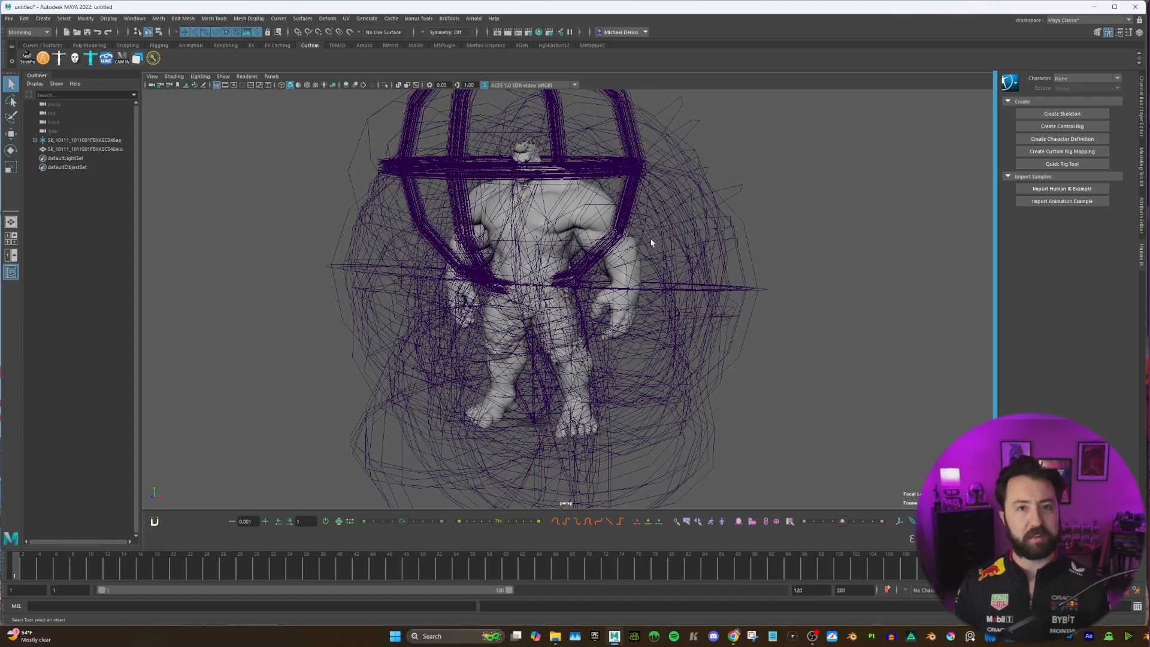
Step: Display the character with its textures and limit the viewport's visible object types to polygons only
left_click_drag(642, 236, 647, 236, "alt")
key("6")
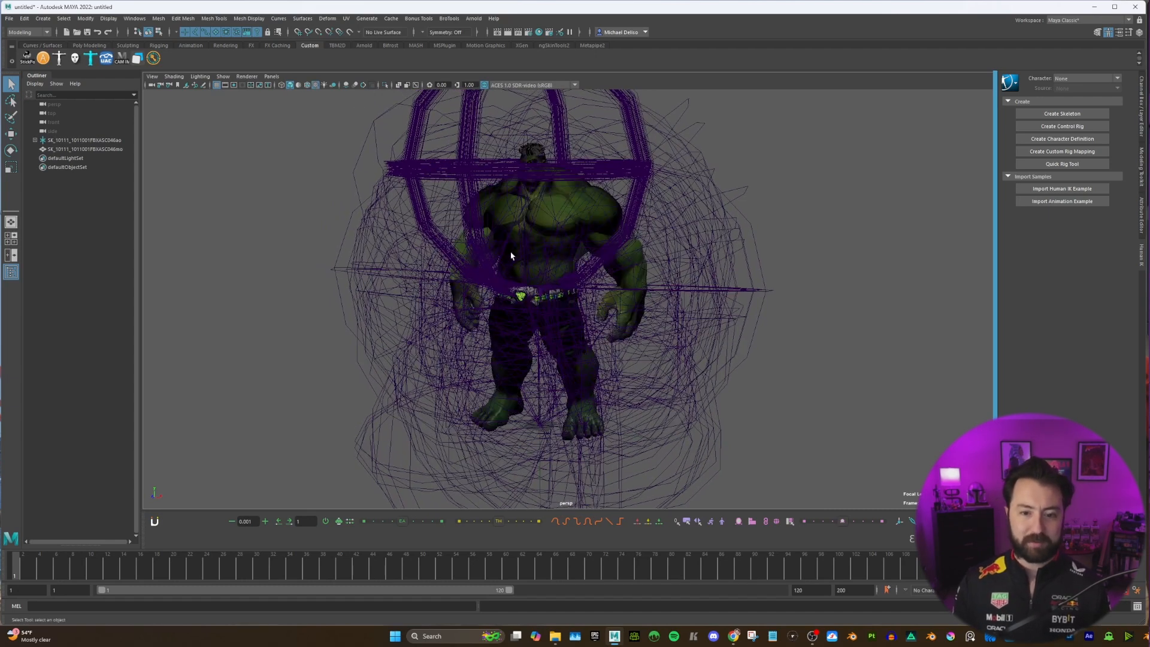
left_click(222, 76)
left_click(234, 108)
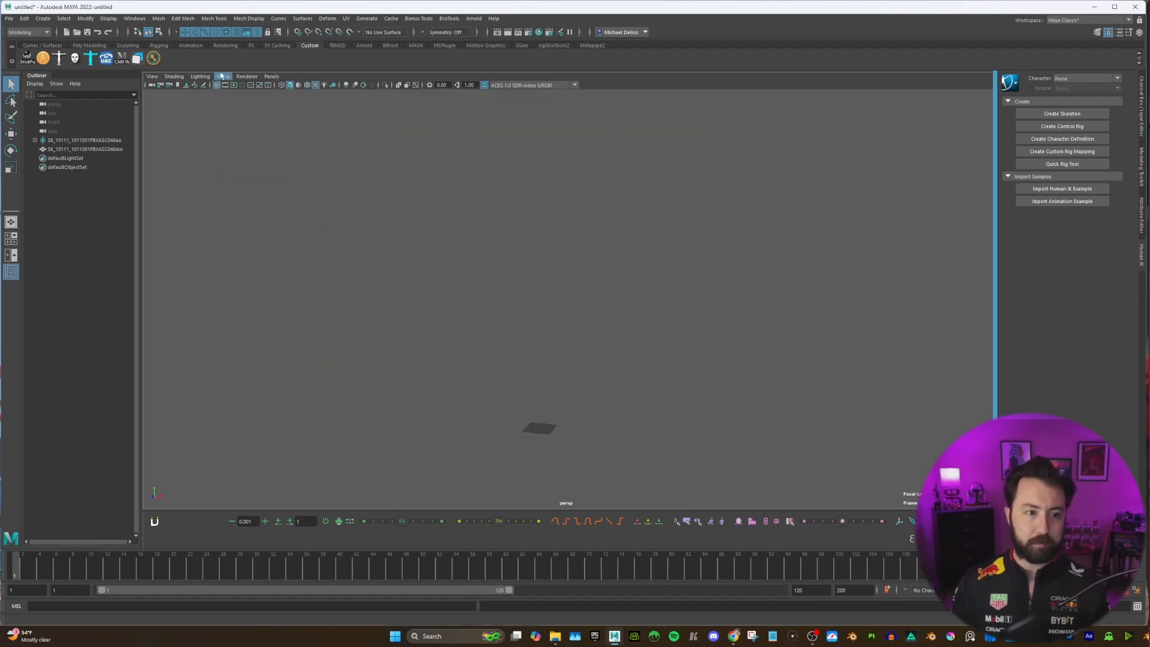
left_click(223, 76)
left_click(246, 163)
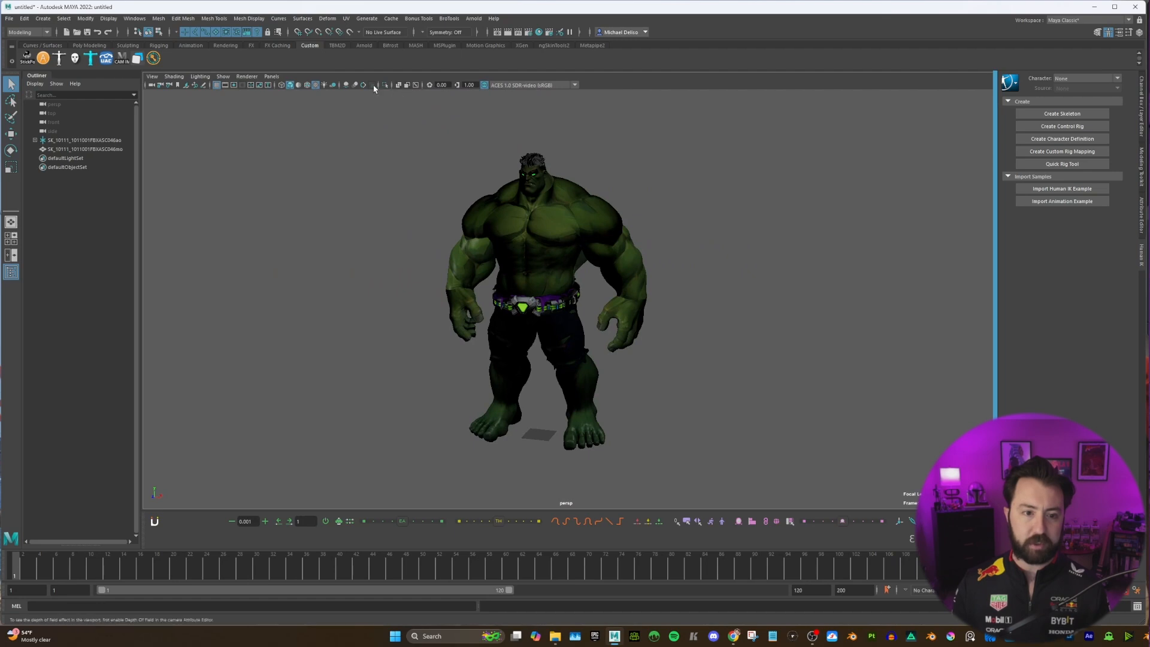
Step: Enable multisample anti-aliasing and switch the viewport to flat lighting so the character is evenly lit
left_click(364, 86)
left_click(200, 77)
mouse_move(586, 171)
left_mouse_down("alt")
mouse_move(666, 168)
mouse_move(590, 179)
left_mouse_up("alt")
scroll(664, 195, "up", 3)
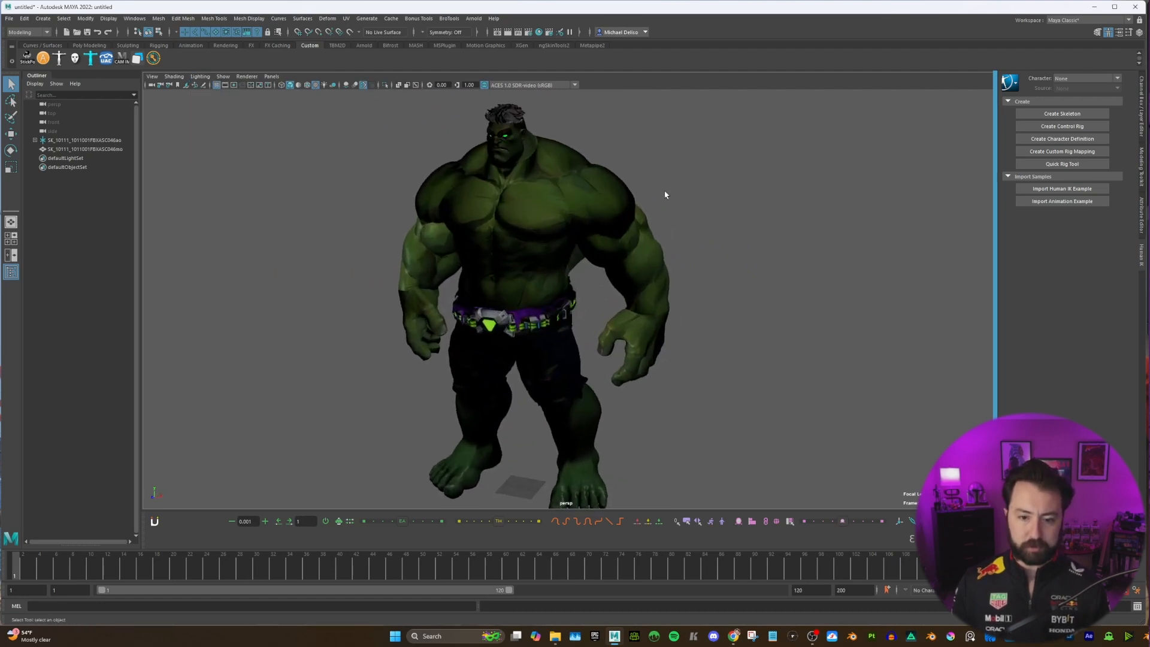
left_click_drag(385, 185, 483, 181, "alt")
left_click(200, 77)
left_click(222, 122)
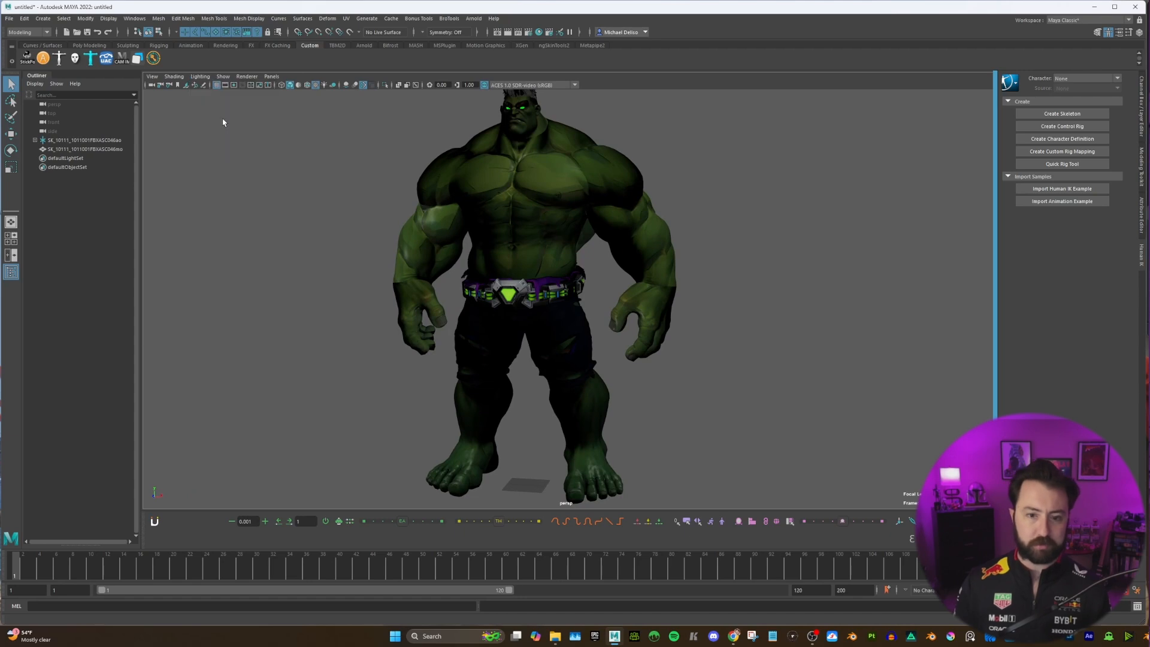
scroll(519, 186, "up", 2)
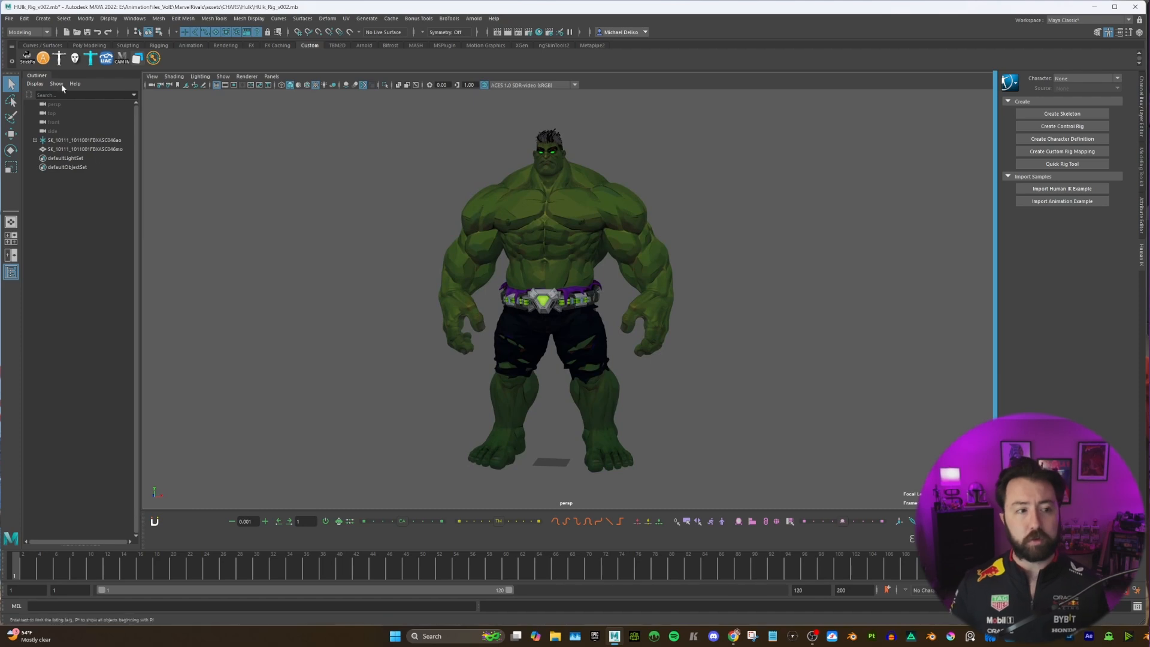
Step: Open Advanced Skeleton and import the biped fit skeleton from its Body Fit options
left_click(43, 59)
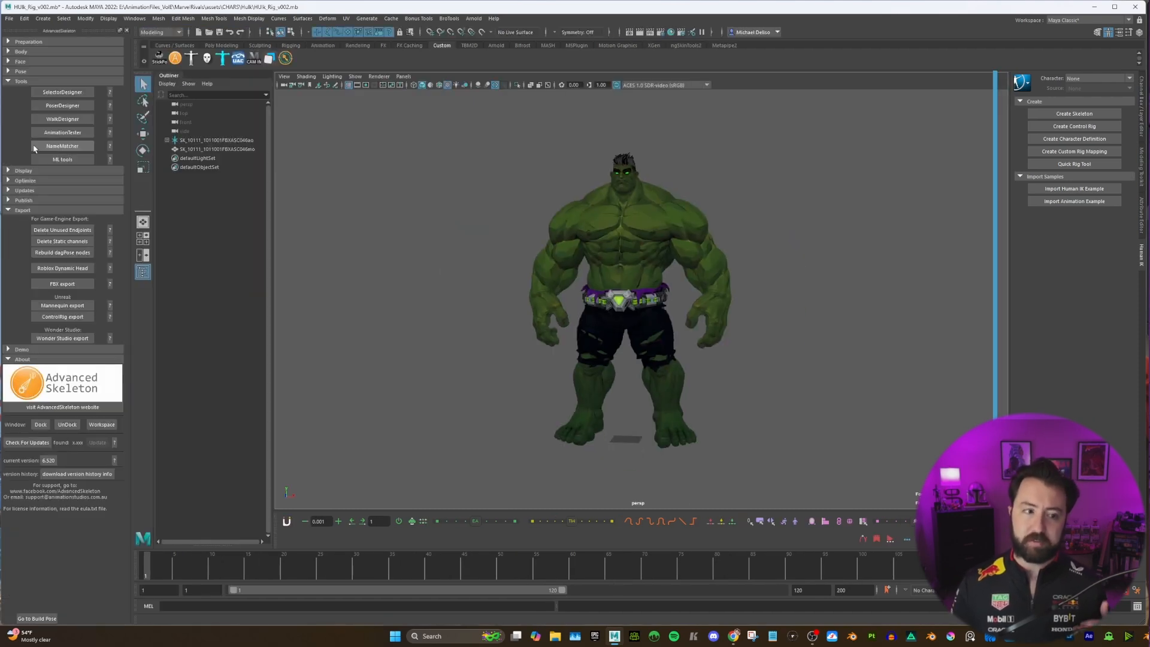
left_click(38, 149)
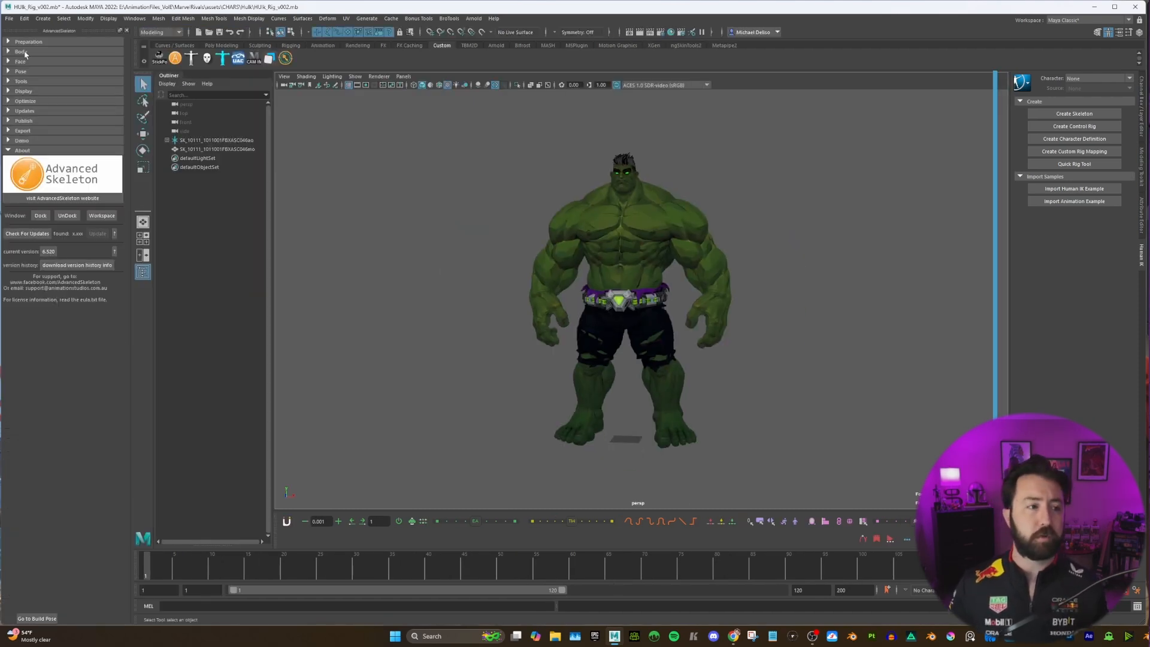
left_click(21, 52)
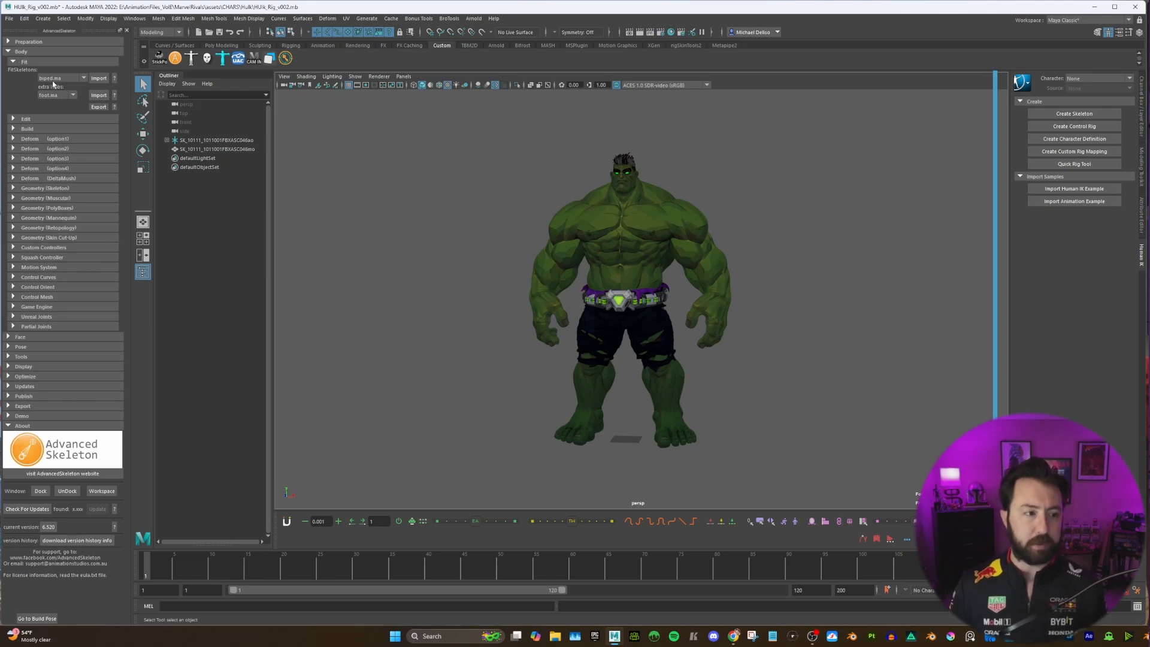
left_click(100, 79)
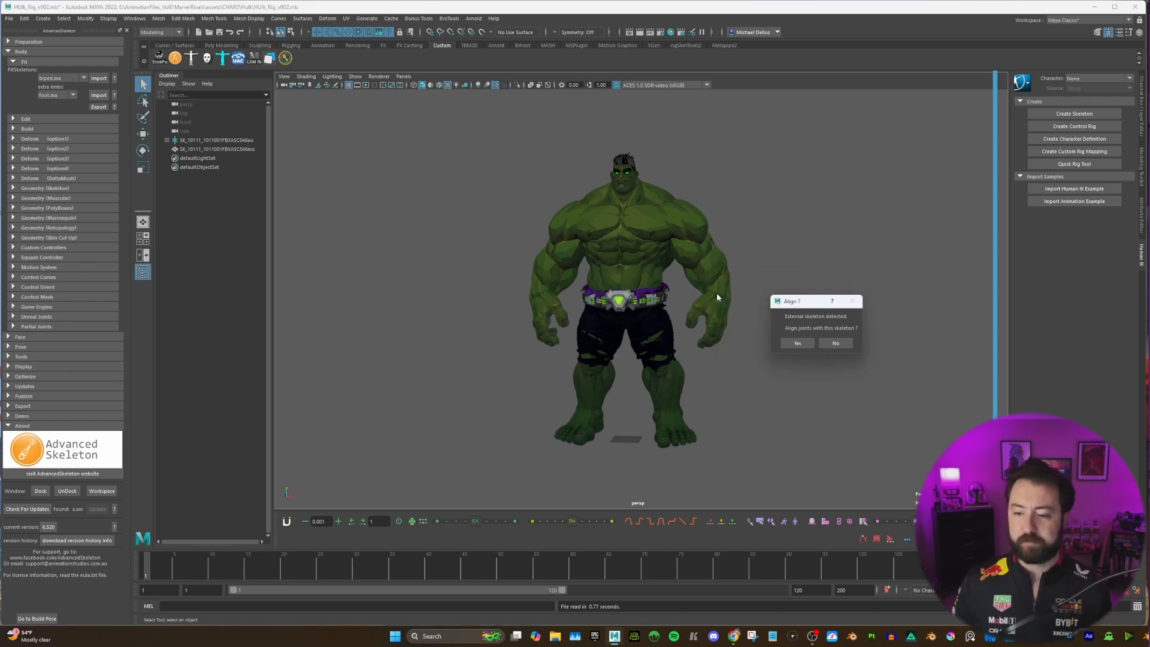
Step: Align the fit joints with the existing skeleton, accepting model grouping and bind-pose and transform resets, and build and attach the AdvancedSkeleton rig
left_click(796, 343)
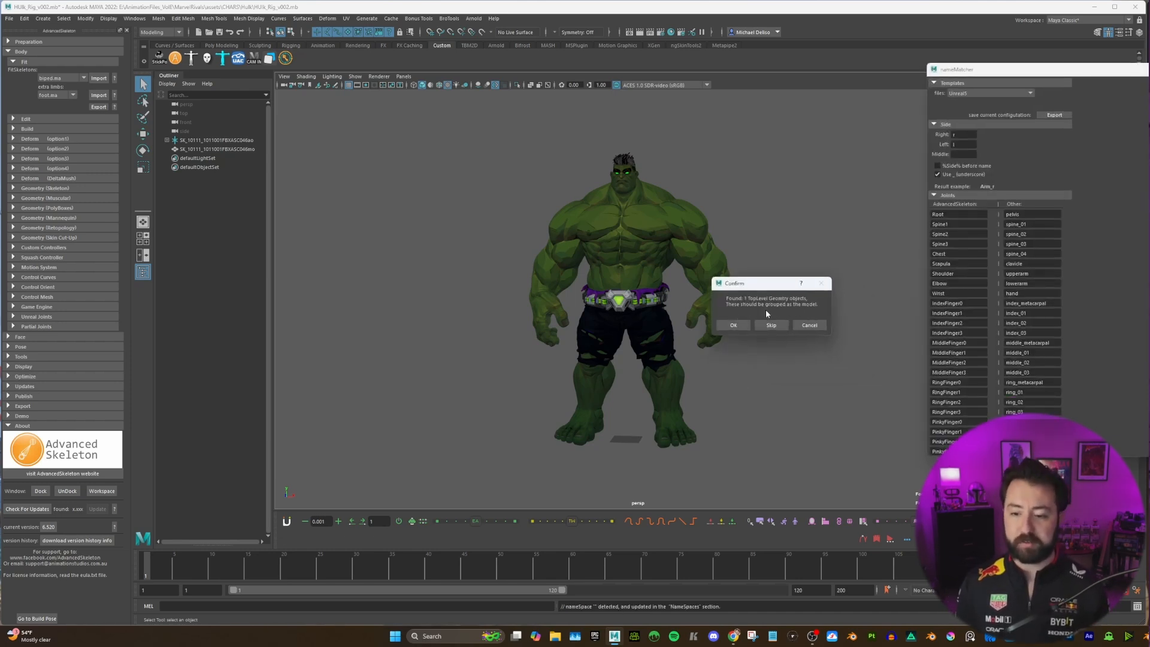
left_click(734, 327)
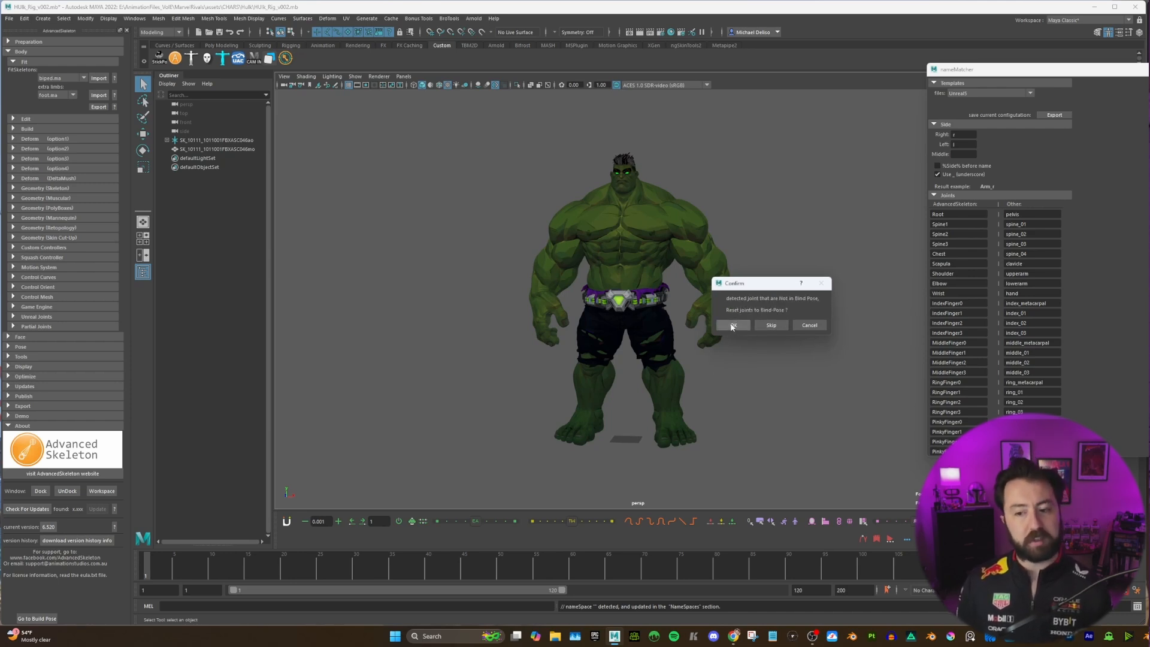
left_click(732, 326)
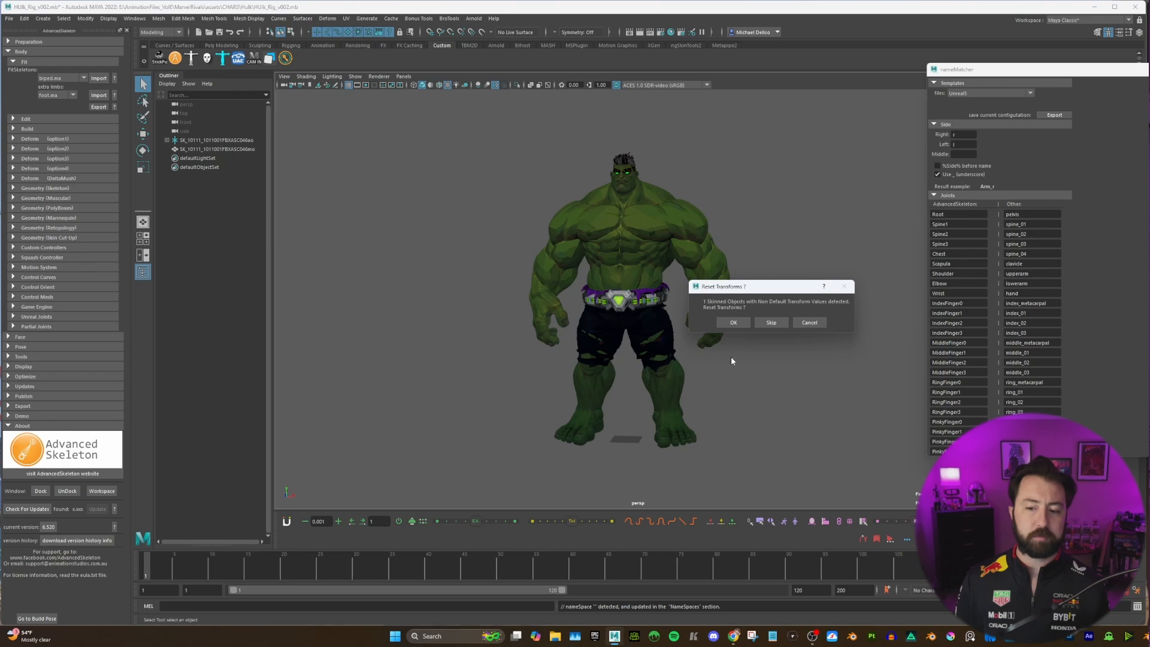
left_click(739, 322)
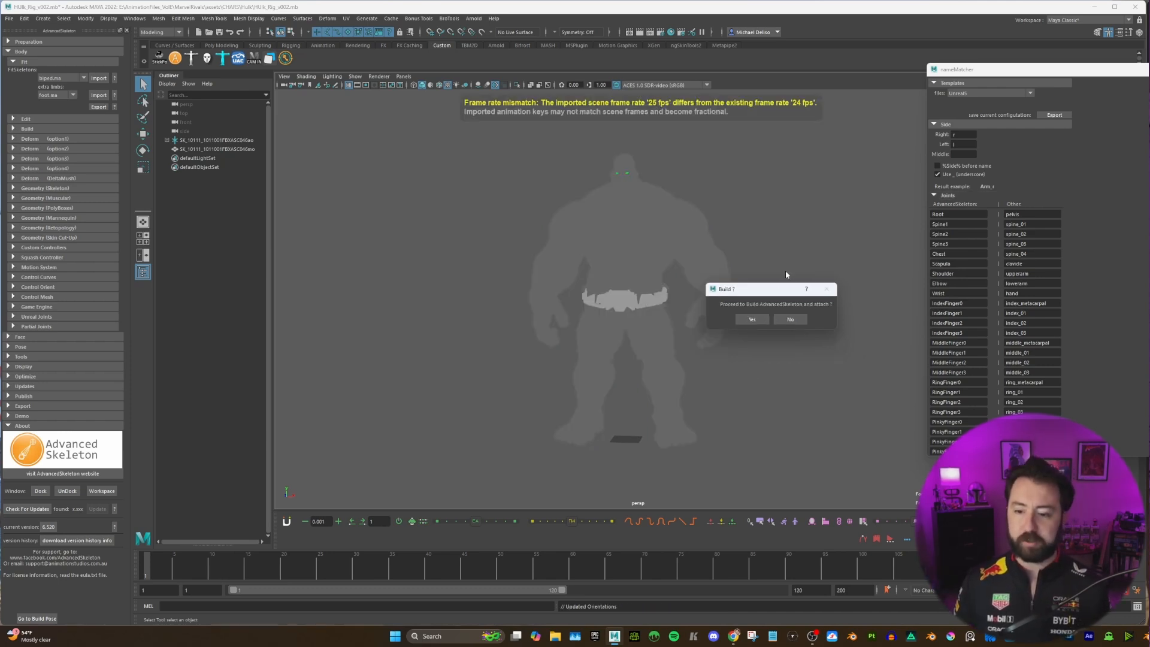
left_click(752, 319)
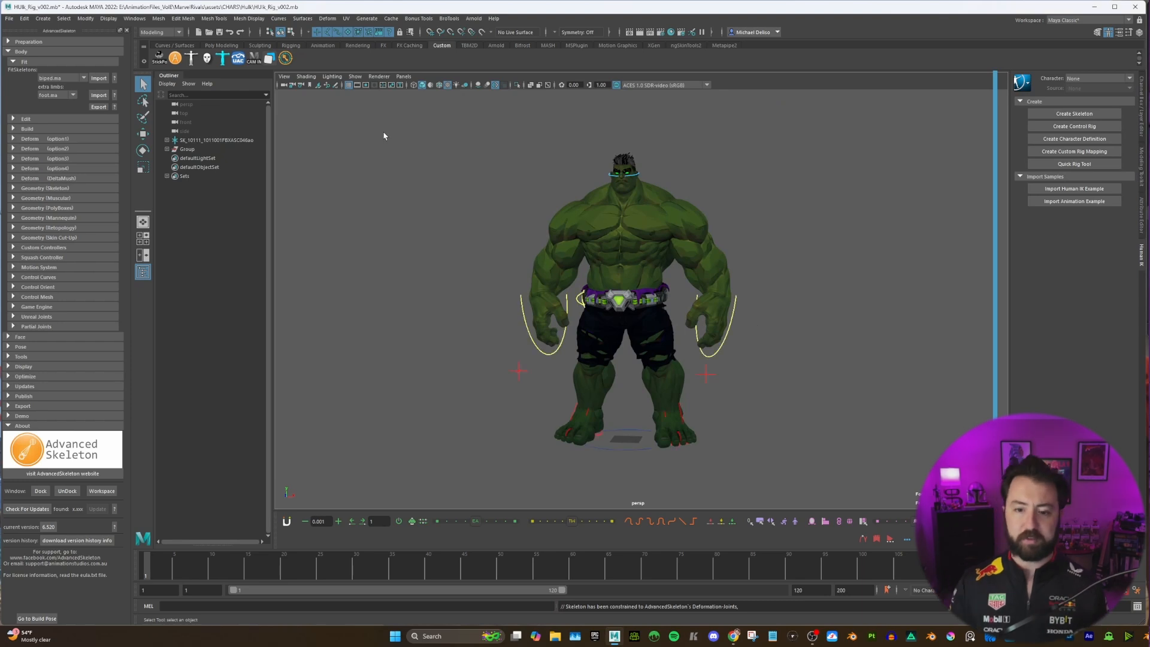
Step: Test the character's left leg IK control by moving it upwards, and undo the move
scroll(790, 232, "up", 3)
left_click_drag(785, 233, 724, 234, "alt")
left_click(674, 389)
key("w")
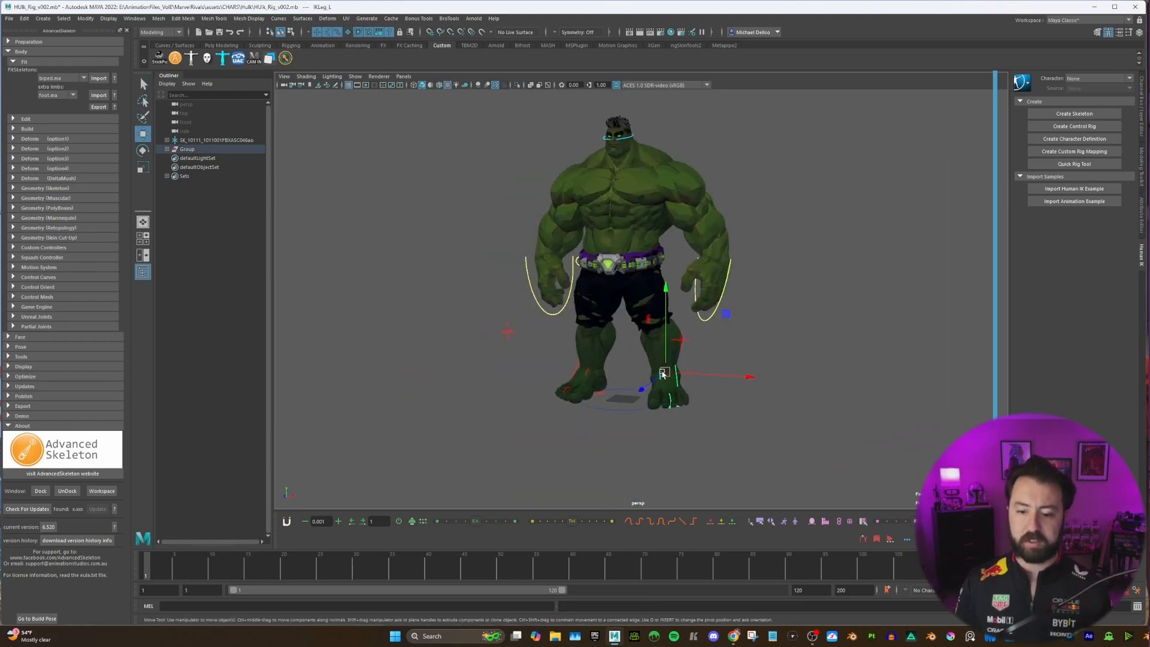
left_click_drag(664, 373, 681, 335)
scroll(680, 335, "up", 2)
key("ctrl+z")
Step: Test the head control by rotating it, restore its pose and clear the selection
mouse_move(640, 290)
left_mouse_down("alt")
mouse_move(667, 293)
mouse_move(628, 289)
left_mouse_up("alt")
middle_click_drag(629, 289, 626, 324, "alt")
left_click(617, 147)
key("e")
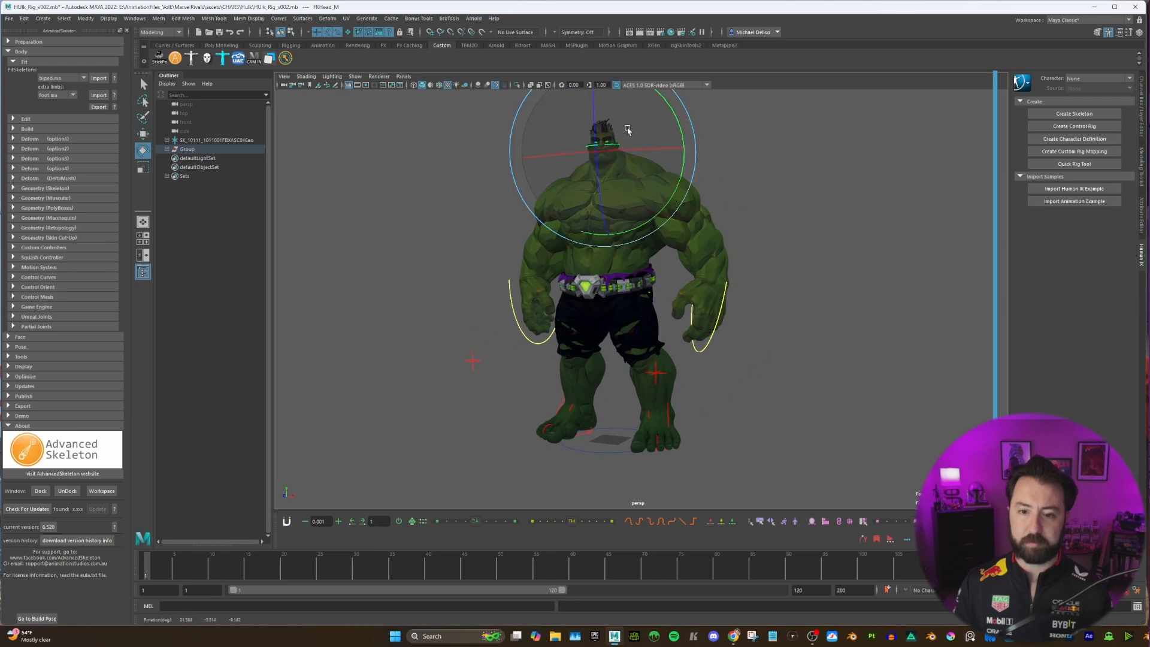
middle_click_drag(614, 158, 623, 162, "alt")
left_click_drag(623, 161, 631, 170, "alt")
scroll(803, 210, "up", 1)
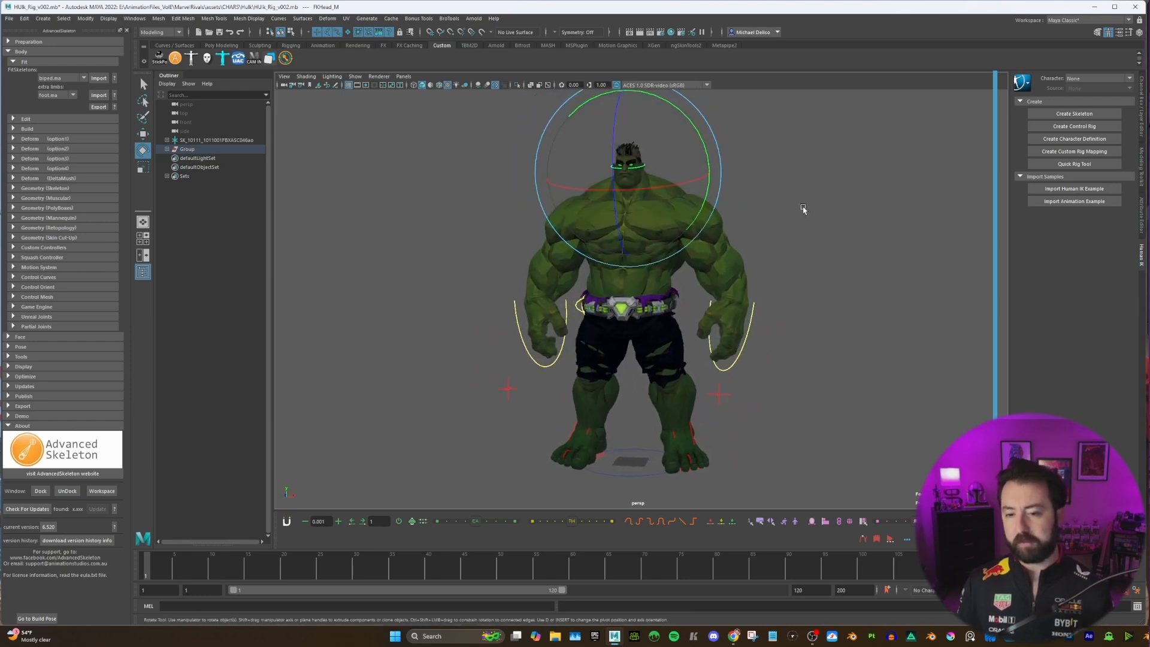
mouse_move(803, 210)
middle_mouse_down("alt")
mouse_move(767, 204)
mouse_move(790, 206)
middle_mouse_up("alt")
left_click(792, 206)
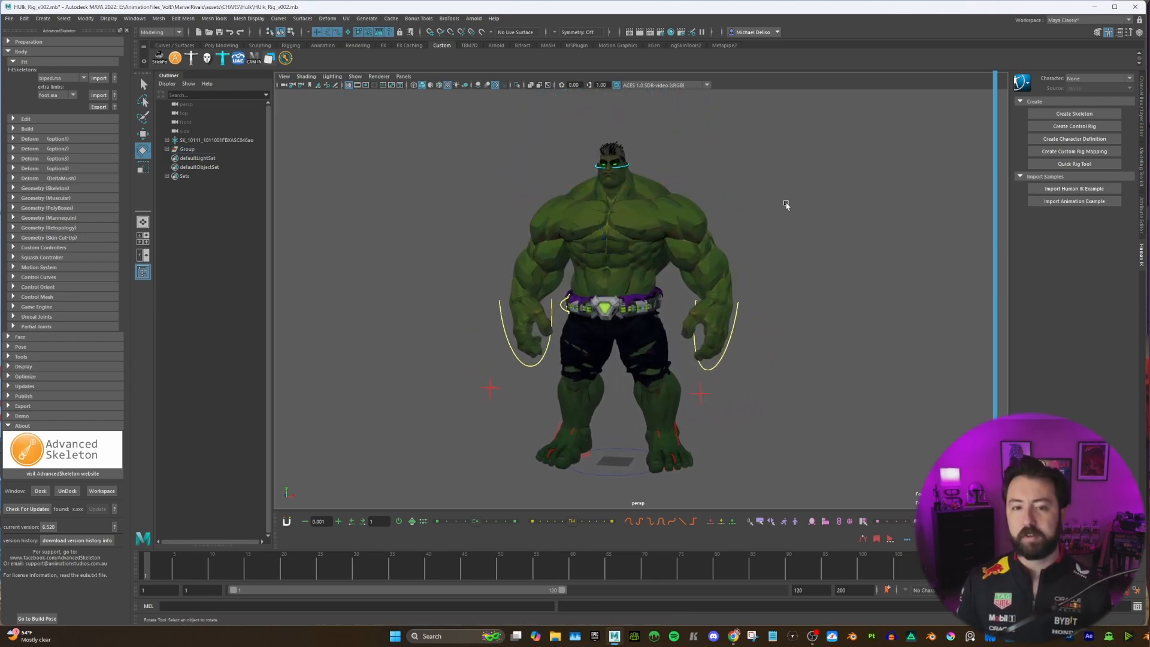
Step: Turn on X-ray display in the viewport to expose the rig controls inside the mesh
left_click(530, 85)
scroll(736, 268, "up", 3)
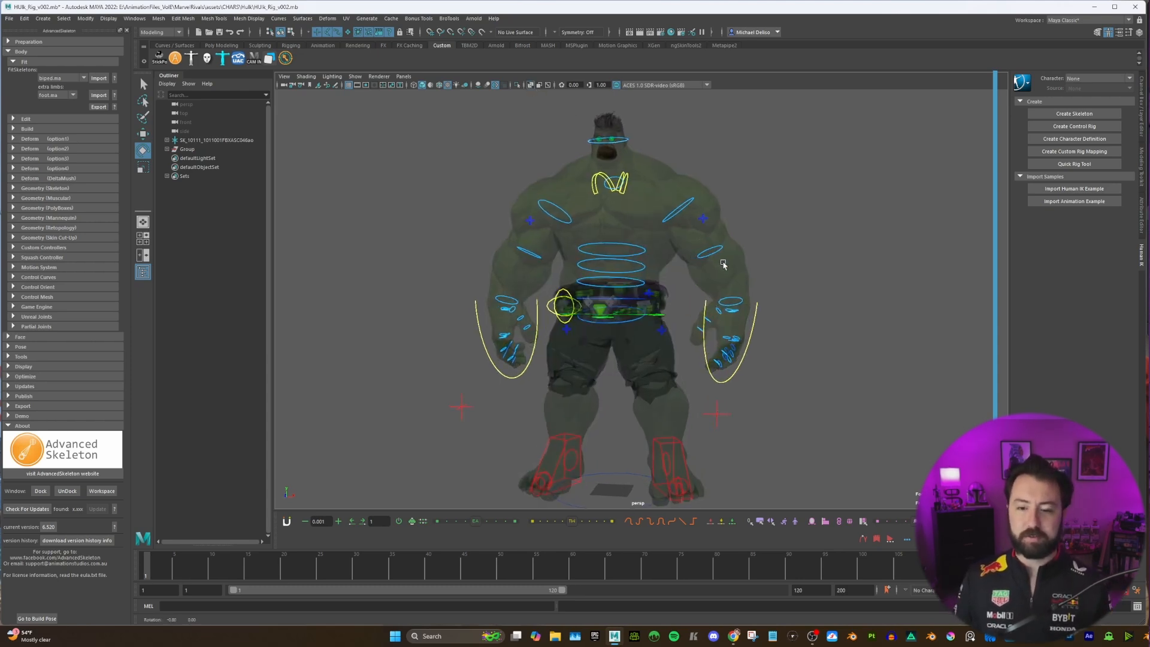
scroll(736, 268, "down", 2)
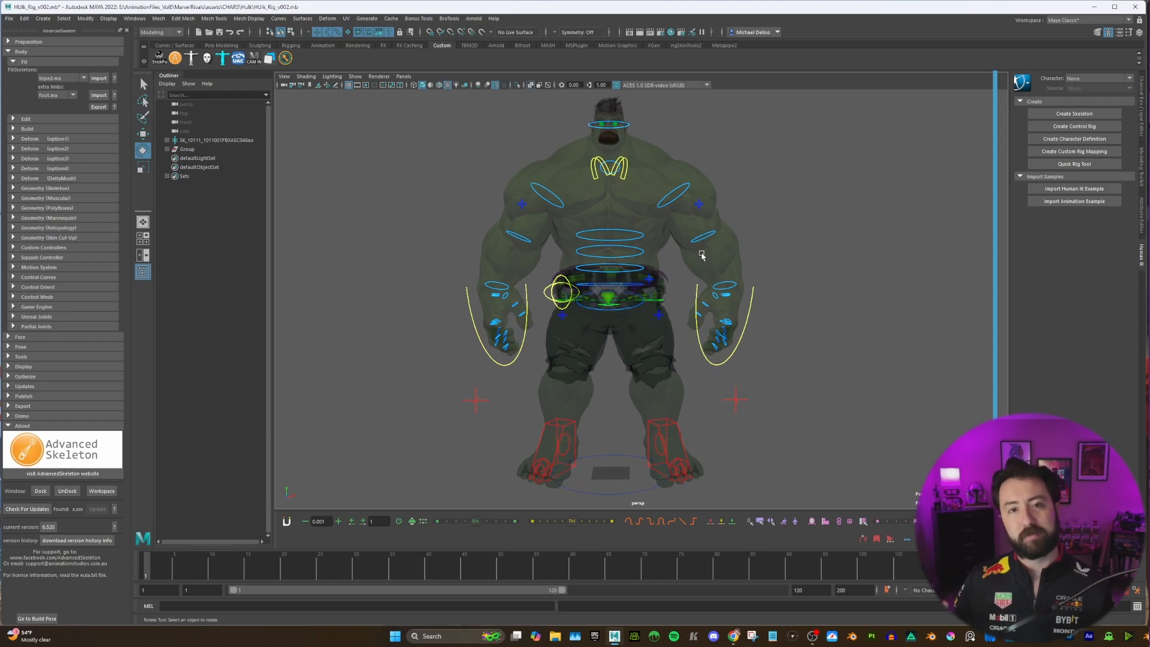
scroll(722, 248, "down", 2)
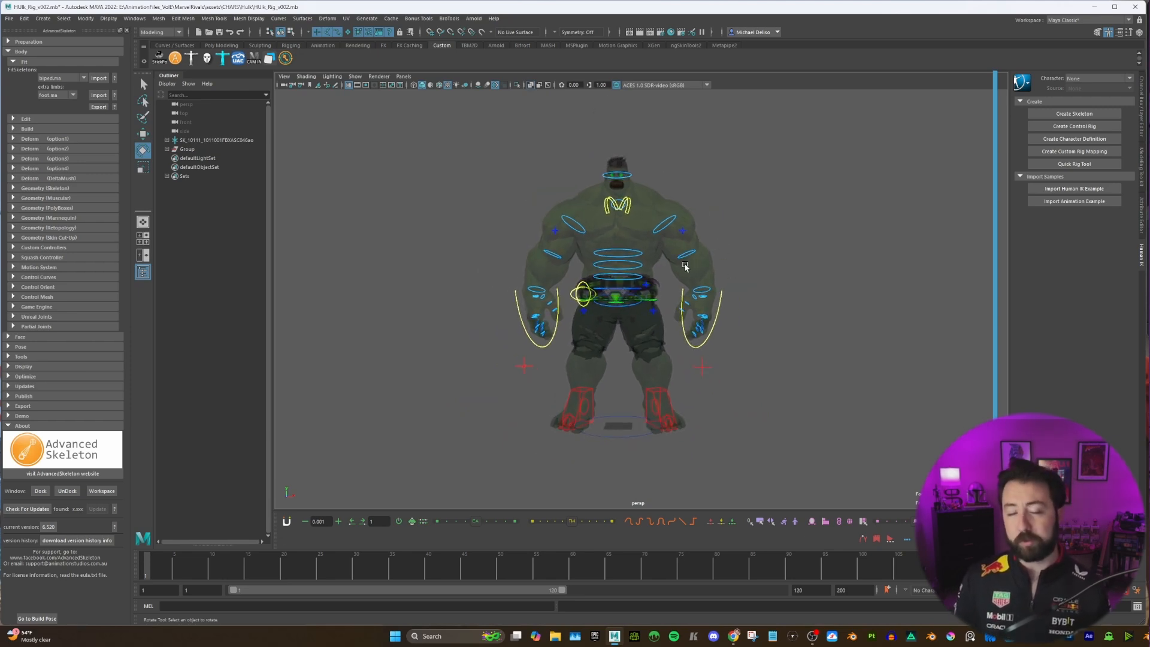
scroll(649, 163, "up", 3)
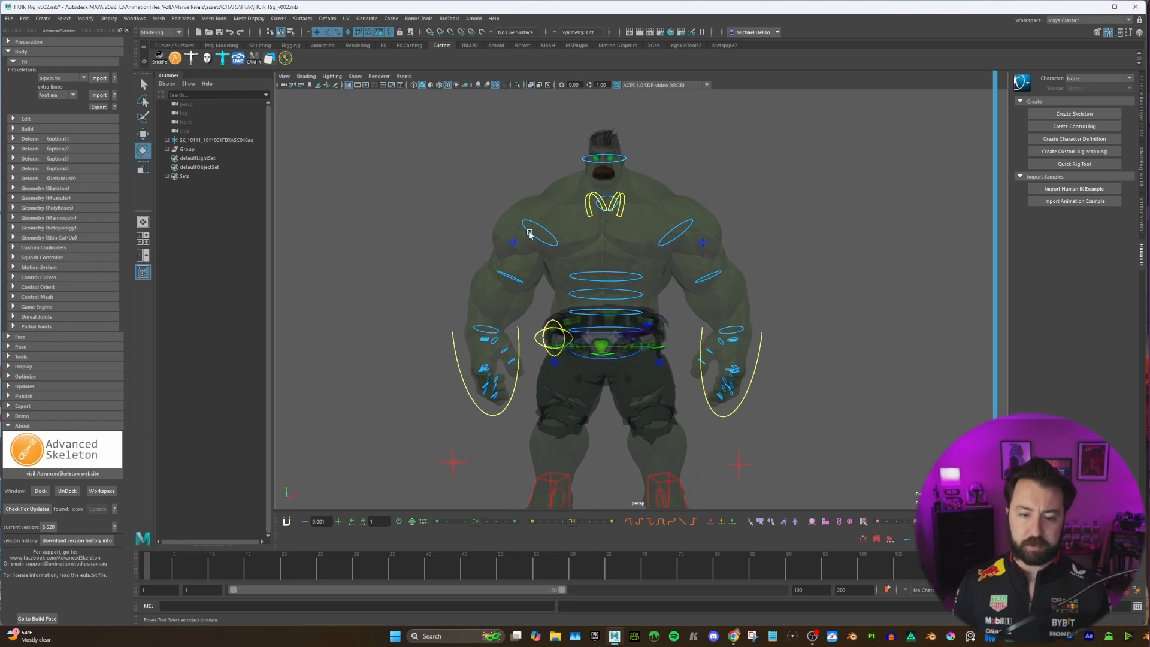
Step: Select the wrist, elbow, shoulder and scapula controls on both arms together with the neck and head controls
left_click(496, 330)
key("w")
left_click(543, 230)
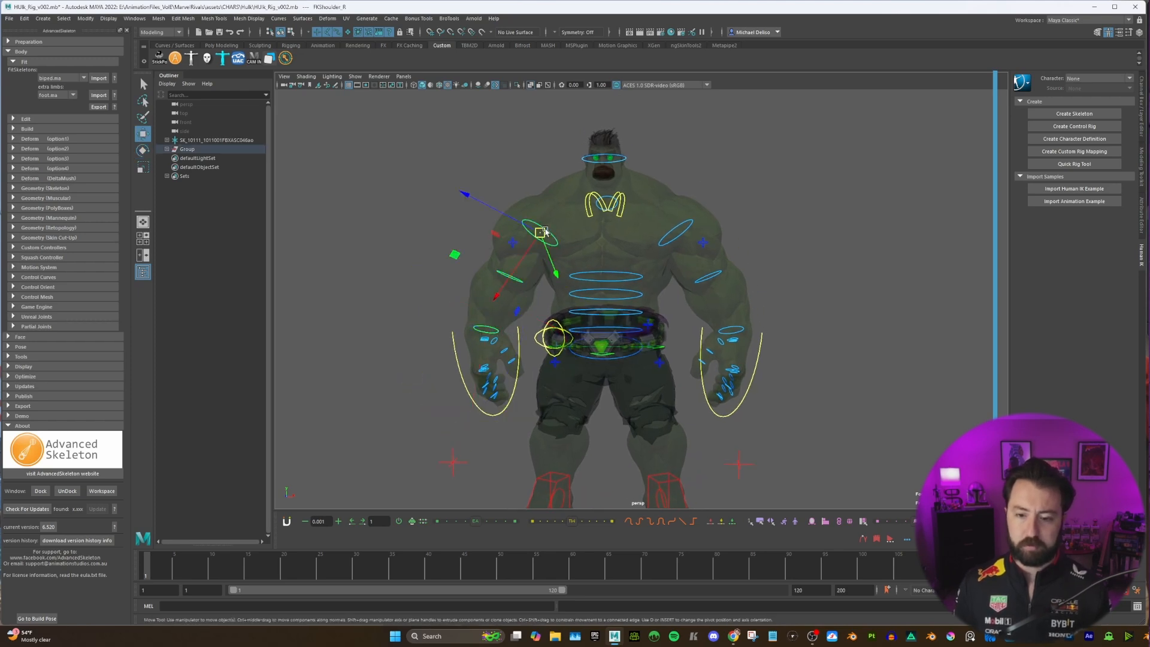
left_click(673, 230, "shift")
middle_click_drag(629, 199, 627, 250, "alt")
scroll(623, 239, "up", 3)
left_click(621, 238)
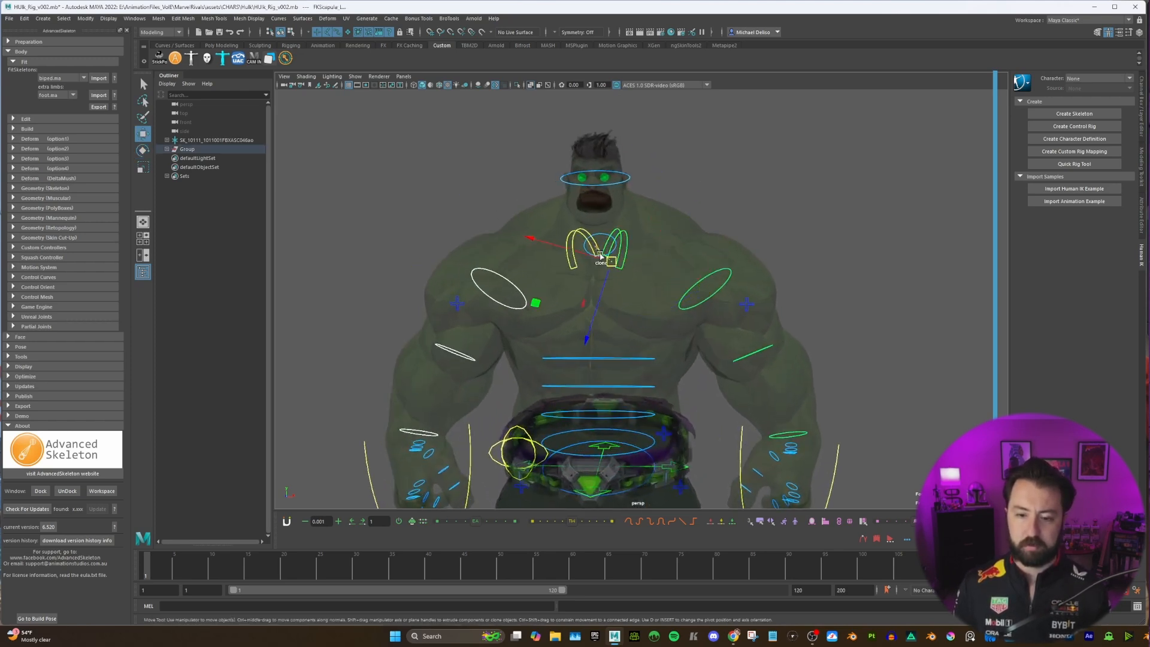
left_click(575, 232, "shift")
left_click(627, 178)
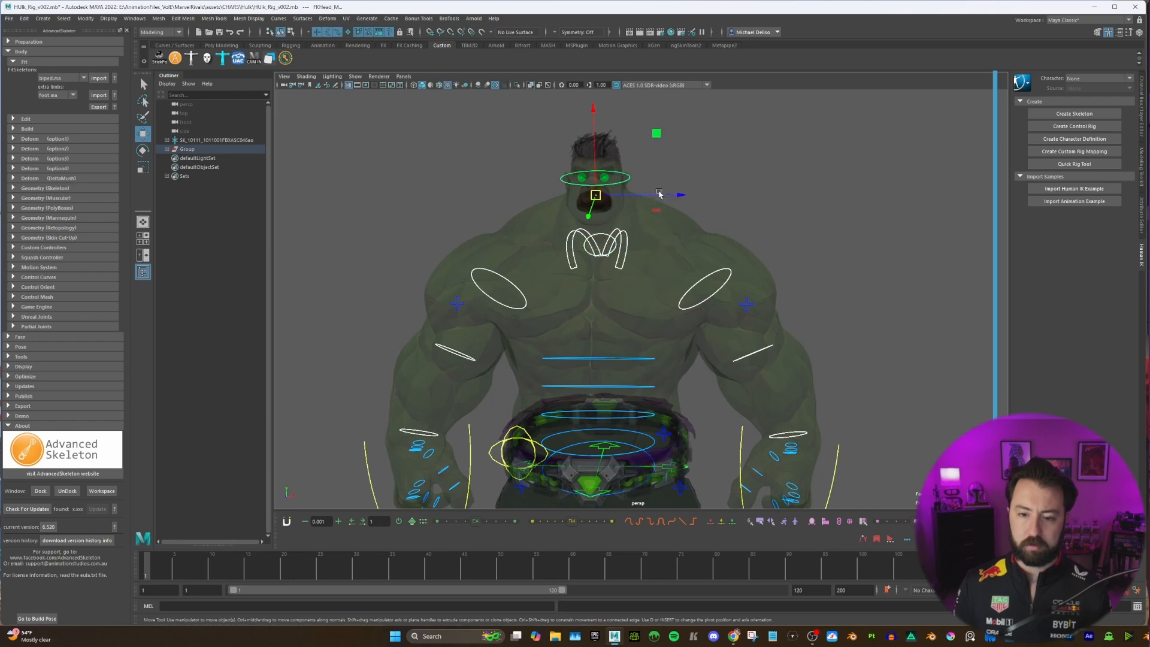
Step: Add the ring controls along the spine and the main root control at the hips to the selection
scroll(659, 239, "down", 5)
scroll(663, 291, "up", 2)
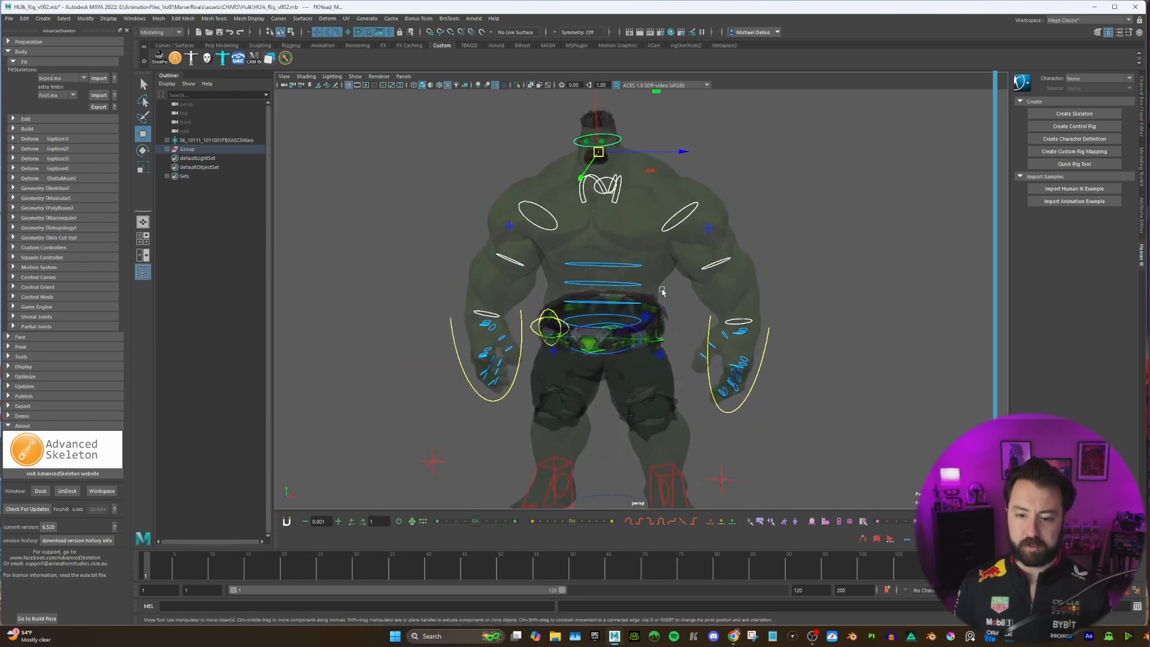
left_click(630, 264)
left_click(629, 283)
left_click(634, 303)
left_click(637, 323)
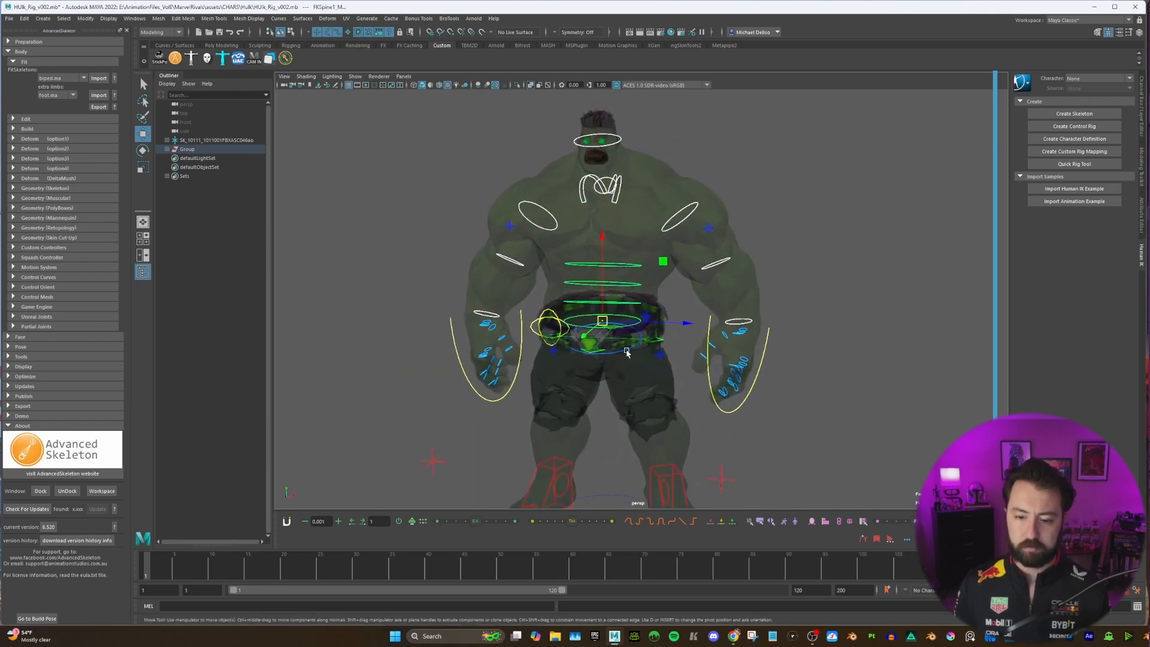
left_click(627, 352)
scroll(599, 365, "up", 3)
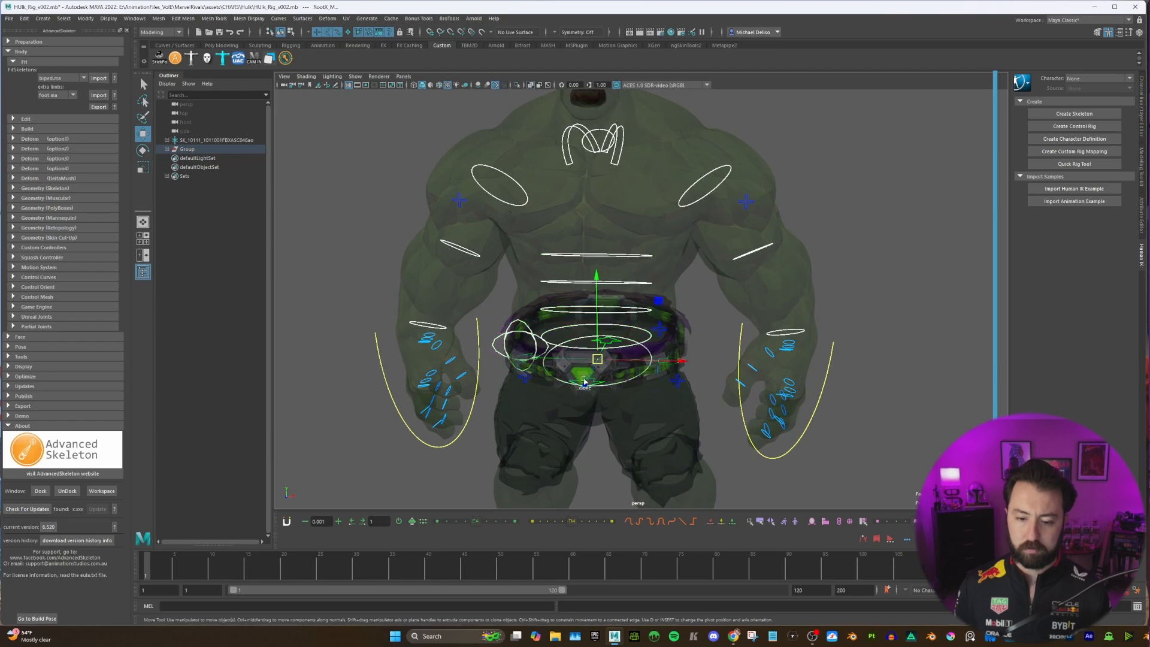
scroll(586, 381, "down", 5)
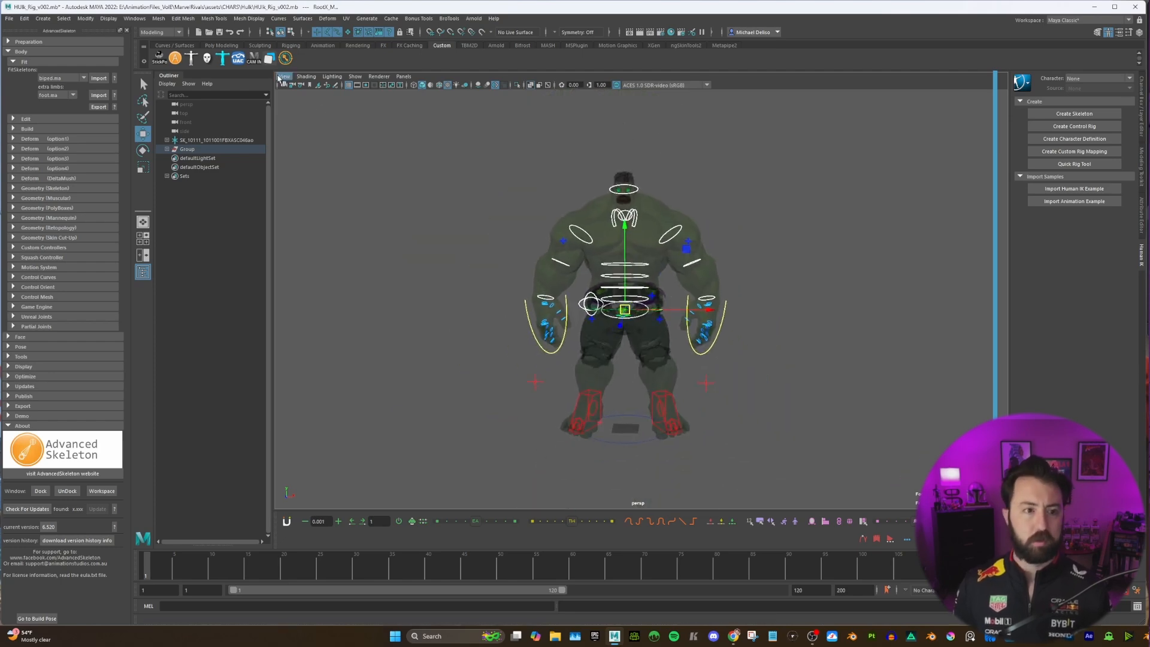
Step: Switch to component selection and display the NURBS CVs of the selected control curves
left_click(290, 33)
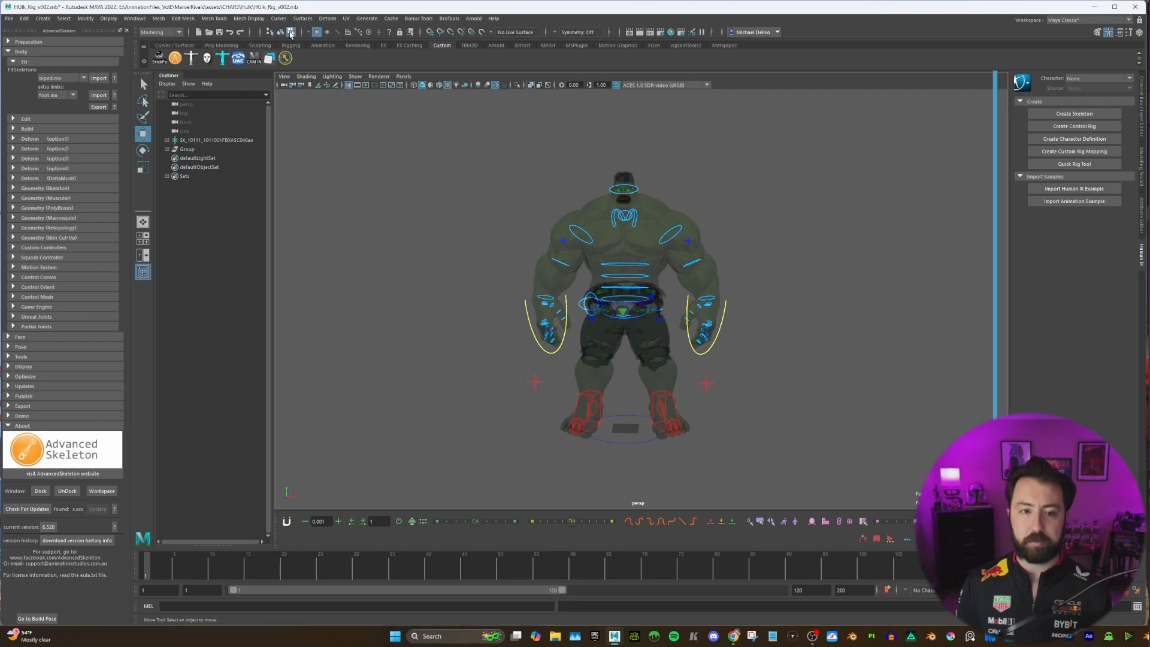
left_click(355, 76)
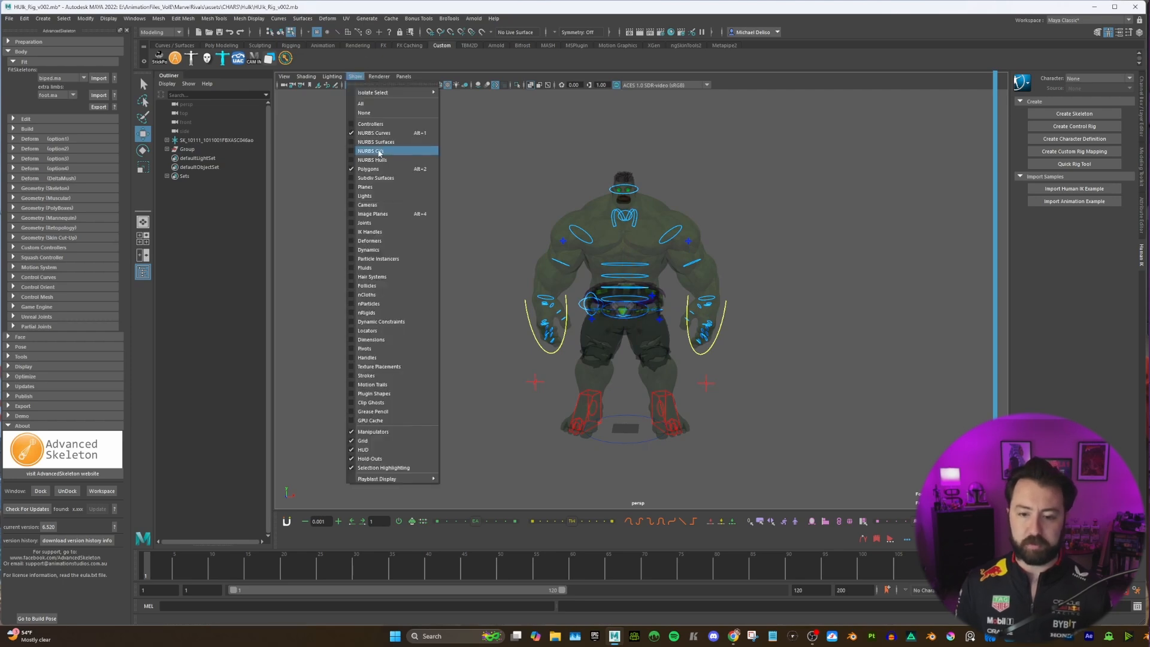
left_click(378, 152)
left_click_drag(563, 245, 590, 224, "alt")
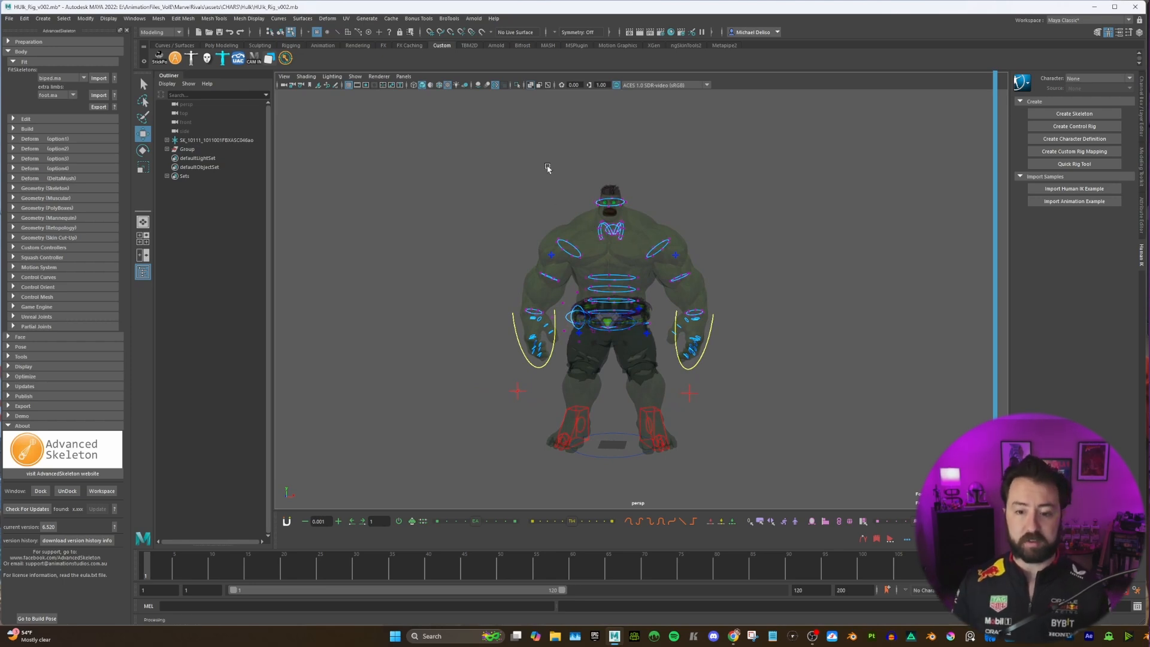
Step: Select all the CVs displayed on the body, arm, neck and head control curves
left_click_drag(444, 167, 606, 275)
scroll(742, 322, "up", 1)
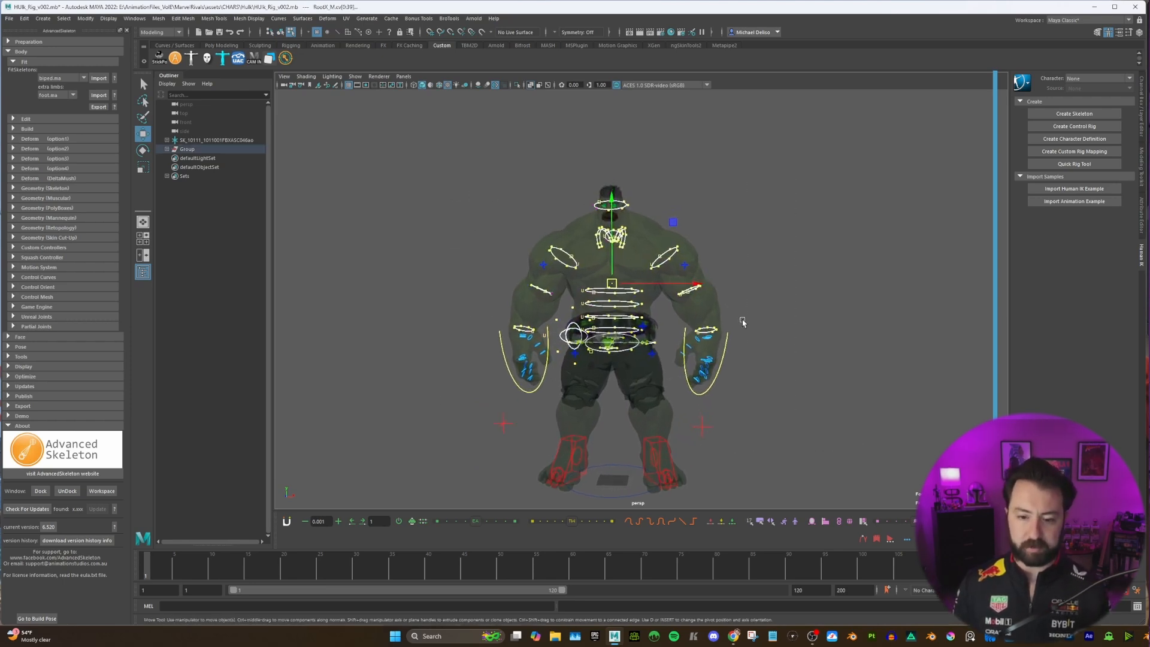
Step: Try scaling up all the selected CVs together about their shared centre, and undo it
key("r")
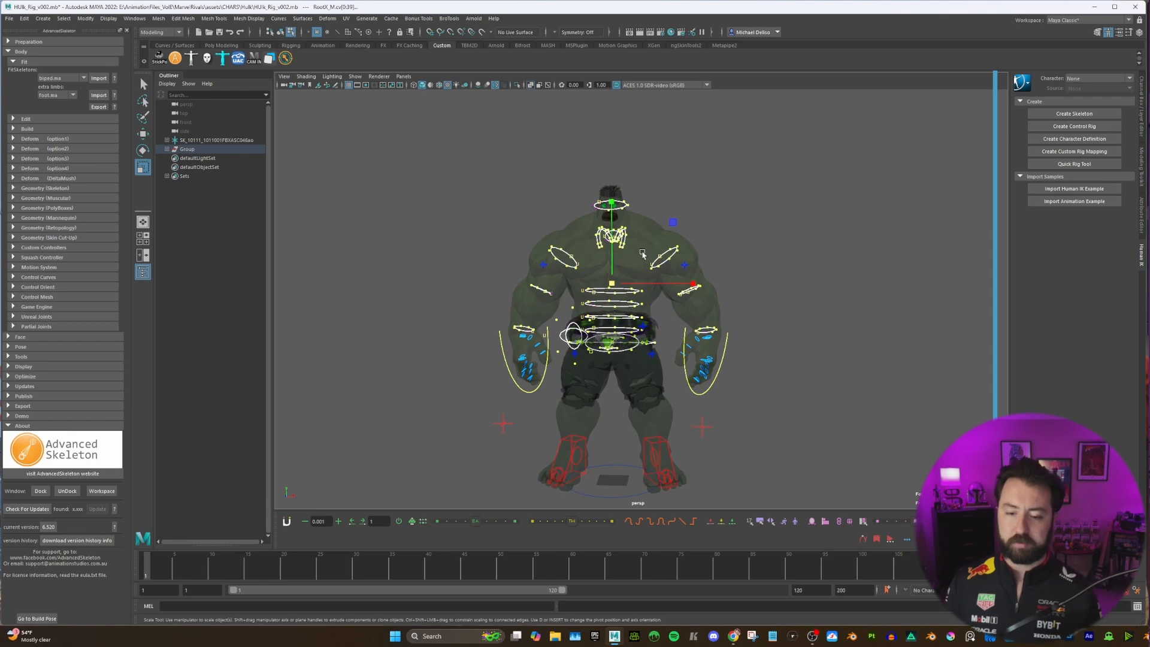
left_click_drag(643, 254, 730, 286)
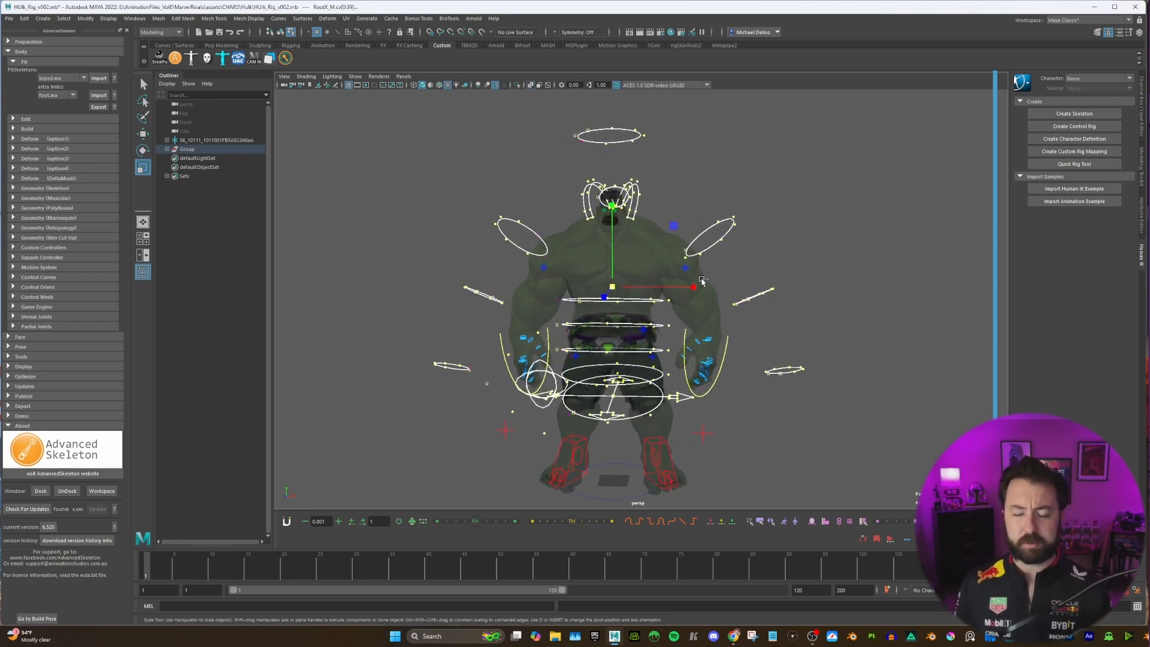
key("ctrl+z")
key("ctrl+z")
key("ctrl+z")
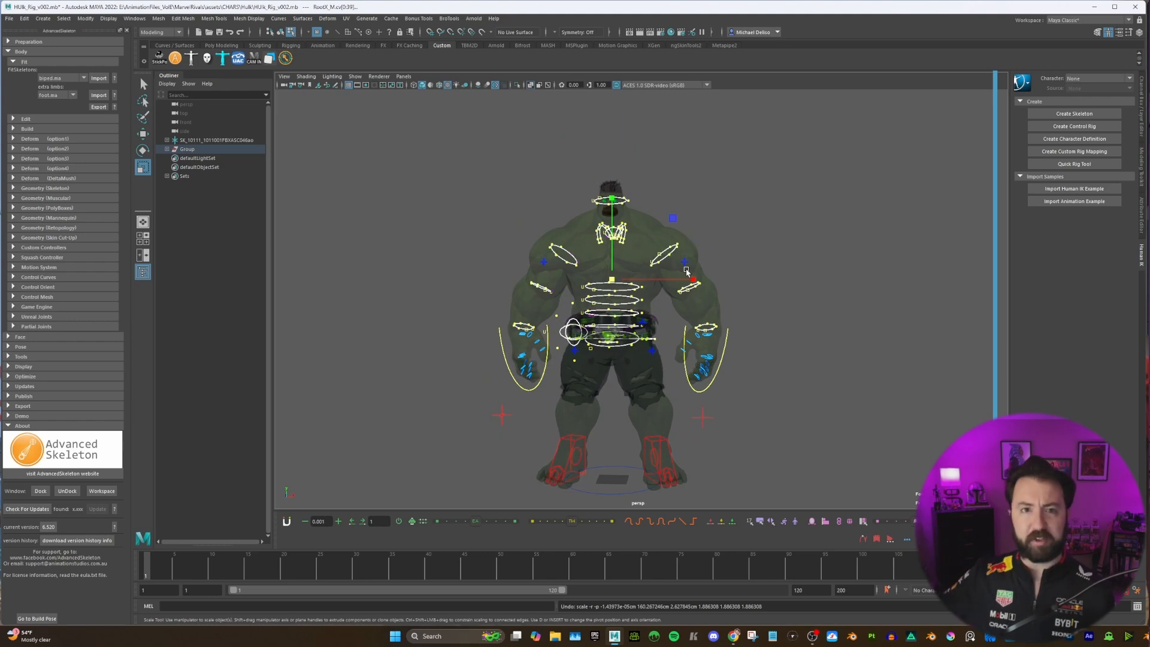
Step: Set the Scale tool's axis orientation to Component and scale up the selected CVs so each curve grows around its own centre
left_click_drag(612, 239, 634, 249, "alt")
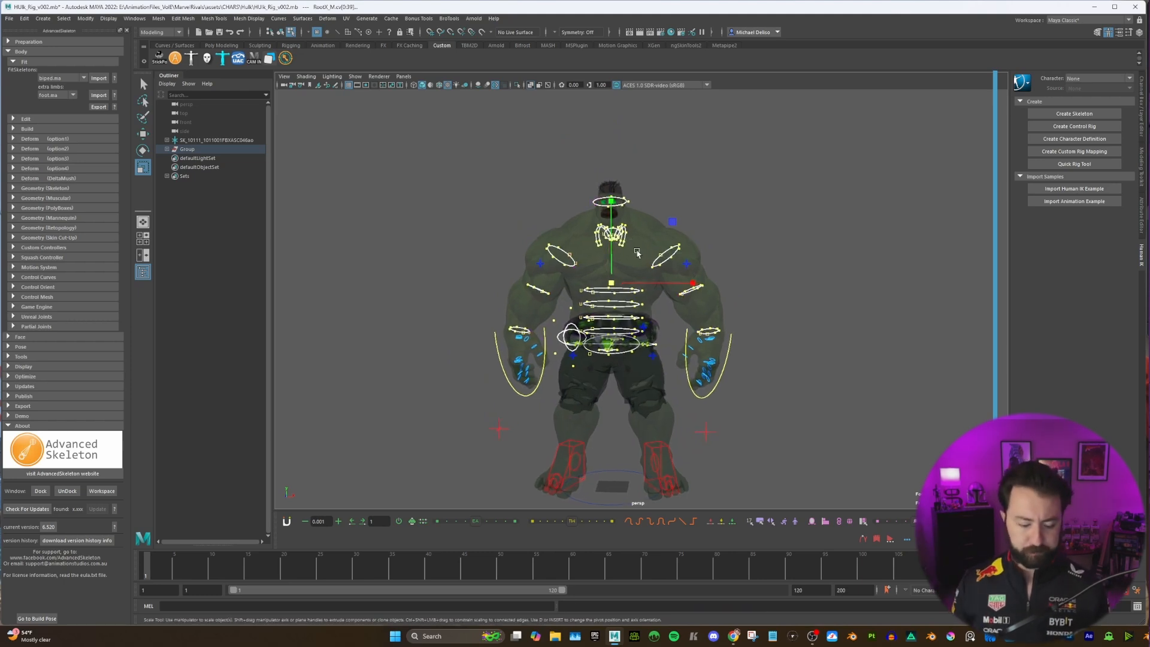
left_click(611, 285)
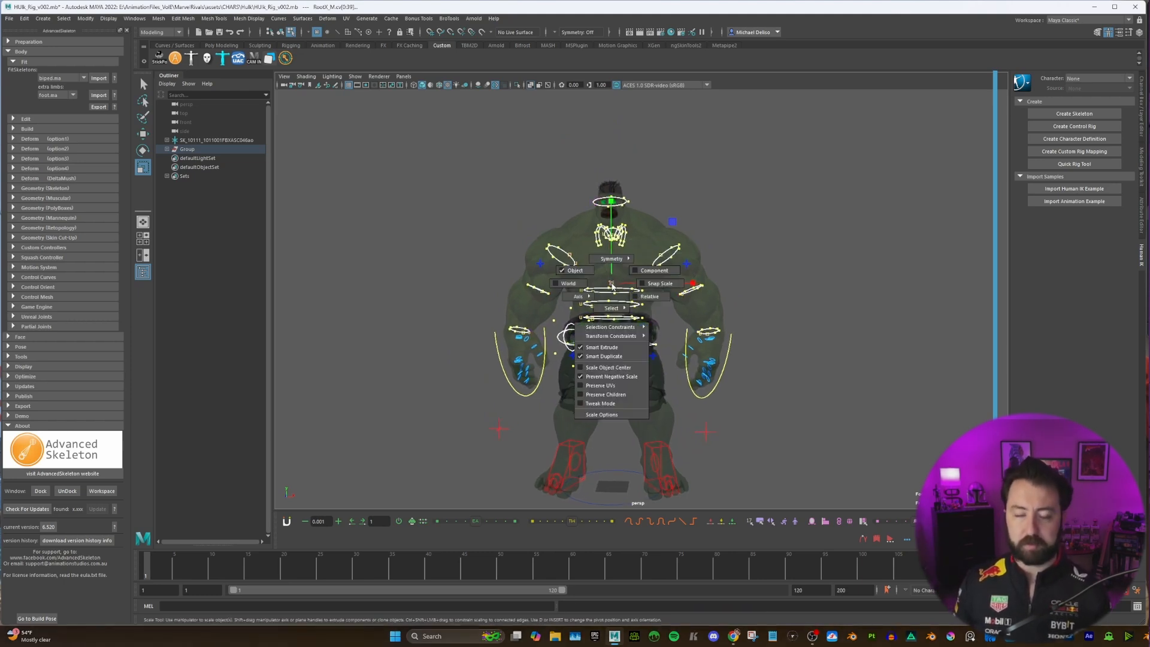
left_click(652, 271)
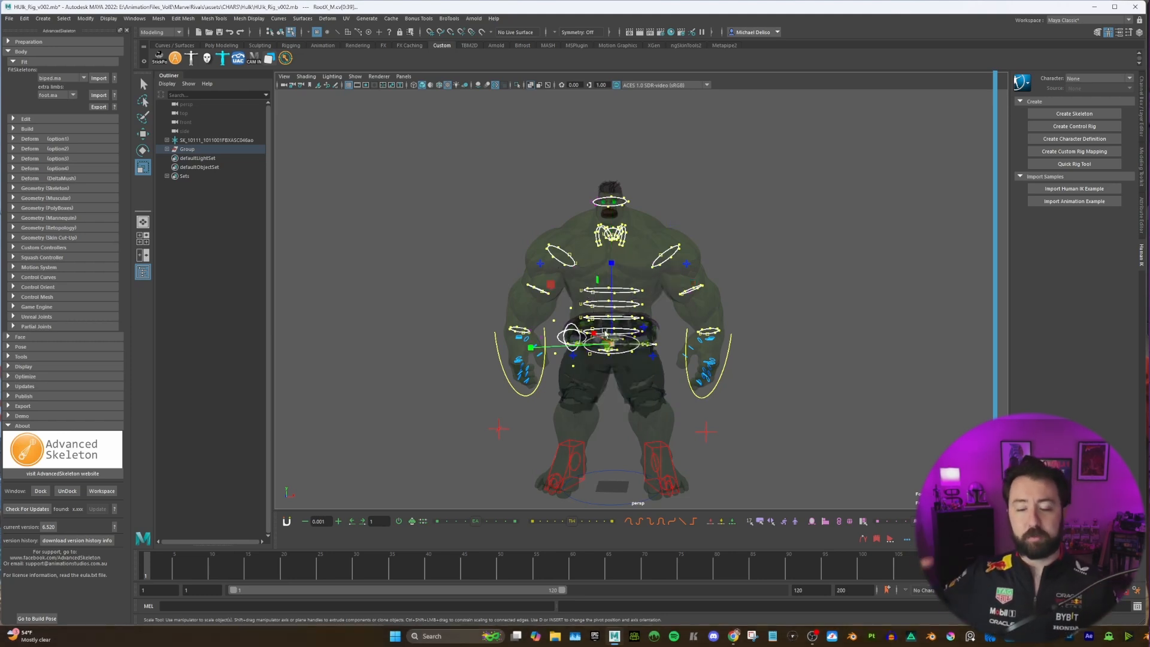
left_click(617, 346)
left_click_drag(617, 346, 658, 342)
Step: Turn off X-ray display and return to object selection to check the enlarged curves against the mesh
left_click(535, 85)
left_click_drag(575, 299, 659, 301, "alt")
right_click(661, 301)
left_click(723, 265)
left_click_drag(724, 265, 726, 279, "alt")
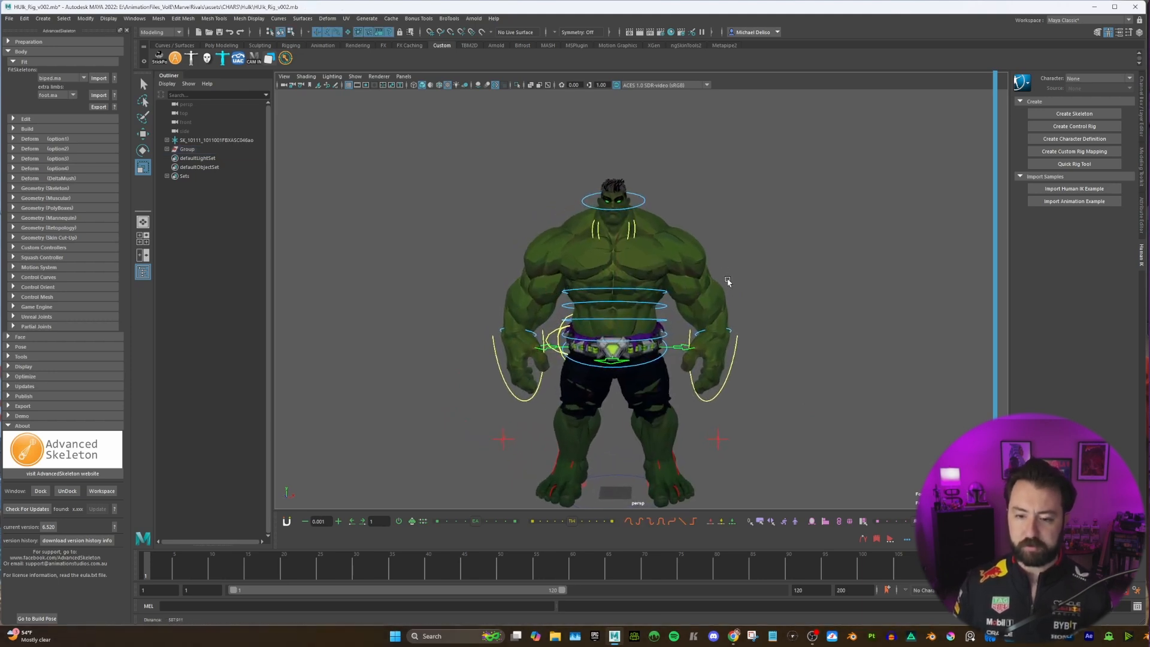
Step: With X-ray on, isolate the shoulder, elbow and wrist controls of both arms and select all their CVs
left_click(531, 85)
left_click_drag(671, 239, 684, 249, "alt")
left_click(684, 249)
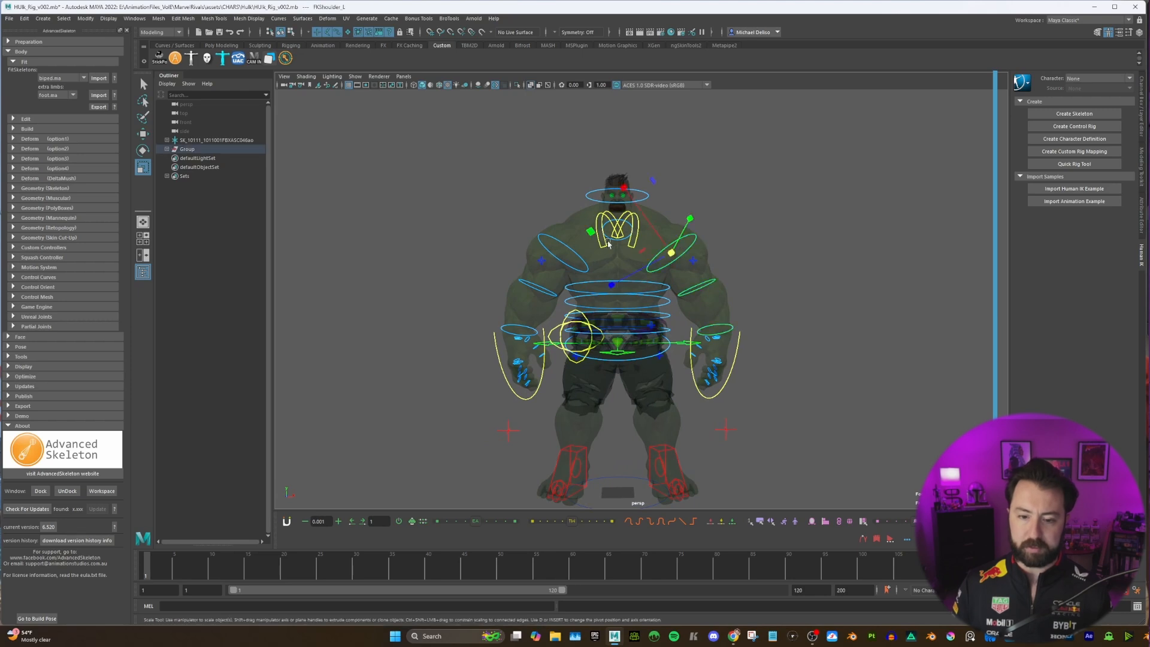
key("ctrl+1")
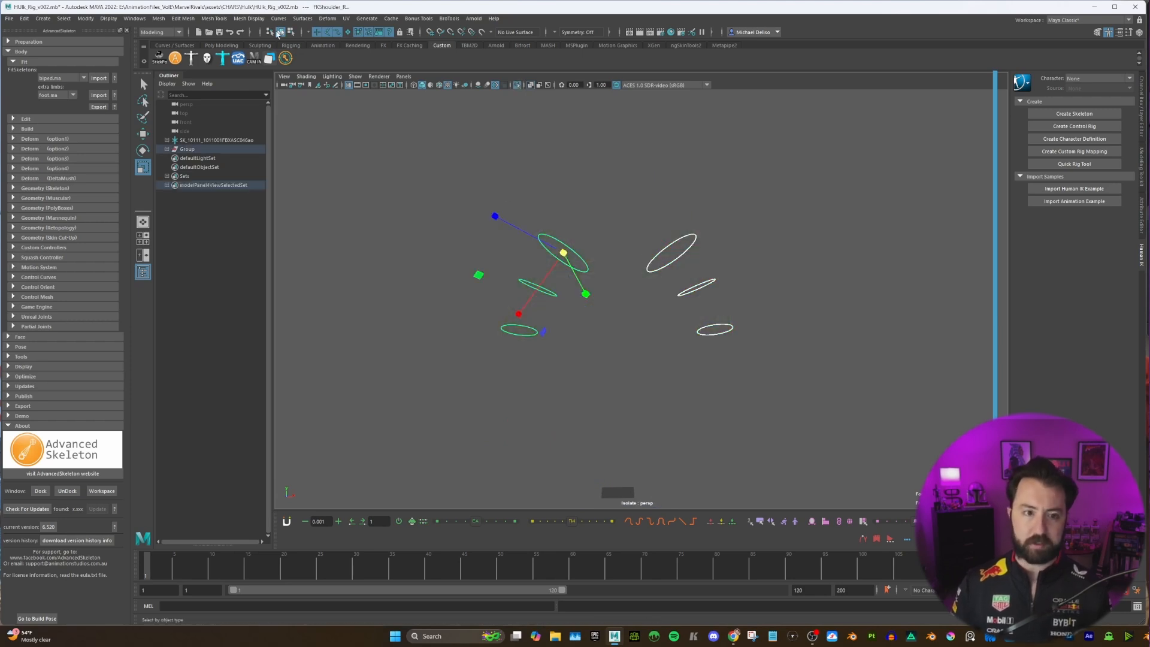
left_click(437, 209)
left_click(696, 286)
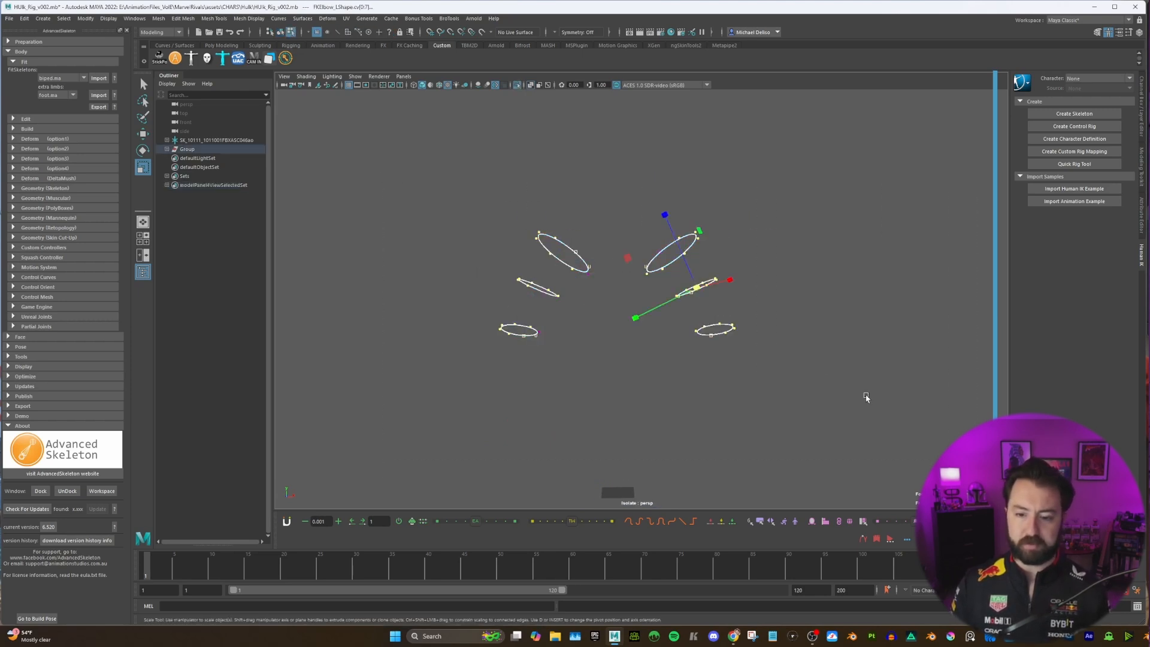
Step: Show the solid character again and scale up the arm control curves until they stand outside the mesh, ending in object selection
key("ctrl+1")
left_click(531, 85)
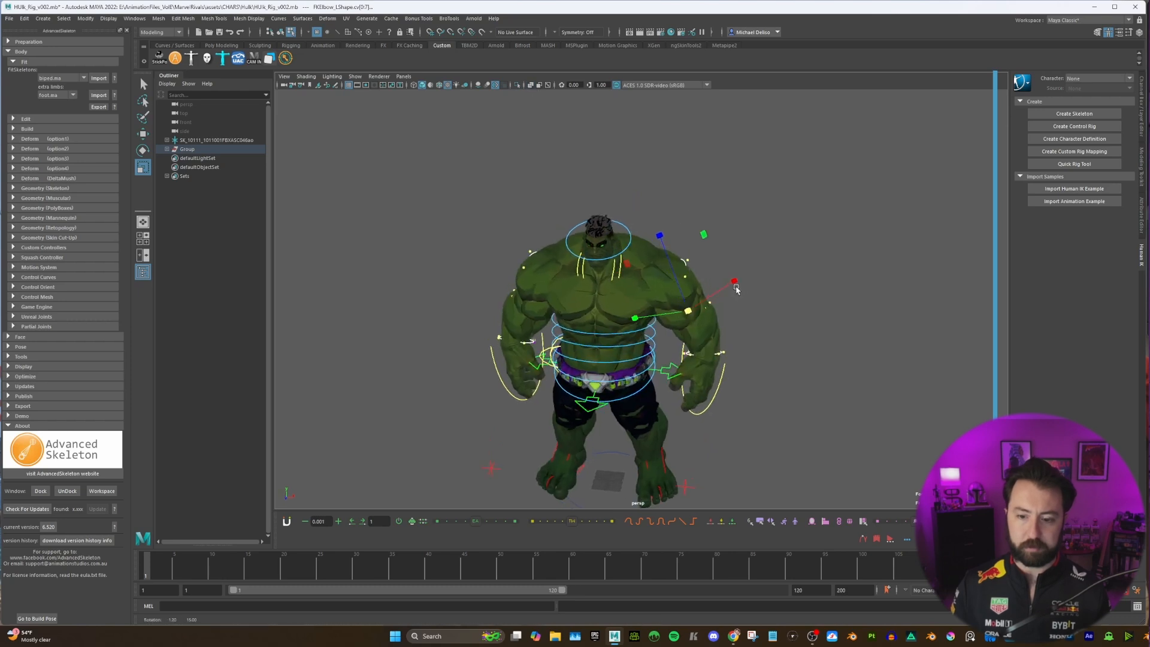
left_click_drag(736, 289, 778, 314, "alt")
scroll(778, 314, "up", 2)
right_click_drag(624, 217, 673, 193)
Step: Select both scapula controls and isolate them in the viewport
left_click(622, 216)
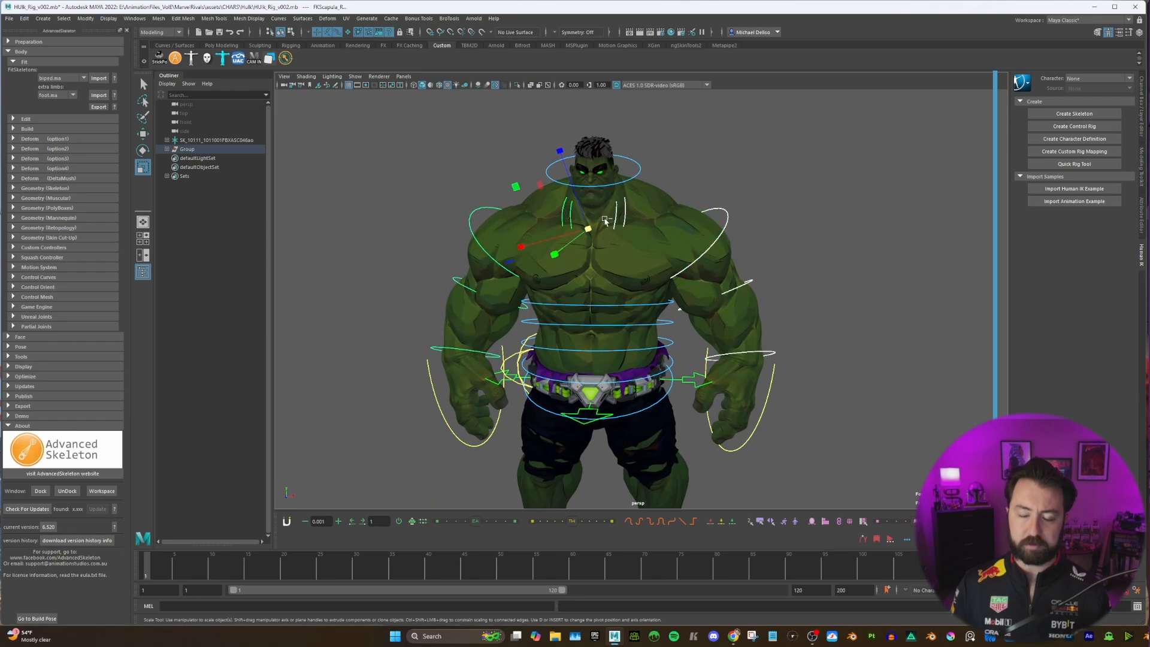
key("ctrl+1")
key("f")
mouse_move(629, 200)
left_mouse_down("alt")
mouse_move(659, 258)
mouse_move(647, 195)
left_mouse_up("alt")
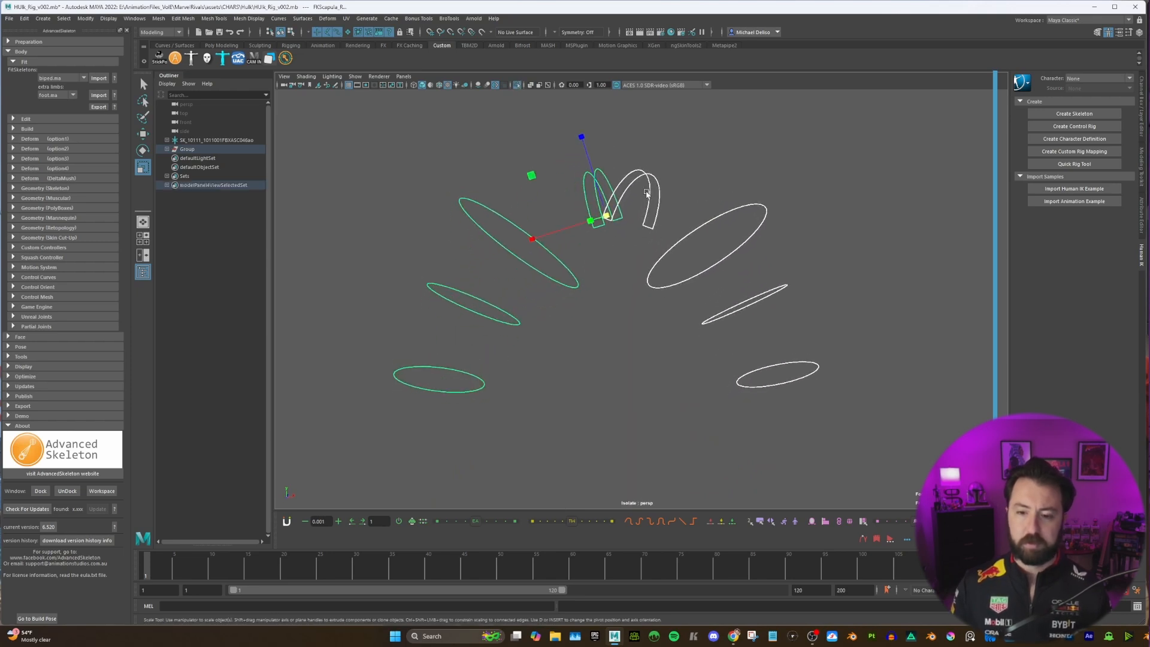
Step: Switch to component selection and select only the CVs of the two scapula curves
right_click_drag(647, 196, 617, 192)
key("ctrl+z")
left_click(672, 152)
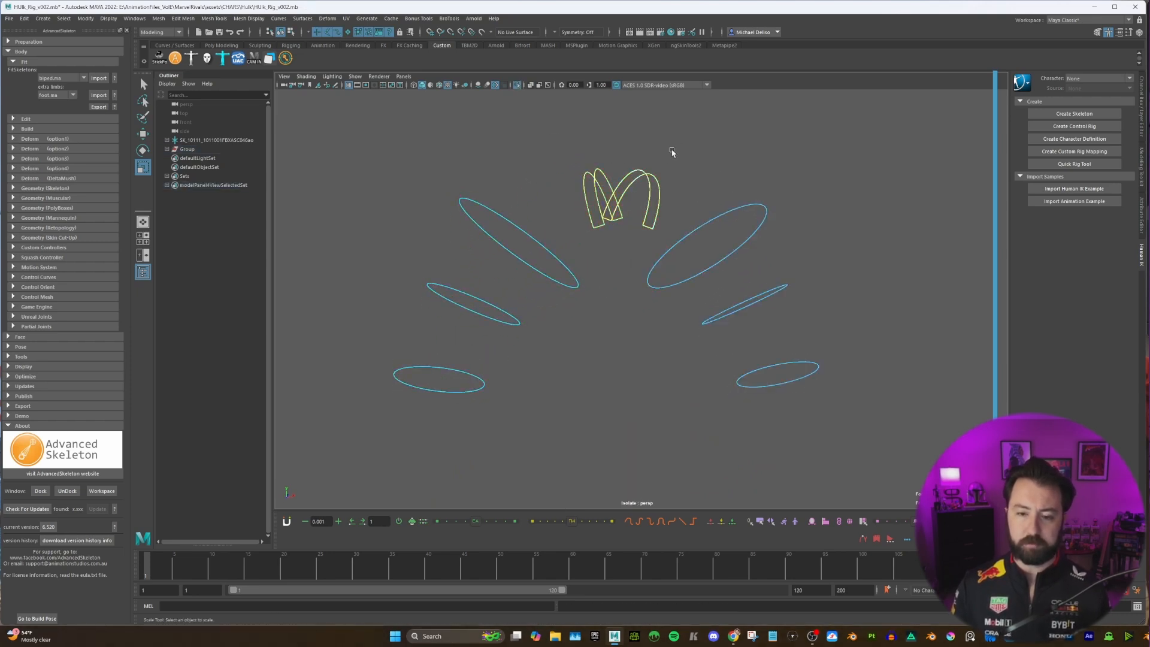
left_click(588, 171)
left_click(289, 34)
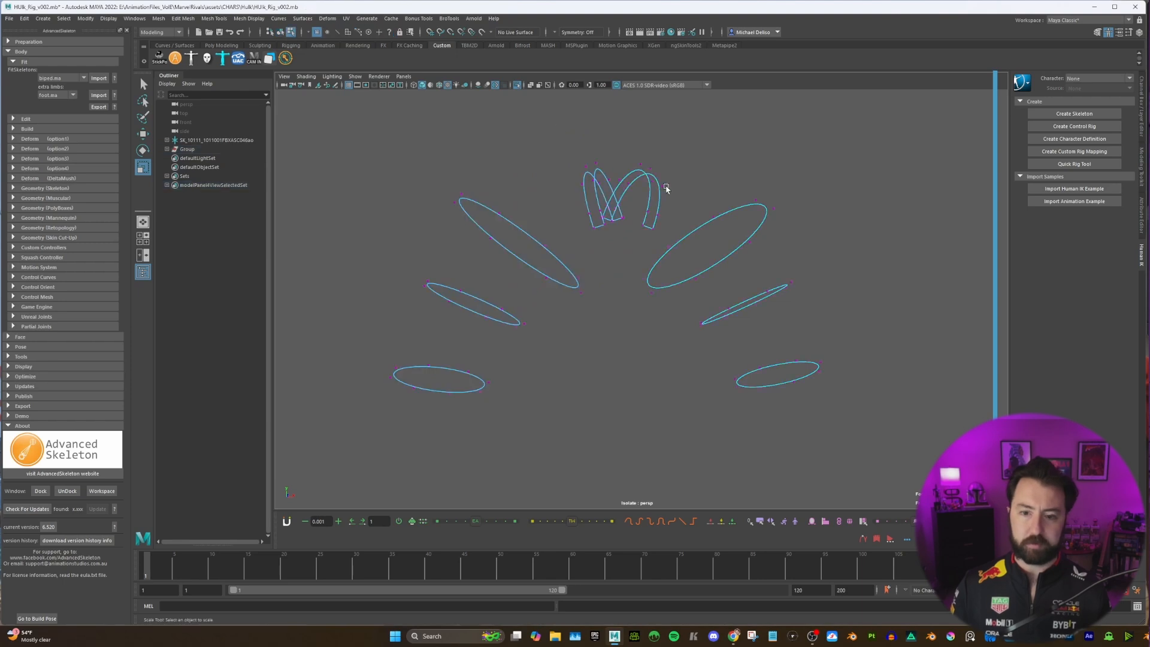
left_click_drag(665, 188, 638, 188, "alt")
left_click_drag(544, 156, 577, 187)
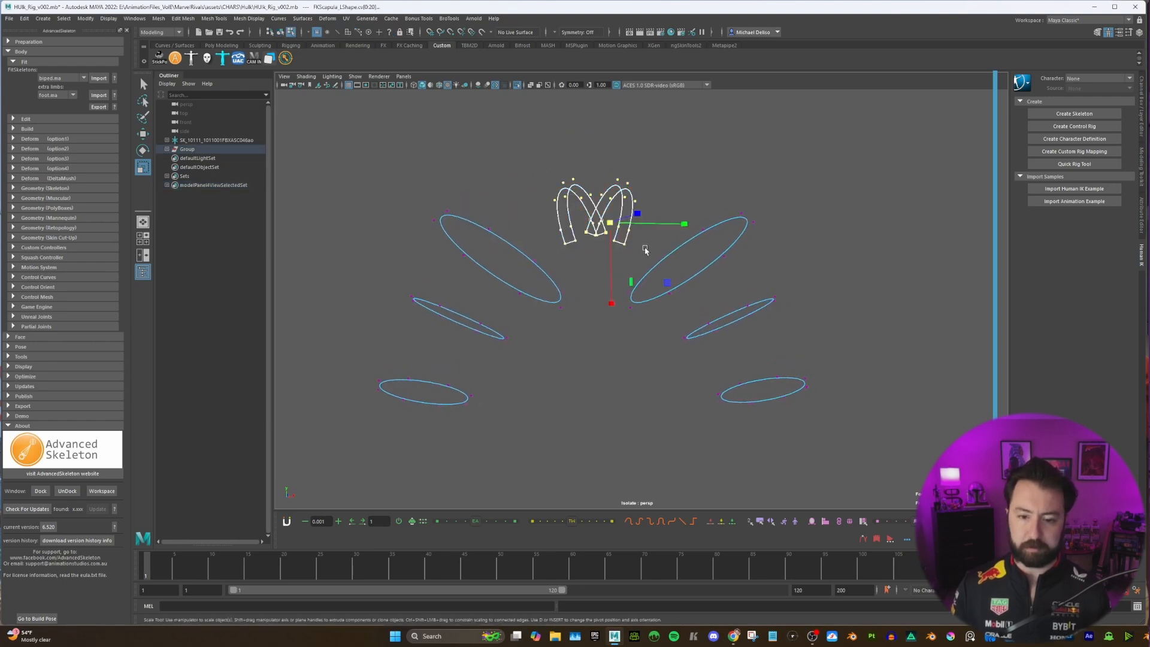
Step: Exit isolation and scale up both scapula curves so they arch over the shoulders, ending in object selection
key("ctrl+1")
scroll(636, 254, "down", 3)
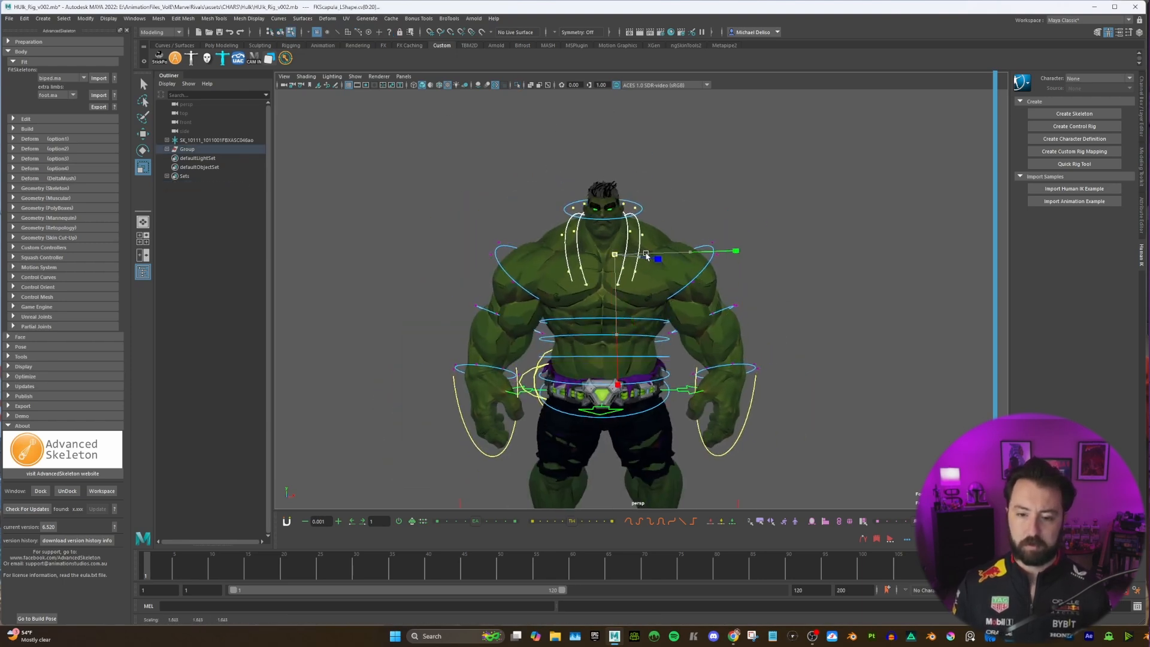
scroll(638, 254, "up", 3)
right_click(643, 214)
left_click(687, 200)
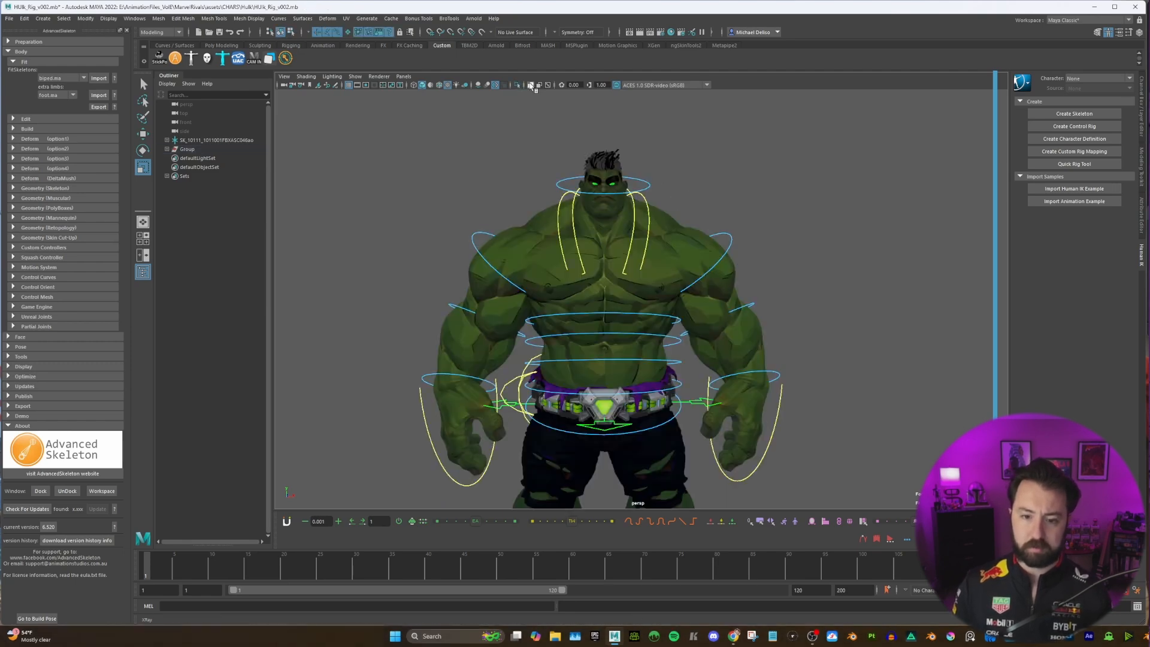
Step: With X-ray on, isolate the neck control and select all of its CVs
left_click(530, 85)
left_click(601, 245)
key("ctrl+1")
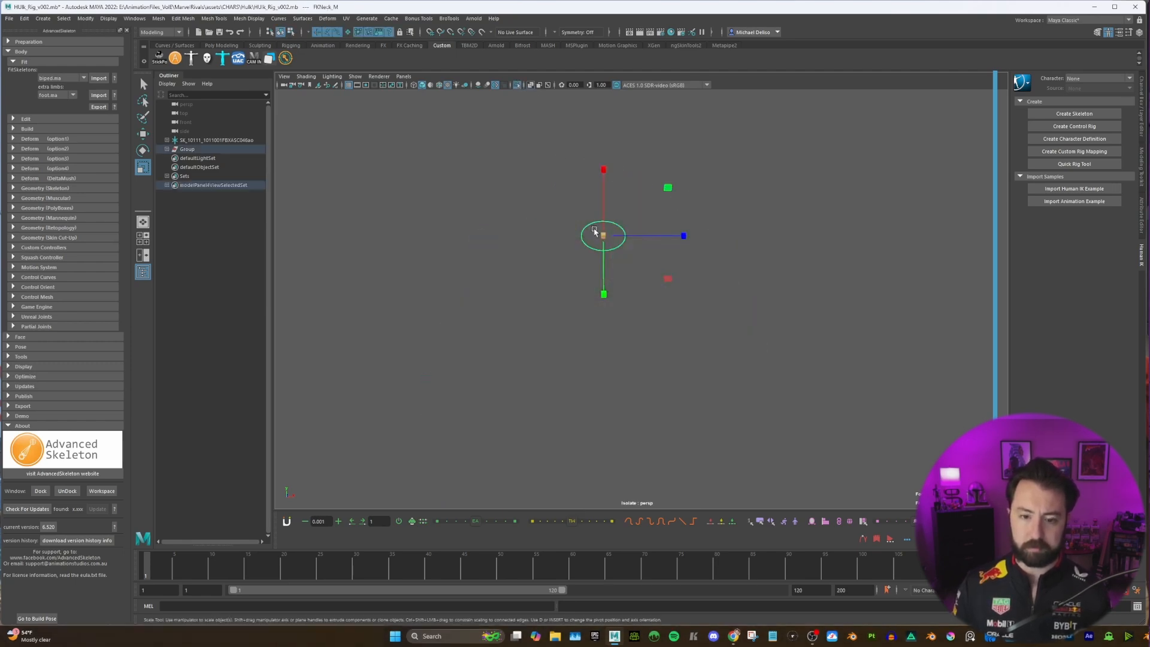
right_click_drag(593, 229, 539, 226)
left_click_drag(558, 205, 691, 270)
Step: Show the solid character again and scale up the neck control curve beyond the mesh
key("ctrl+1")
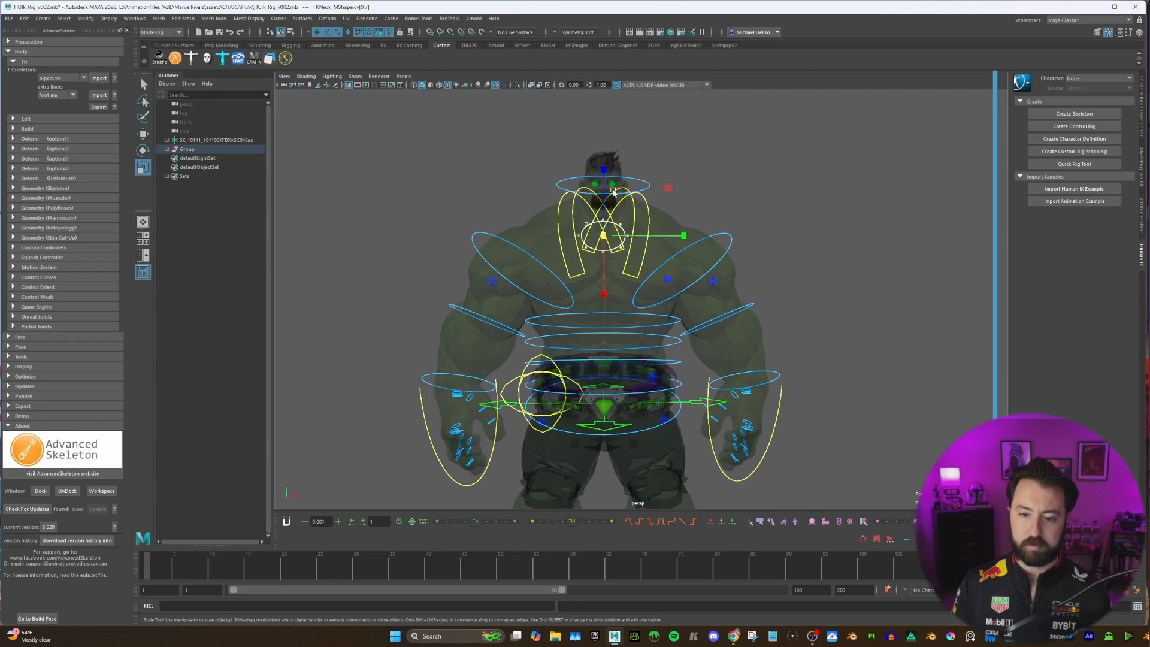
left_click(530, 85)
left_click_drag(603, 235, 582, 298)
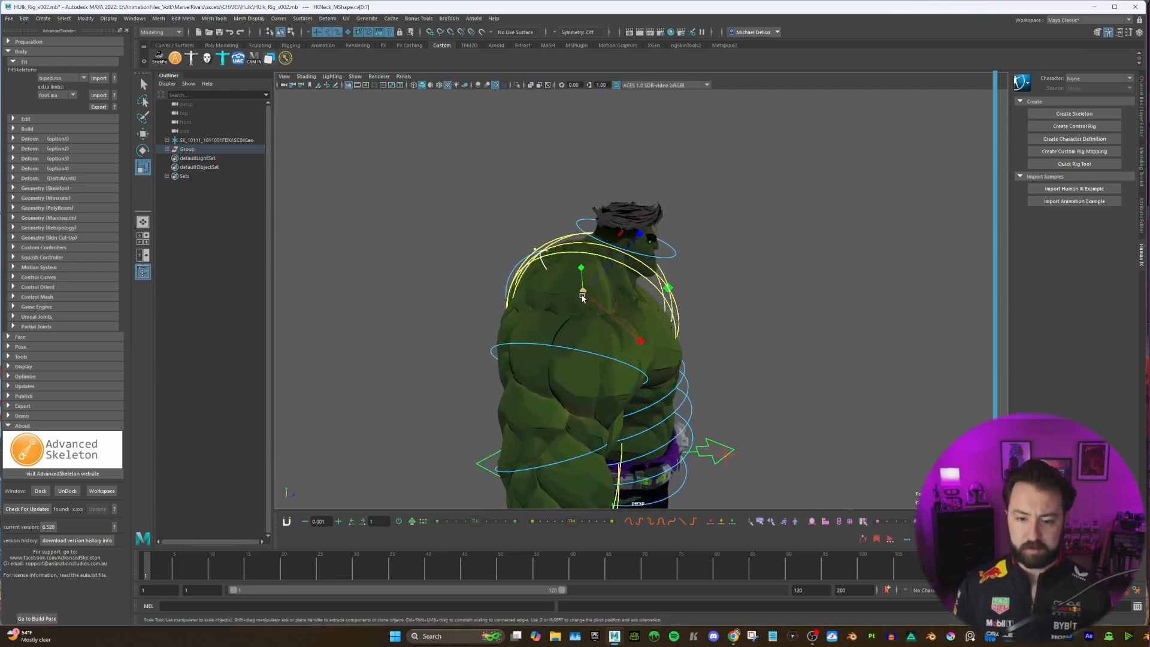
Step: Rotate and move the neck curve's CVs so the ring tilts around the front of the neck, ending in object selection
key("e")
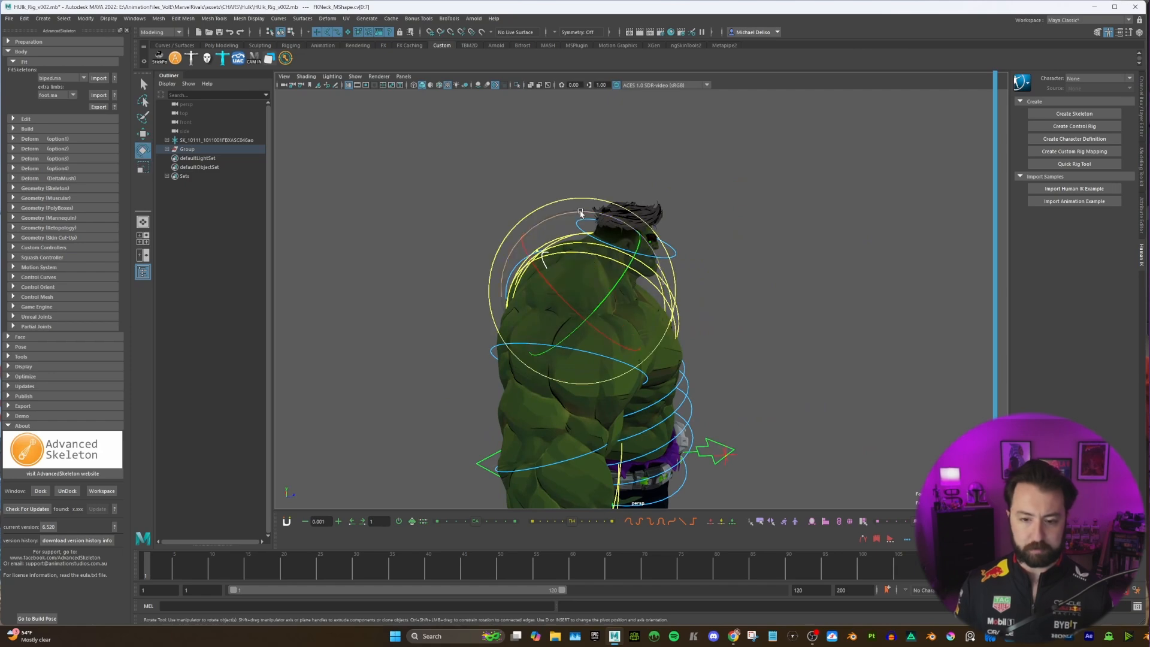
key("w")
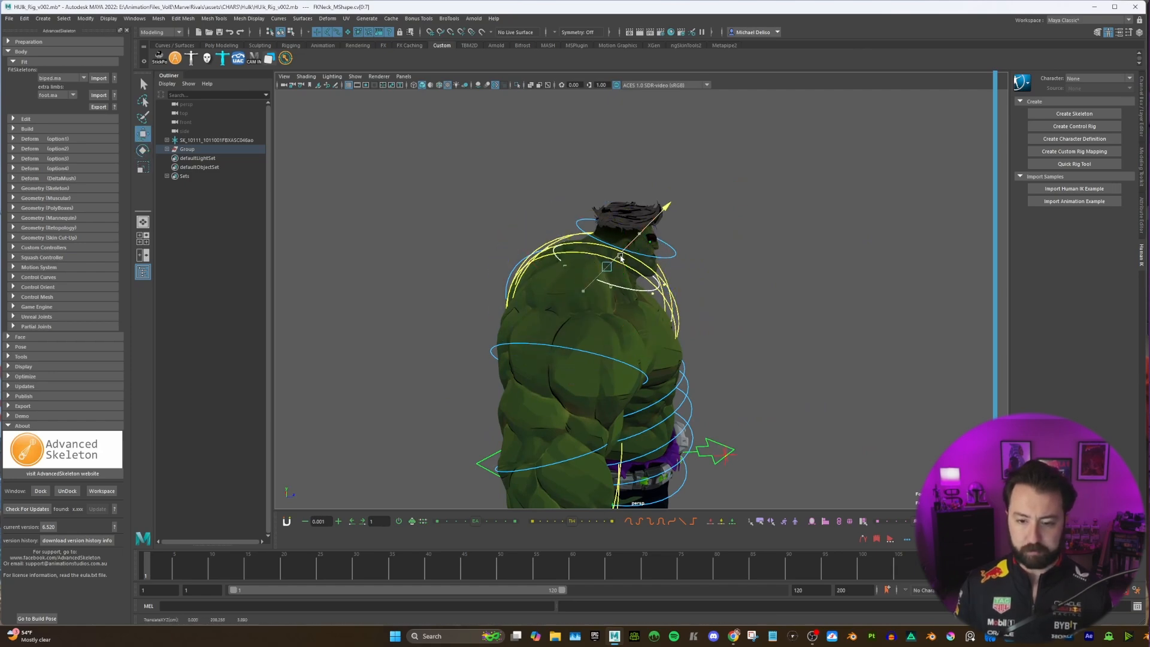
key("e")
key("w")
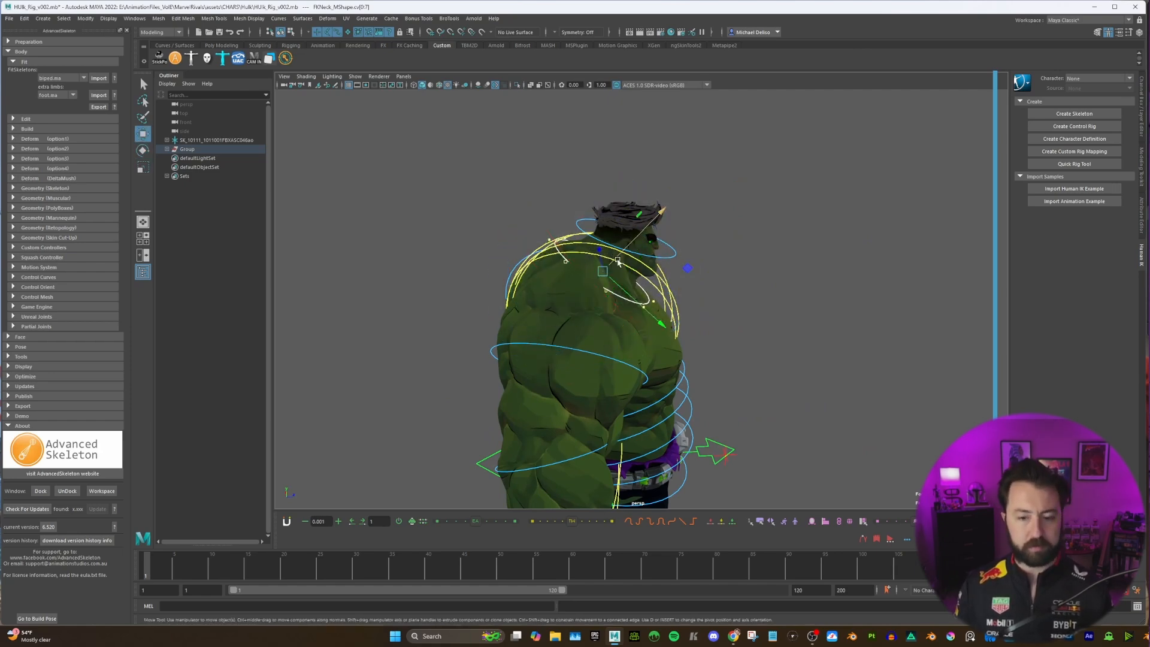
left_click_drag(611, 228, 575, 243, "alt")
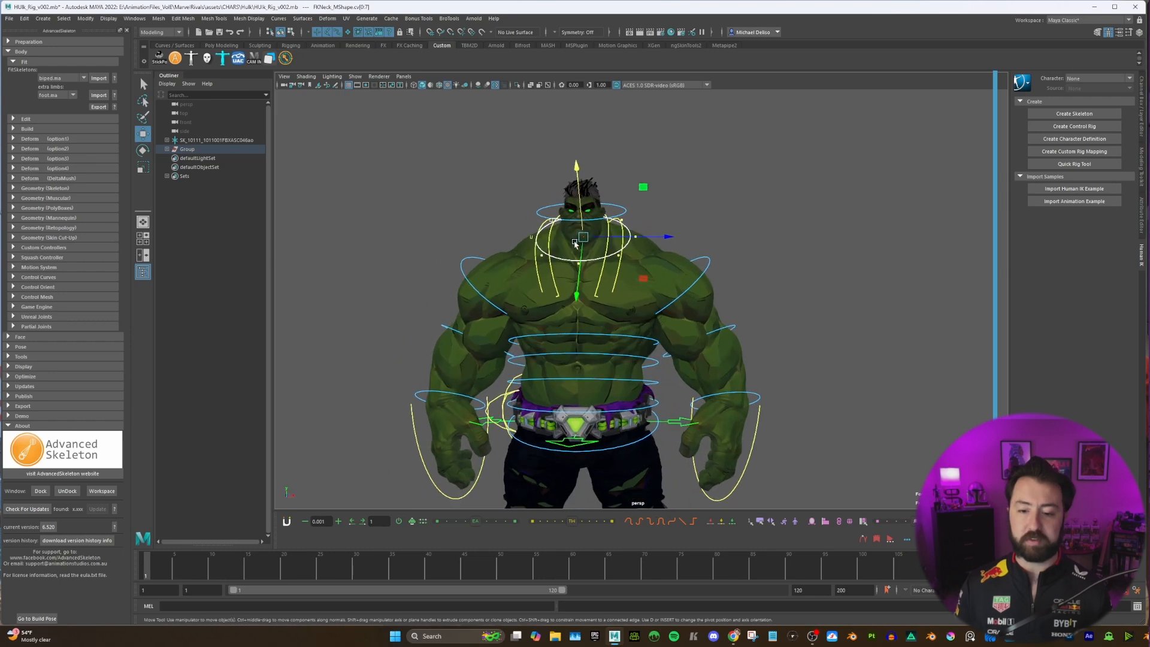
right_click_drag(595, 263, 671, 225)
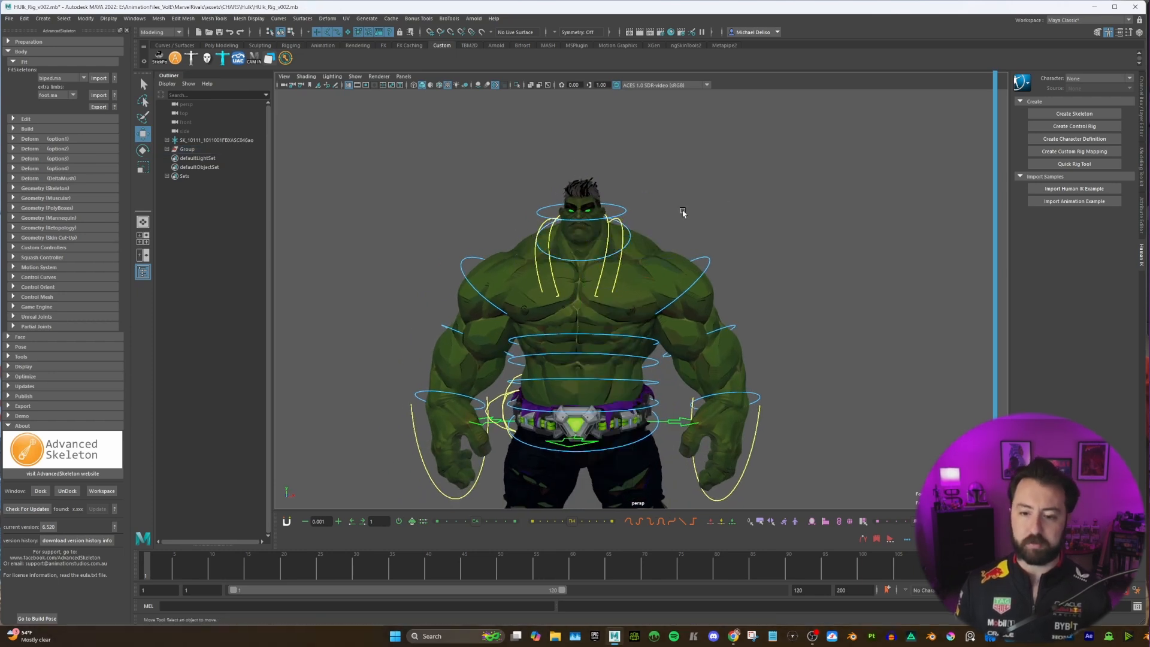
Step: Try scaling the left shoulder control in object selection instead of its CVs, and undo it
left_click_drag(632, 244, 534, 209, "alt")
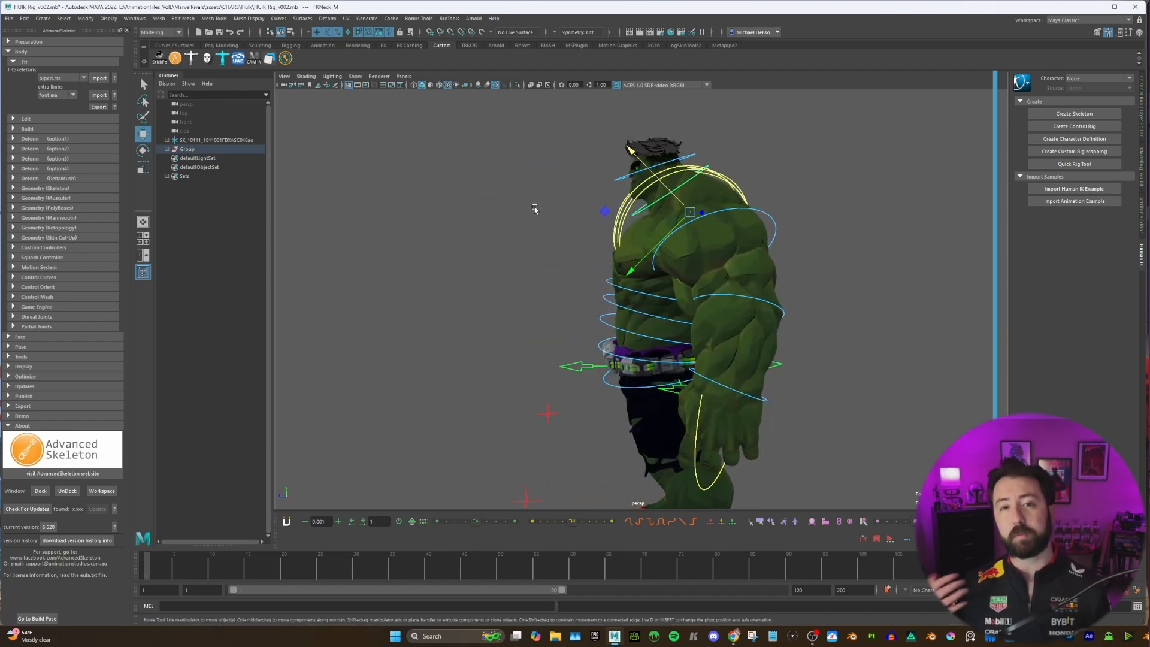
left_click_drag(575, 272, 742, 215, "alt")
left_click(678, 234)
key("r")
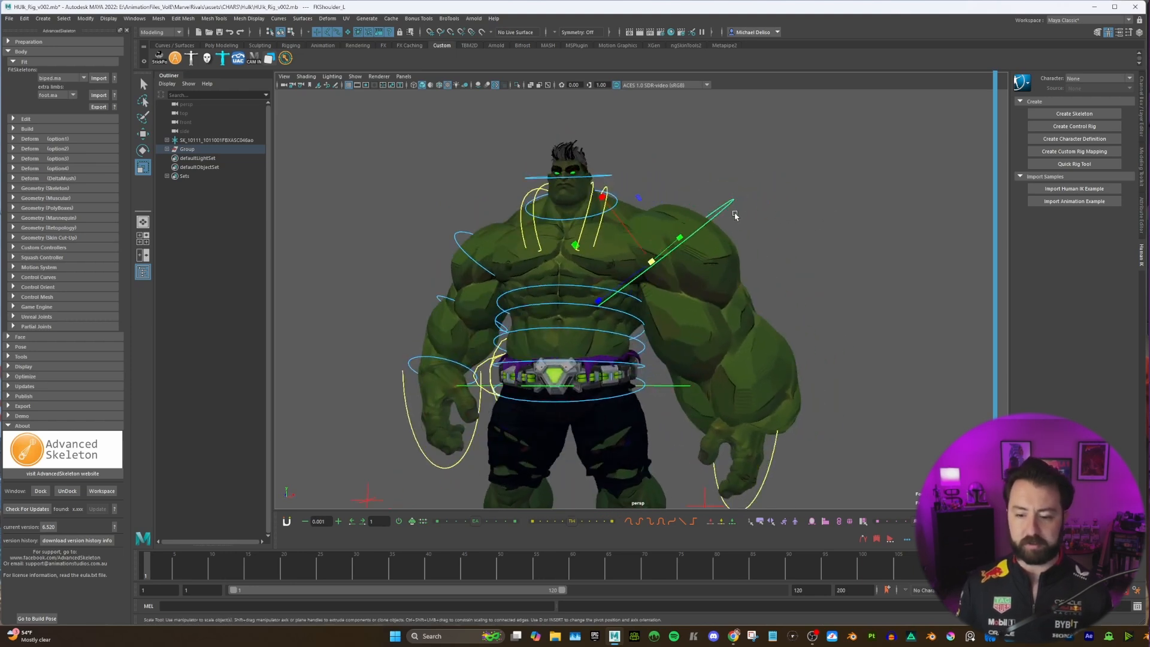
key("ctrl+z")
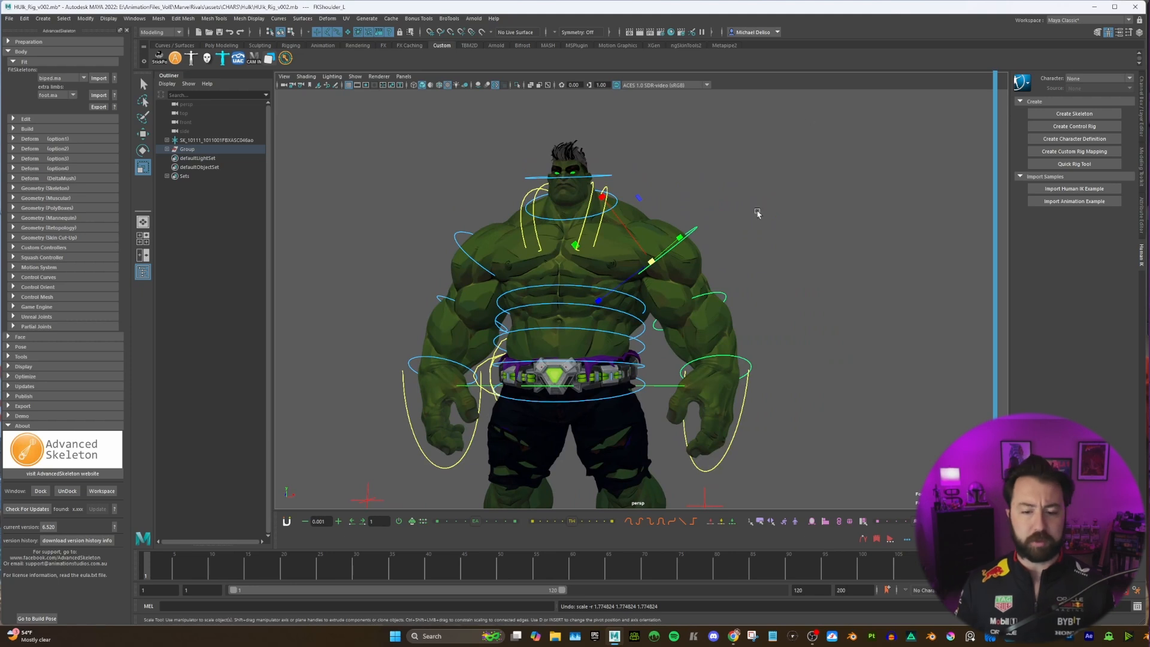
Step: Isolate the IK leg controls on both feet and select all the CVs of their foot and roll curves
left_click_drag(756, 264, 688, 359, "alt")
left_click(615, 418)
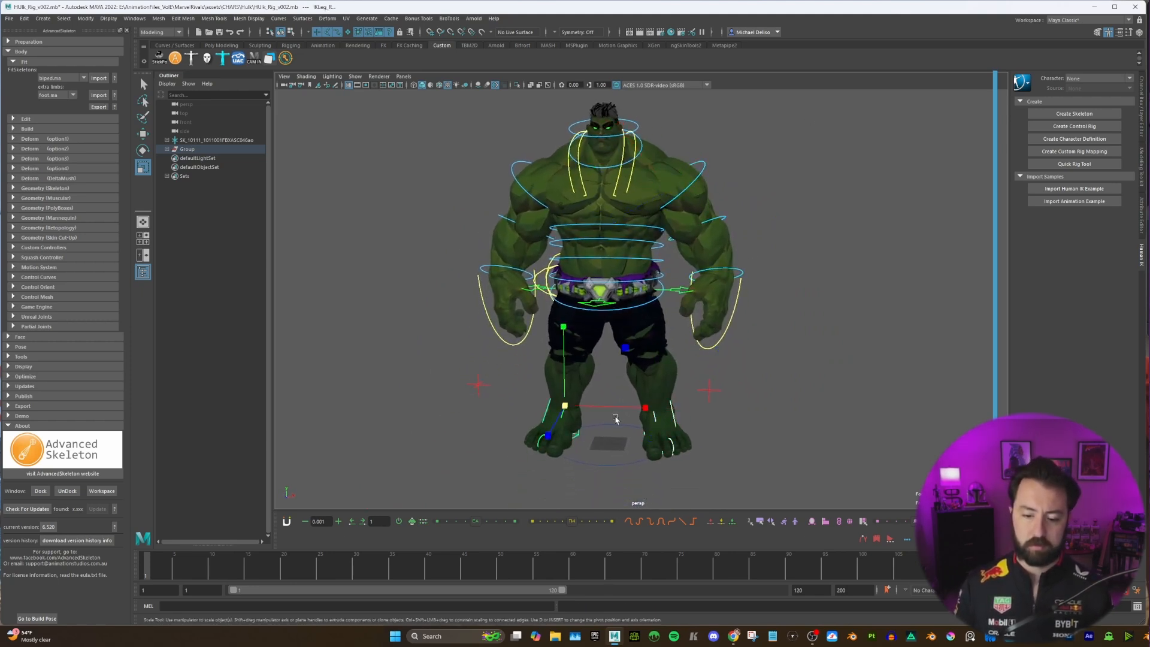
key("ctrl+1")
right_click_drag(560, 392, 709, 342)
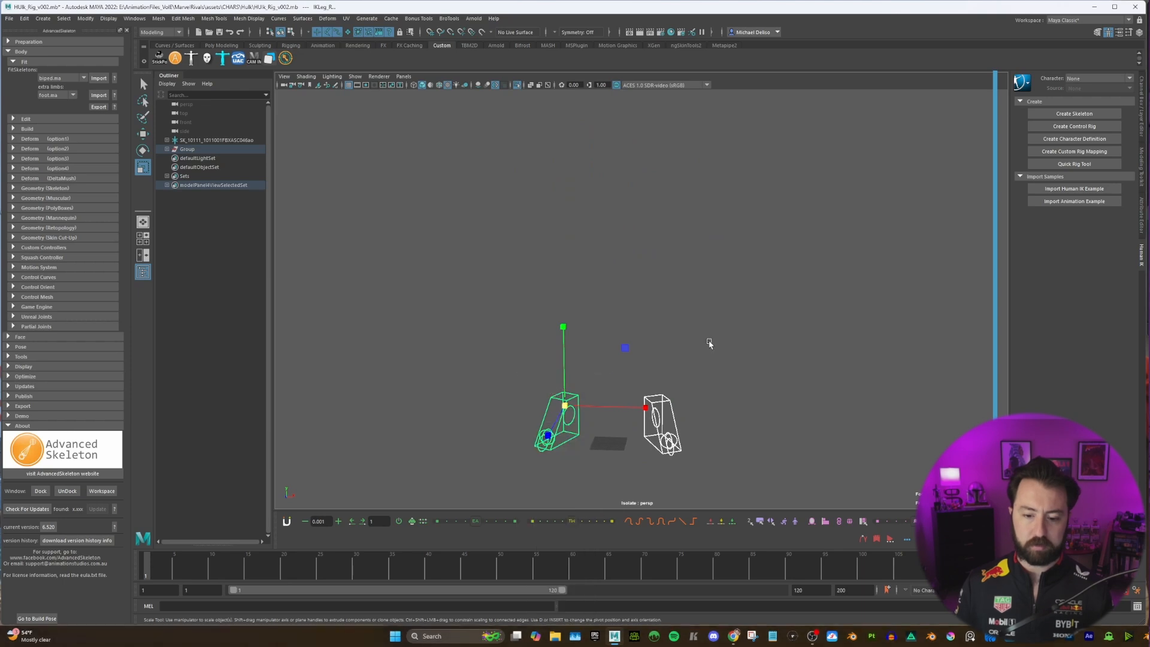
left_click(290, 32)
left_click_drag(451, 326, 724, 479)
Step: Exit isolation and scale up the foot control curves until they surround both feet, ending in object selection
key("ctrl+1")
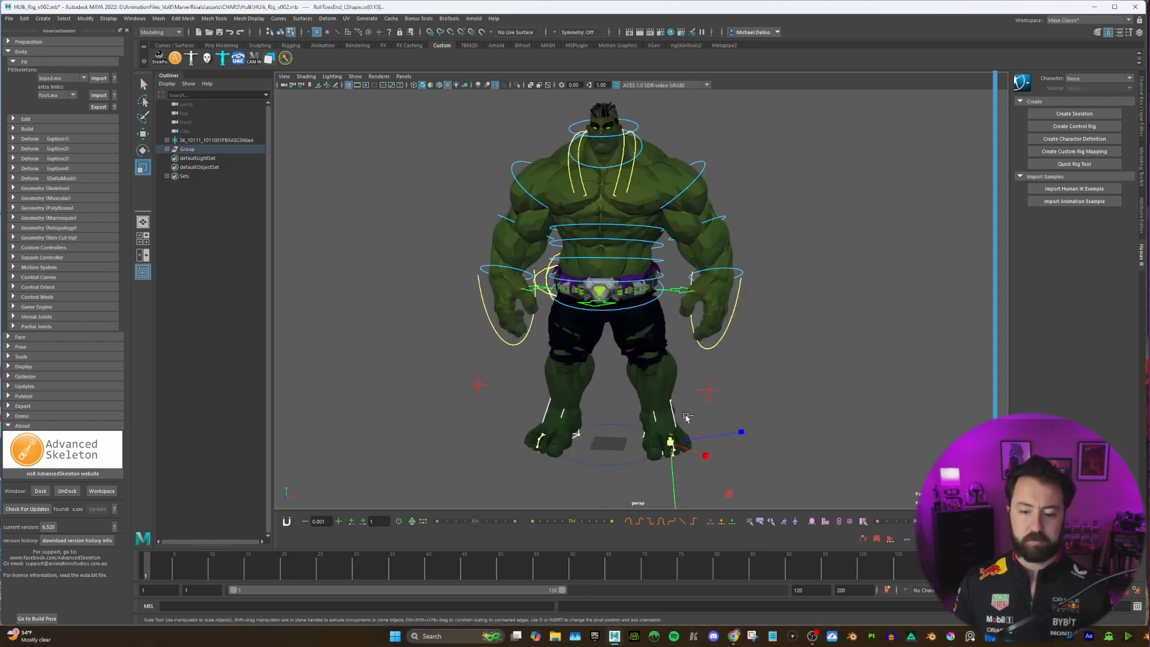
left_click_drag(664, 424, 710, 421)
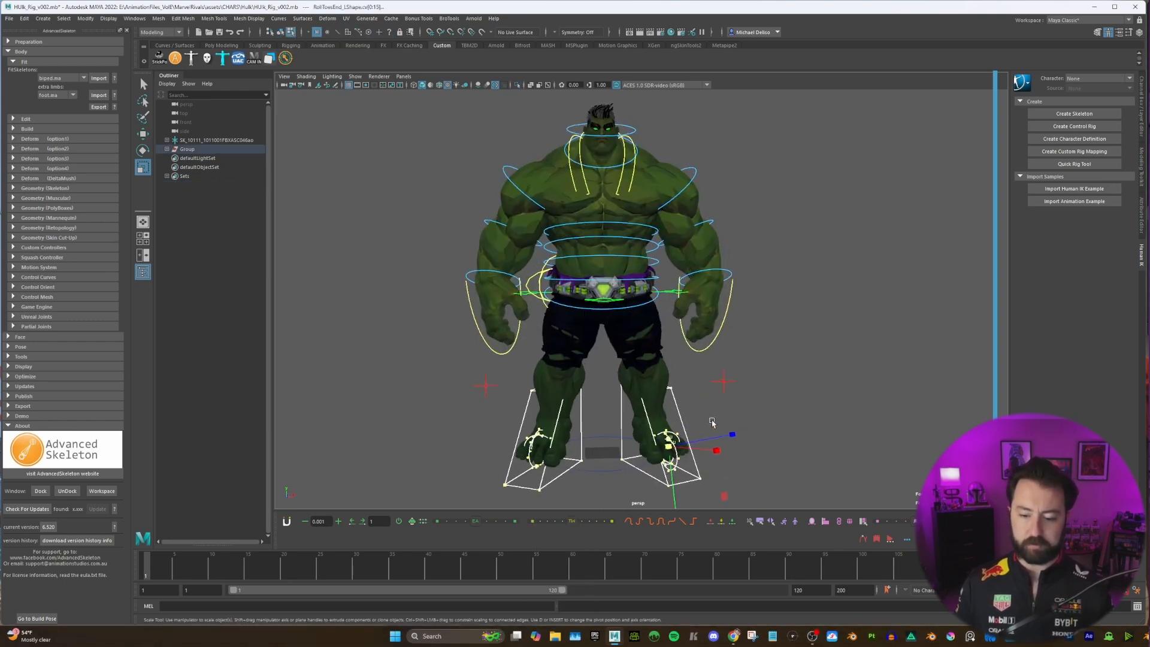
key("F8")
left_click_drag(716, 357, 636, 350, "alt")
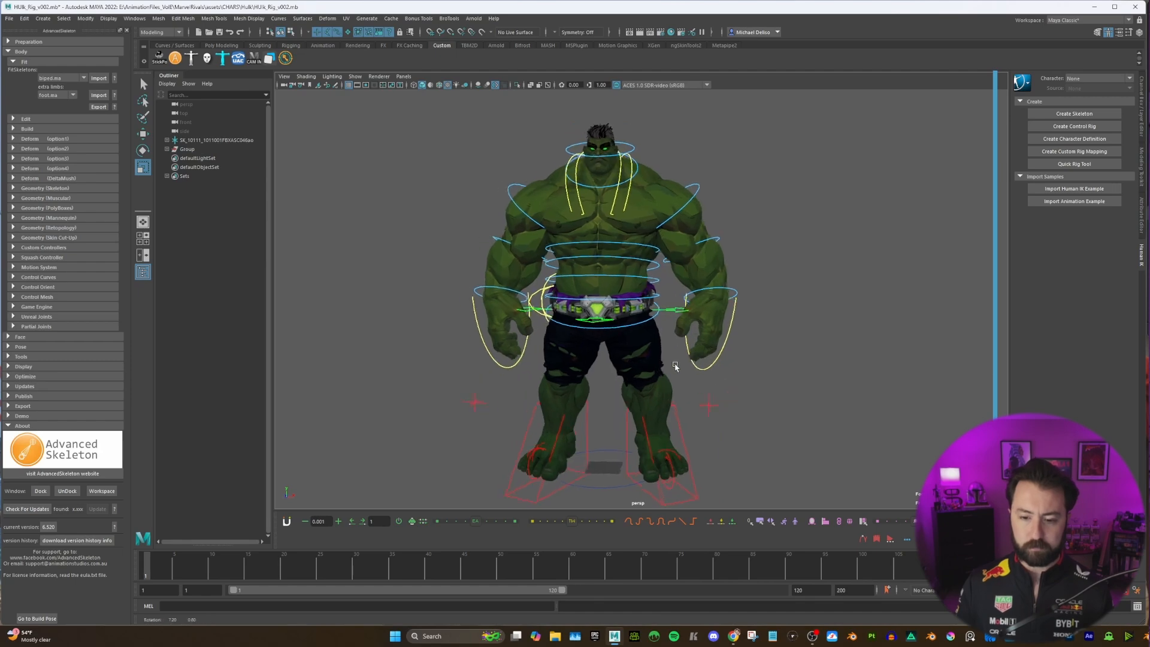
Step: Turn on X-ray display, select the FKIK switch controls of both legs, and show their attributes in the Channel Box
right_click_drag(636, 350, 768, 387, "alt")
left_click_drag(769, 386, 602, 383, "alt")
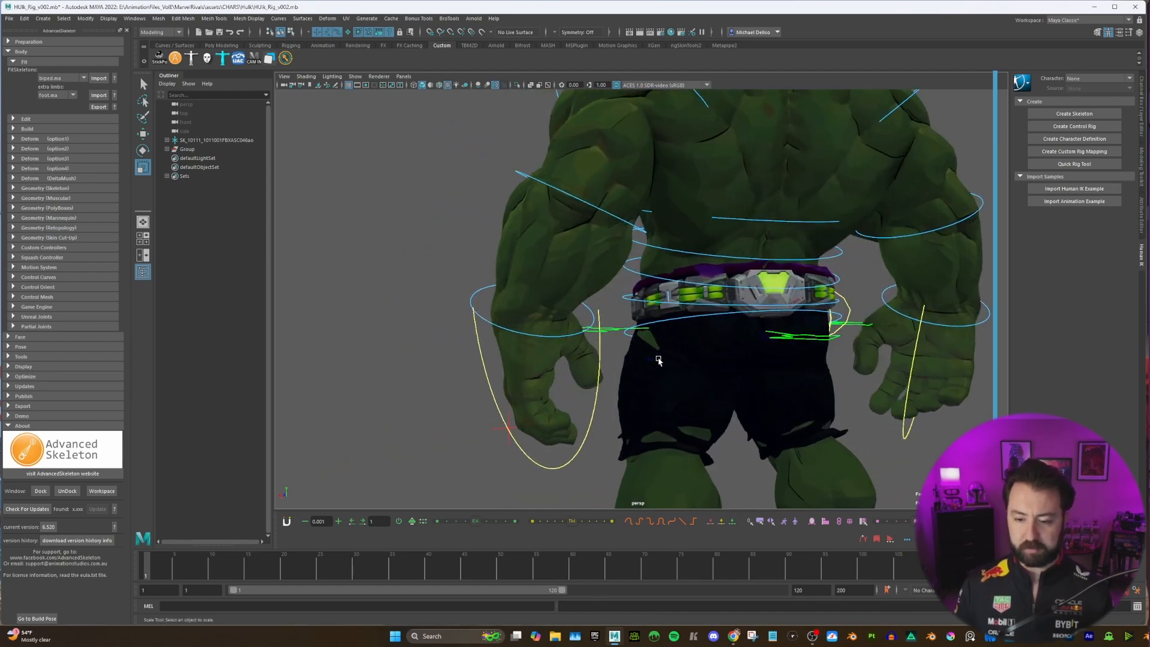
left_click(648, 360)
left_click_drag(748, 380, 658, 343, "alt")
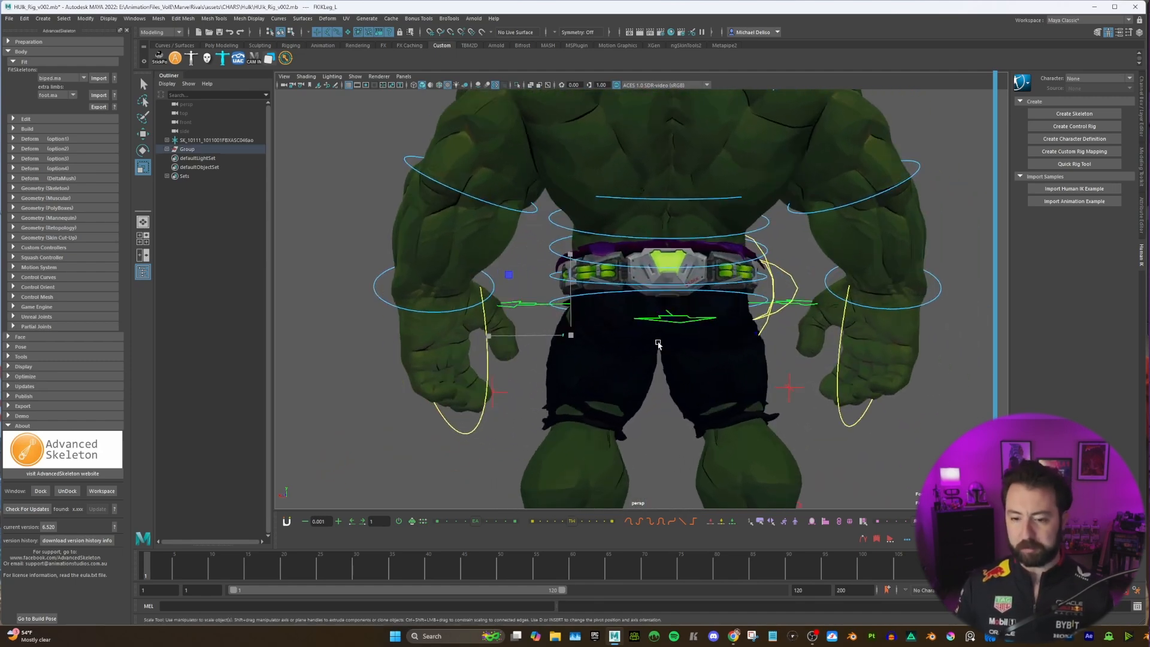
left_click(539, 85)
left_click(748, 334)
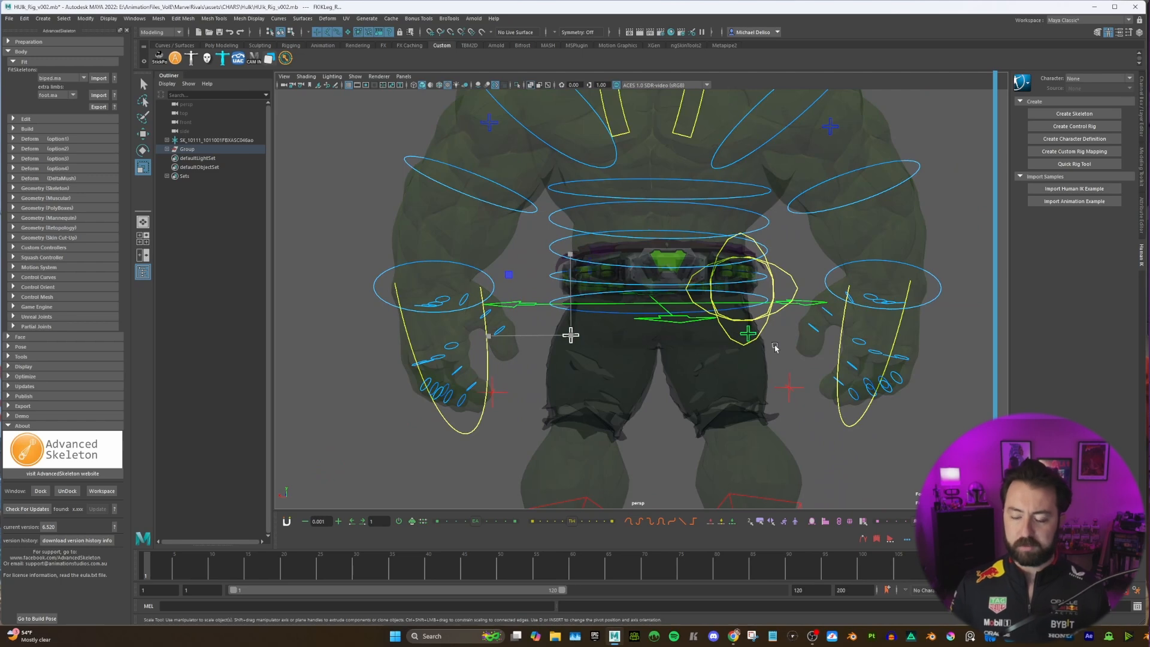
left_click_drag(772, 343, 721, 331, "alt")
left_click(1138, 34)
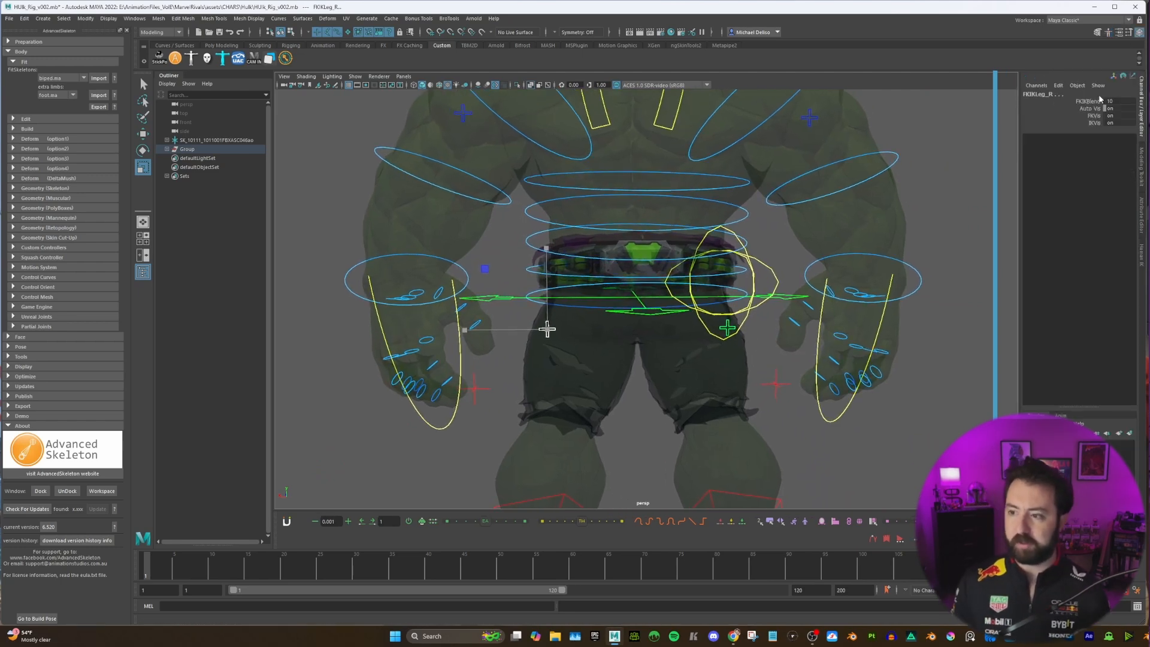
Step: Select the CVs of both leg FKIK switches and move them out behind the legs, ending in object selection with X-ray off
left_click_drag(747, 331, 757, 329, "alt")
left_click(290, 32)
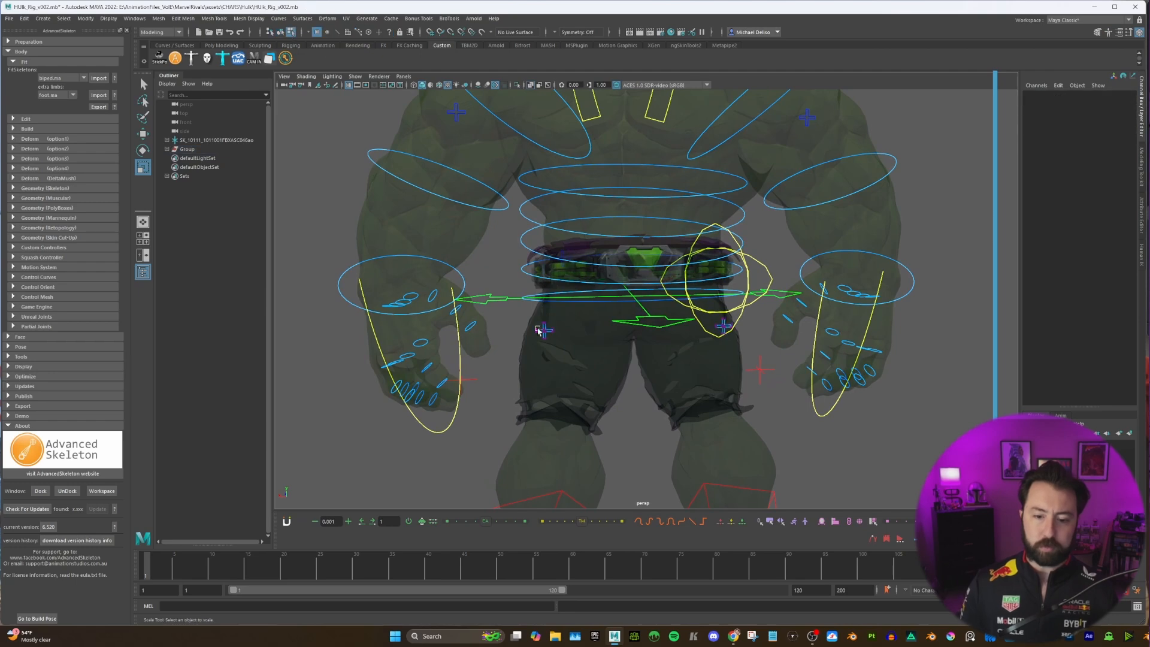
left_click_drag(509, 310, 801, 367)
key("ctrl+1")
right_click_drag(710, 337, 637, 329, "alt")
left_click_drag(637, 329, 740, 342, "alt")
key("ctrl+1")
left_click(530, 85)
key("w")
right_click_drag(717, 343, 763, 331)
left_click(788, 302)
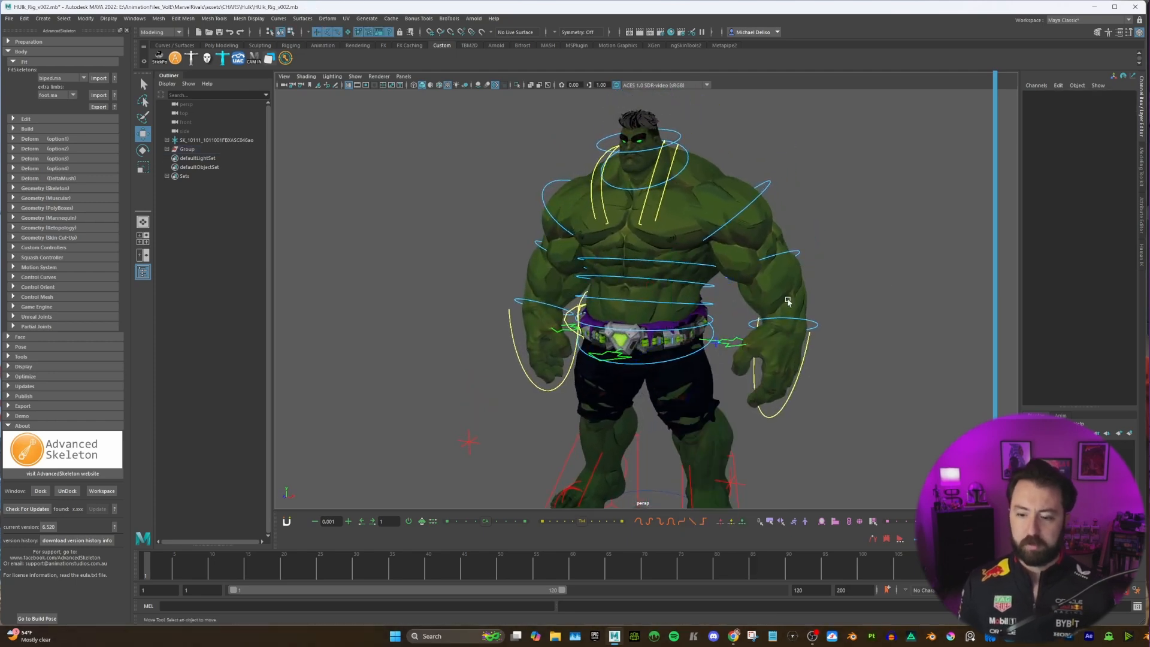
Step: Isolate the spine's FKIK switch, select its CVs and move them sideways out past the waist, ending in object selection
left_click_drag(788, 301, 815, 299, "alt")
left_click(530, 86)
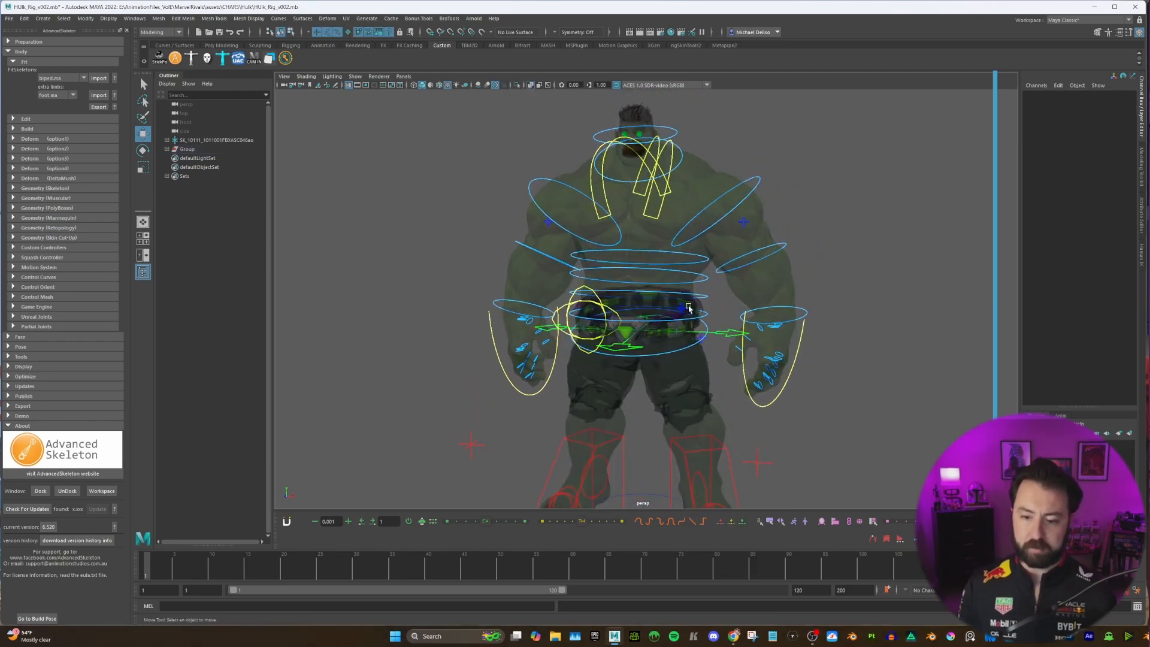
left_click(686, 315)
key("ctrl+1")
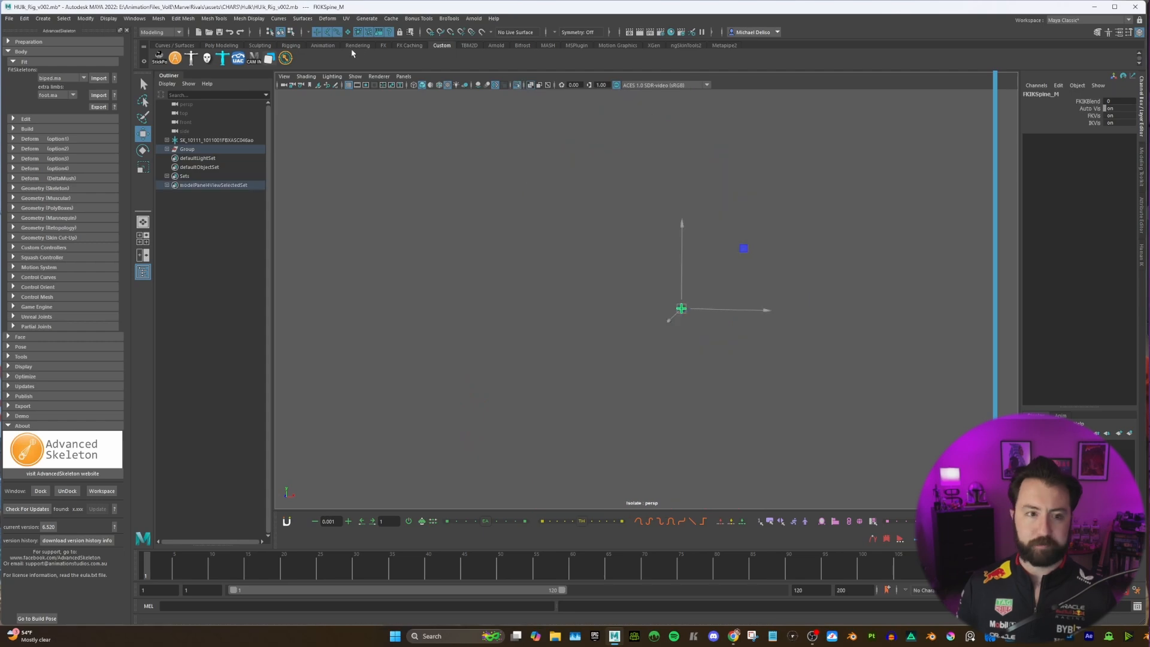
left_click_drag(589, 242, 684, 308)
key("ctrl+1")
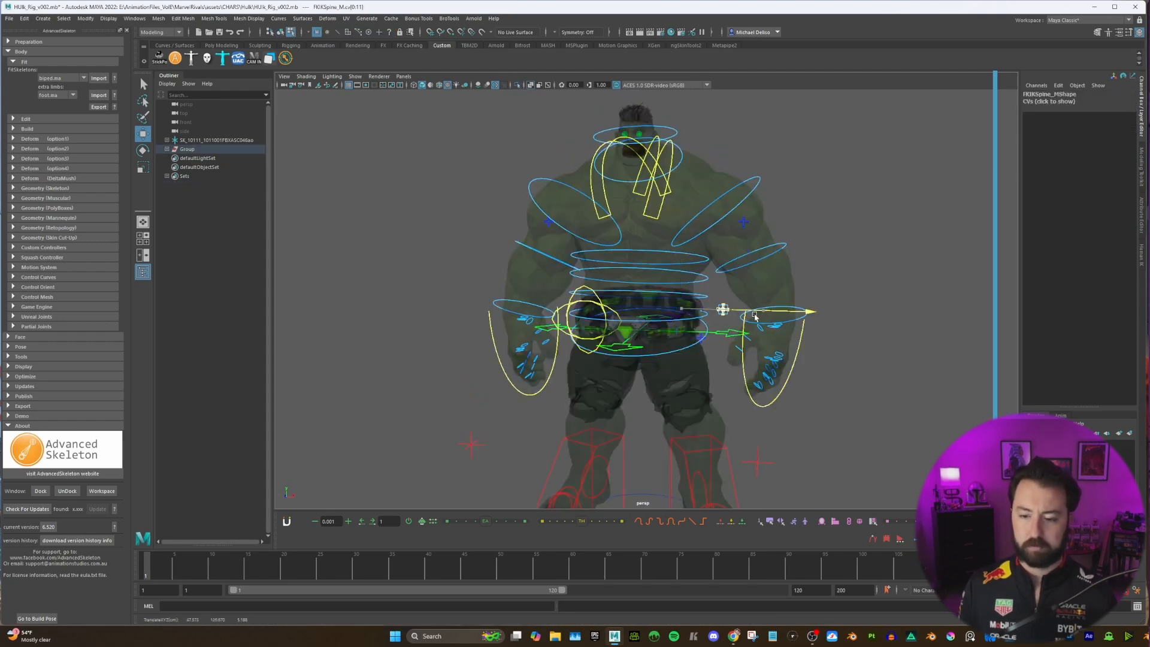
left_click(716, 261)
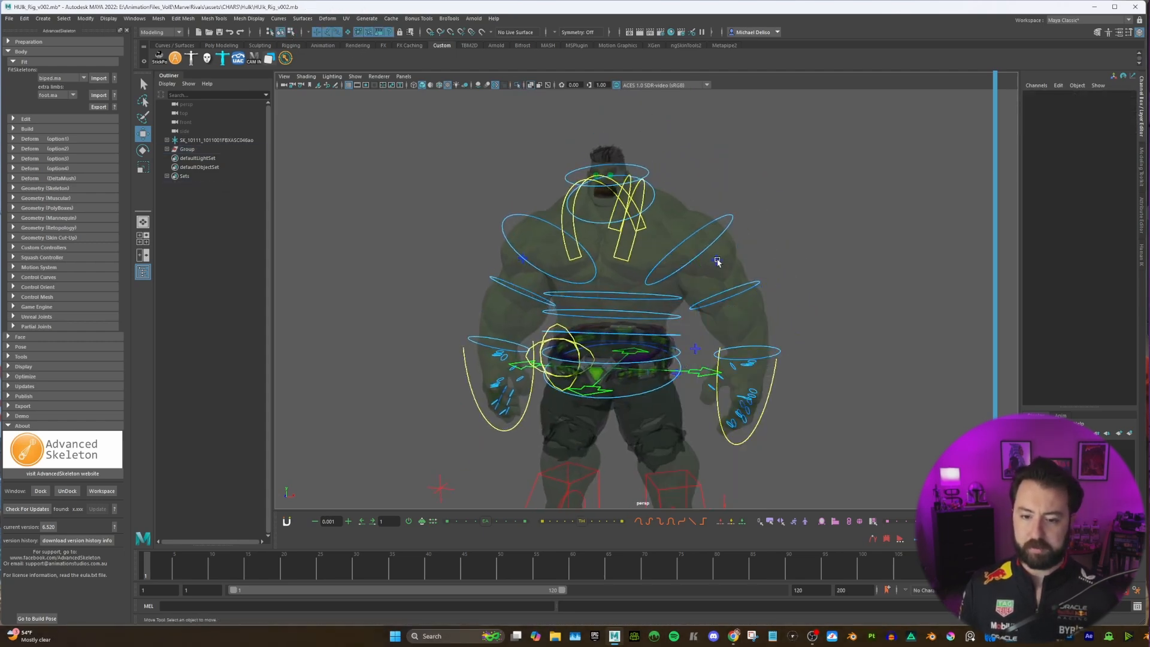
Step: Isolate both arm FKIK switches and move their CVs back behind the shoulders, ending in object selection with X-ray off
left_click_drag(717, 263, 783, 259, "alt")
left_click(772, 263)
key("ctrl+1")
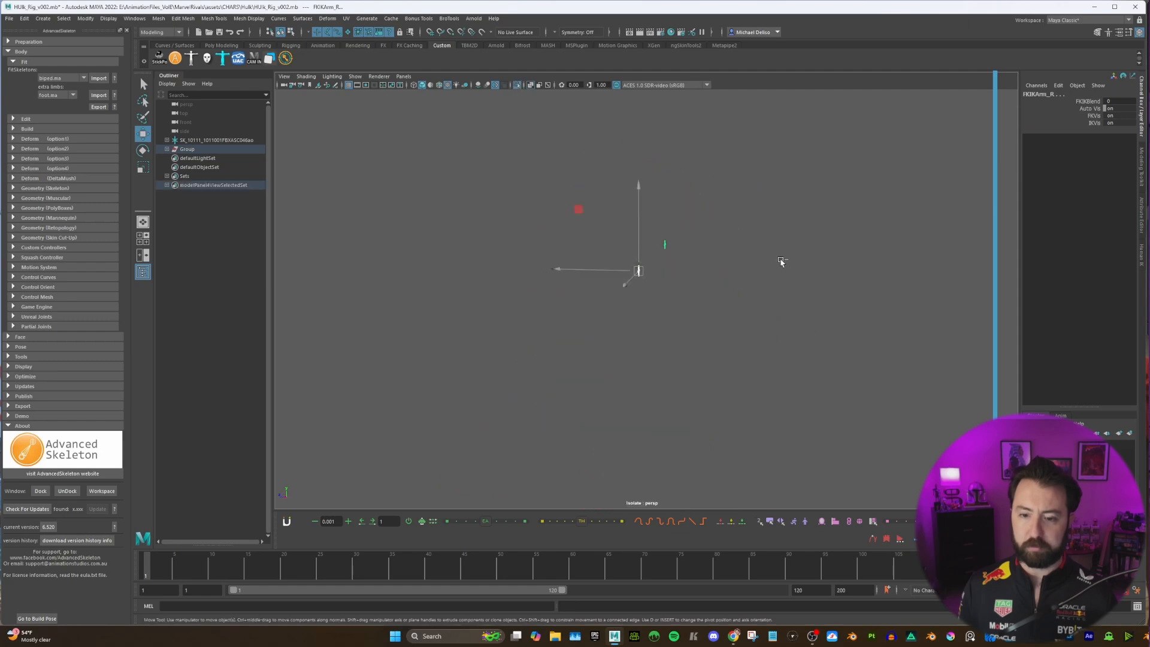
key("ctrl+1")
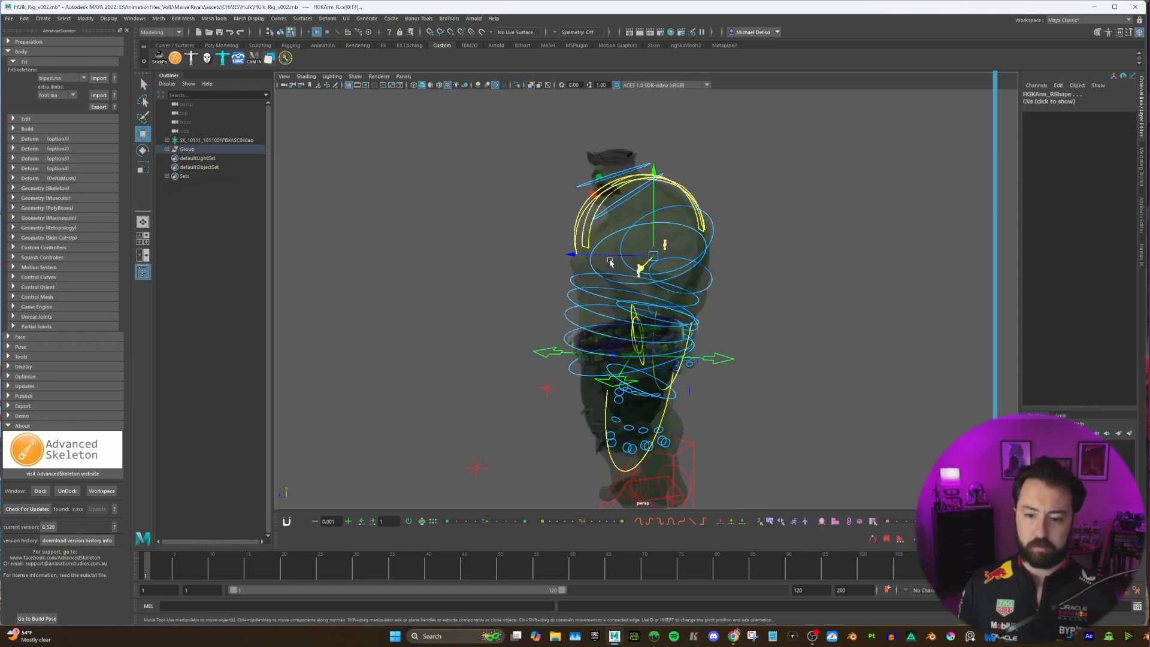
left_click(540, 85)
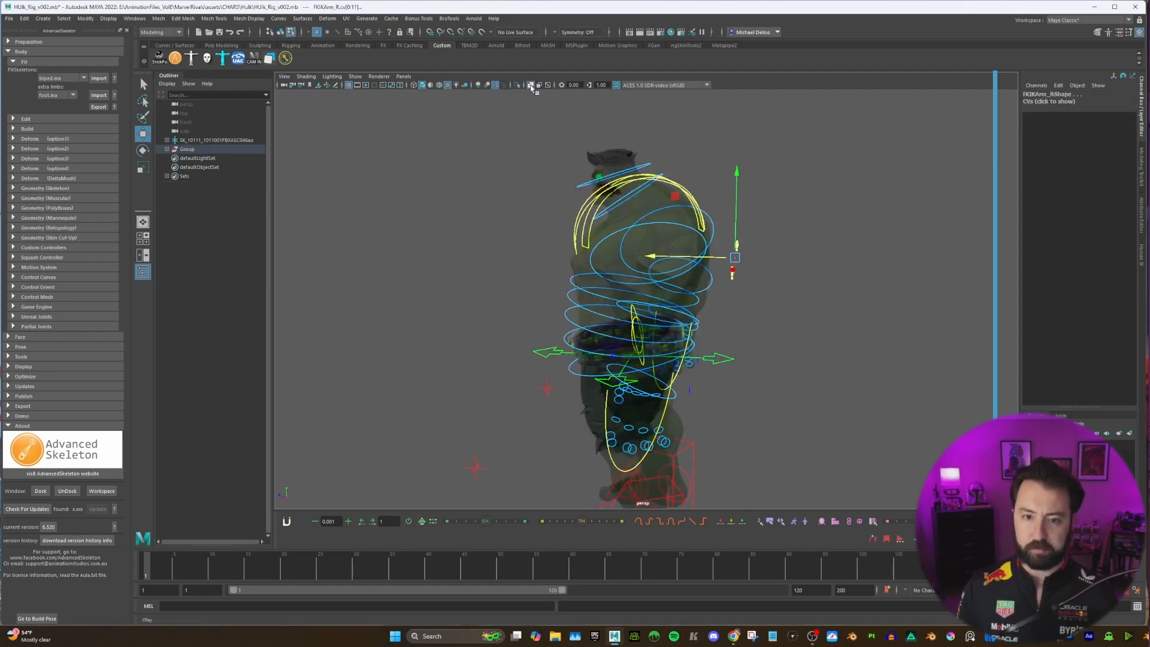
left_click(801, 172)
left_click_drag(801, 172, 745, 253, "alt")
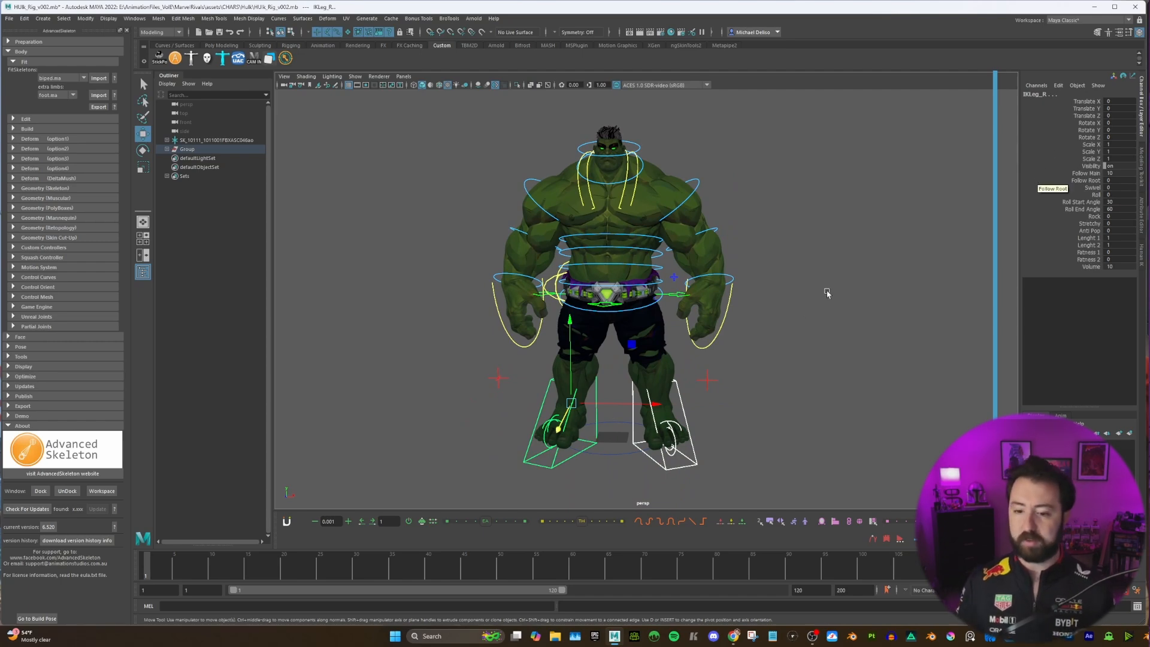
Step: Select both leg FKIK switches and set their FKIKBlend to 0 so the legs use FK
left_click_drag(731, 329, 734, 311, "alt")
left_click(688, 314)
left_click(748, 305, "shift")
left_click(1084, 102)
middle_click_drag(728, 235, 642, 235)
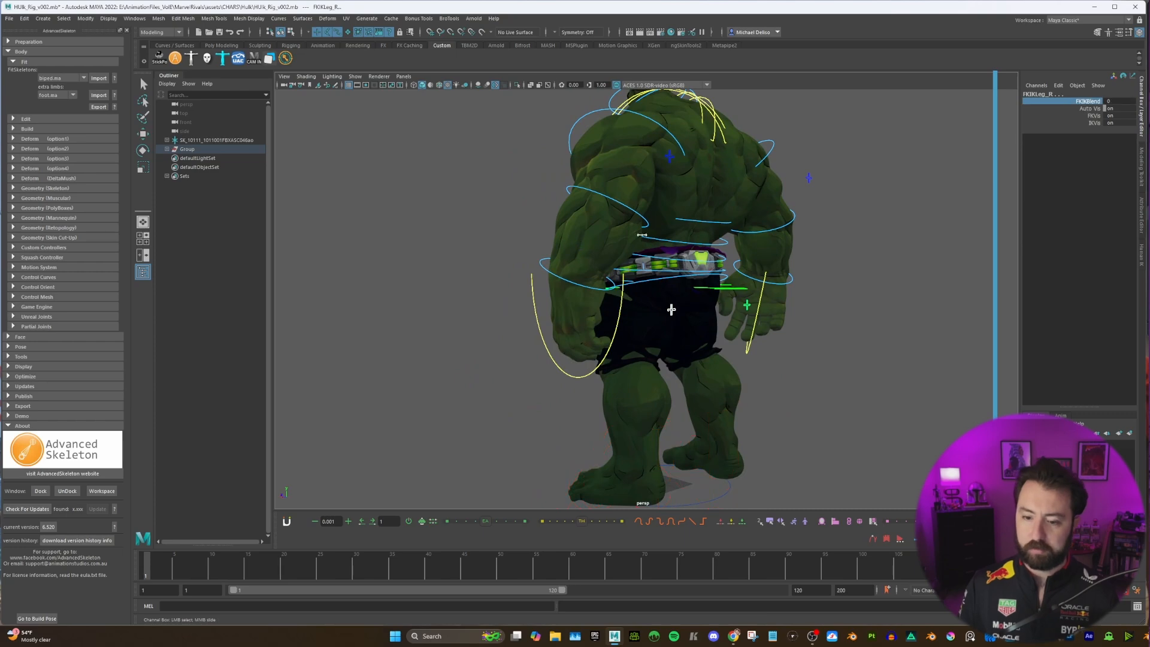
left_click_drag(642, 234, 697, 219, "alt")
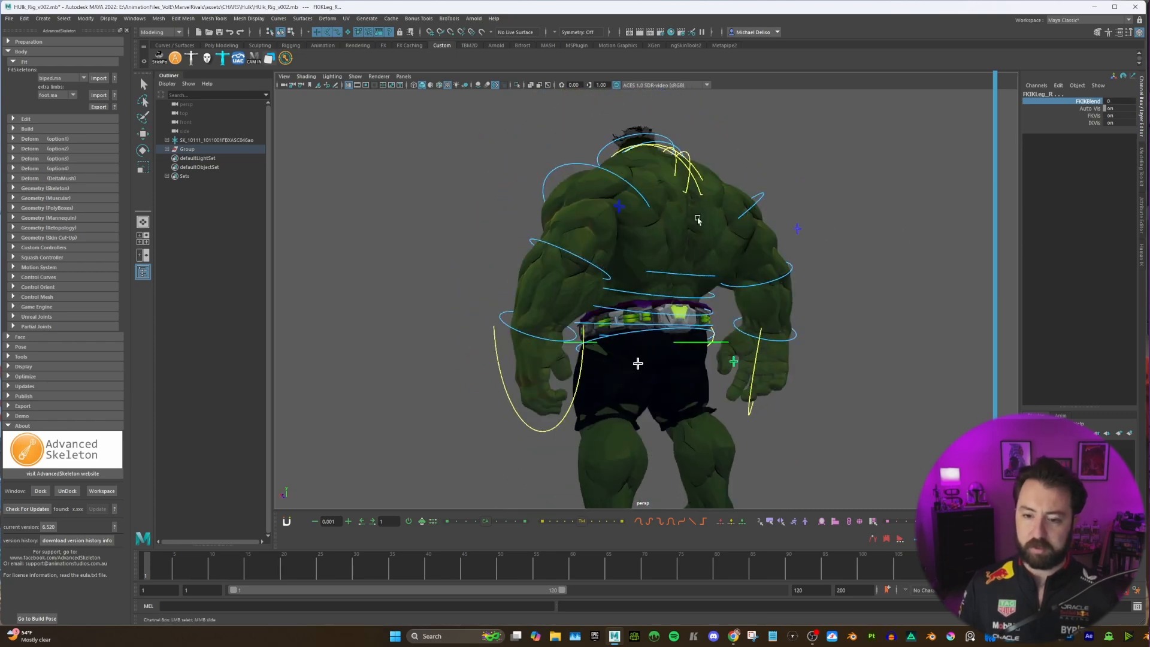
Step: Select both arm FKIK switches and change their FKIKBlend from FK to IK
left_click(618, 205)
left_click(797, 229, "shift")
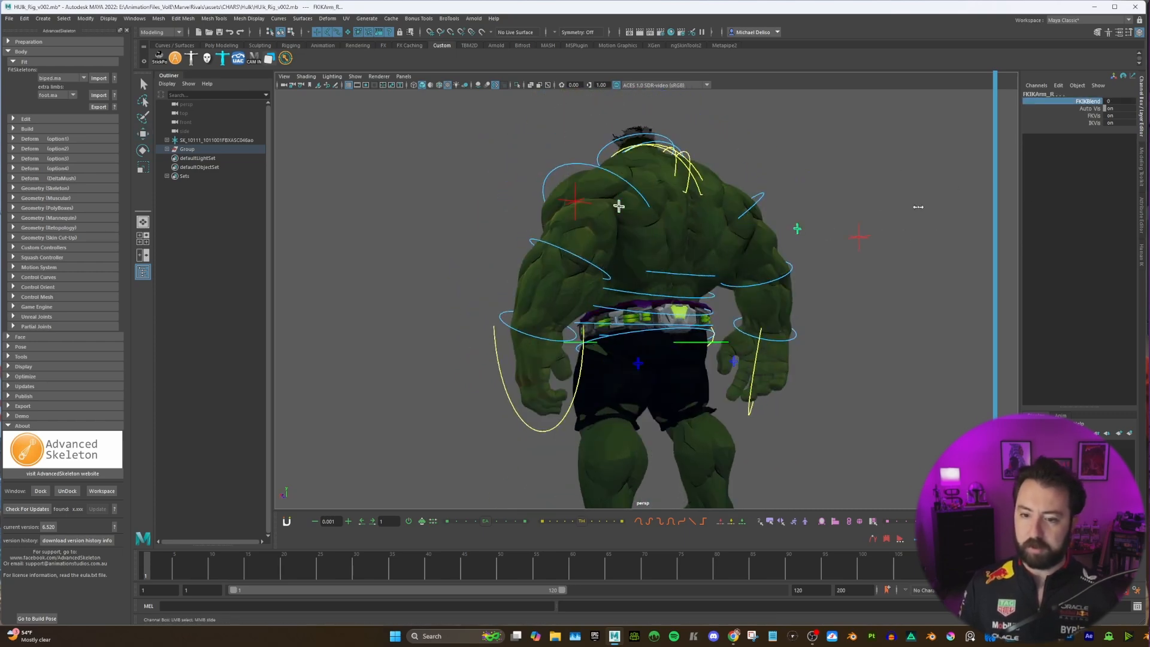
left_click_drag(918, 207, 778, 215, "alt")
Step: Select the spine's FKIK switch and set its FKIKBlend to 10
left_click(720, 315)
key("w")
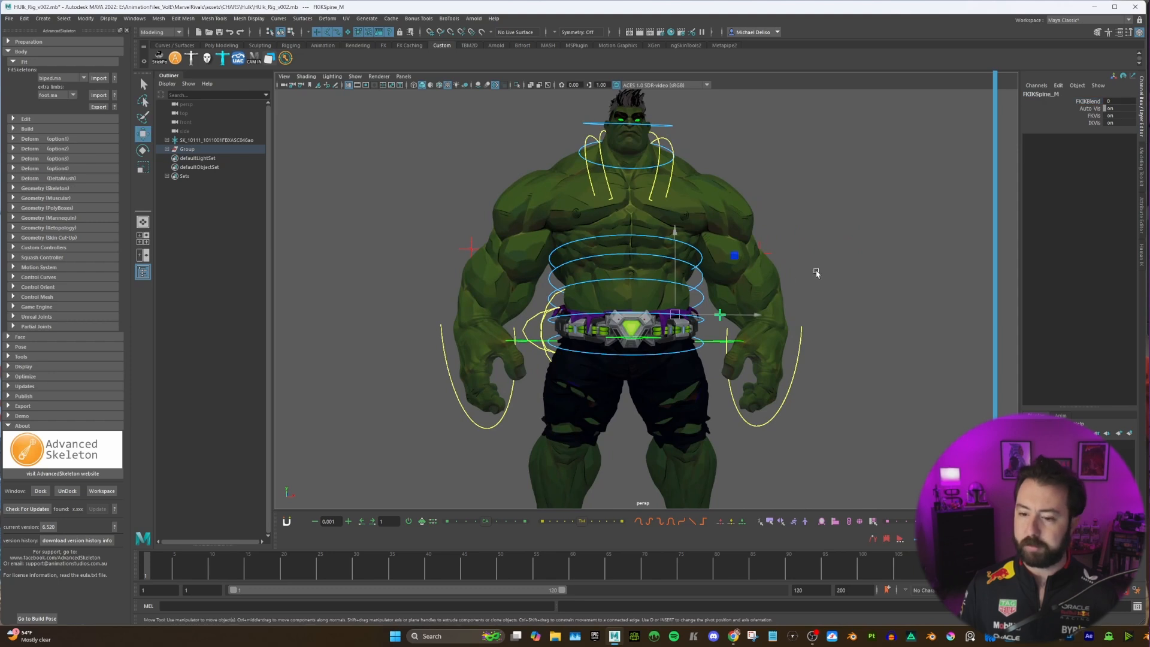
left_click(1087, 102)
type("10")
key("Return")
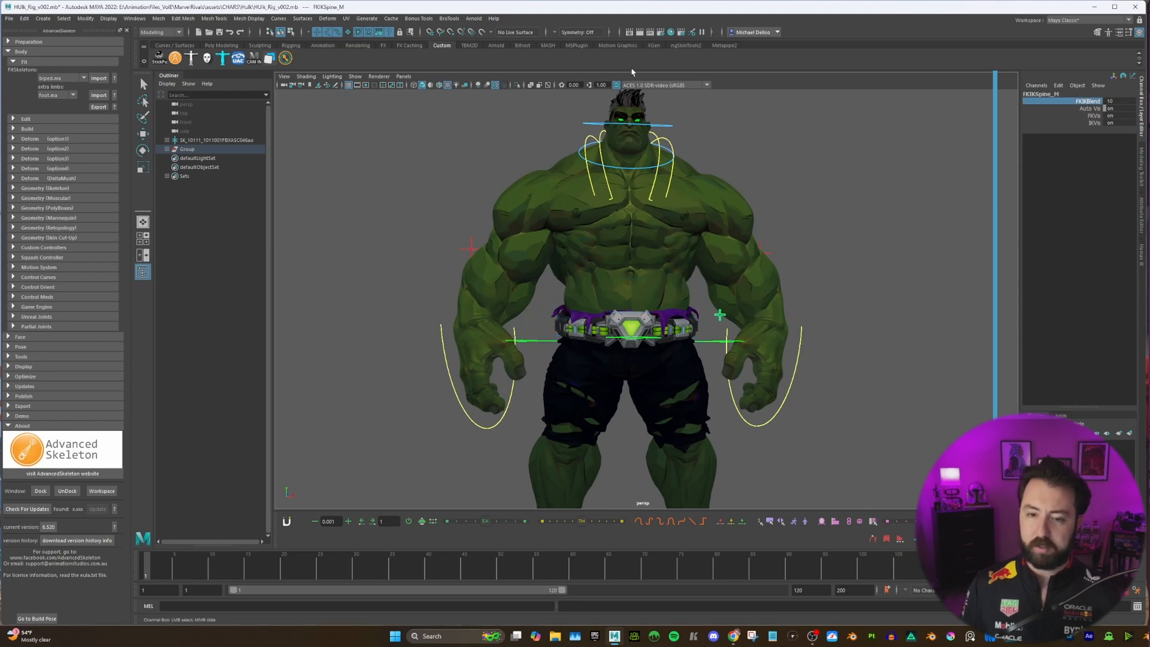
Step: Isolate the IK arm box controls at both wrists with X-ray on, select all their CVs, and exit isolation
left_click(531, 85)
scroll(657, 156, "down", 3)
left_click_drag(657, 157, 689, 198, "alt")
scroll(747, 308, "up", 1)
left_click(747, 310)
key("w")
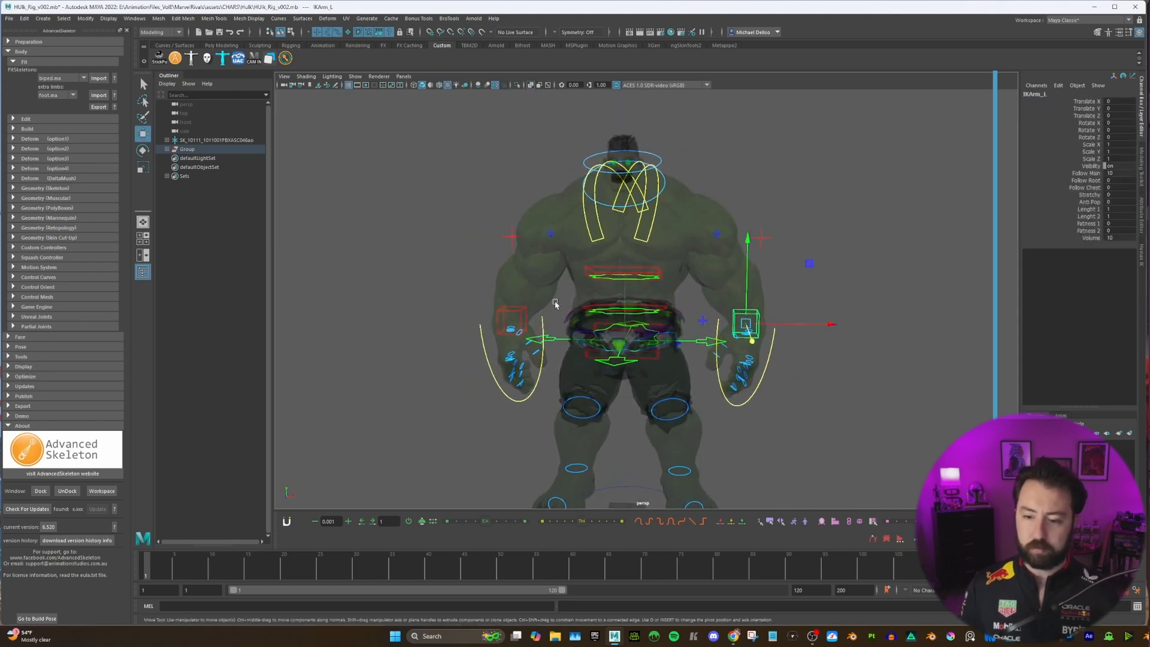
left_click(513, 310, "shift")
key("ctrl+1")
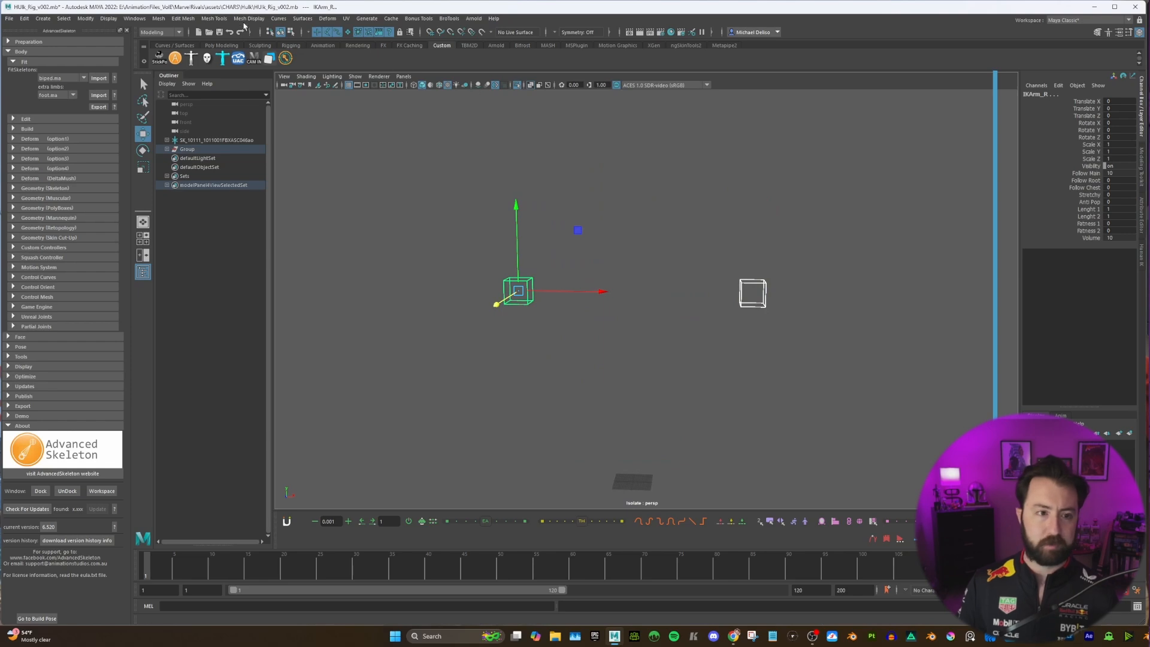
left_click(290, 32)
left_click_drag(461, 256, 790, 326)
key("ctrl+1")
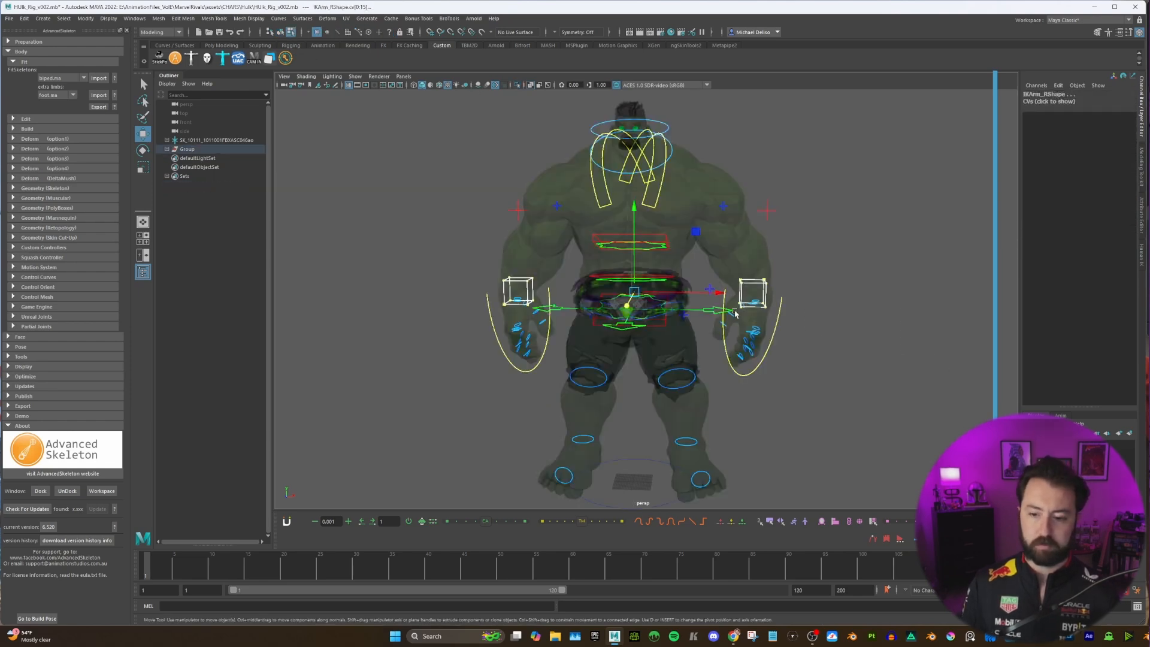
Step: Scale up the CVs of both IK arm boxes until they surround the wrists, ending in object selection with X-ray off
key("alt+x")
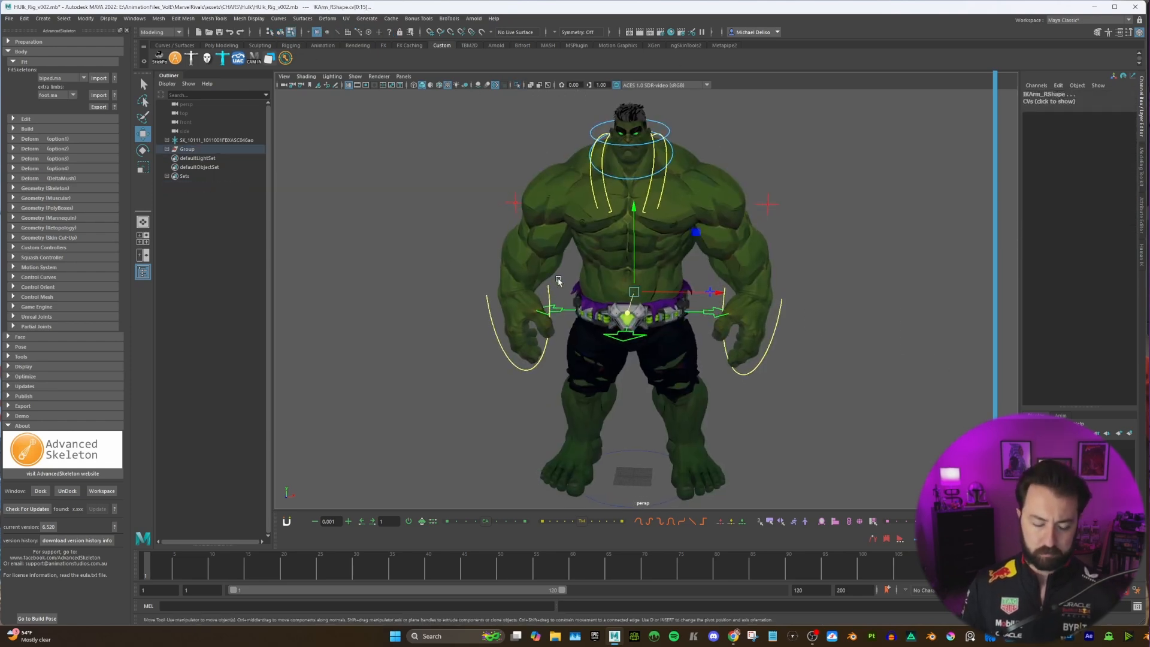
key("t")
key("ctrl+1")
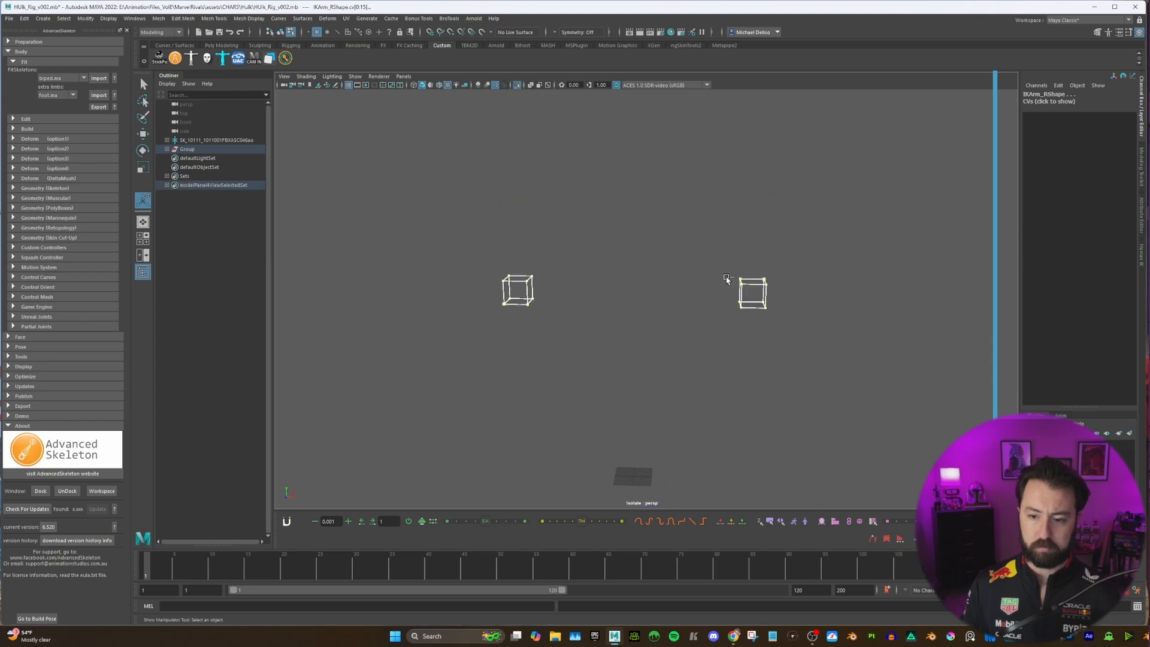
key("r")
key("ctrl+1")
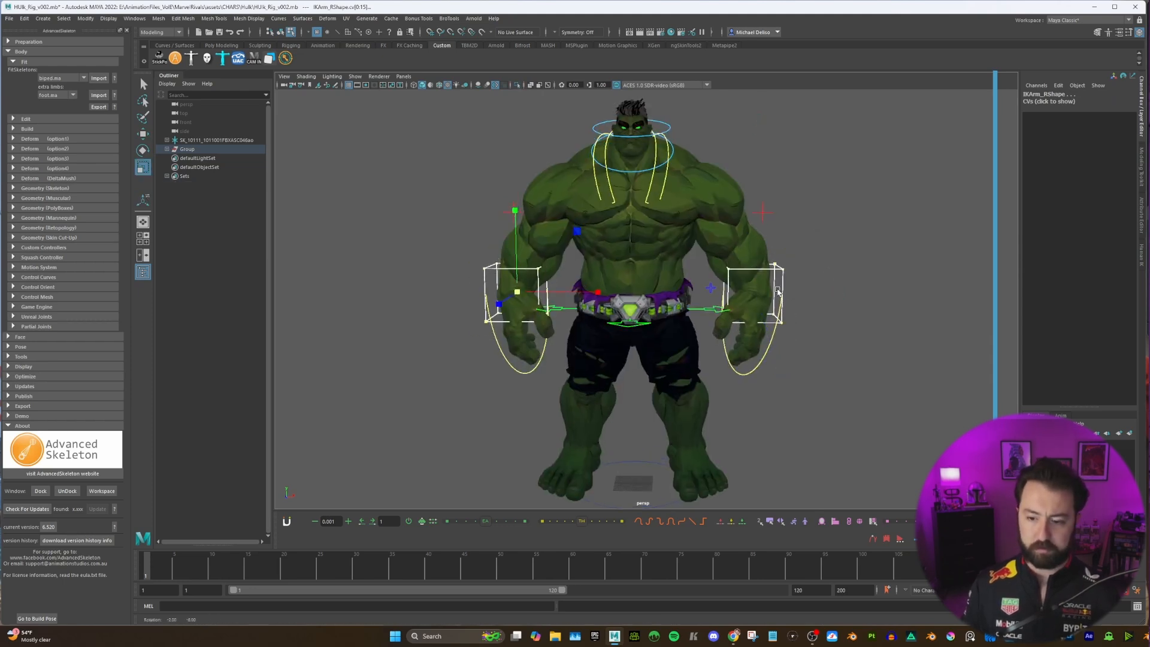
right_click_drag(777, 272, 812, 255)
Step: Isolate the FK hip, knee, ankle and toe controls of both legs, select all their CVs, and exit isolation
left_click(529, 85)
middle_click_drag(639, 306, 639, 260, "alt")
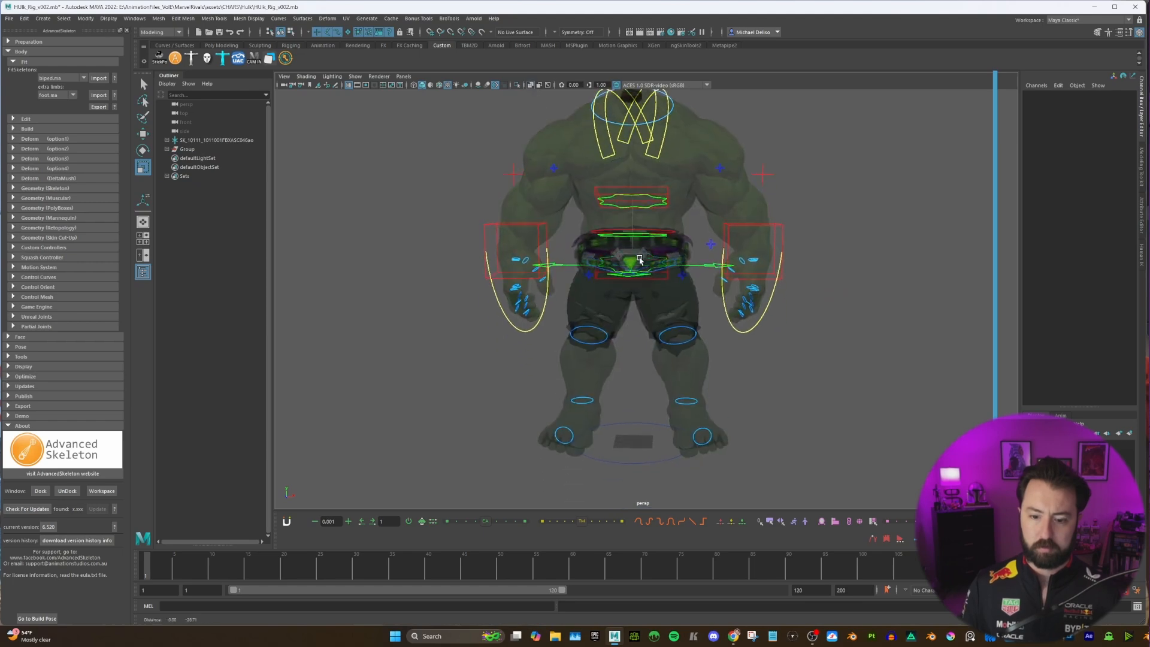
left_click_drag(695, 328, 662, 313, "alt")
left_click(674, 249)
left_click_drag(611, 258, 616, 281, "alt")
scroll(590, 244, "up", 1)
left_click(590, 244, "shift")
key("ctrl+1")
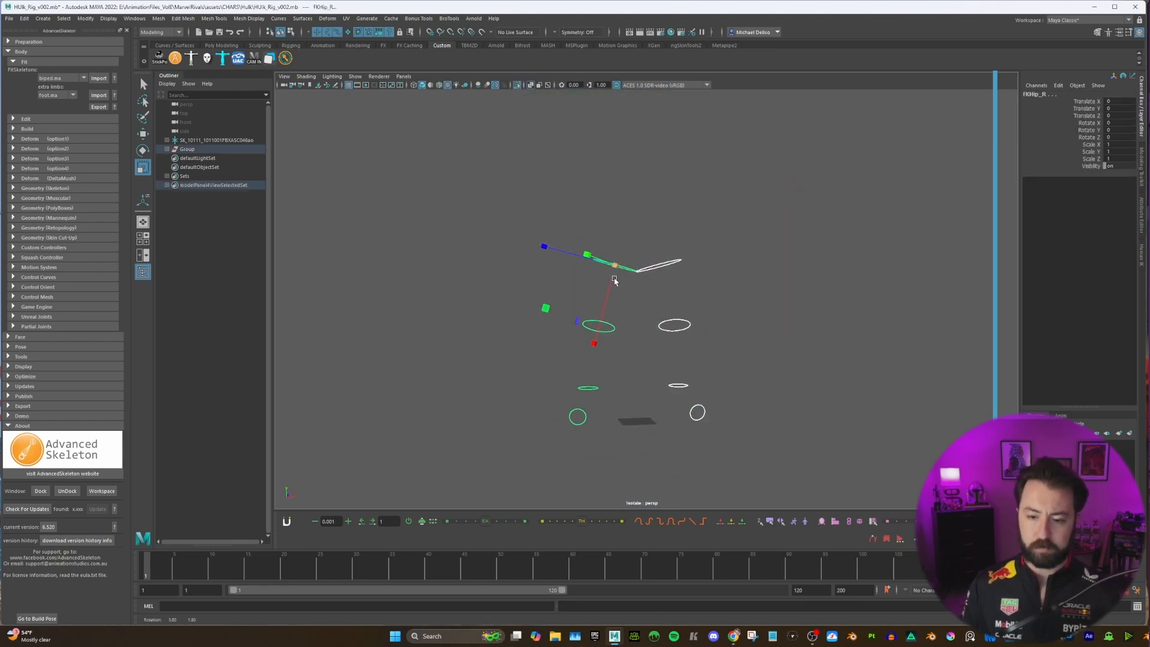
key("F8")
left_click_drag(495, 174, 783, 475)
key("ctrl+1")
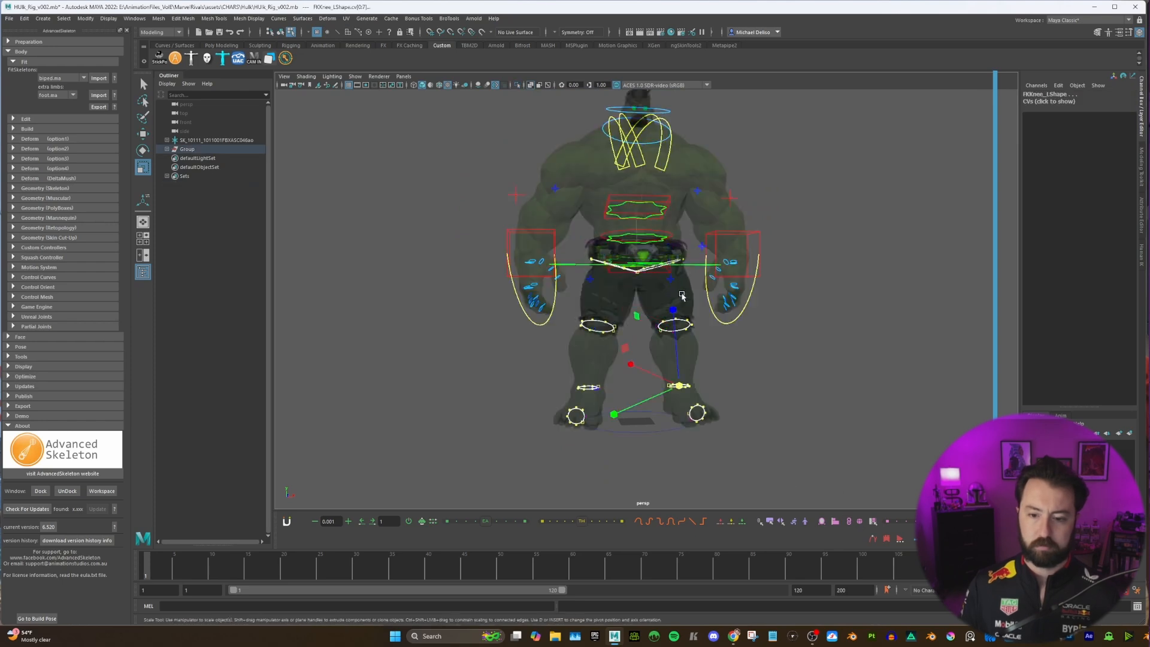
Step: Scale up the FK leg curves' CVs until the rings surround the legs and feet, ending in object selection with X-ray off
left_click_drag(690, 378, 686, 383)
left_click(533, 85)
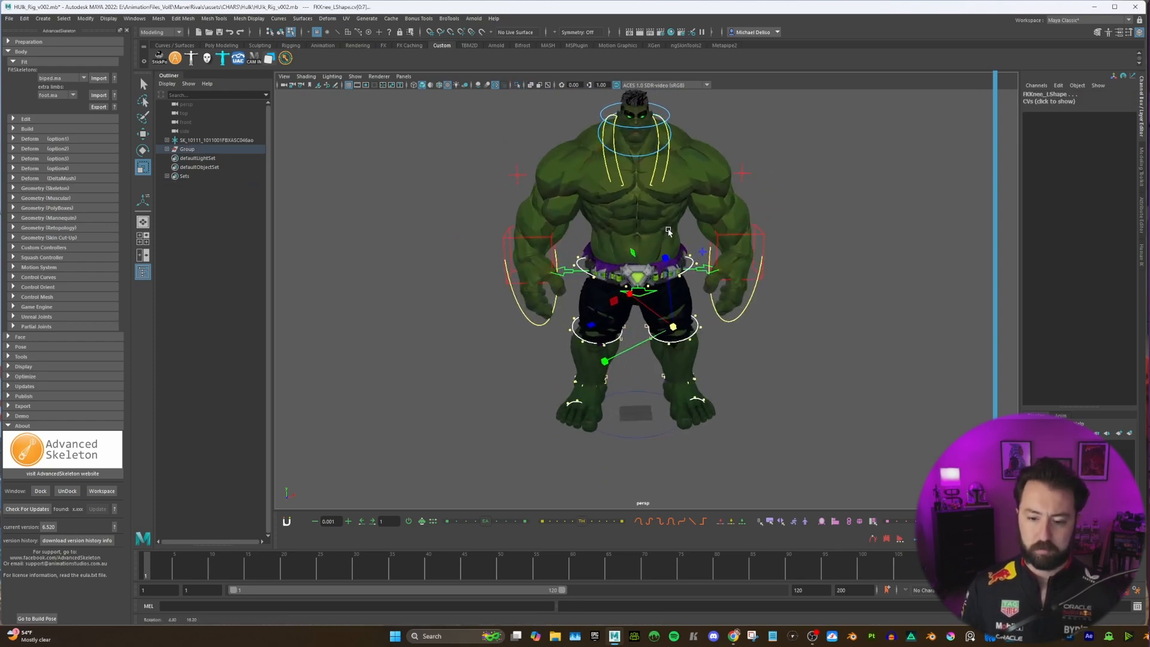
left_click_drag(672, 325, 683, 326)
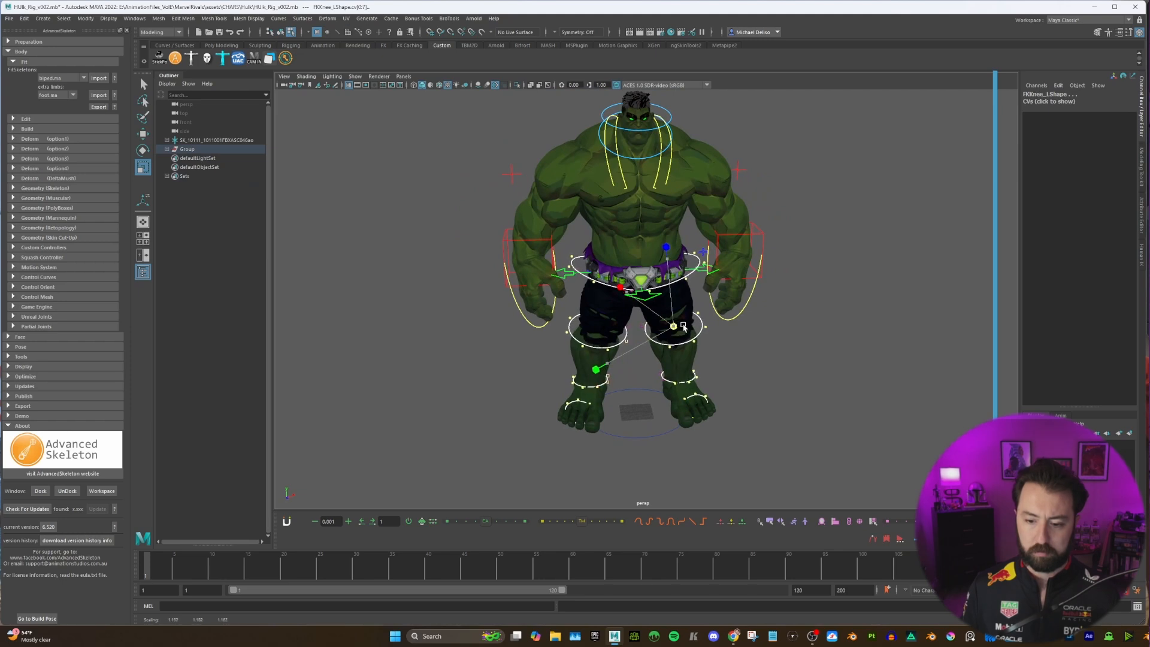
right_click_drag(690, 377, 734, 339)
left_click(733, 340)
left_click_drag(732, 341, 683, 365, "alt")
scroll(683, 364, "up", 3)
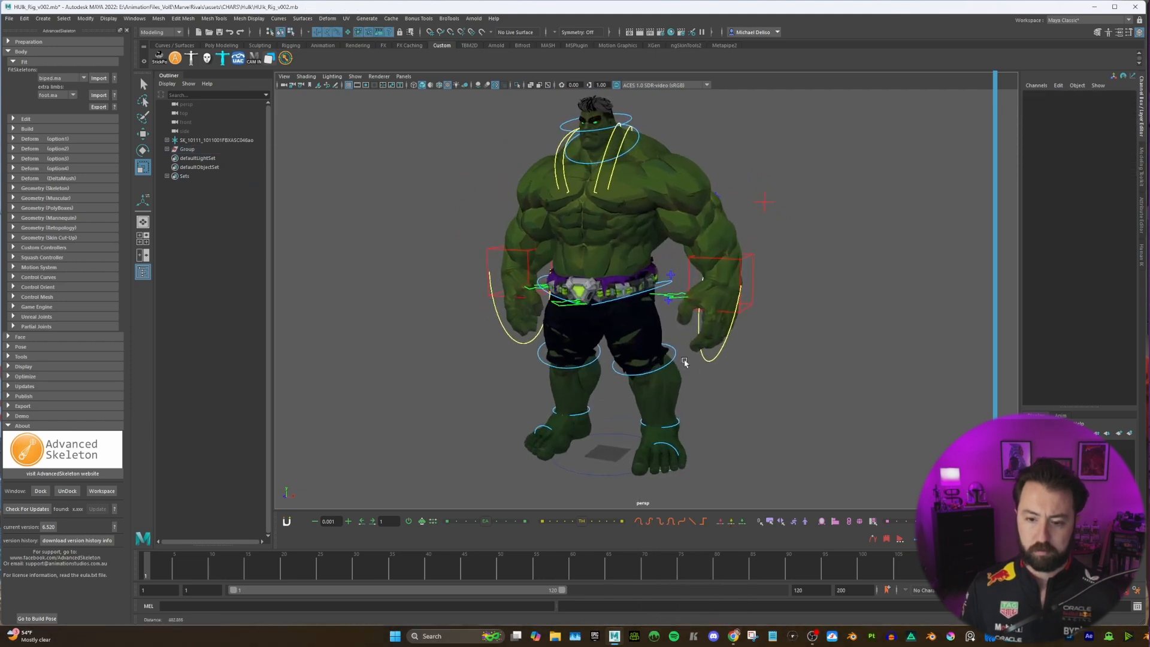
Step: Isolate the IK spine and hybrid spine controls with X-ray on, select all their CVs, and exit isolation
left_click(530, 85)
middle_click_drag(629, 194, 626, 239, "alt")
mouse_move(626, 240)
left_mouse_down("alt")
mouse_move(667, 244)
mouse_move(639, 280)
mouse_move(620, 265)
mouse_move(634, 239)
left_mouse_up("alt")
scroll(667, 244, "up", 2)
left_click(639, 261)
key("w")
scroll(623, 312, "up", 3)
left_click(540, 345, "shift")
key("ctrl+1")
scroll(623, 300, "down", 3)
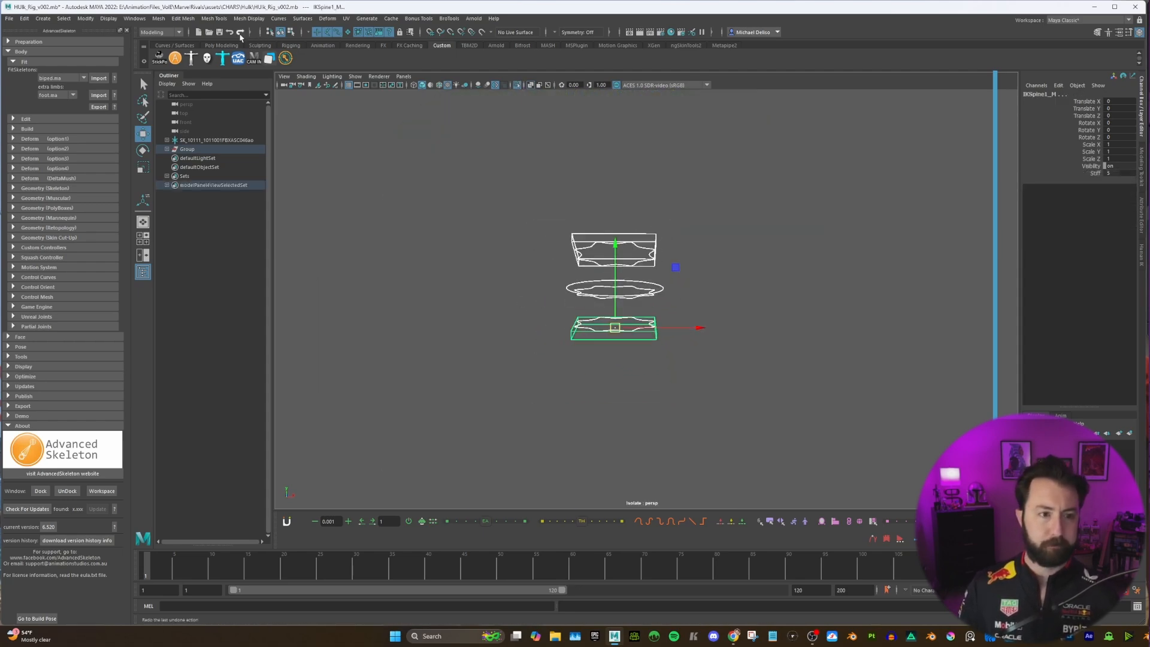
left_click(291, 31)
left_click_drag(472, 149, 708, 341)
key("ctrl+1")
Step: Scale up the IK spine curves' CVs until they extend outside the torso, ending in object selection with X-ray off
key("r")
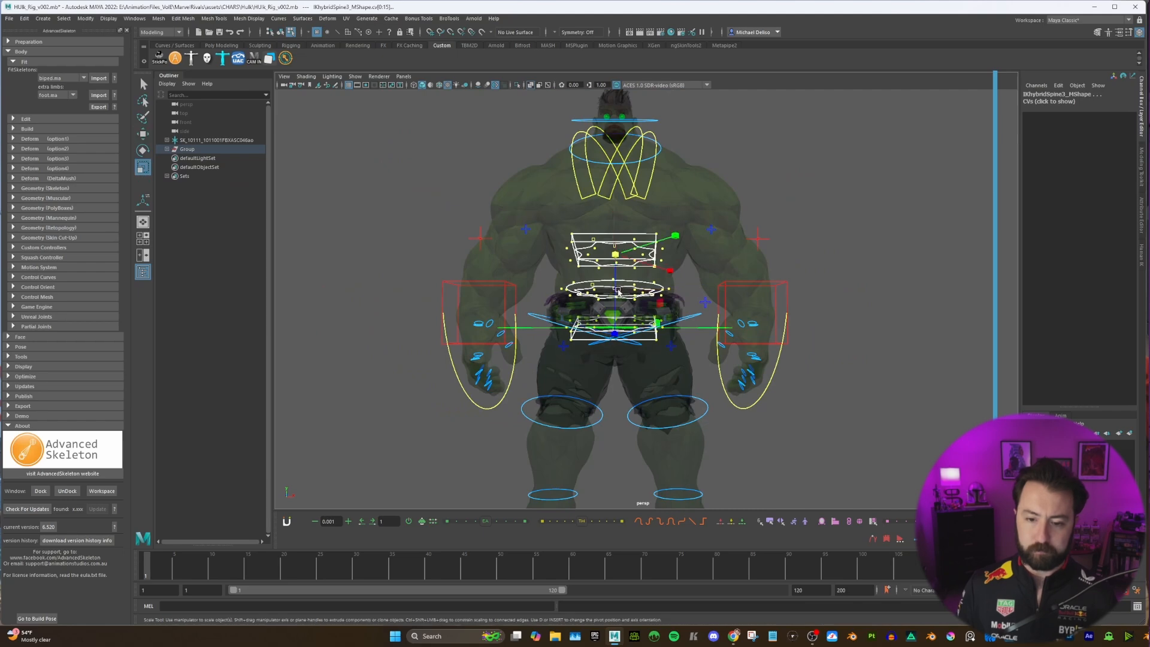
mouse_move(614, 288)
left_mouse_down()
mouse_move(635, 282)
mouse_move(624, 269)
left_mouse_up()
right_click_drag(635, 244, 680, 224)
left_click(793, 205)
left_click_drag(793, 206, 742, 241, "alt")
scroll(742, 241, "down", 3)
left_click(530, 85)
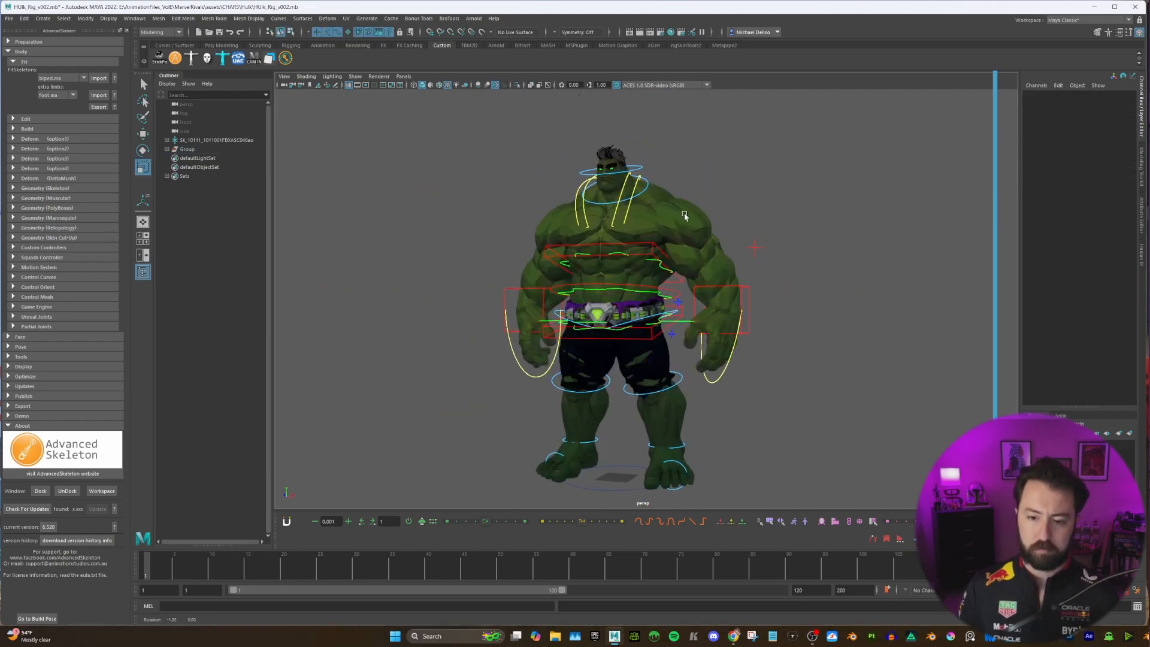
left_click_drag(685, 215, 727, 173, "alt")
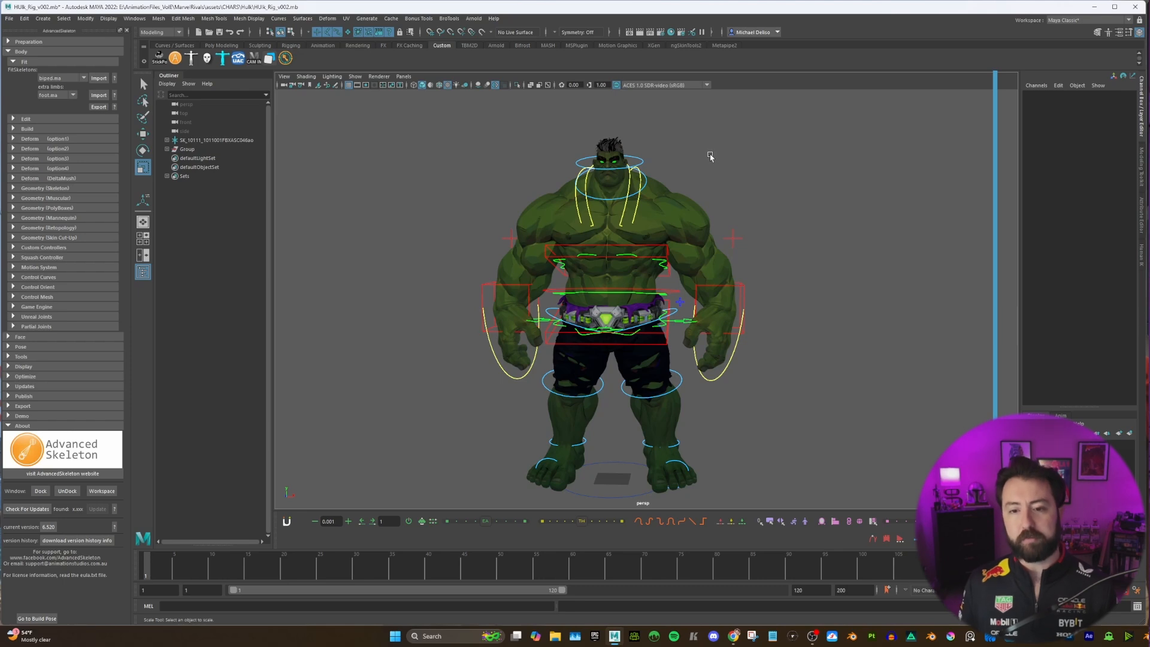
Step: Save the Hulk rig scene and close the Advanced Skeleton tool window
right_click_drag(710, 156, 709, 166, "alt")
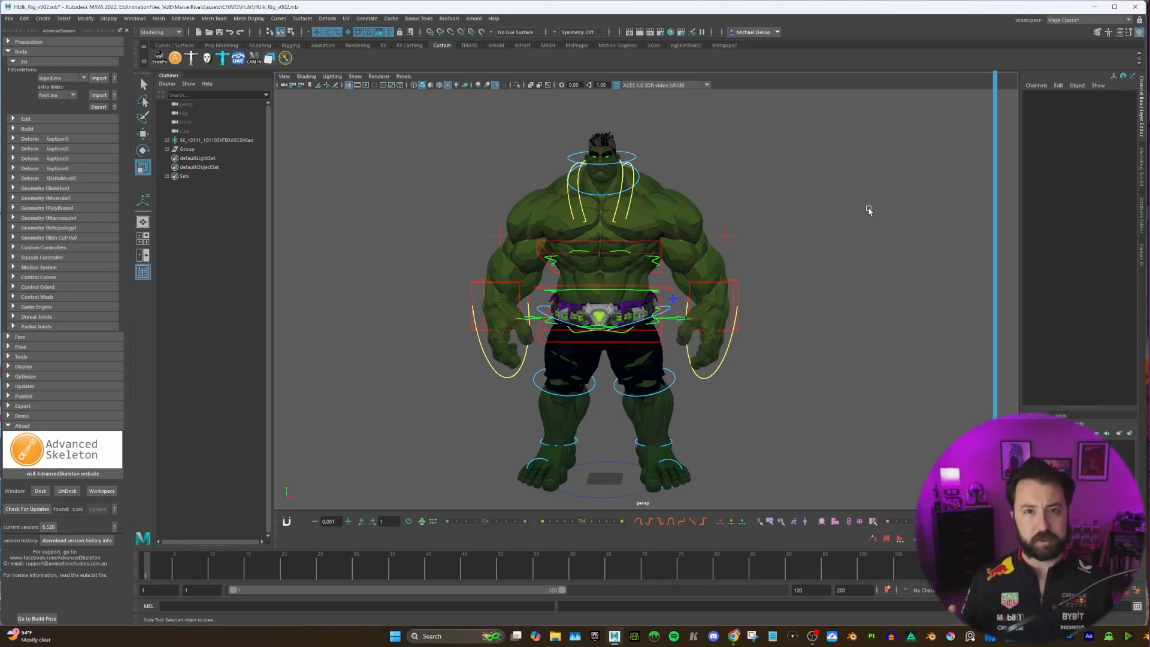
key("ctrl+s")
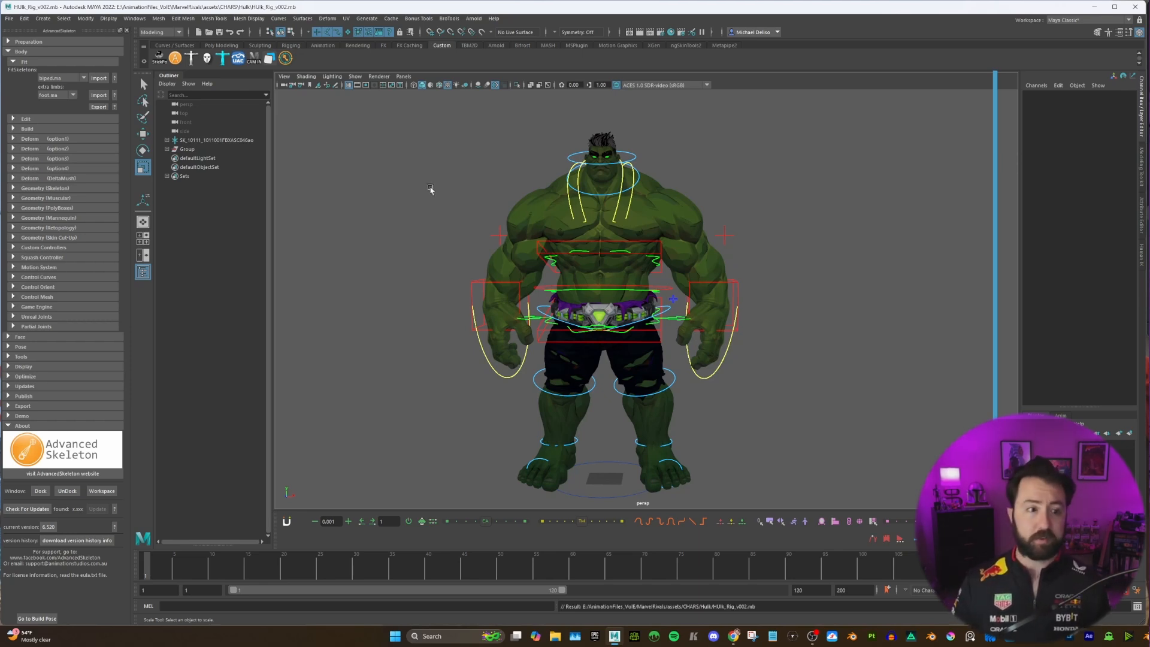
left_click(127, 30)
Step: Expand the imported skeleton's hierarchy from root through pelvis and the spine joints, and select spine_04
middle_click_drag(470, 162, 580, 246, "alt")
scroll(536, 293, "up", 4)
scroll(537, 293, "up", 3)
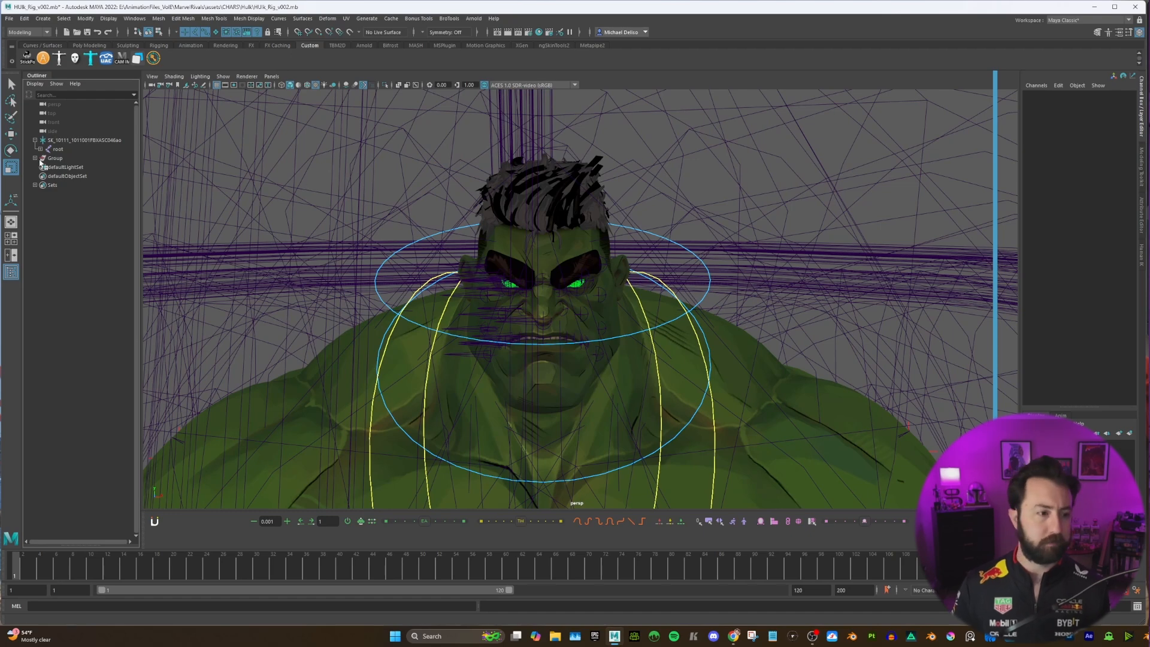
left_click(40, 150)
left_click(46, 158)
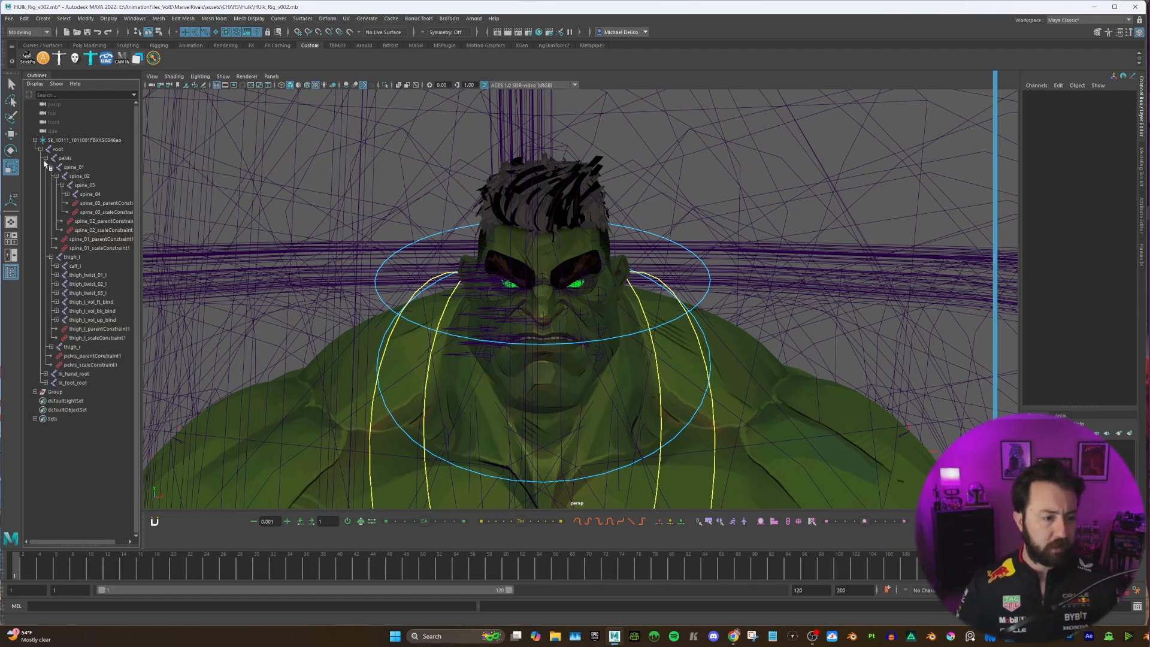
left_click(77, 168)
left_click(85, 177)
left_click(84, 185)
left_click(80, 193)
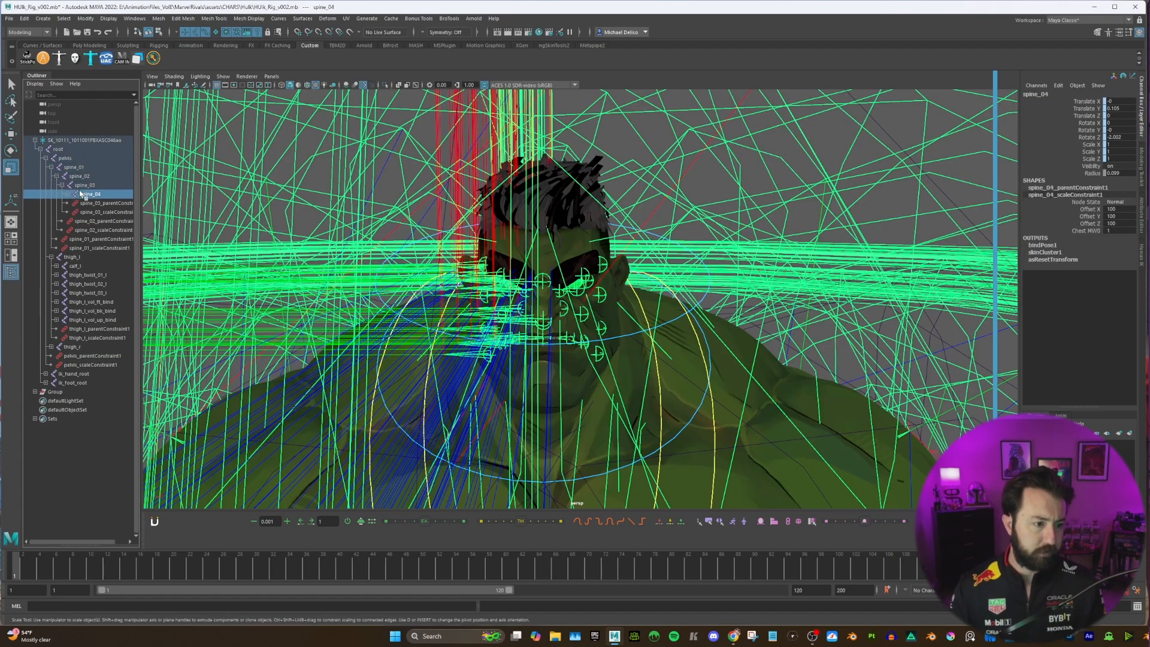
Step: Expand the hierarchy from spine_04 through spine_05 and neck_01 to reveal the neck_02 and head joints
left_click(67, 194)
left_click(90, 204)
left_click(73, 203)
left_click(108, 213)
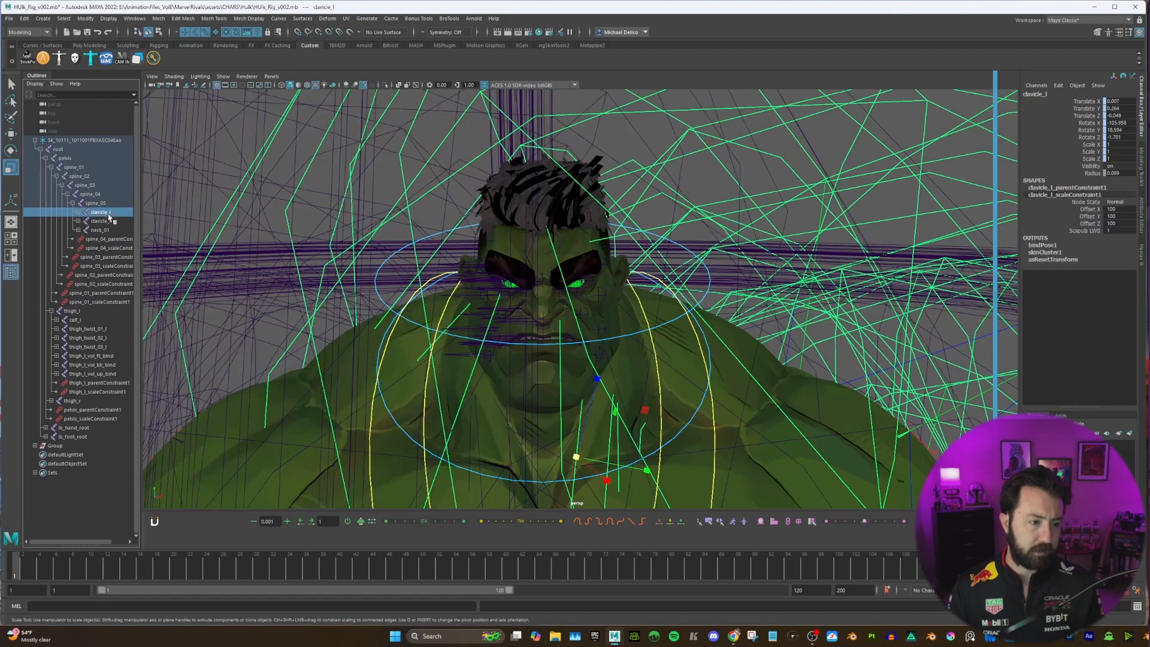
left_click(78, 230)
left_click(115, 231)
left_click(83, 239)
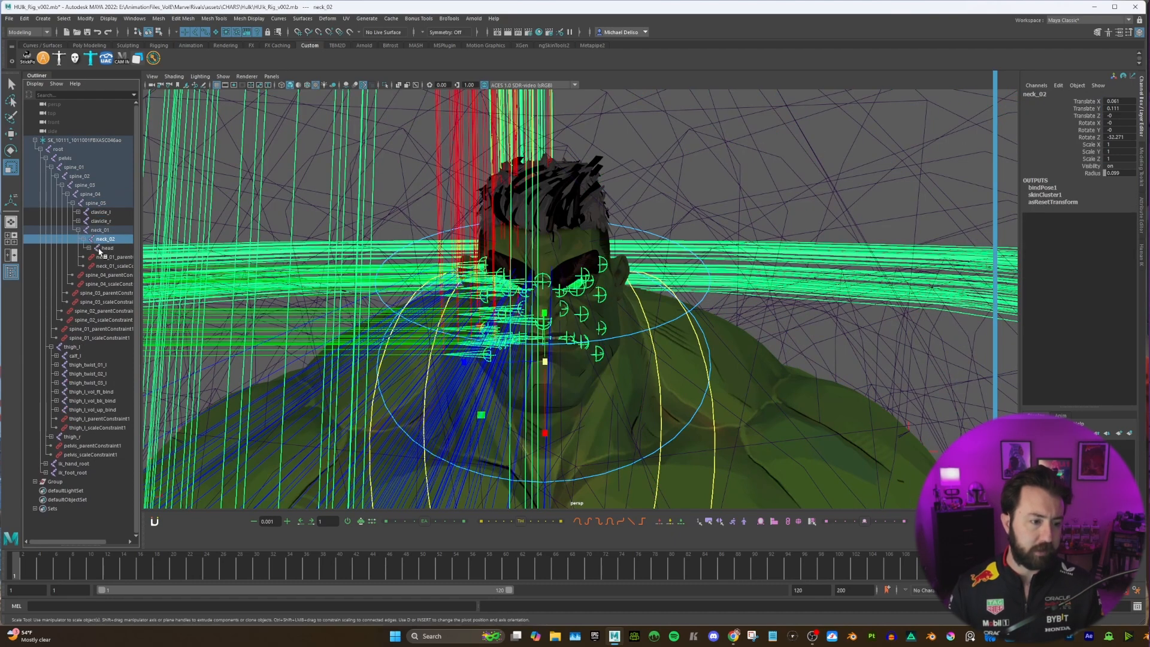
Step: Expand the head and facial_master joints to list the facial joints, widening the hierarchy list
left_click(89, 249)
left_click(88, 248)
left_click(116, 257)
left_click_drag(140, 246, 221, 246)
left_click(94, 257)
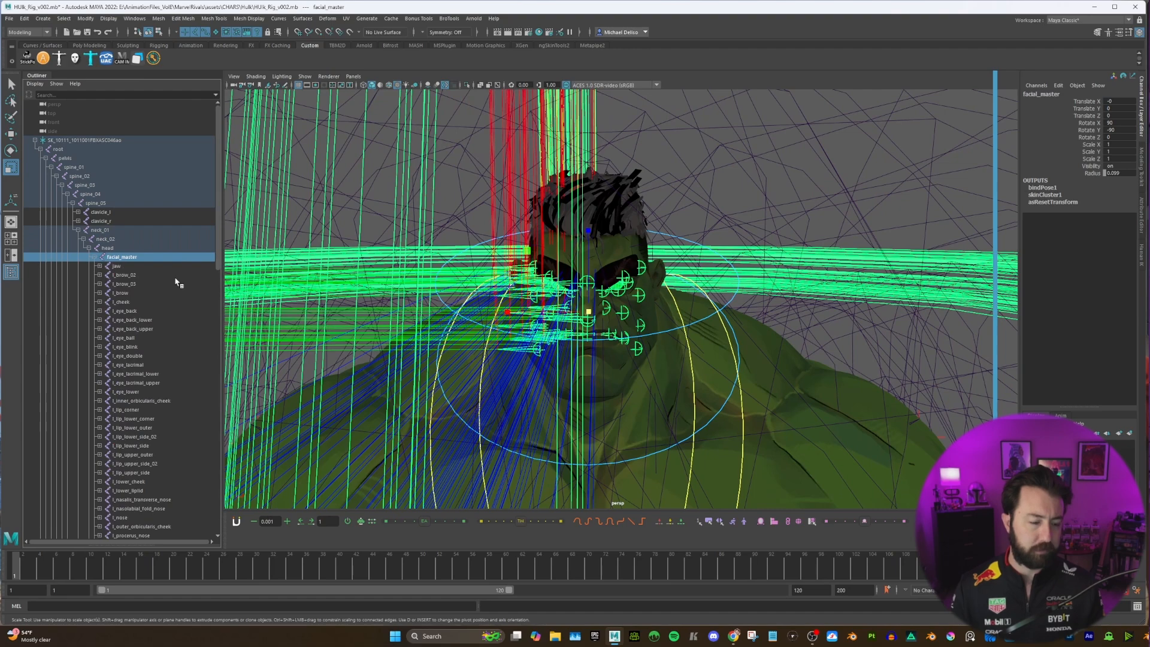
Step: Look through the facial joints under facial_master, clear the selection and hide the joints in the viewport
scroll(177, 281, "down", 15)
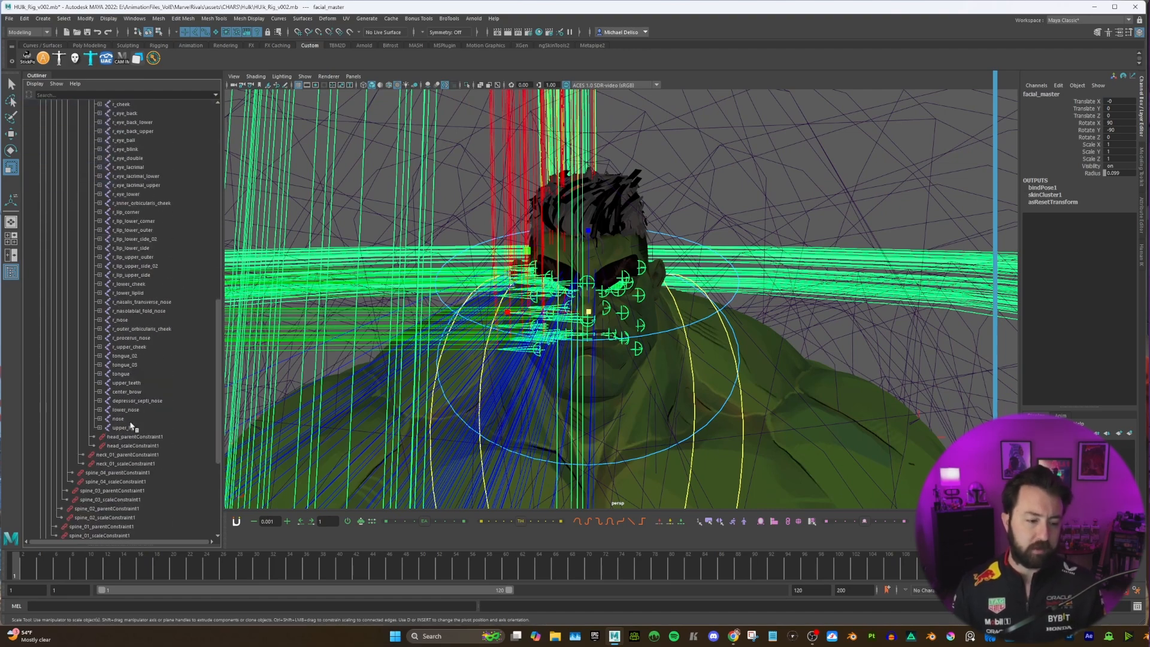
scroll(131, 426, "up", 15)
left_click(117, 194)
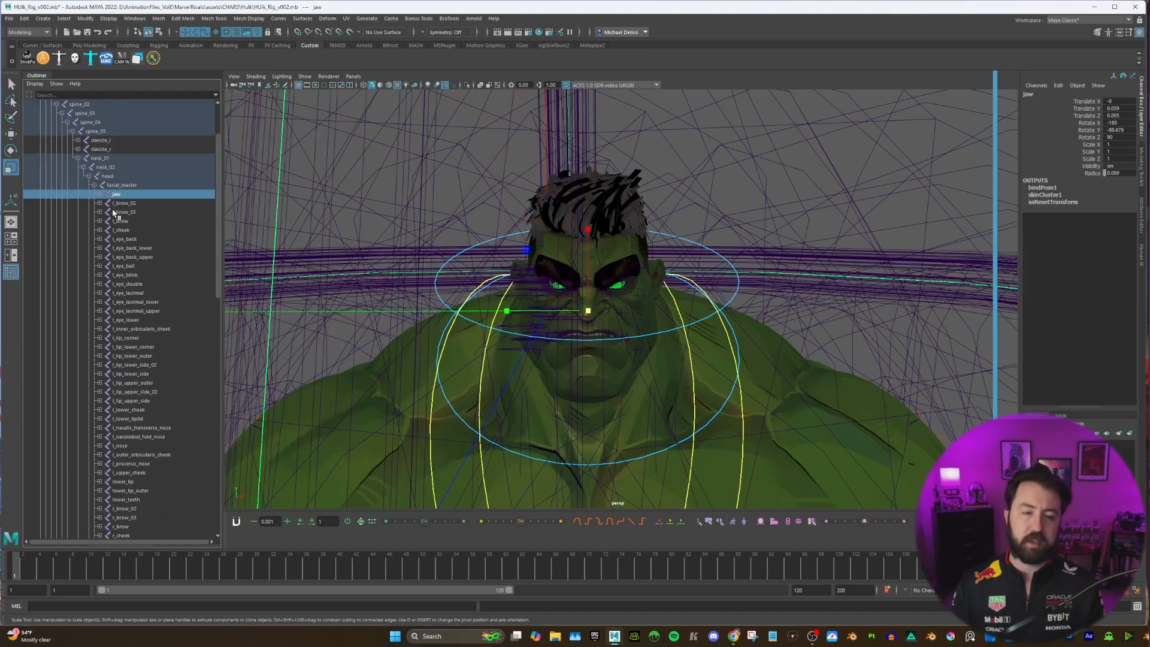
scroll(139, 259, "down", 3)
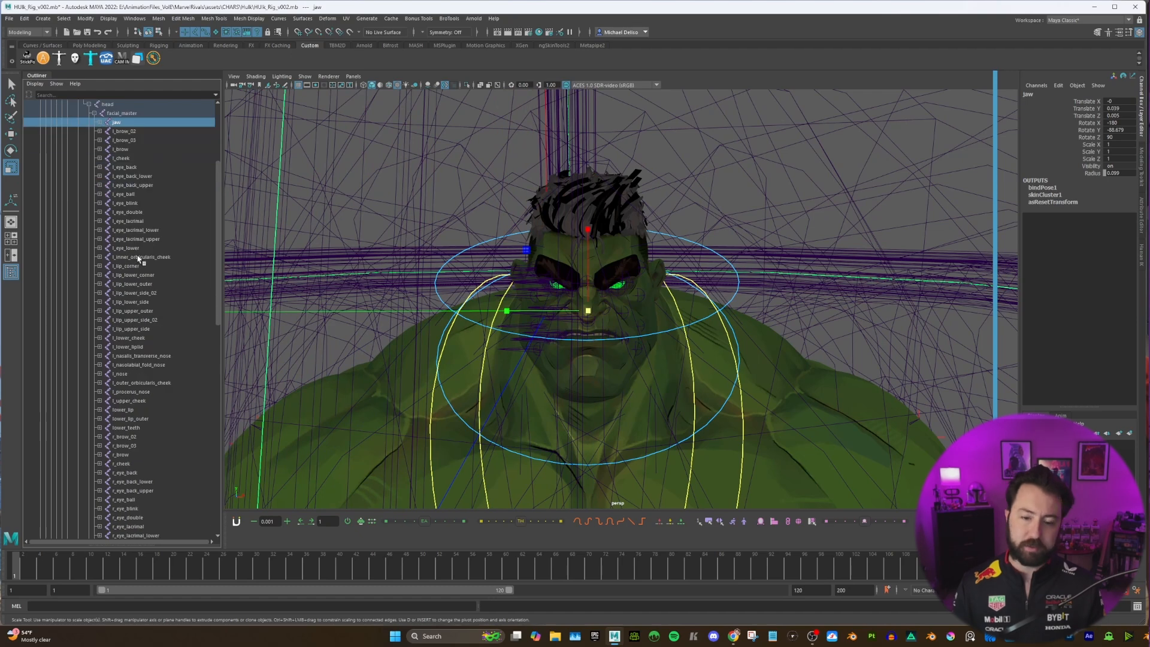
left_click(721, 195)
right_click_drag(721, 196, 735, 200, "alt")
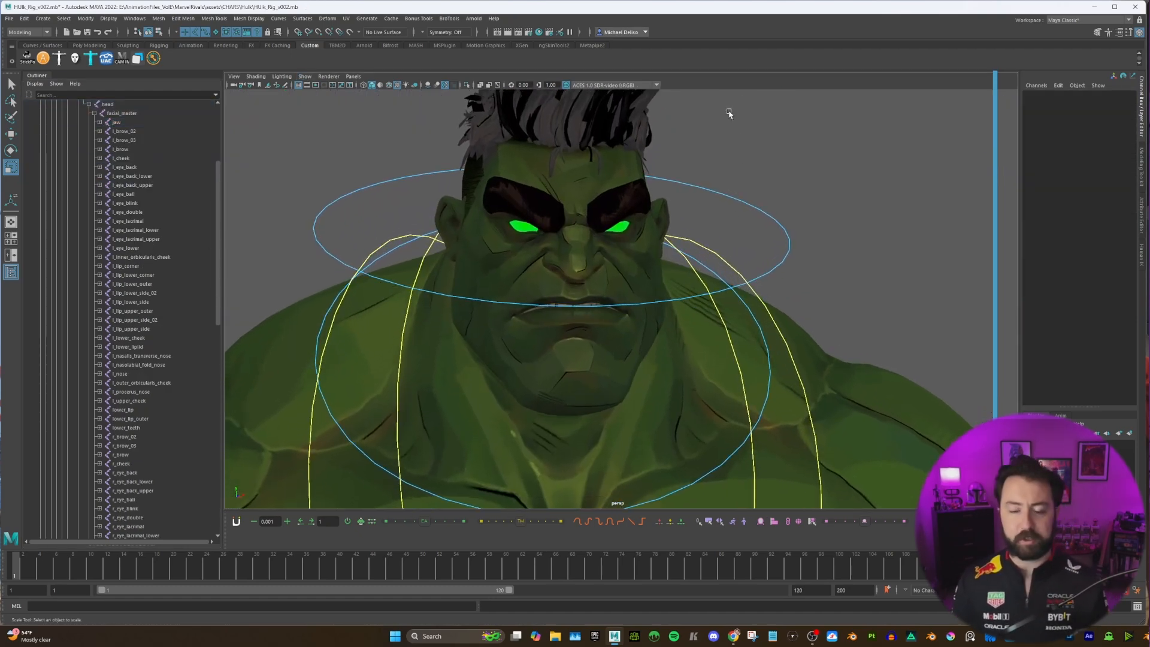
Step: Try rotating the jaw joint to test how it deforms the face
left_click(127, 122)
key("e")
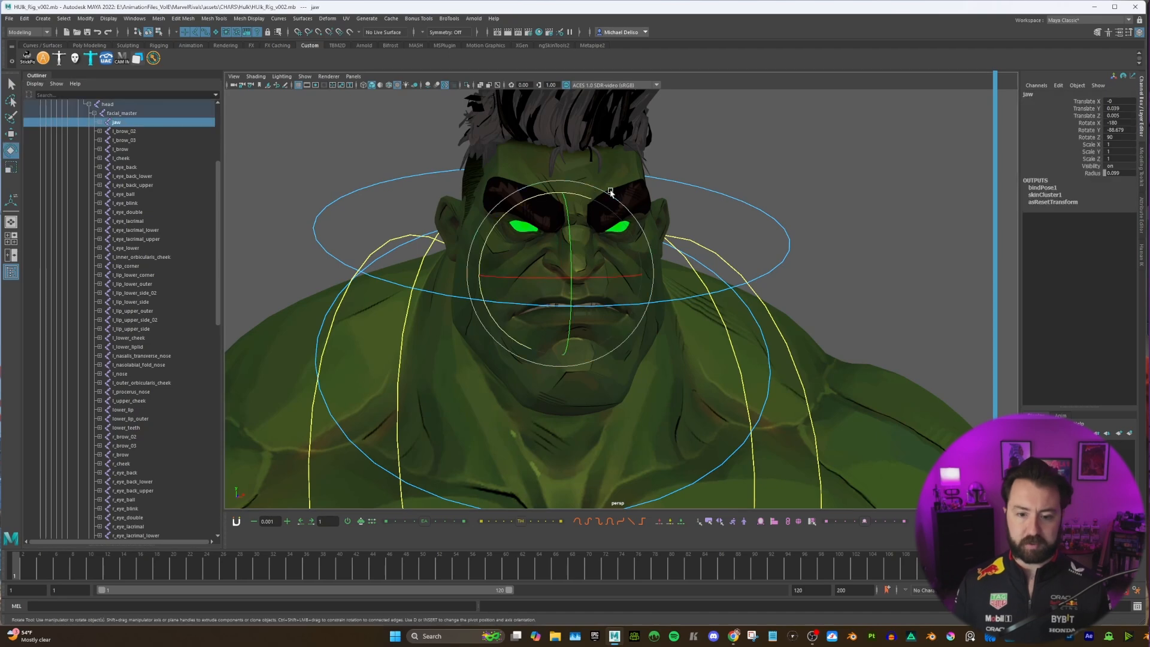
left_click_drag(675, 238, 624, 268, "alt")
key("ctrl+z")
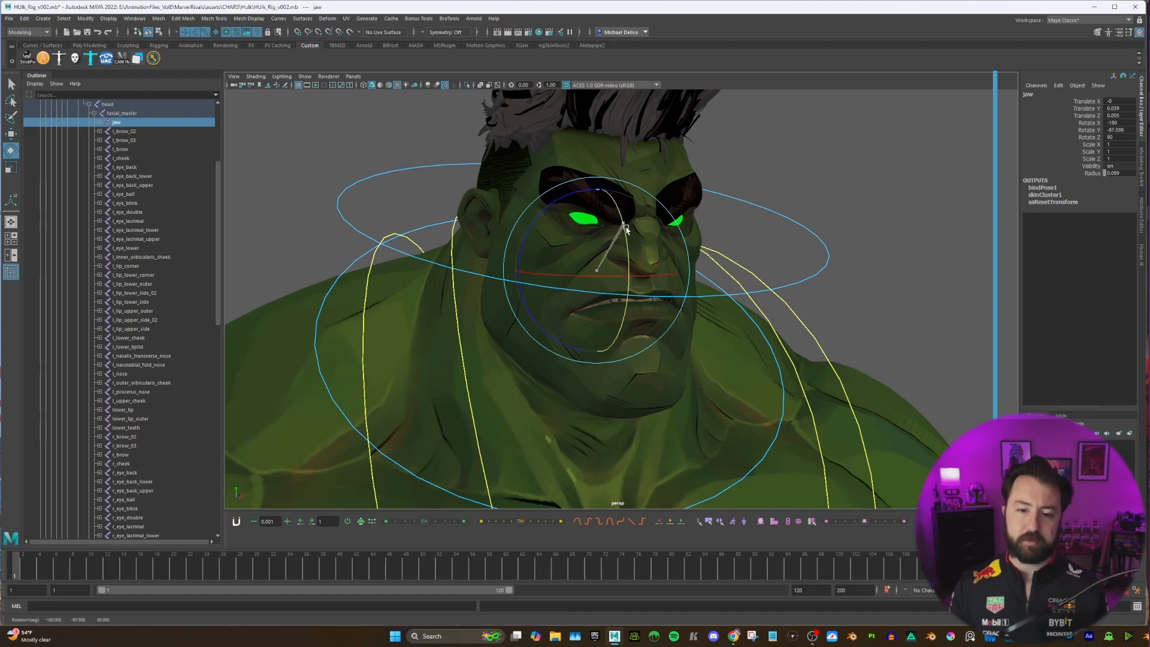
left_click_drag(626, 217, 633, 236)
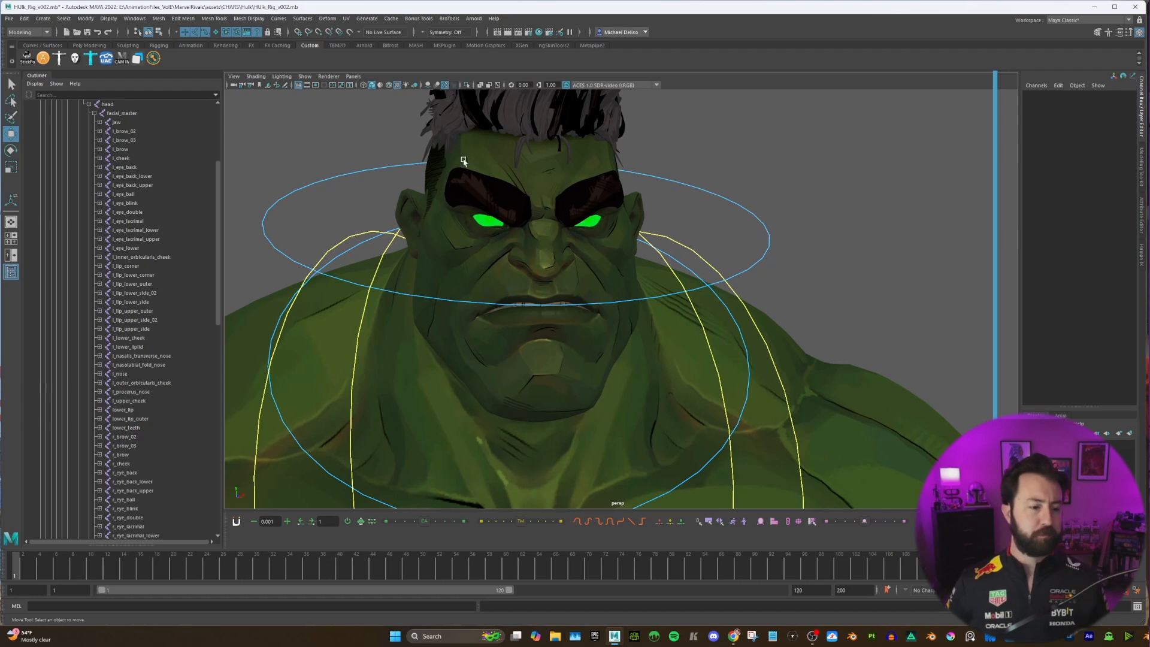
Step: Examine which child joints sit under the jaw joint
left_click(117, 122)
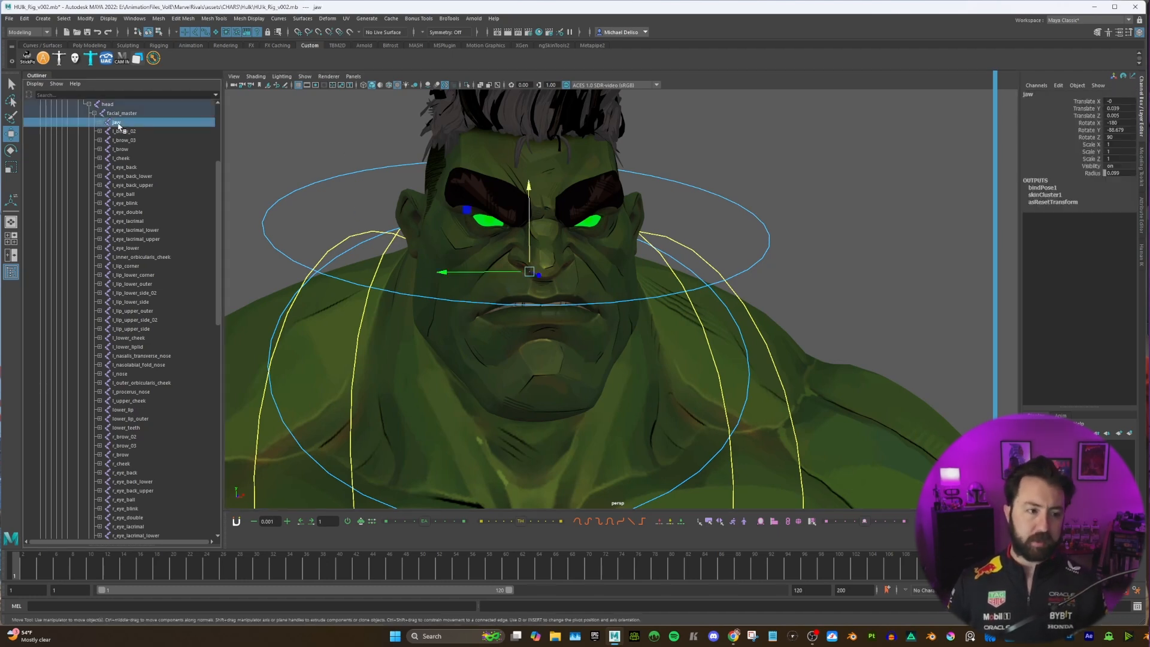
left_click(100, 122)
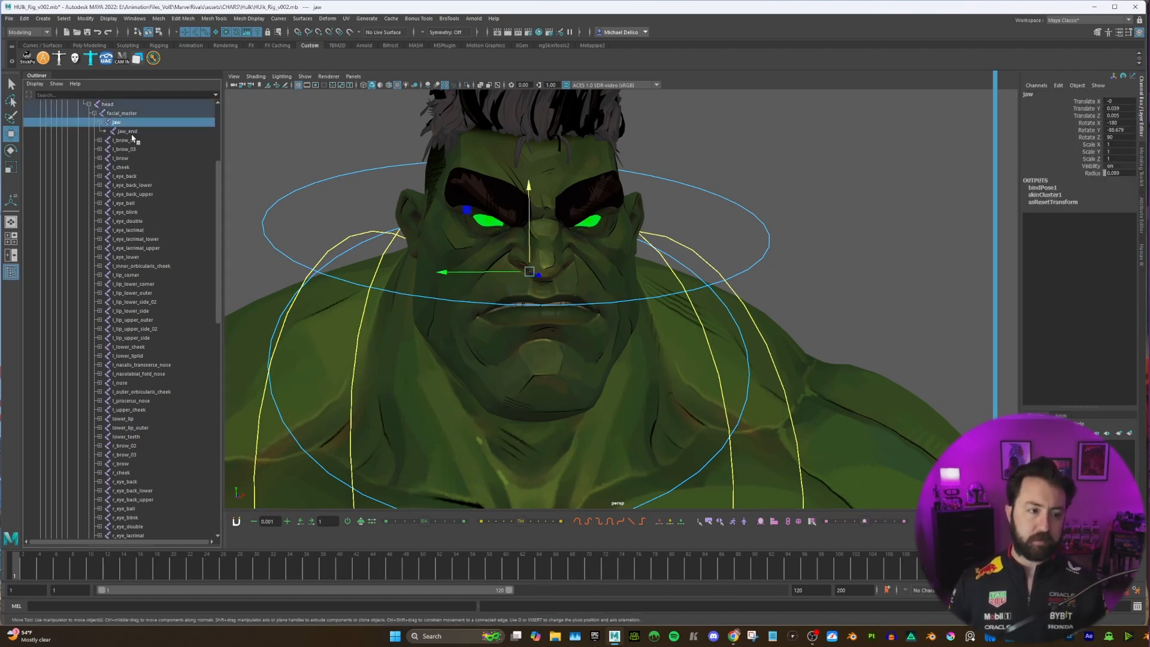
left_click(100, 123)
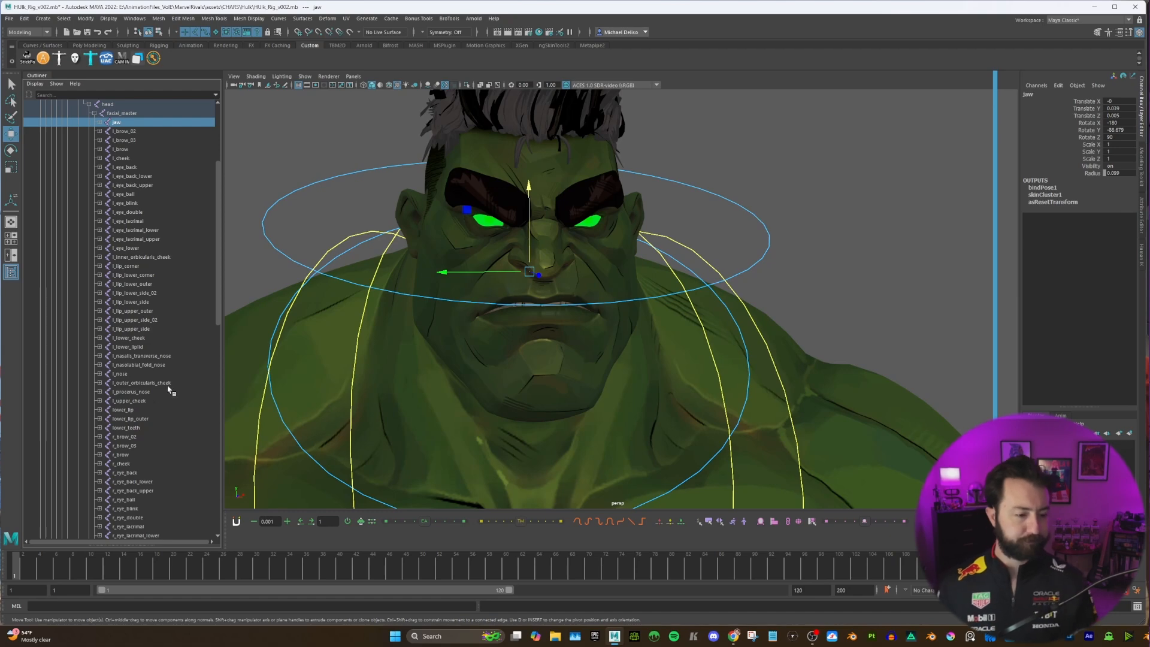
Step: Try moving the lower_lip and lower_lip_outer joints down to open the mouth, undo the move and deselect
left_click(147, 412)
left_click(143, 420, "shift")
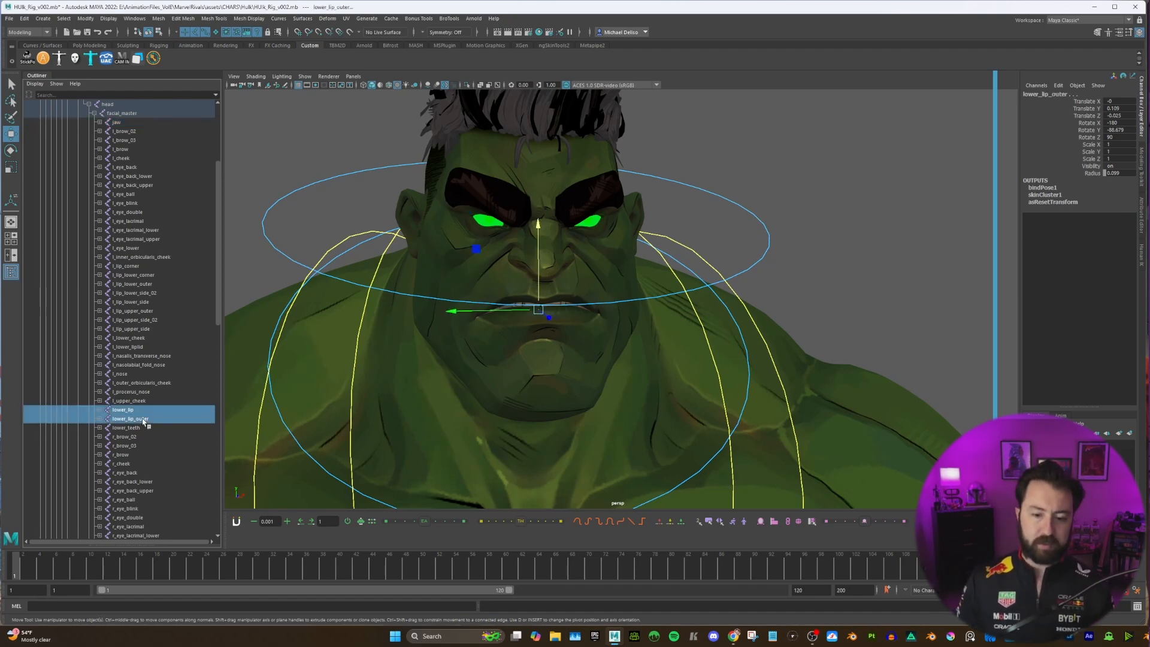
left_click(143, 420)
left_click(144, 411, "shift")
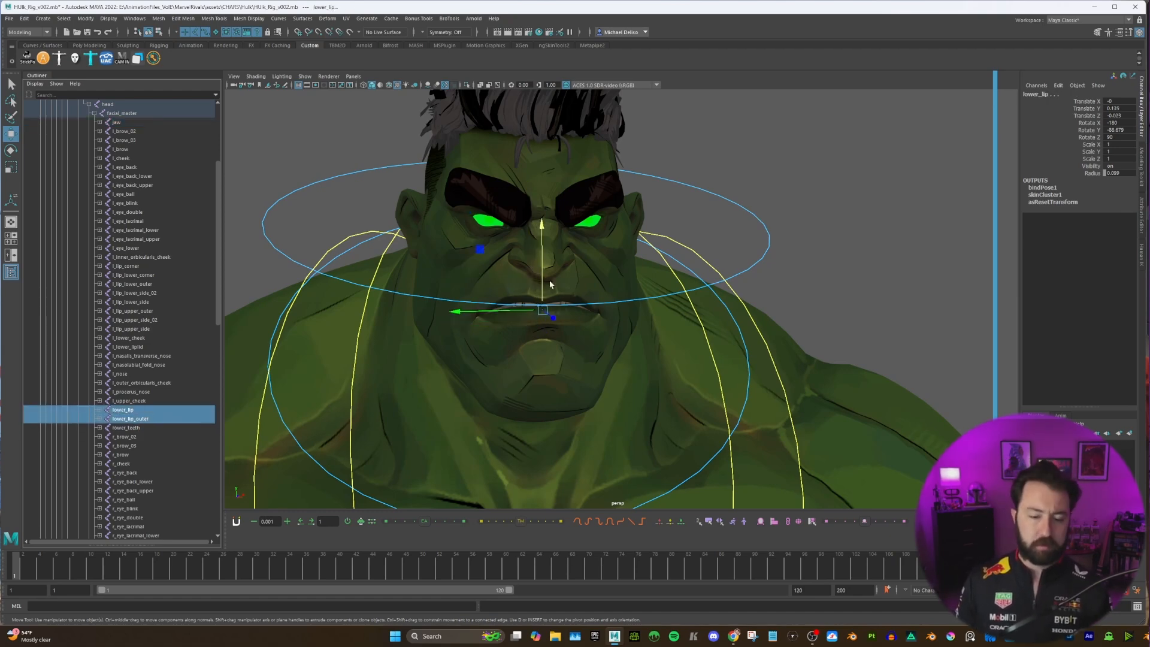
key("e")
key("w")
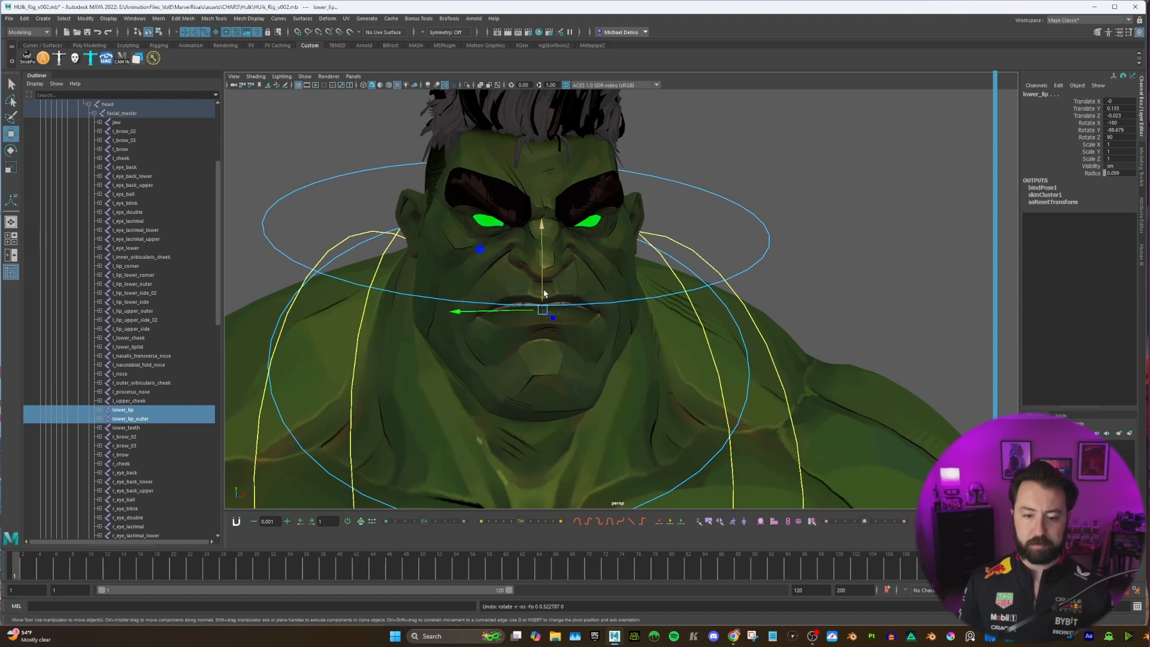
left_click_drag(543, 301, 551, 327)
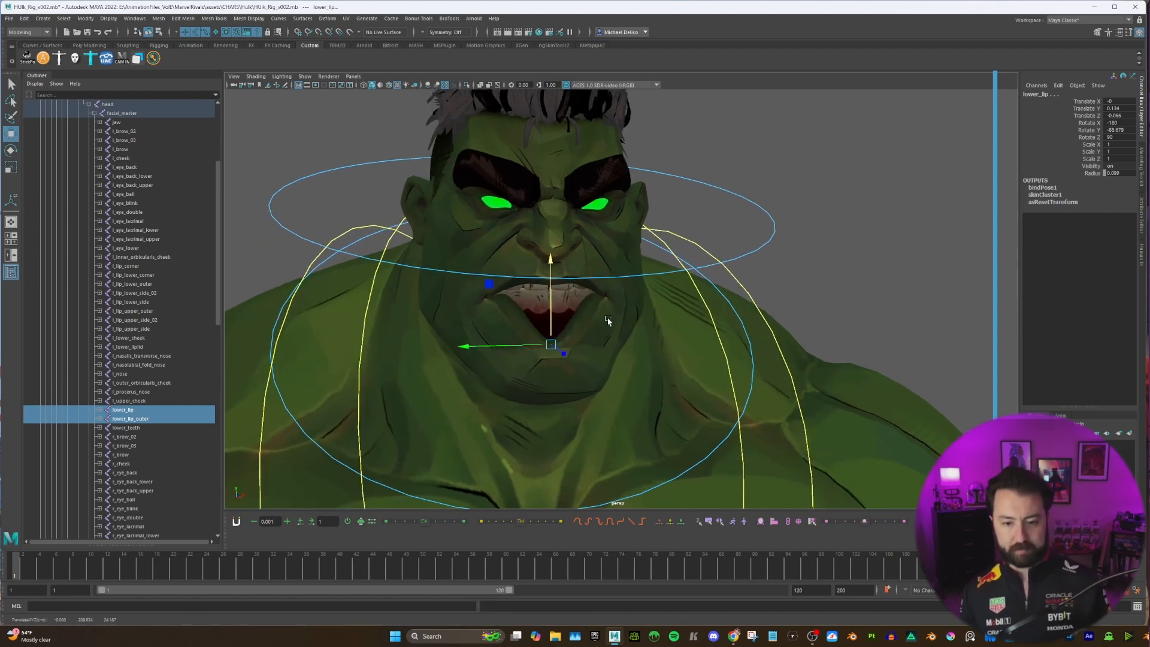
key("ctrl+z")
left_click(312, 245)
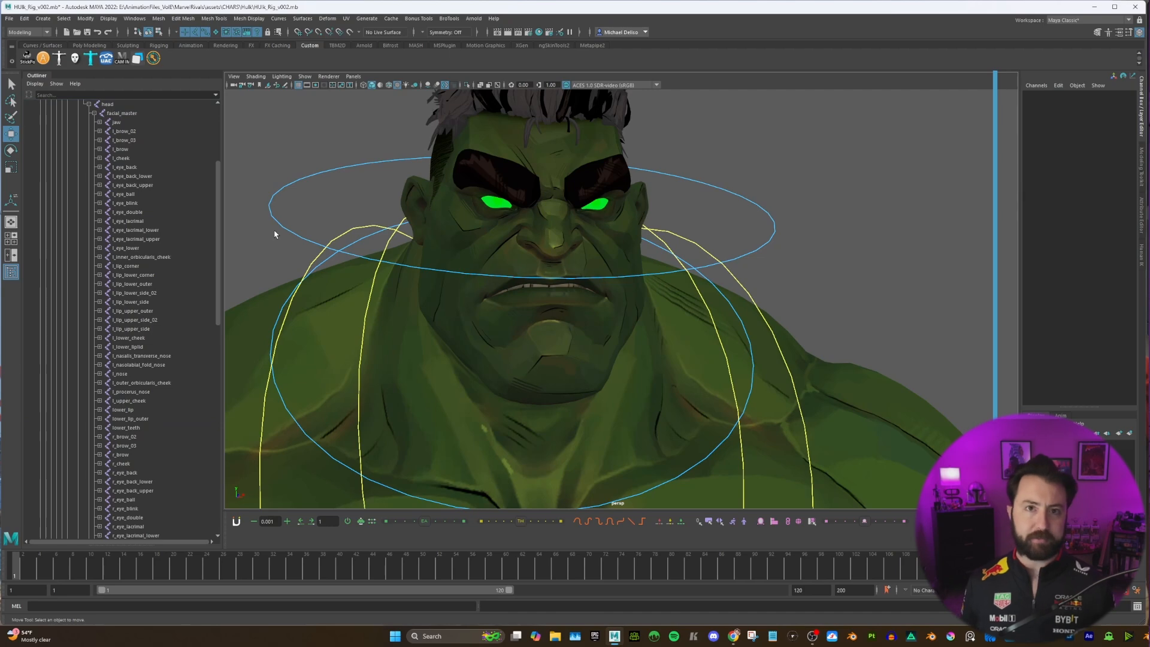
Step: Try raising the l_brow_03 and l_brow joints one at a time, undoing each move
mouse_move(564, 246)
left_mouse_down("alt")
mouse_move(581, 260)
mouse_move(584, 239)
left_mouse_up("alt")
left_click(179, 131)
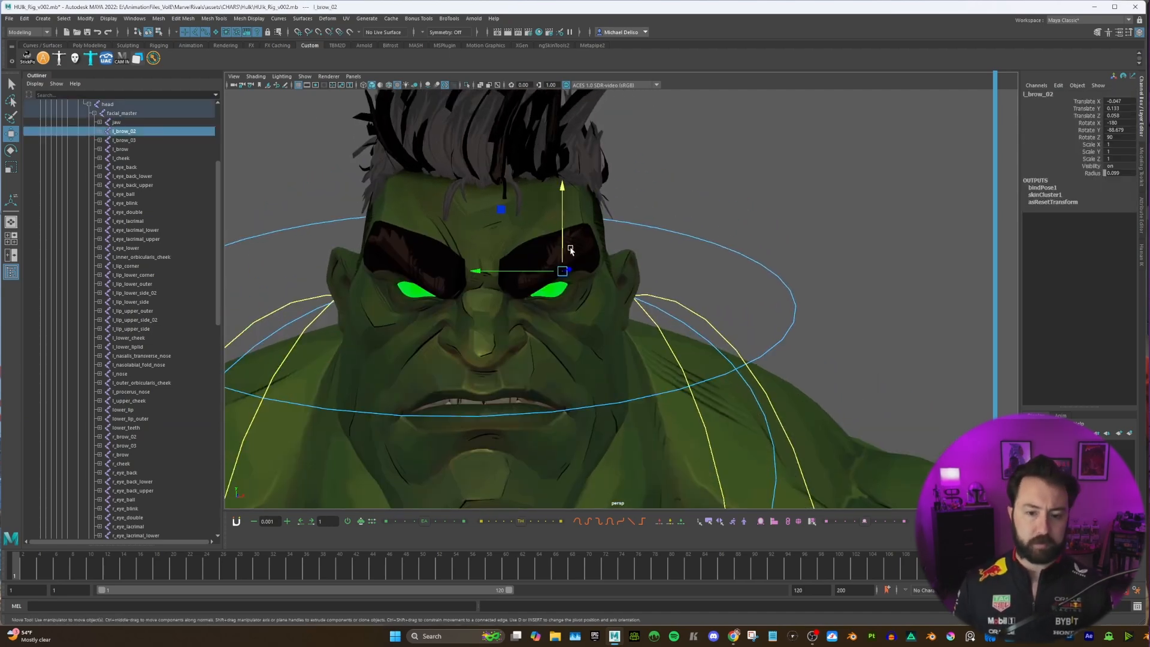
left_click(132, 141)
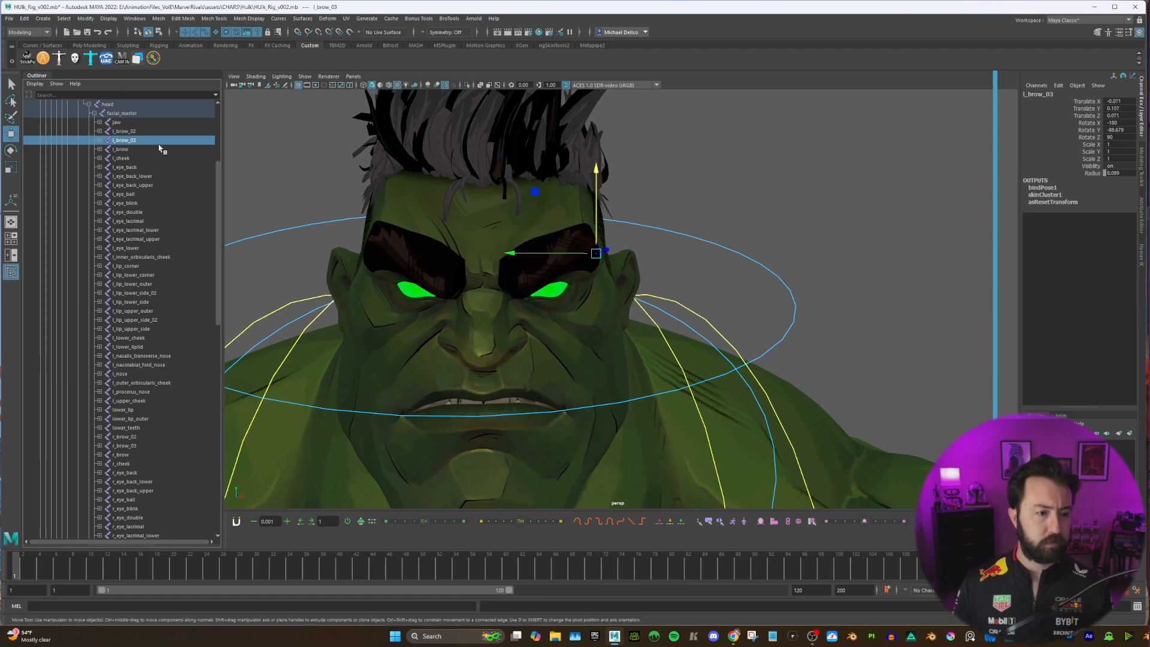
left_click_drag(598, 232, 598, 168)
key("ctrl+z")
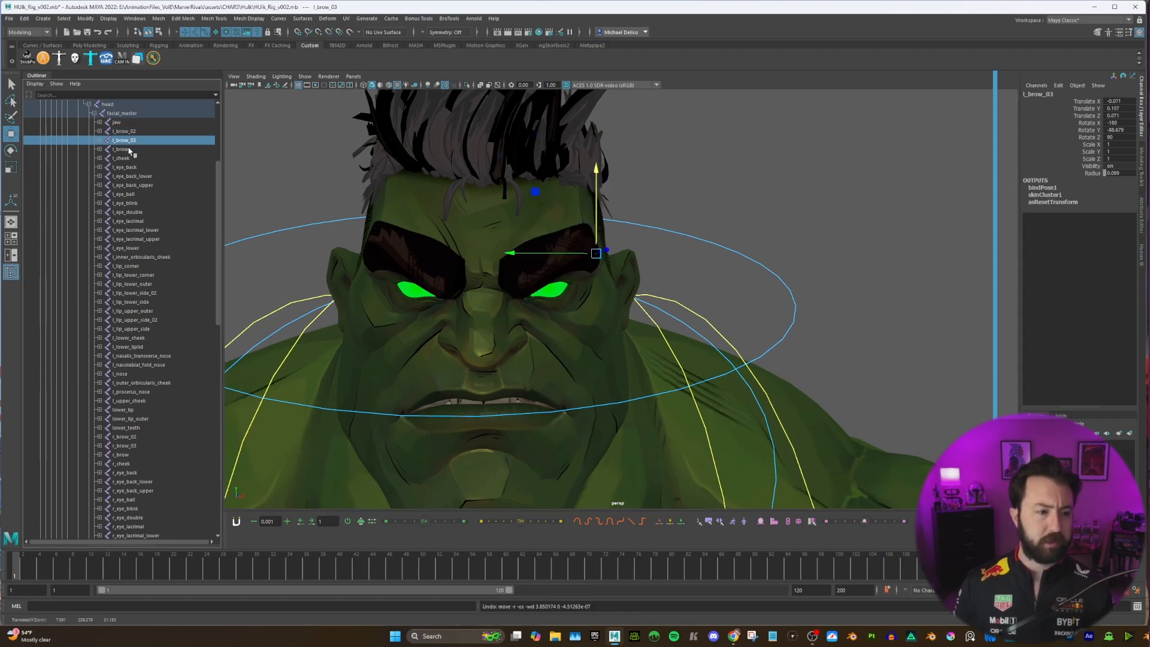
left_click(128, 150)
left_click_drag(507, 259, 514, 227)
key("ctrl+z")
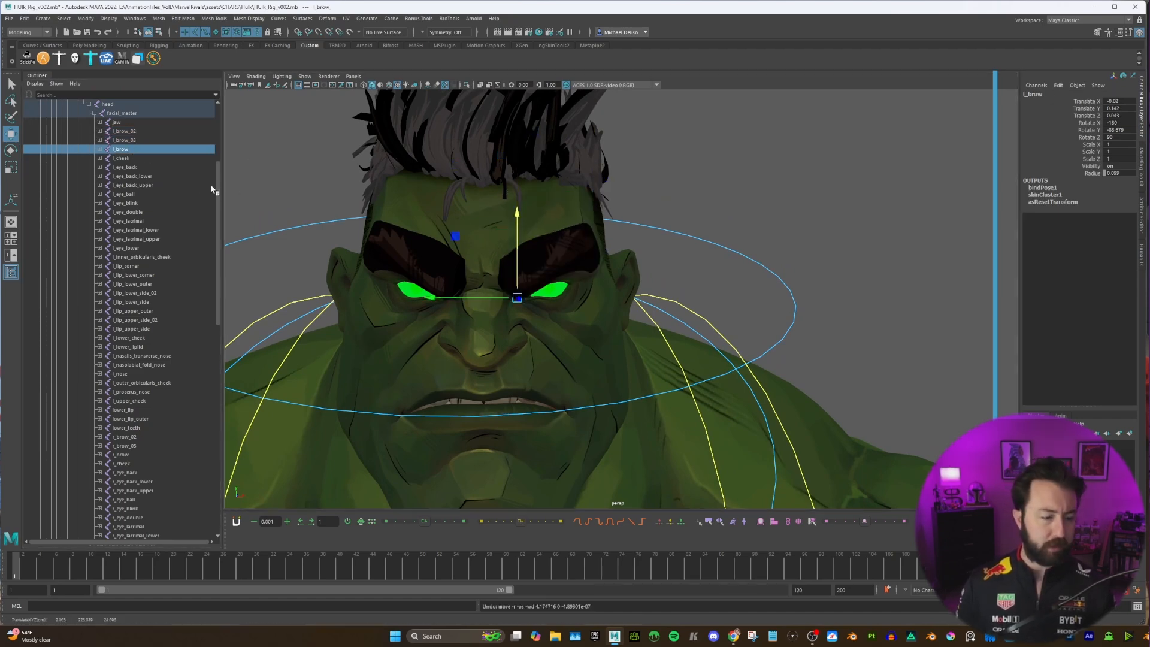
Step: Try raising the r_brow_02, r_brow_03 and r_brow joints together, and undo the move
scroll(131, 158, "down", 5)
left_click_drag(135, 293, 139, 314)
left_click_drag(448, 264, 451, 203)
key("ctrl+z")
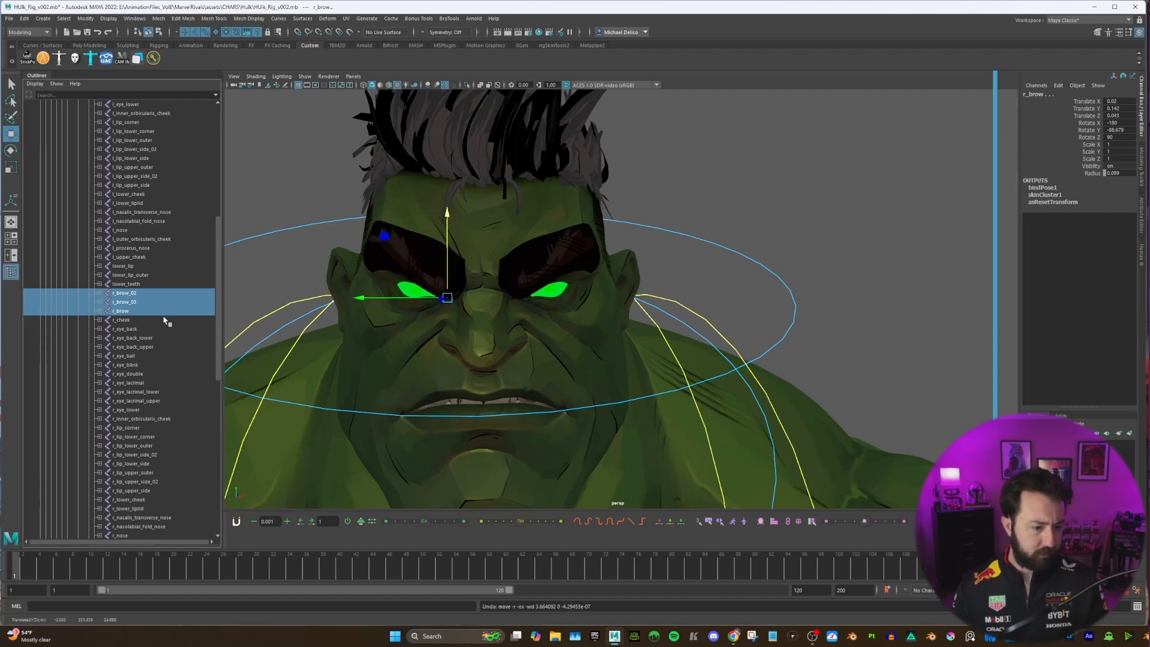
Step: Try raising the center_brow joint, and undo the move
scroll(165, 321, "down", 5)
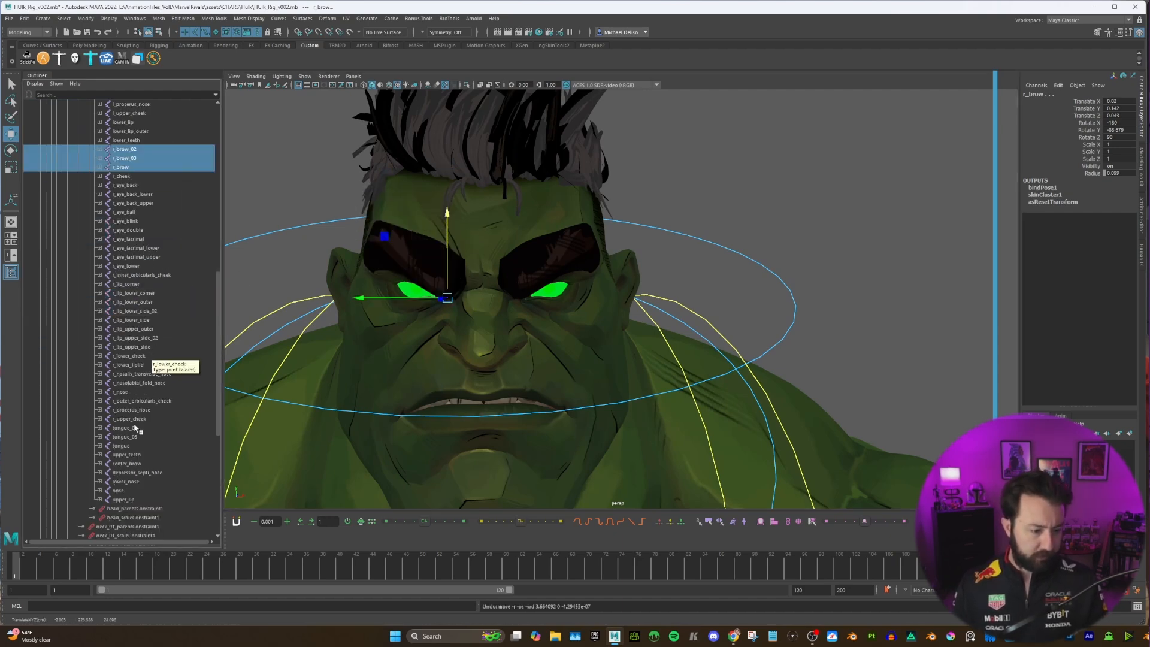
left_click(127, 464)
left_click_drag(470, 244, 470, 203)
key("ctrl+z")
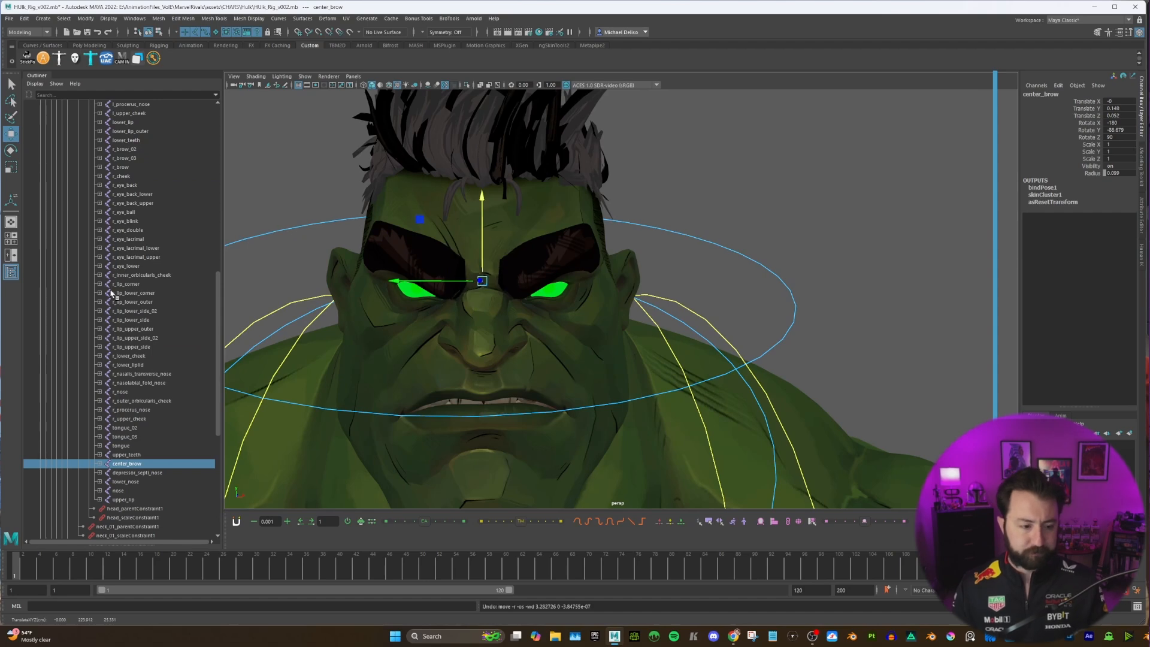
Step: Create a NURBS circle as a curve for a facial control
scroll(142, 300, "up", 12)
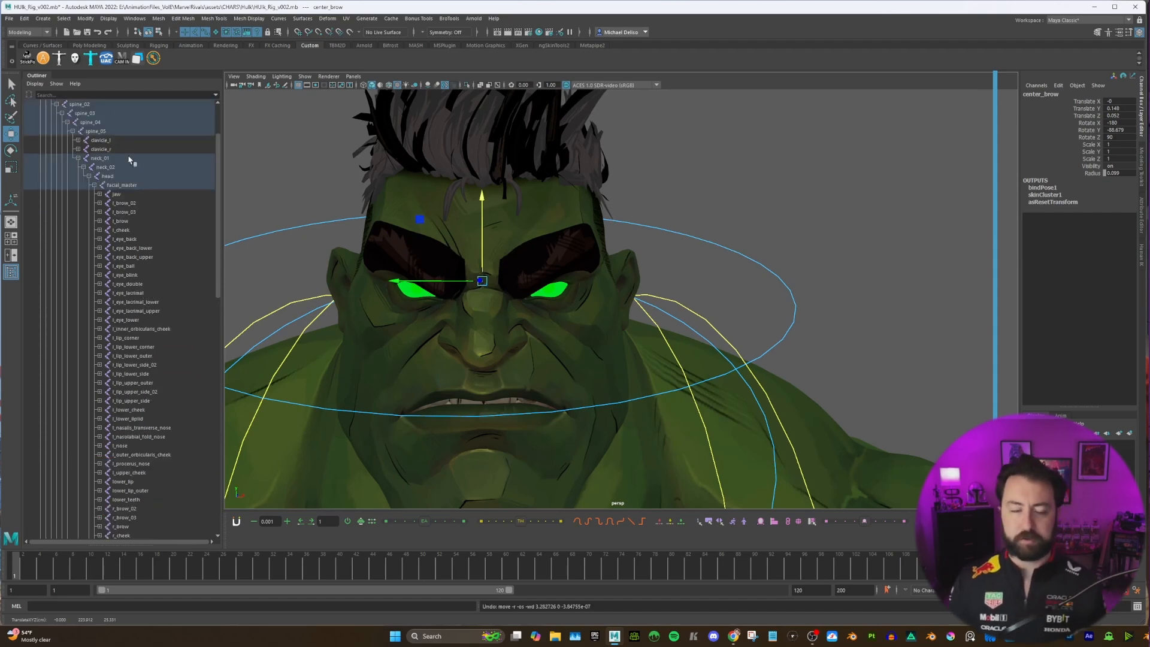
left_click(43, 19)
mouse_move(85, 43)
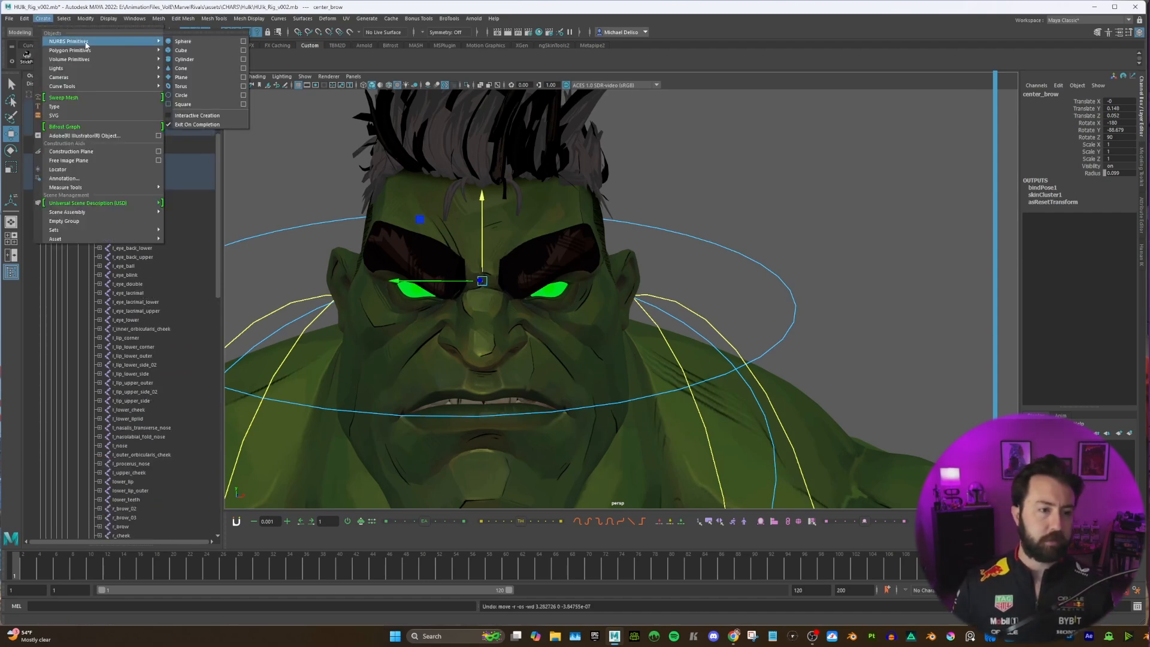
left_click(209, 96)
scroll(630, 392, "down", 10)
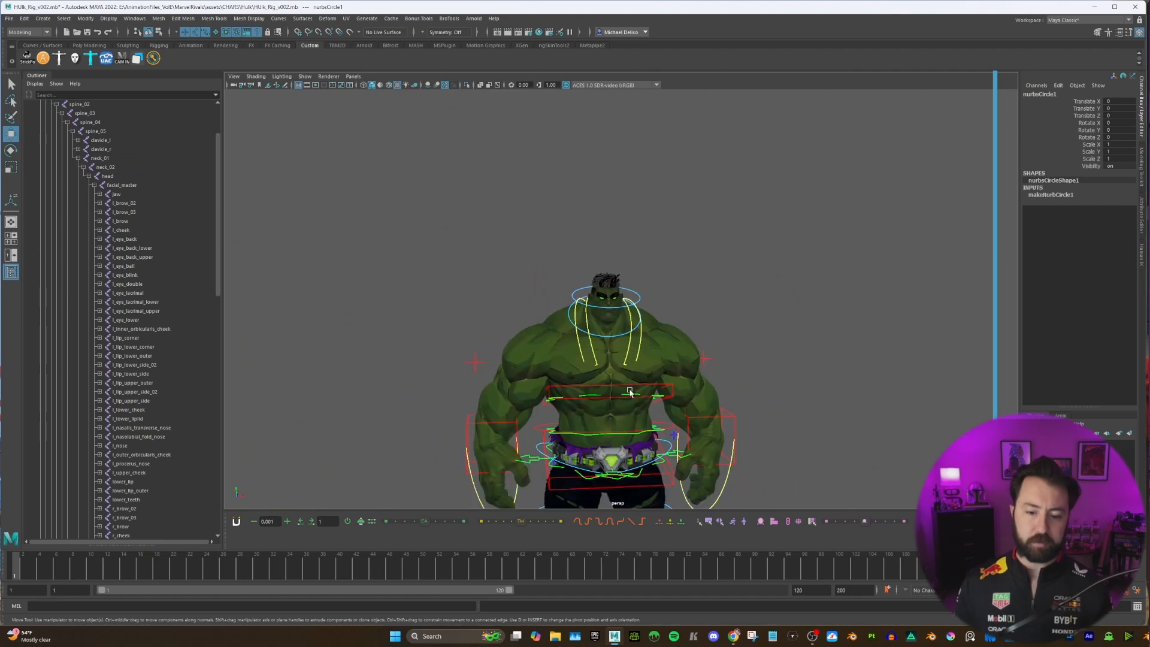
scroll(608, 345, "up", 10)
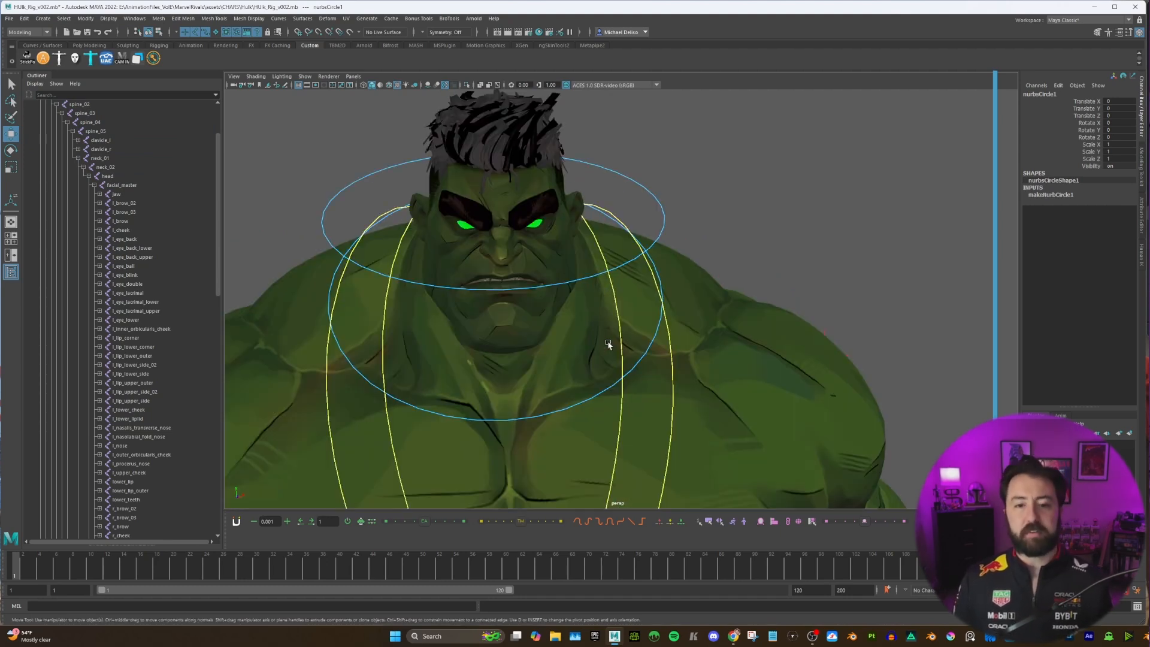
scroll(130, 229, "up", 3)
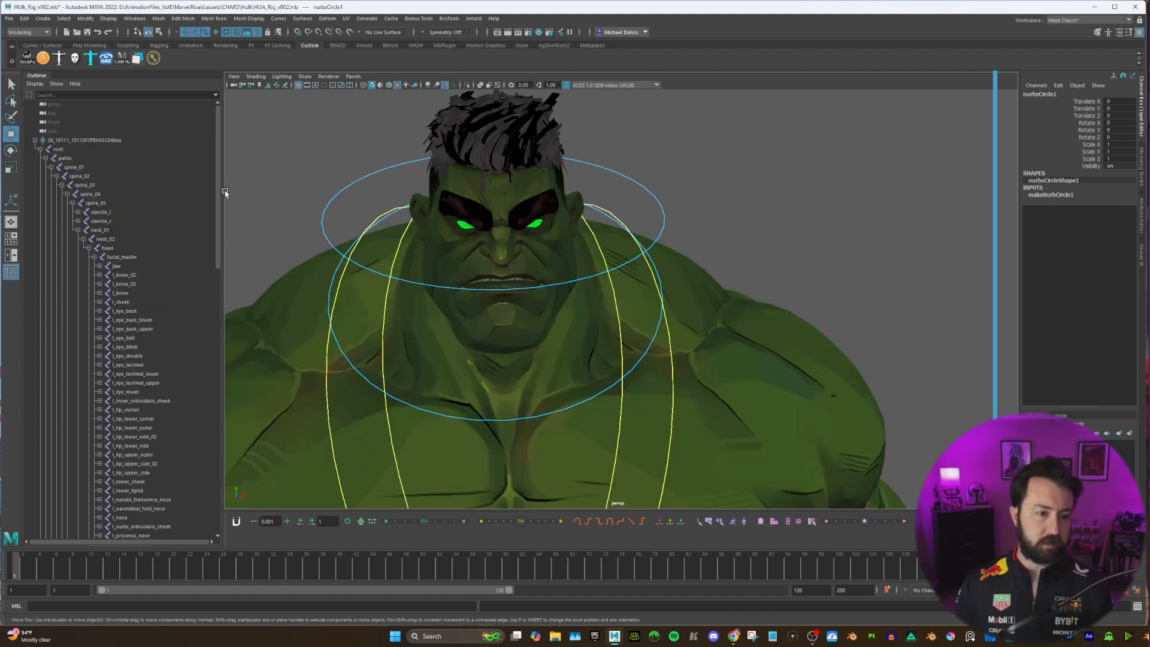
Step: Set up a two-pane layout with a narrow second Outliner beside the perspective view
left_click_drag(223, 192, 157, 194)
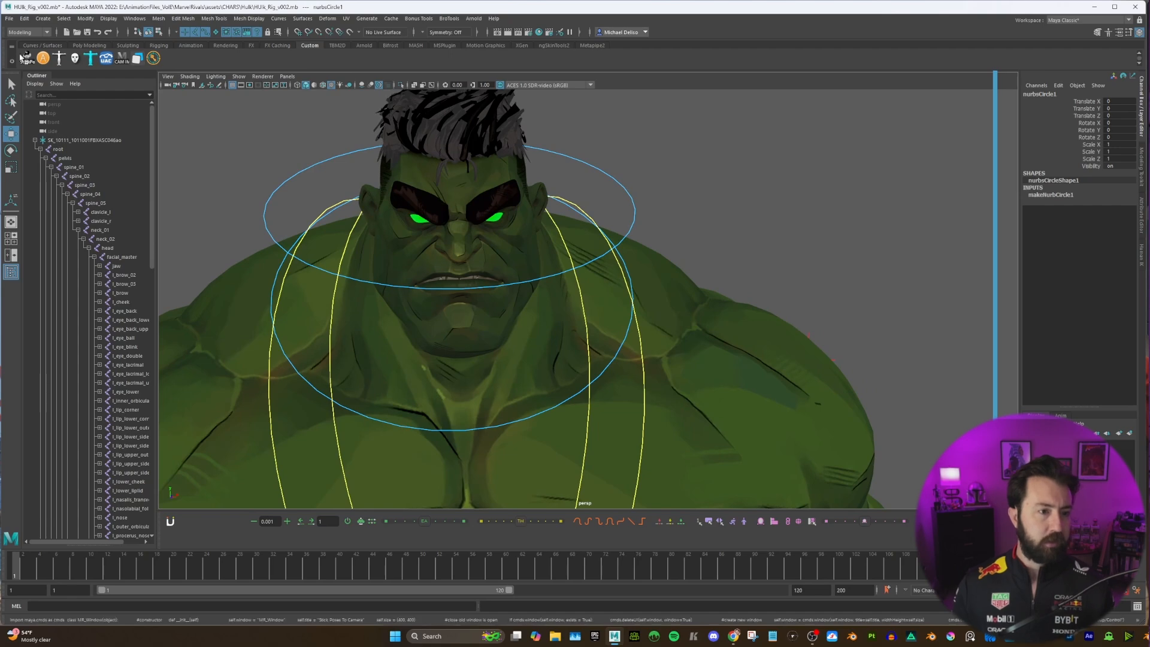
left_click(11, 255)
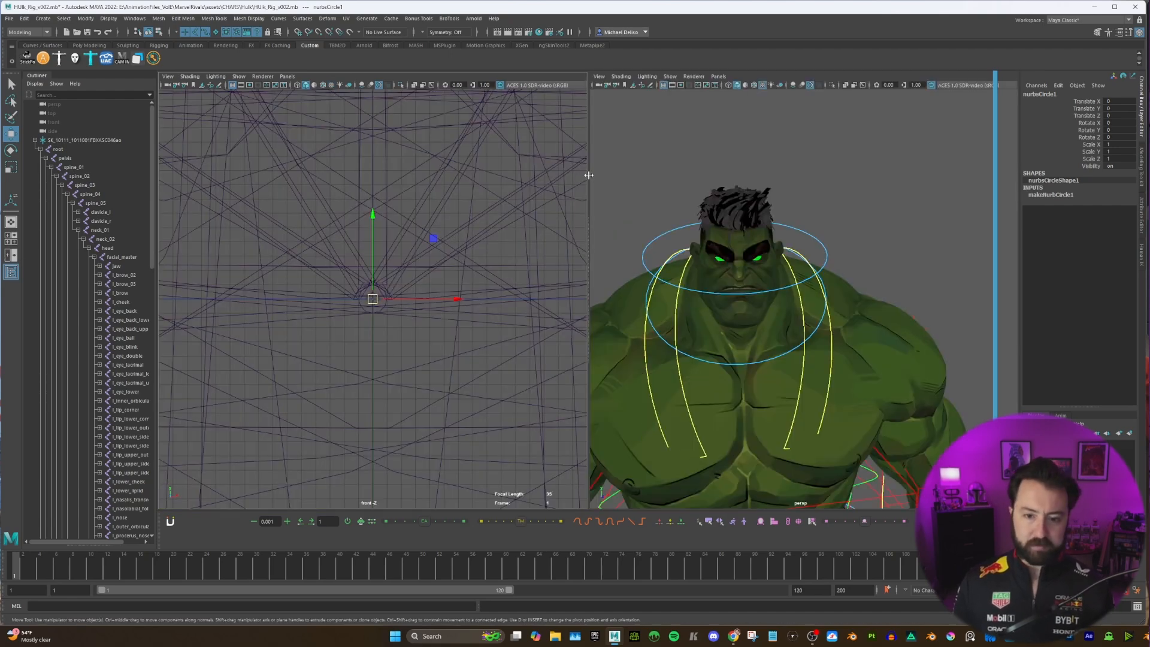
left_click_drag(589, 175, 366, 175)
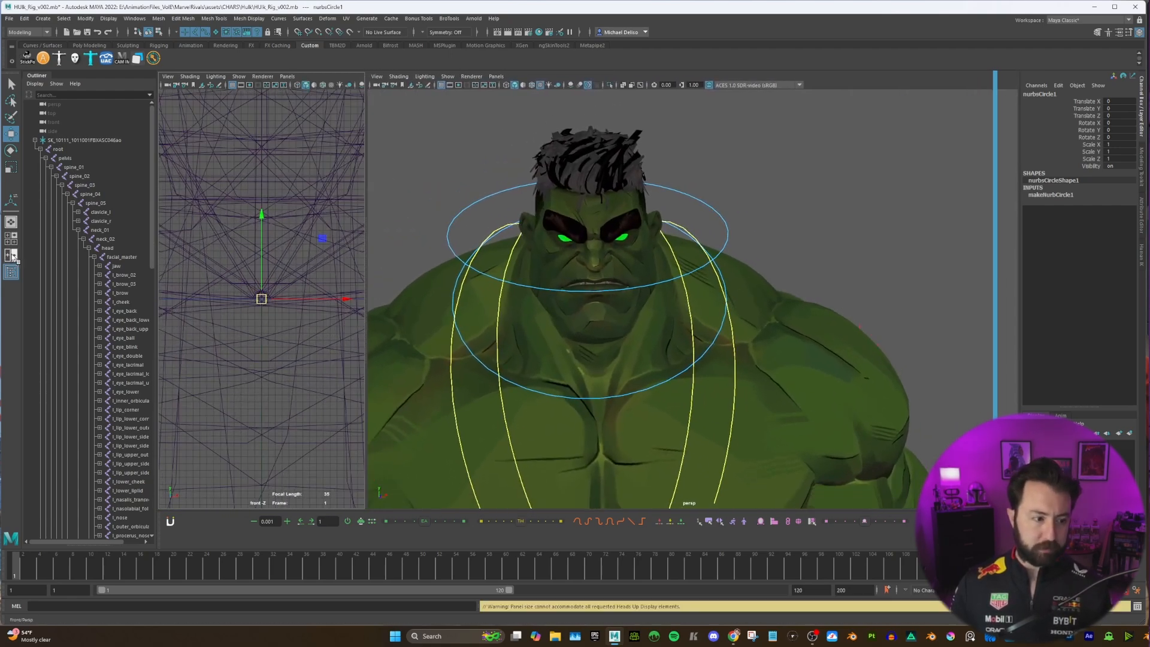
left_click(287, 76)
mouse_move(308, 126)
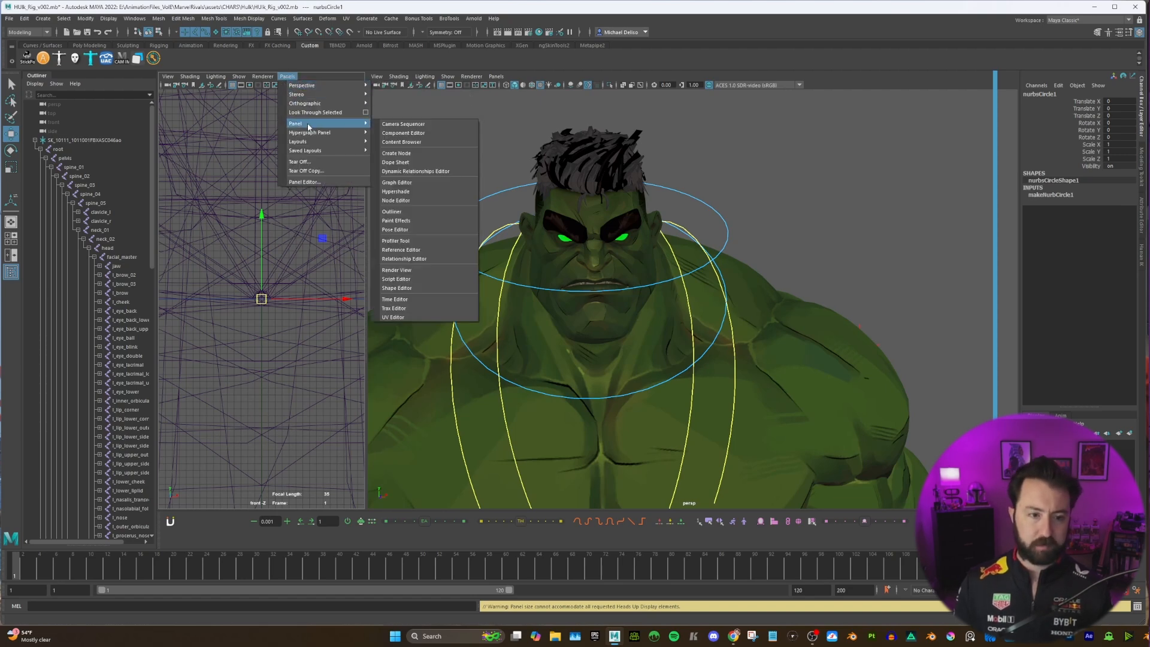
left_click(395, 211)
left_click_drag(377, 191, 263, 190)
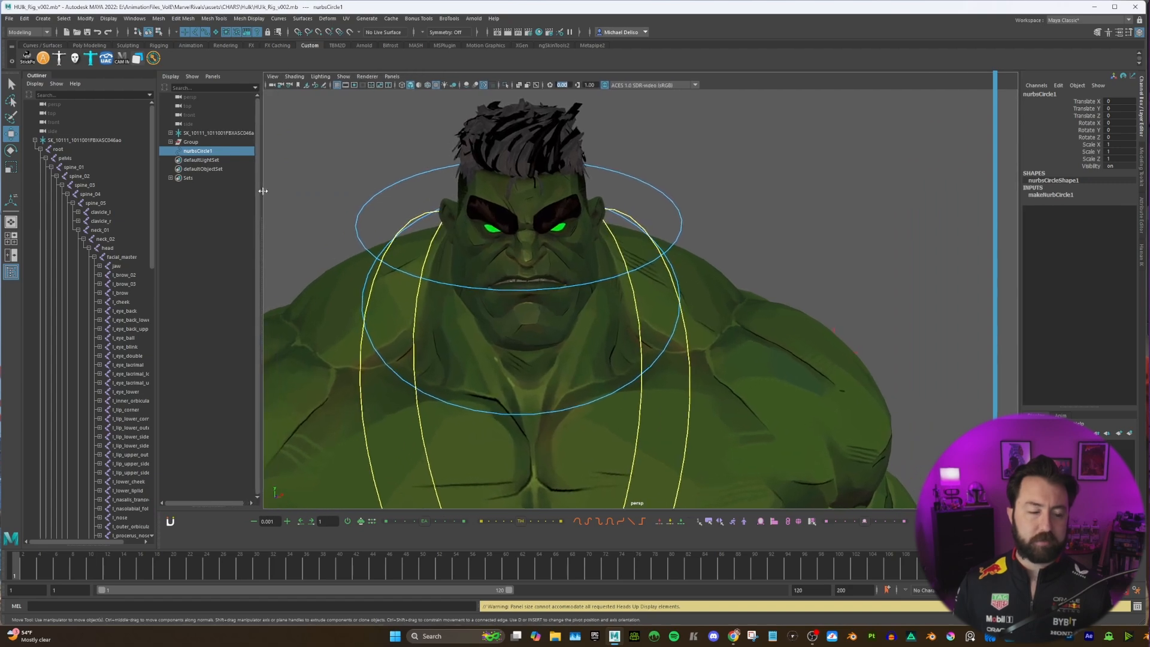
Step: Select the NURBS circle and tear off the Match Transformations commands as a floating window over the viewport
scroll(110, 269, "down", 8)
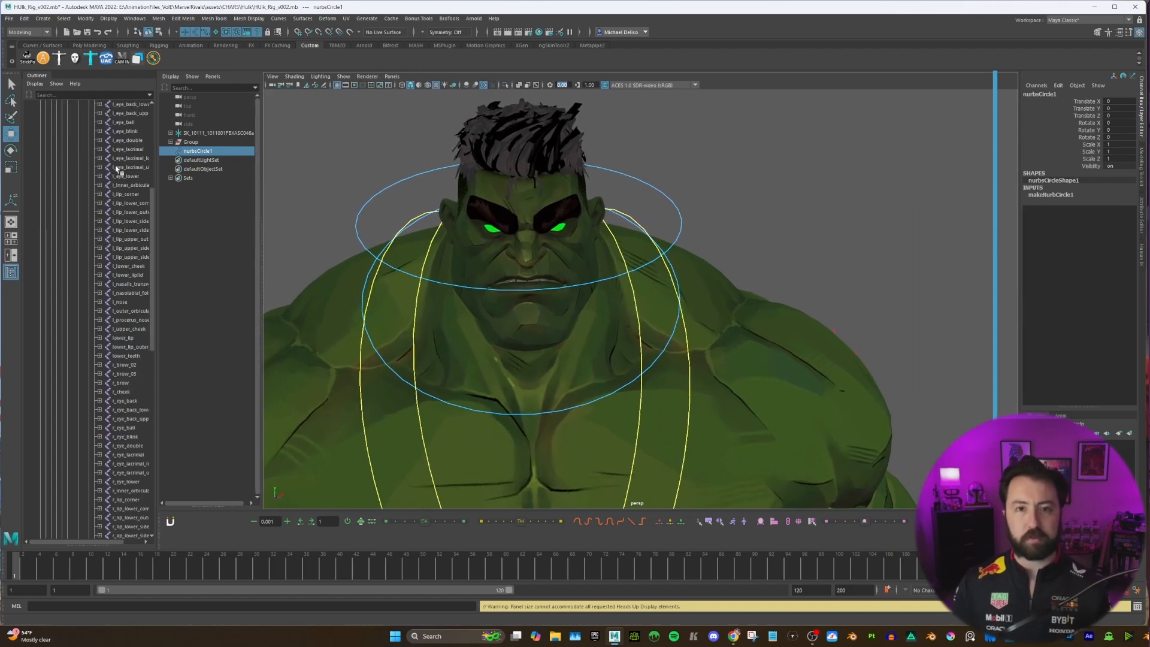
left_click(193, 153)
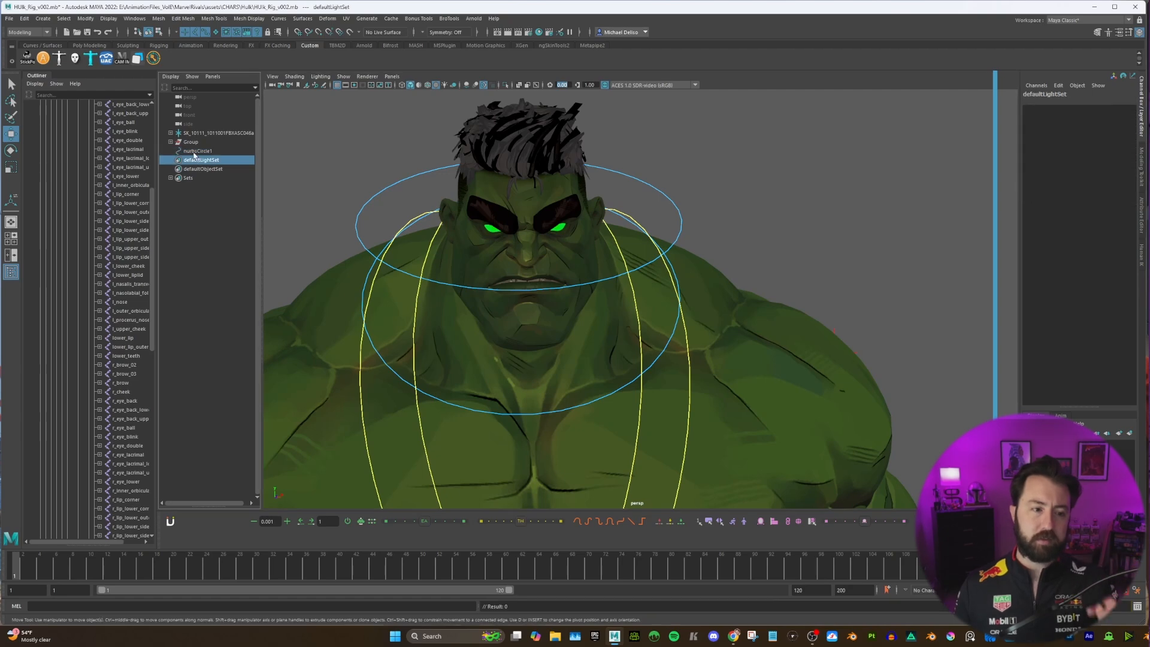
left_click(85, 19)
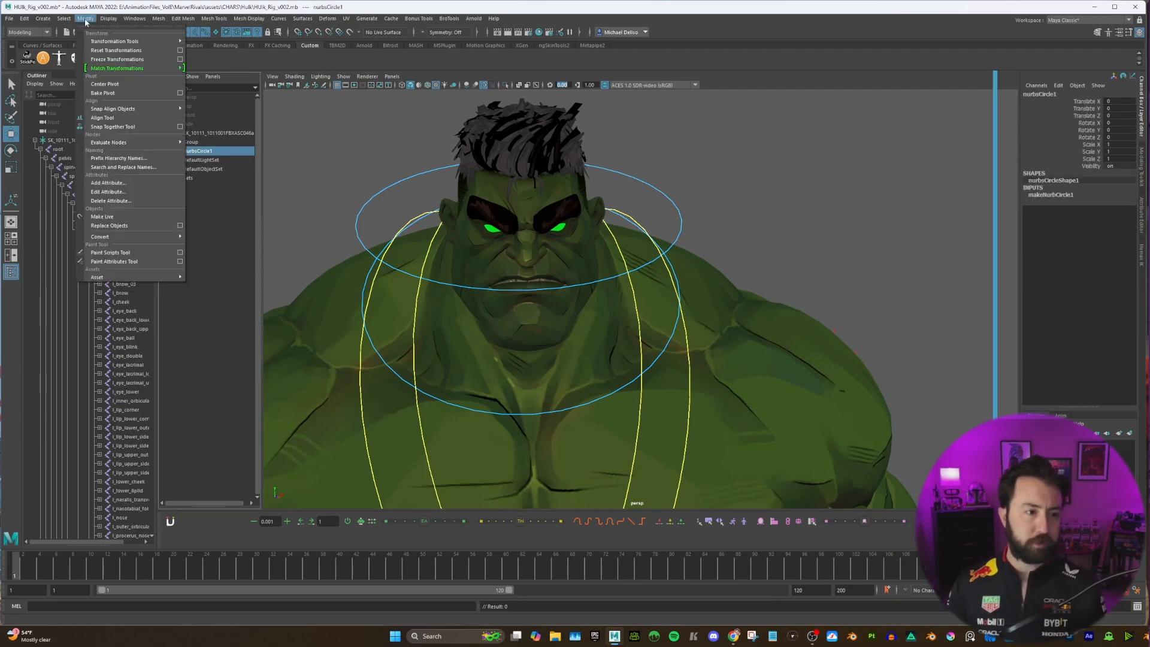
mouse_move(126, 70)
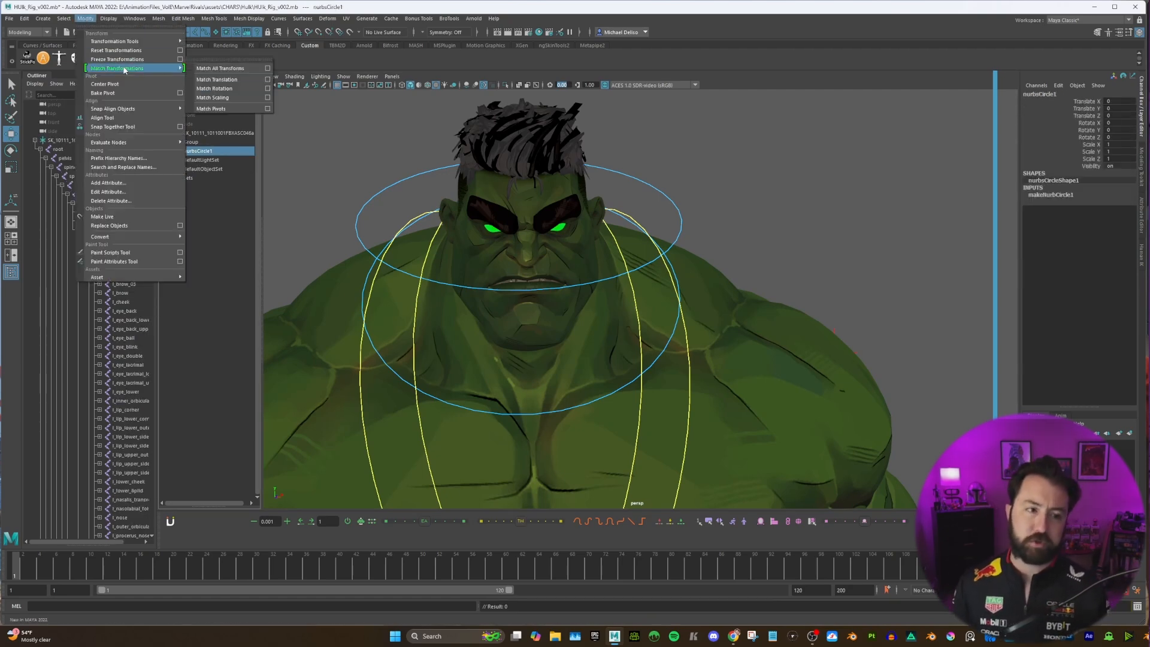
left_click(227, 60)
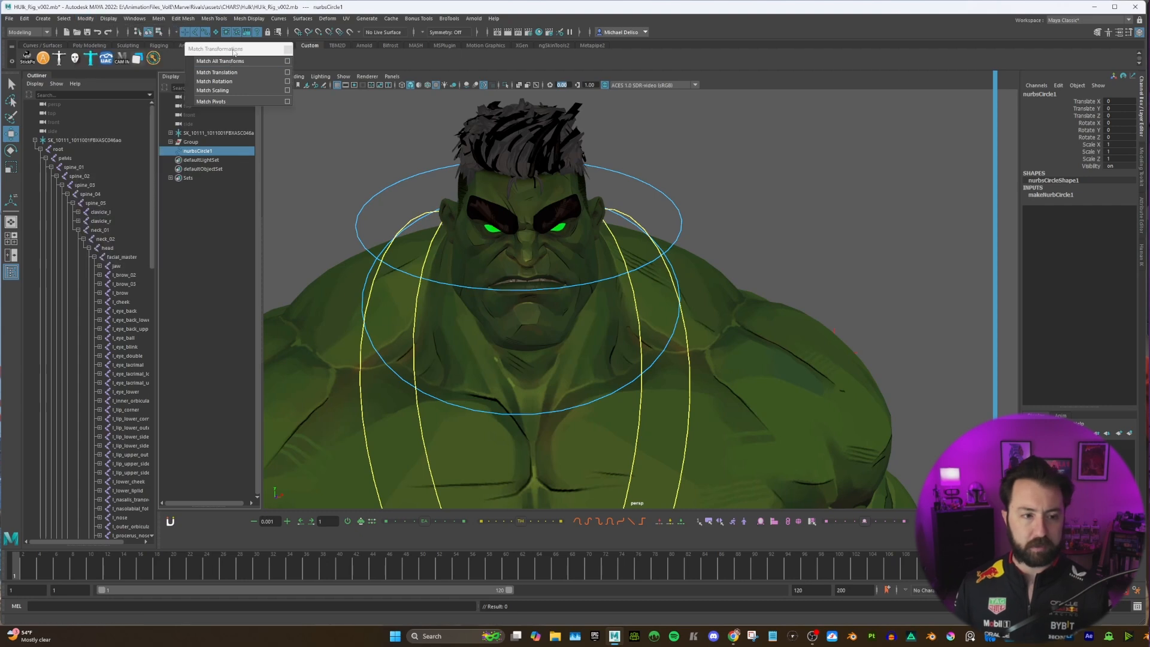
left_click_drag(297, 102, 315, 102)
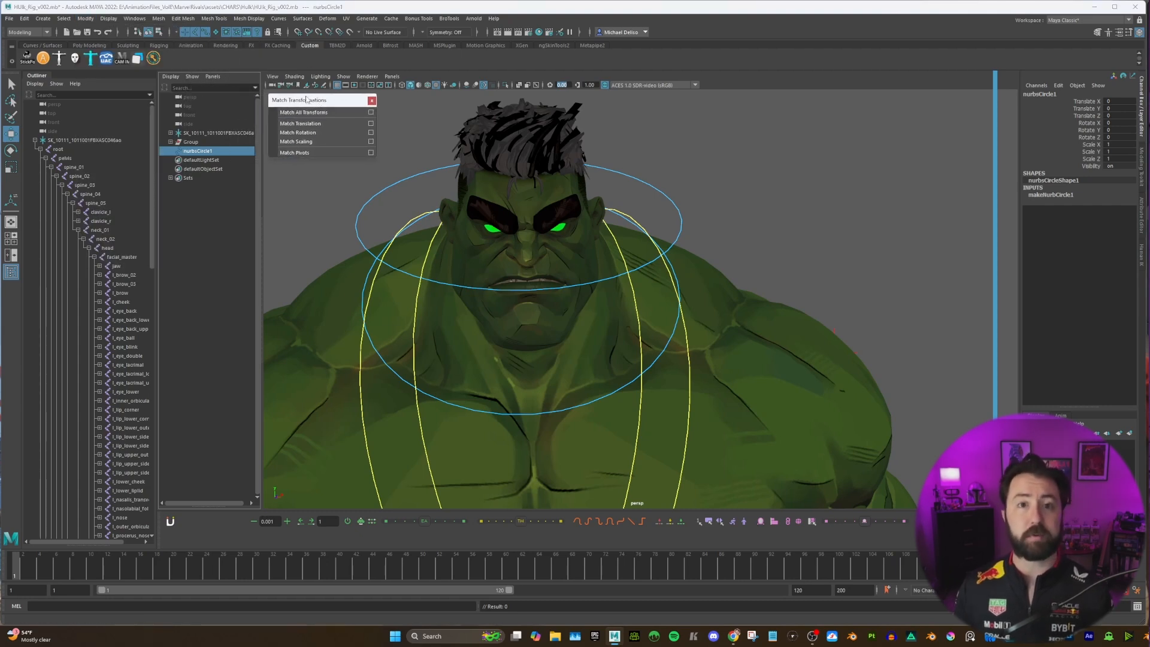
Step: Match the circle's translation to the center_brow joint, then try matching its rotation too and undo that
scroll(144, 264, "down", 15)
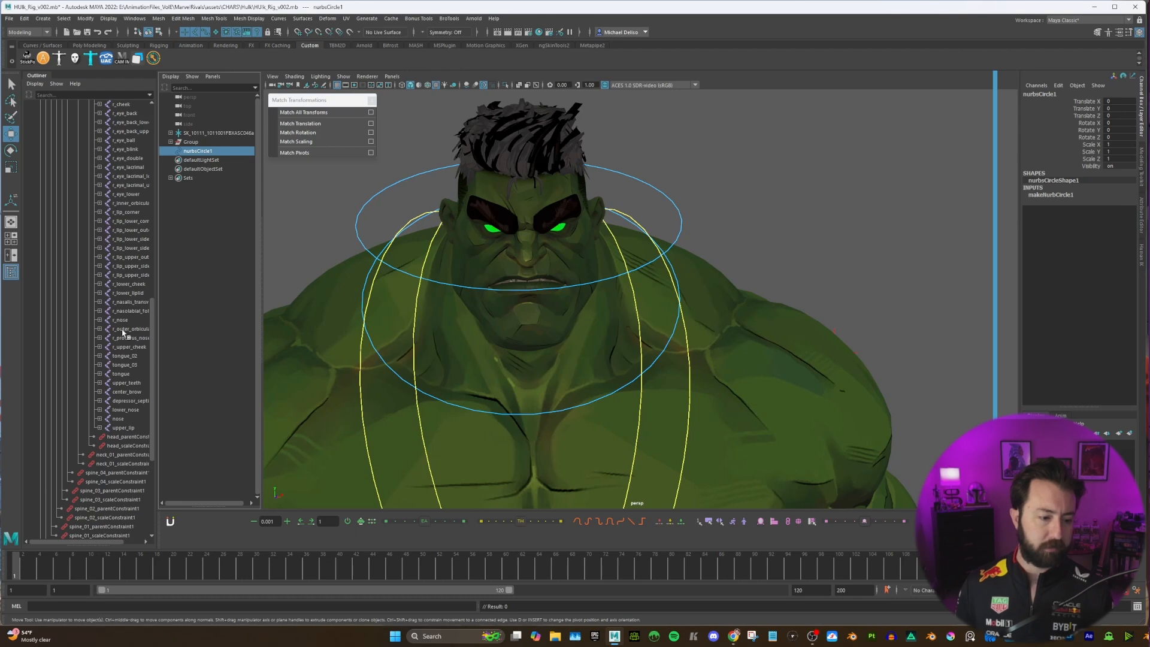
left_click(127, 393)
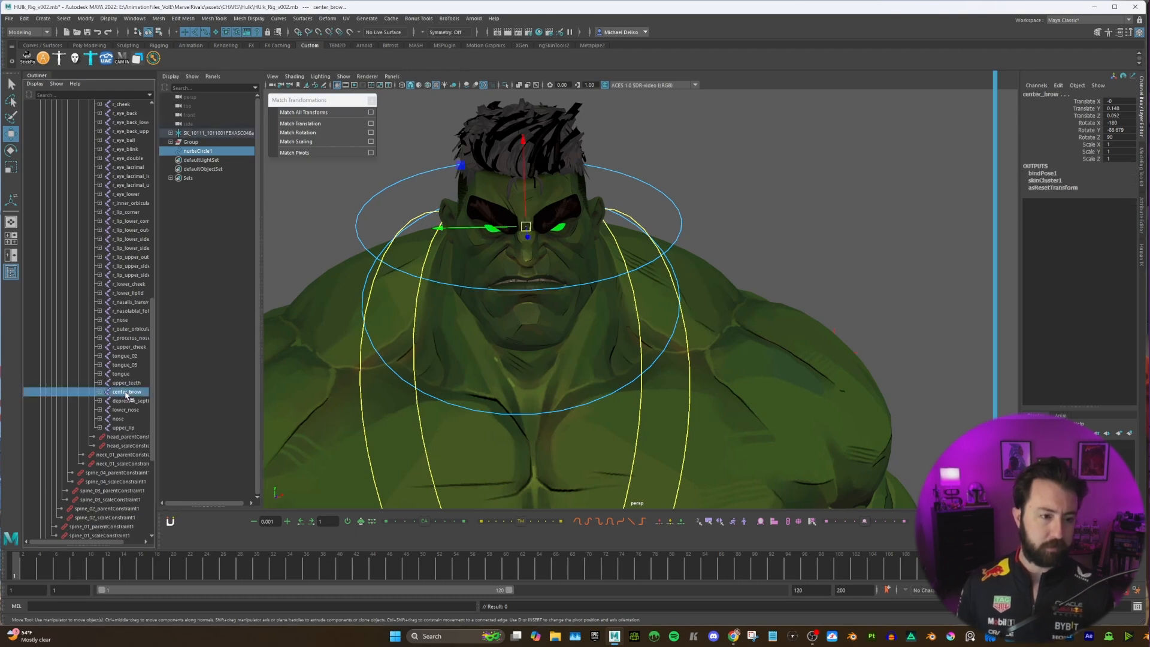
left_click(308, 124)
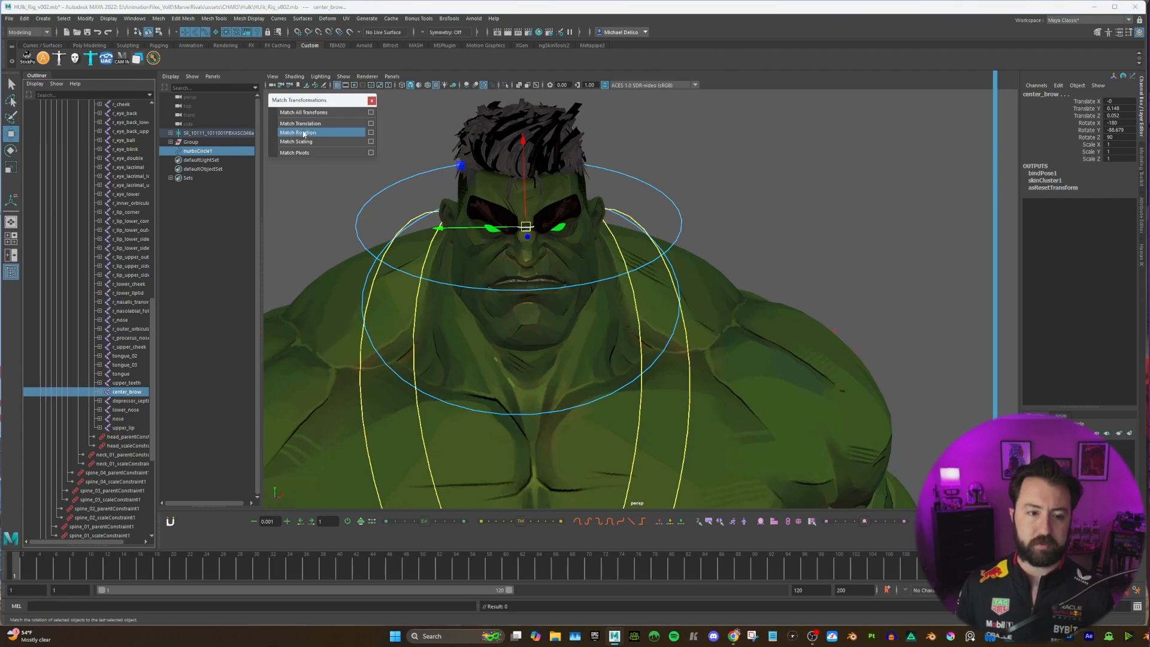
key("ctrl+z")
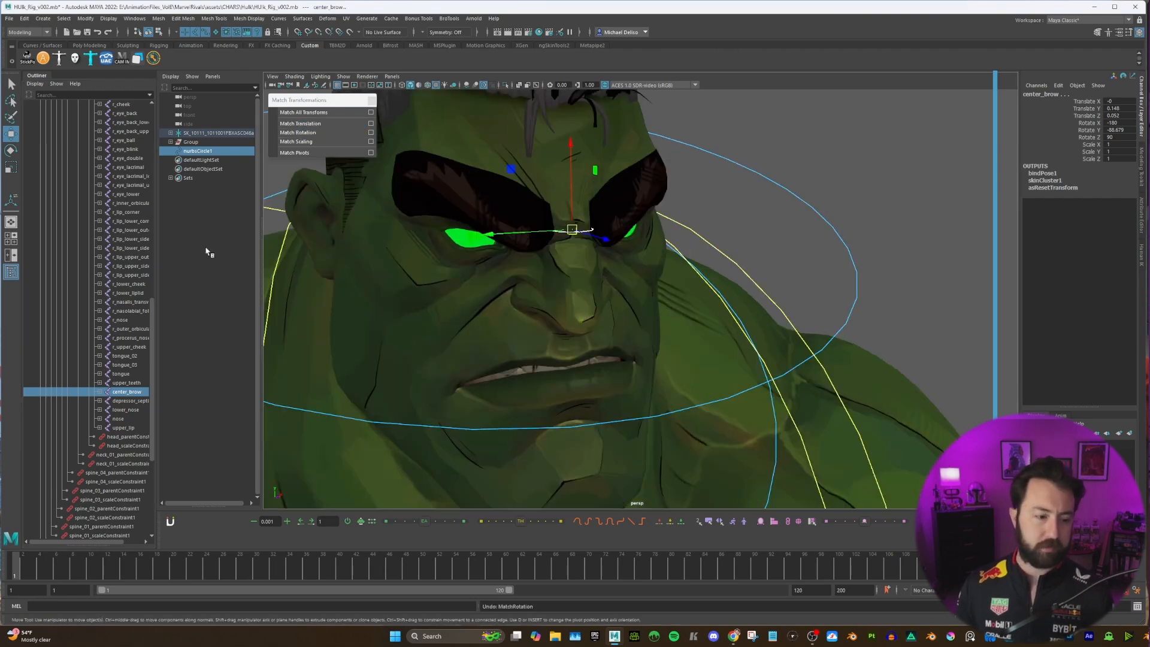
Step: Rotate the center brow circle upright by setting its Rotate X to 90
left_click(197, 152)
key("e")
left_click_drag(603, 221, 603, 264)
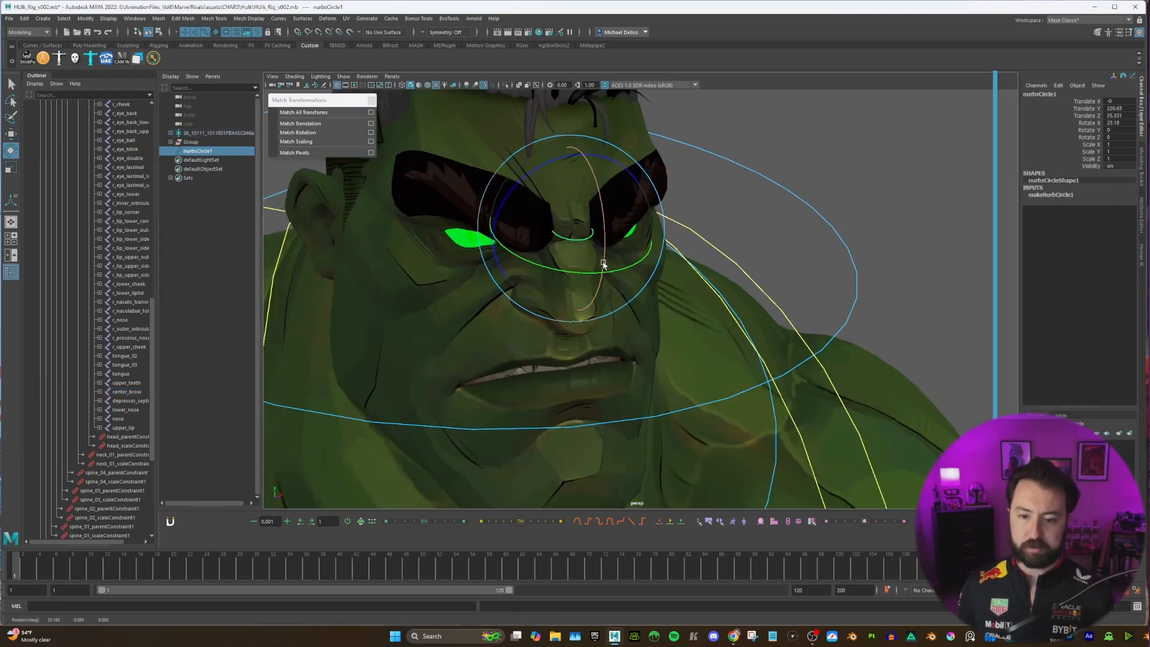
double_click(1113, 123)
type("90")
key("Return")
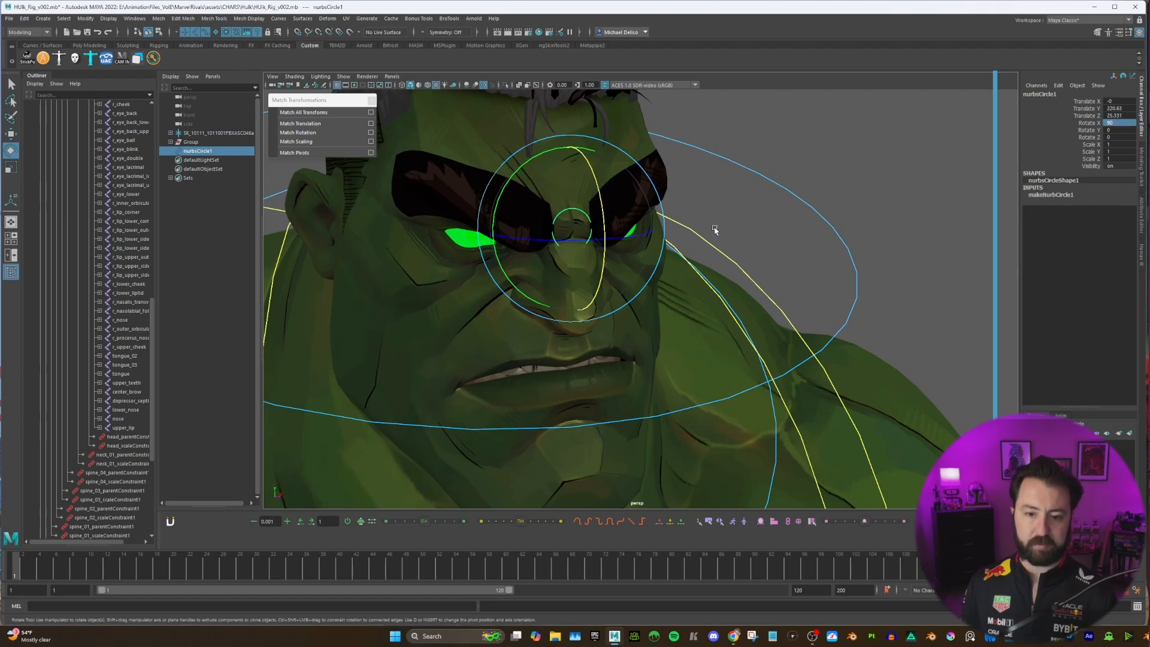
Step: Scale the center brow circle down uniformly to about 0.776
middle_click_drag(713, 231, 693, 257, "alt")
left_click_drag(693, 258, 728, 256, "alt")
key("r")
left_click_drag(467, 230, 353, 222)
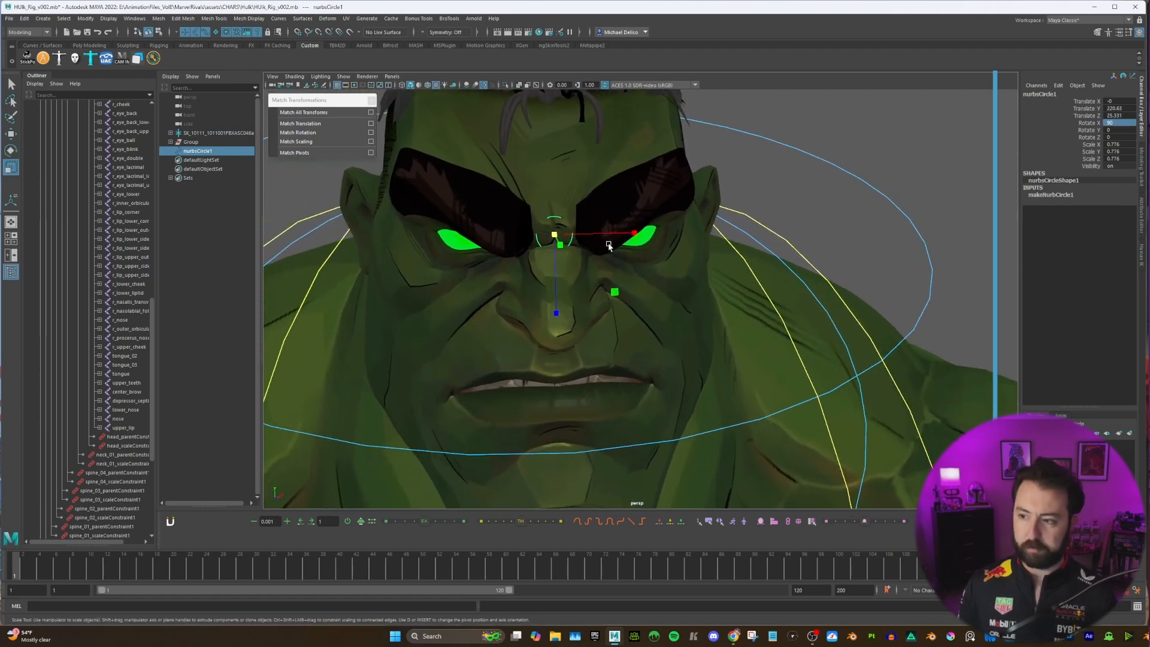
Step: Duplicate the center brow circle six times for the remaining brow controls
left_click(282, 141)
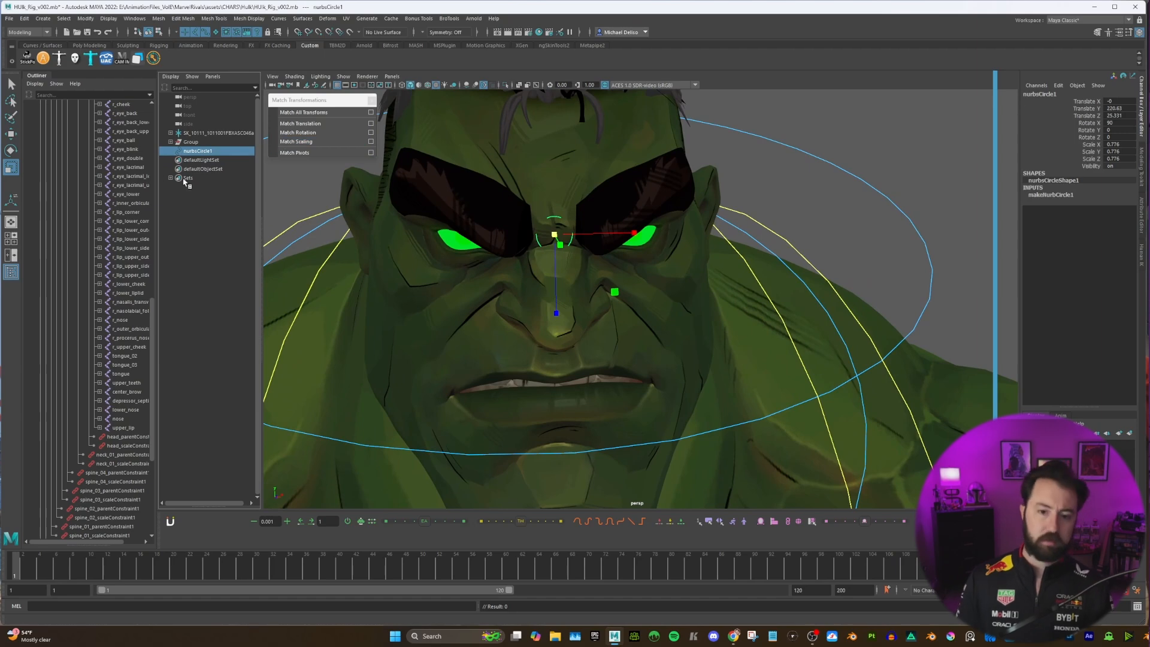
key("ctrl+d")
key("ctrl+d")
key("ctrl+d")
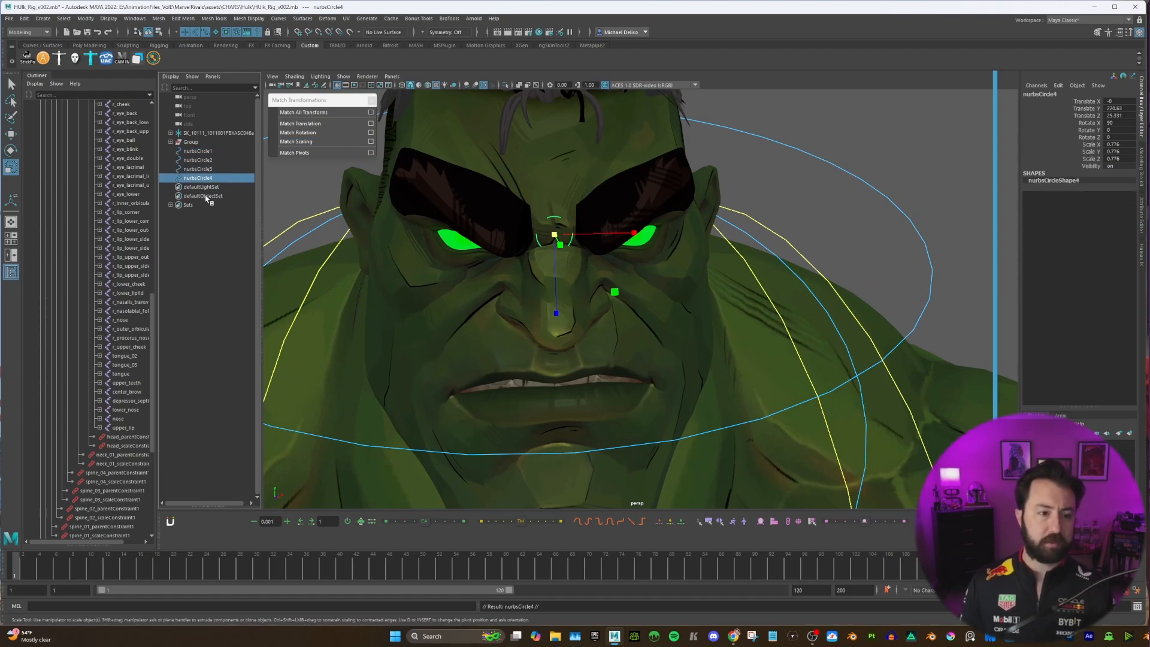
key("ctrl+d")
key("ctrl+d")
key("ctrl+d")
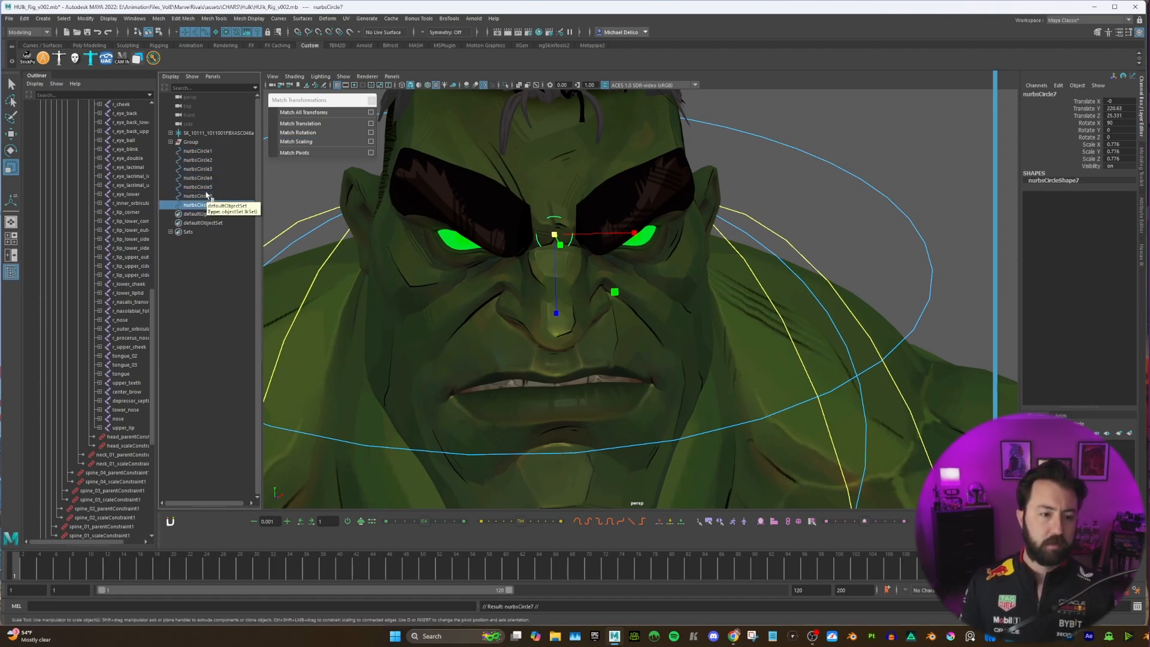
Step: Match the translations of nurbsCircle2, nurbsCircle3 and nurbsCircle4 to the l_brow_02, l_brow_03 and l_brow joints respectively
scroll(43, 167, "up", 15)
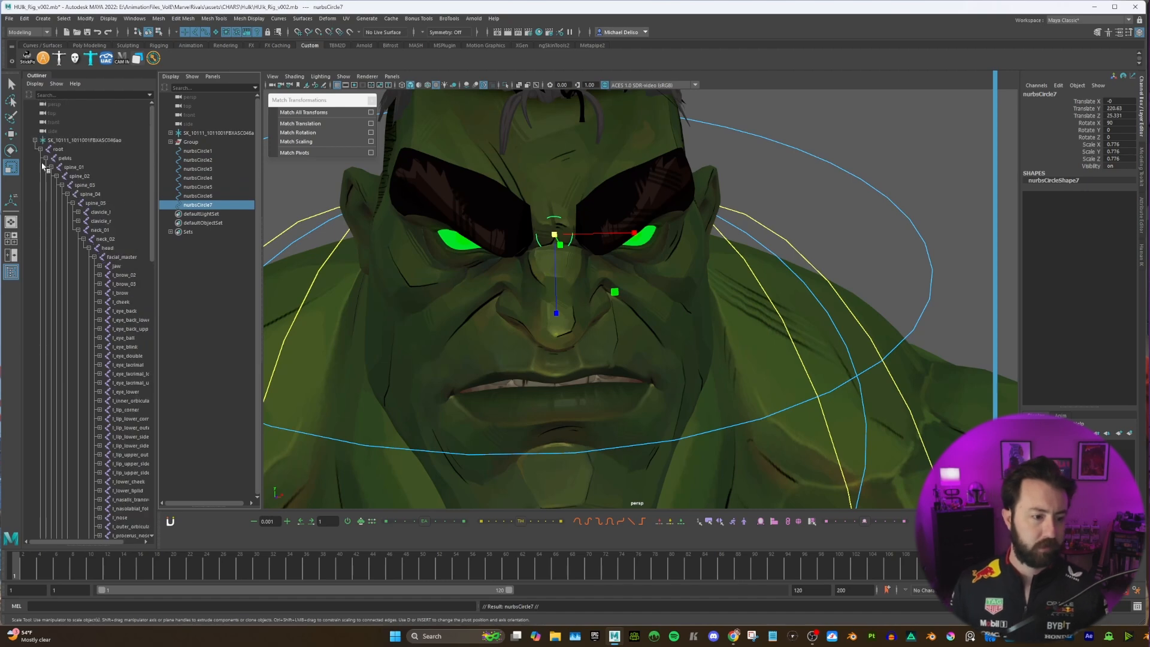
left_click(198, 160)
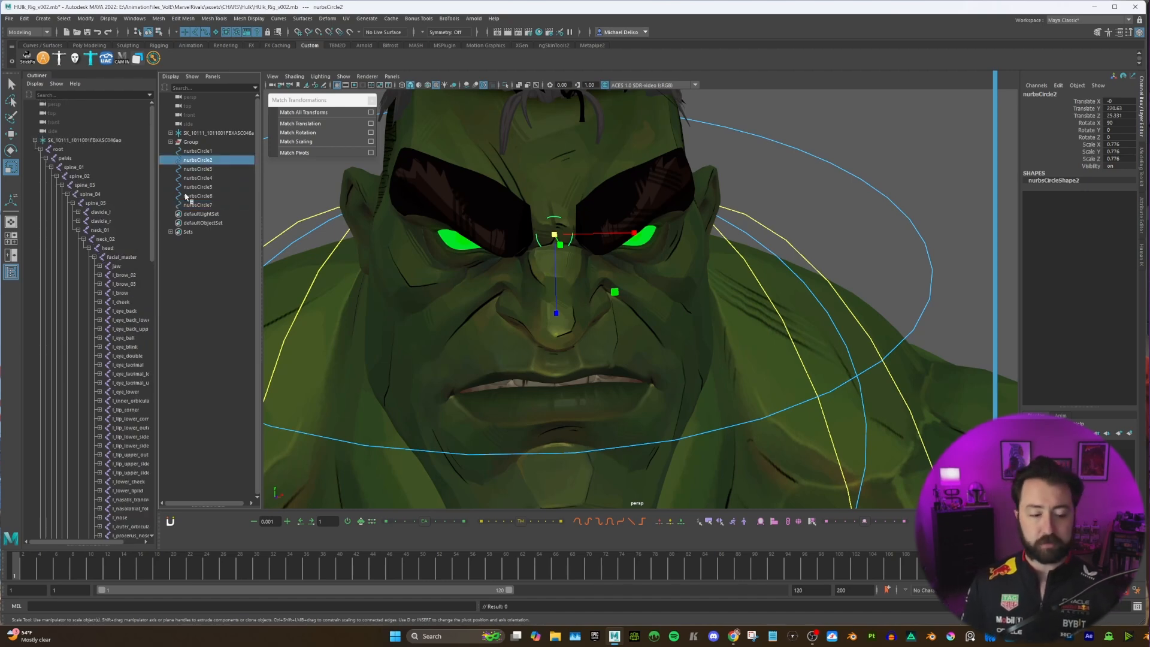
left_click(132, 276, "ctrl")
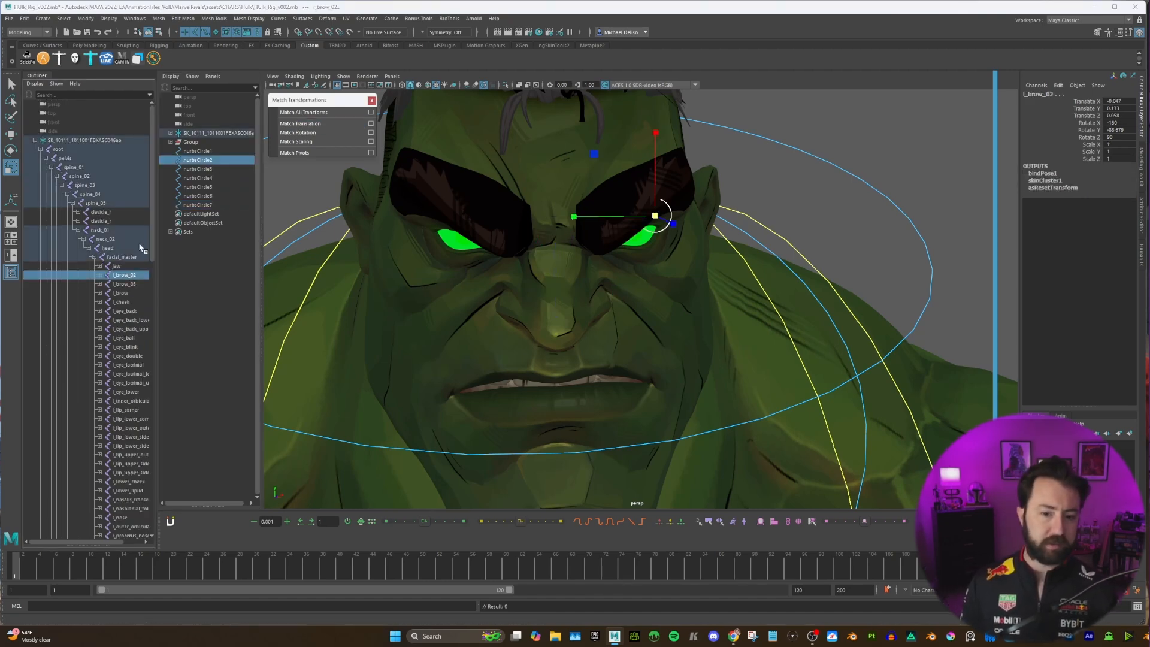
left_click(213, 169)
left_click(124, 284, "ctrl")
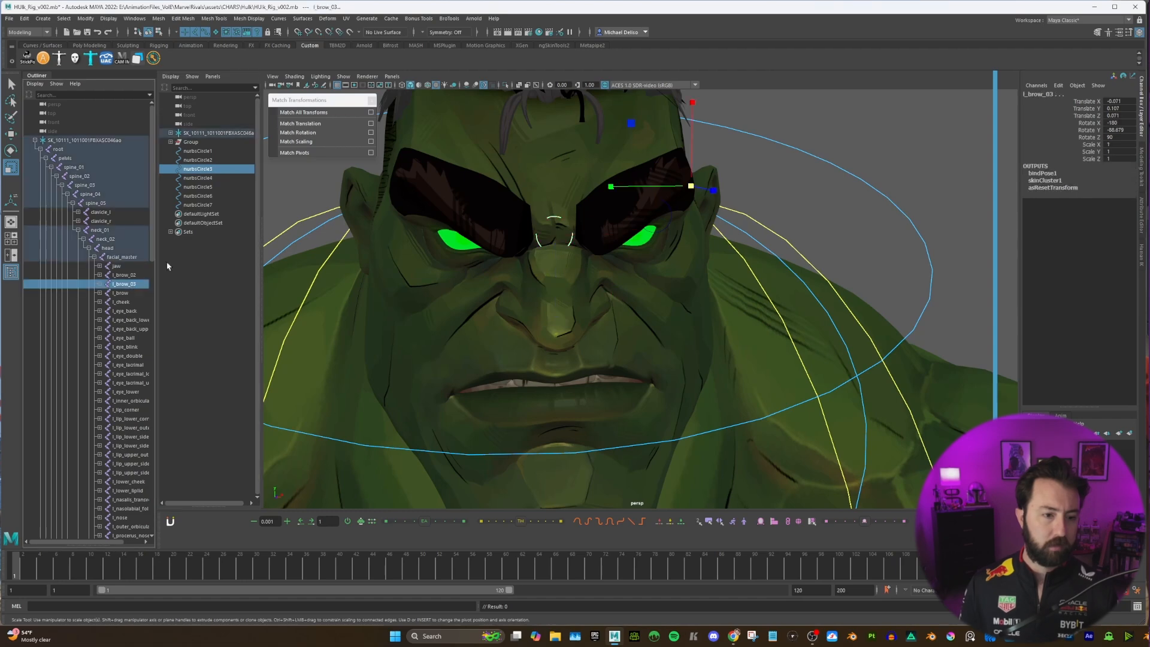
left_click(300, 124)
left_click(202, 187)
left_click(120, 293, "ctrl")
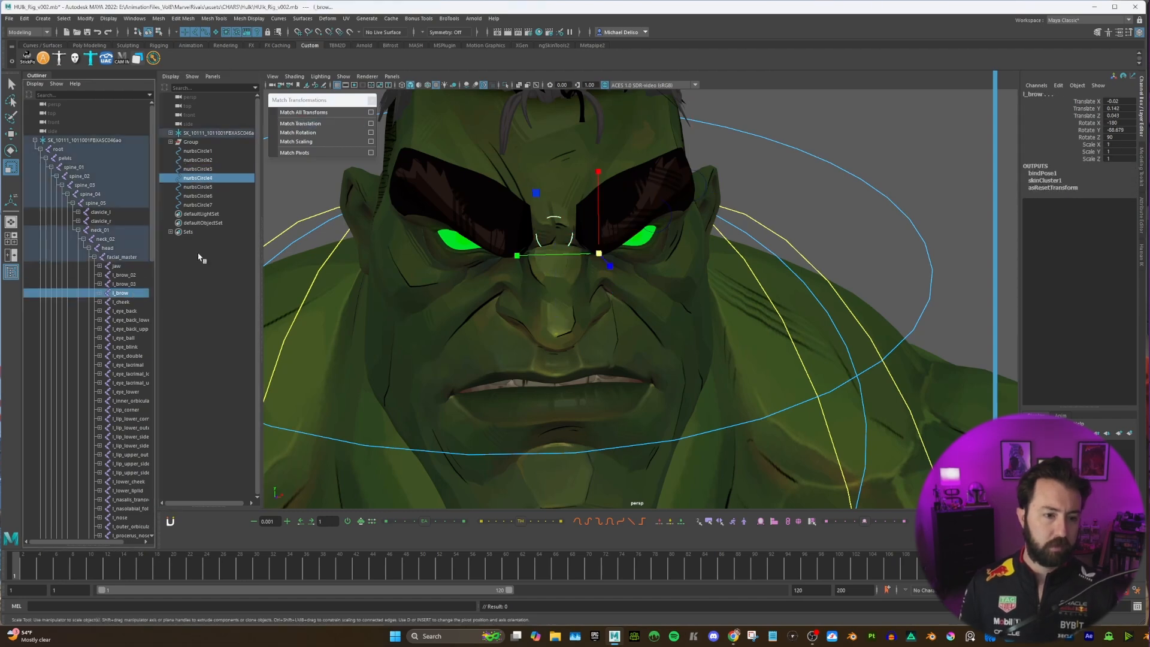
left_click(299, 123)
Step: Match the translations of nurbsCircle5, nurbsCircle6 and nurbsCircle7 to the r_brow_02, r_brow_03 and r_brow joints respectively
left_click(210, 190)
scroll(143, 350, "down", 20)
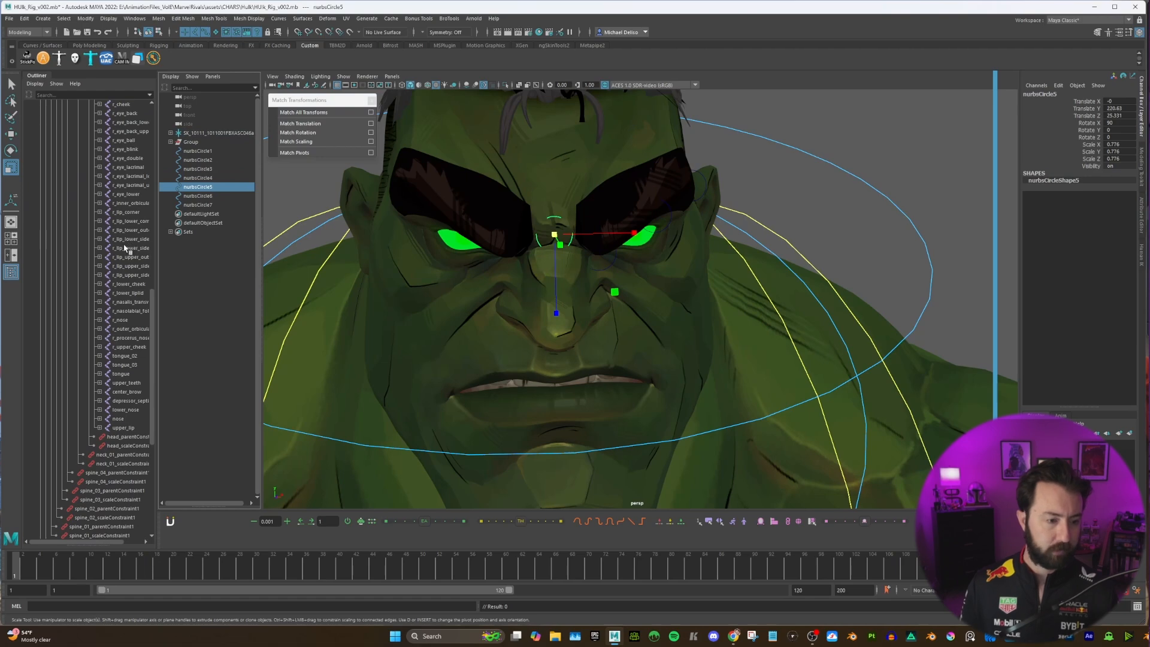
scroll(124, 405, "up", 5)
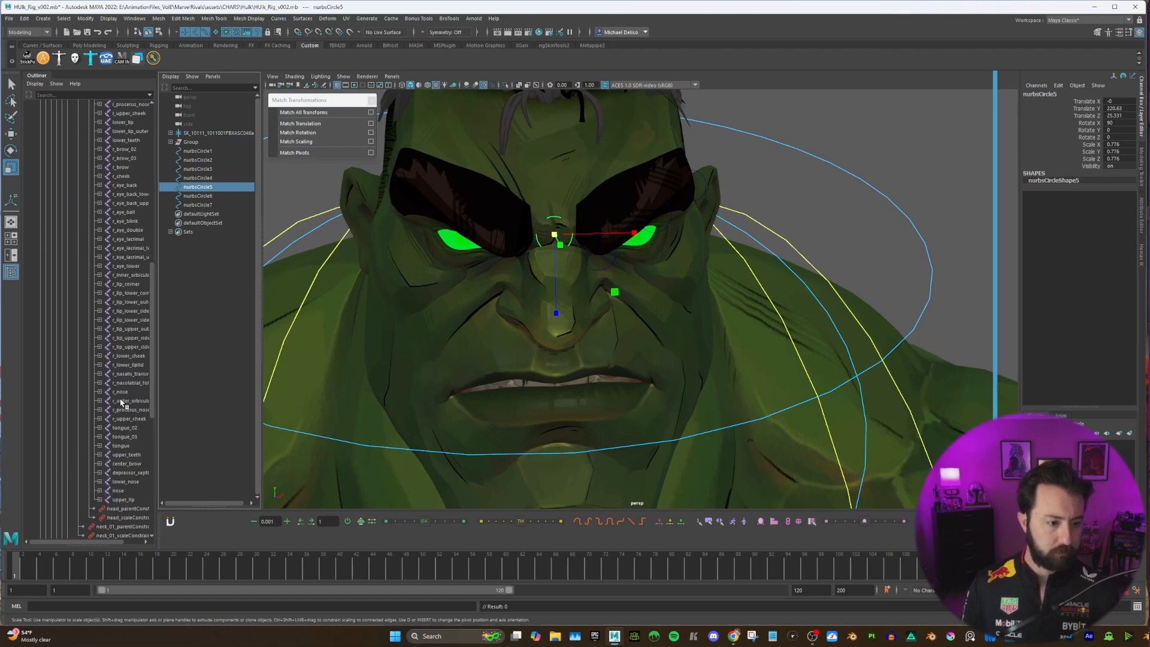
left_click(133, 222, "ctrl")
left_click(299, 124)
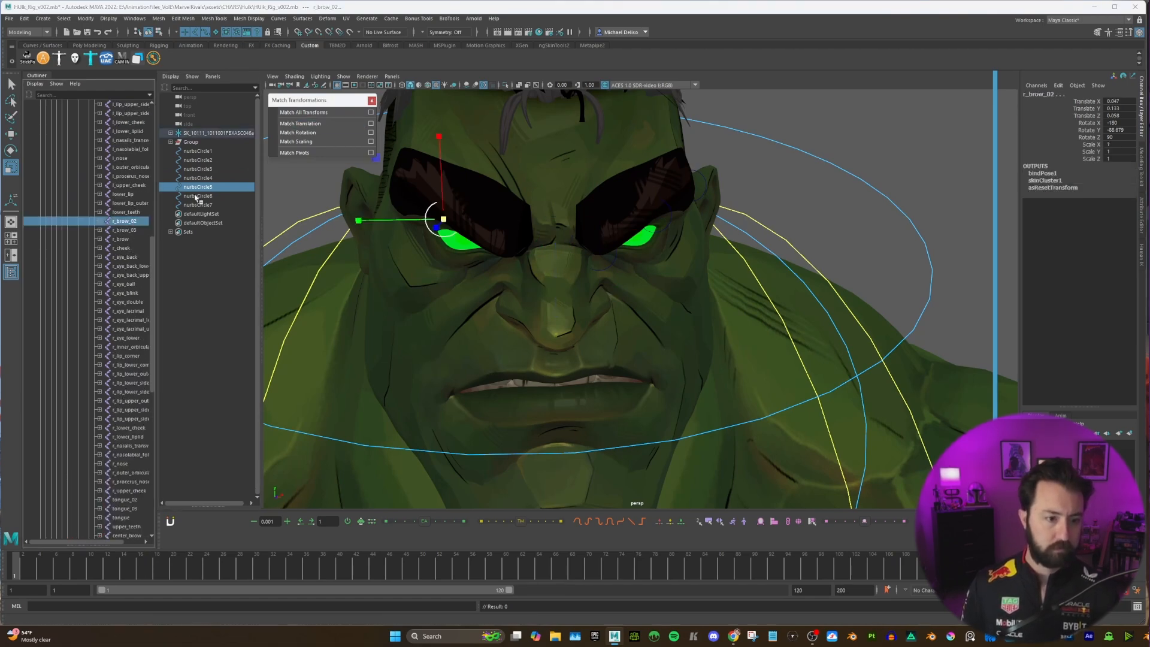
left_click(197, 196)
left_click(133, 230, "ctrl")
left_click(300, 123)
left_click(197, 205)
left_click(122, 239, "ctrl")
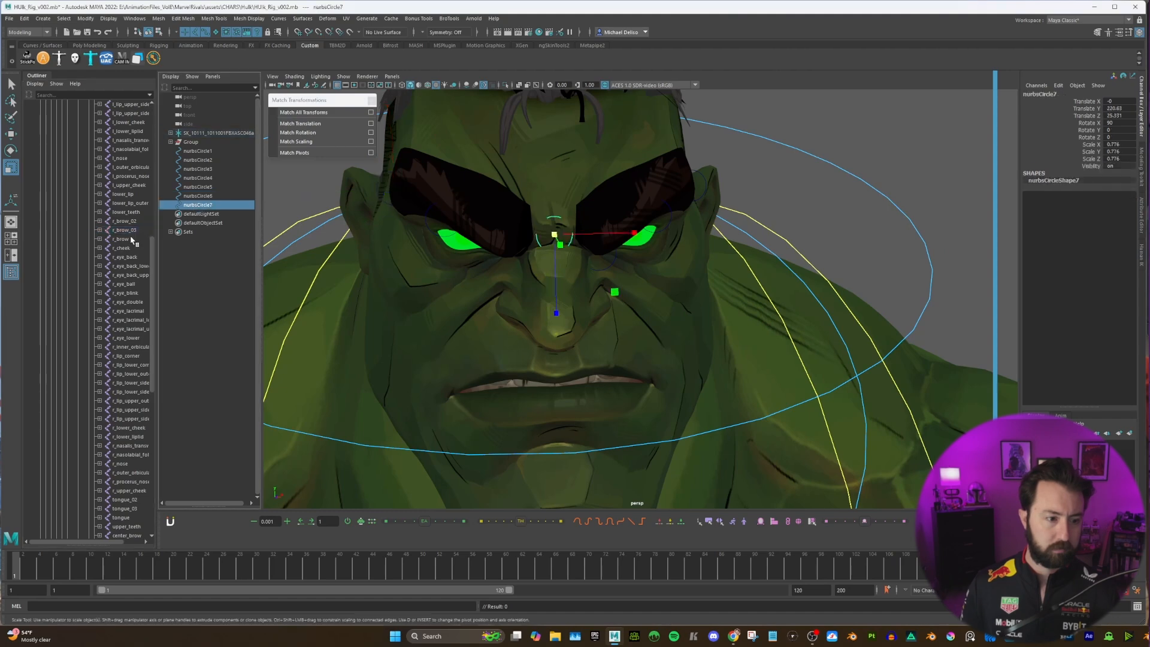
left_click(300, 123)
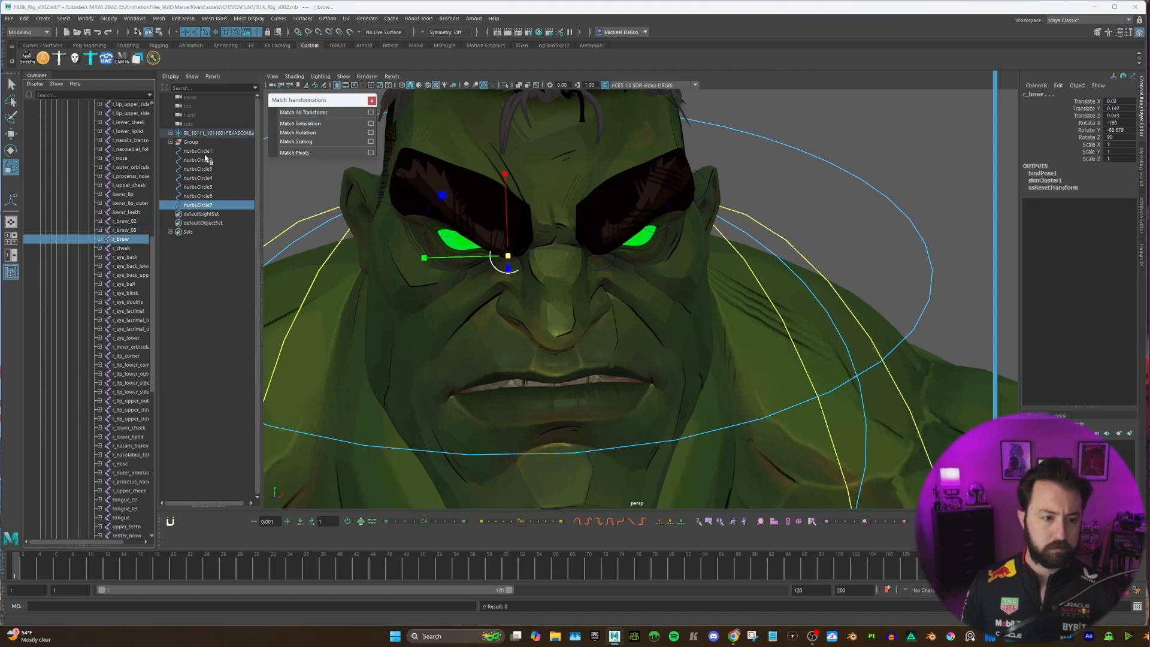
Step: Select all seven brow circles and isolate them in the perspective view
left_click_drag(207, 151, 207, 205)
key("r")
key("f")
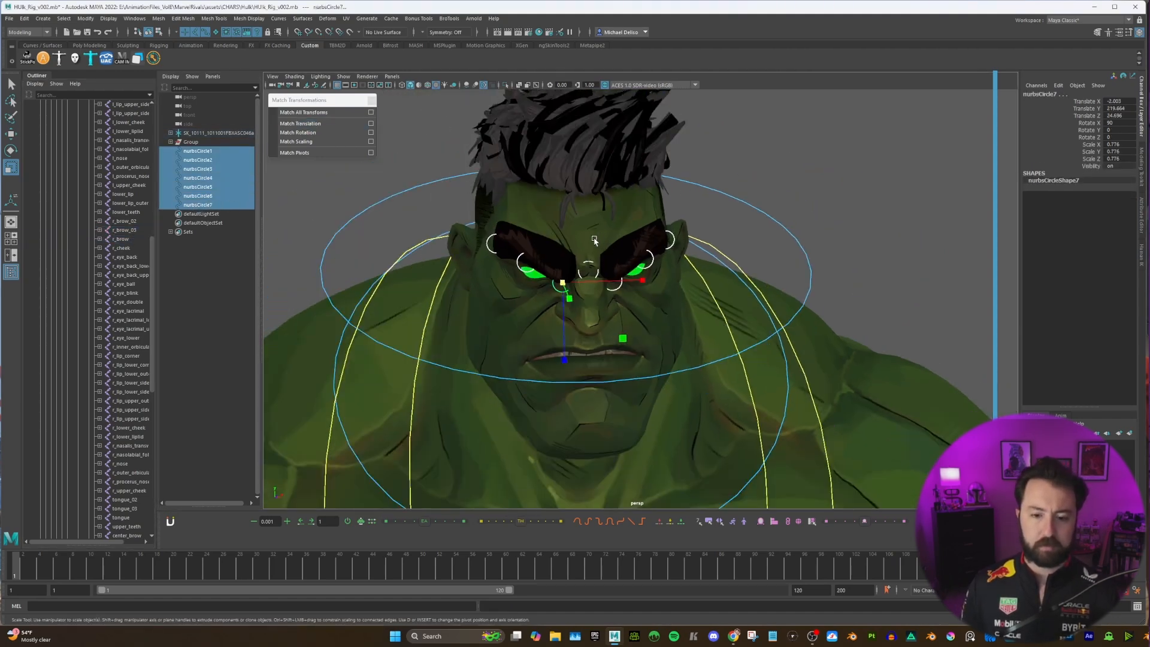
key("ctrl+1")
right_click_drag(584, 247, 525, 243)
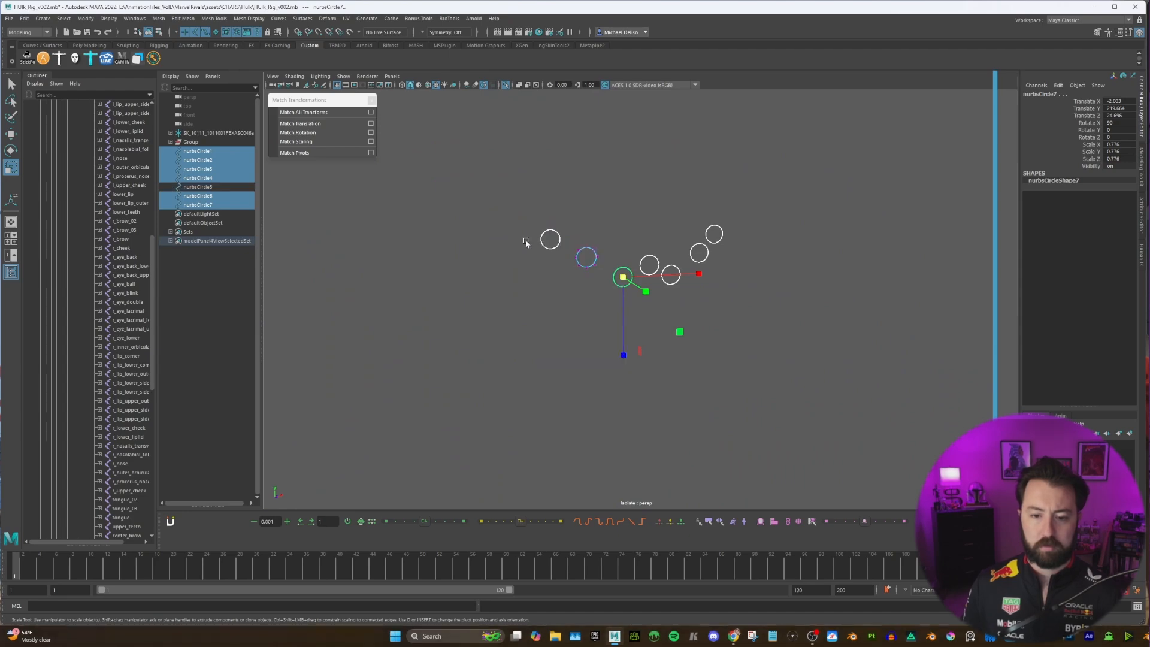
key("ctrl+z")
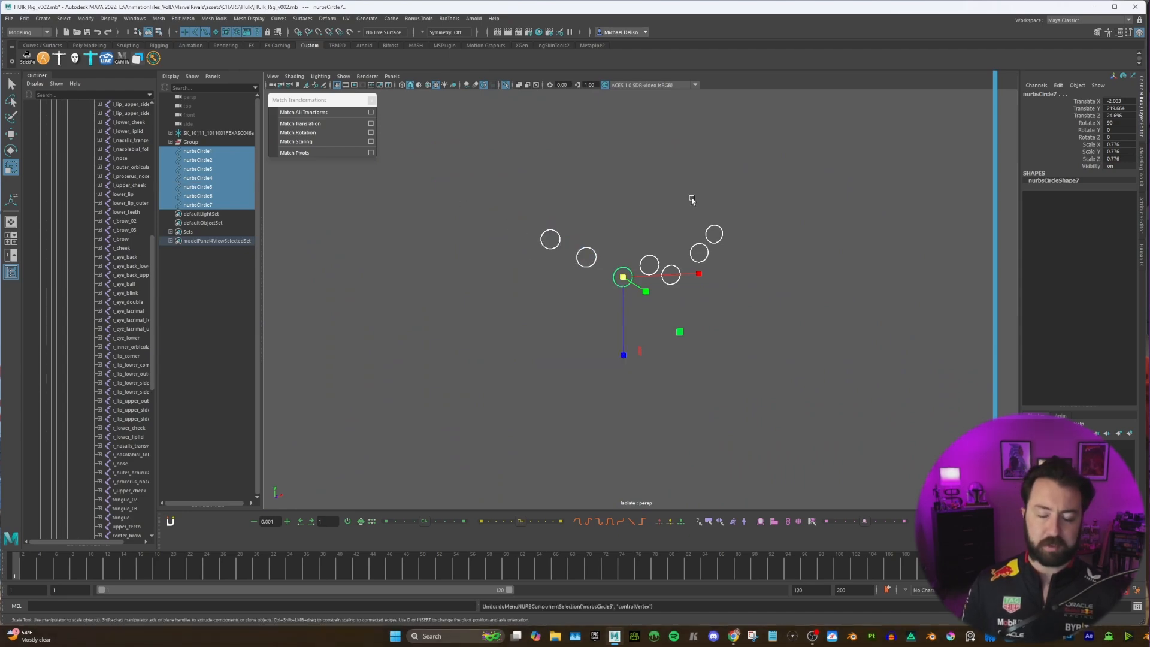
Step: Select all control vertices of the seven brow circles and turn off isolation to show the character again
left_click_drag(484, 169, 503, 191)
key("F8")
key("ctrl+1")
left_click_drag(717, 299, 817, 306, "alt")
middle_click_drag(816, 306, 504, 299, "alt")
right_click_drag(503, 299, 719, 299, "alt")
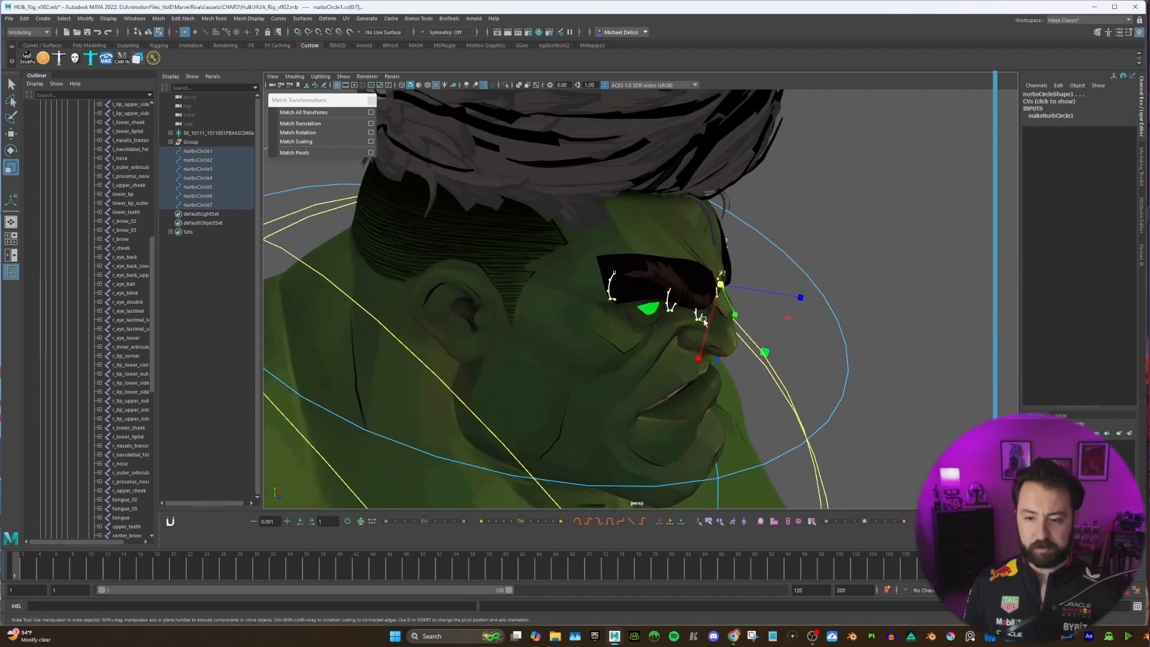
Step: Move the control vertices of all seven brow circles forward, clear of the face
key("w")
left_click_drag(690, 275, 596, 230)
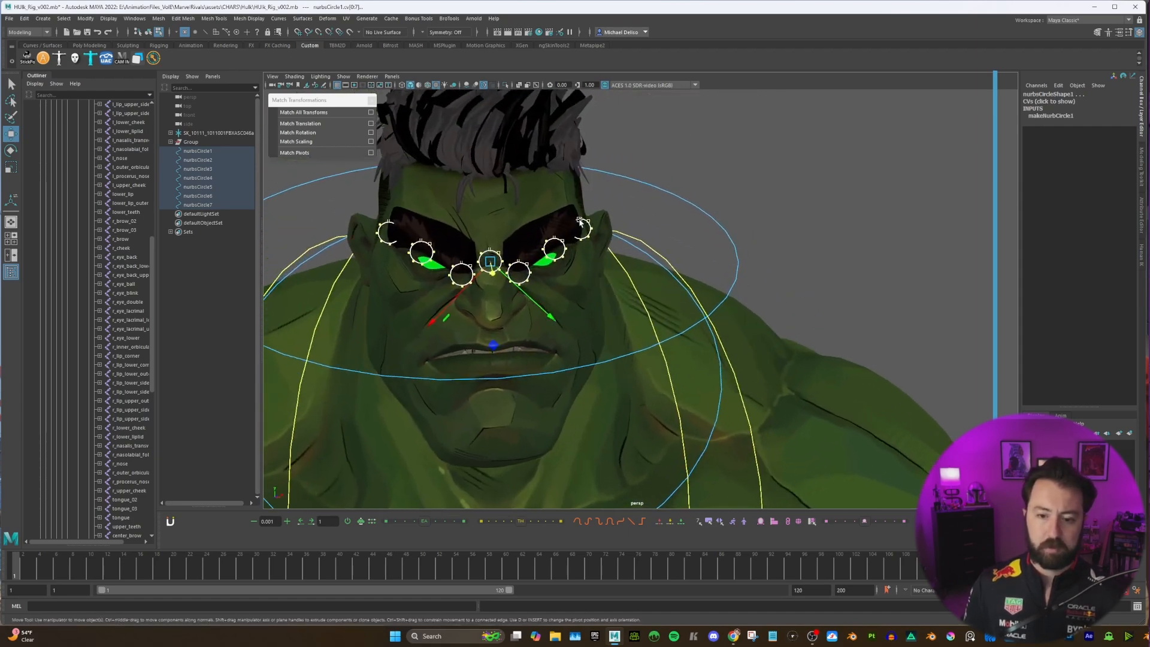
right_click_drag(599, 226, 599, 216)
Step: Move the control vertices of the two outermost brow circles, nurbsCircle3 and nurbsCircle6, further forward off the face
left_click(590, 224)
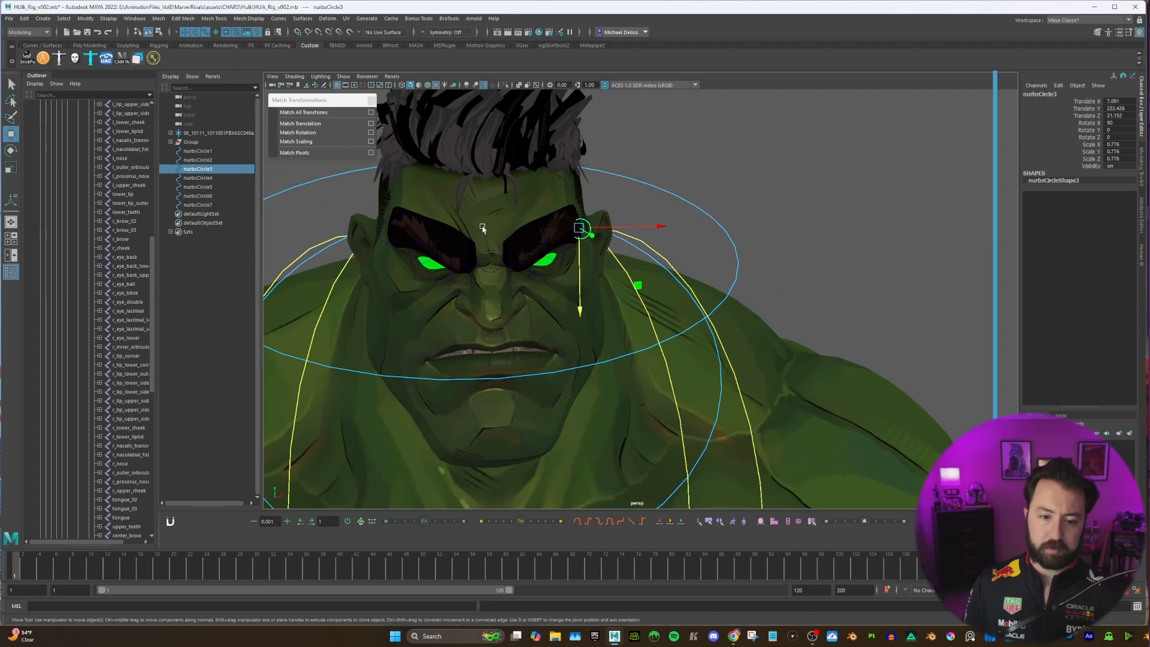
left_click(388, 228, "shift")
key("ctrl+1")
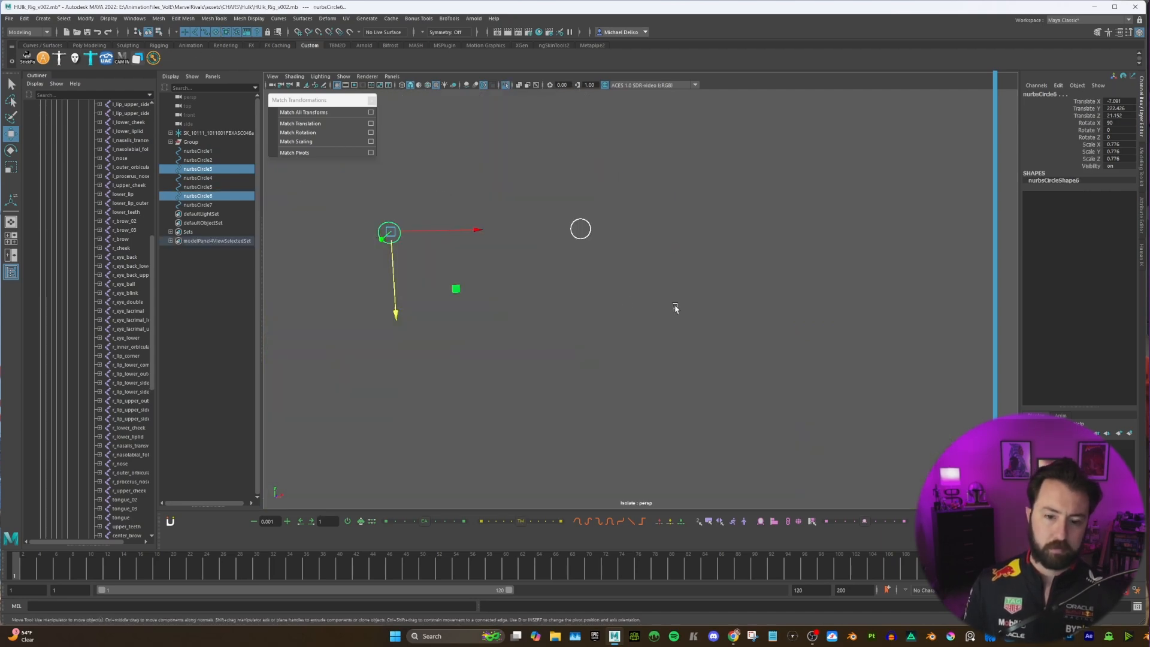
left_click(159, 31)
left_click_drag(684, 317, 290, 159)
key("ctrl+1")
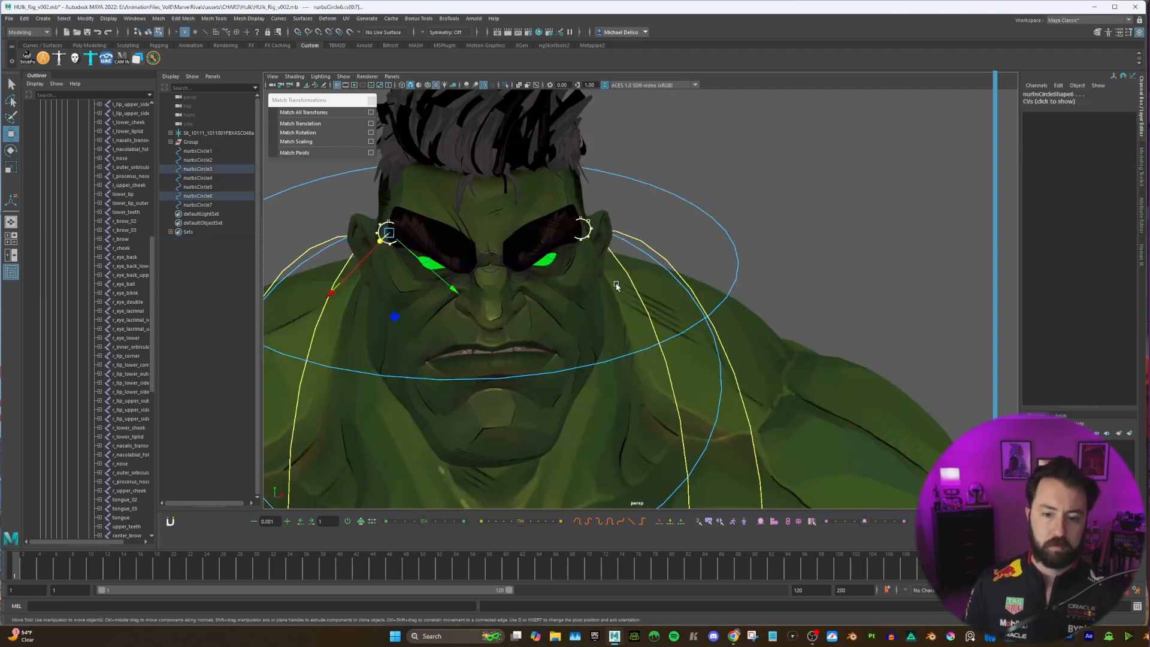
left_click_drag(616, 286, 792, 293, "alt")
left_click_drag(804, 298, 611, 236, "alt")
right_click_drag(657, 179, 698, 159)
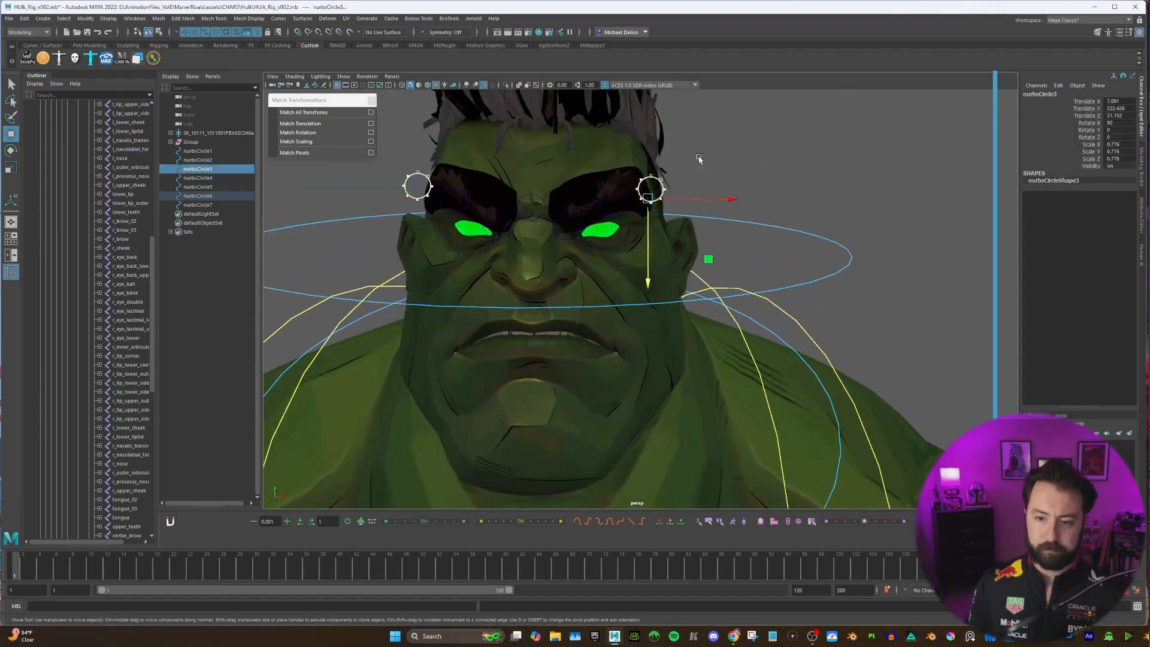
left_click(698, 159)
middle_click_drag(689, 193, 719, 210, "alt")
Step: Put nurbsCircle1 through nurbsCircle7 on a new display layer and set the layer colour to yellow
left_click_drag(200, 153, 204, 205)
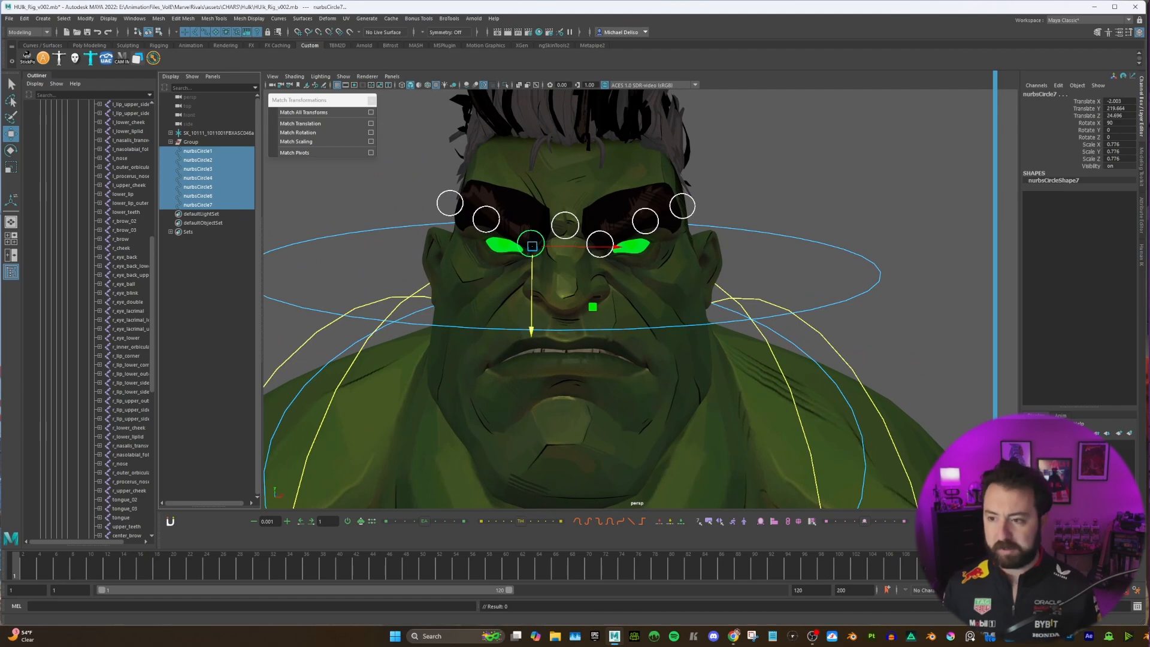
left_click(1132, 437)
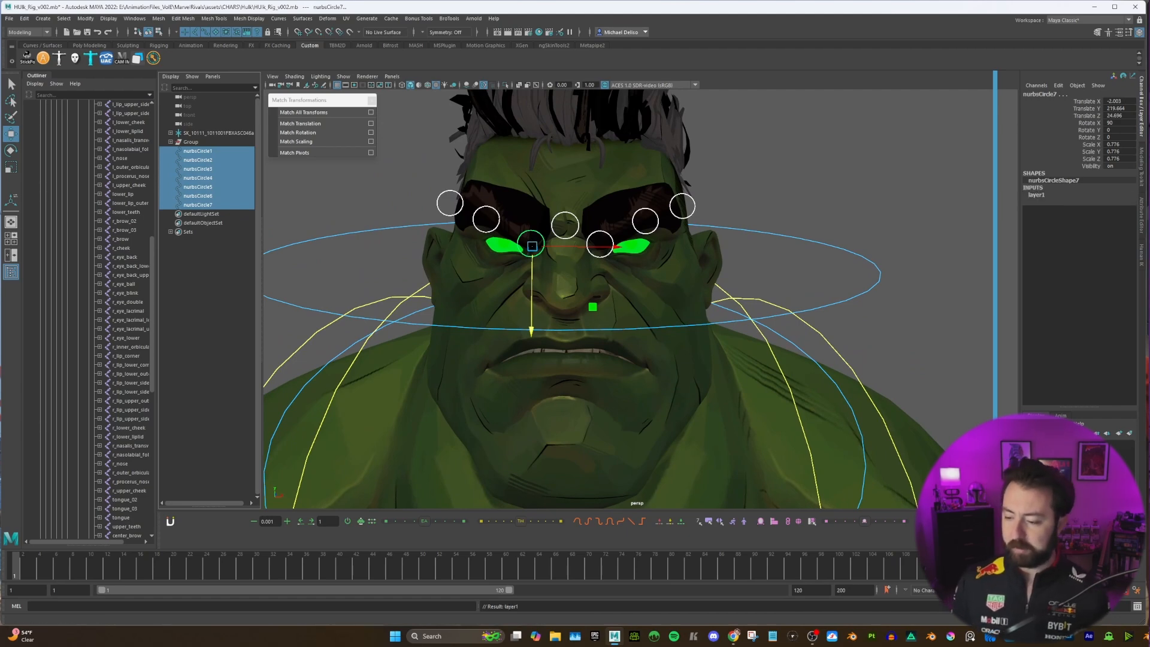
double_click(1078, 445)
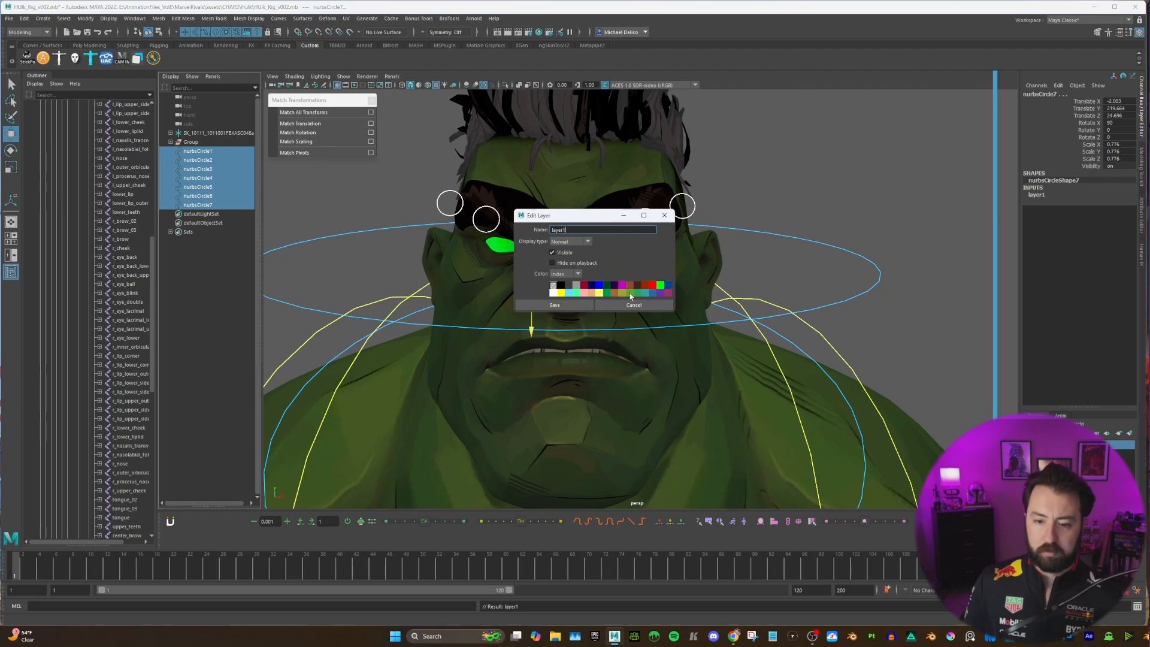
left_click(563, 306)
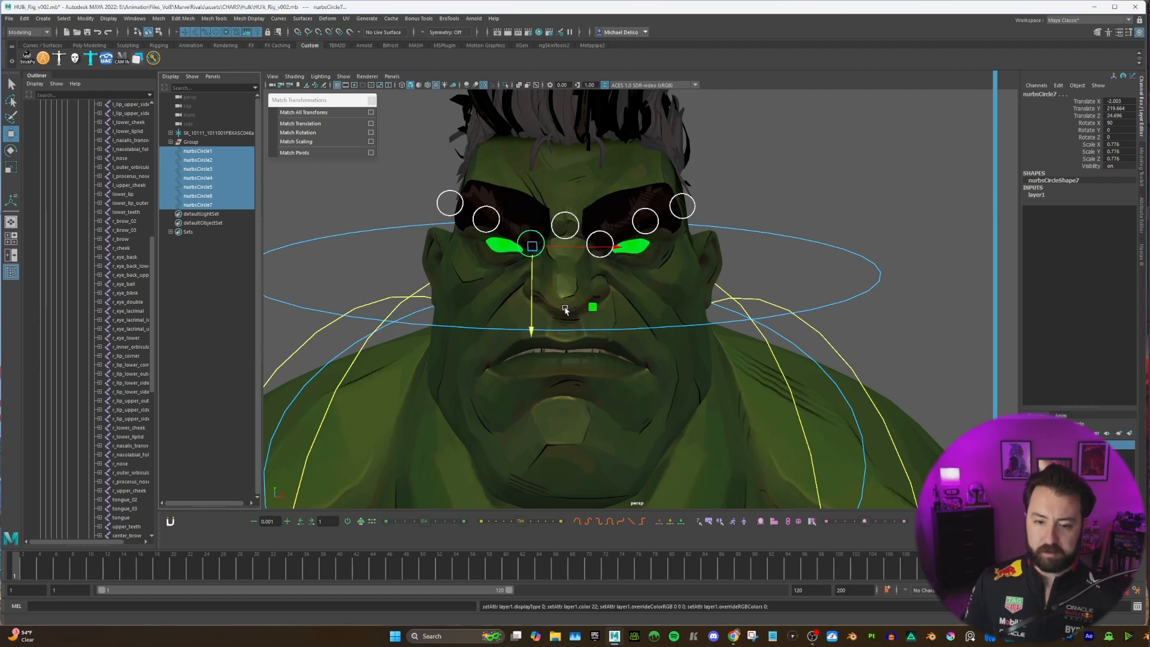
left_click(751, 197)
middle_click_drag(776, 209, 775, 224, "alt")
left_click_drag(775, 223, 778, 228, "alt")
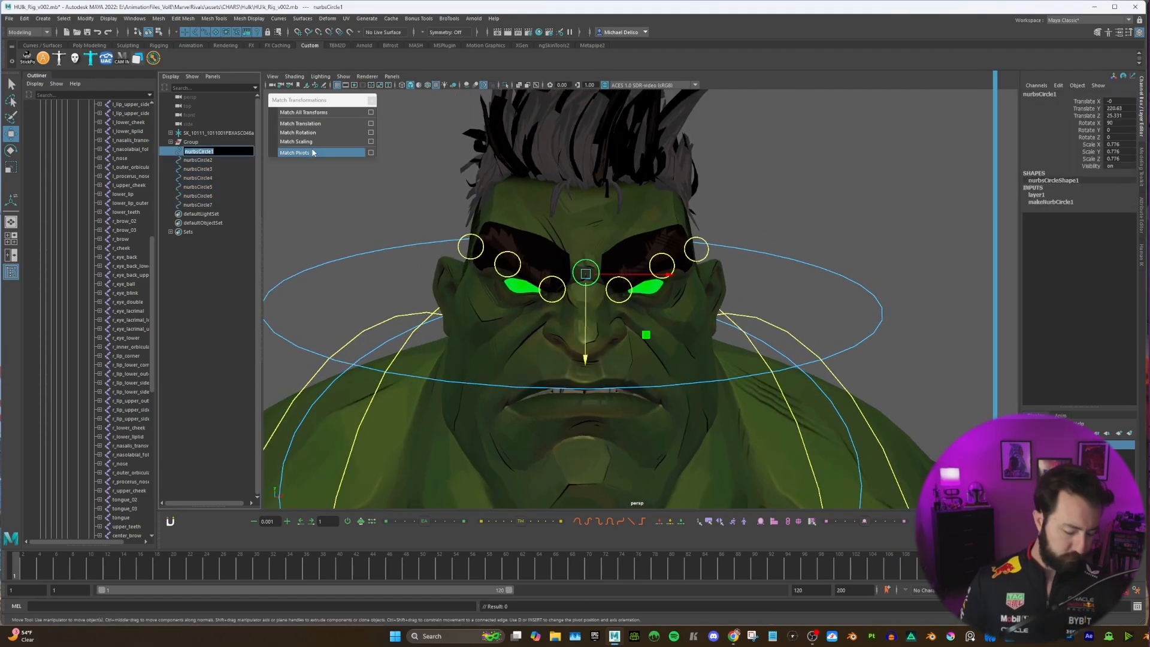
Step: Rename nurbsCircle1 as c_brow_CTRL and nurbsCircle4 as l_brow01_CTRL
type("ce")
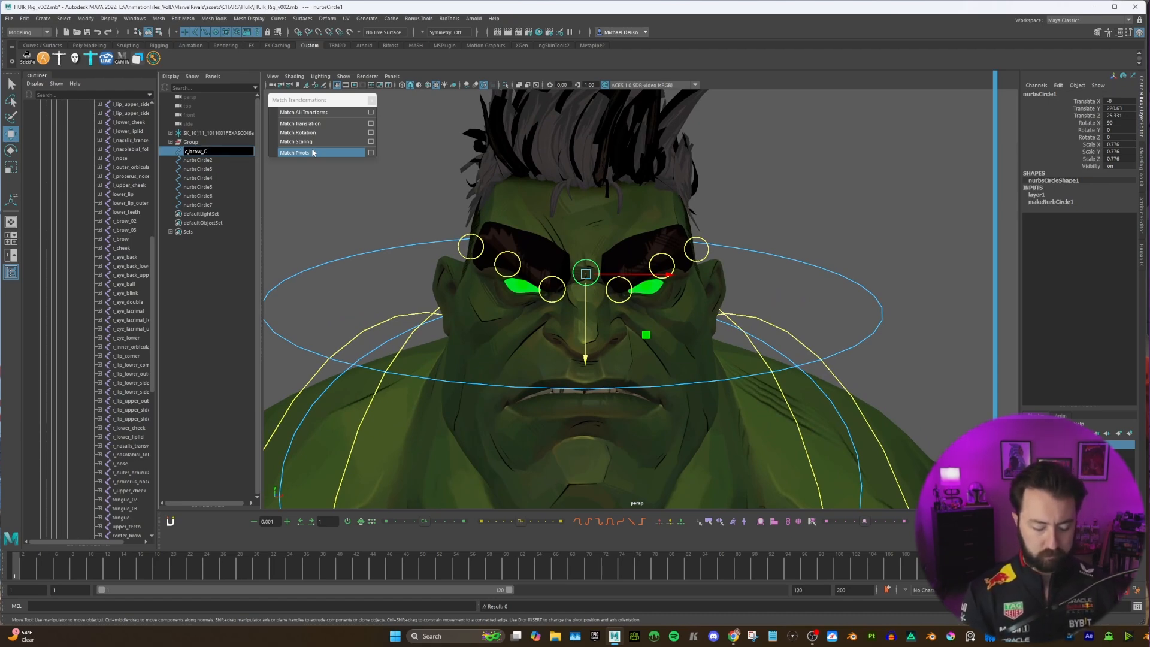
left_click(211, 161)
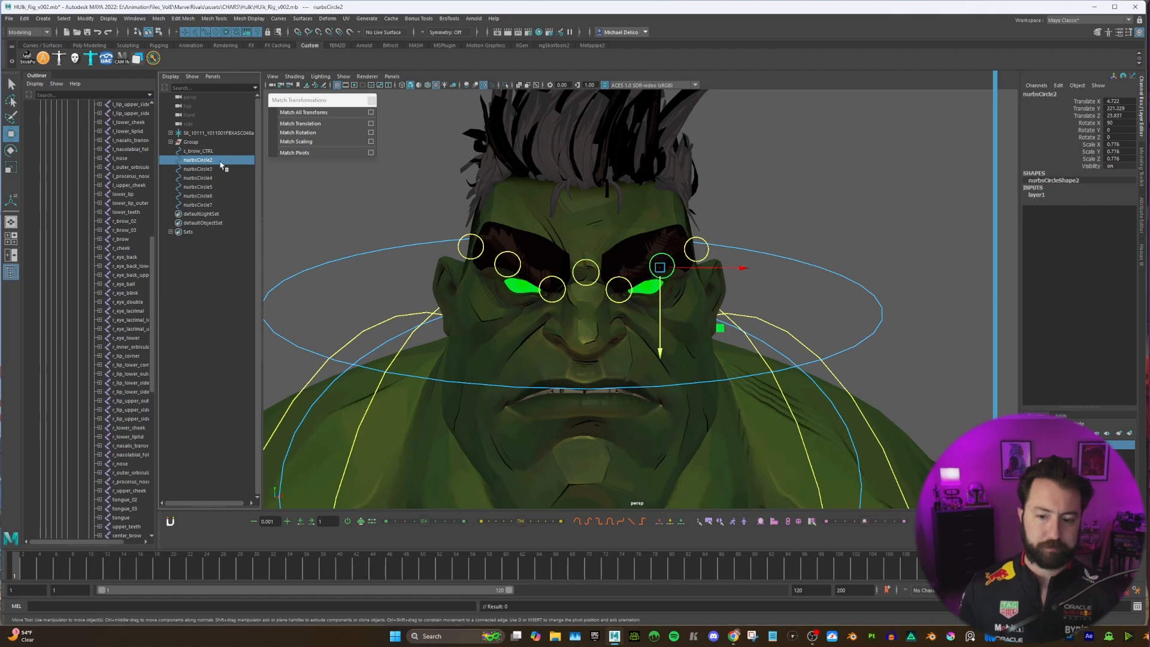
left_click(202, 169)
double_click(204, 179)
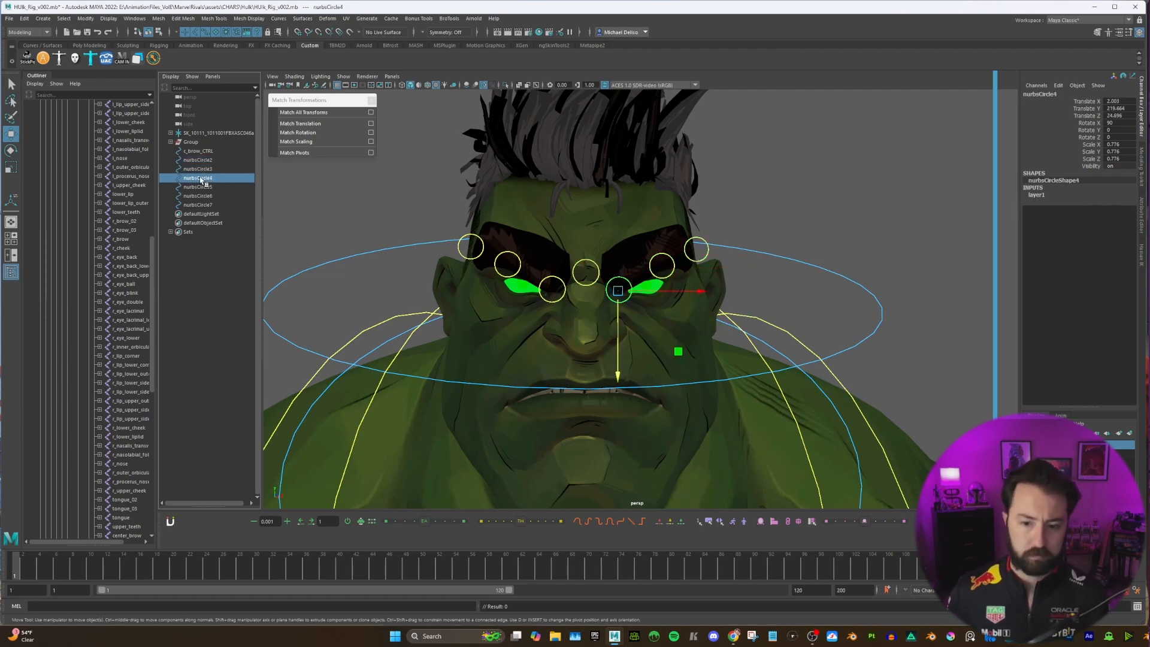
type("l_brow01_CTRL")
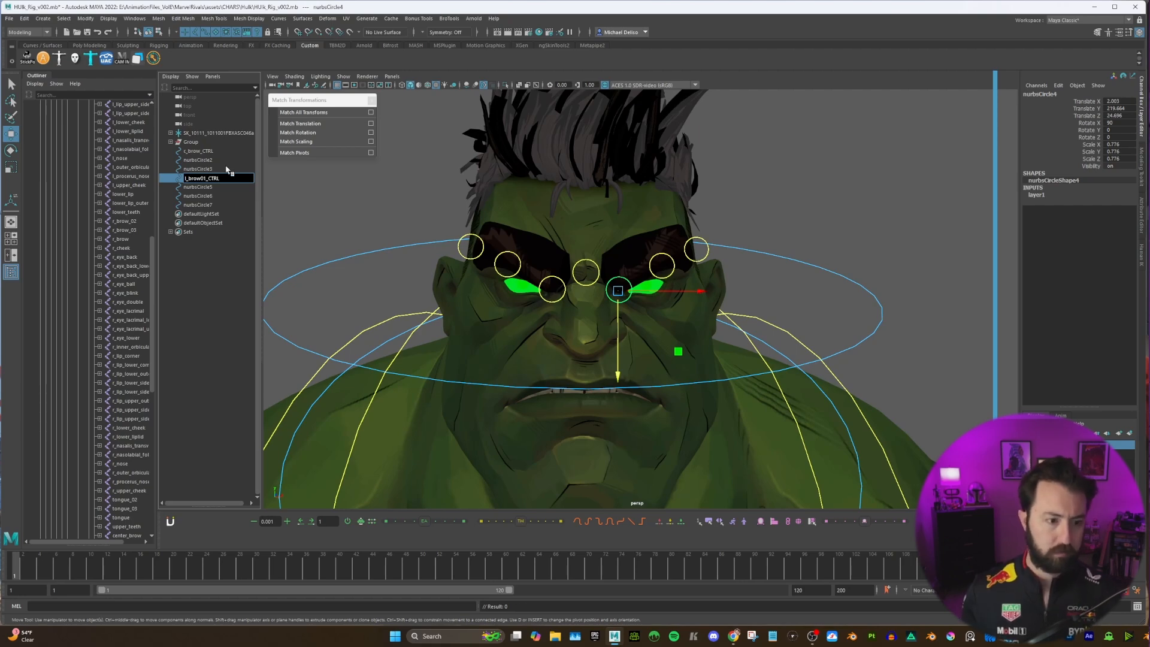
key("Return")
scroll(114, 231, "up", 8)
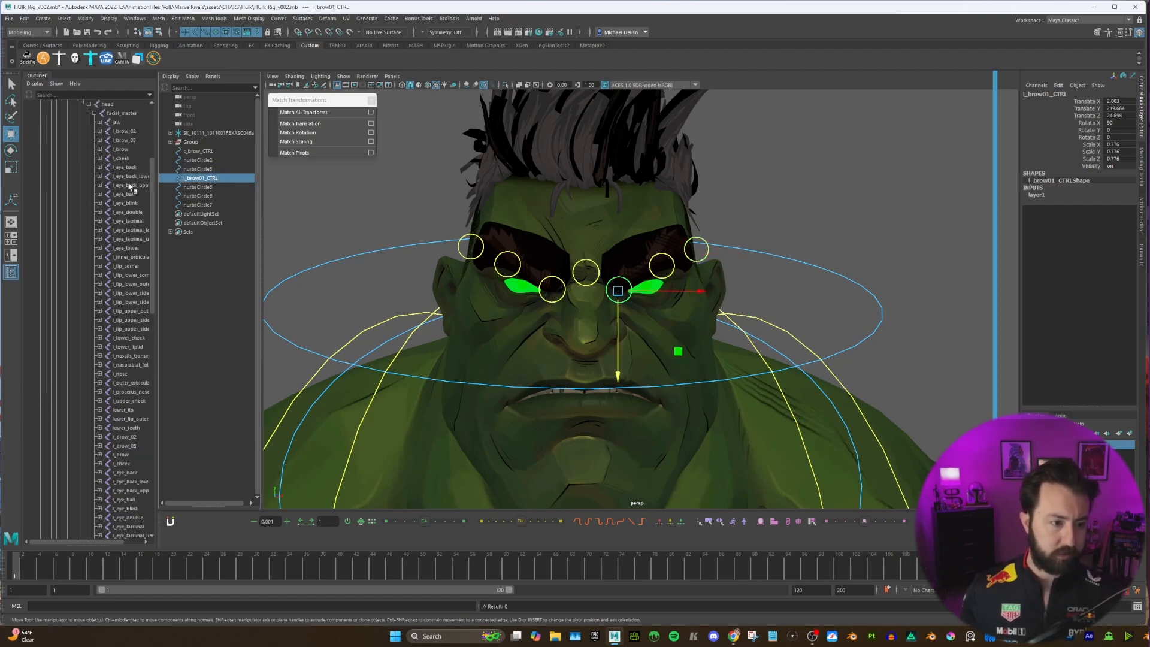
left_click(121, 149)
left_click(208, 178)
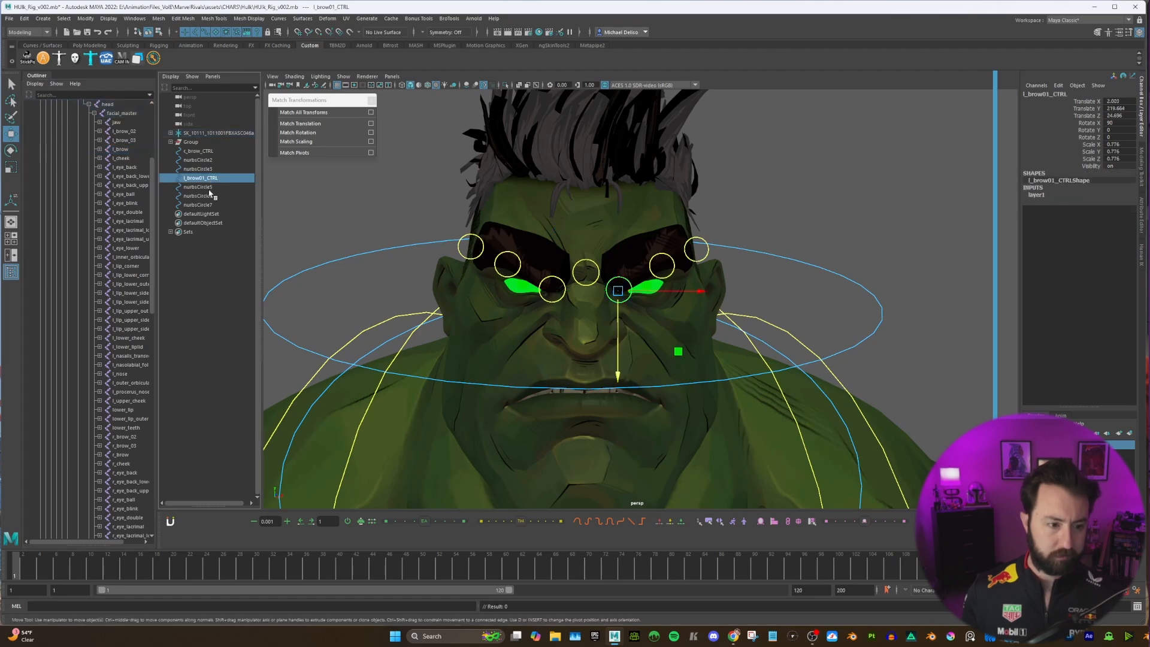
Step: Rename nurbsCircle2 as l_brow02_CTRL and nurbsCircle3 as l_brow03_CTRL, reusing the copied l_brow01_CTRL name
double_click(210, 178)
key("ctrl+c")
left_click(199, 187)
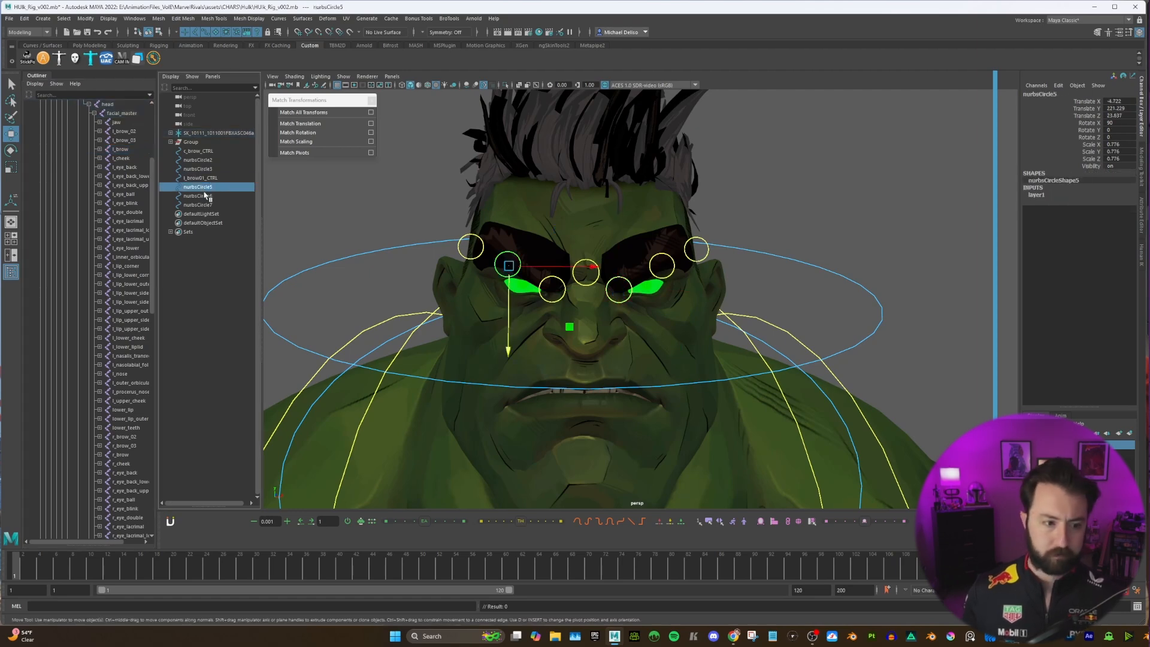
left_click(198, 168)
left_click(198, 160)
double_click(203, 160)
key("ctrl+v")
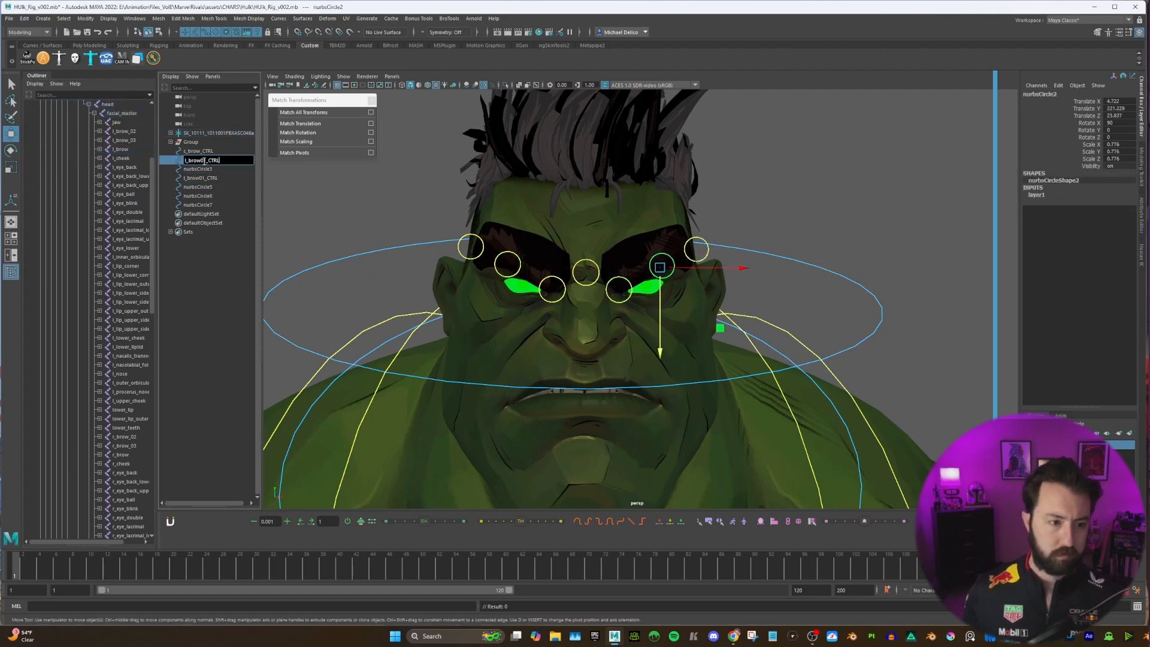
left_click(197, 169)
double_click(204, 169)
key("ctrl+v")
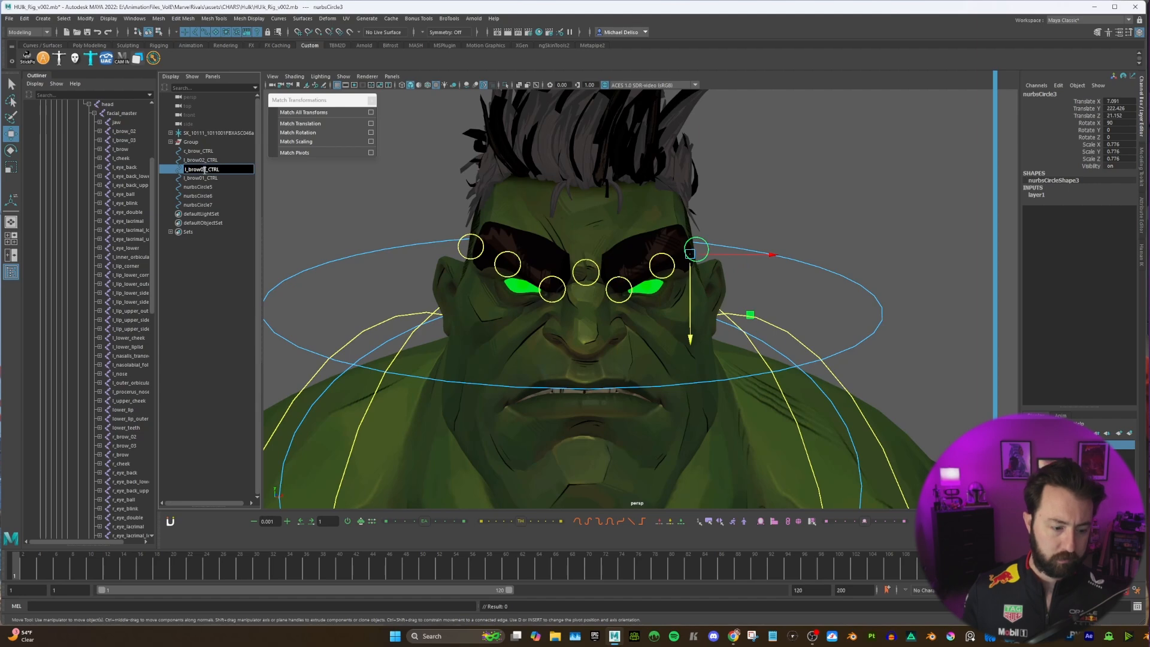
left_click(205, 179)
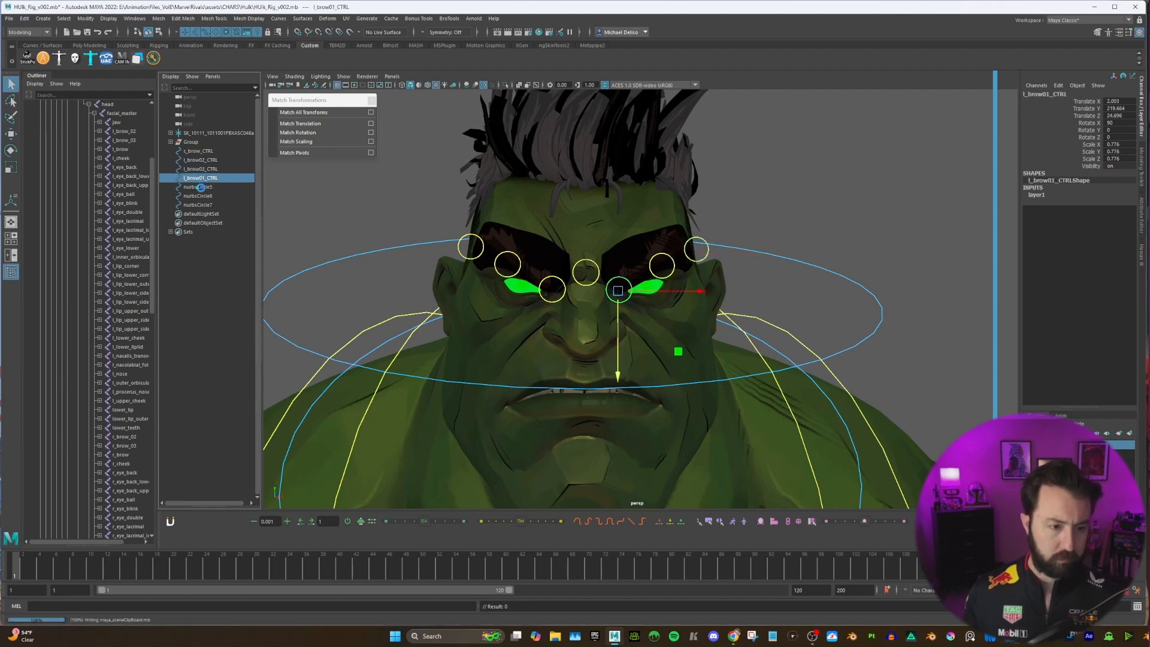
Step: Rename nurbsCircle5 as r_brow02_CTRL and nurbsCircle6 as r_brow03_CTRL
double_click(202, 186)
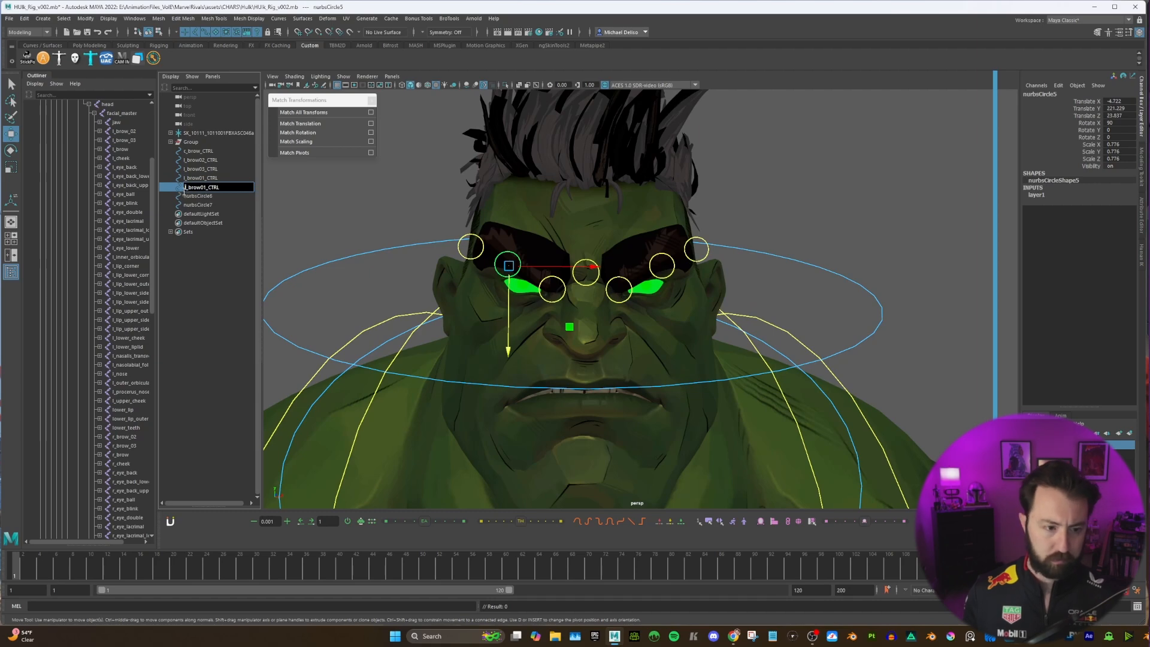
type("R")
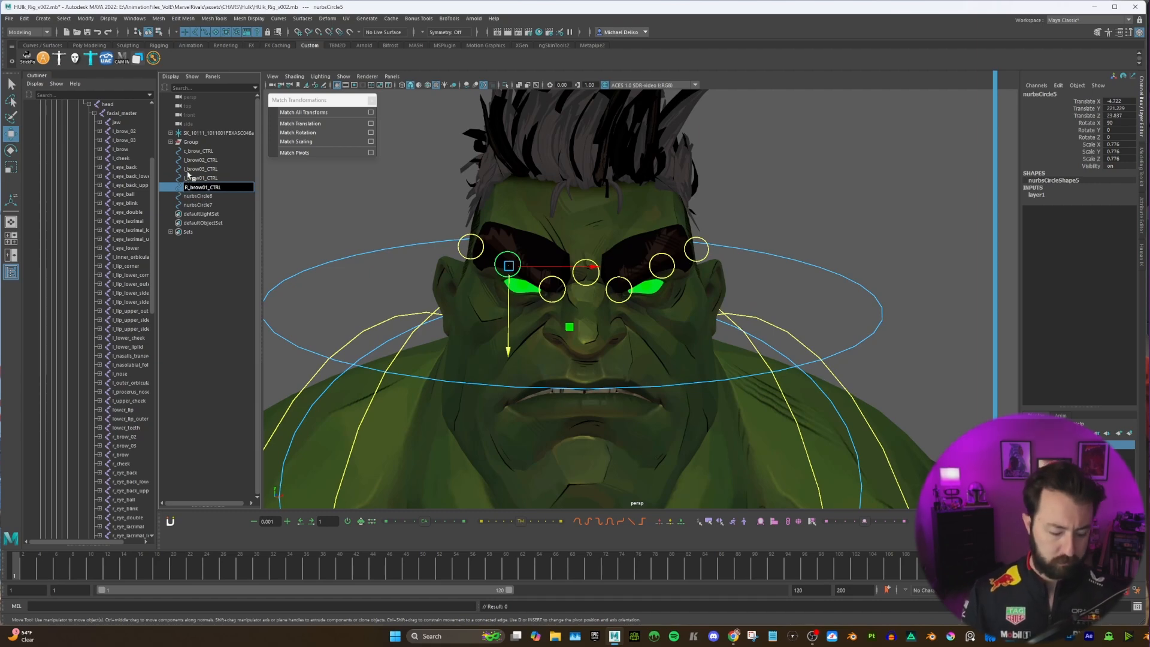
type("2")
key("Return")
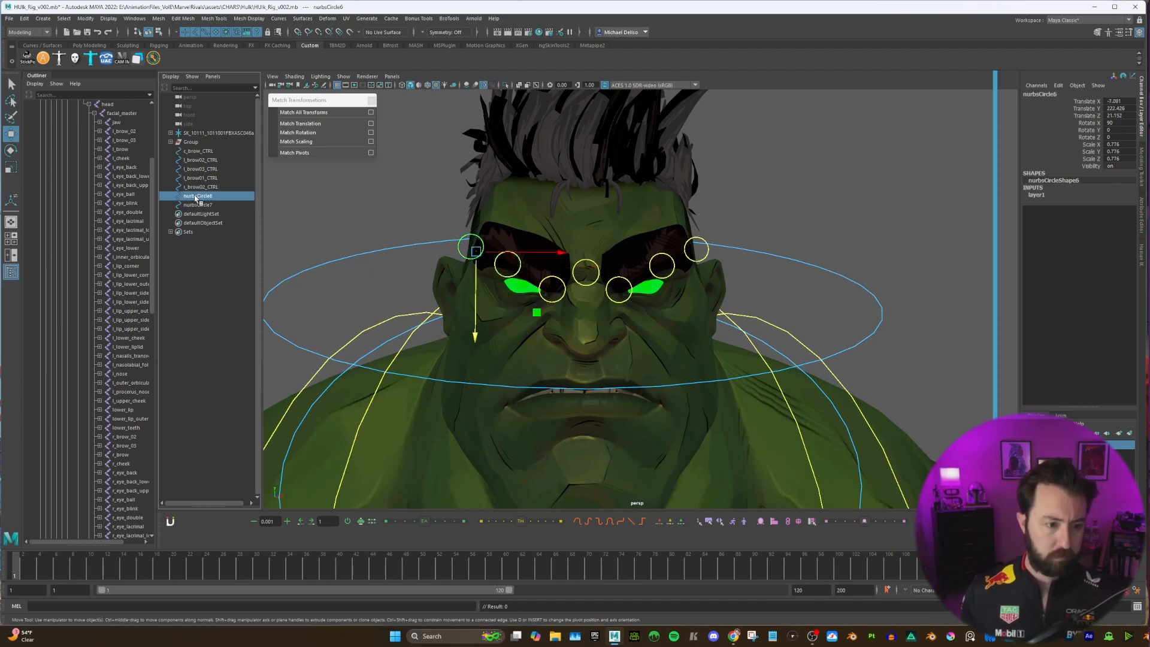
double_click(207, 188)
key("ctrl+c")
double_click(203, 197)
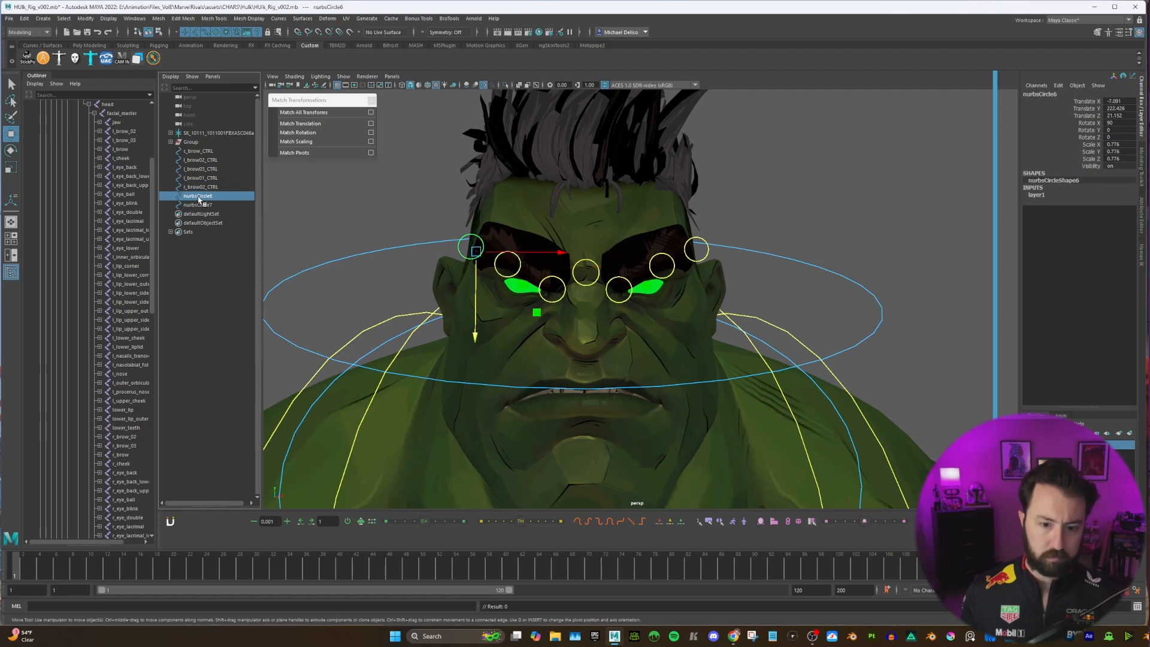
key("ctrl+v")
type("3")
key("Return")
Step: Rename nurbsCircle7 as r_brow01_CTRL and save the scene
double_click(204, 205)
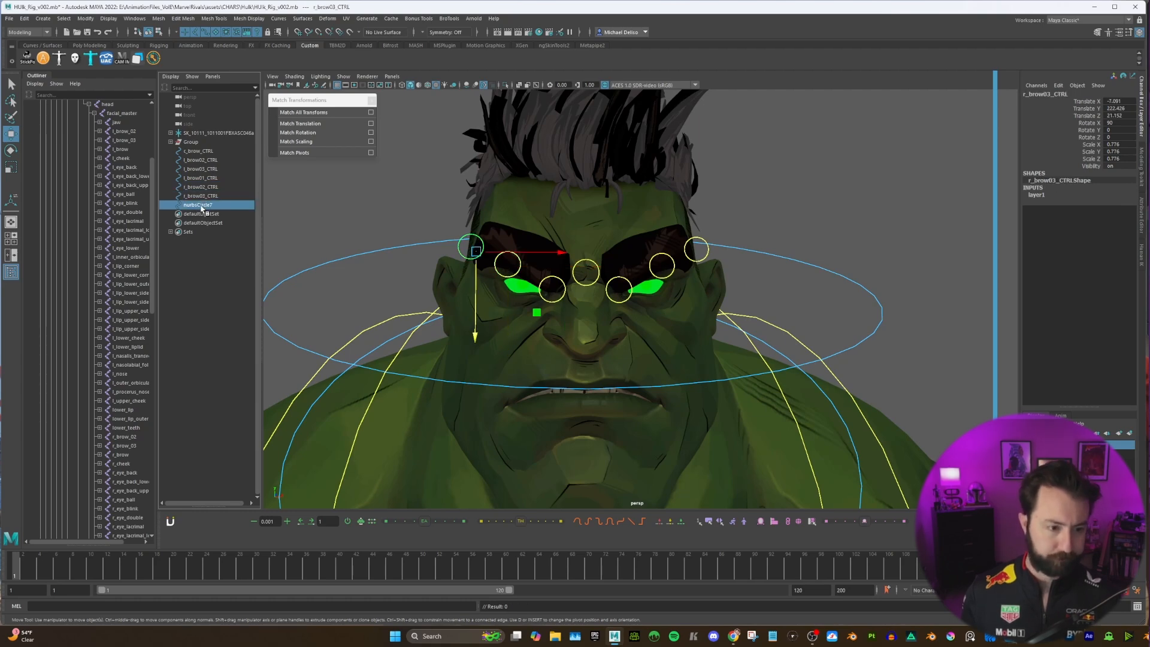
key("ctrl+v")
type("1")
key("Return")
left_click(326, 187)
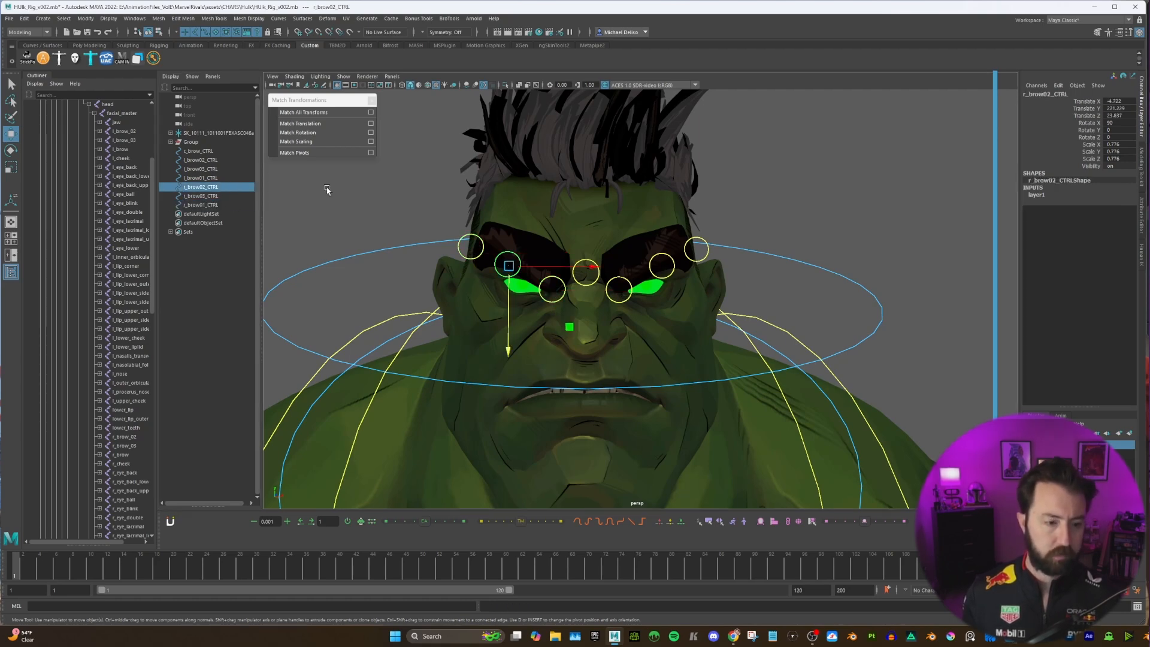
key("ctrl+s")
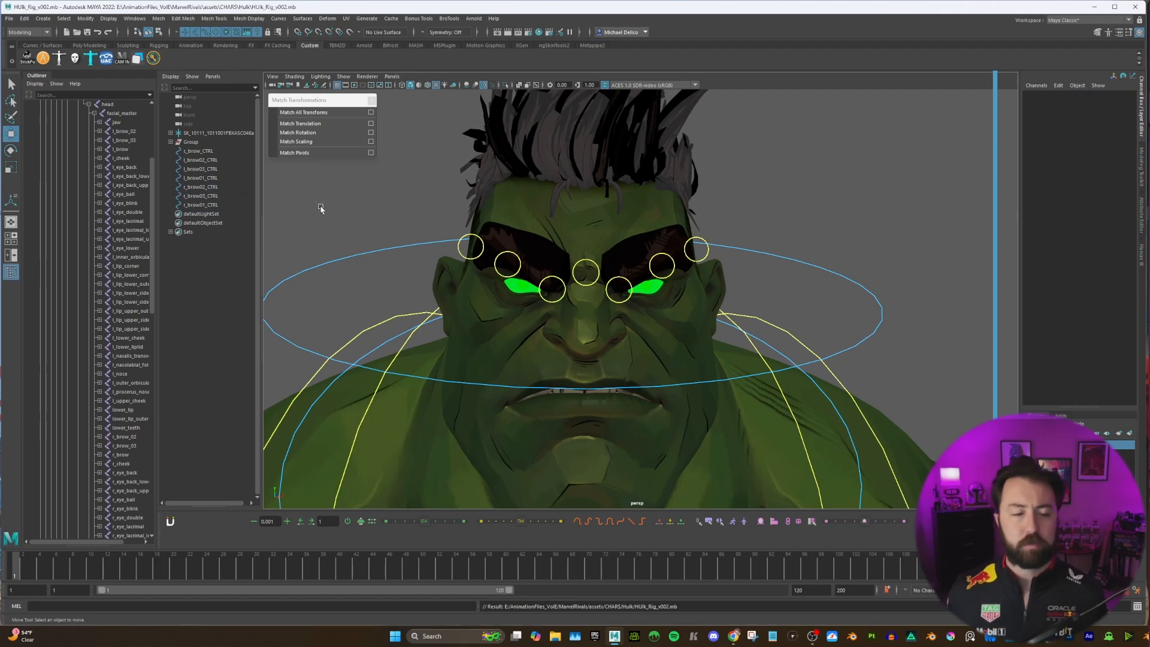
Step: Freeze the transformations of all seven brow controls
left_click_drag(204, 151, 220, 205)
left_click_drag(501, 214, 546, 288, "alt")
left_click(85, 18)
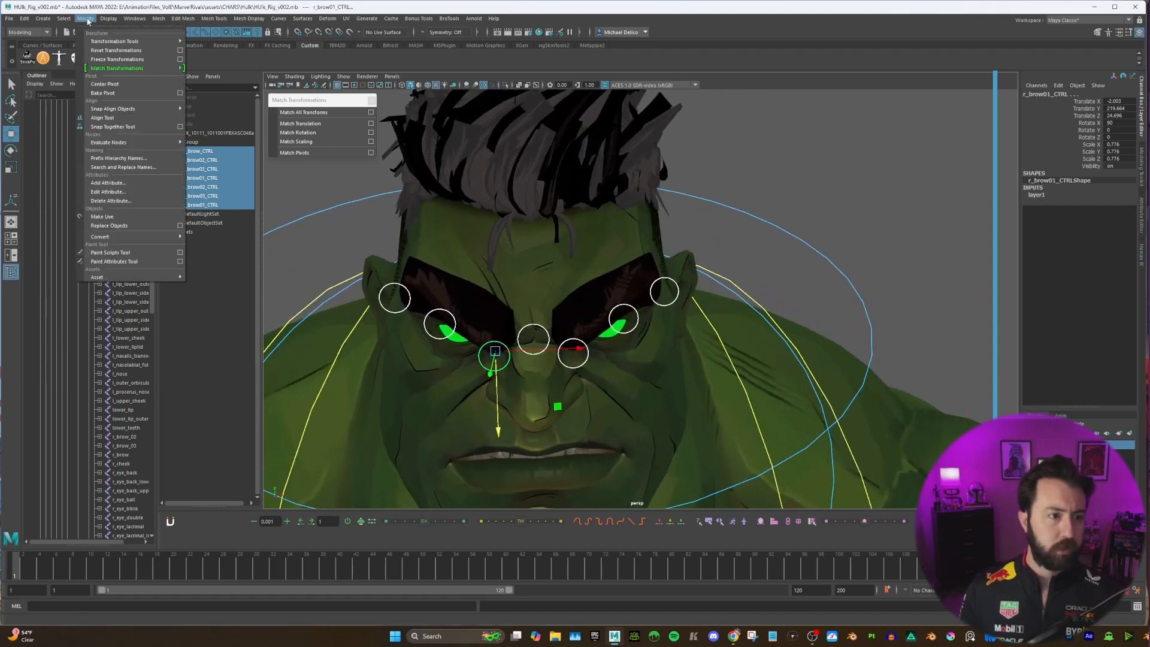
left_click(111, 59)
left_click_drag(575, 287, 601, 293, "alt")
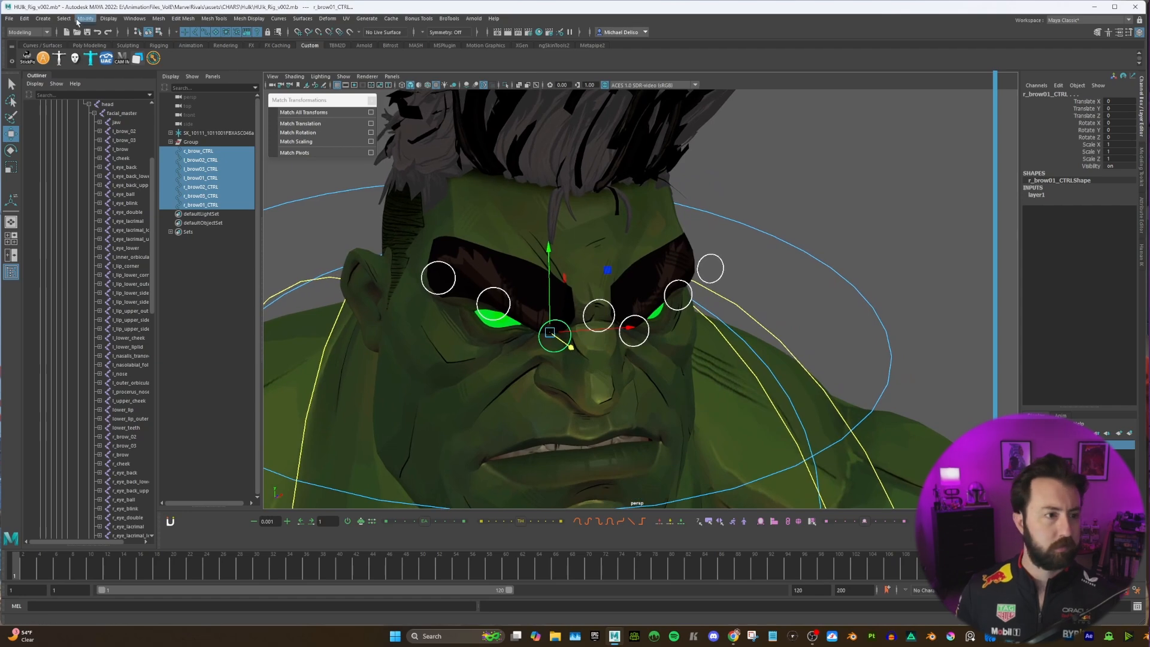
Step: Delete the construction history of all seven brow controls and clear the selection
left_click(25, 18)
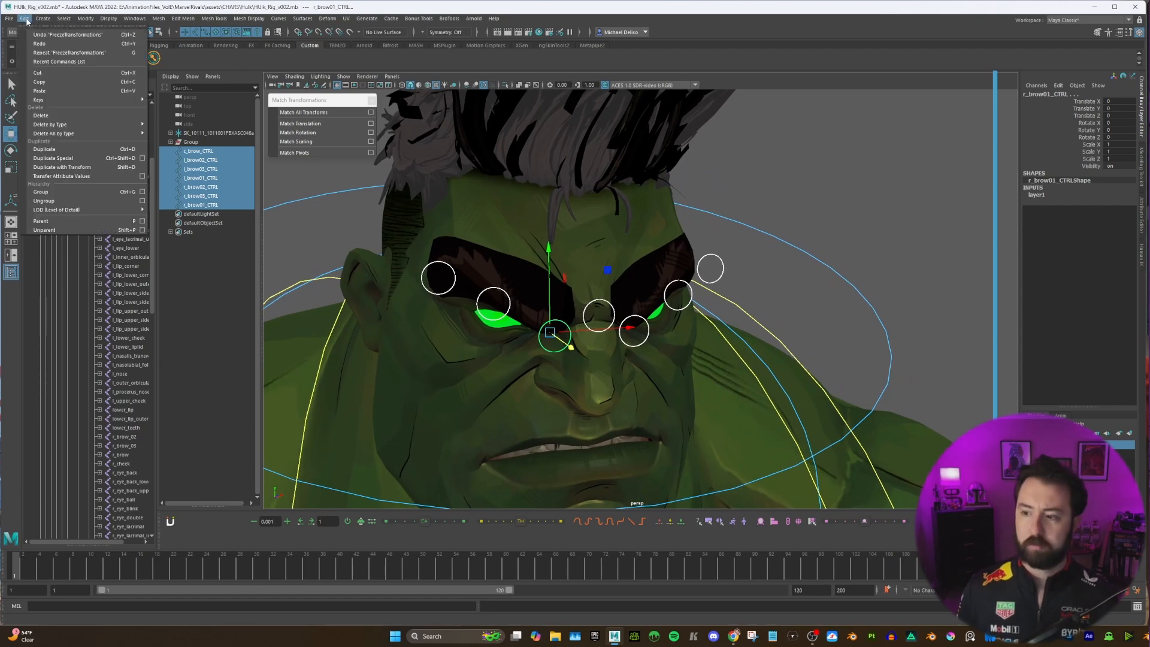
left_click(189, 129)
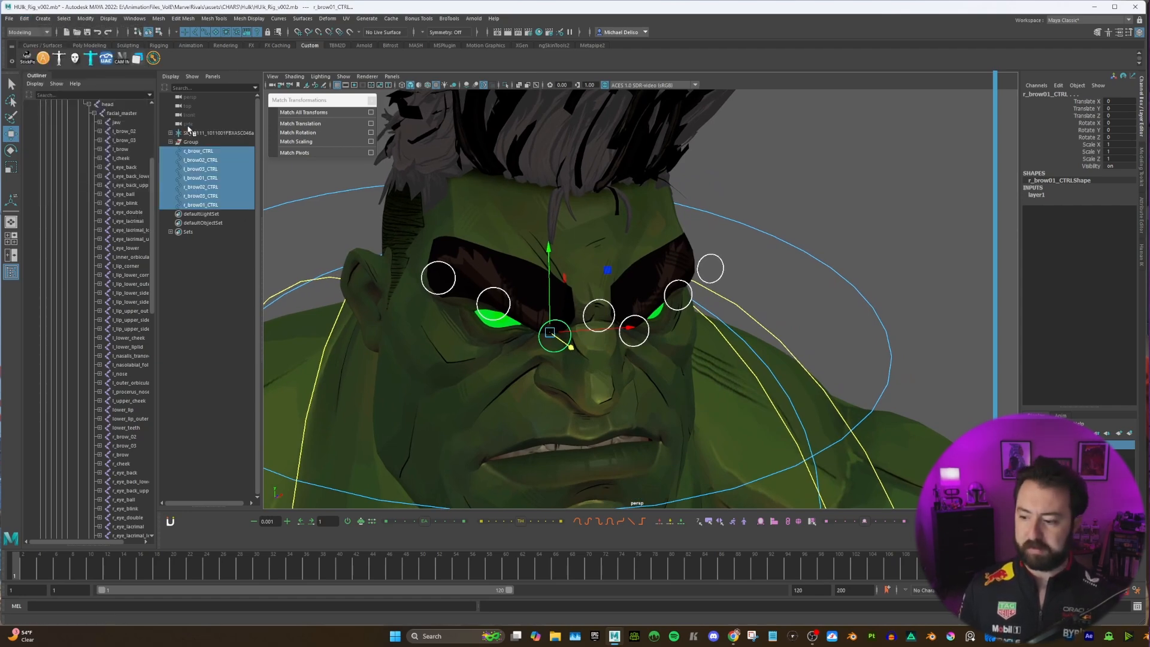
left_click(743, 150)
left_click_drag(743, 150, 655, 242, "alt")
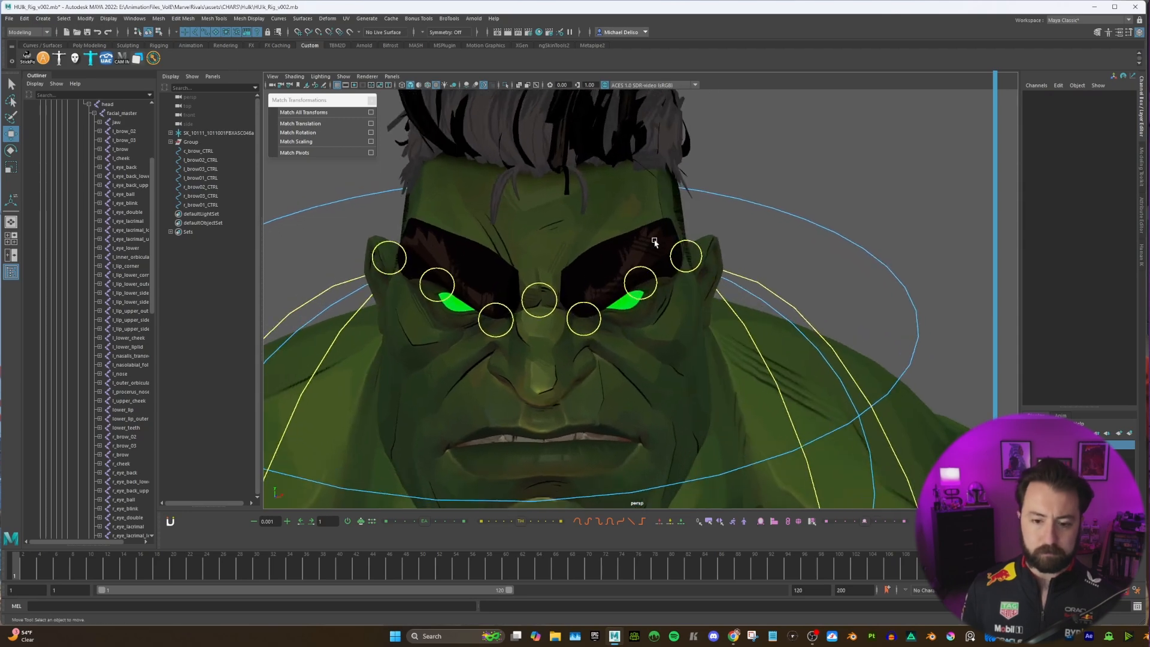
Step: Parent constrain the center_brow joint to c_brow_CTRL with Maintain offset on and all translate and rotate axes
left_click(197, 150)
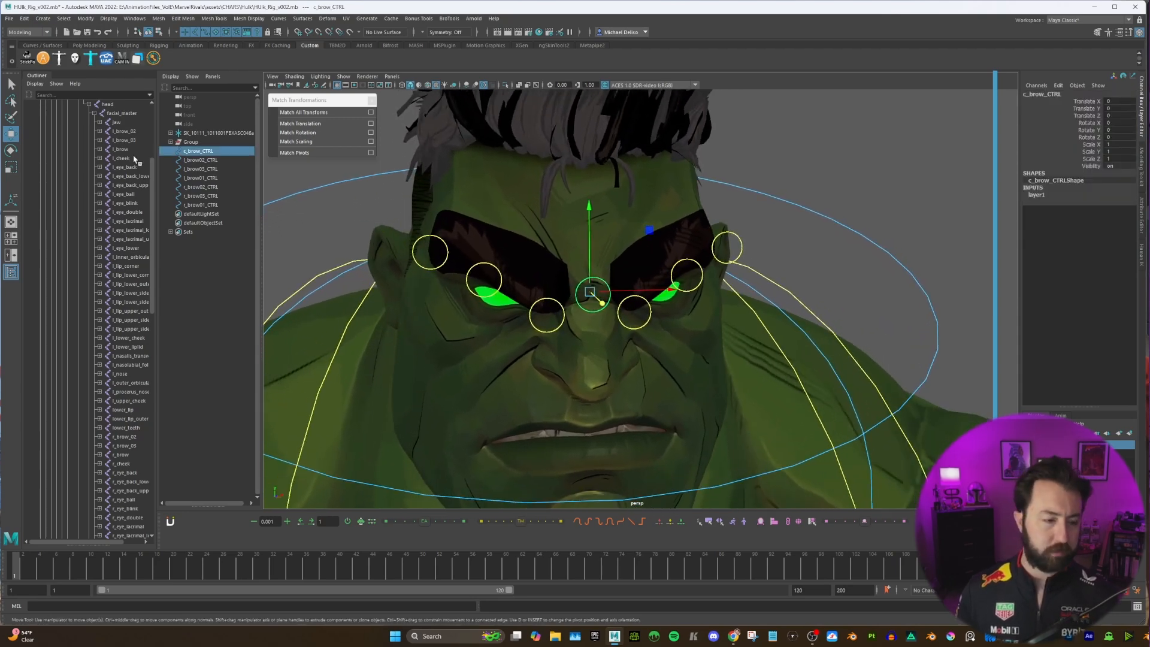
scroll(134, 160, "up", 2)
scroll(90, 310, "down", 10)
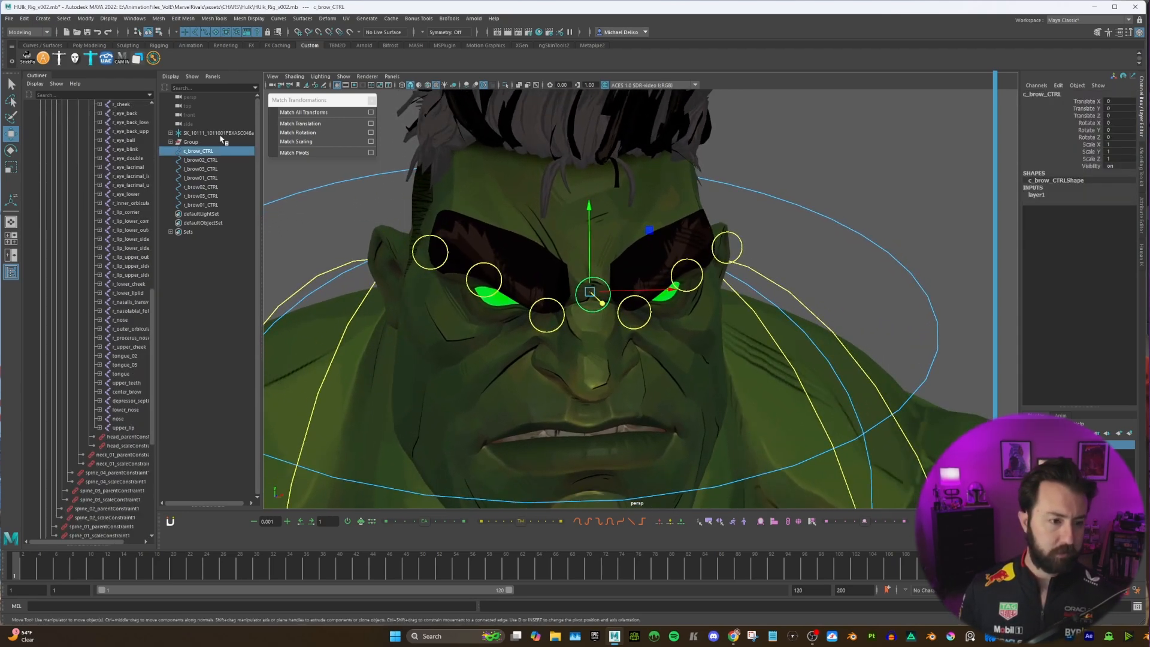
left_click(128, 393)
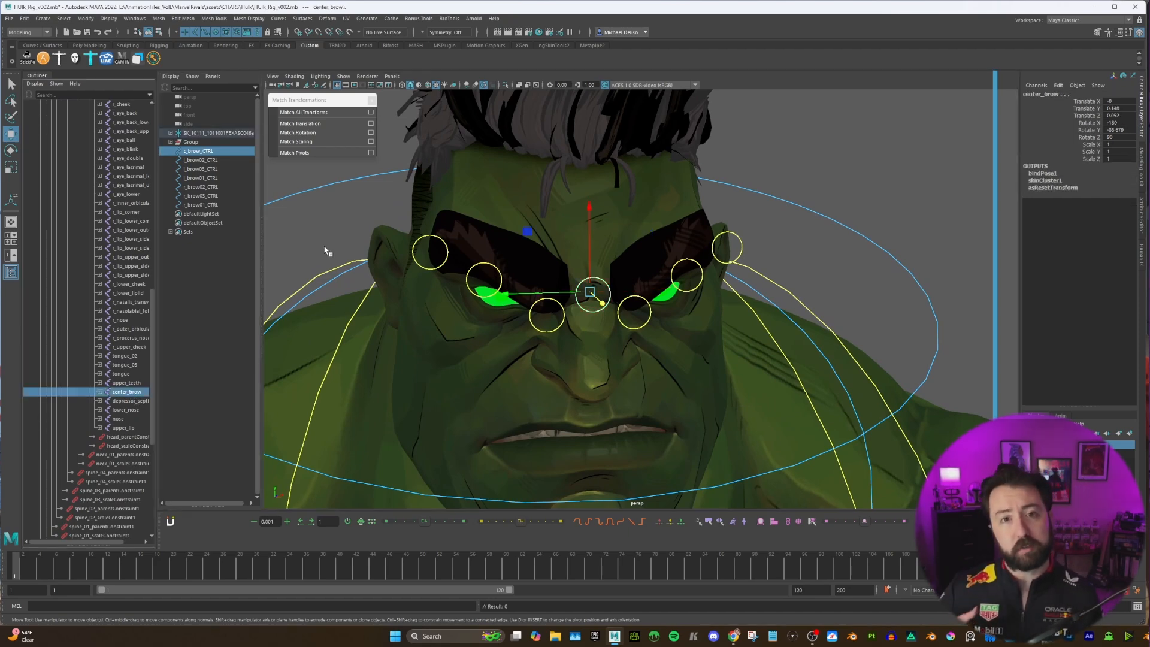
left_click(208, 153)
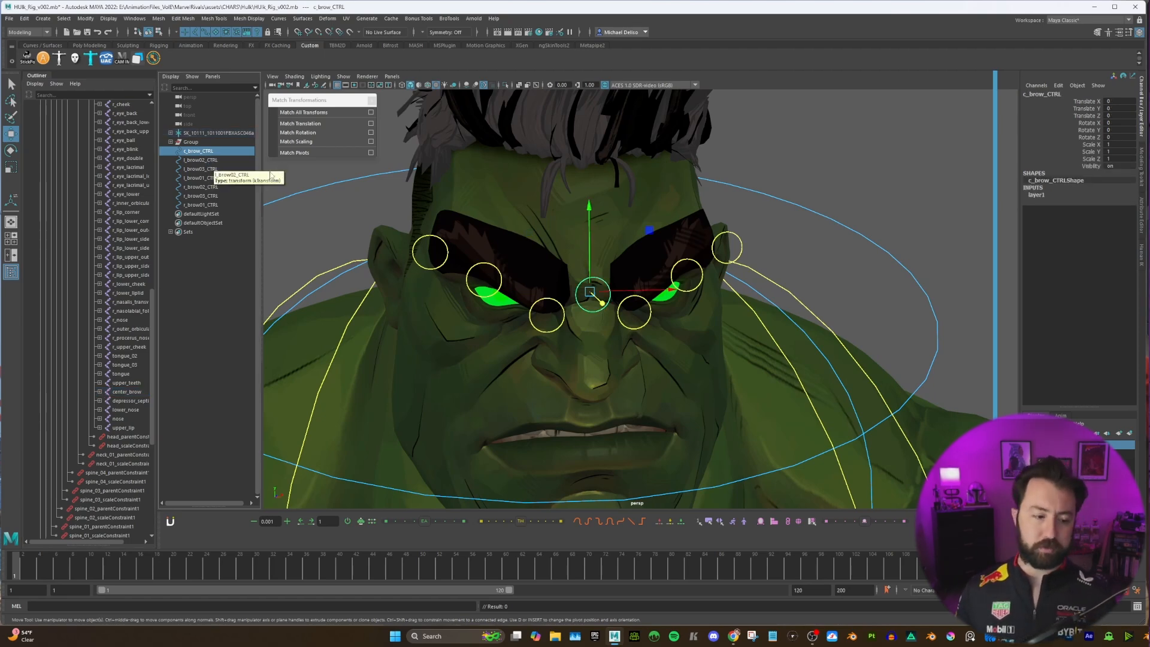
left_click(128, 393, "ctrl")
key("space")
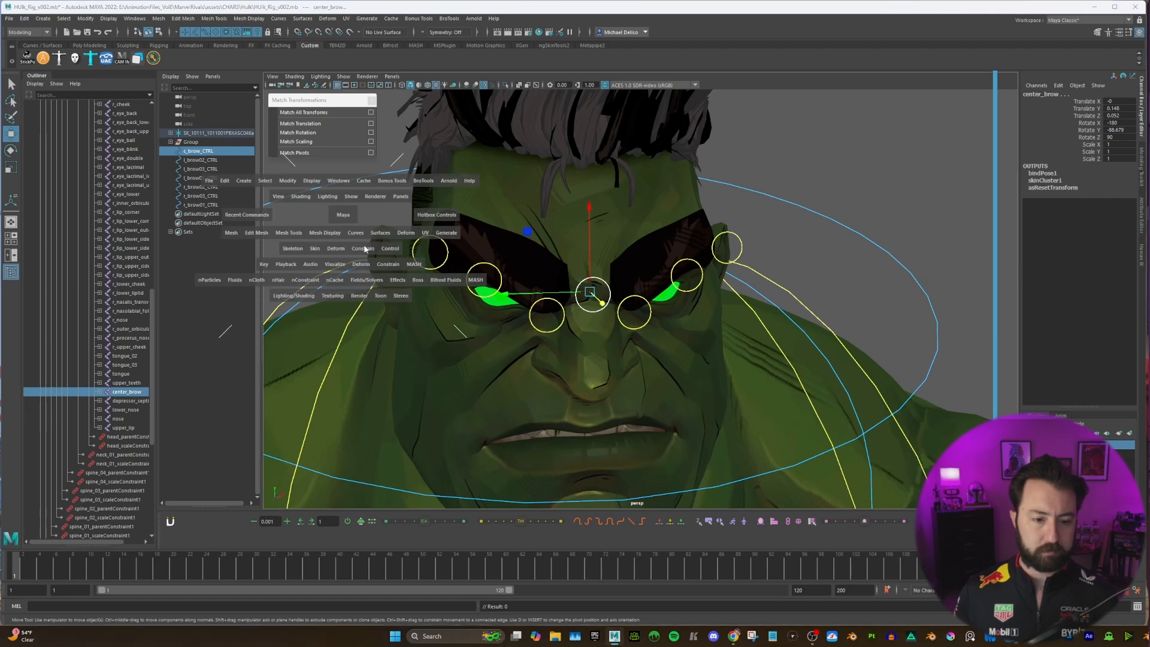
left_click(363, 248)
left_click(448, 275)
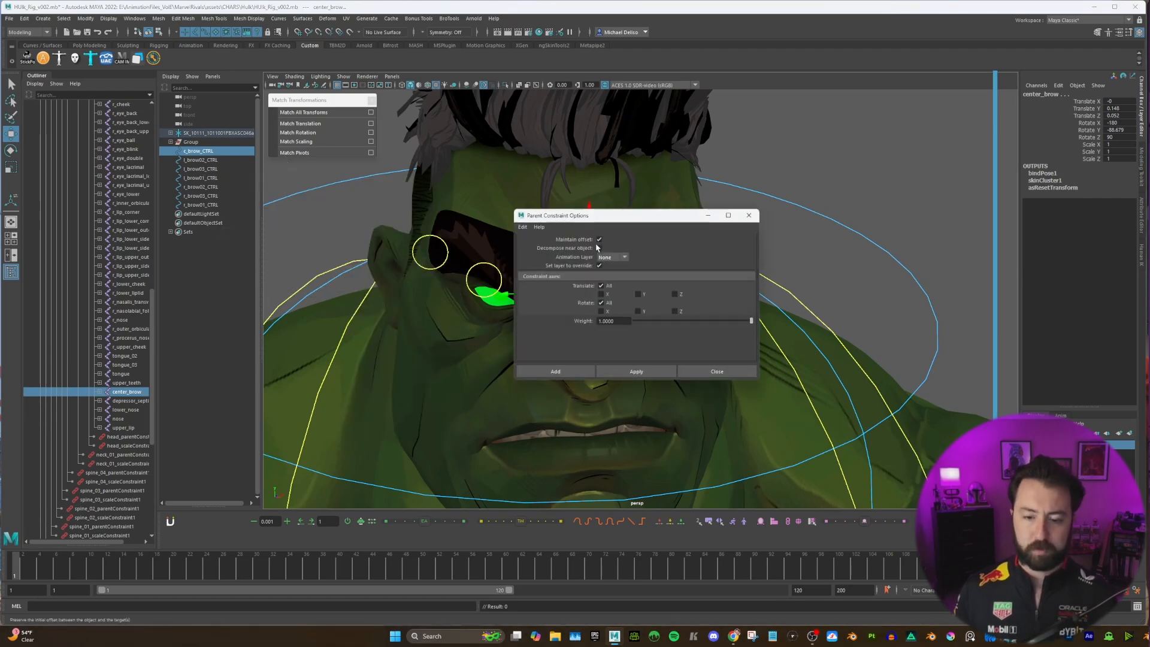
left_click_drag(599, 216, 817, 175)
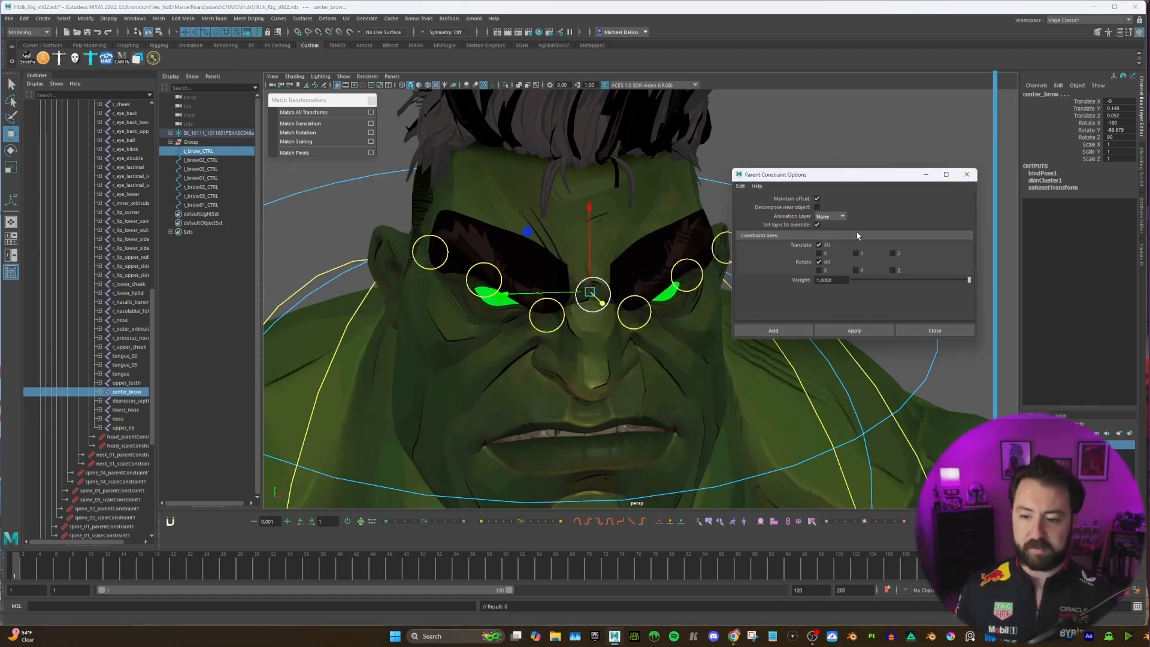
left_click(858, 331)
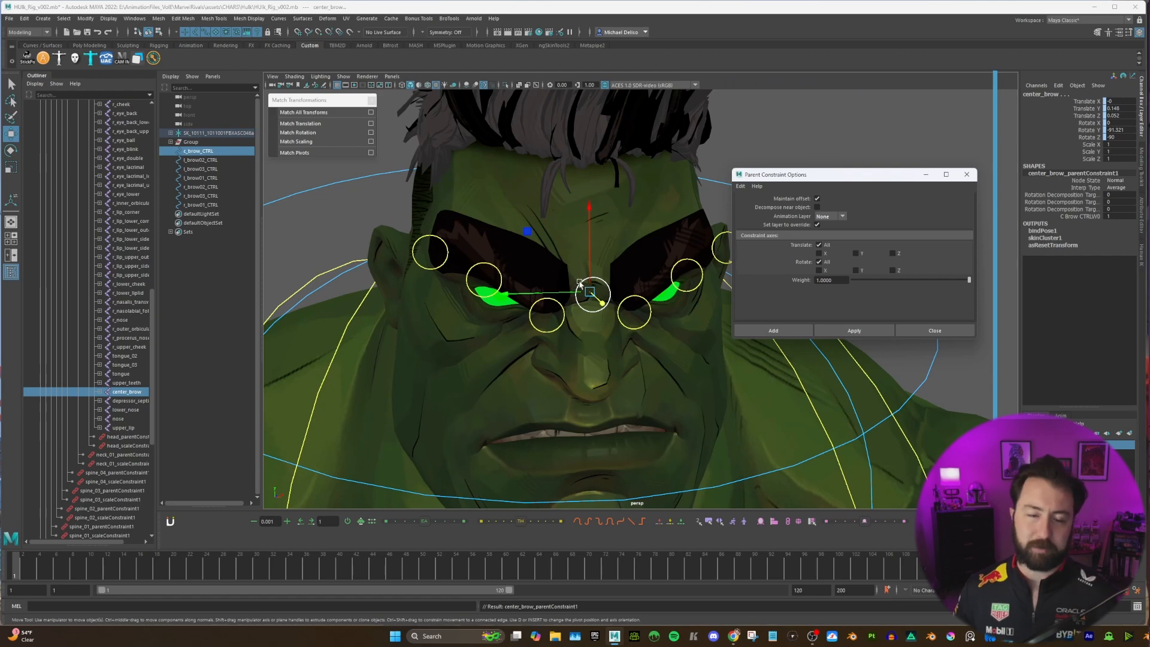
Step: Parent constrain the l_brow_02 joint to l_brow02_CTRL with the same options
scroll(112, 237, "up", 10)
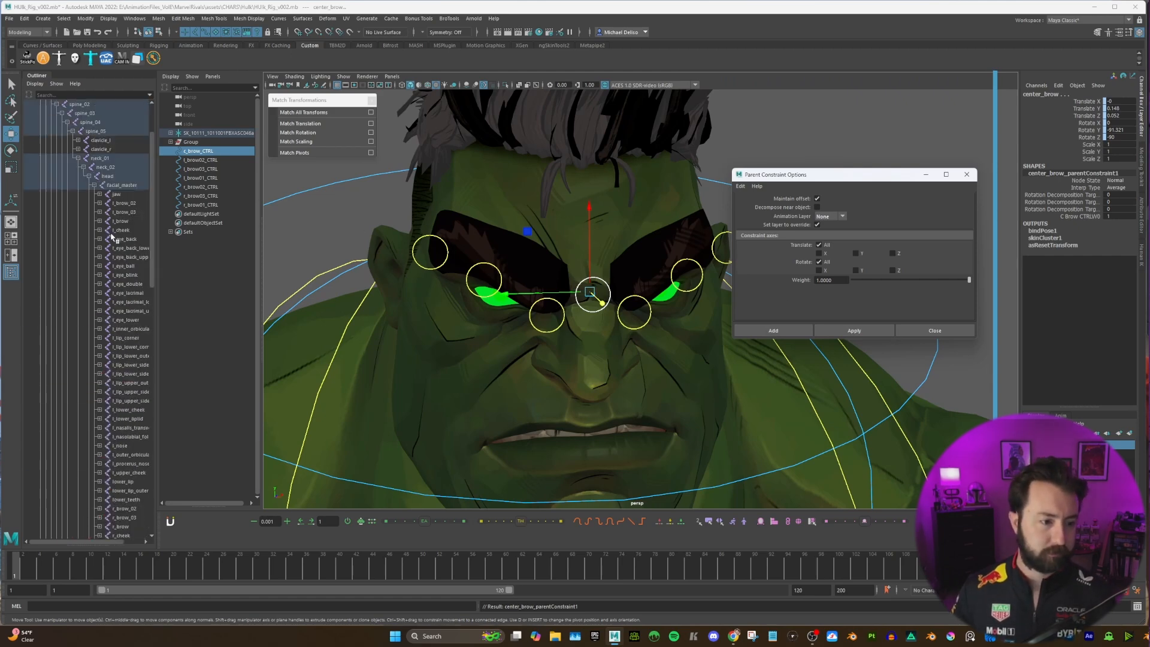
left_click(204, 160)
left_click(127, 204, "ctrl")
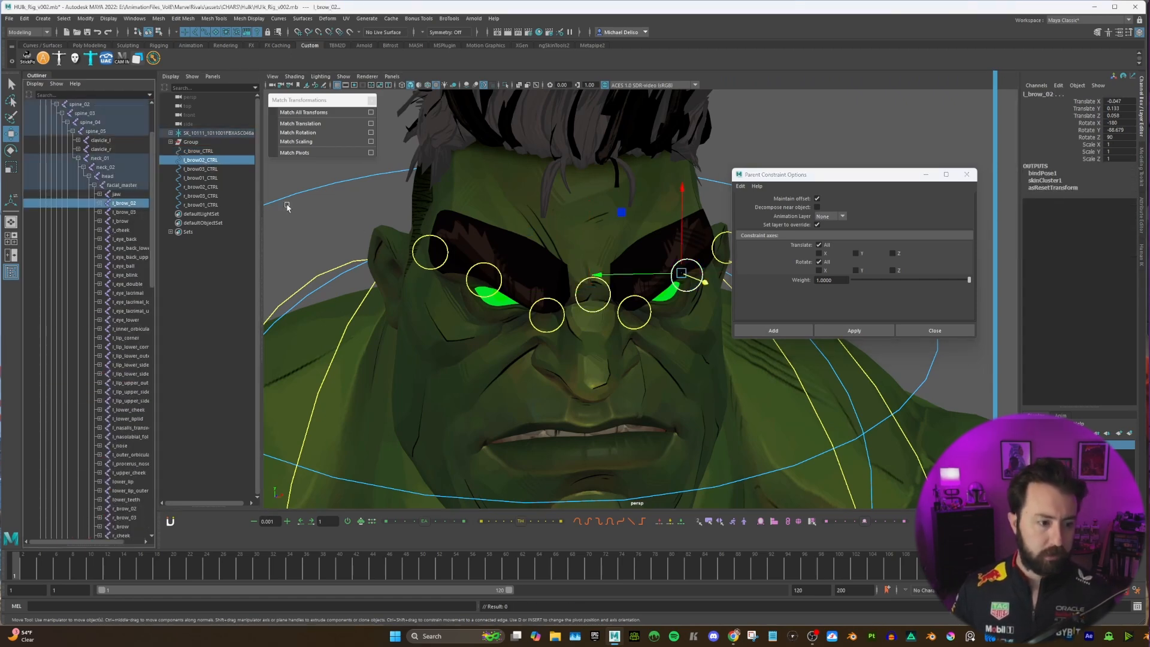
left_click(854, 331)
Step: Parent constrain the l_brow_03 joint to l_brow03_CTRL and the l_brow joint to l_brow01_CTRL
left_click(200, 169)
left_click(124, 212, "ctrl")
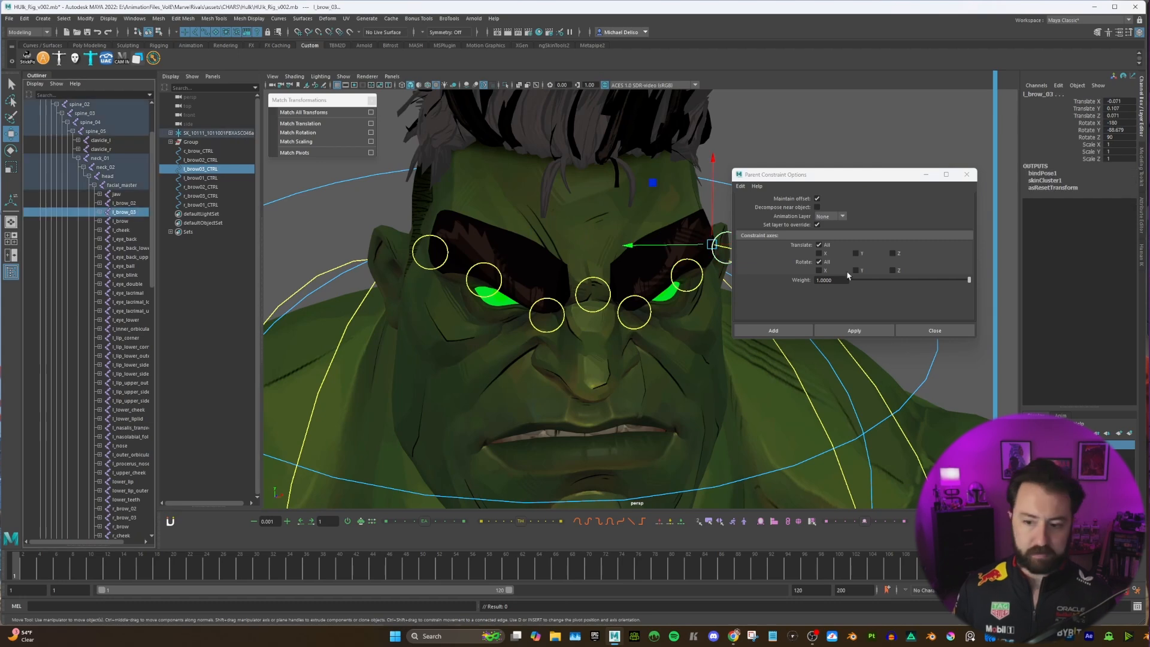
left_click(854, 331)
left_click(206, 177)
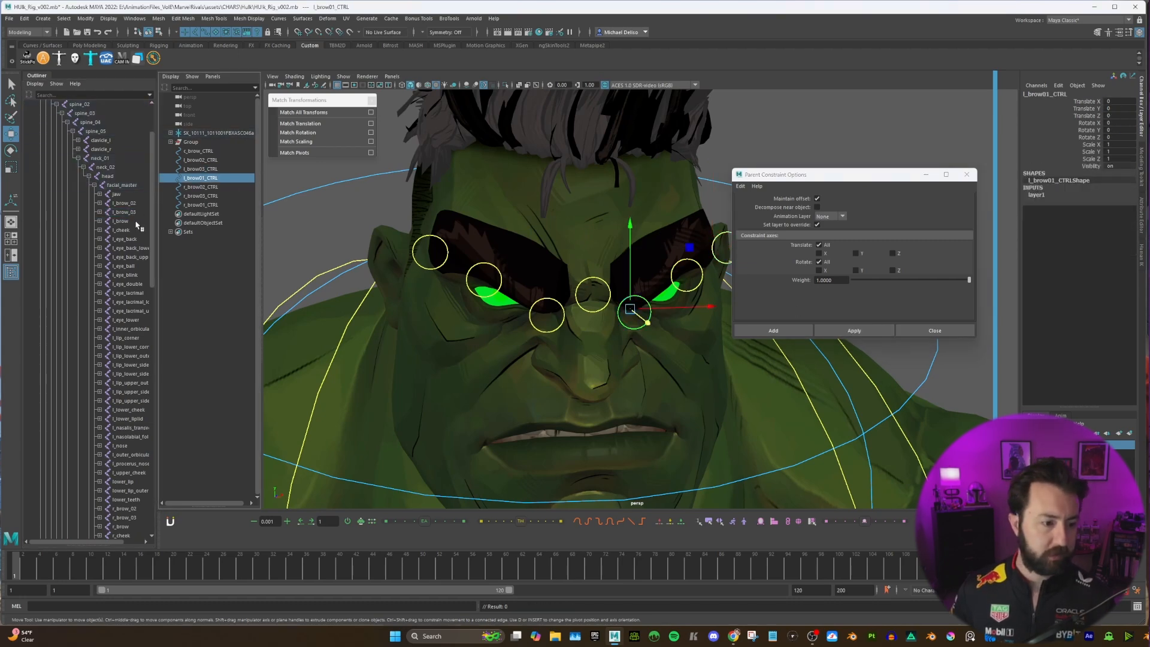
left_click(123, 221, "ctrl")
left_click(854, 331)
Step: Parent constrain the r_brow_02 joint to r_brow02_CTRL
left_click(207, 187)
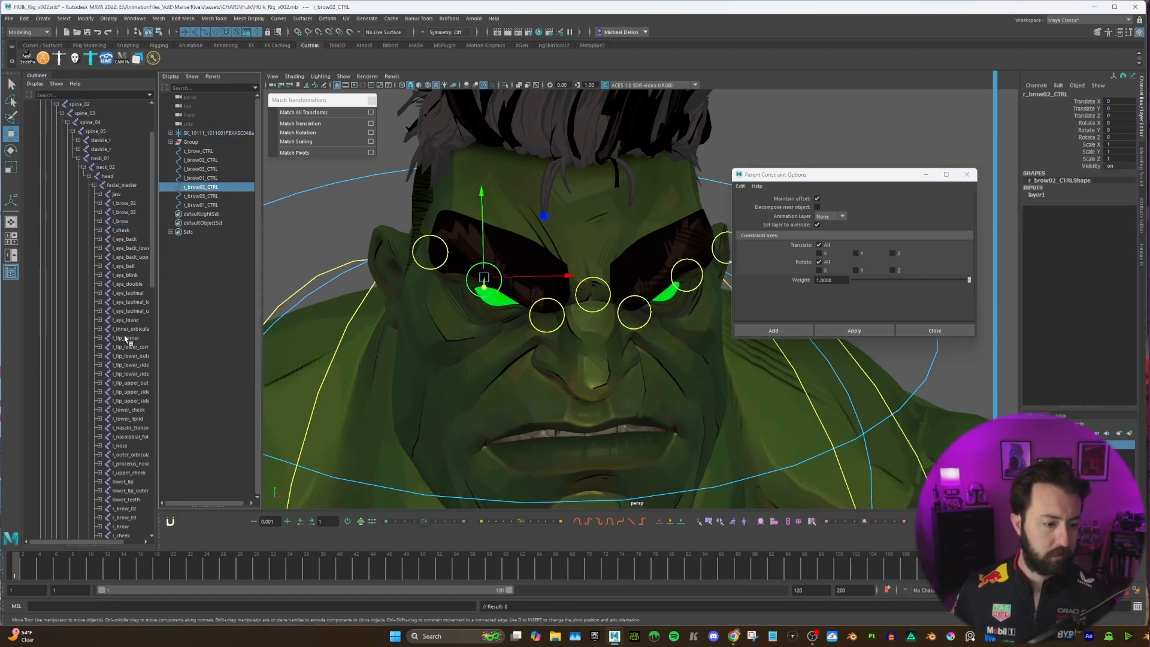
scroll(126, 366, "down", 15)
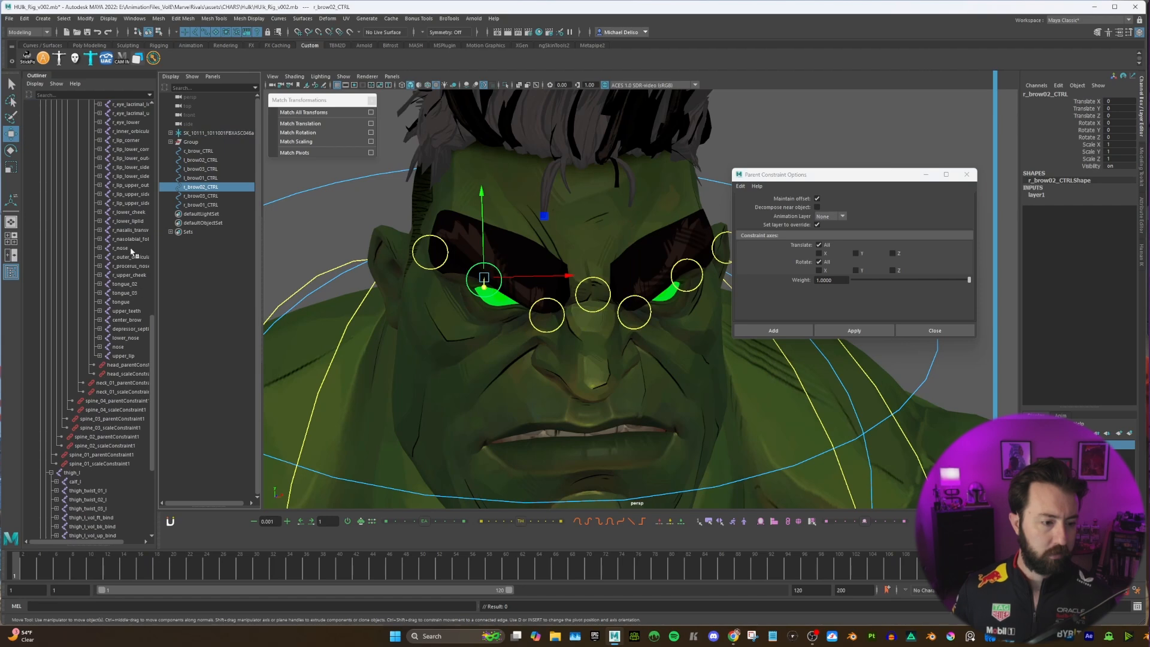
scroll(131, 251, "up", 5)
left_click(124, 157, "ctrl")
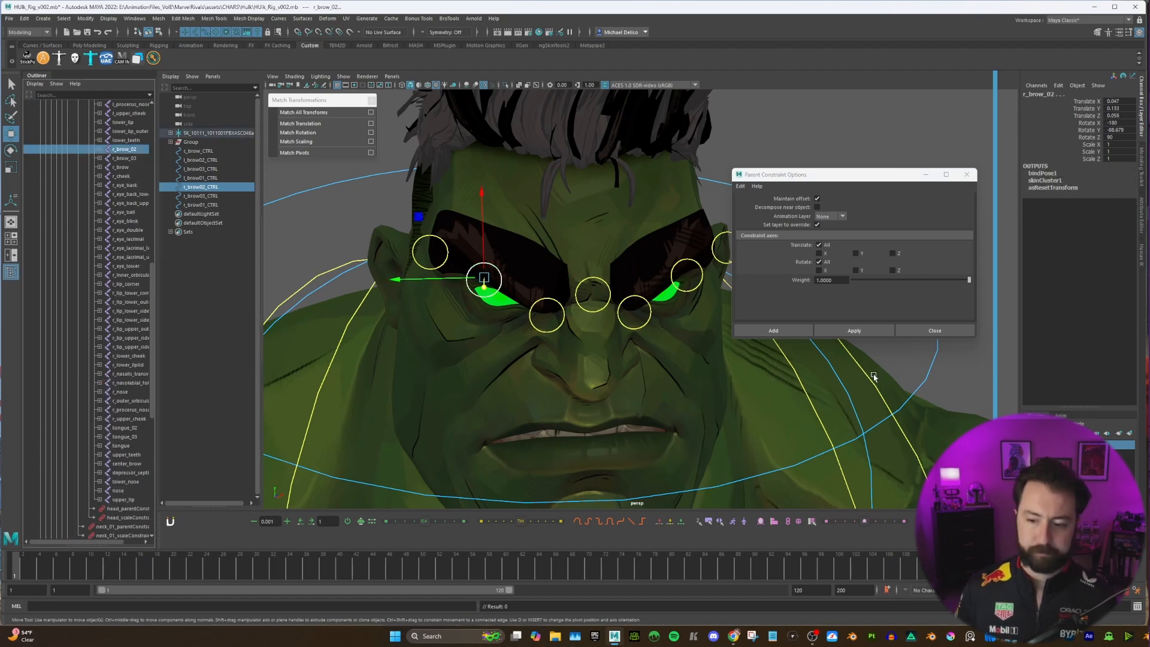
left_click(854, 331)
Step: Parent constrain the r_brow_03 joint to r_brow03_CTRL and the r_brow joint to r_brow01_CTRL
left_click(201, 196)
left_click(124, 158, "ctrl")
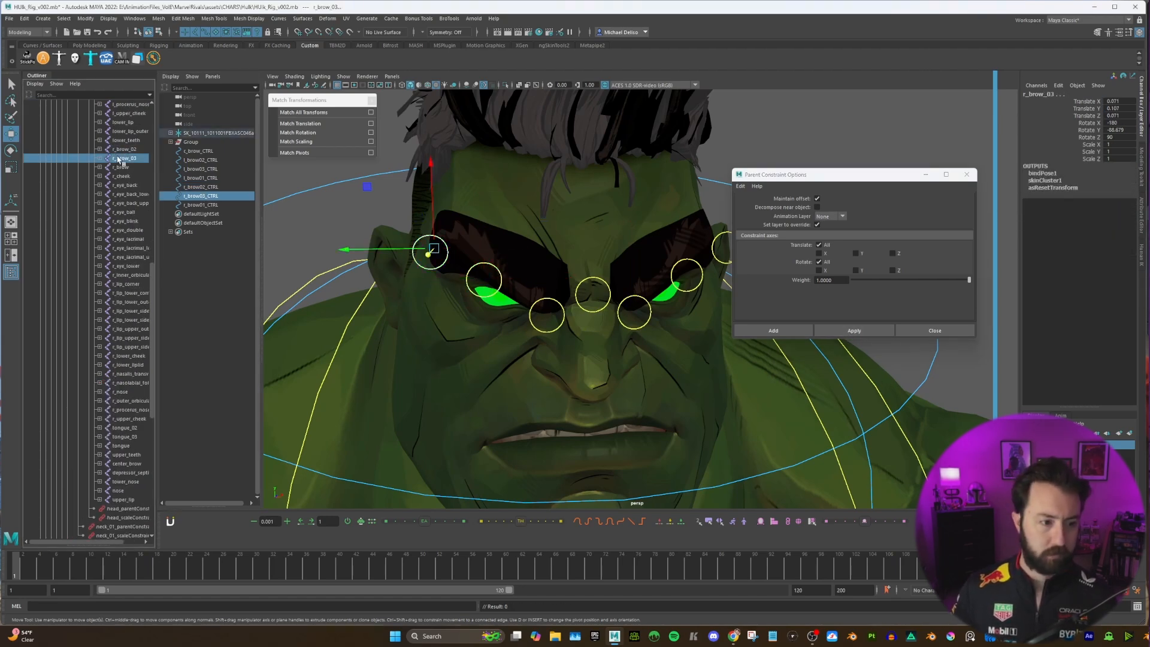
left_click(854, 331)
left_click(200, 205)
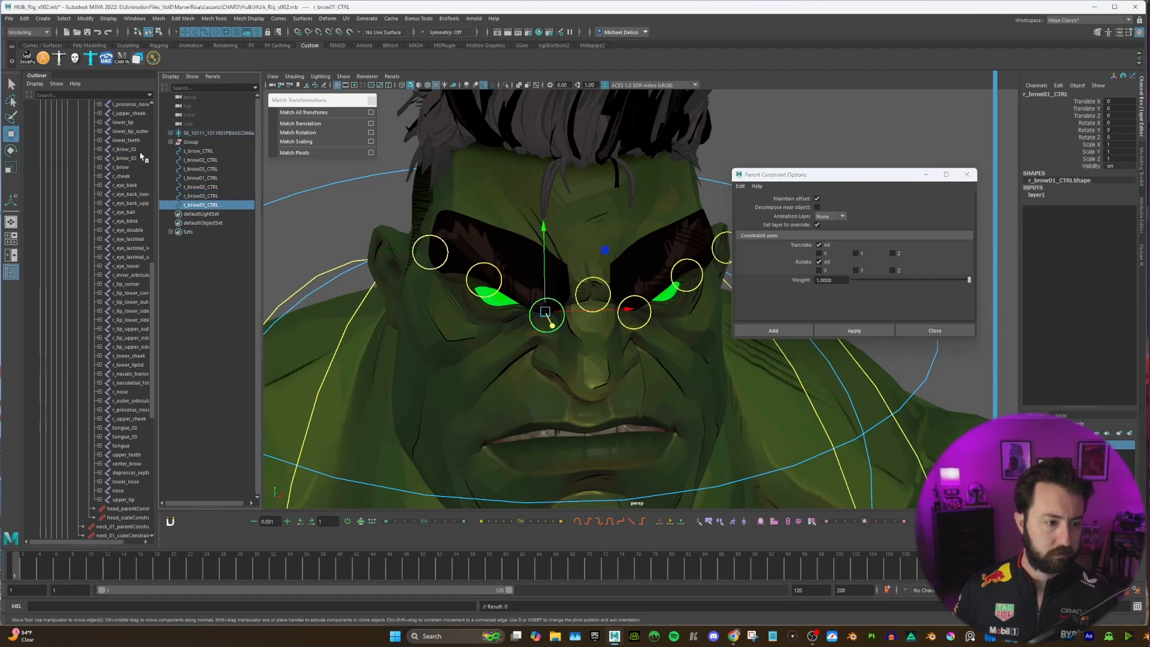
left_click(122, 166, "ctrl")
left_click(854, 331)
Step: Move l_brow01_CTRL upward to test the brow deformation, and undo the move
scroll(572, 320, "down", 3)
left_click_drag(571, 319, 583, 286, "alt")
left_click(561, 321)
left_click(574, 341)
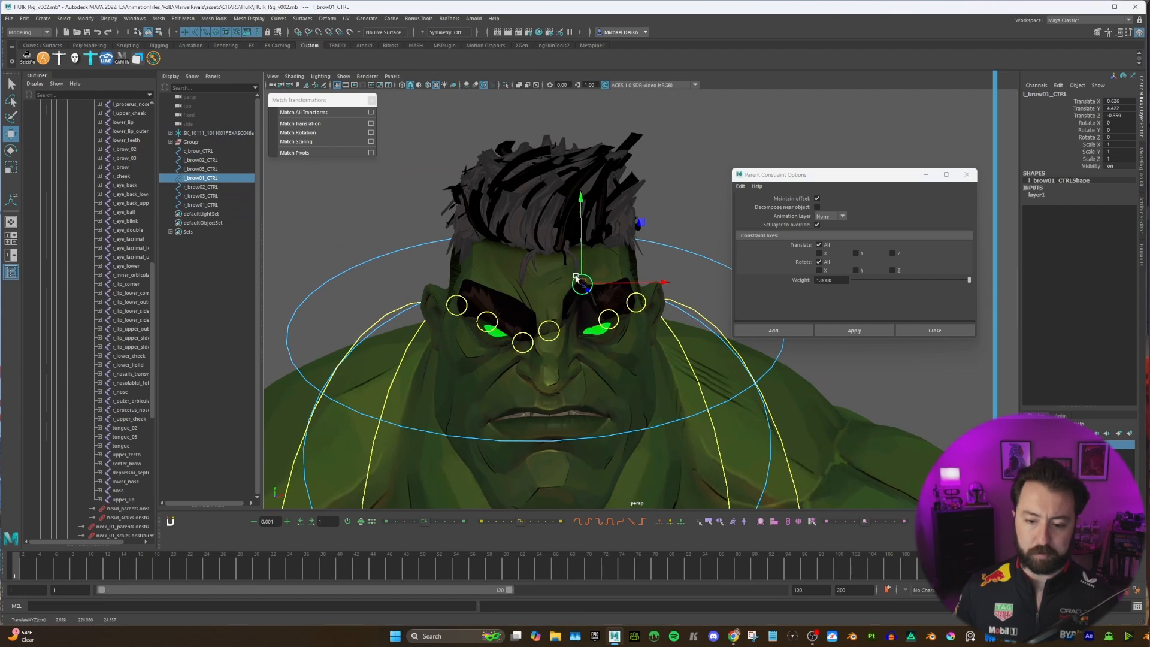
key("ctrl+z")
Step: Rotate the FKHead_M control to test whether the brow controls follow the head, and undo the rotation
scroll(616, 305, "down", 3)
middle_click_drag(646, 305, 602, 311, "alt")
left_click(652, 267)
key("e")
left_click_drag(547, 328, 535, 274)
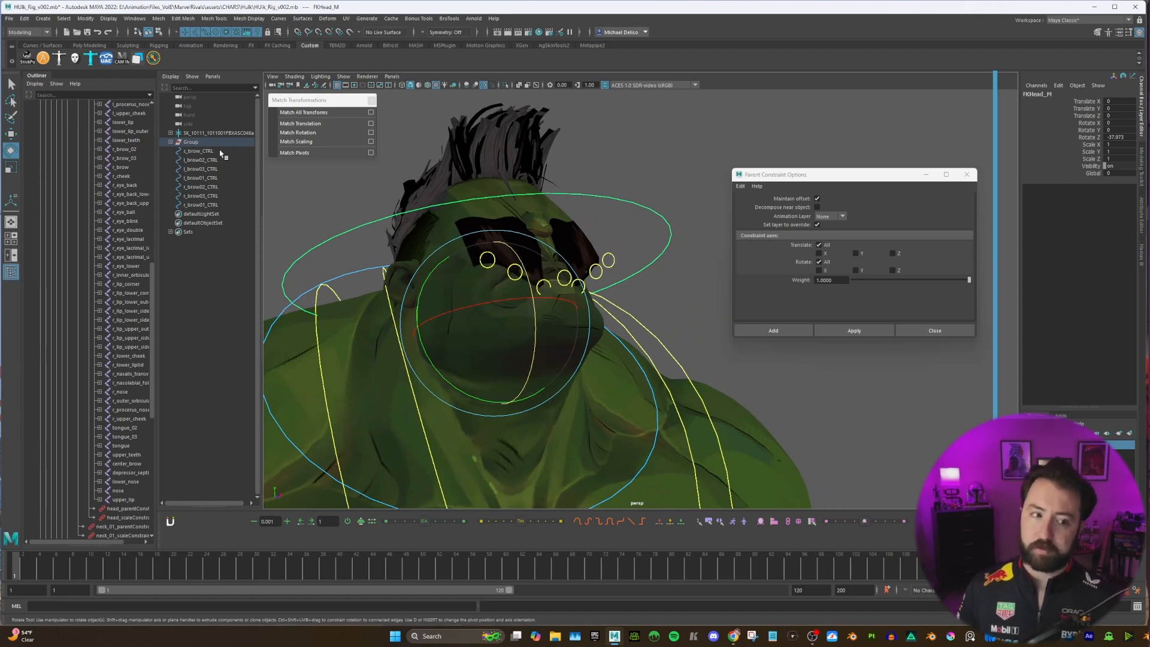
key("ctrl+z")
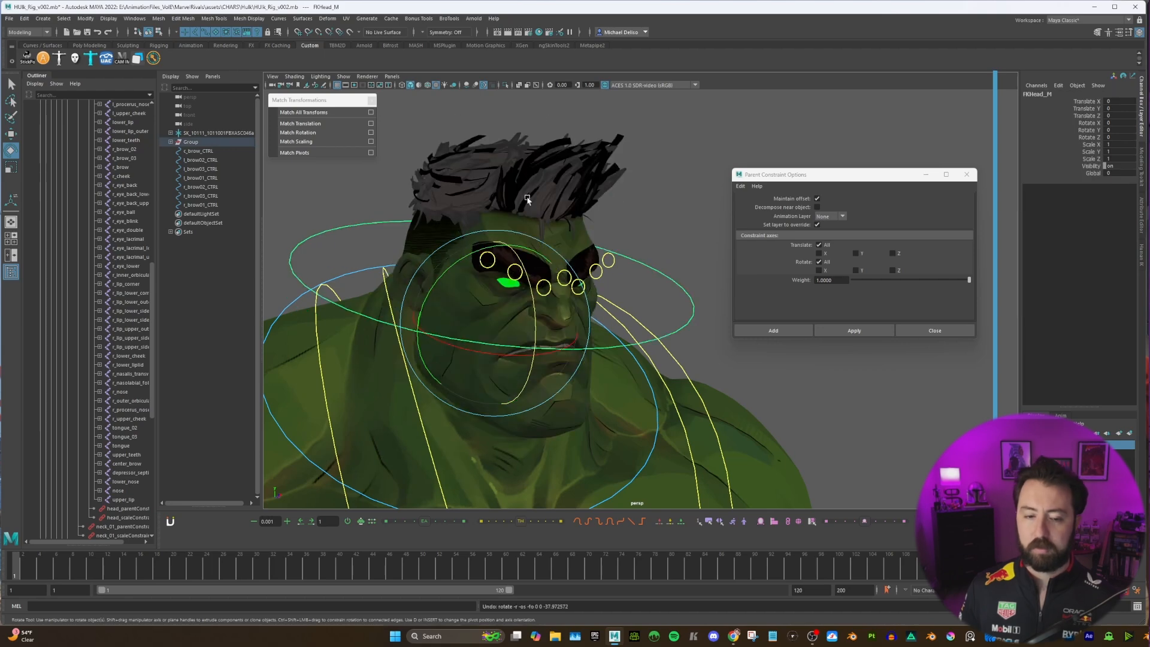
Step: Group all seven brow controls and name the group Face_Controls
left_click_drag(209, 154, 201, 289)
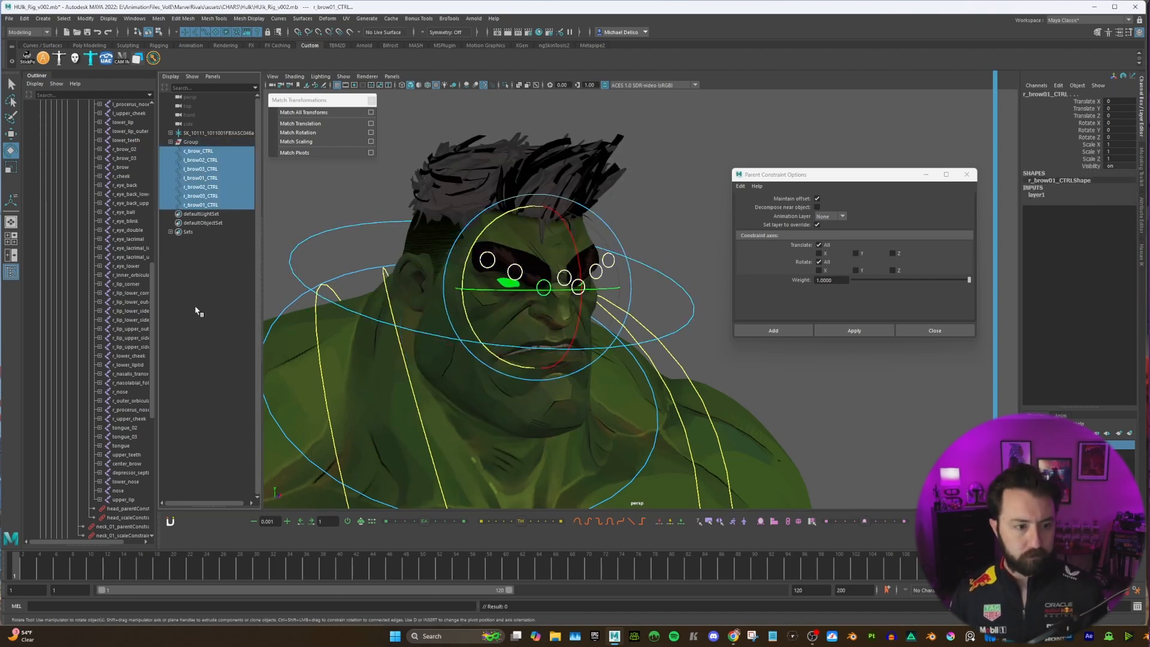
key("ctrl+g")
double_click(191, 151)
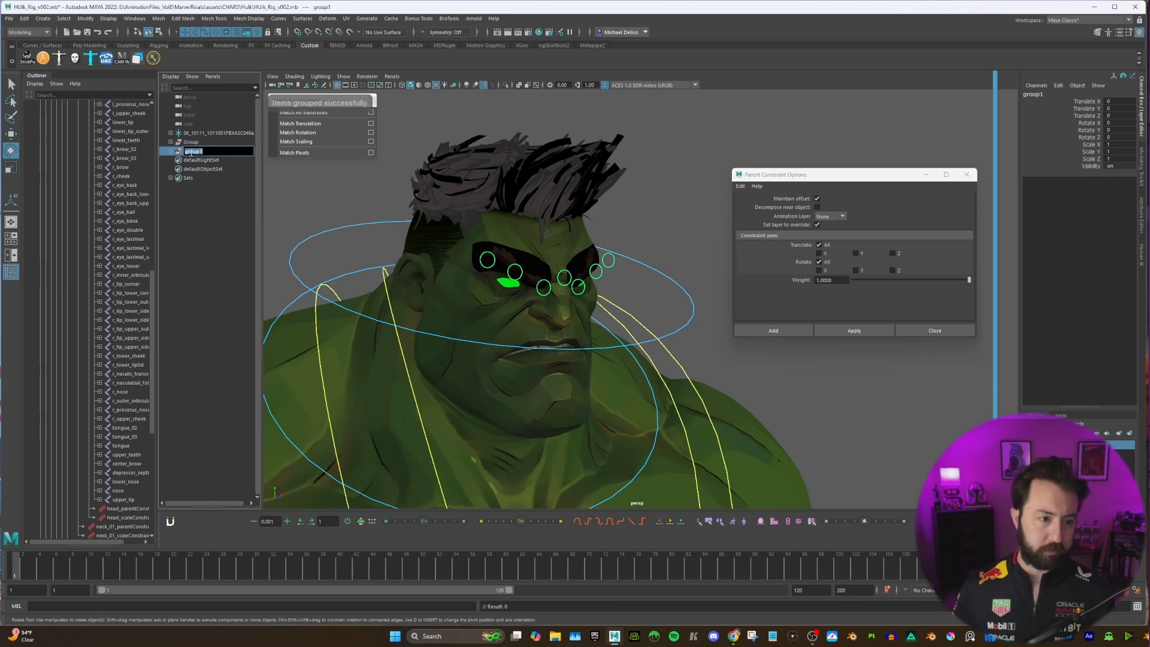
type("Face_C")
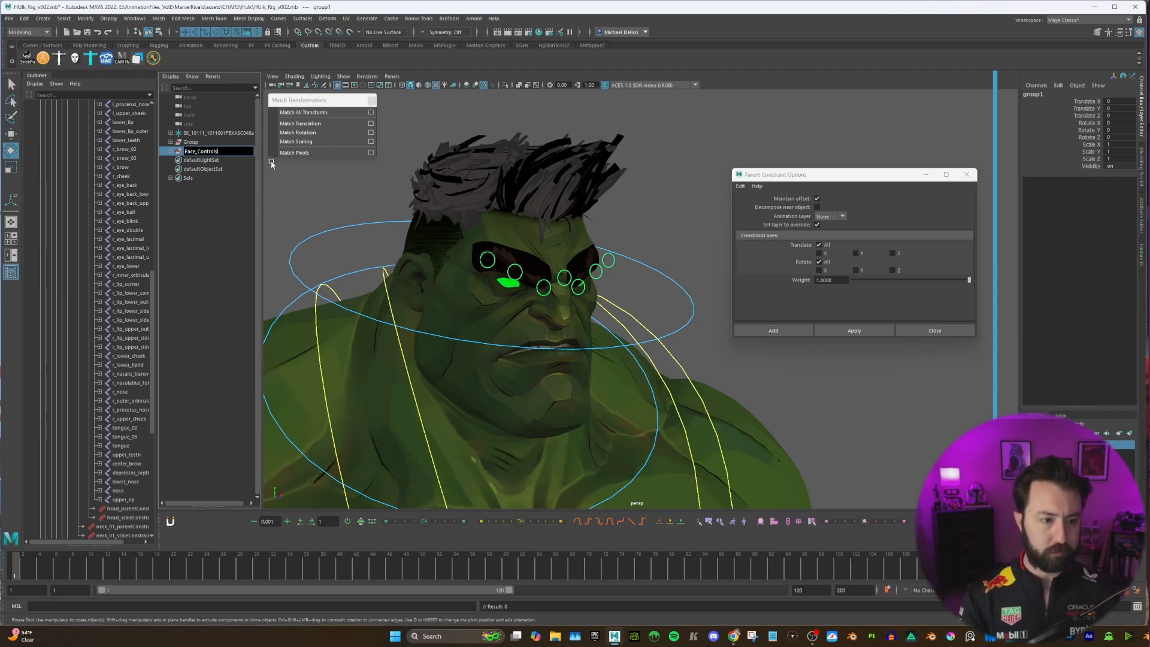
type("ontrols")
key("Return")
Step: Move the Face_Controls group into the rig's main Group node and expand it to show its brow controls
left_click(170, 141)
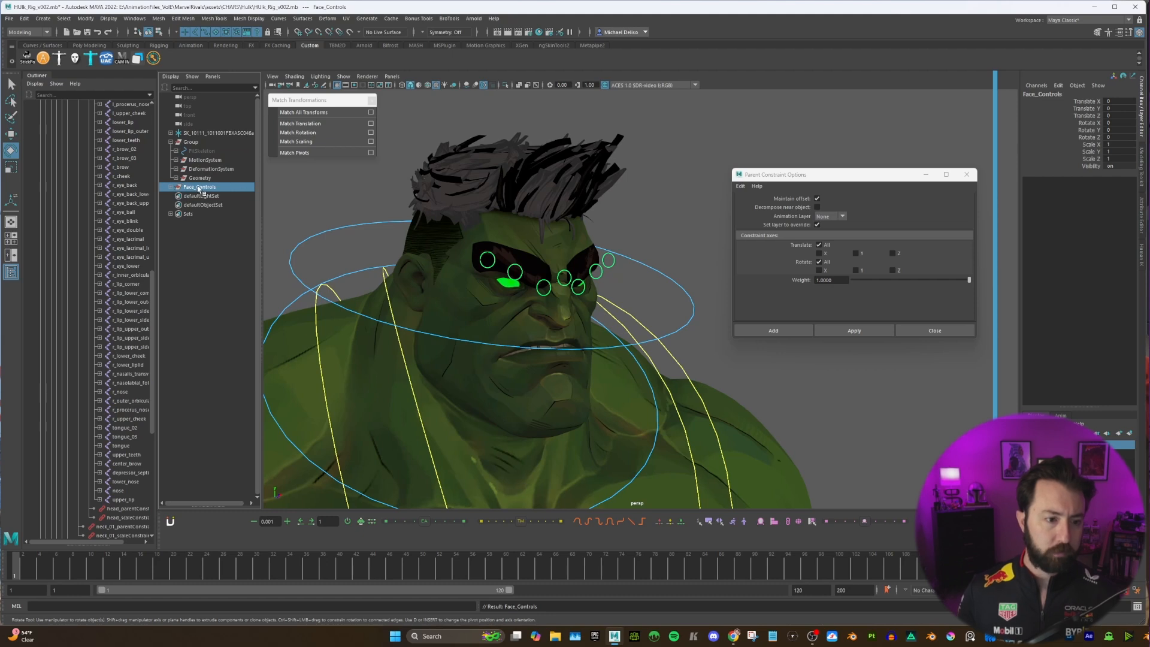
left_click_drag(198, 189, 205, 178)
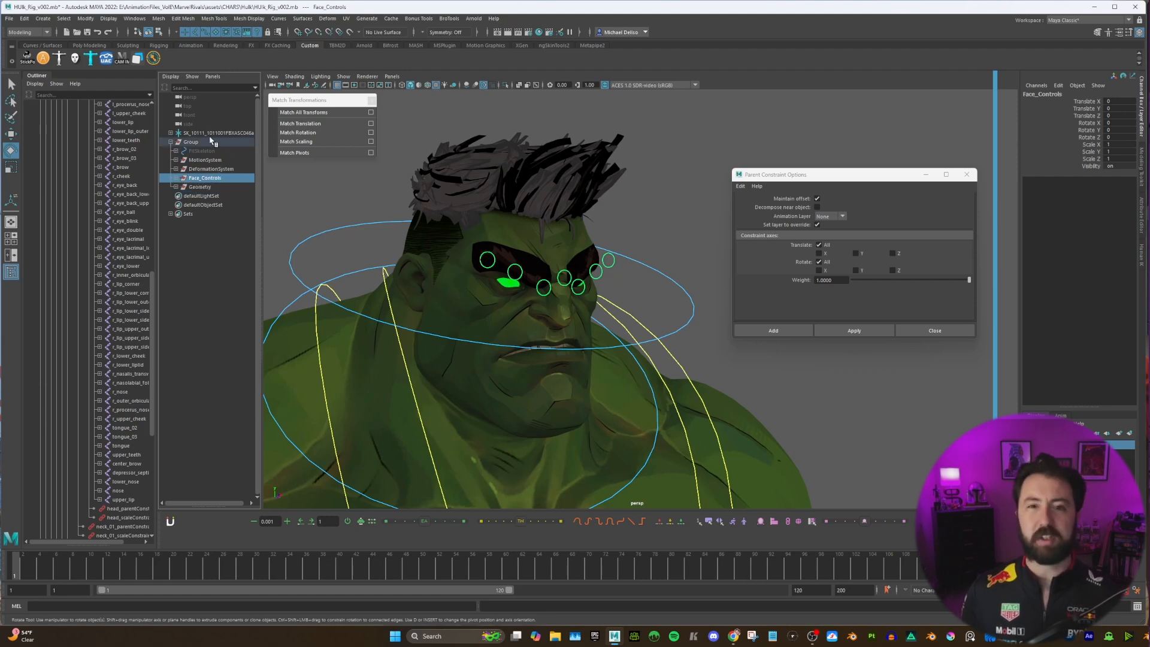
left_click(175, 178)
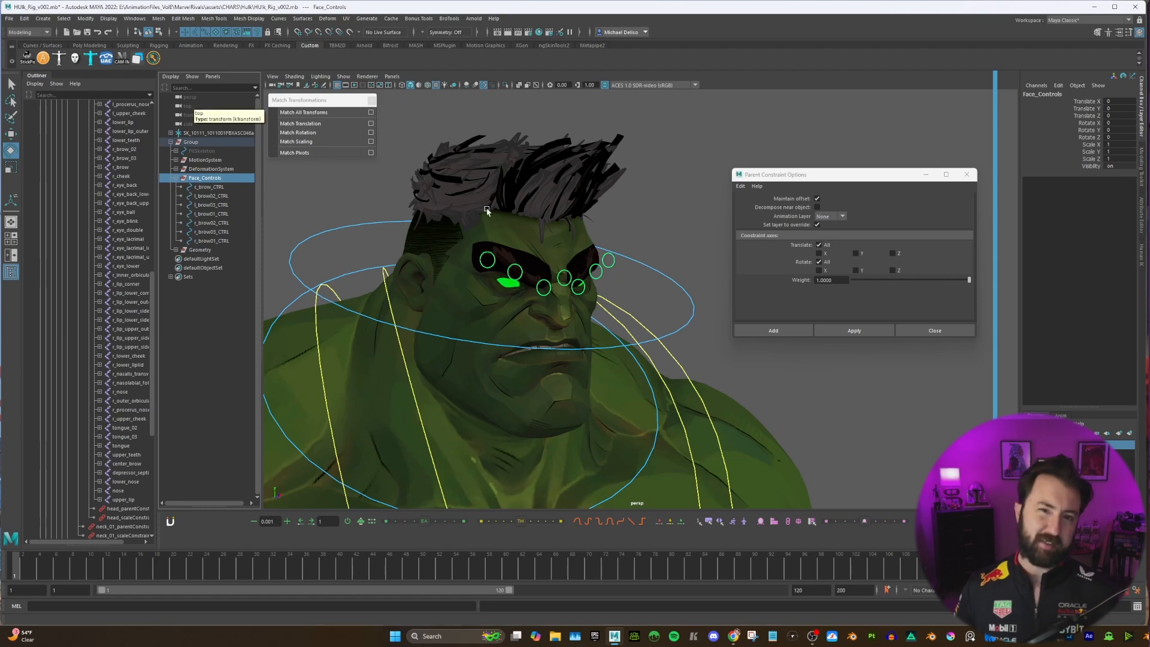
Step: Parent constrain the Face_Controls group to the FKHead_M control with Maintain offset on
scroll(639, 254, "down", 2)
left_click_drag(641, 251, 655, 249, "alt")
left_click(653, 254)
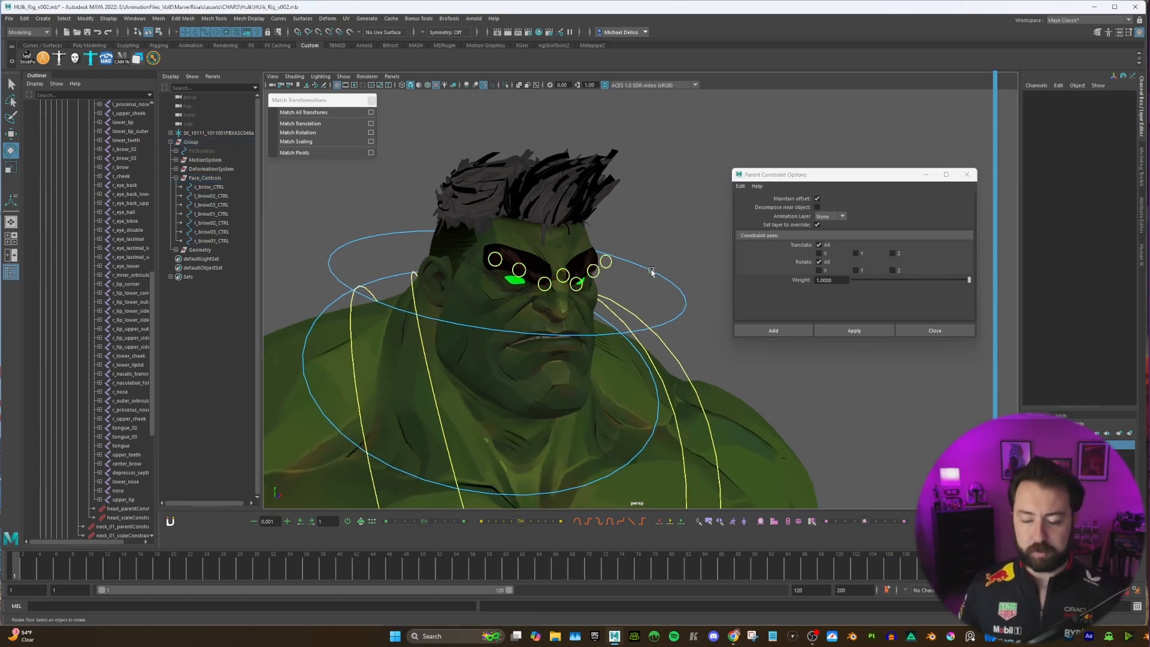
left_click(651, 271)
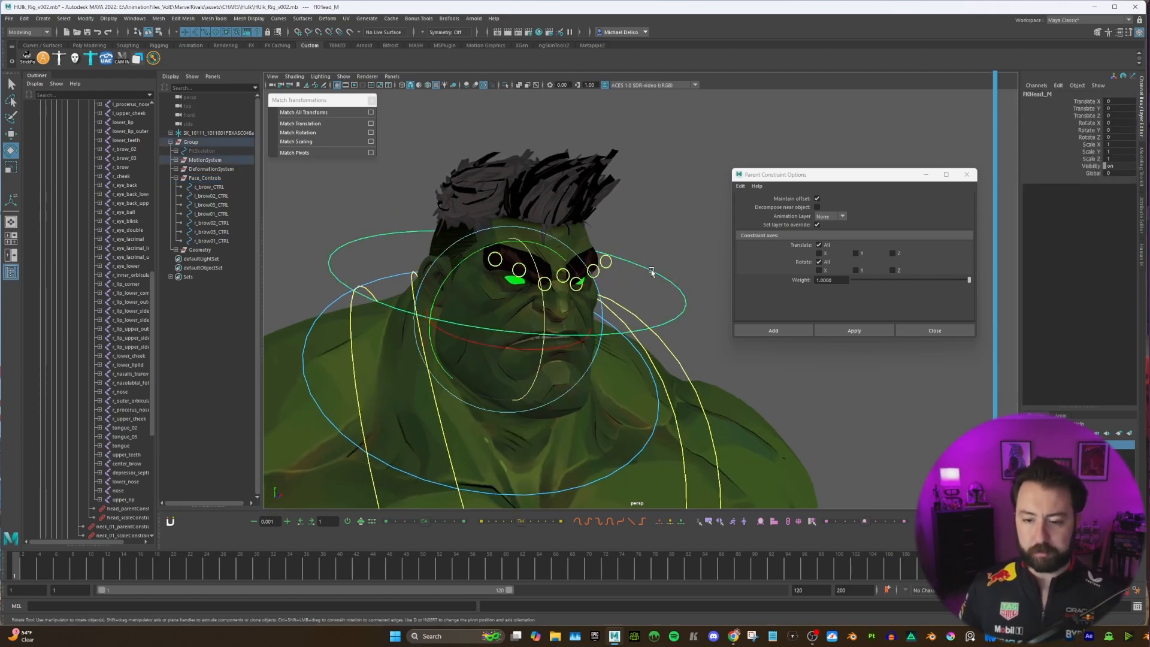
left_click(205, 179, "ctrl")
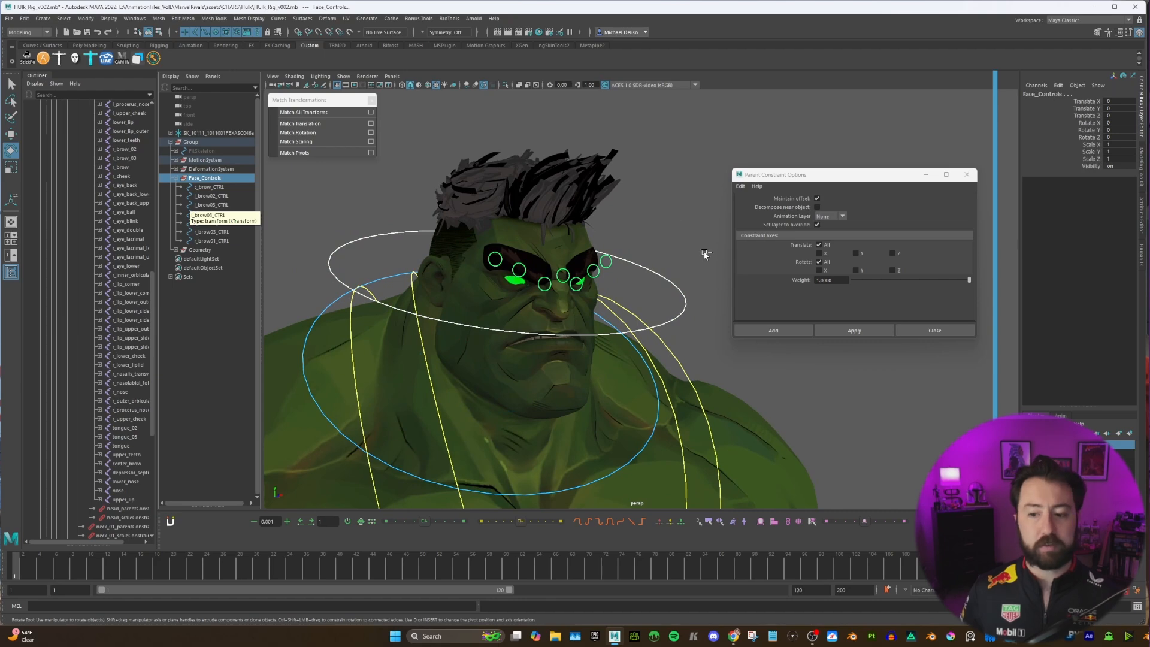
left_click(773, 331)
Step: Rotate FKHead_M in several directions to test the constrained face controls, and undo the rotations
left_click(675, 276)
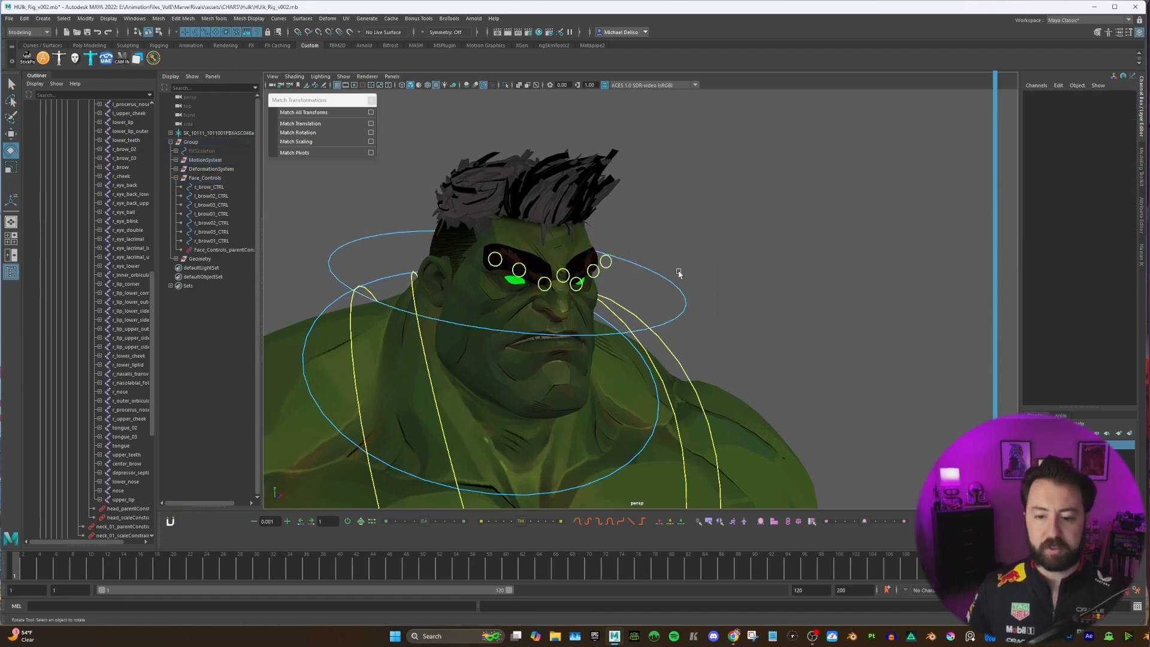
left_click(538, 280)
left_click_drag(544, 318, 486, 323)
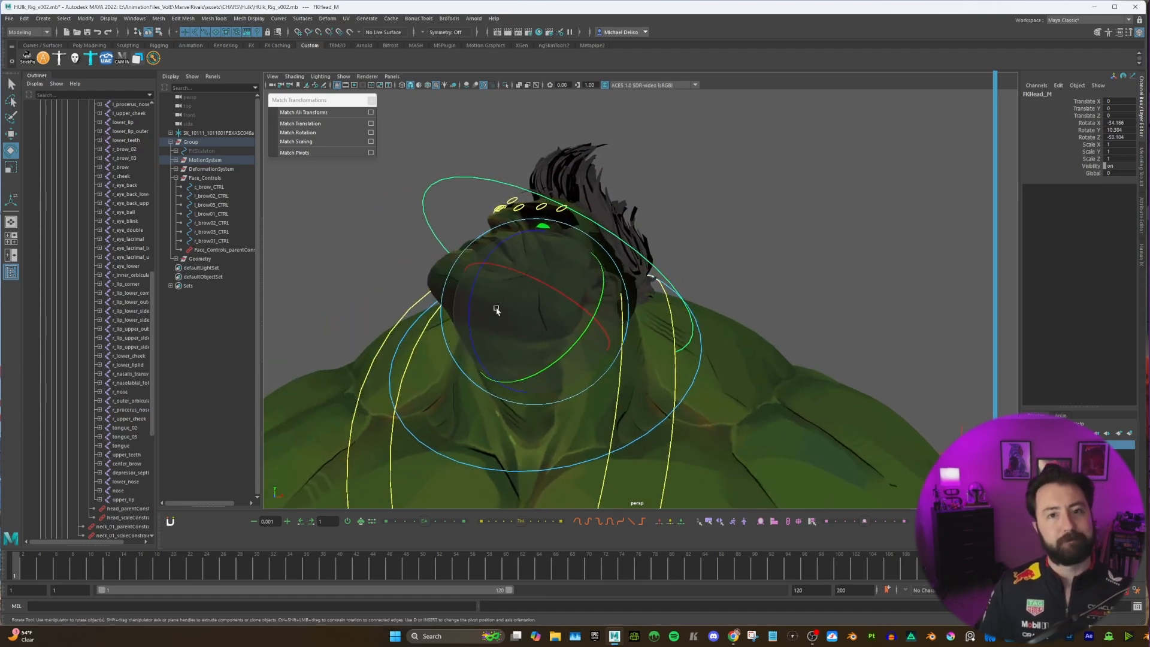
key("ctrl+z")
key("ctrl+z")
Step: Scale up FKHead_M uniformly to test how the face controls behave, and undo the scaling
scroll(650, 287, "down", 3)
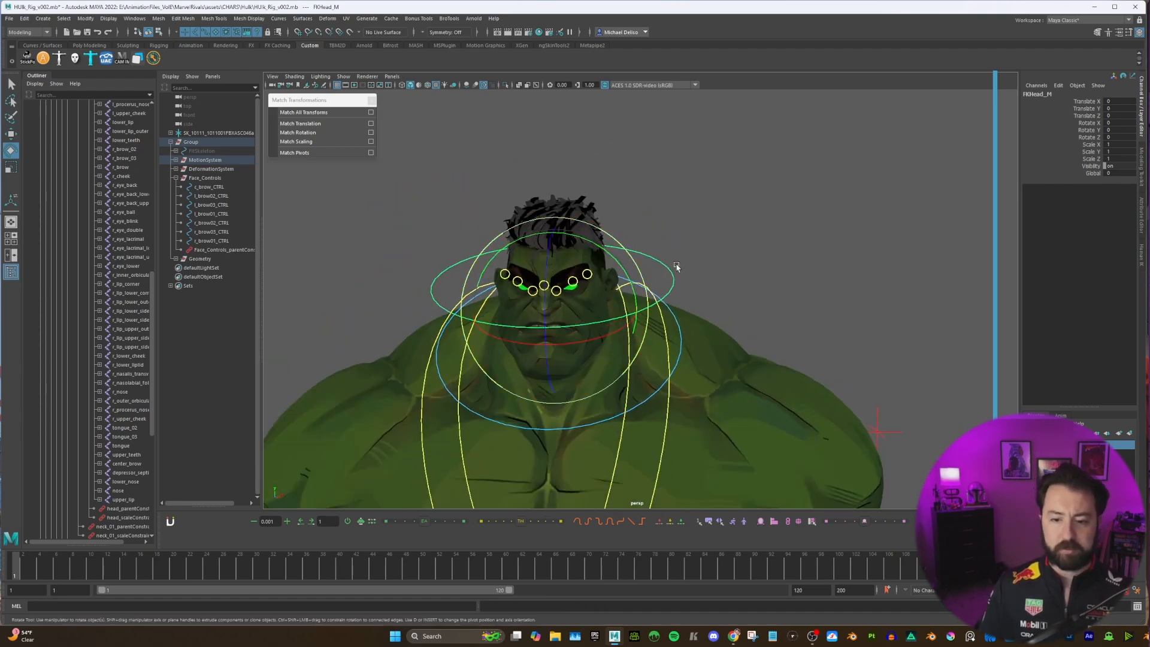
key("r")
mouse_move(597, 289)
left_mouse_down("alt")
mouse_move(548, 308)
mouse_move(601, 309)
left_mouse_up("alt")
left_click_drag(601, 309, 643, 304, "alt")
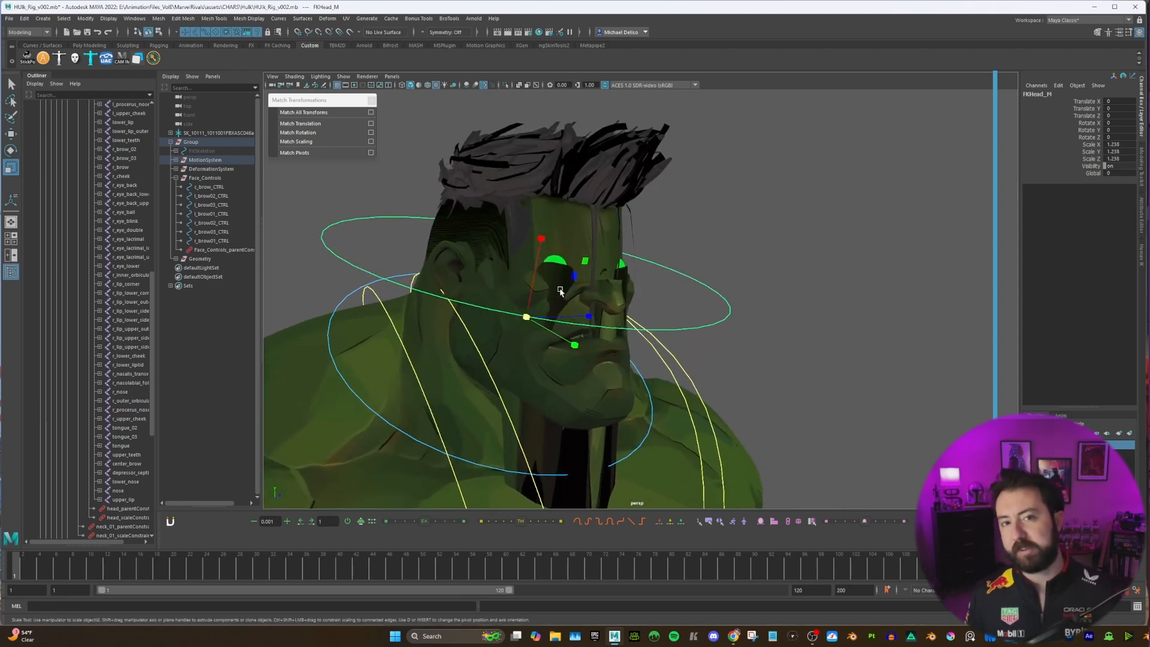
key("ctrl+z")
Step: Scale constrain the Face_Controls group to the FKHead_M control
left_click_drag(555, 285, 639, 313, "alt")
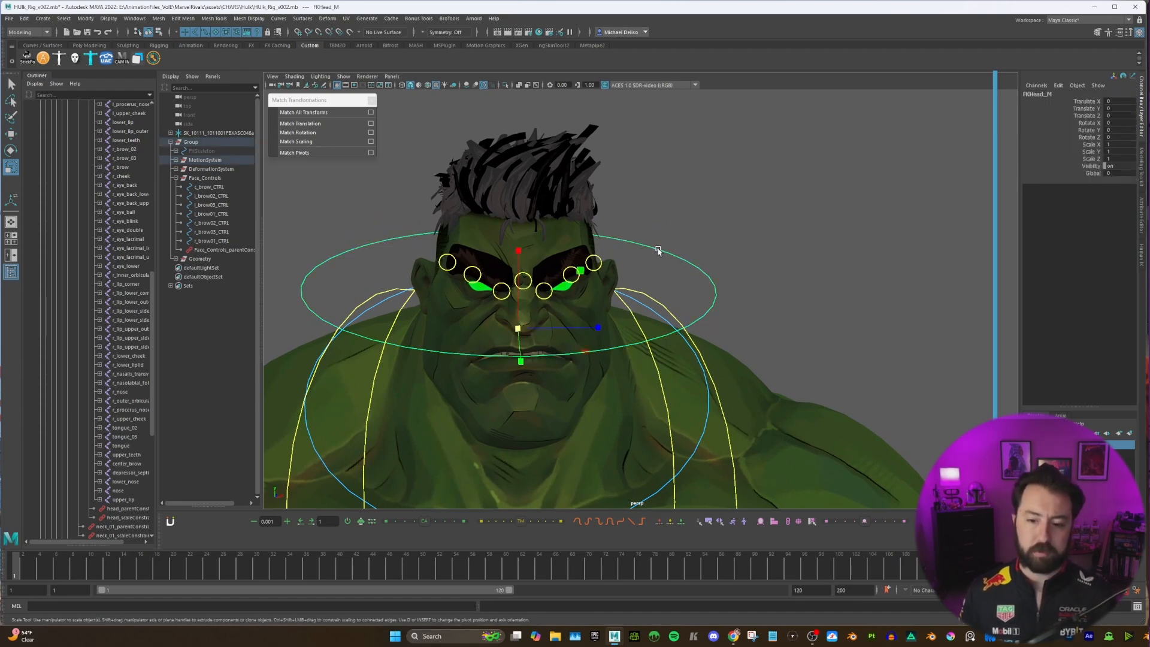
left_click(206, 179)
key("space")
left_click(722, 206)
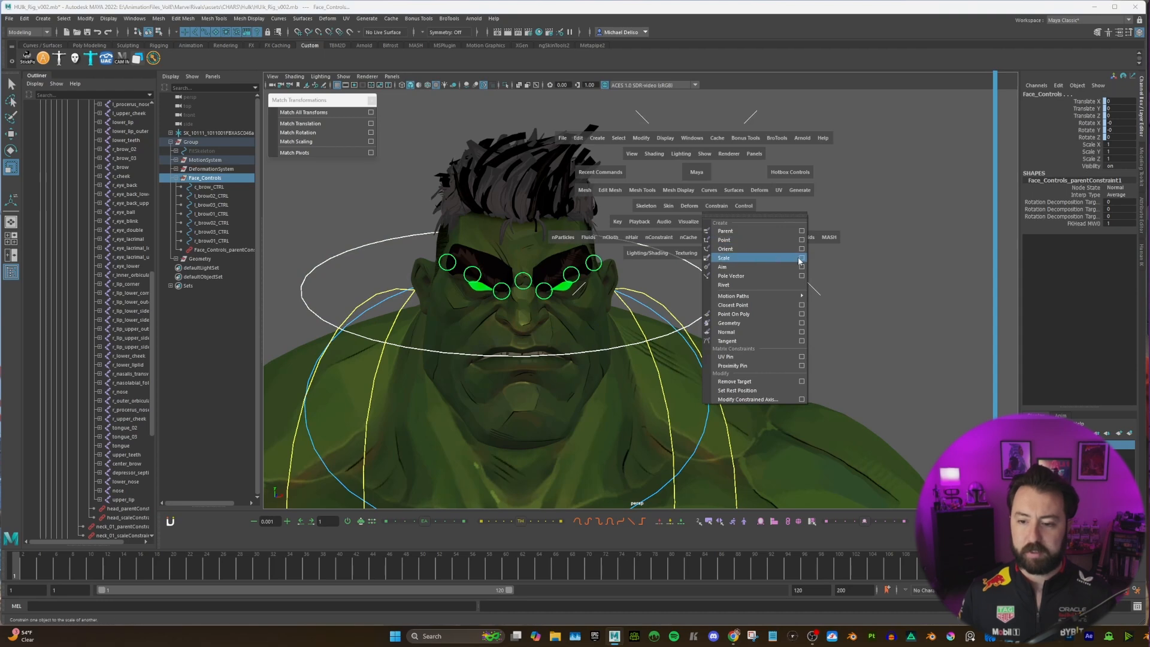
left_click(778, 259)
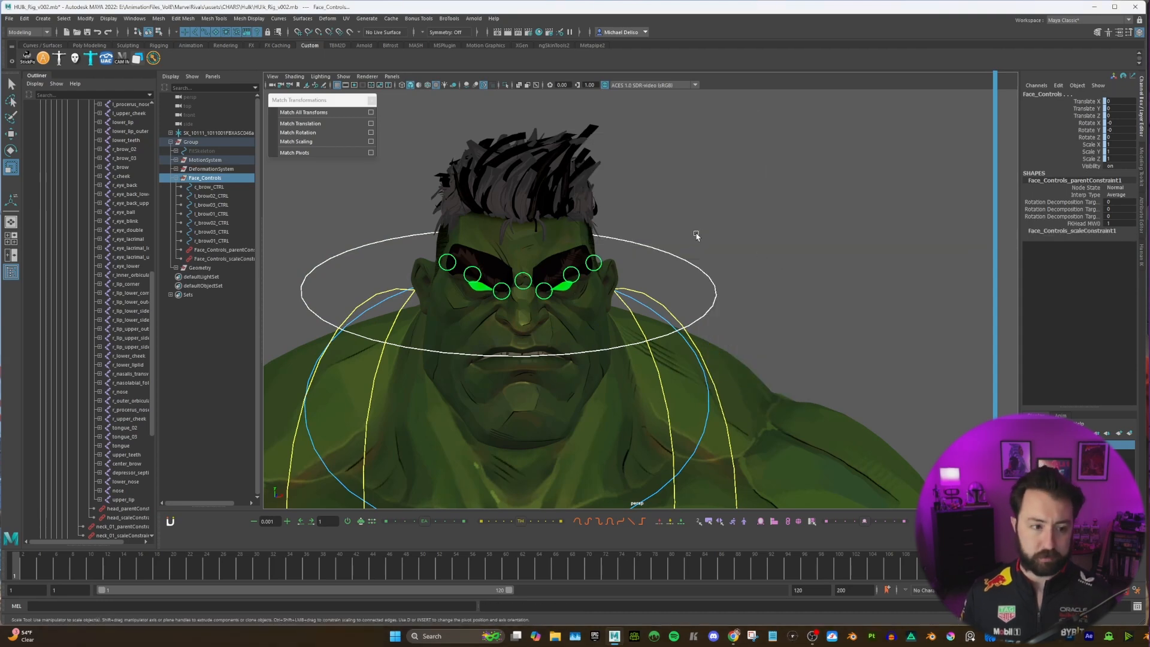
Step: Scale up FKHead_M uniformly to test whether the brow controls scale with the head, undo the scaling and deselect the control
left_click(669, 245)
left_click(667, 253)
left_click_drag(518, 328, 590, 321)
mouse_move(653, 312)
left_mouse_down("alt")
mouse_move(536, 305)
mouse_move(650, 314)
left_mouse_up("alt")
left_click_drag(646, 313, 686, 315, "alt")
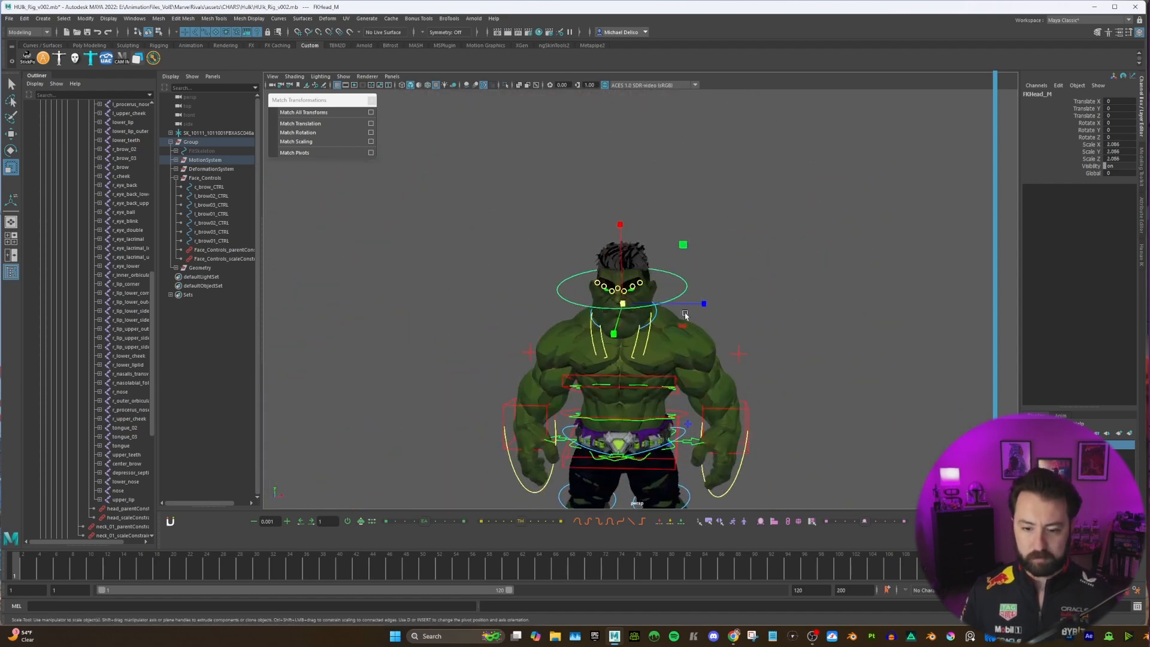
middle_click_drag(685, 315, 662, 208, "alt")
left_click_drag(663, 204, 657, 200, "alt")
right_click_drag(660, 201, 732, 307, "alt")
key("ctrl+z")
key("ctrl+z")
key("ctrl+z")
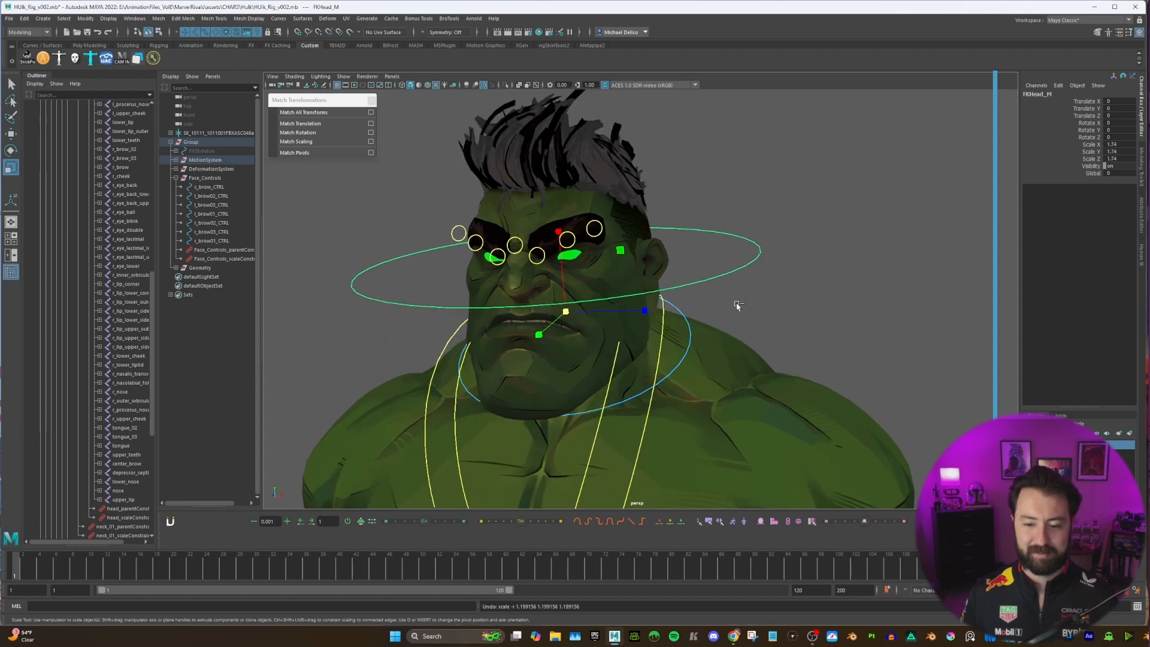
left_click_drag(734, 300, 764, 302, "alt")
left_click(689, 239)
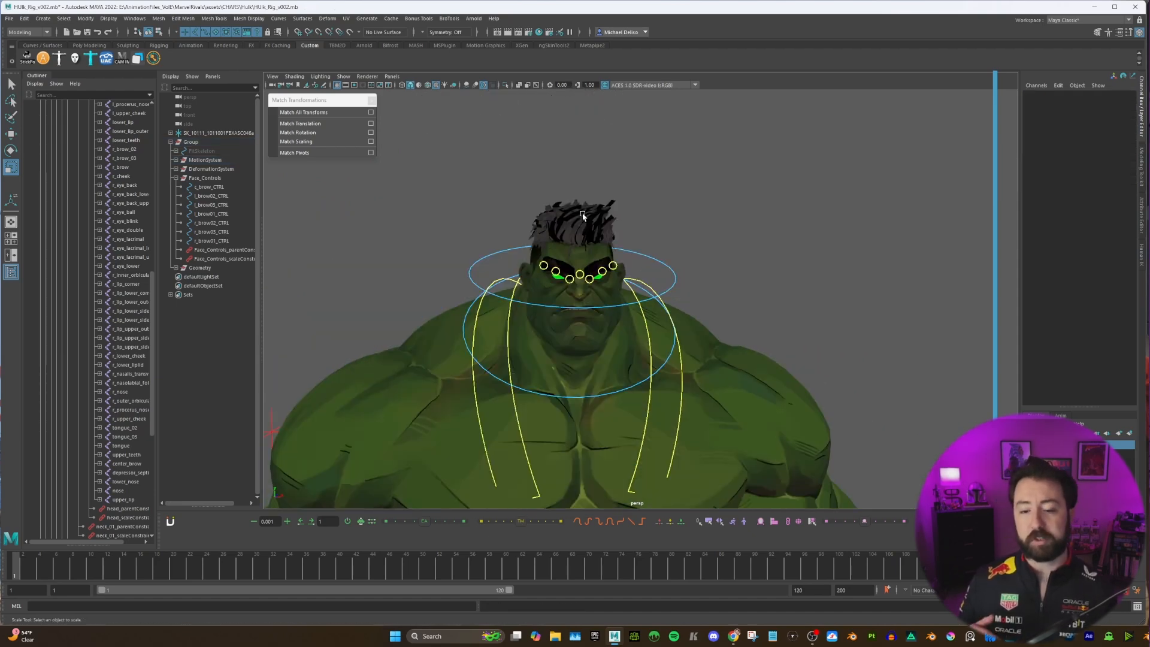
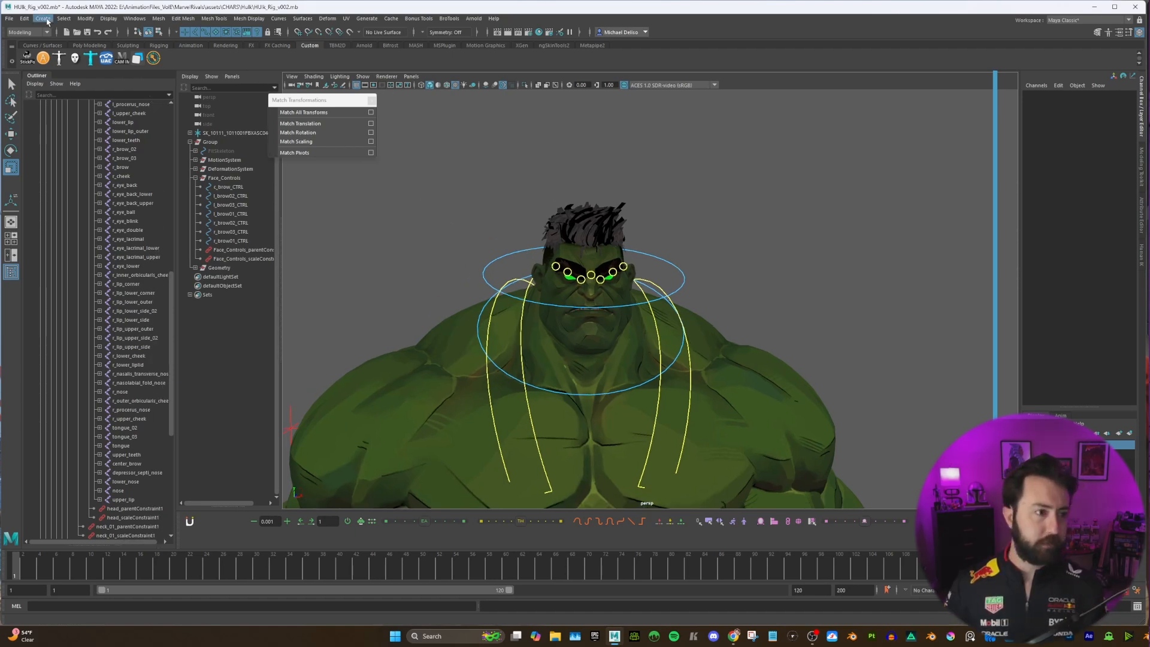
Step: Create a NURBS circle and match its translation to the jaw joint
left_click(43, 18)
mouse_move(78, 42)
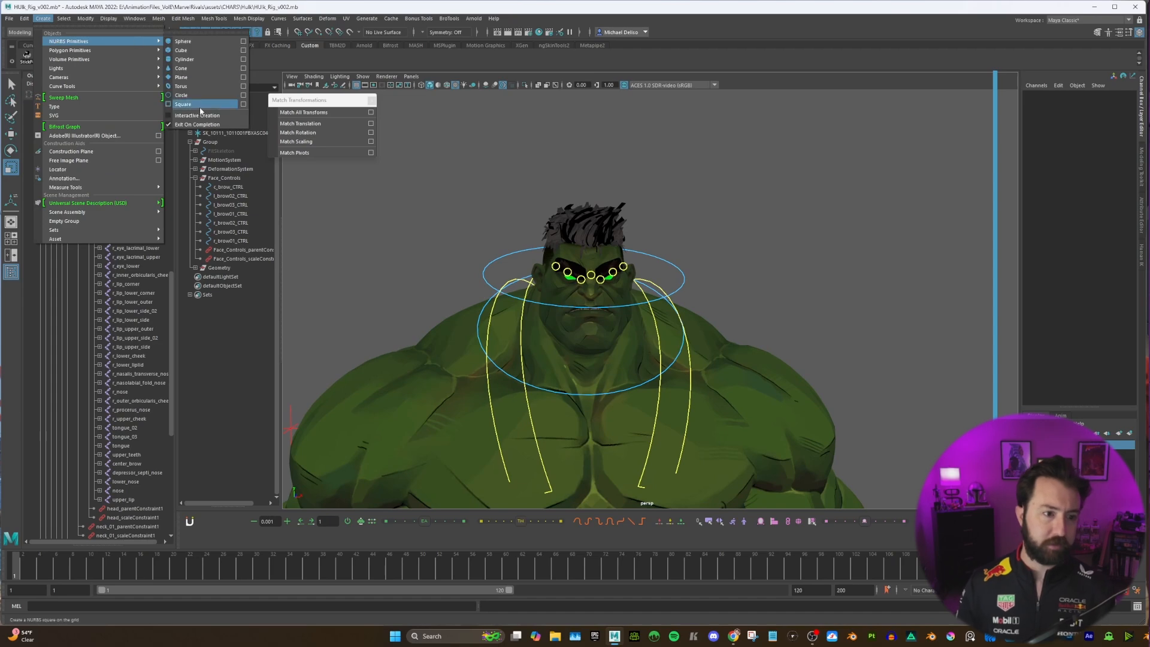
left_click(181, 95)
scroll(652, 307, "down", 6)
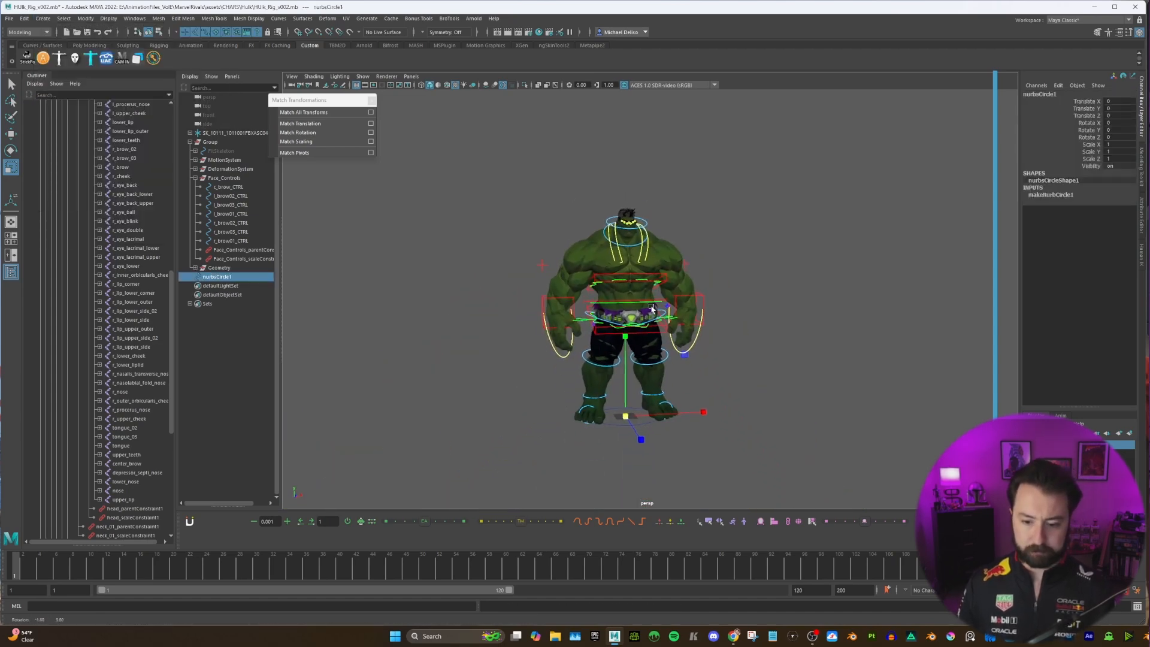
left_click_drag(651, 307, 659, 316, "alt")
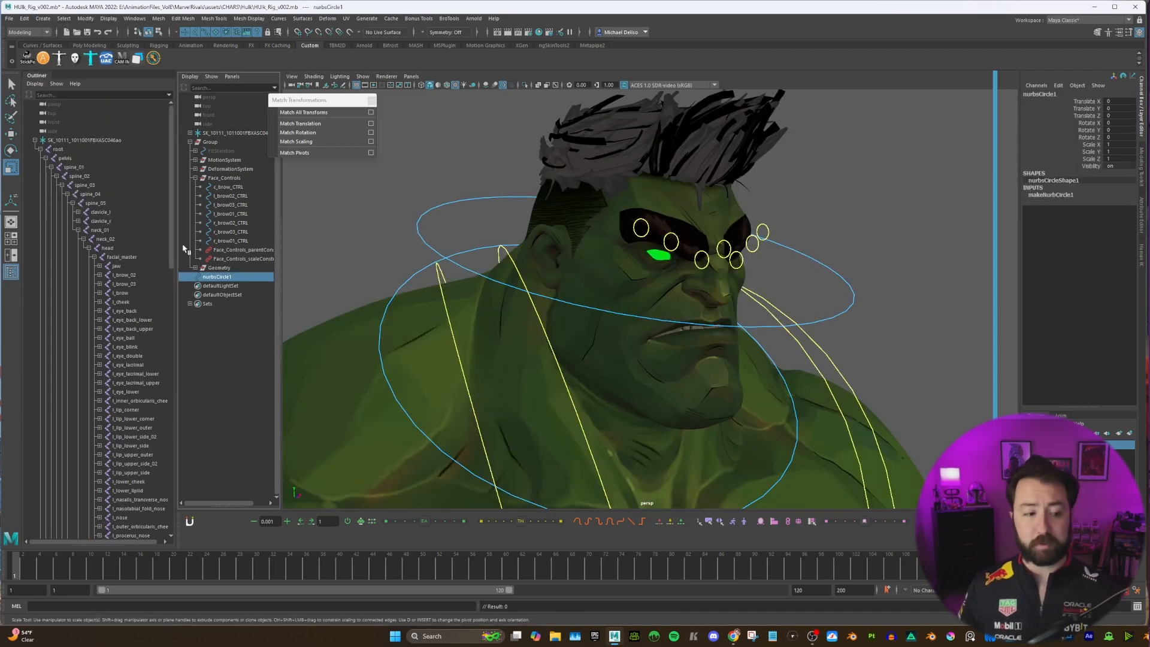
left_click(116, 266, "ctrl")
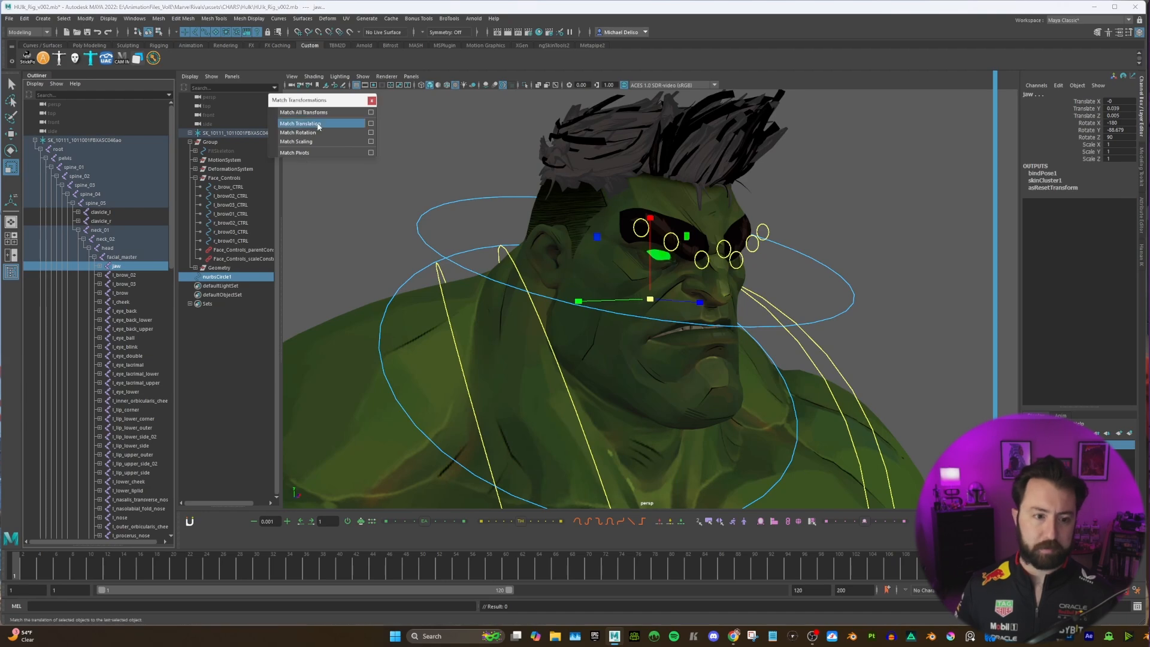
left_click(300, 123)
Step: Tilt the jaw circle about 35 degrees in X and scale it to about 13.4, 23.9 and 18.1 so it surrounds the jaw
left_click(488, 276)
scroll(488, 276, "down", 3)
left_click_drag(651, 298, 907, 280)
left_click_drag(773, 286, 639, 312, "alt")
key("e")
key("r")
left_click_drag(729, 299, 694, 300)
left_click_drag(655, 298, 702, 333, "alt")
left_click_drag(702, 332, 680, 237, "alt")
key("e")
key("w")
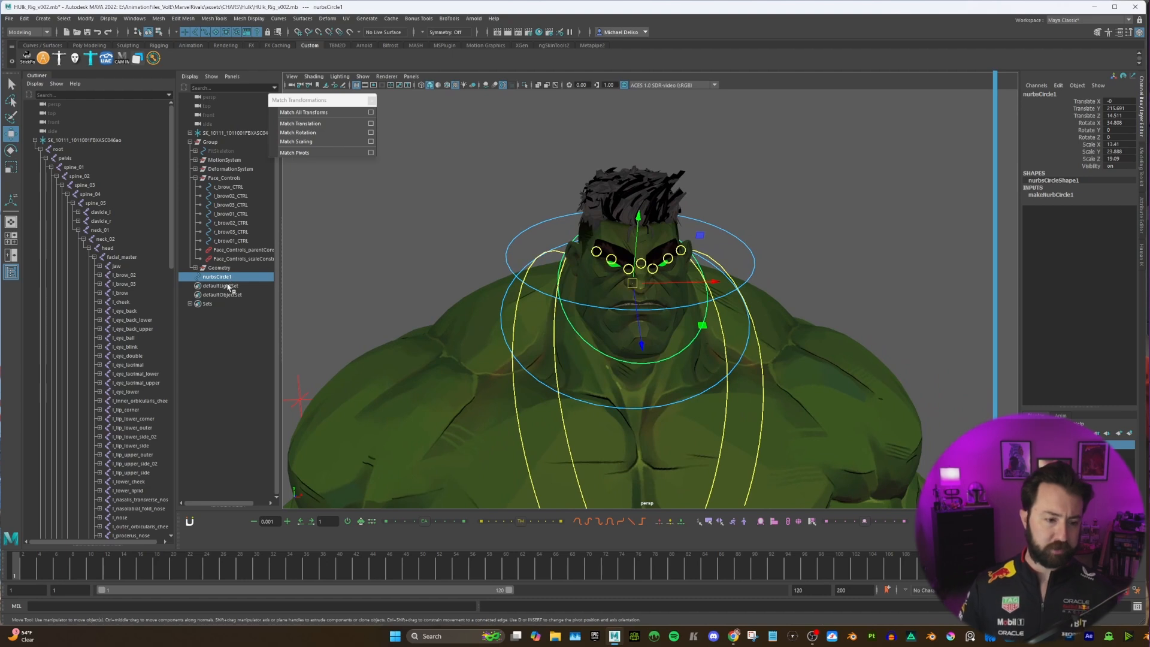
Step: Create a second NURBS circle
left_click(44, 18)
mouse_move(96, 42)
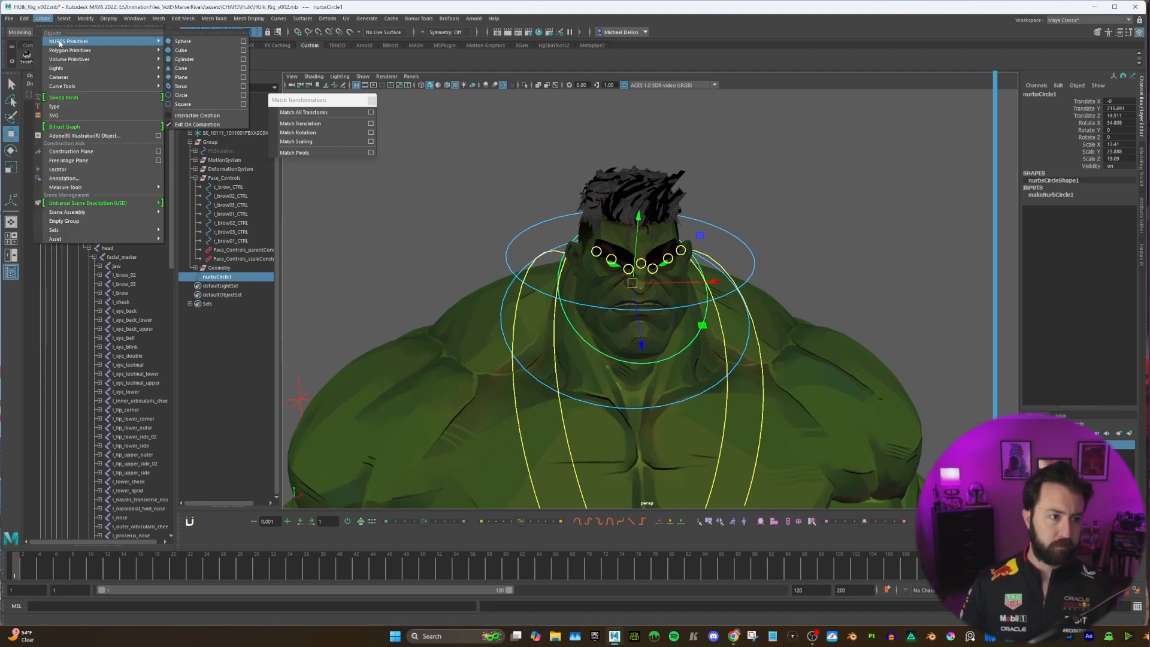
left_click(215, 105)
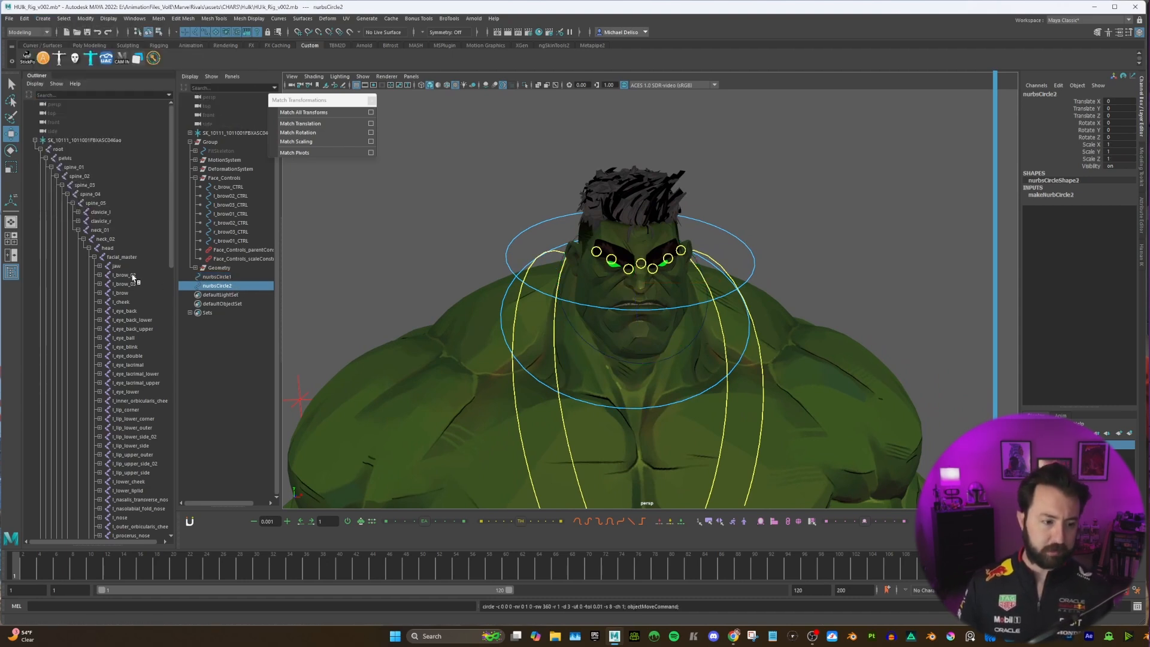
Step: Test the l_lip_corner, l_lip_lower_corner and l_lip_lower_outer joints by moving them, undoing each move
scroll(133, 276, "down", 8)
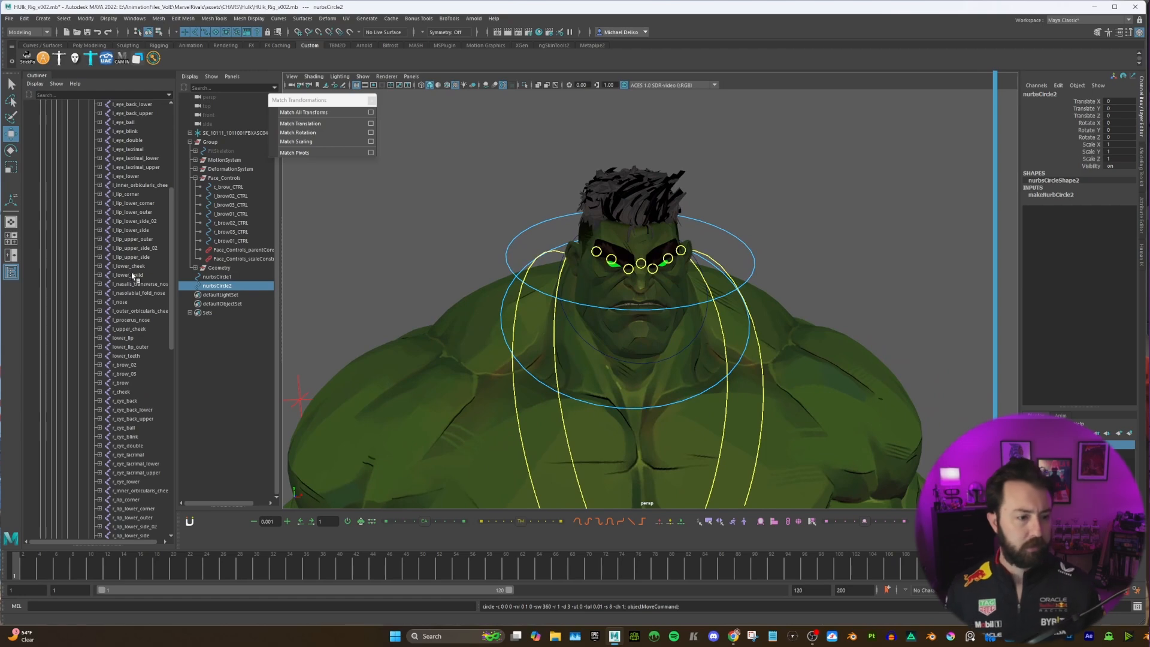
left_click(129, 194)
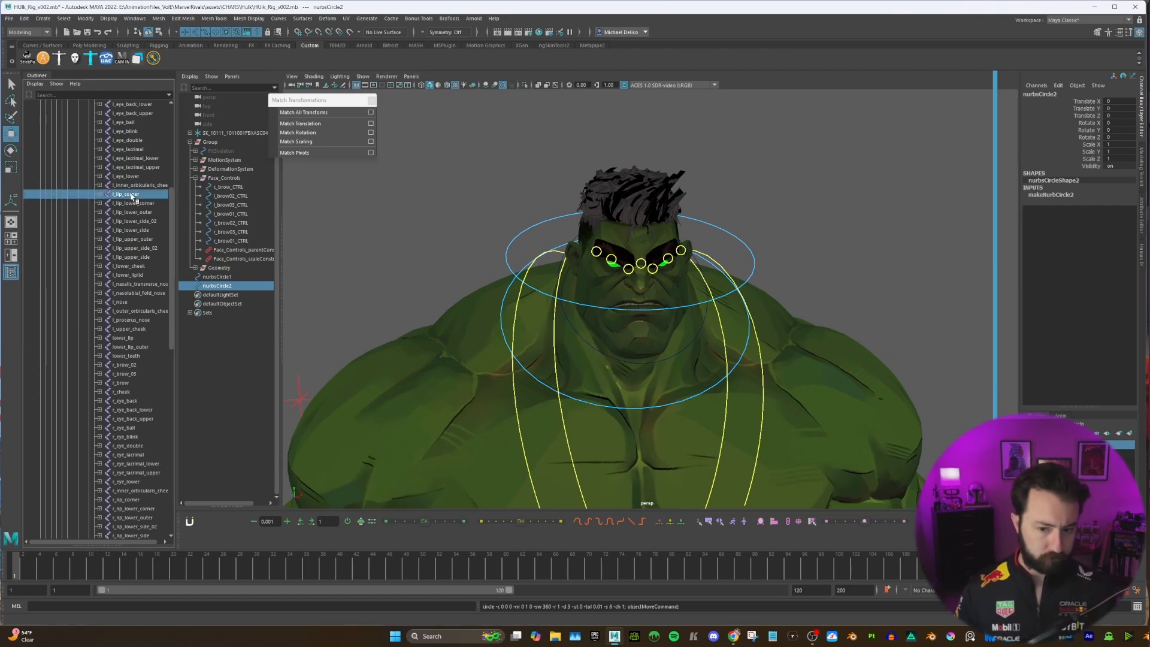
key("f")
left_click_drag(651, 303, 663, 304, "alt")
left_click_drag(644, 296, 639, 221)
key("ctrl+z")
left_click(129, 204)
key("ctrl+z")
left_click(143, 213)
key("ctrl+z")
left_click_drag(598, 270, 598, 197)
key("ctrl+z")
Step: Check the l_lip_lower_outer joint in X-ray shading, hide the joint and switch X-ray off
mouse_move(596, 248)
left_mouse_down("alt")
mouse_move(513, 270)
mouse_move(516, 301)
mouse_move(484, 213)
left_mouse_up("alt")
left_click(538, 84)
left_click_drag(484, 212, 565, 254, "alt")
key("ctrl+z")
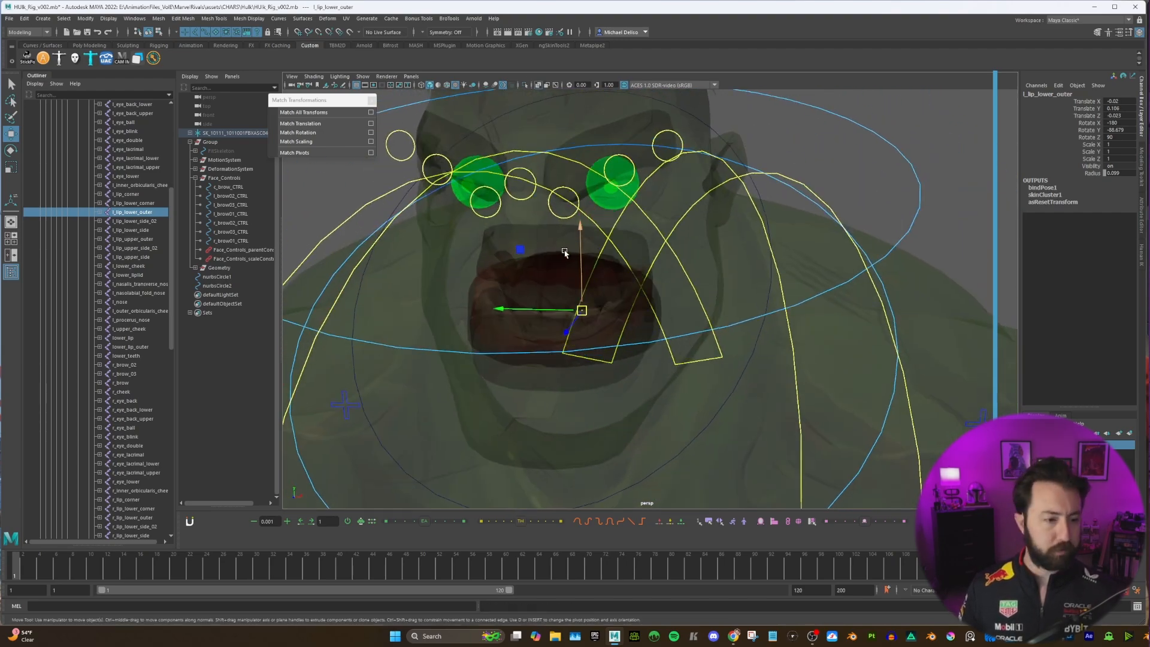
key("ctrl+h")
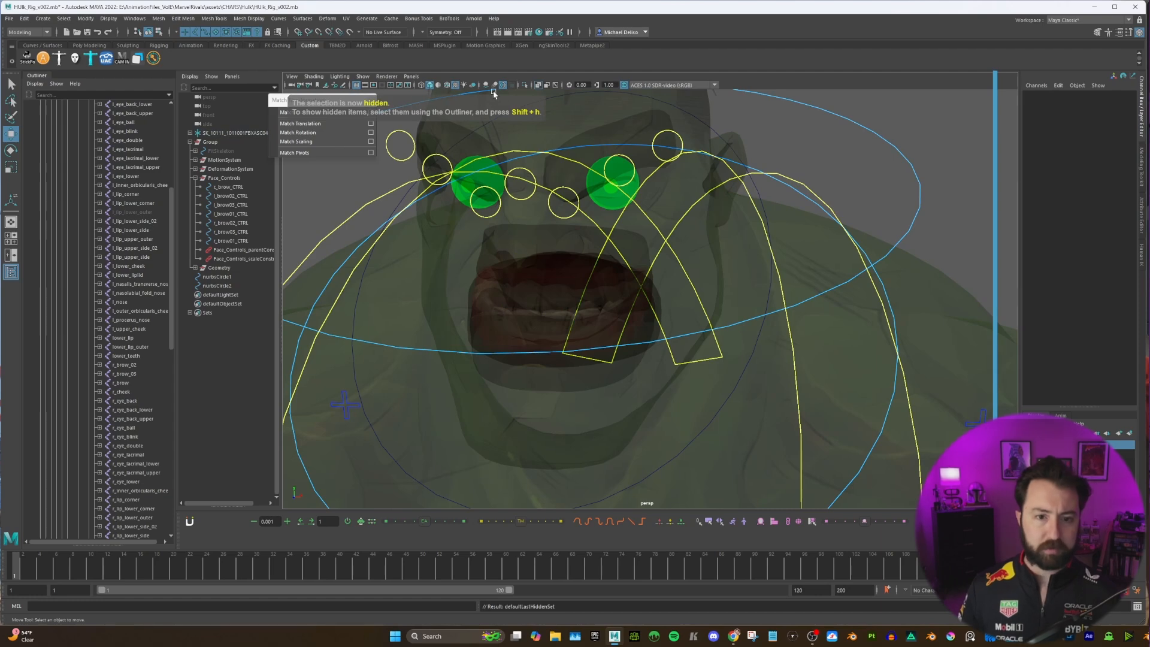
left_click(537, 84)
Step: Move l_lip_lower_side_02 to test its influence on the lips, undo the move and hide the joint
left_click_drag(575, 282, 608, 236, "alt")
left_click(124, 222)
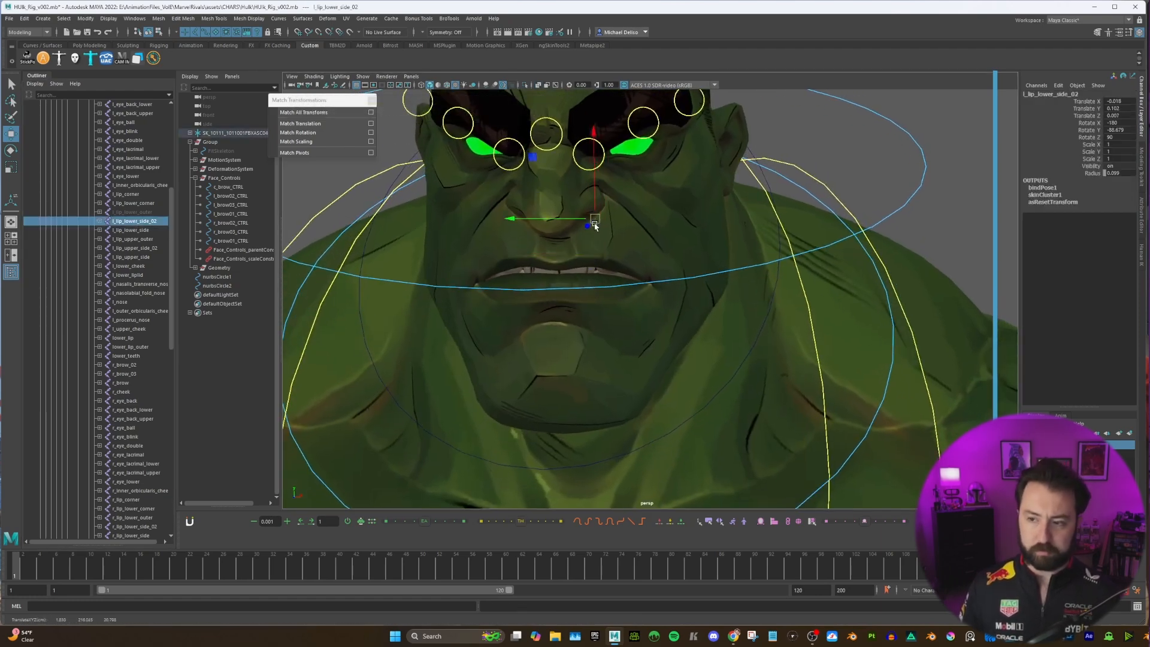
key("ctrl+z")
key("ctrl+h")
Step: Test the influence of l_lip_lower_side, undo its move and select l_lip_upper_outer
key("Down")
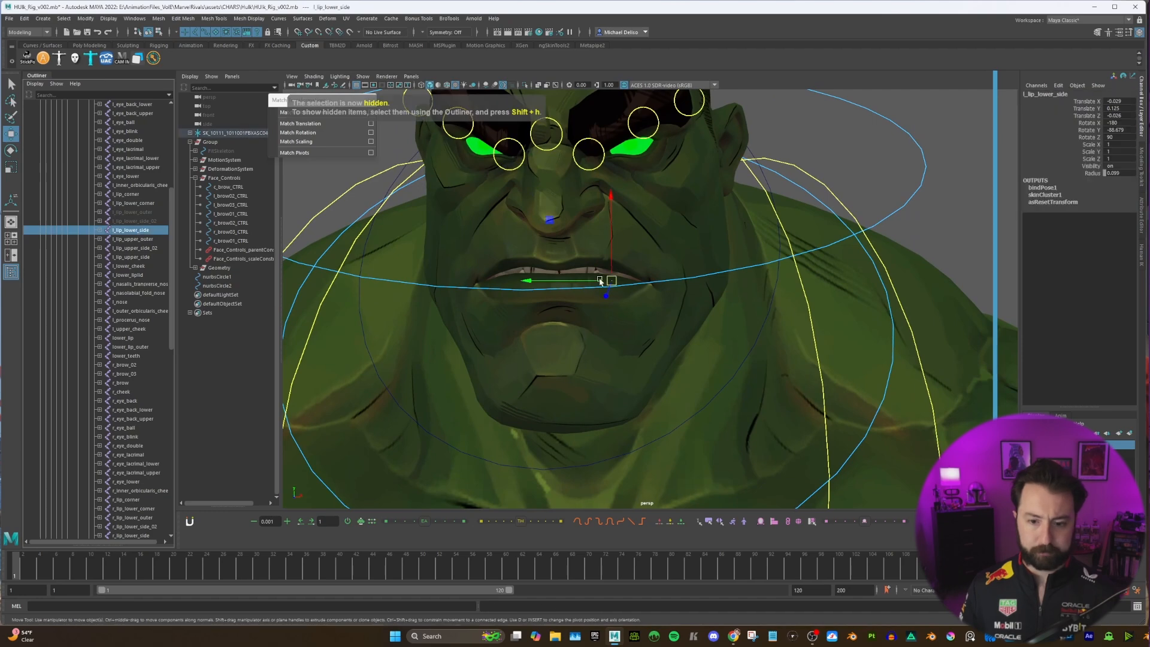
key("ctrl+z")
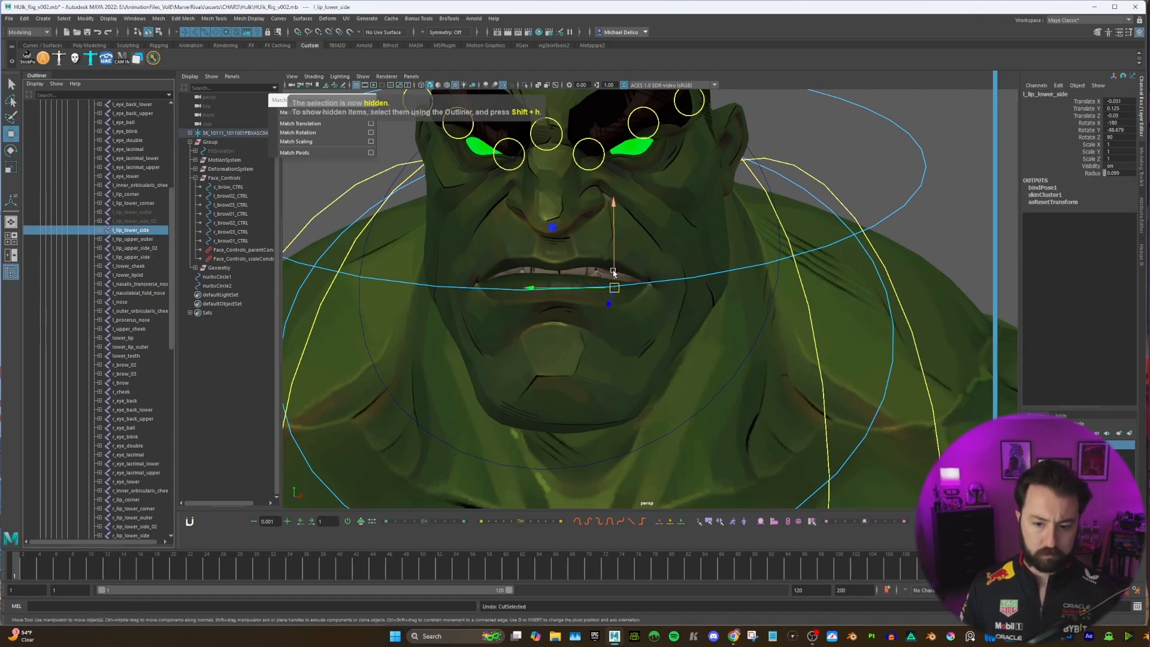
left_click(145, 240)
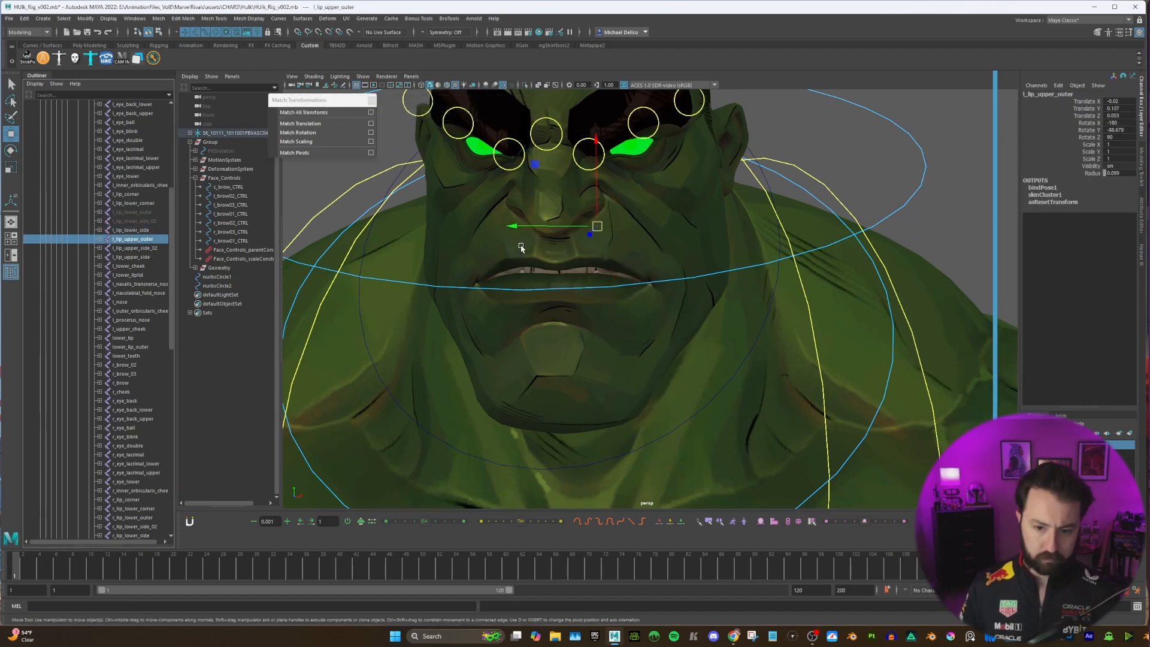
Step: Undo back to l_lip_lower_side_02 being visible, recheck its influence and hide the joint again
key("ctrl+z")
key("ctrl+z")
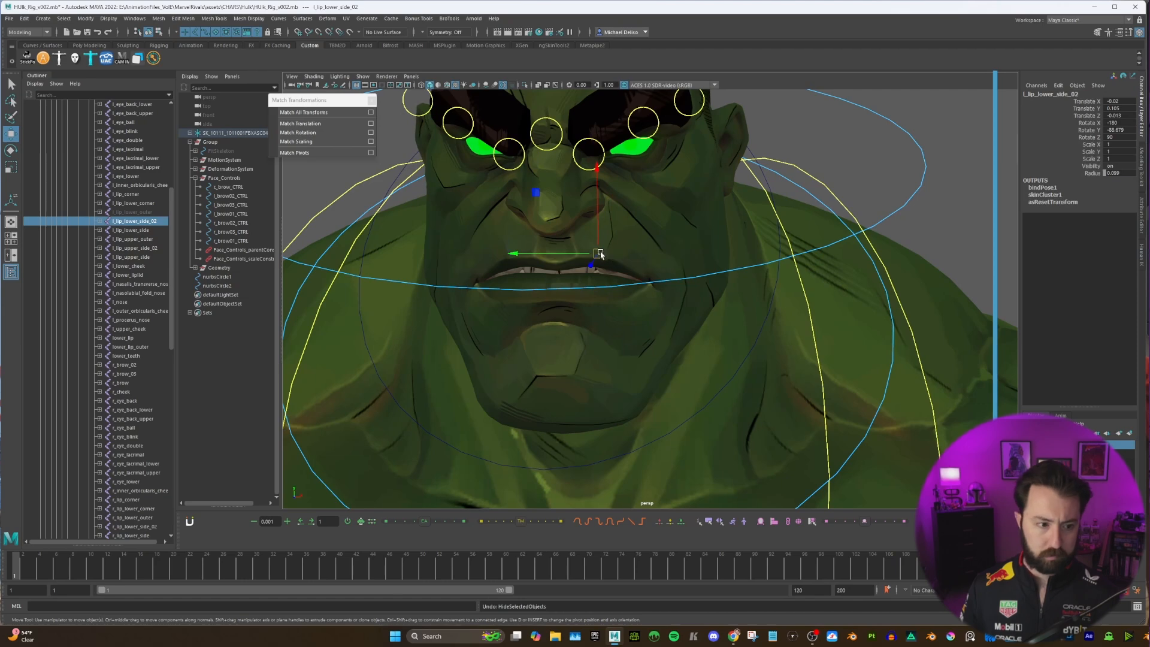
key("ctrl+z")
key("ctrl+h")
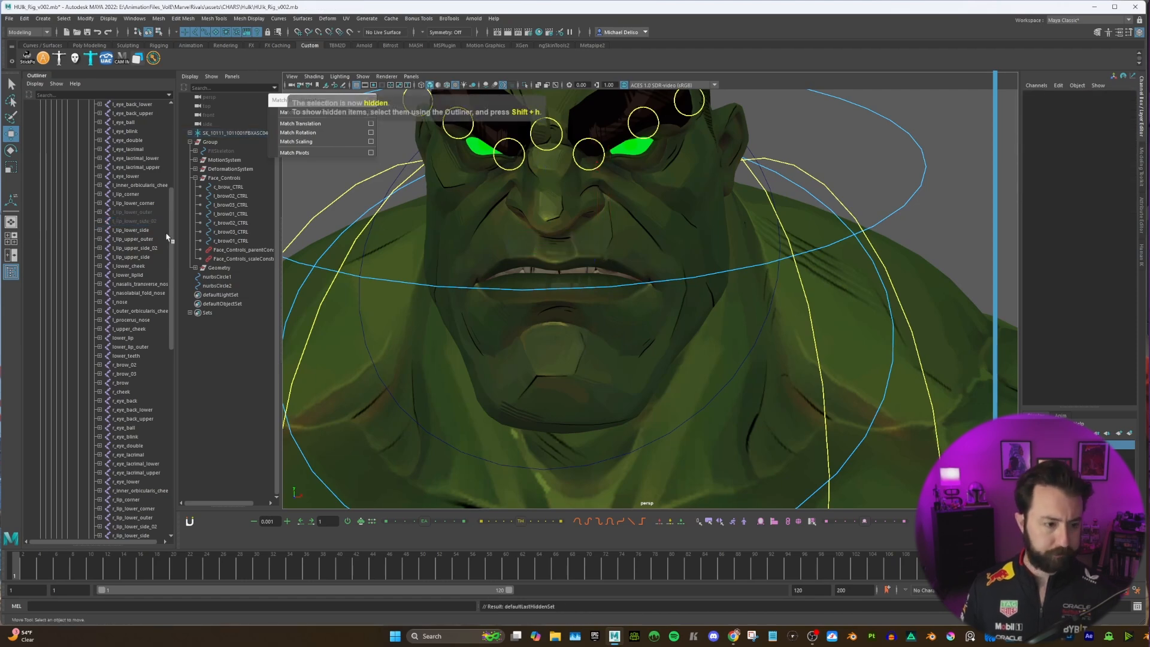
Step: Move l_lip_lower_side up and down to recheck how it deforms the lip, and undo the move
left_click(615, 258)
left_click(612, 275)
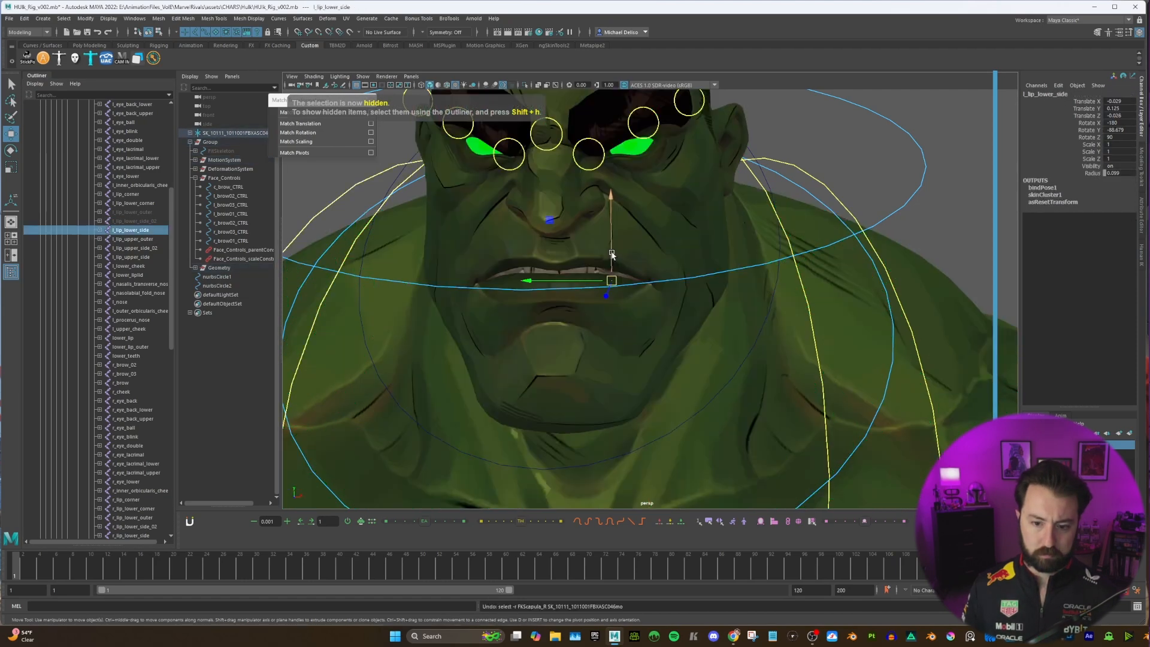
left_click_drag(612, 256, 613, 277)
key("ctrl+z")
Step: Test the l_lip_upper_outer and l_lip_upper_side_02 joints and hide both
left_click(133, 238)
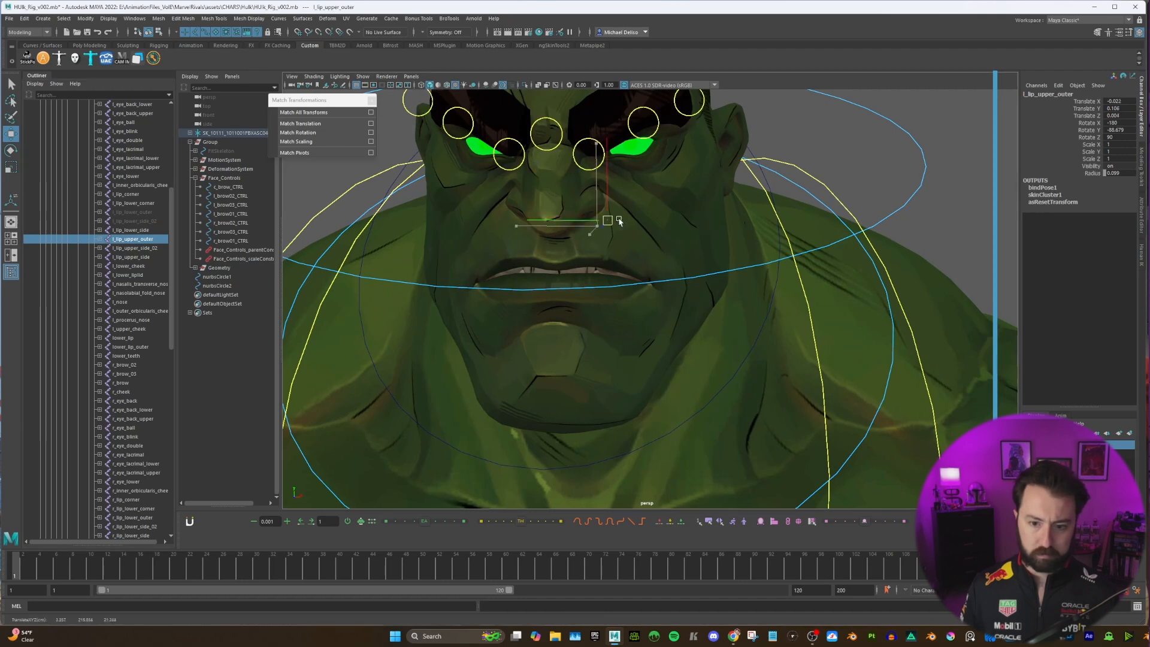
key("ctrl+h")
left_click(134, 248)
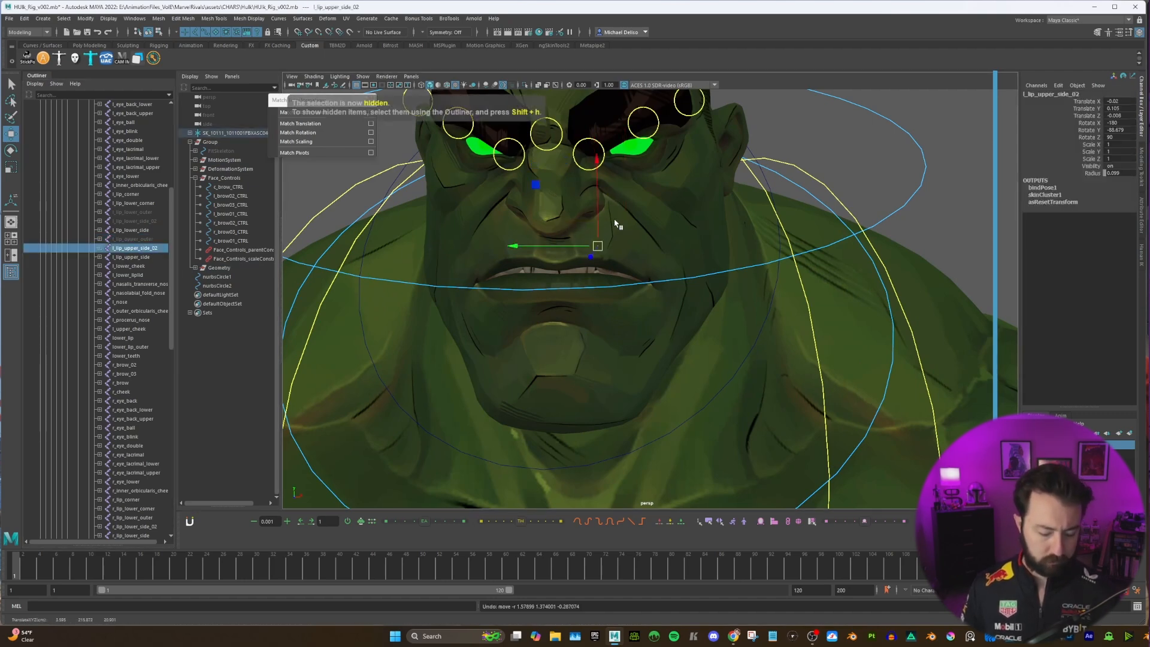
key("ctrl+h")
Step: Check how the l_lip_upper_side, l_lower_cheek and l_lower_liplid joints deform the face, undoing the test moves
left_click(138, 256)
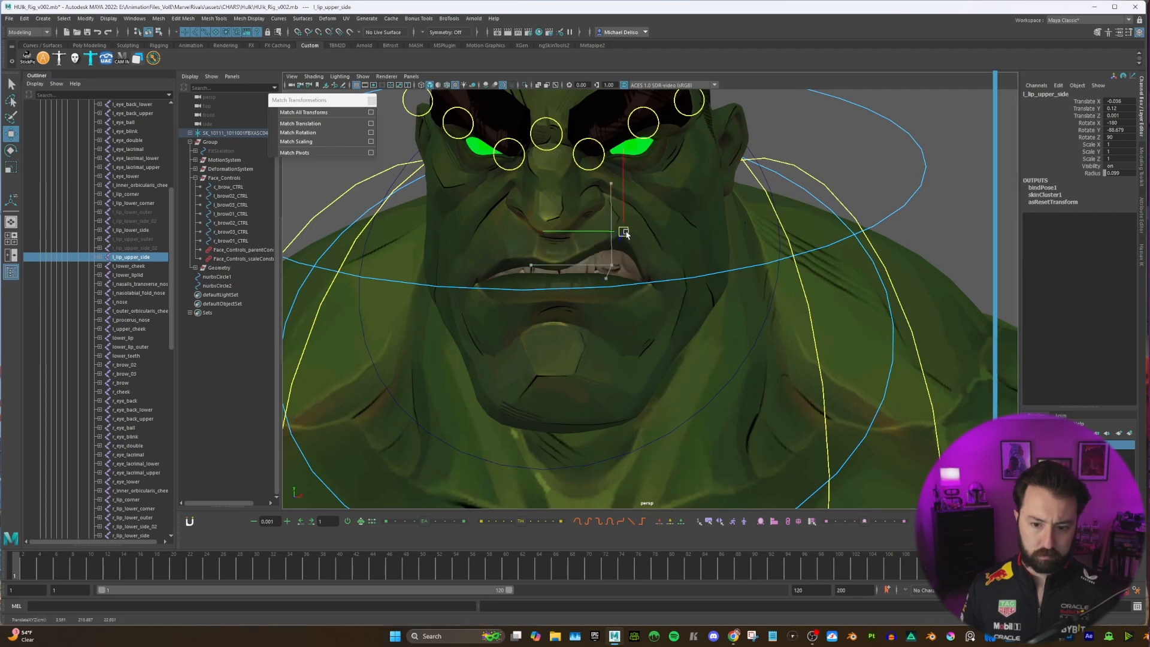
left_click(136, 266)
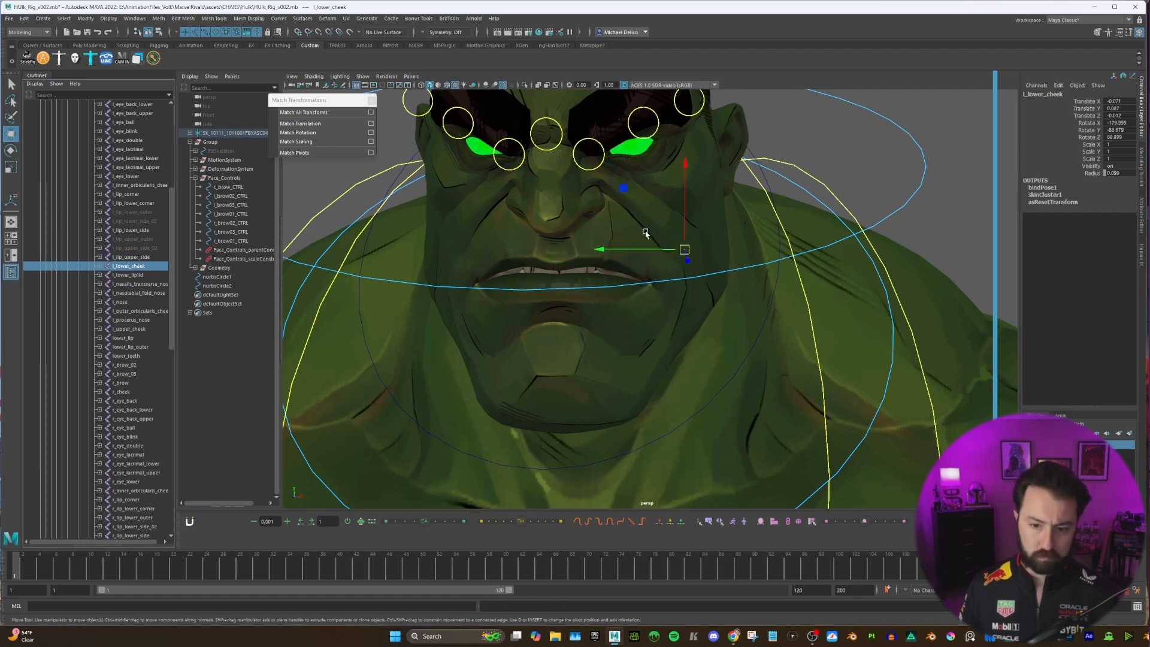
left_click(129, 277)
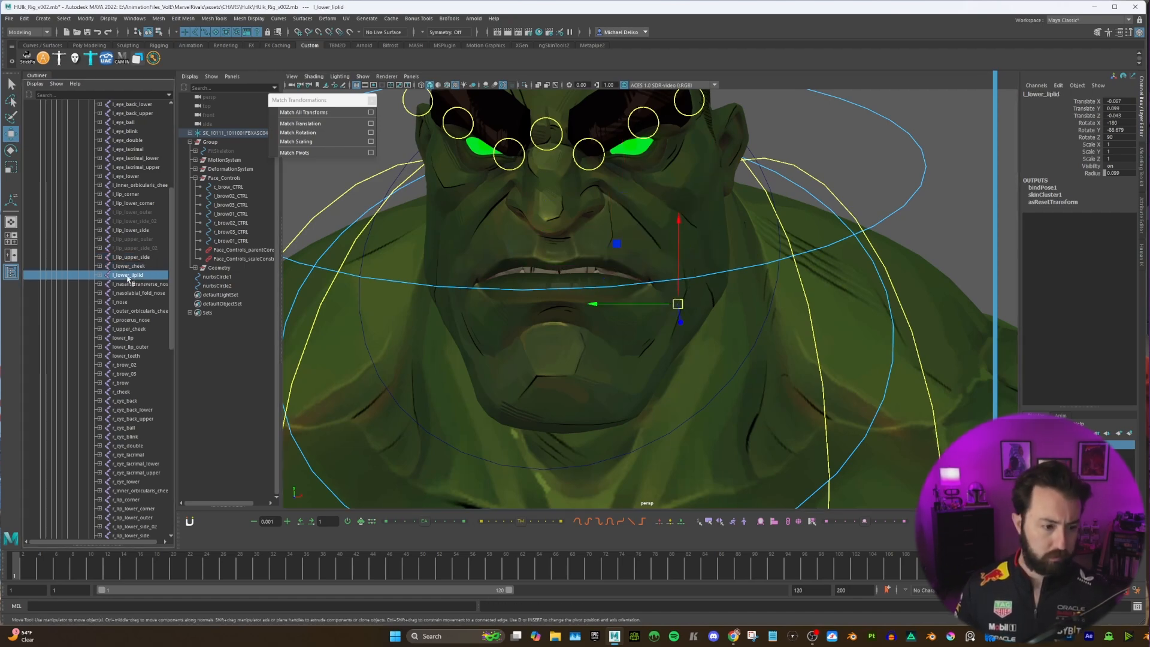
left_click_drag(679, 259, 680, 249)
key("ctrl+z")
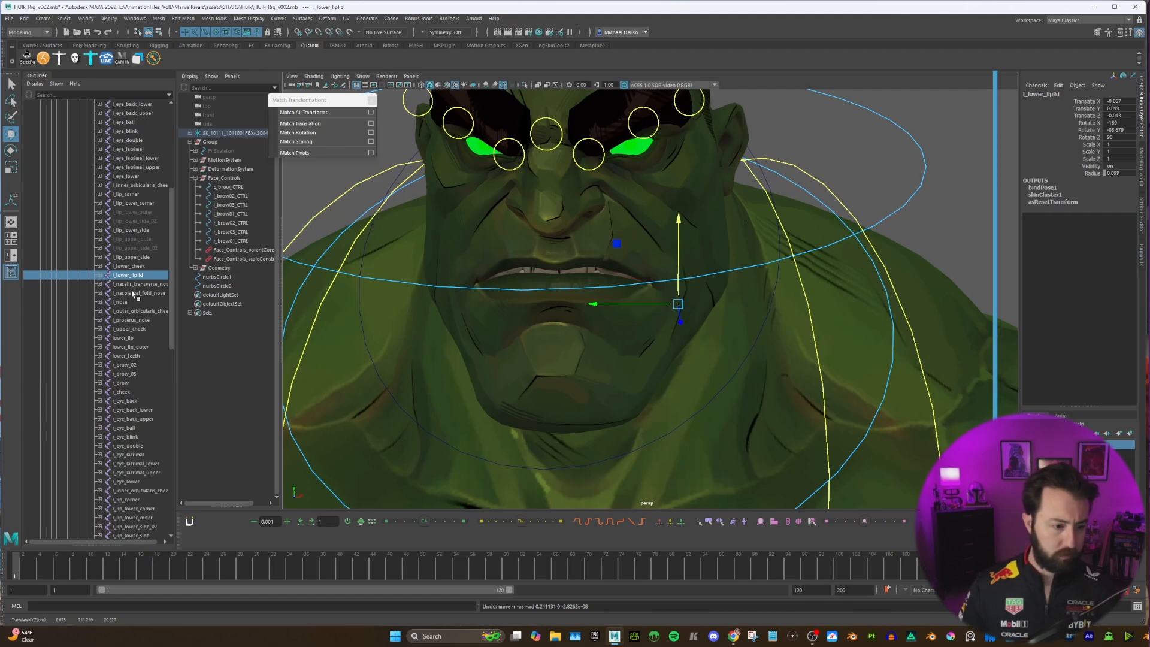
Step: Check how the r_lip_corner and r_lip_lower_corner joints deform the mouth corner by moving them upward
scroll(132, 303, "down", 5)
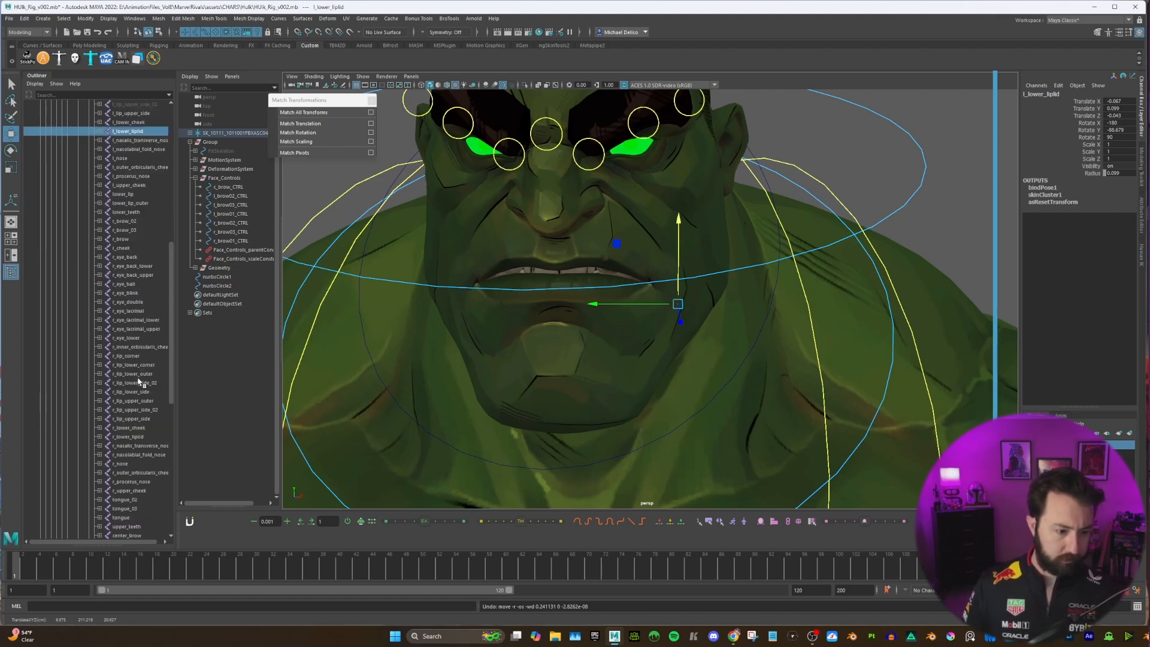
left_click(136, 356)
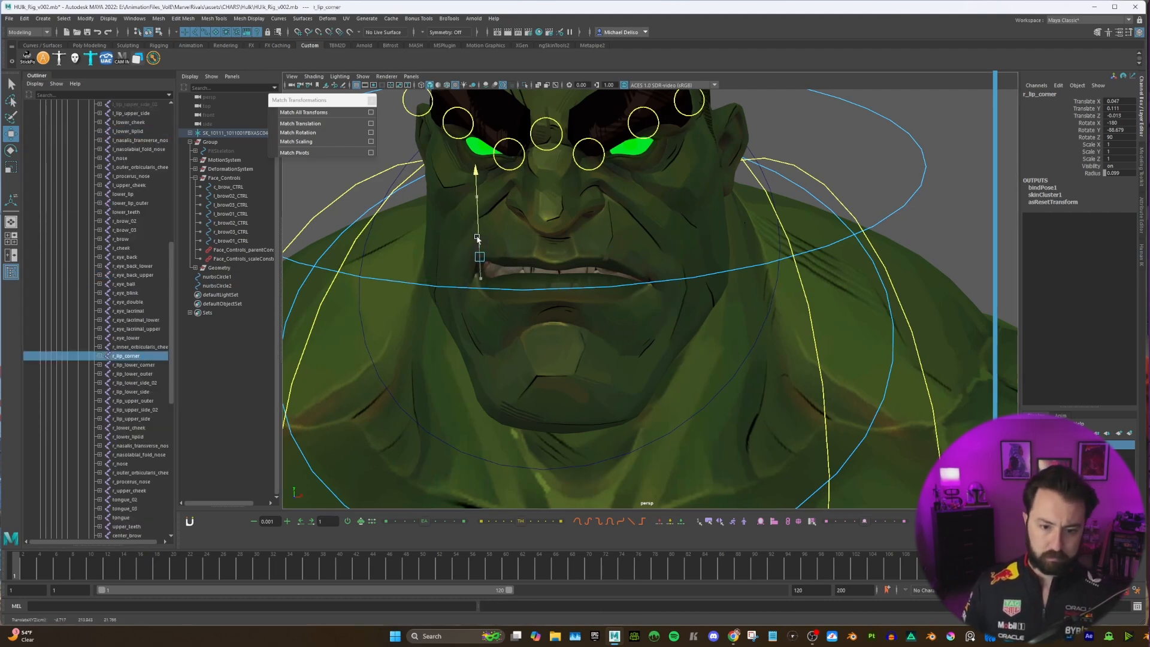
key("Down")
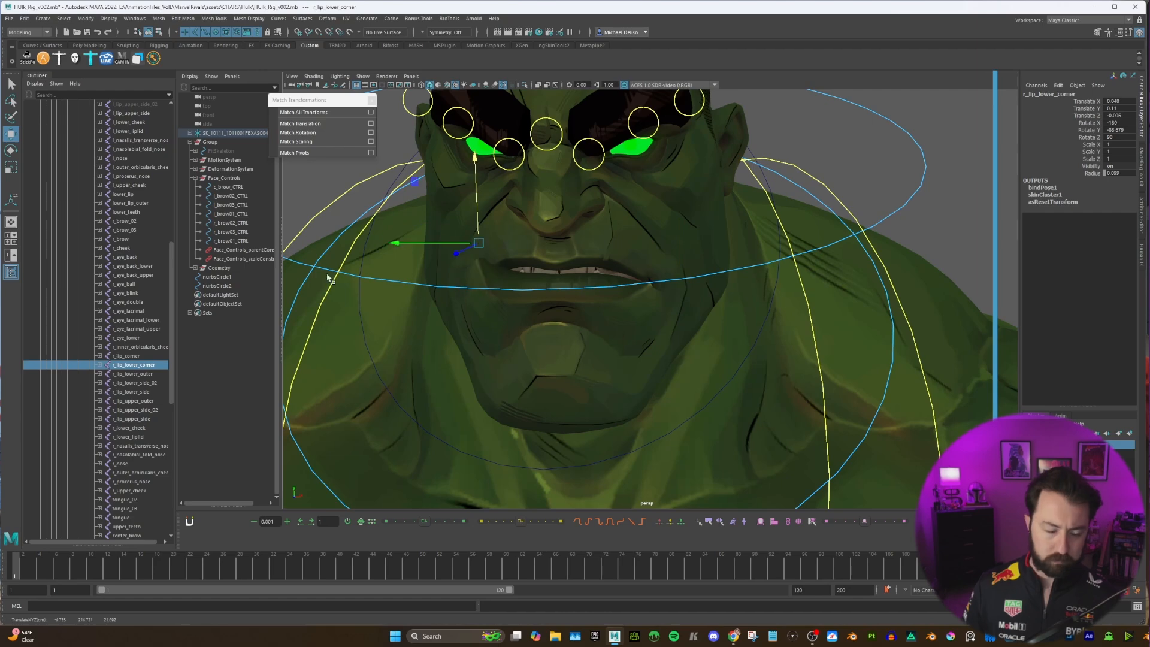
Step: Undo the test moves, test the r_lip_lower_outer and r_lip_lower_side_02 joints, and hide both
key("Down")
key("ctrl+z")
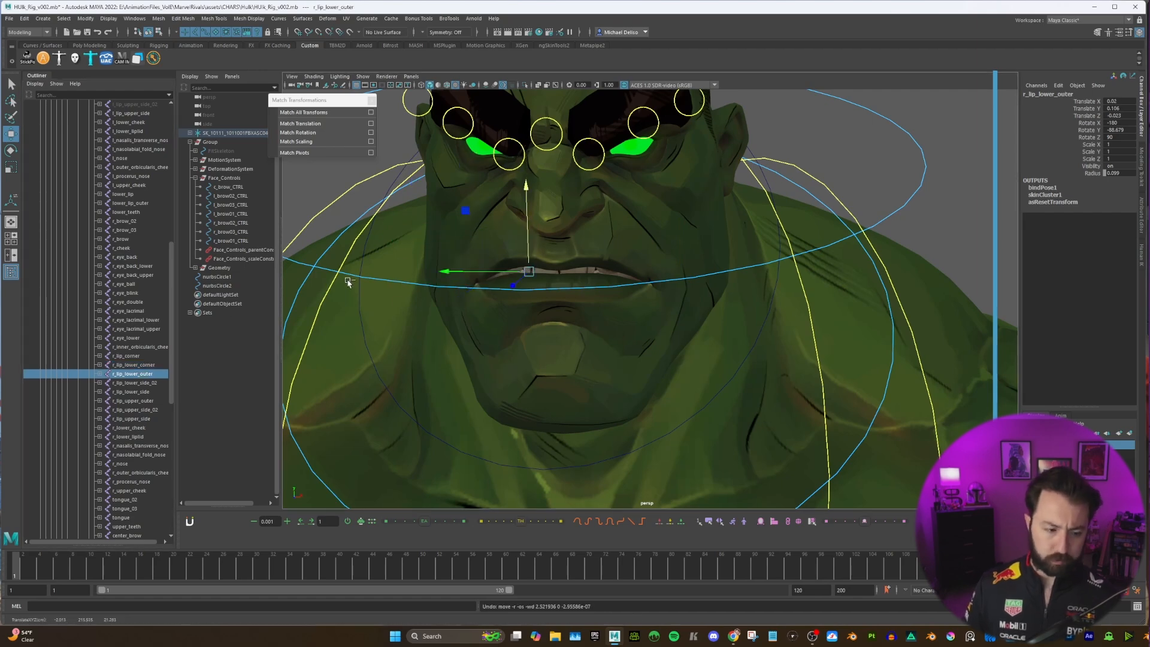
key("ctrl+h")
left_click(146, 383)
left_click_drag(526, 234, 526, 189)
key("ctrl+z")
key("ctrl+h")
Step: Test the r_lip_lower_side joint, and test and hide the r_lip_upper_outer and r_lip_upper_side_02 joints
left_click(133, 391)
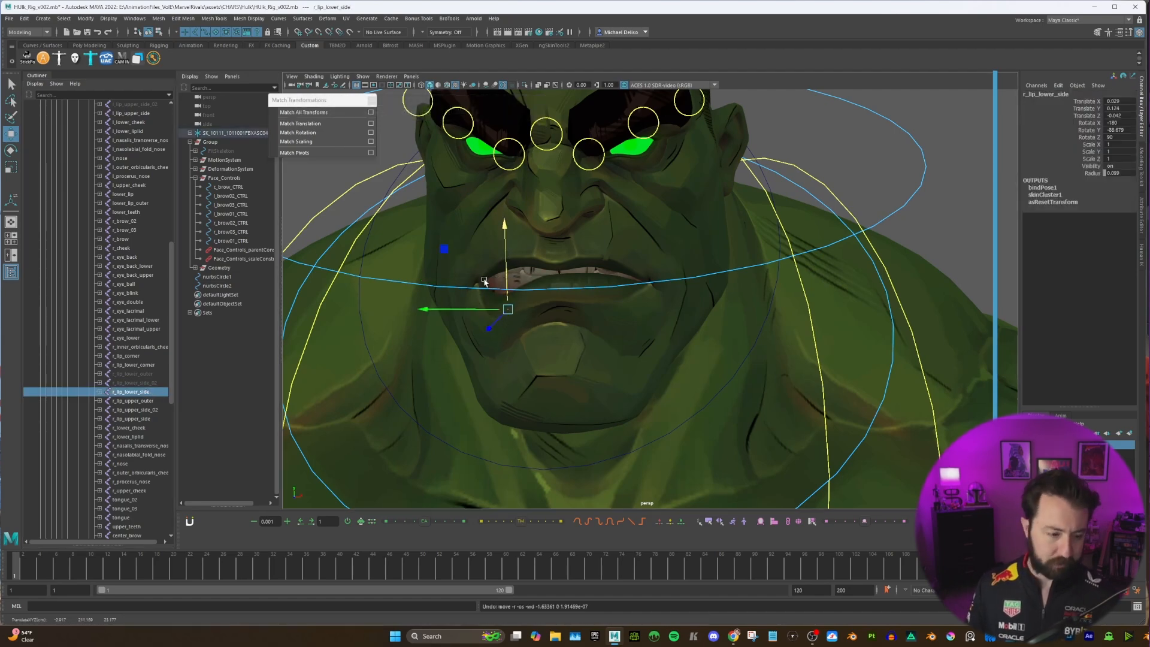
key("ctrl+h")
left_click(141, 400)
left_click_drag(529, 213, 528, 183)
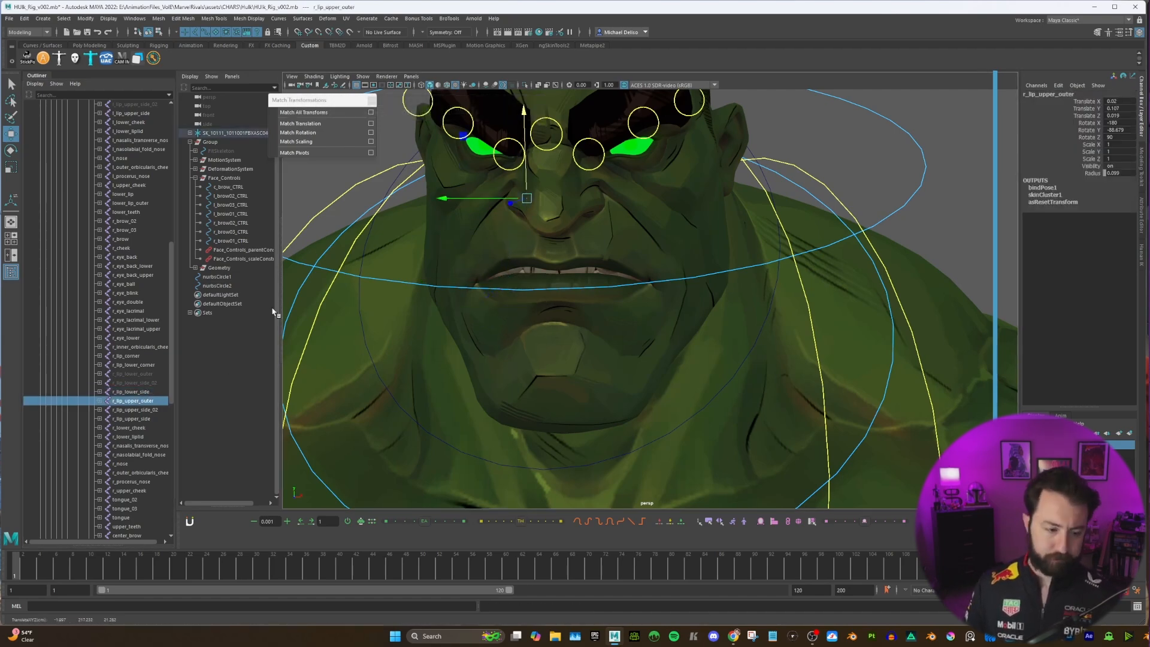
key("ctrl+z")
key("ctrl+h")
left_click(141, 411)
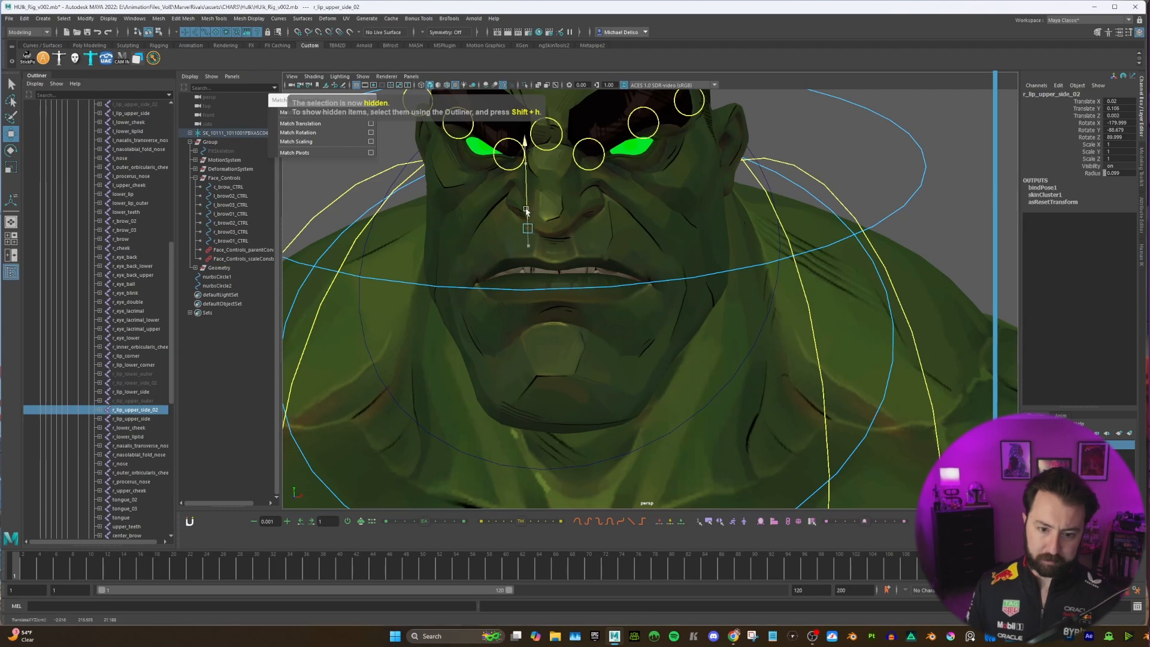
key("ctrl+h")
Step: Check how the r_lip_upper_side and r_lower_liplid joints deform the face, undoing the test moves
left_click(137, 419)
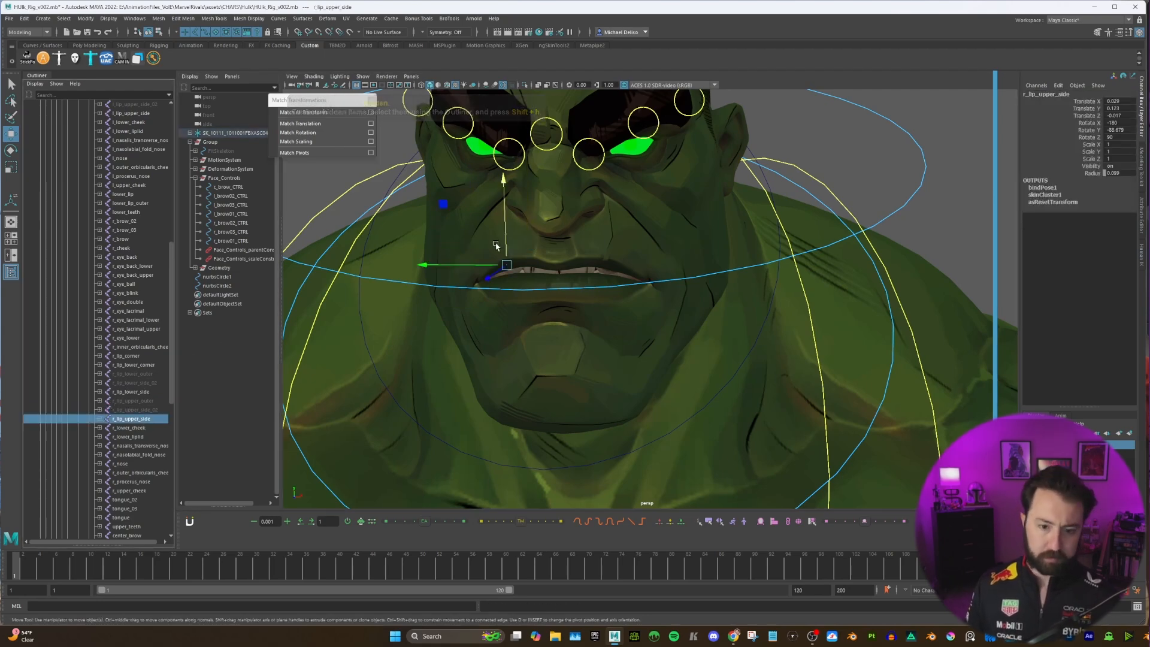
left_click_drag(504, 244, 507, 215)
key("ctrl+z")
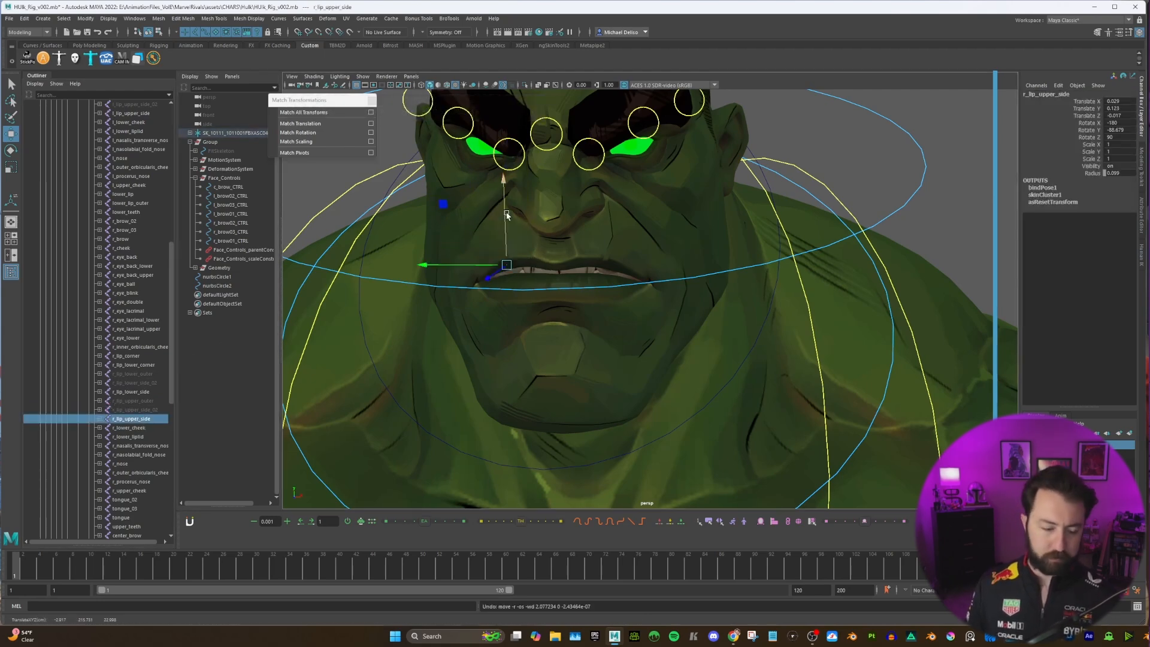
left_click(128, 437)
key("ctrl+z")
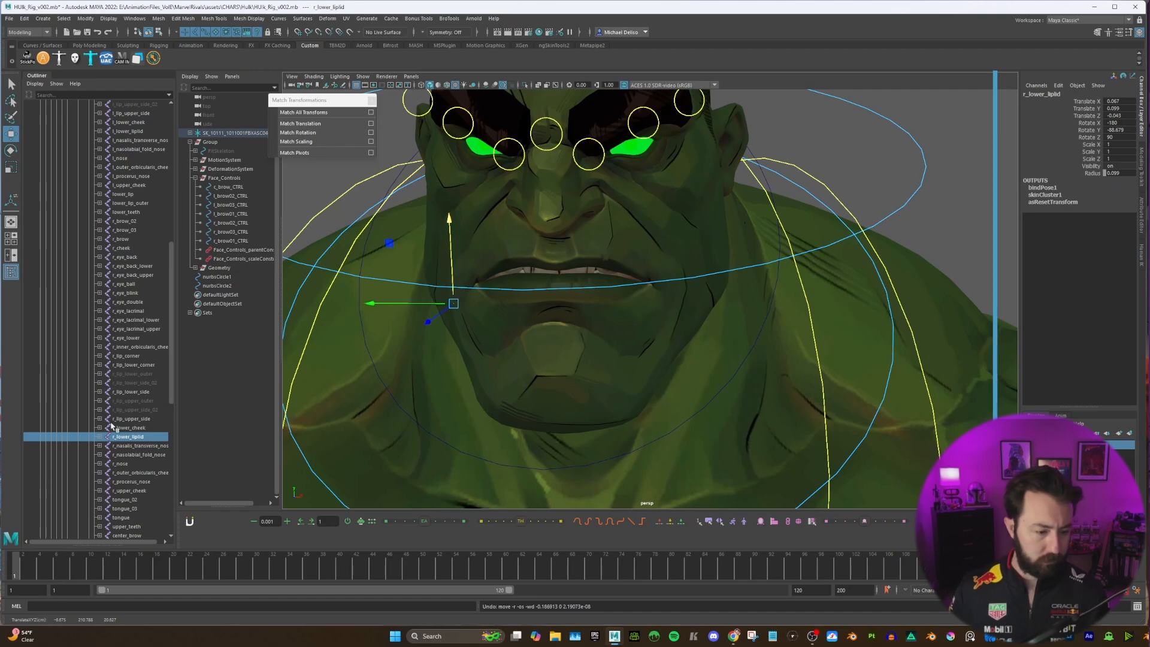
Step: Check how the central upper_lip joint deforms the mouth by moving it, and undo the move
left_click(133, 419)
scroll(141, 437, "down", 3)
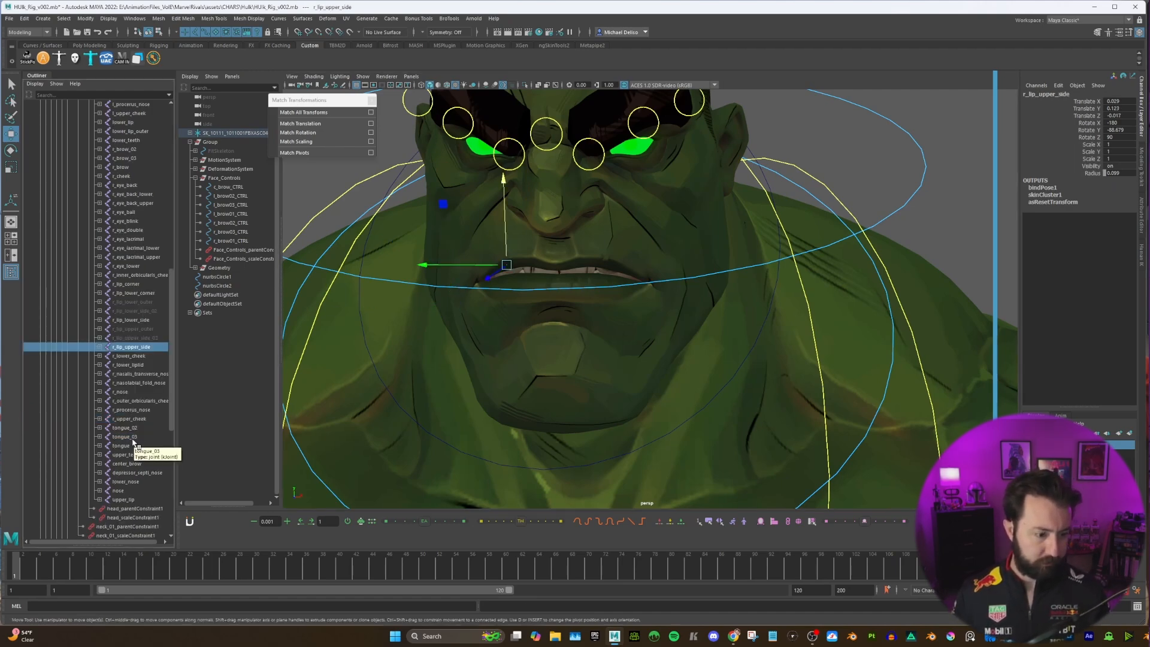
left_click(127, 500)
left_click_drag(557, 241, 557, 246)
key("ctrl+z")
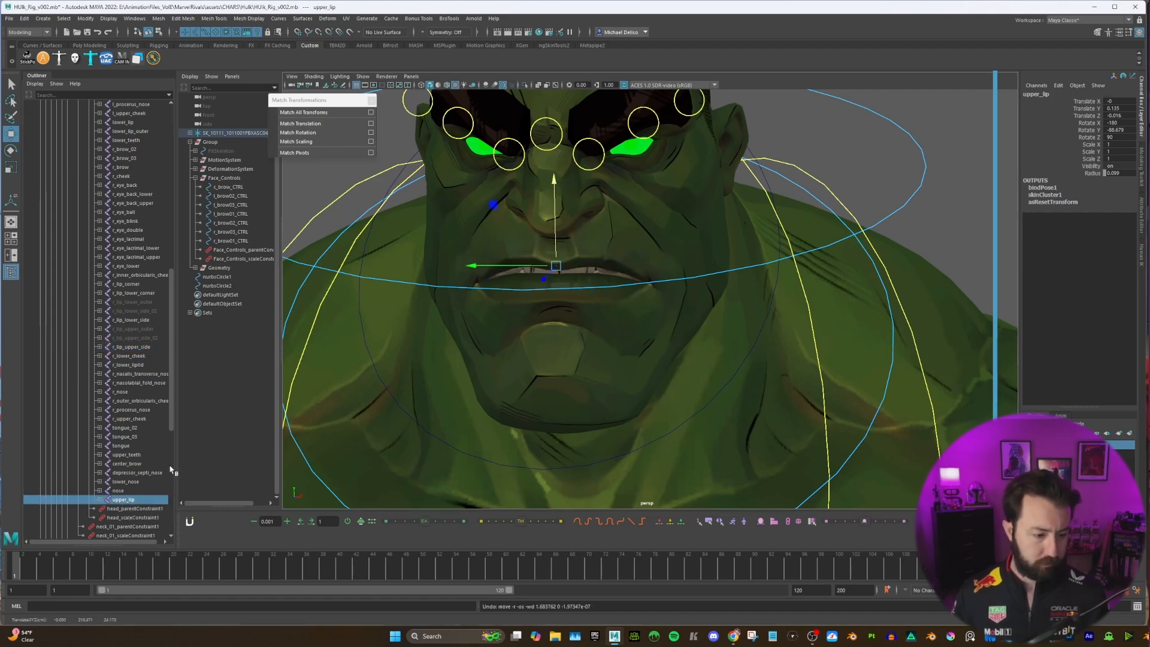
Step: Test the lower_lip, lower_lip_outer and lower_teeth joints, hiding lower_lip_outer and undoing the test moves
left_click(153, 363)
scroll(138, 288, "up", 5)
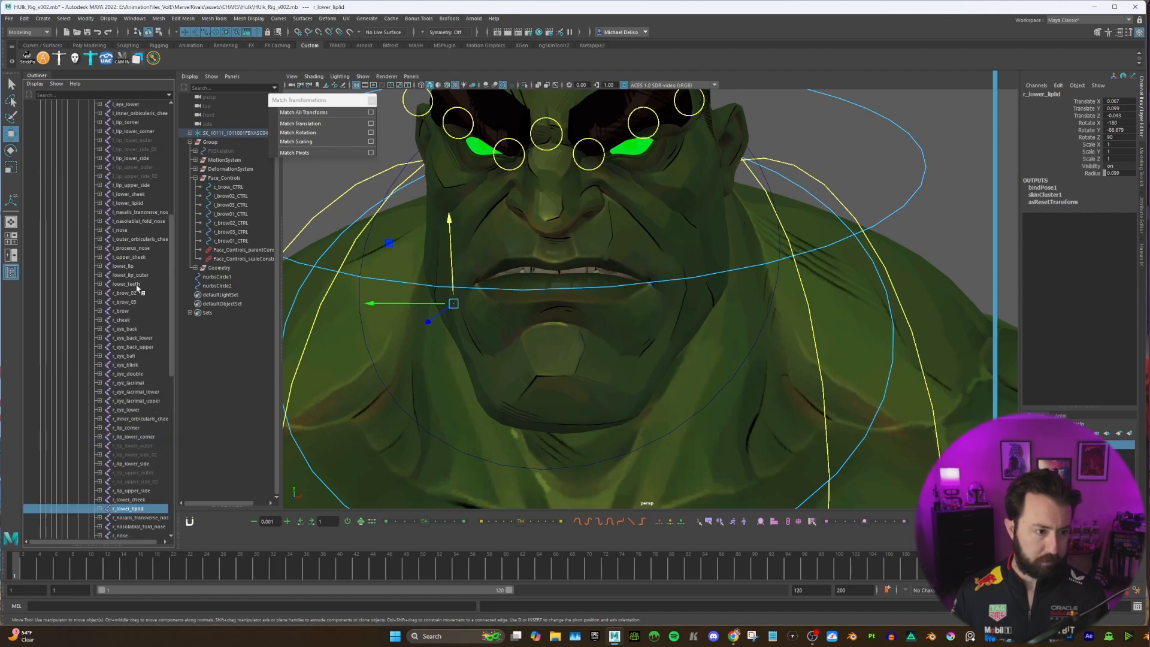
left_click(135, 268)
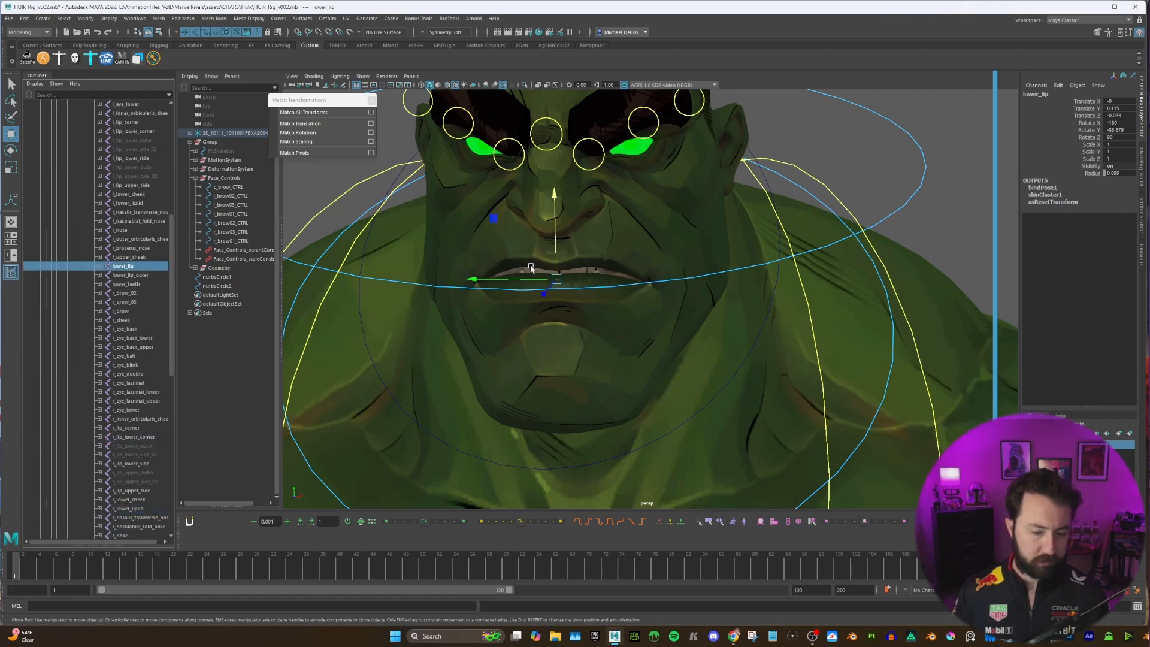
left_click(149, 275)
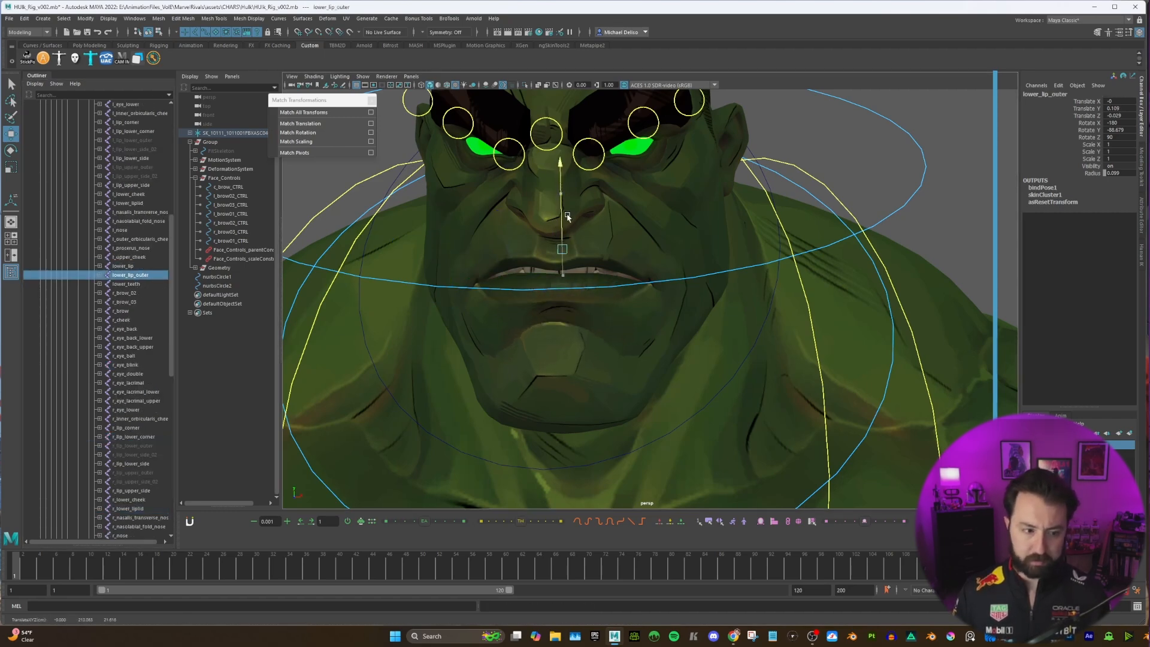
key("ctrl+z")
key("ctrl+h")
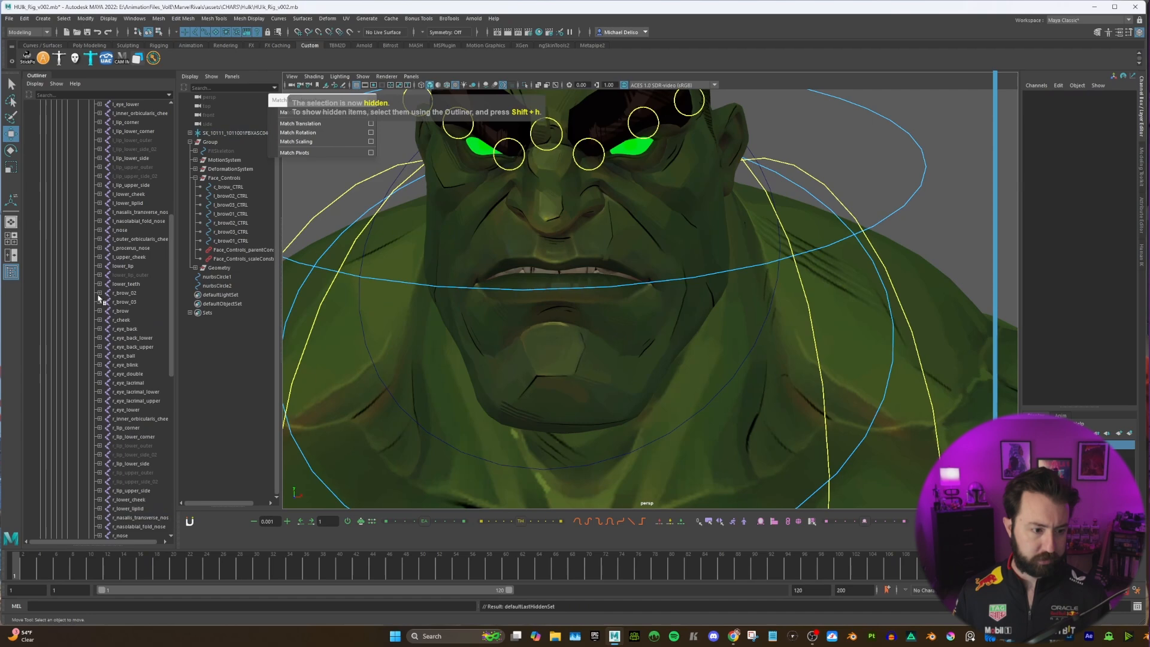
left_click(129, 284)
key("ctrl+z")
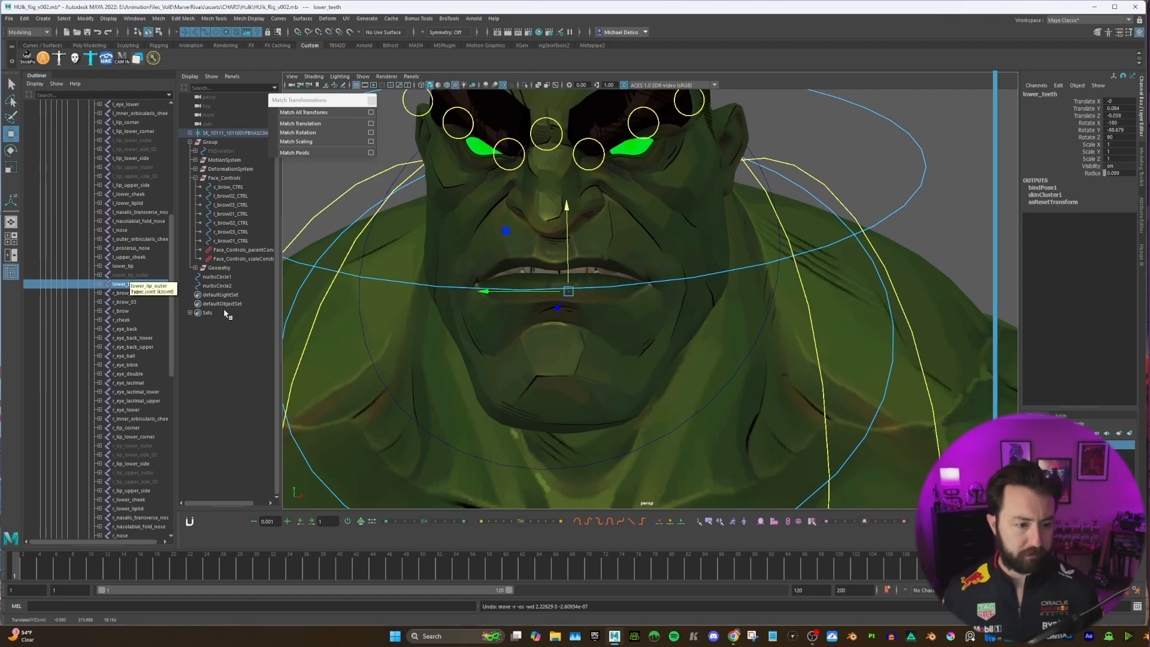
Step: Find the spare nurbsCircle2 curve and compare the positions of the l_lip_corner and l_lip_lower_corner joints
left_click(226, 286)
scroll(127, 268, "up", 5)
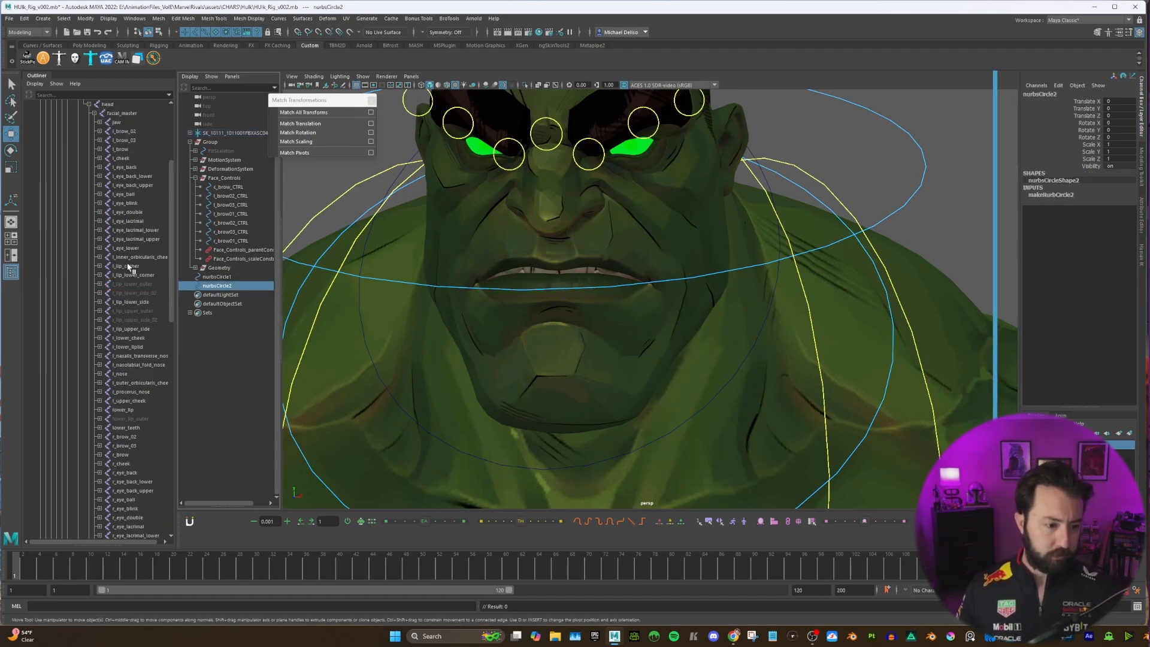
scroll(129, 268, "down", 3)
scroll(118, 222, "up", 3)
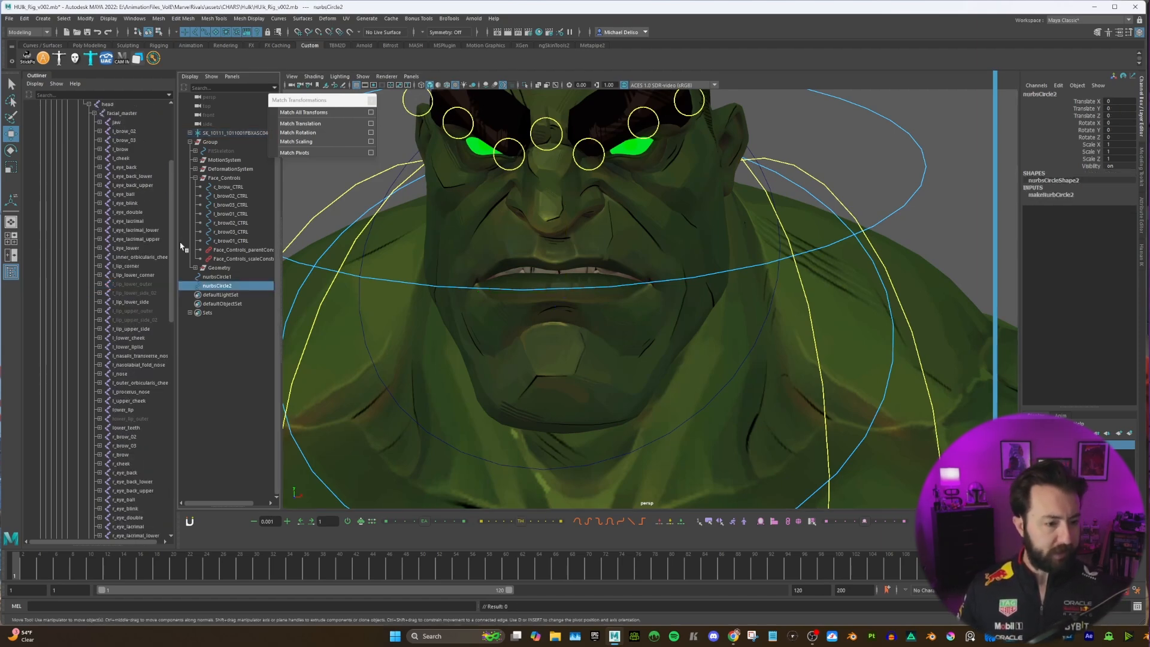
left_click(130, 265)
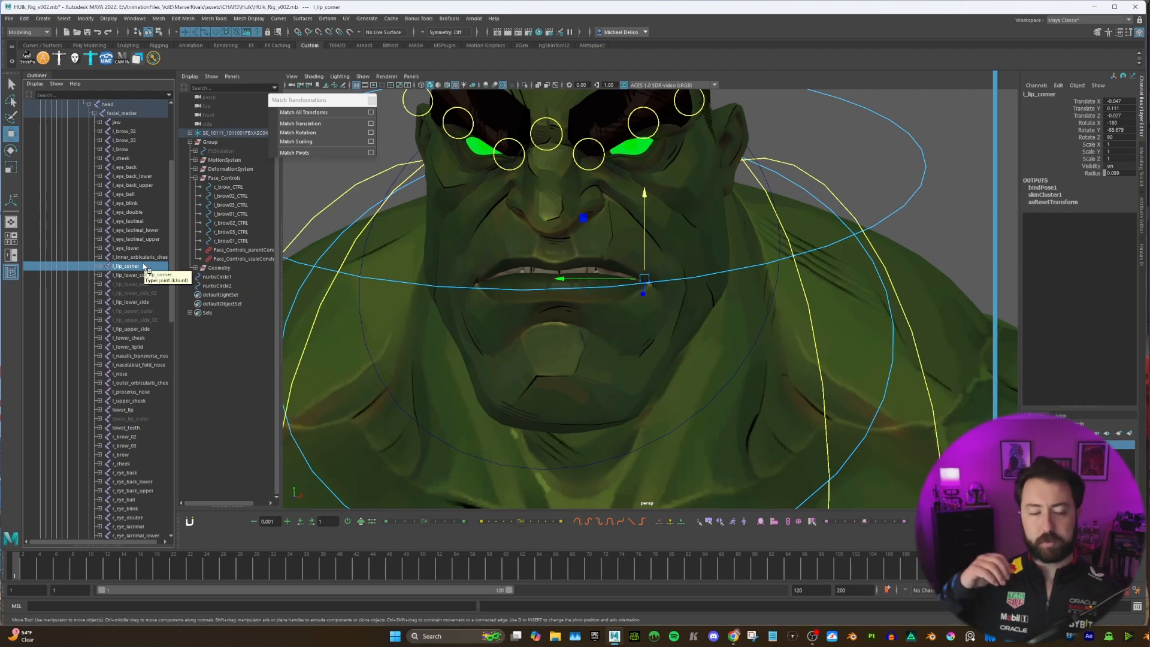
left_click(134, 275)
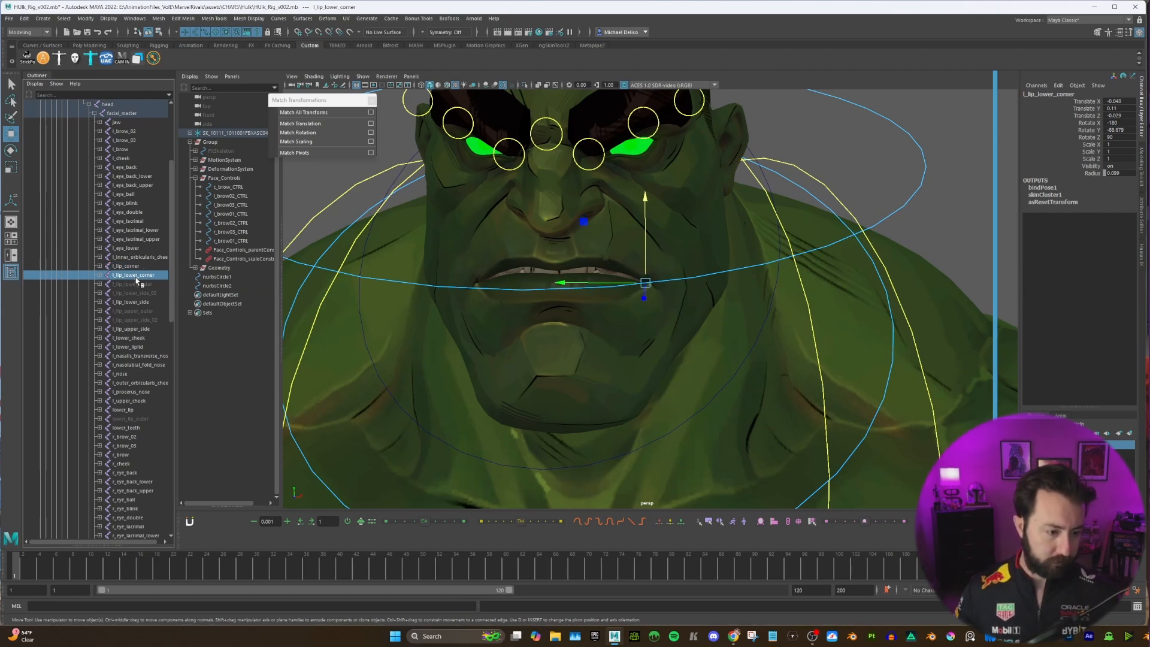
Step: Look over the left lip joints and duplicate nurbsCircle2 three times
left_click(136, 303)
left_click(138, 329)
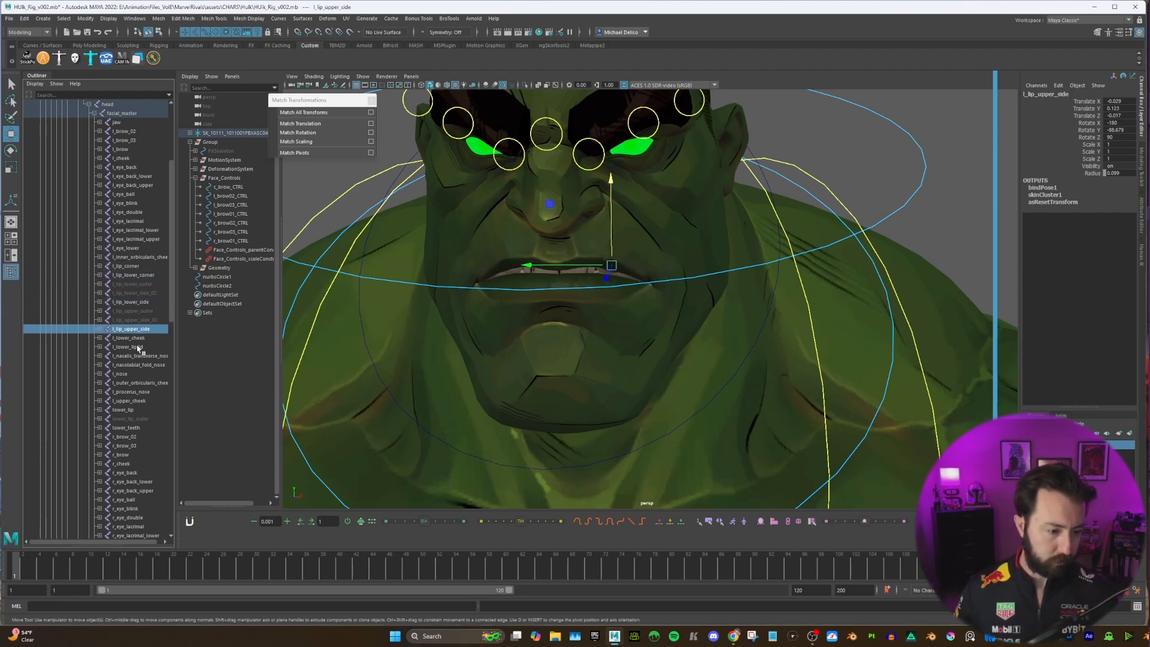
left_click(216, 287)
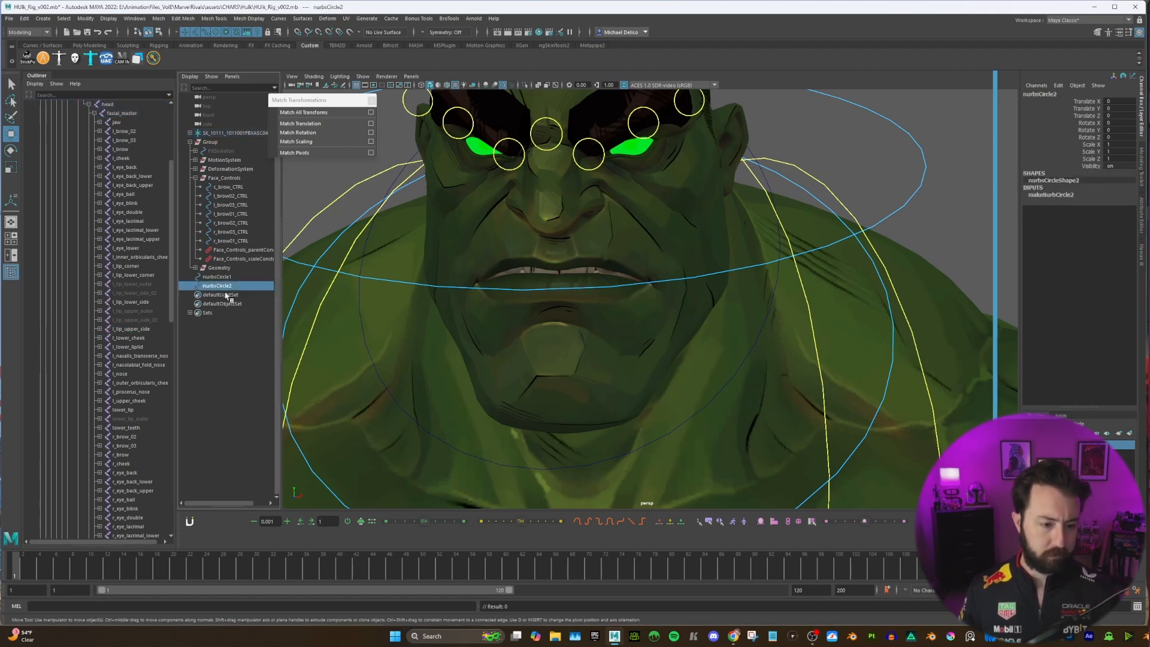
key("ctrl+d")
key("ctrl+d")
key("ctrl+d")
Step: Rename the nurbsCircle1 curve to jaw_CTRL
double_click(229, 277)
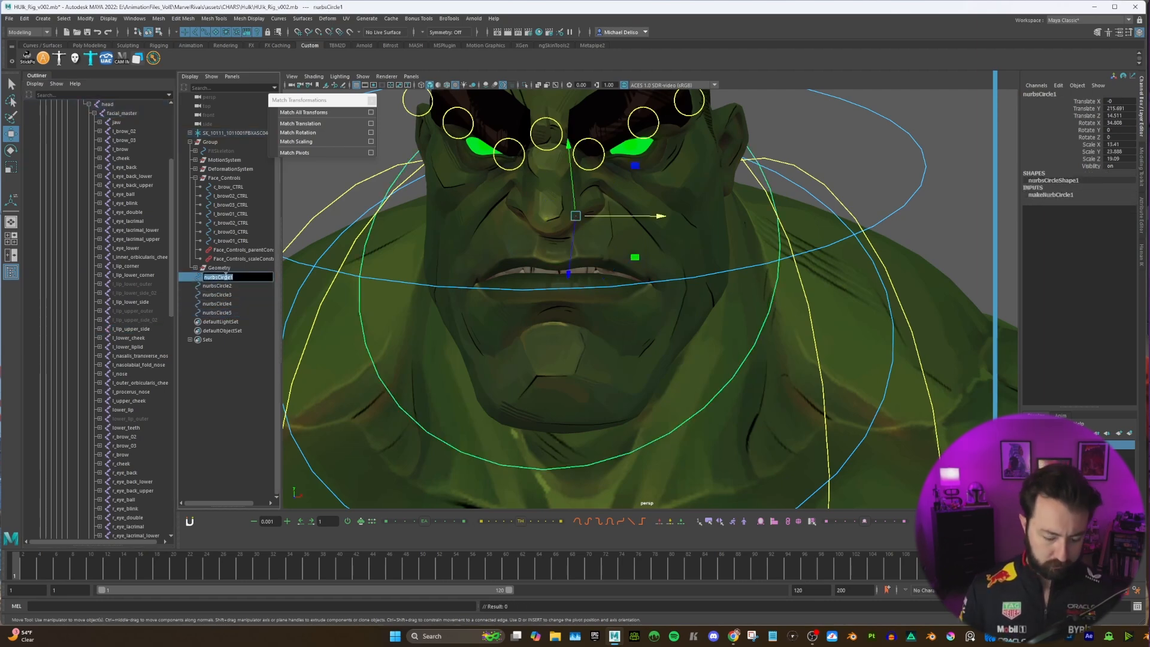
type("jaw_CT")
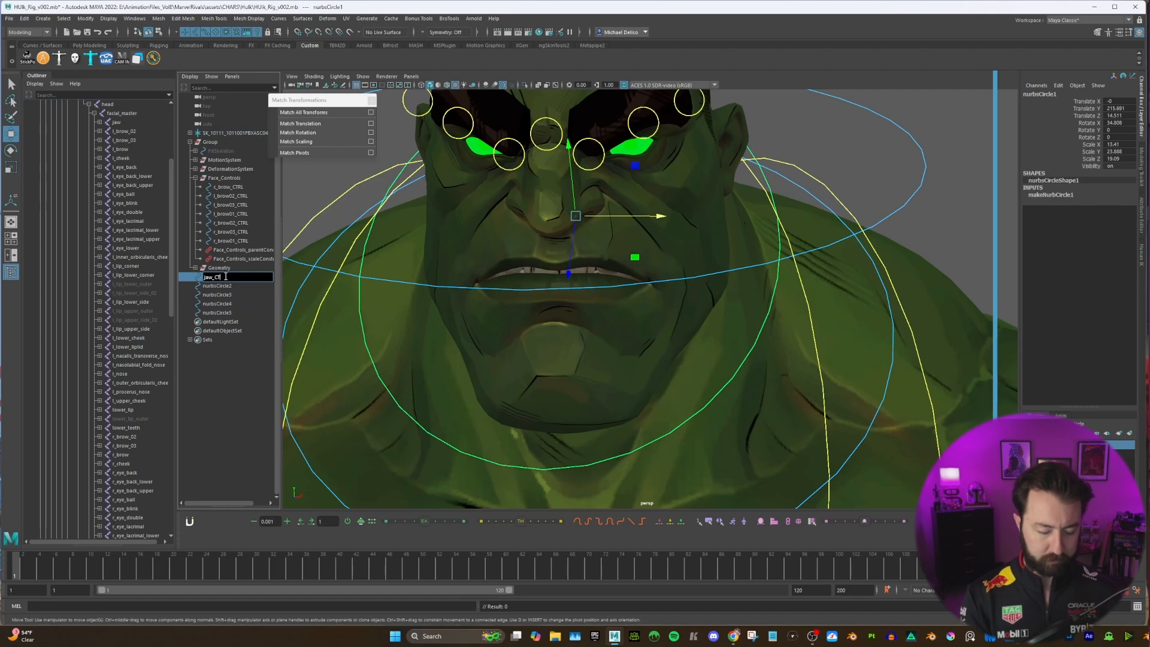
type("RRL")
key("Return")
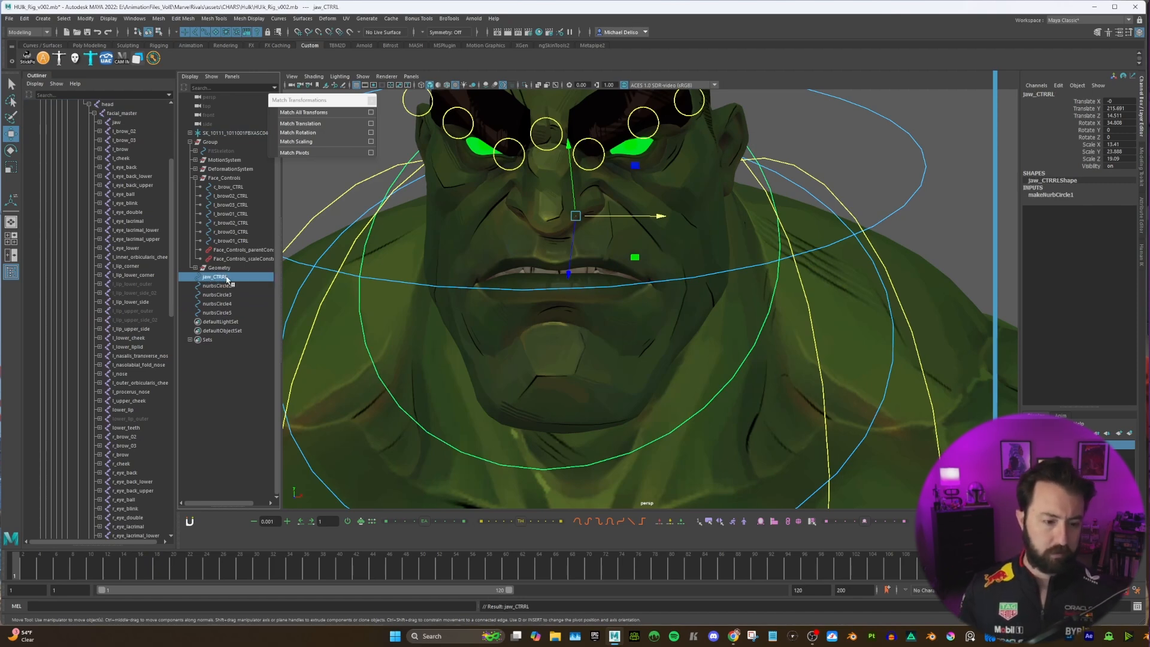
double_click(227, 278)
key("Return")
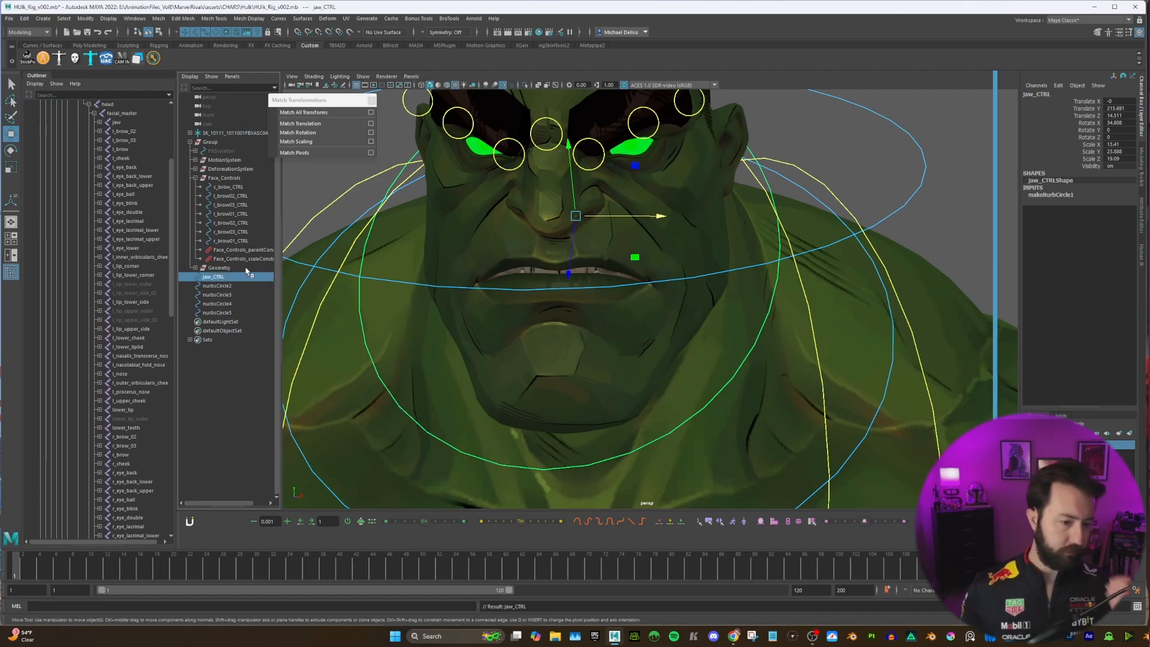
Step: Duplicate nurbsCircle2 through nurbsCircle5 together, and duplicate nurbsCircle9 four more times
left_click(226, 289)
left_click_drag(226, 293, 225, 311)
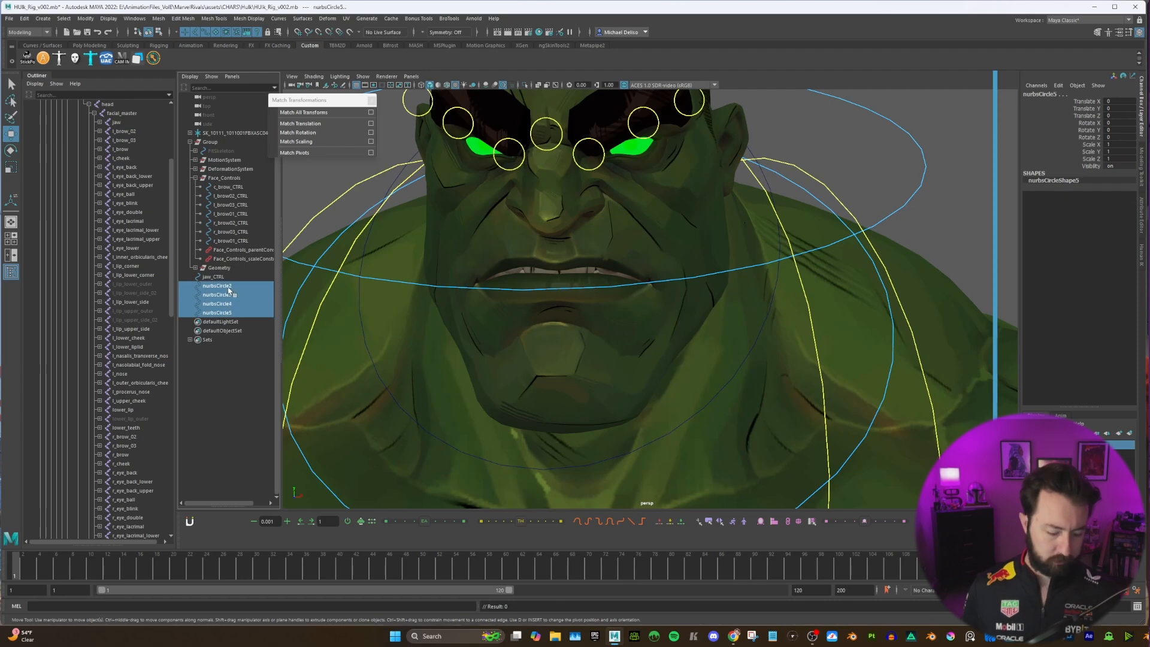
key("ctrl+d")
scroll(143, 327, "down", 10)
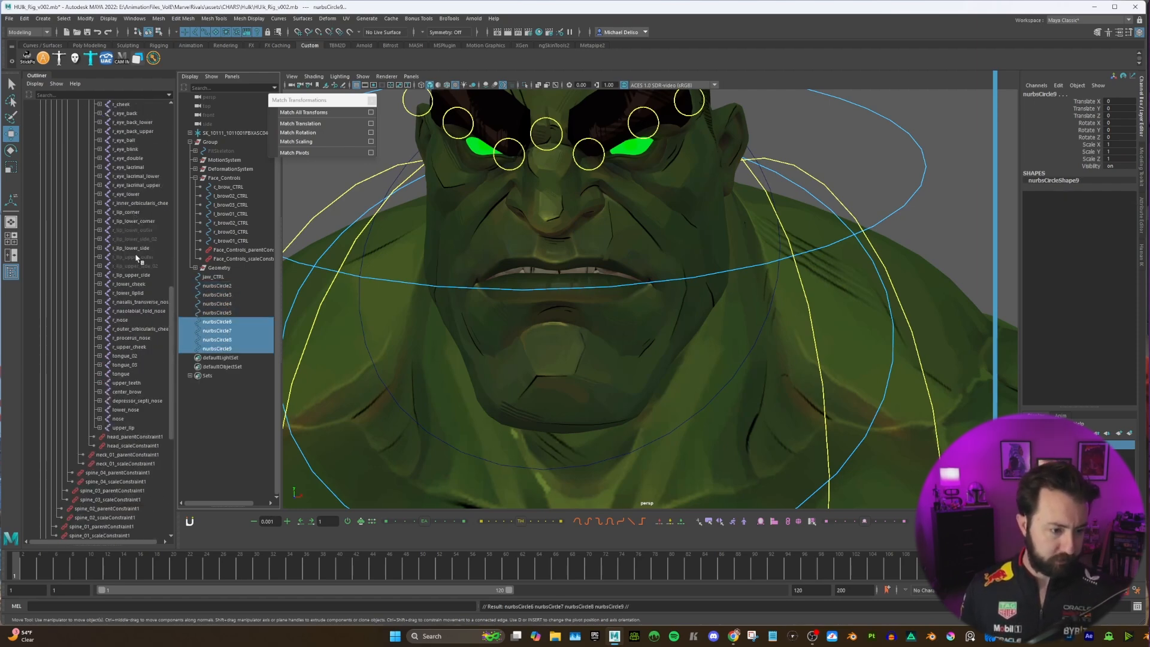
left_click(233, 348)
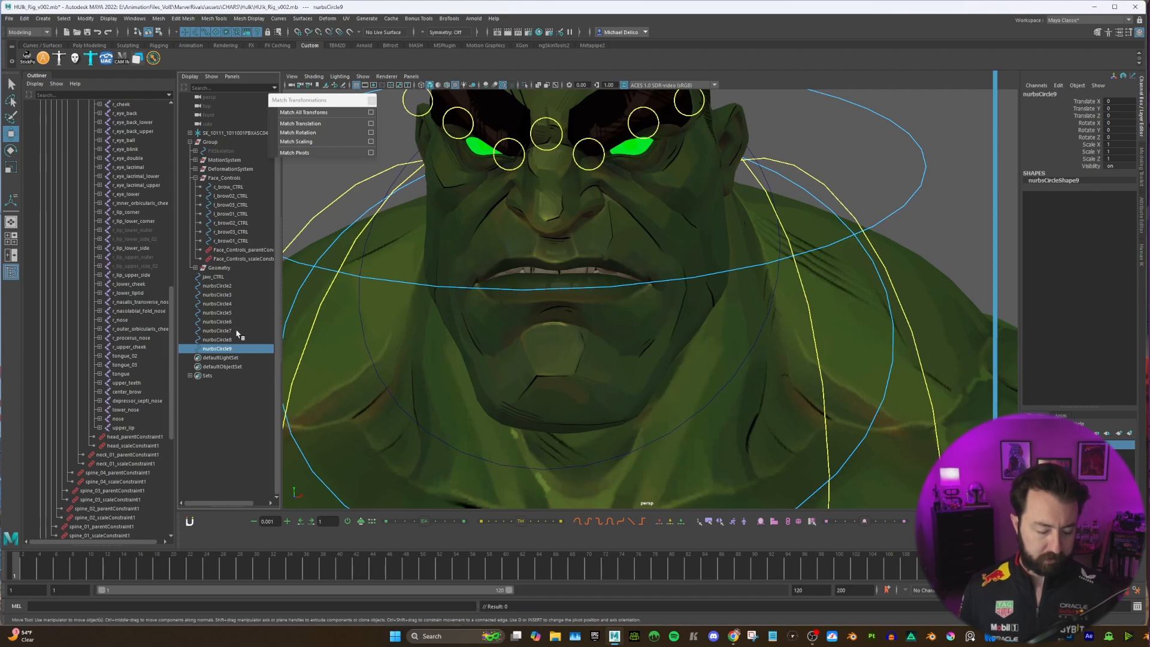
key("ctrl+d")
key("ctrl+d")
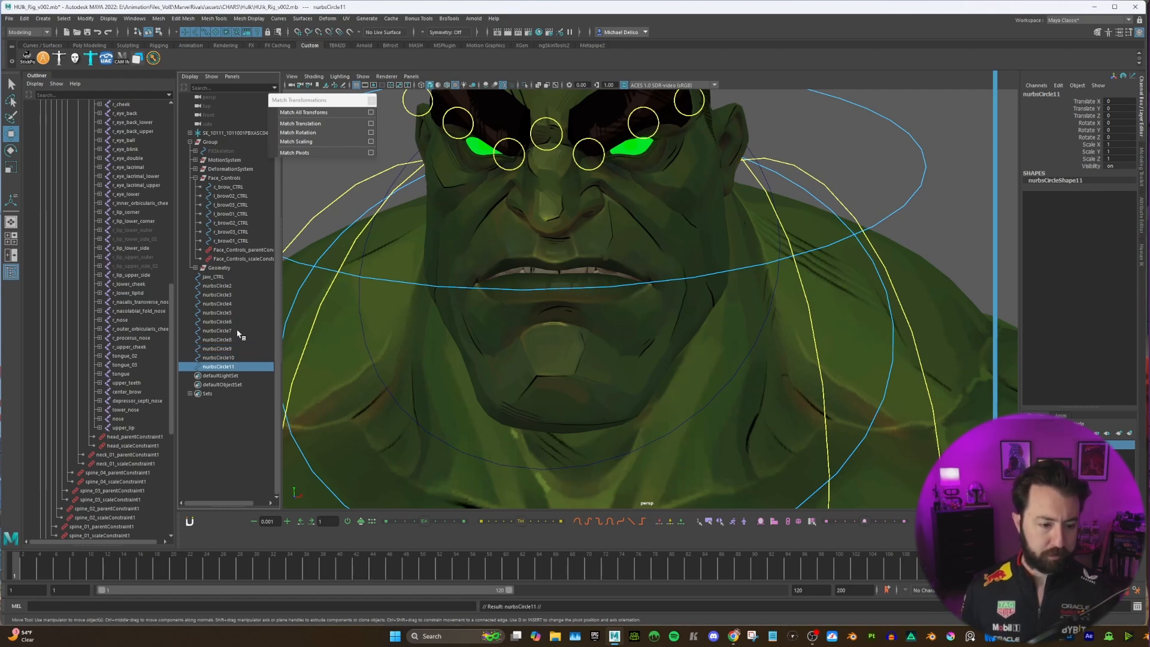
key("ctrl+d")
key("ctrl+d")
Step: Match the translation of nurbsCircle2 to the l_lip_corner joint and of nurbsCircle3 to l_lip_lower_corner
left_click(215, 286)
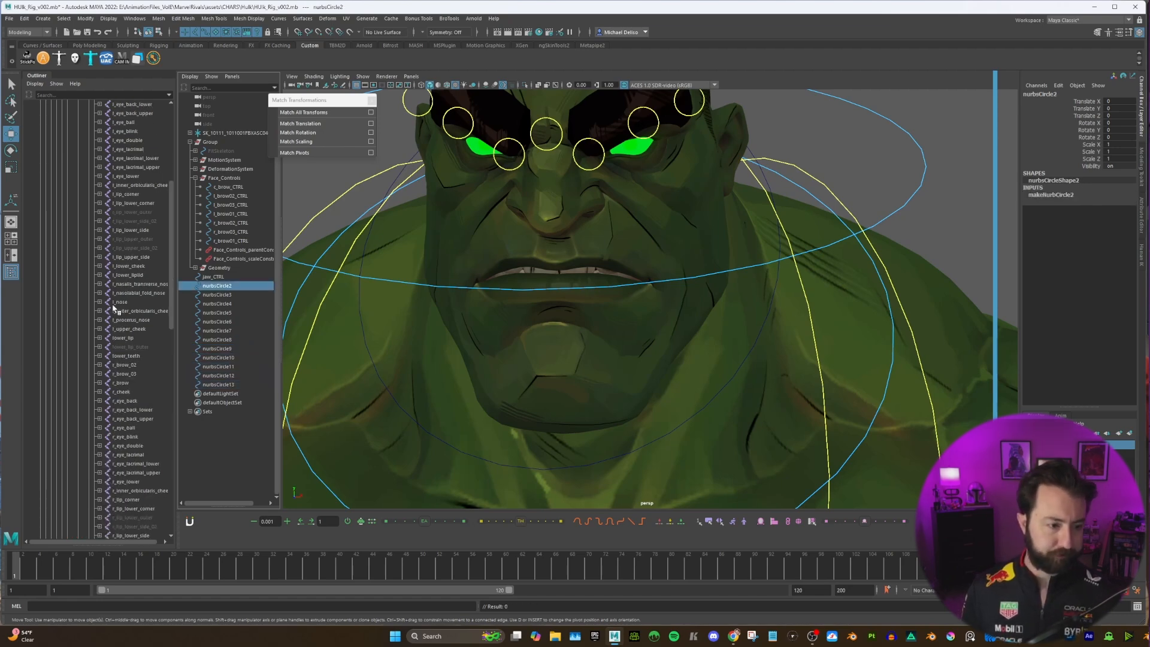
scroll(122, 292, "up", 10)
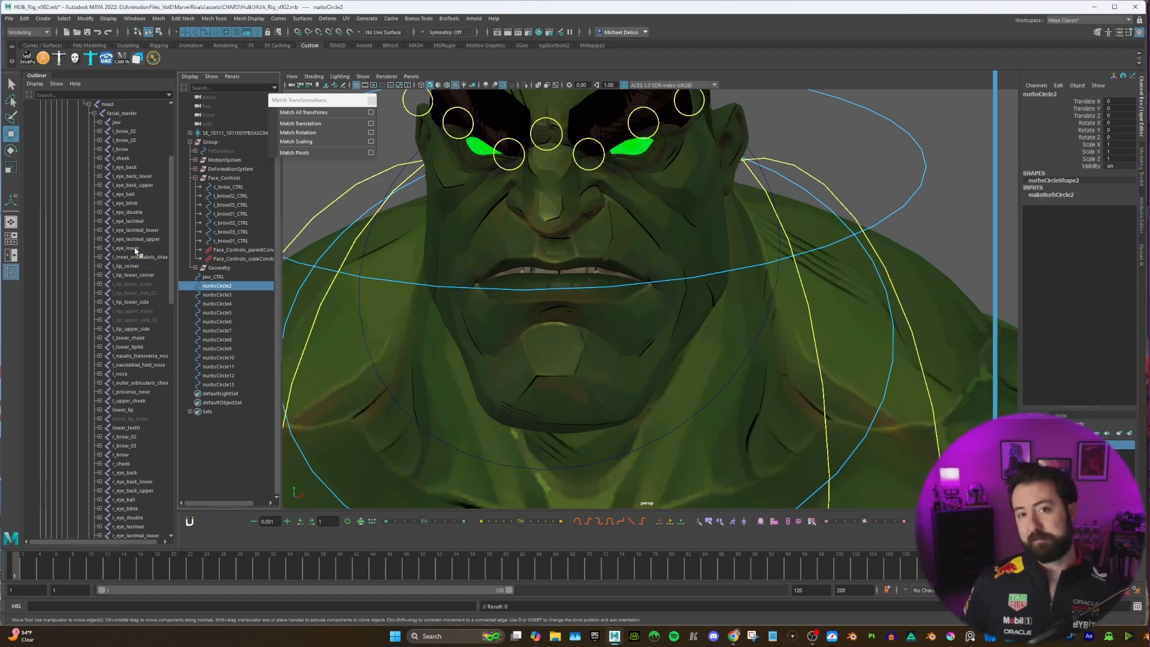
left_click(158, 265)
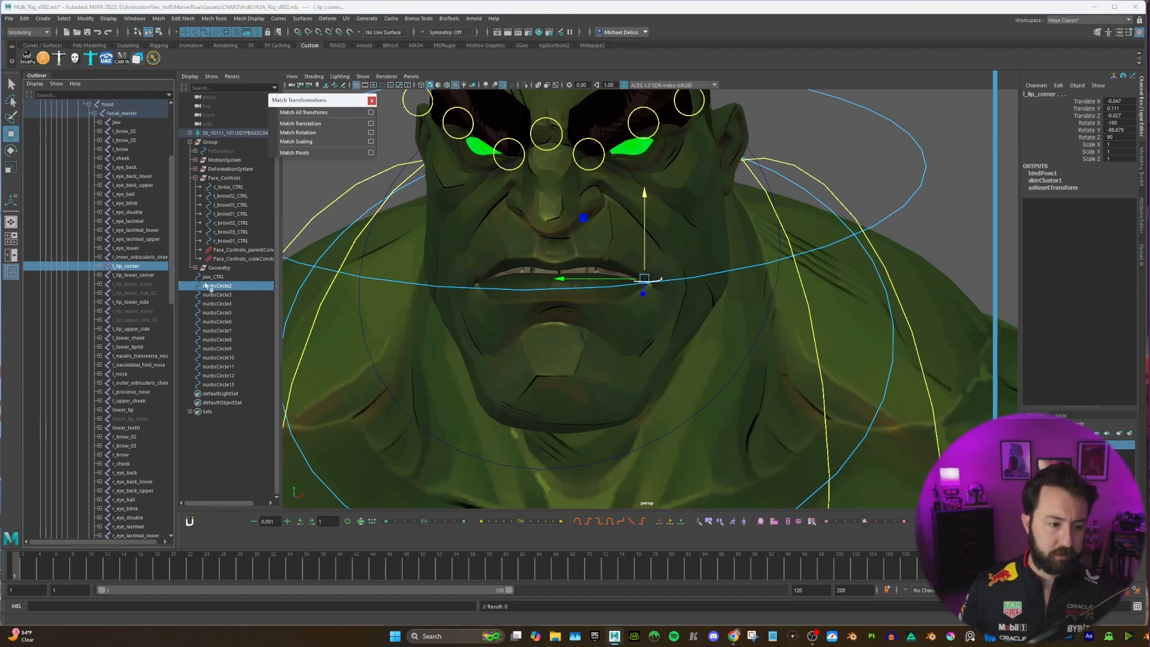
left_click(223, 295)
left_click(154, 276, "ctrl")
left_click(295, 123)
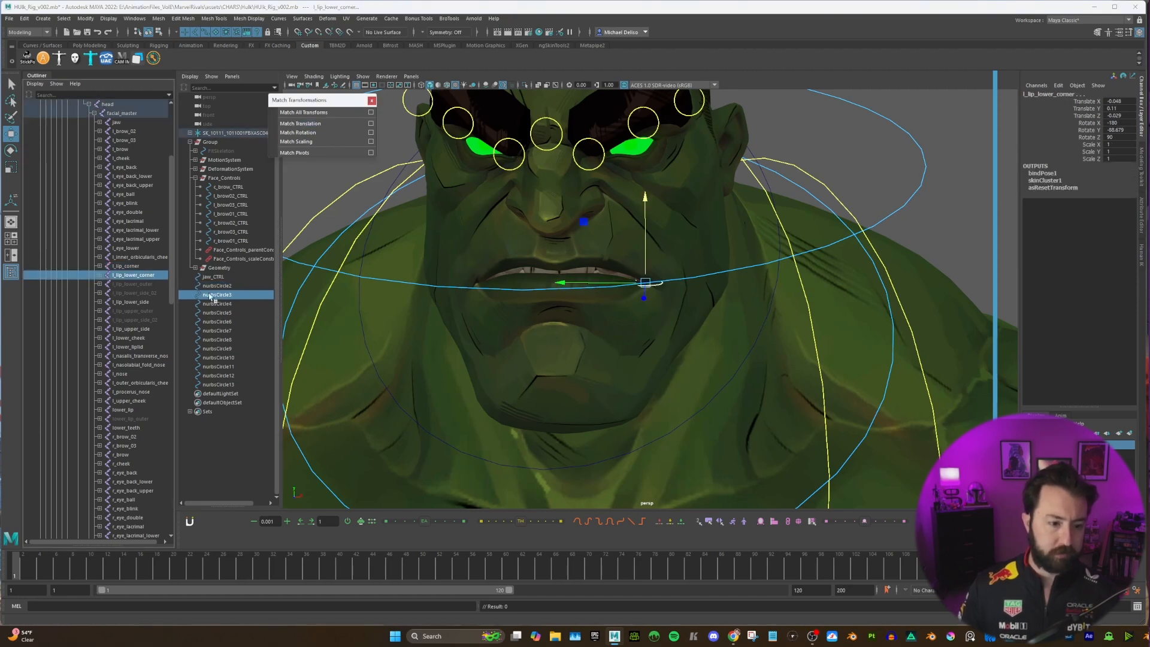
Step: Match the translation of nurbsCircle4 to the l_lip_lower_side joint
left_click(218, 303)
left_click(130, 301, "ctrl")
left_click(298, 123)
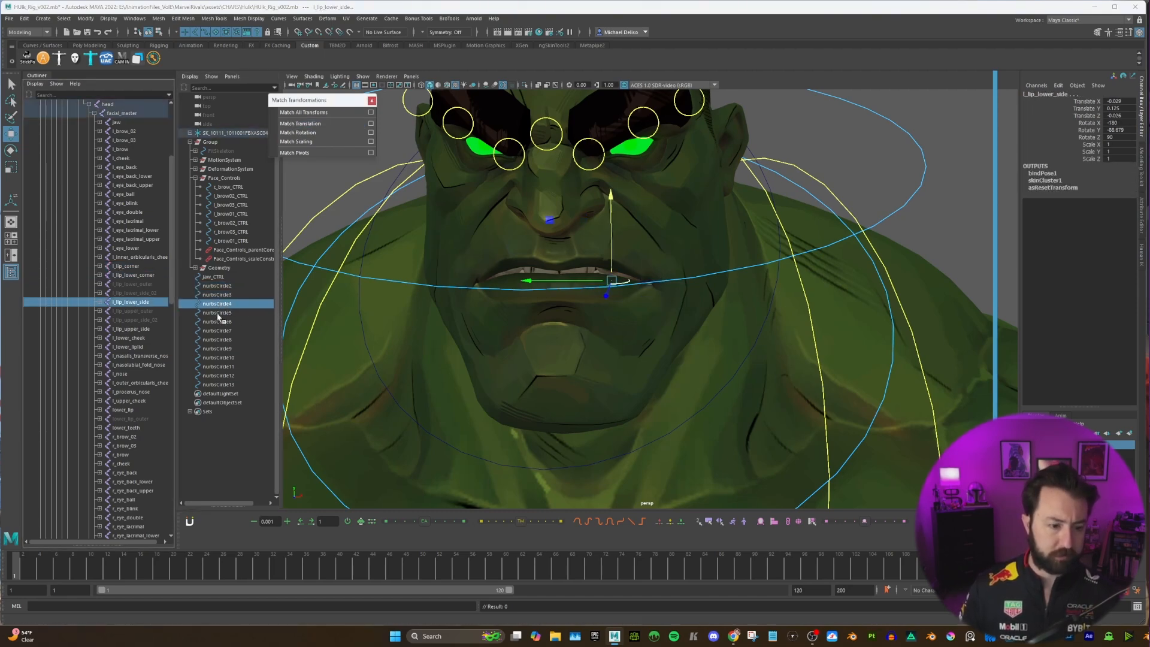
Step: Try moving the l_lip_upper_side joint and undo the move
left_click(219, 312)
left_click(138, 331)
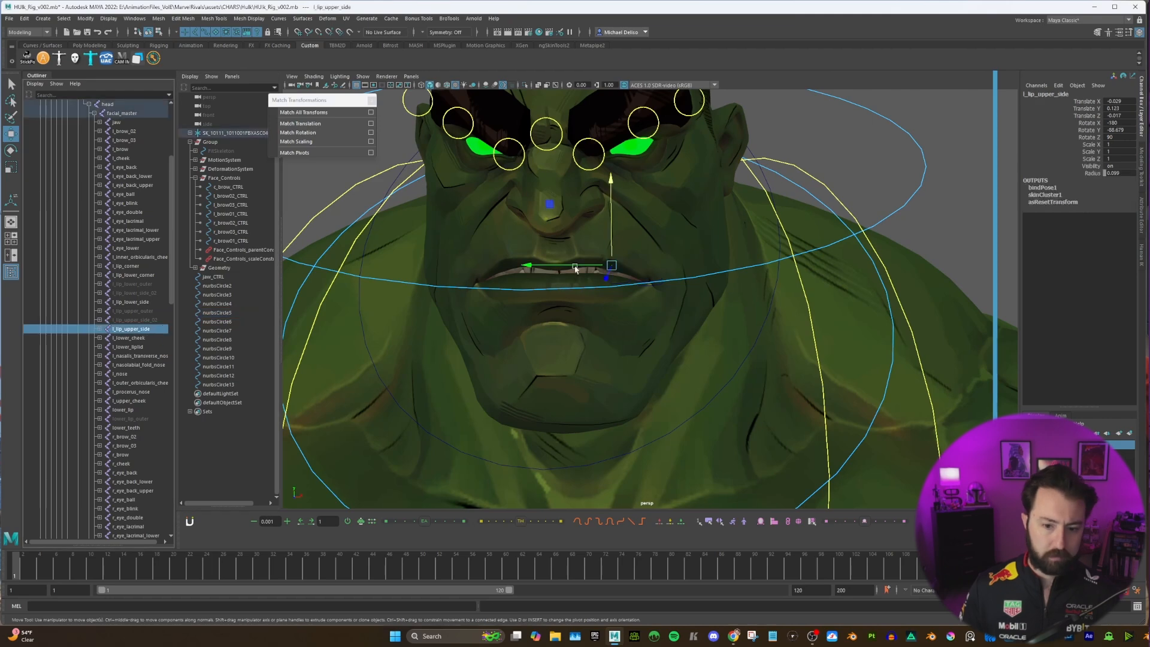
left_click_drag(611, 265, 618, 244)
key("ctrl+z")
Step: Match the translation of nurbsCircle5 to the l_lip_upper_side joint and of nurbsCircle6 to lower_lip
left_click(222, 303)
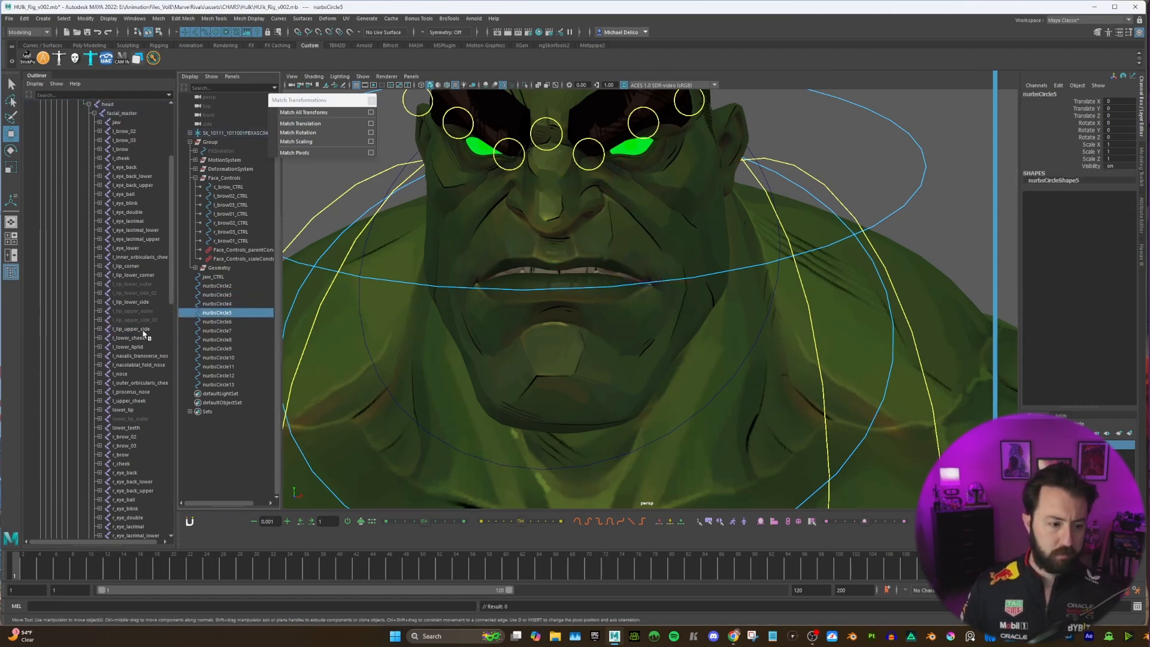
left_click(144, 332)
left_click(219, 322)
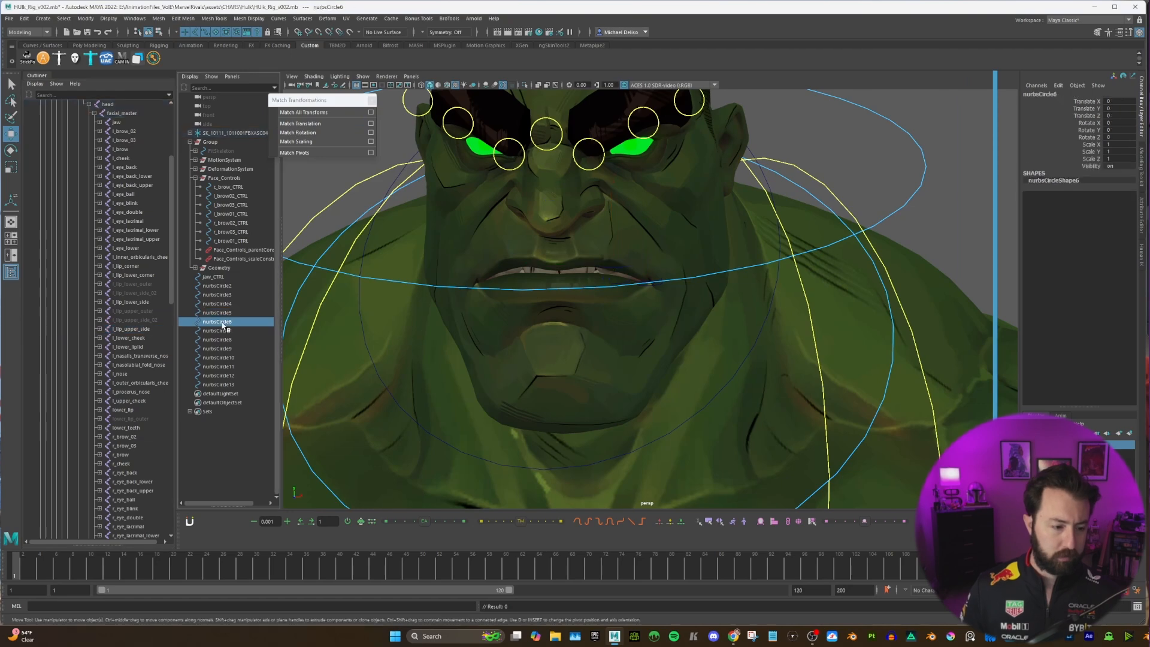
left_click(126, 410, "ctrl")
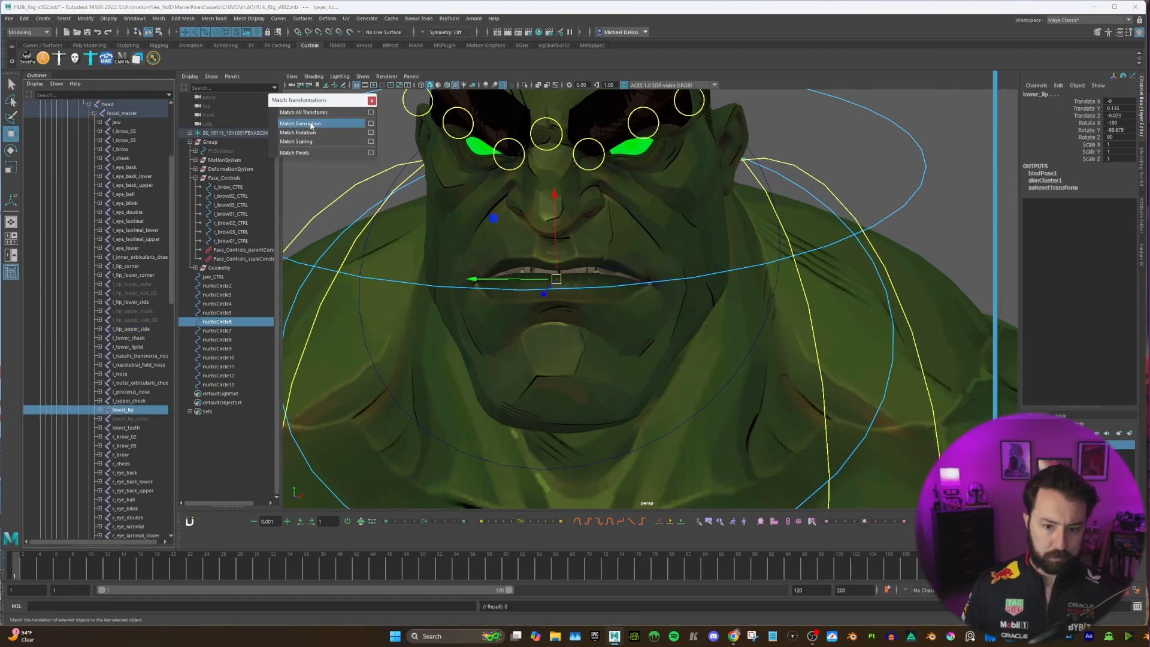
Step: Match the translation of nurbsCircle7 to the r_lip_corner joint and of nurbsCircle8 to r_lip_lower_corner
left_click(218, 331)
scroll(127, 461, "down", 8)
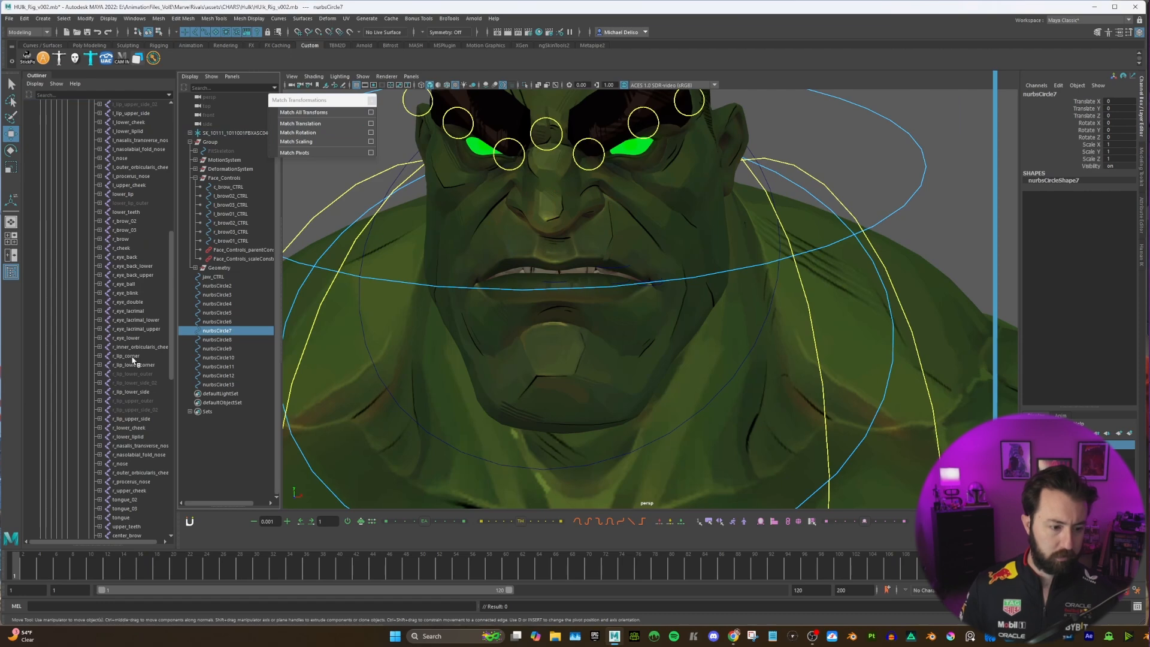
left_click(132, 357, "ctrl")
left_click(217, 340)
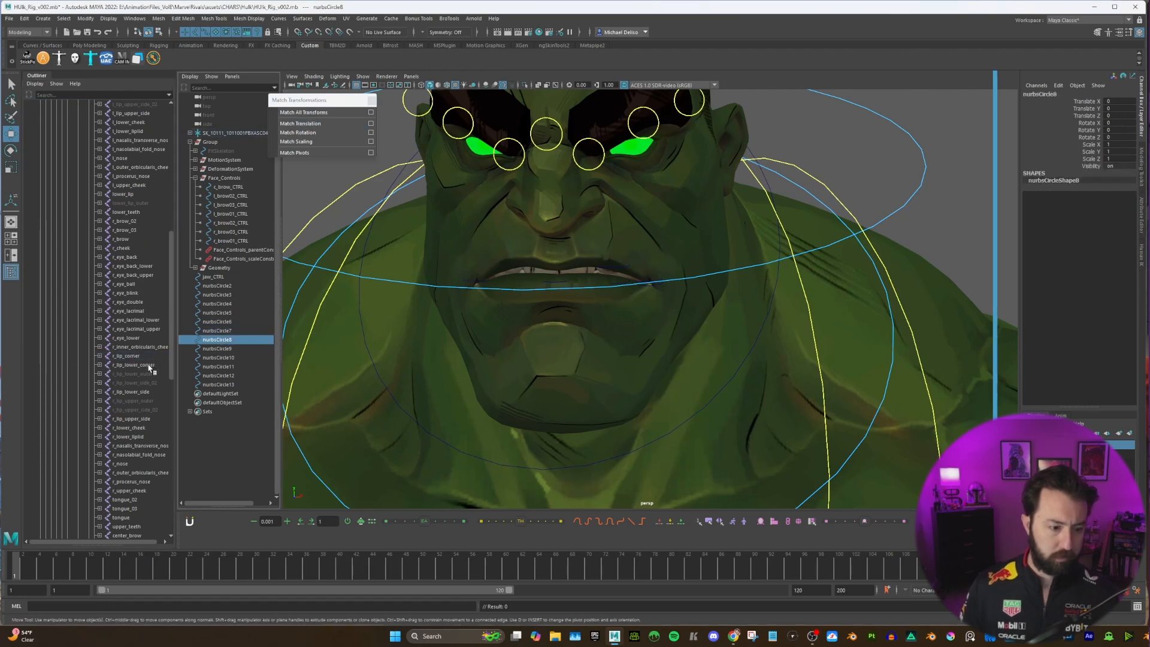
left_click(144, 365, "ctrl")
Step: Match the translation of nurbsCircle9 to the r_lip_lower_side joint and of nurbsCircle10 to r_lip_upper_side
left_click(218, 349)
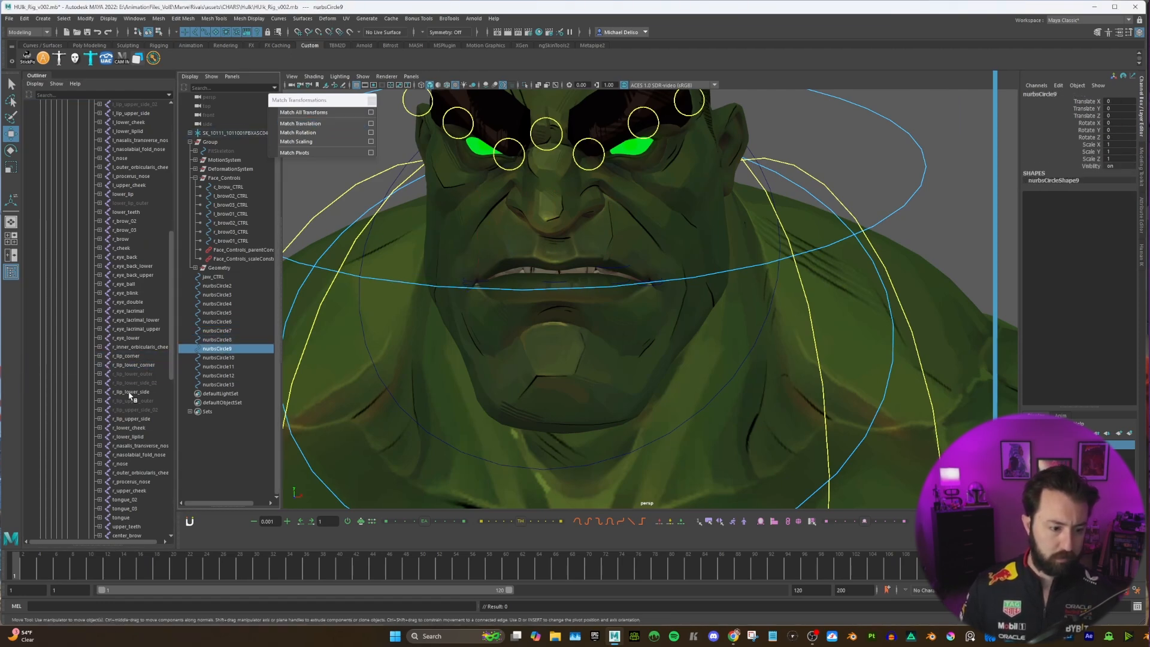
left_click(132, 391, "ctrl")
left_click(299, 123)
left_click(217, 358)
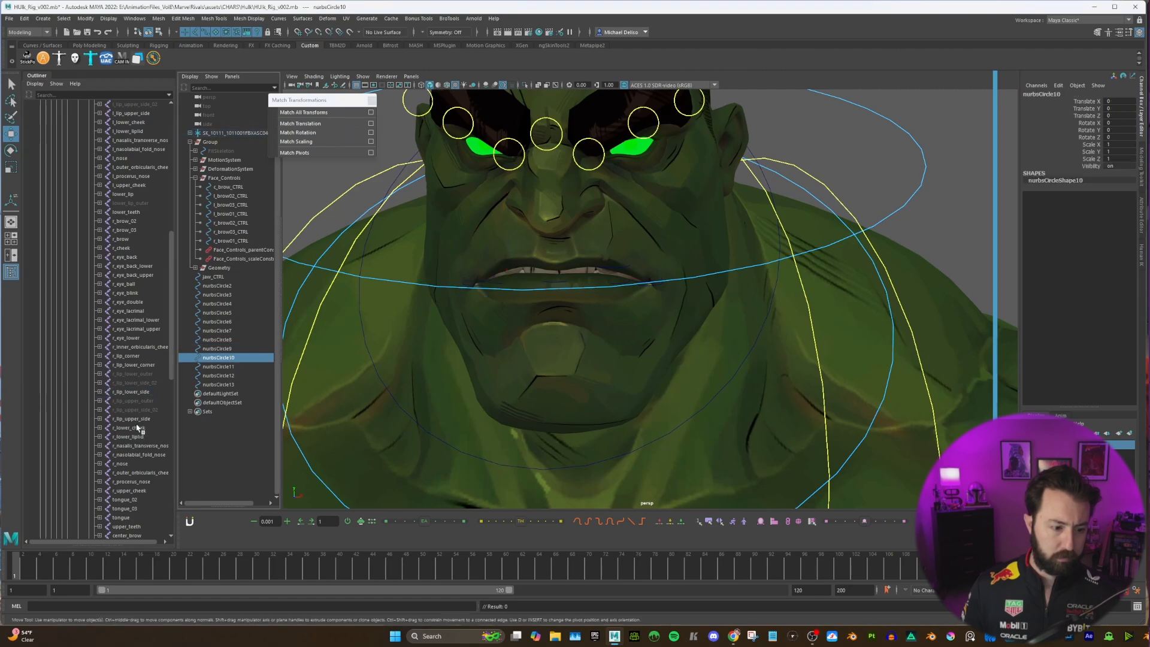
left_click(132, 419, "ctrl")
left_click(299, 123)
Step: Match the translation of nurbsCircle11 to the upper_lip joint
left_click(217, 367)
scroll(144, 395, "down", 3)
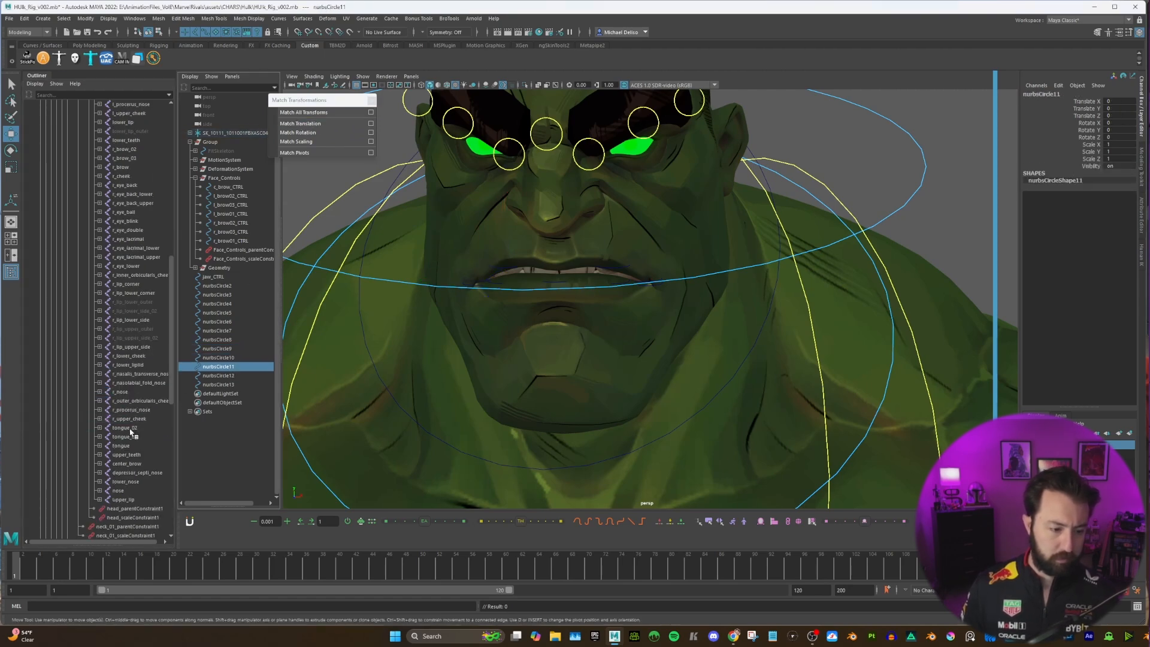
left_click(131, 499, "ctrl")
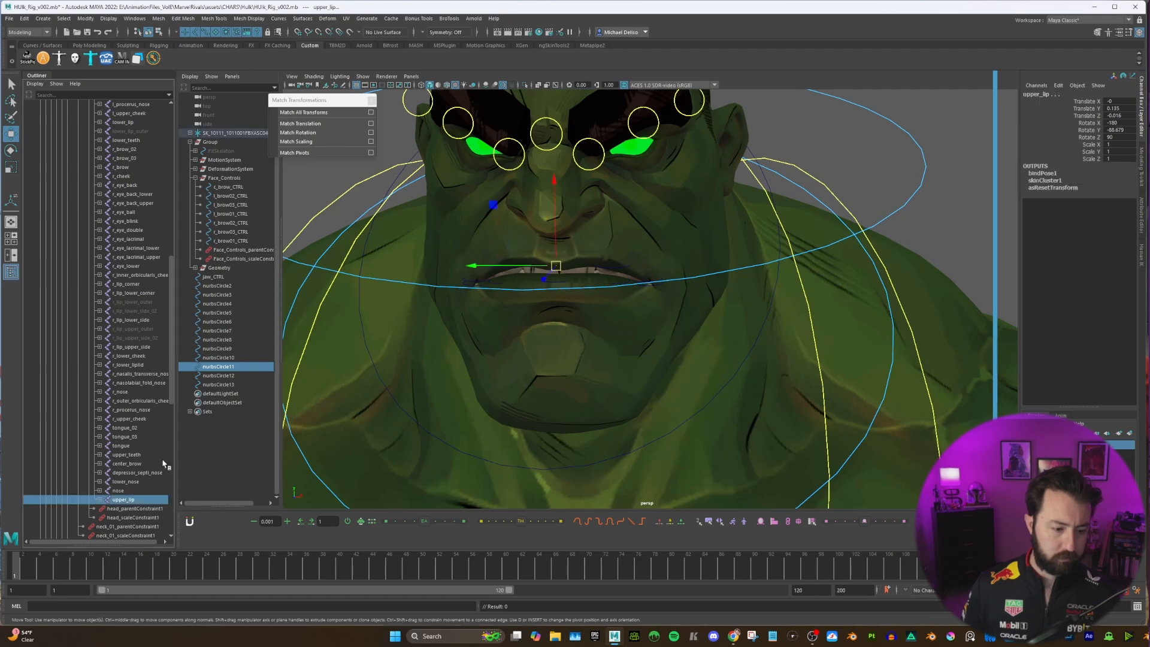
left_click(300, 124)
Step: Match the translation of nurbsCircle12 to the upper_teeth joint and of nurbsCircle13 to lower_teeth
left_click(219, 376)
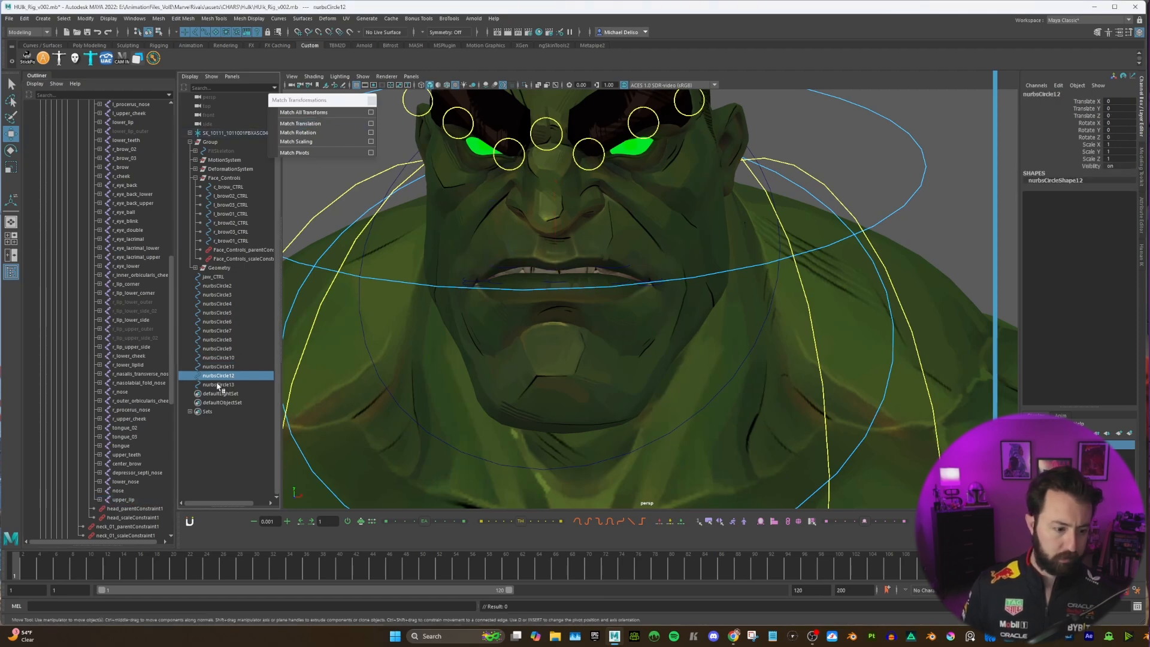
left_click(126, 455, "ctrl")
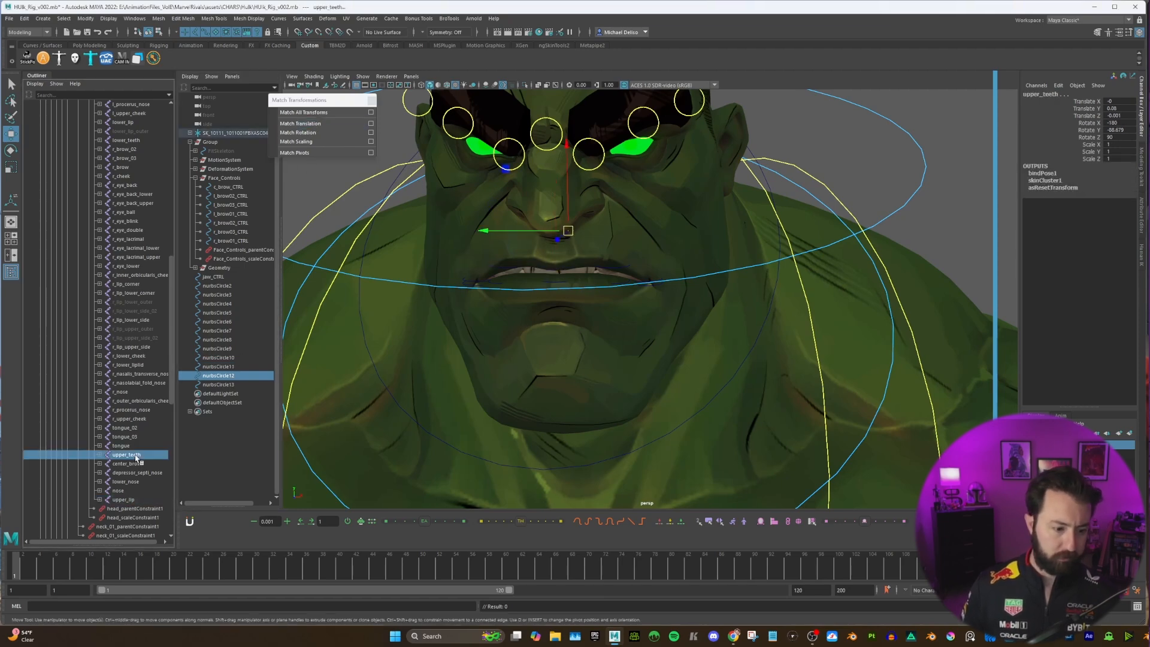
left_click(218, 384)
scroll(136, 251, "up", 5)
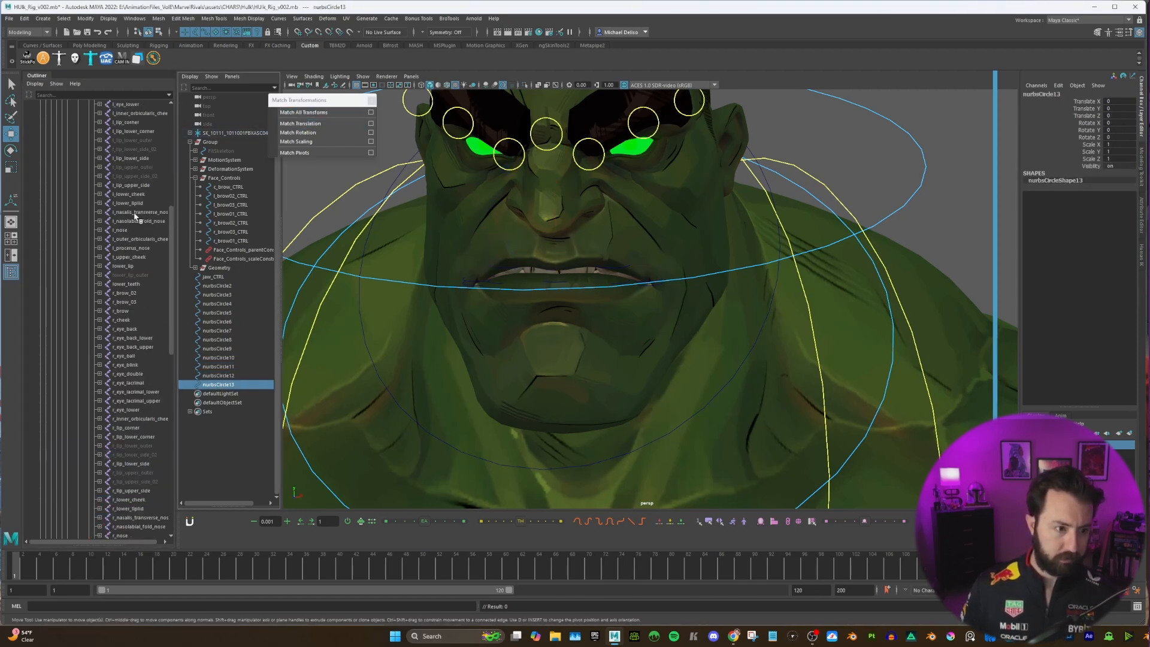
left_click(137, 286, "ctrl")
left_click(299, 124)
Step: Hide nurbsCircle12 and nurbsCircle13, and set Rotate X to 90 on nurbsCircle2 through nurbsCircle11
left_click_drag(219, 376, 242, 287)
key("ctrl+h")
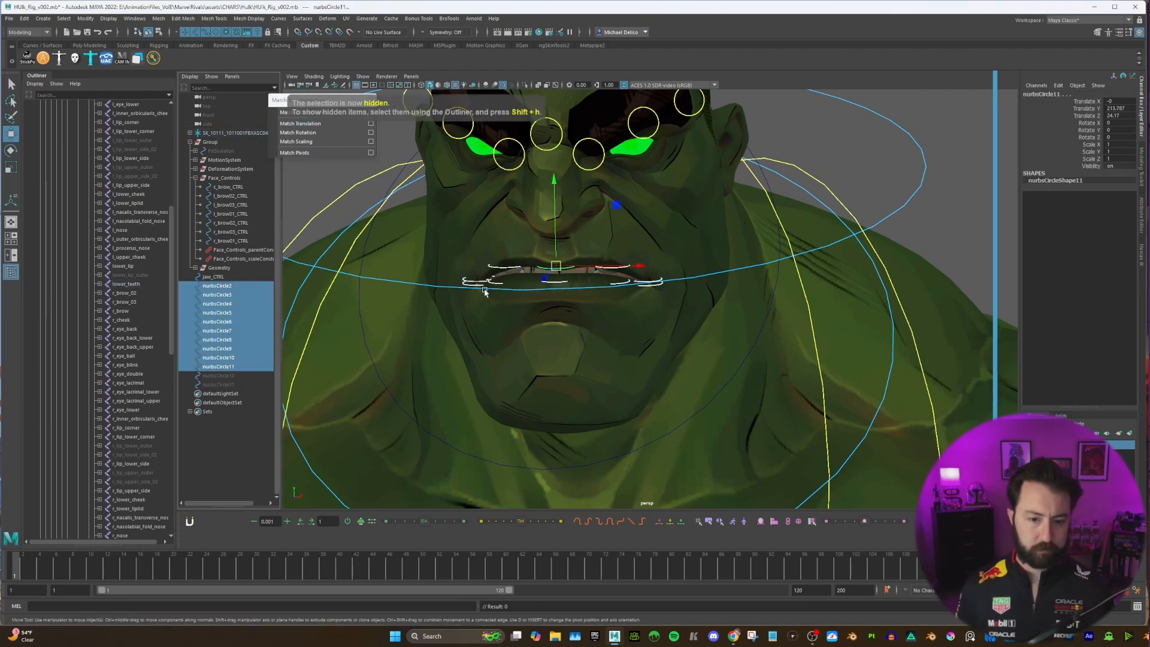
key("e")
left_click(1097, 122)
middle_click_drag(1107, 123, 1124, 119)
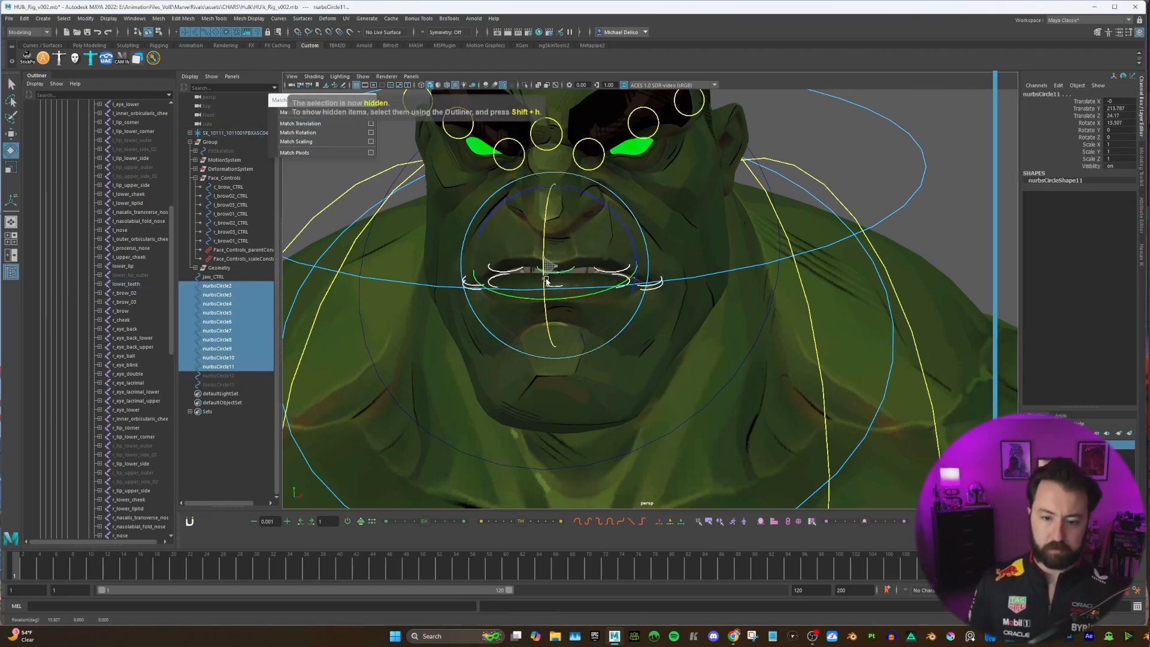
double_click(1114, 123)
key("Return")
Step: Isolate the lip circles, select all their CVs in component mode, and show the whole scene again
left_click_drag(771, 228, 803, 264, "alt")
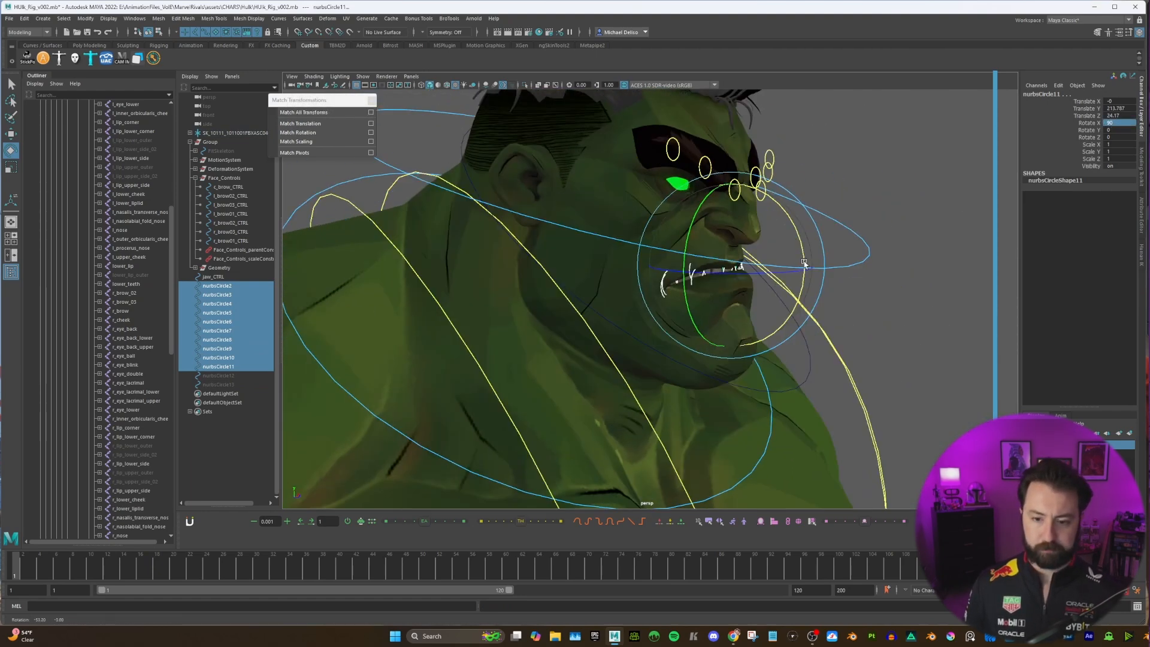
middle_click_drag(804, 264, 747, 290, "alt")
right_click_drag(747, 290, 746, 318, "alt")
key("ctrl+1")
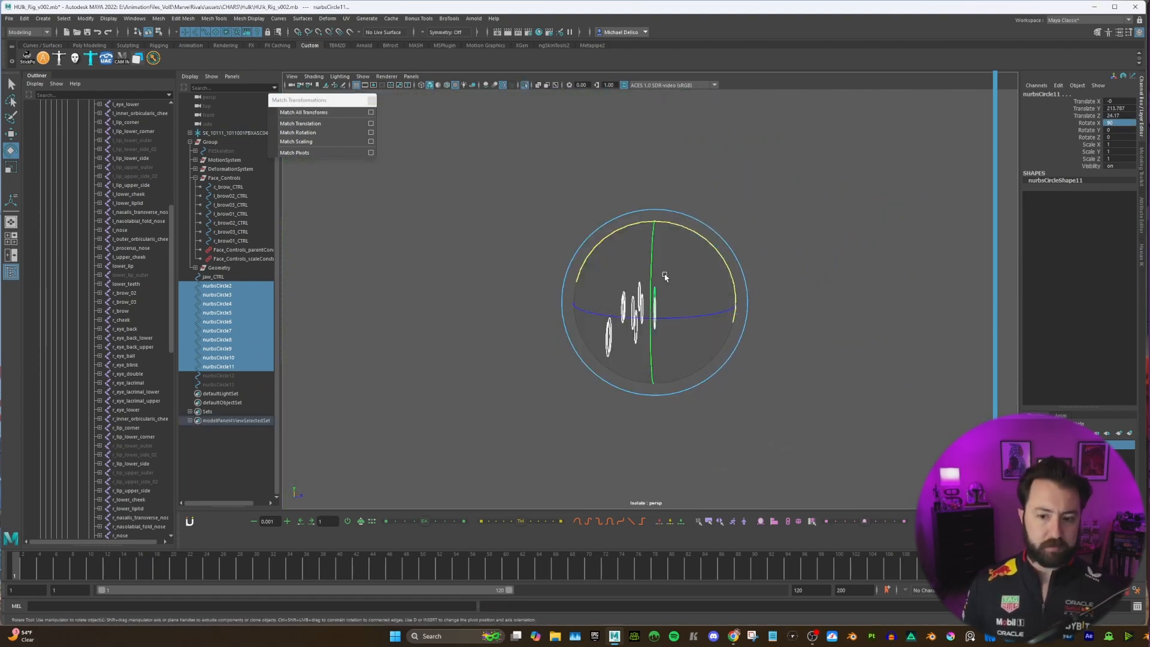
left_click(159, 32)
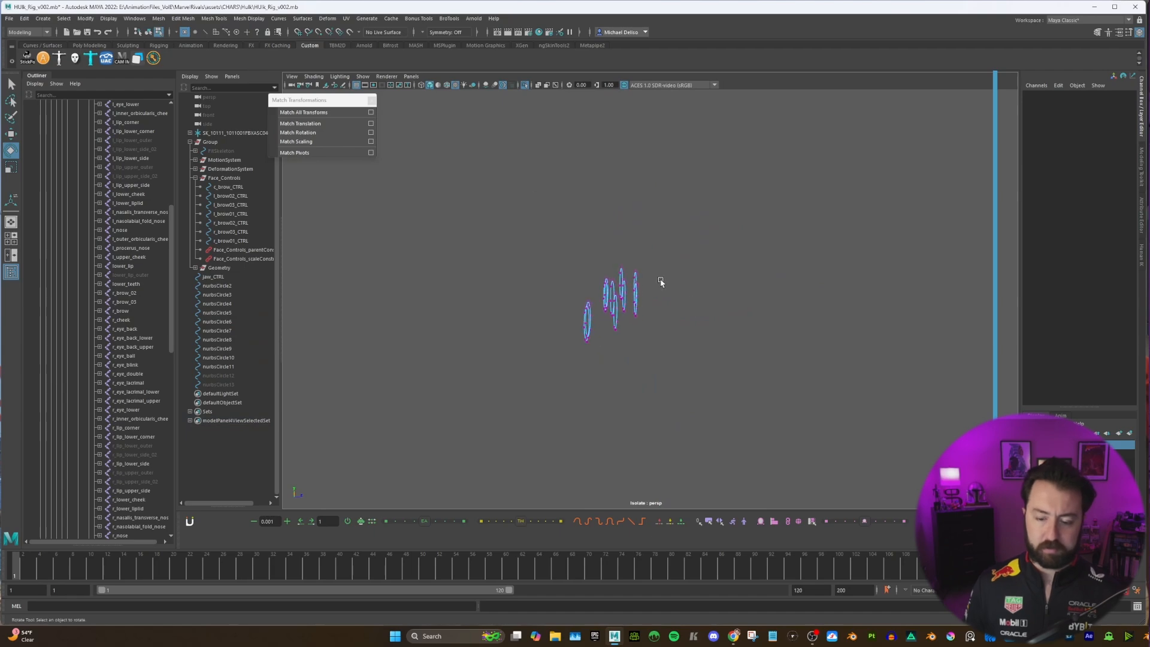
left_click_drag(515, 228, 716, 368)
key("ctrl+1")
Step: Move the lip circles' CVs forward in front of the lips, scale them up, and return to object mode
key("w")
left_click_drag(599, 315, 668, 340, "alt")
key("w")
key("r")
left_click_drag(440, 289, 348, 318)
left_click_drag(558, 361, 537, 359, "alt")
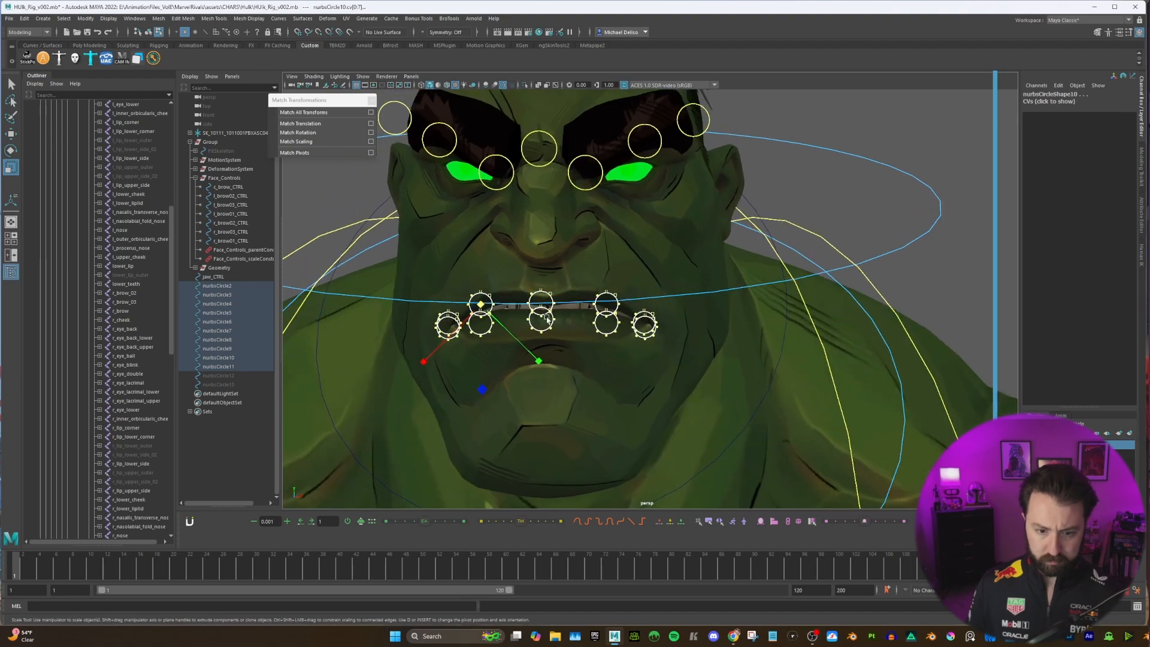
left_click_drag(480, 305, 503, 318)
key("F8")
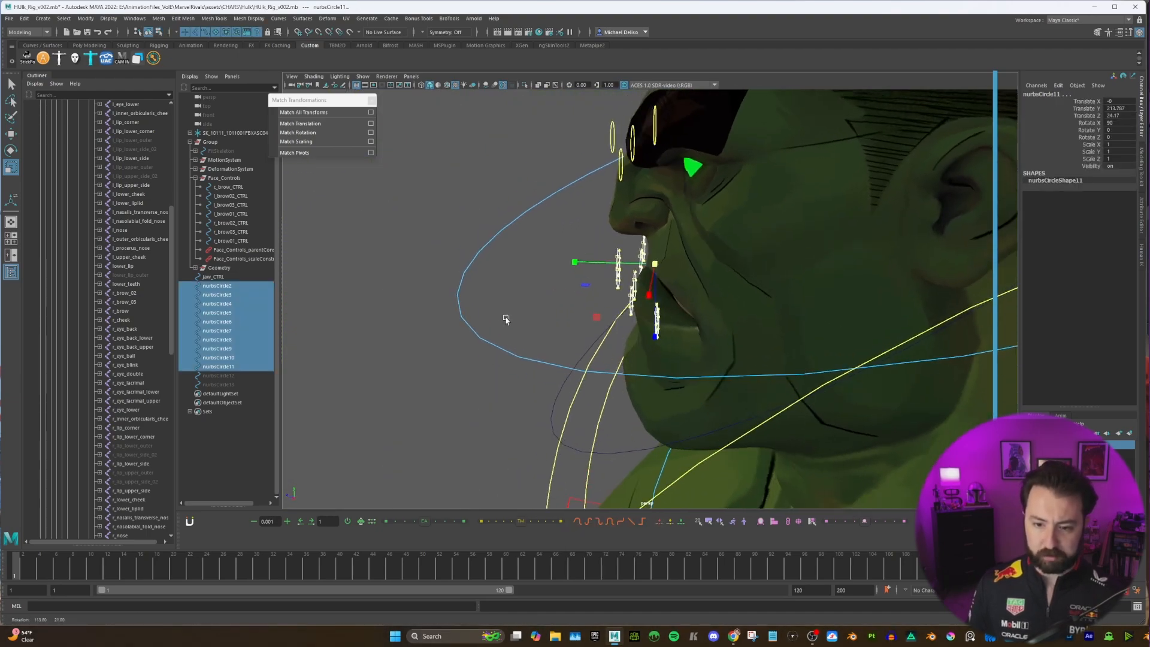
Step: Move the lip circles slightly back toward the lips, deselect everything, and save the scene
key("w")
right_click_drag(652, 248, 678, 233)
left_click_drag(590, 247, 644, 245)
left_click(740, 215)
left_click_drag(224, 277, 264, 377)
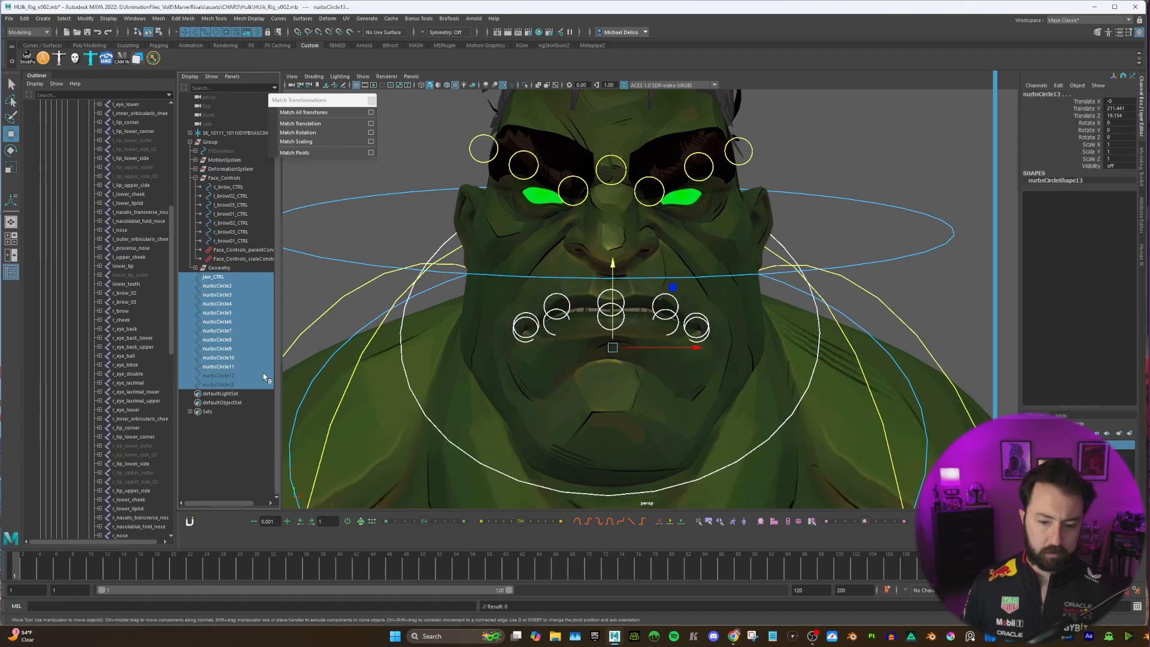
left_click(809, 192)
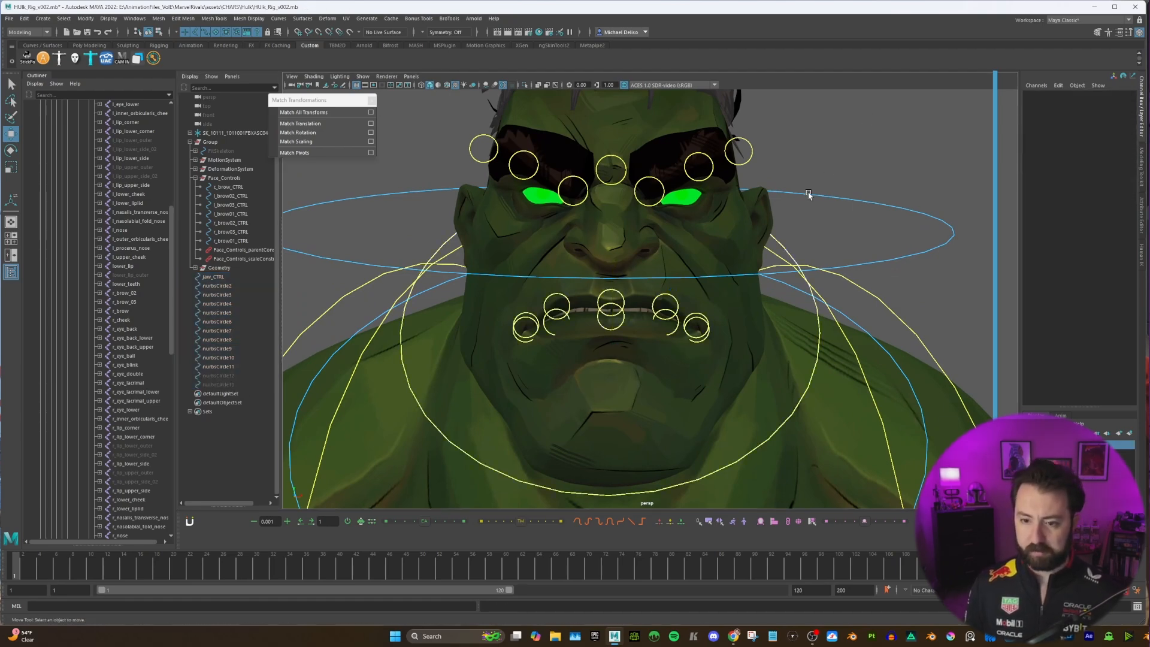
left_click_drag(809, 193, 815, 235, "alt")
key("ctrl+s")
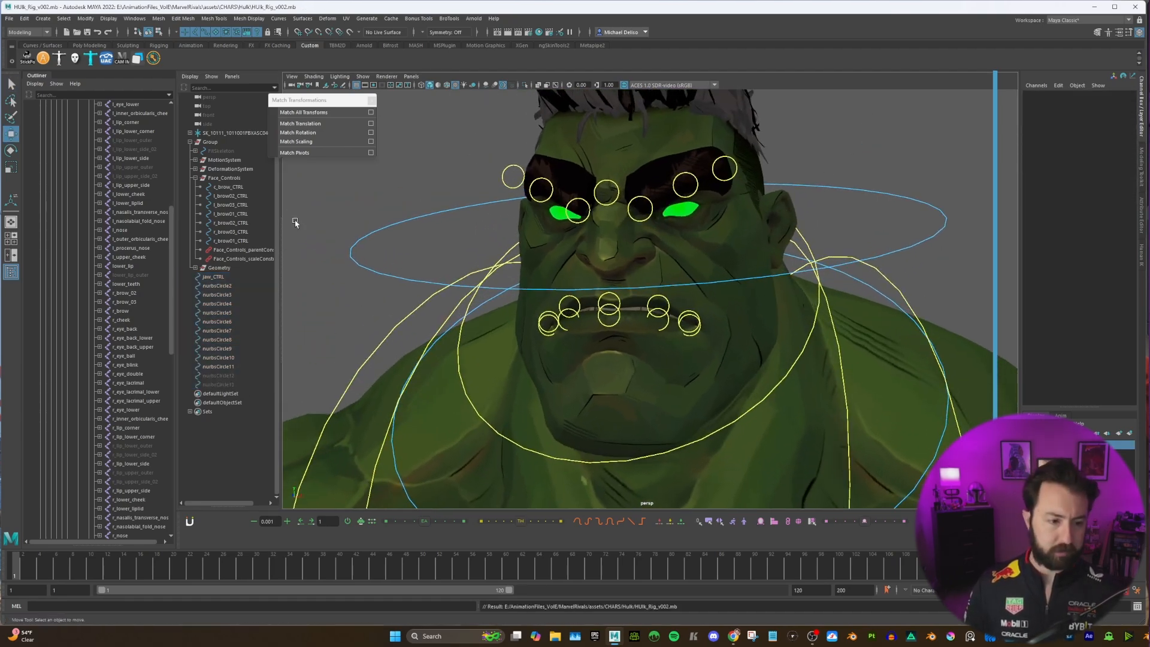
Step: Rename nurbsCircle2 as l_lip_corner_CTRL, following the name of its lip joint
left_click(219, 286)
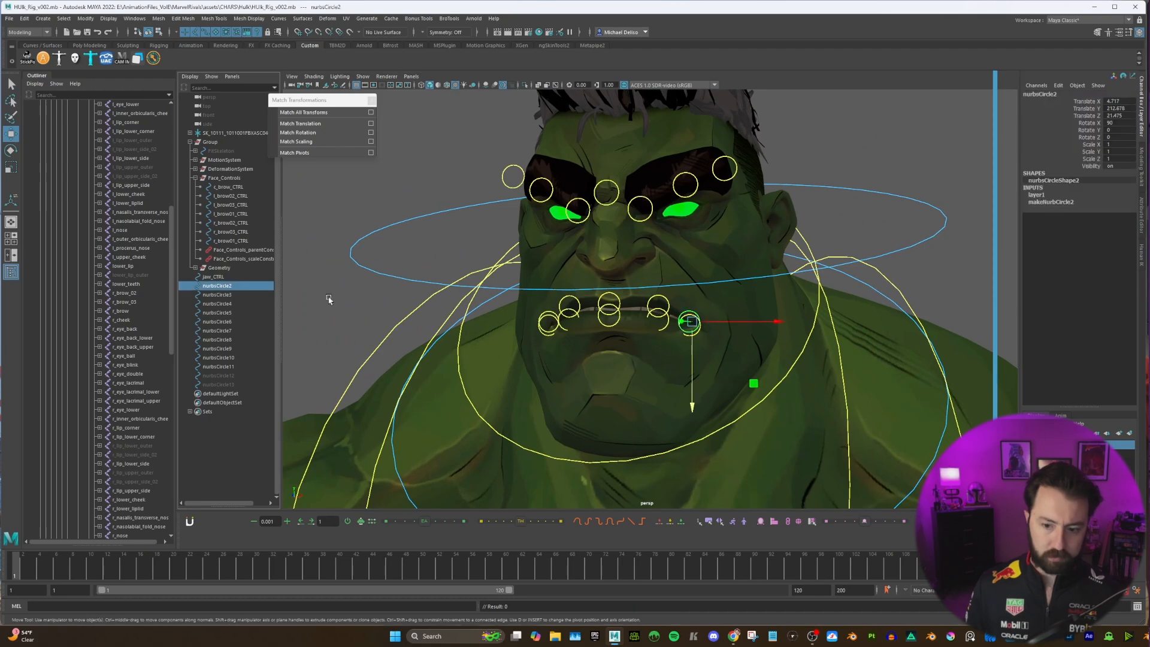
scroll(133, 311, "up", 10)
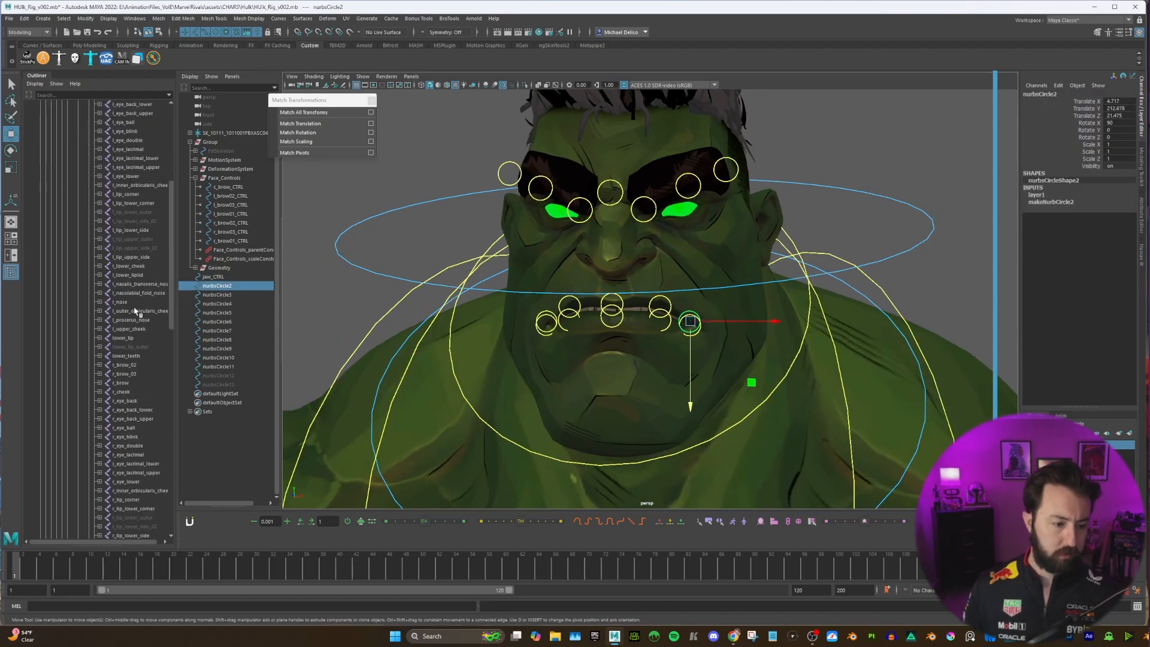
scroll(127, 282, "down", 5)
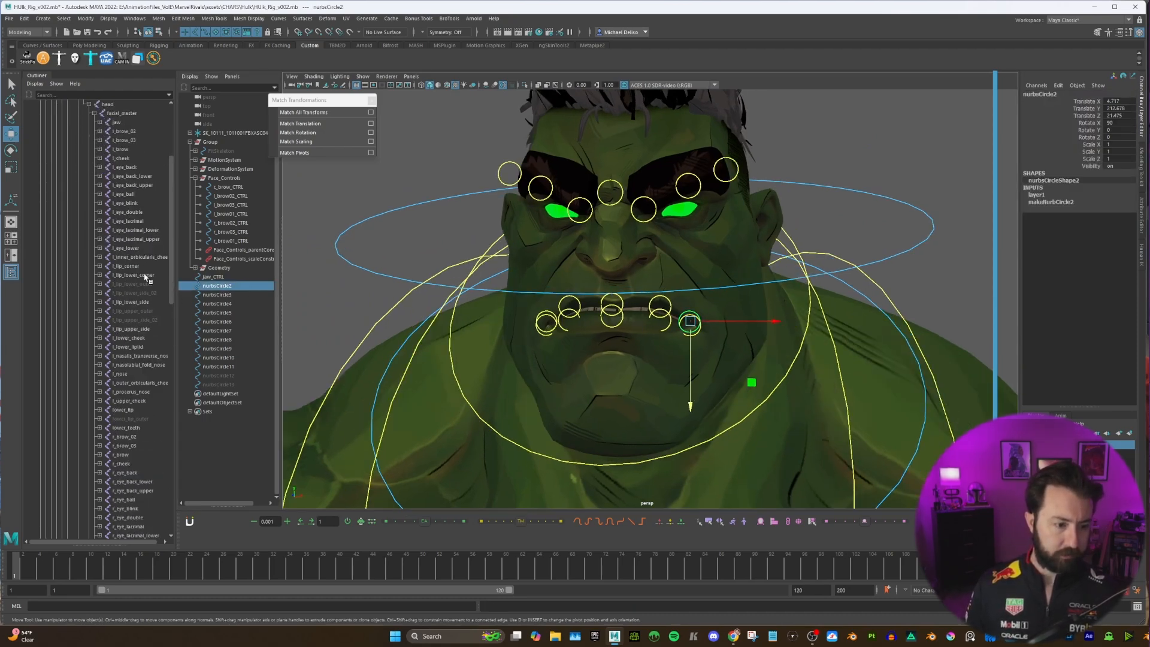
double_click(218, 286)
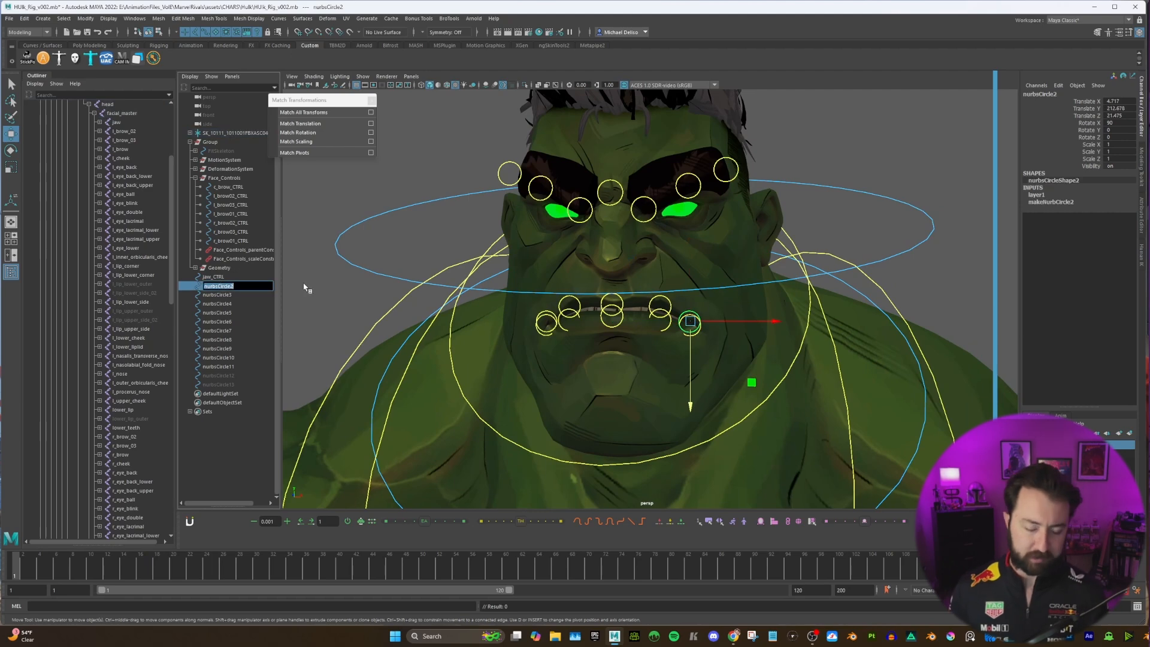
type("l_lip_corner_C")
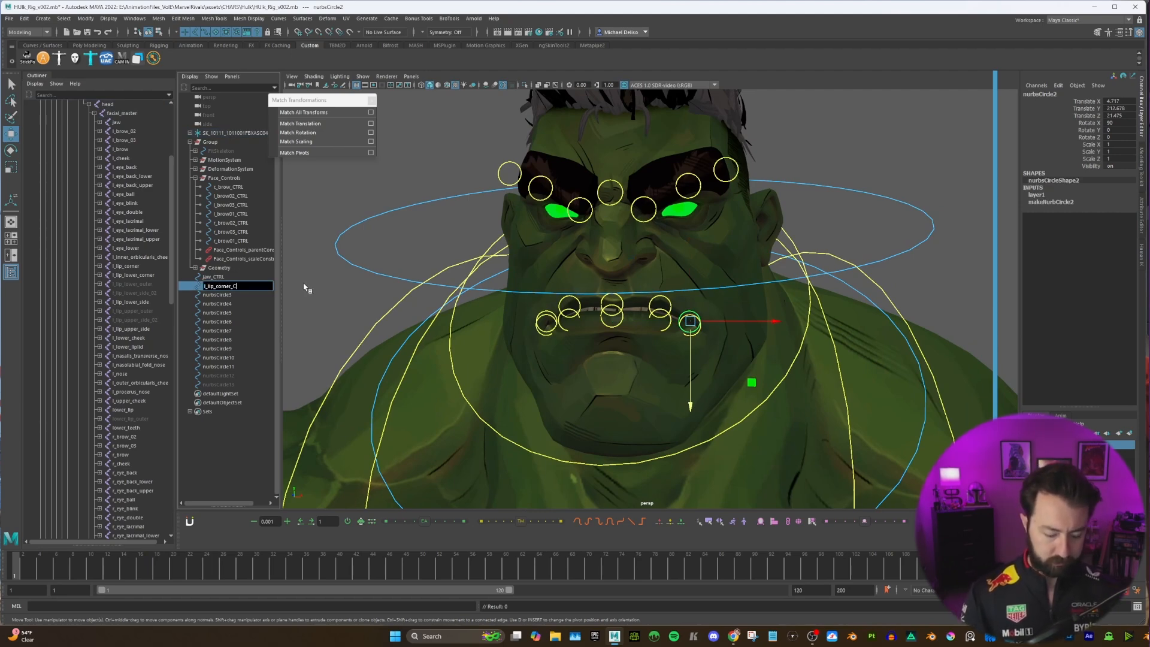
type("TRL")
key("Return")
Step: Reuse the name of l_lip_corner_CTRL to rename nurbsCircle3 as l_lip_lowercorner_CTRL
double_click(239, 295)
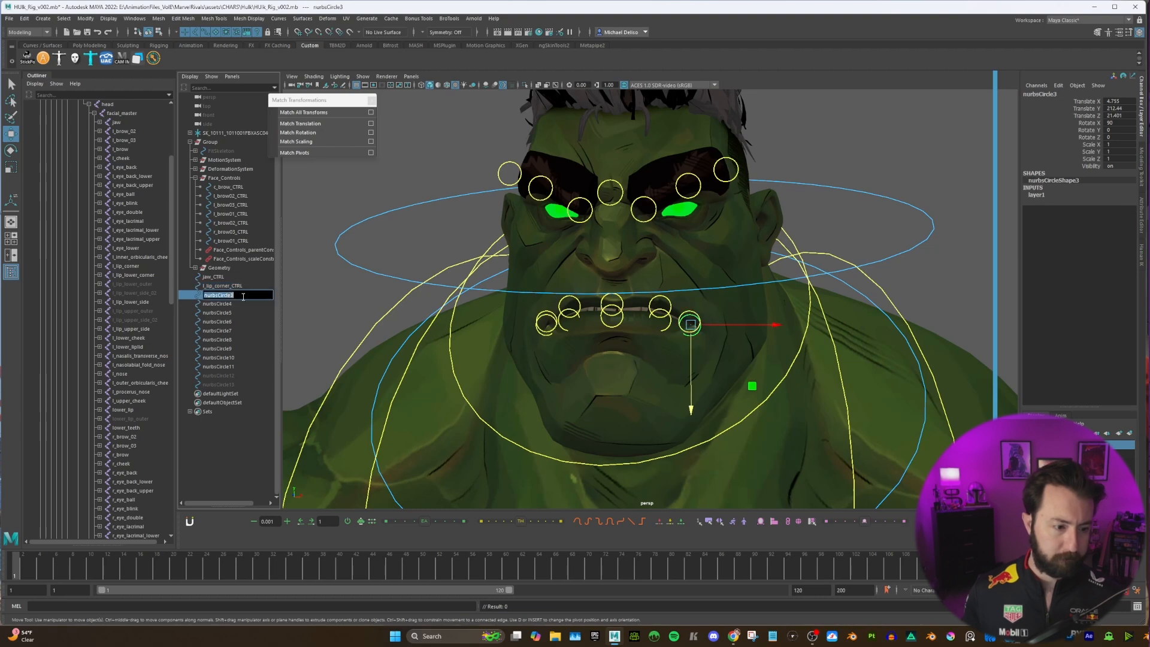
double_click(231, 286)
key("ctrl+c")
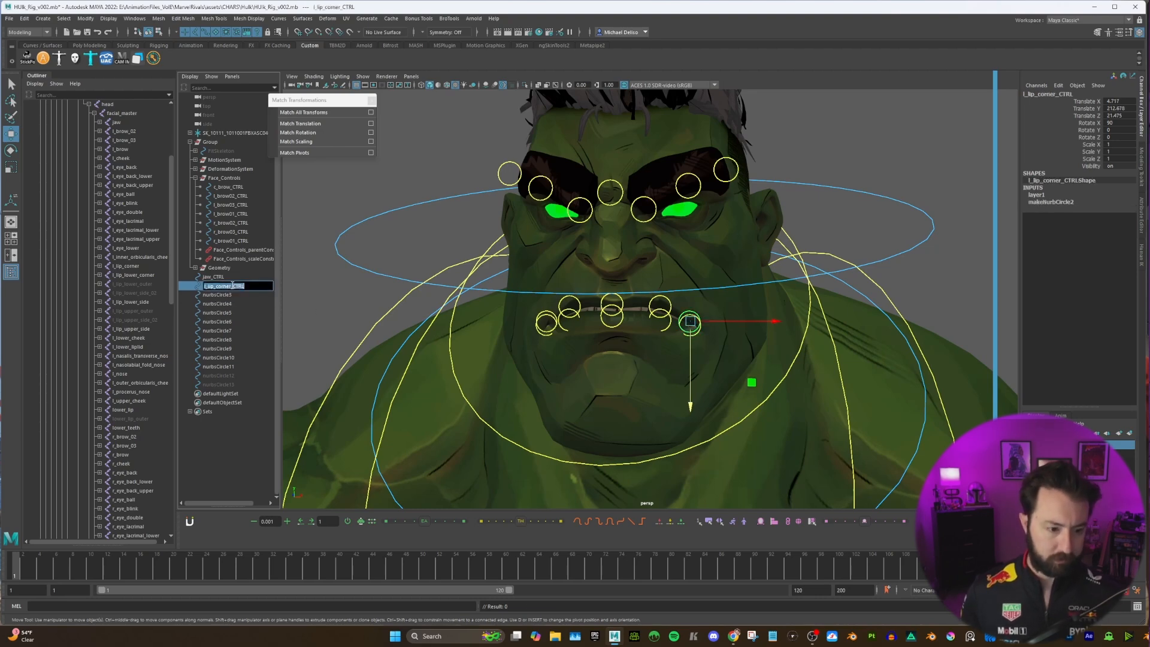
double_click(218, 295)
key("ctrl+v")
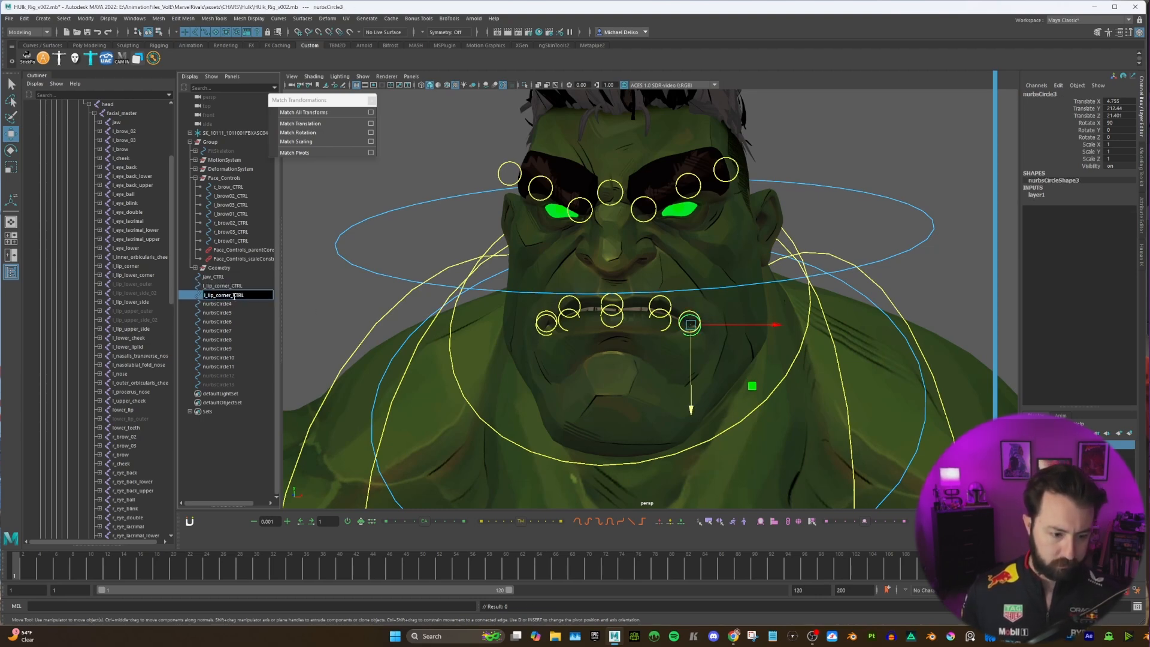
type("lower")
key("Return")
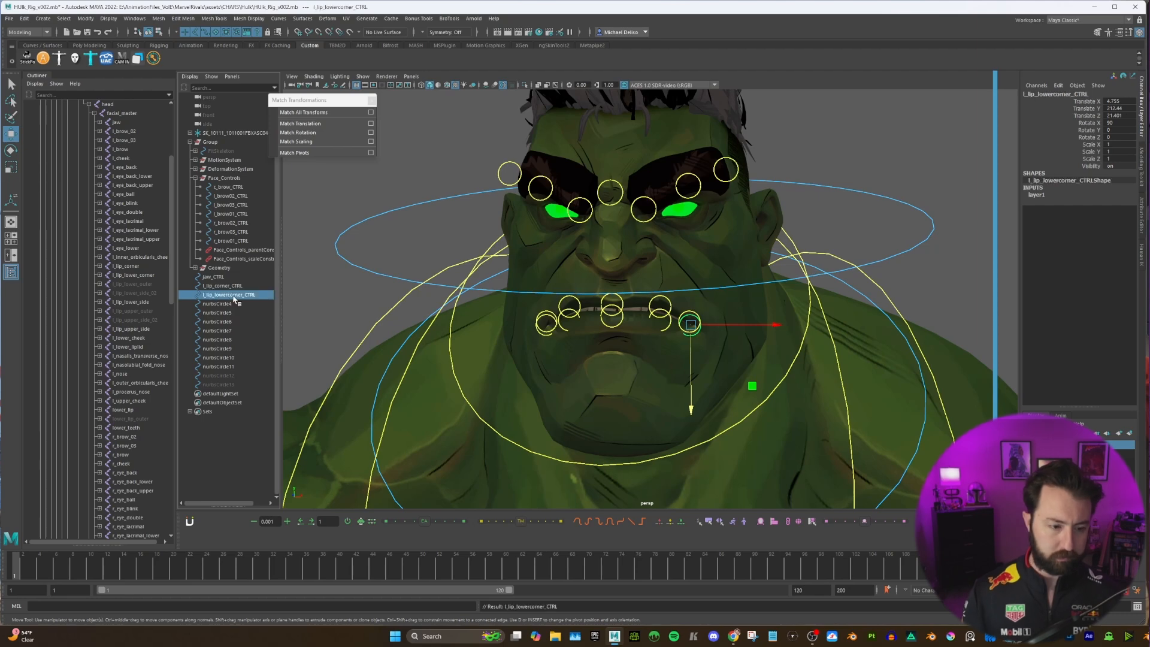
Step: Copy the l_lip_lower_side joint's name and rename nurbsCircle4 as l_lip_lower_side_CTRL
double_click(130, 302)
key("ctrl+c")
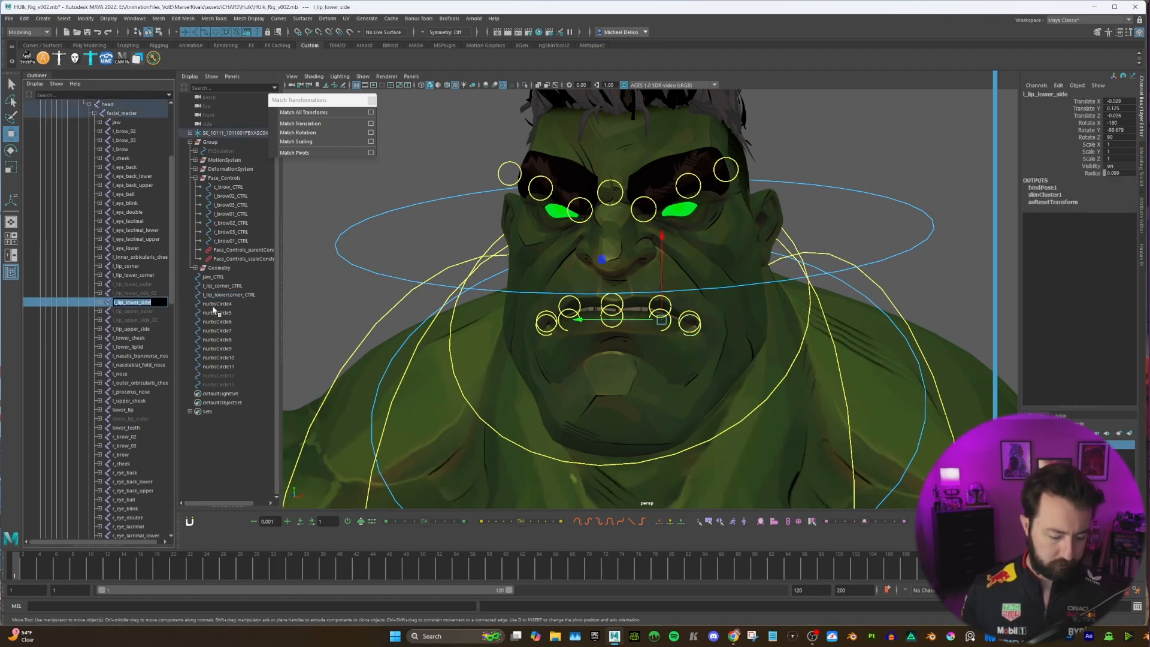
double_click(217, 304)
key("ctrl+v")
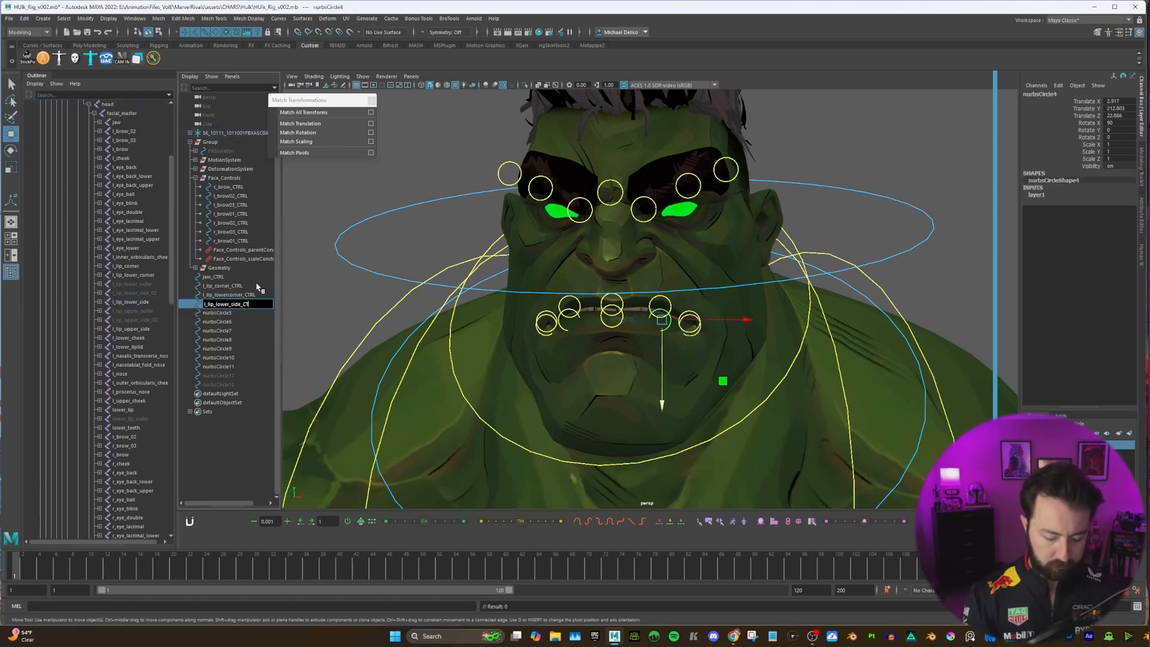
key("Return")
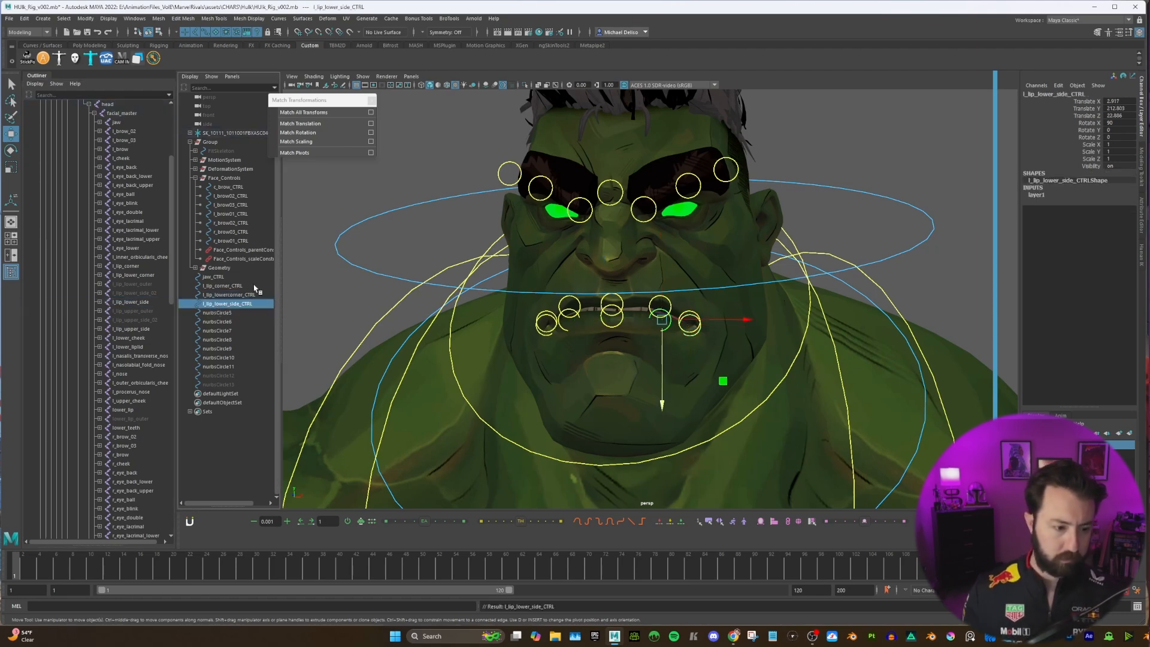
Step: Copy the l_lip_upper_side joint's name and rename nurbsCircle5 as l_lip_upper_side_CTRL
left_click(131, 329)
key("ctrl+z")
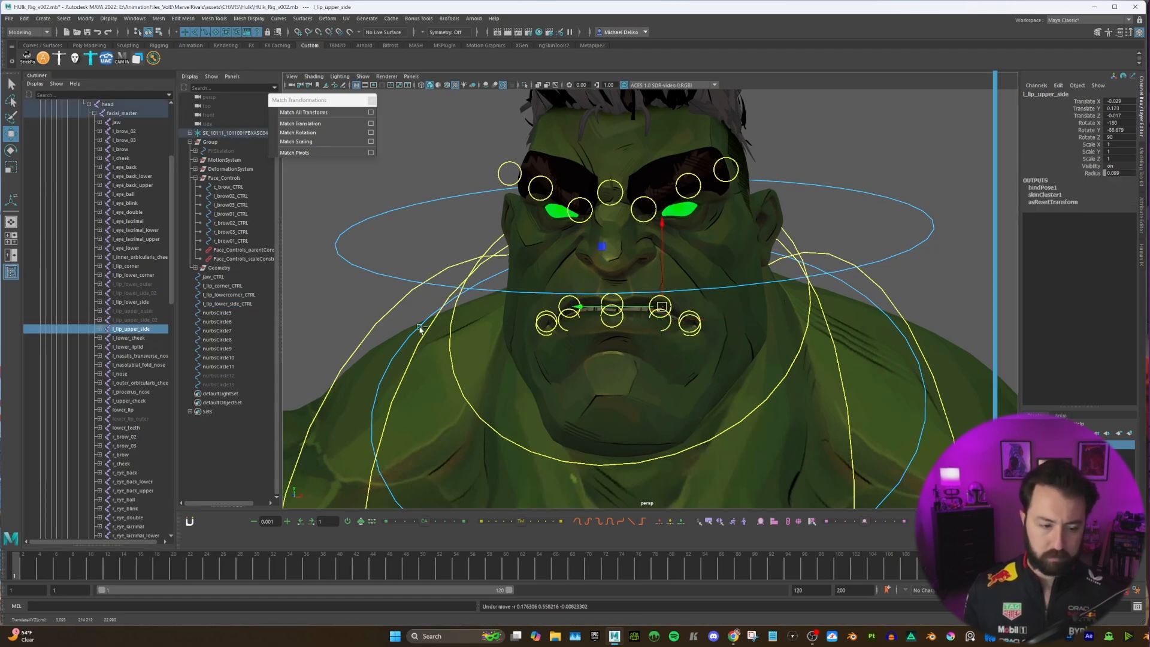
double_click(142, 330)
double_click(226, 312)
key("ctrl+v")
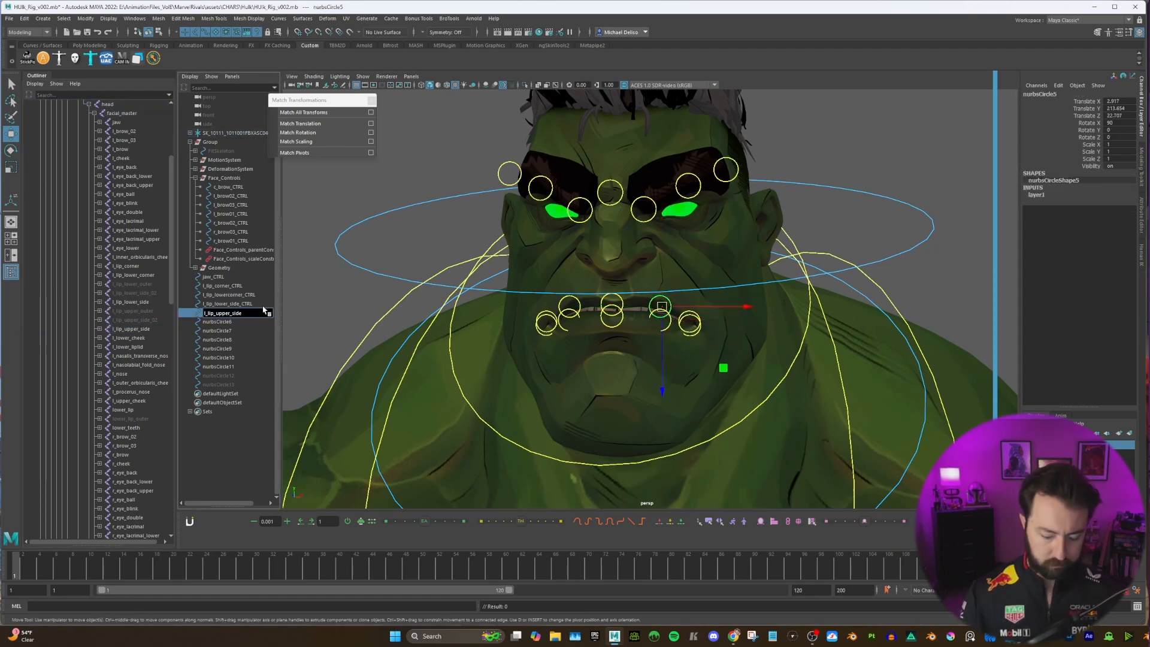
type("_CTRL")
key("Return")
Step: Copy the lower_lip joint's name and rename nurbsCircle6 as lower_lip_CTRL
left_click(217, 322)
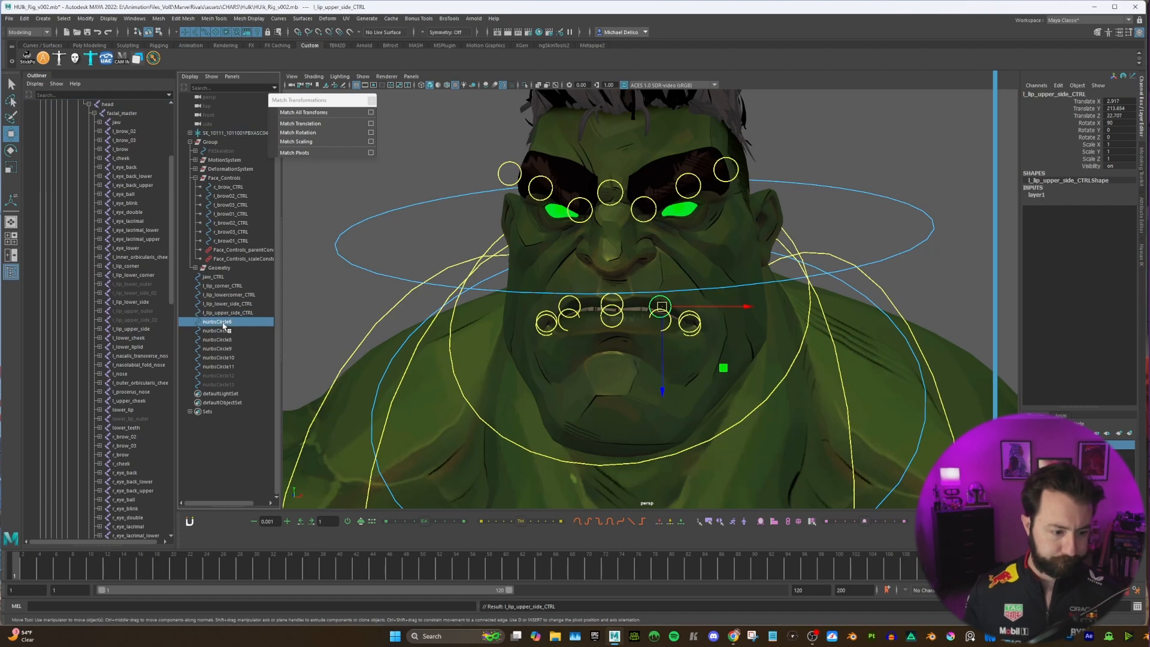
scroll(154, 342, "down", 5)
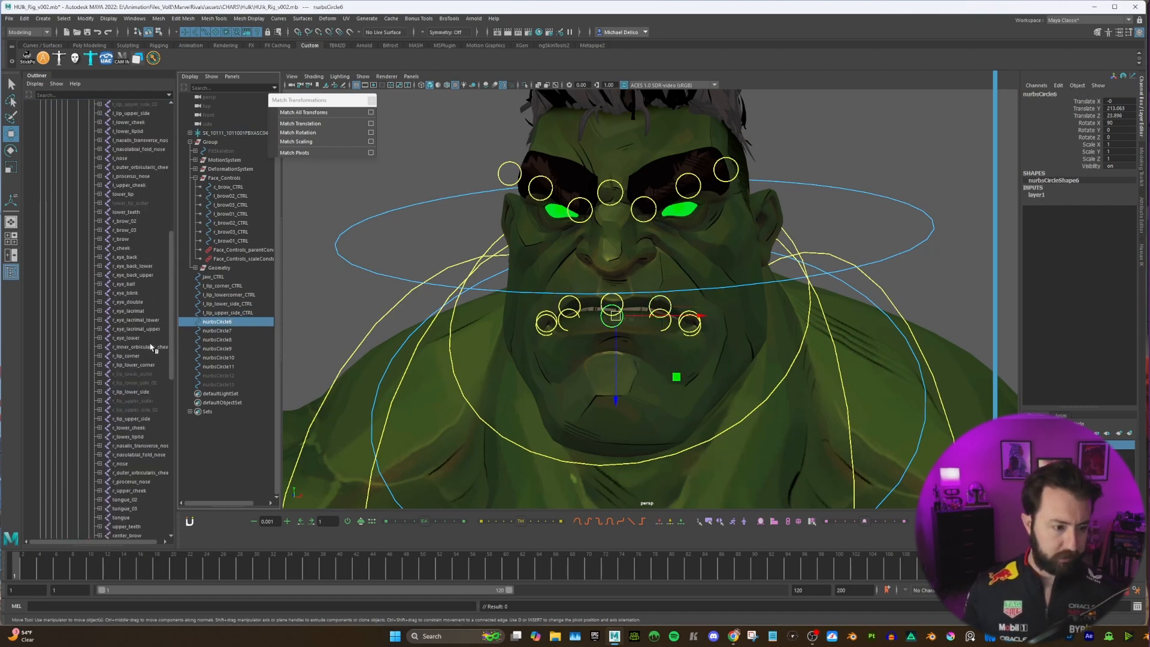
double_click(123, 266)
key("ctrl+c")
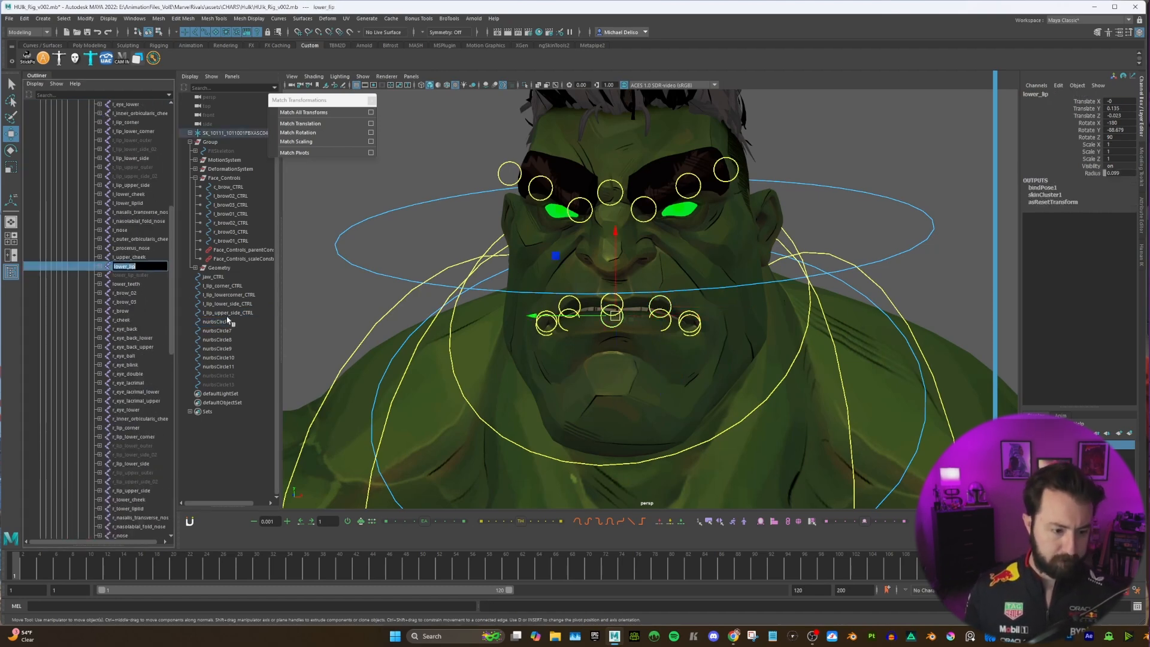
double_click(217, 322)
key("ctrl+v")
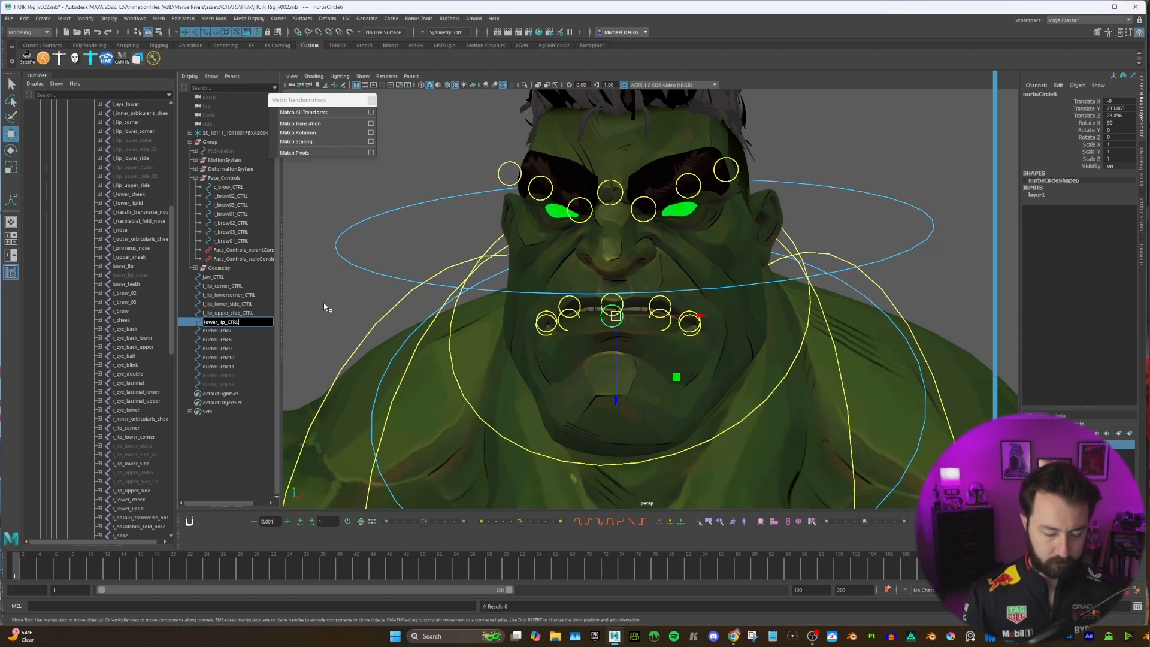
key("Return")
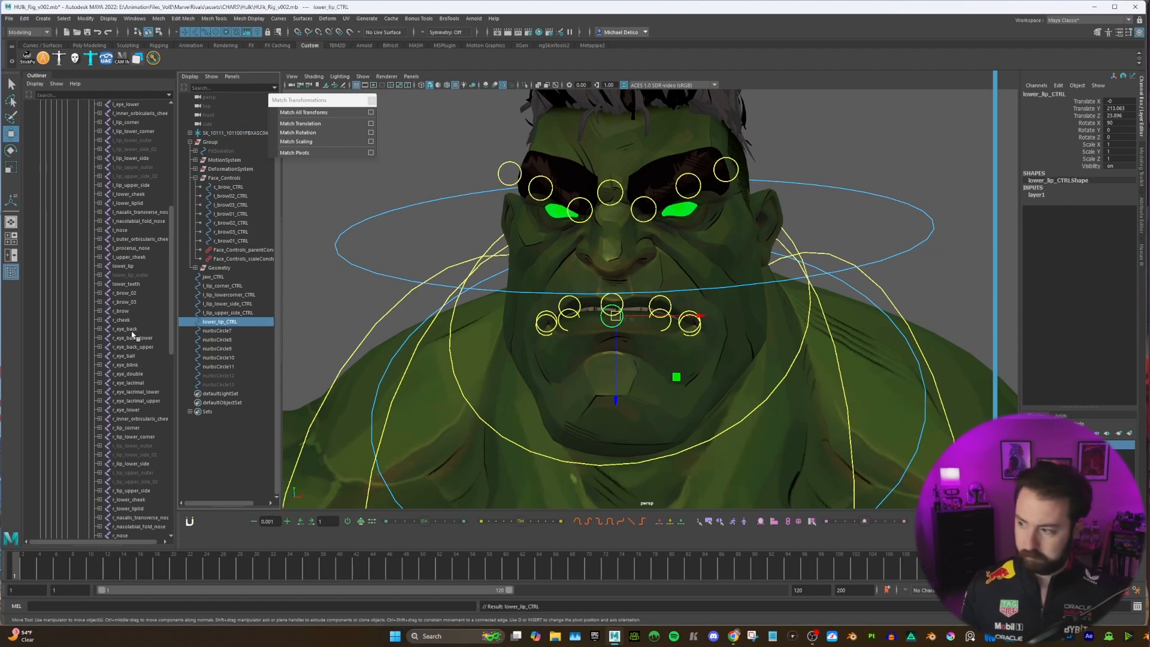
Step: Find the r_lip_corner joint, copy its name, and rename nurbsCircle7 as r_lip_corner_CTRL
left_click(225, 331)
scroll(148, 334, "down", 5)
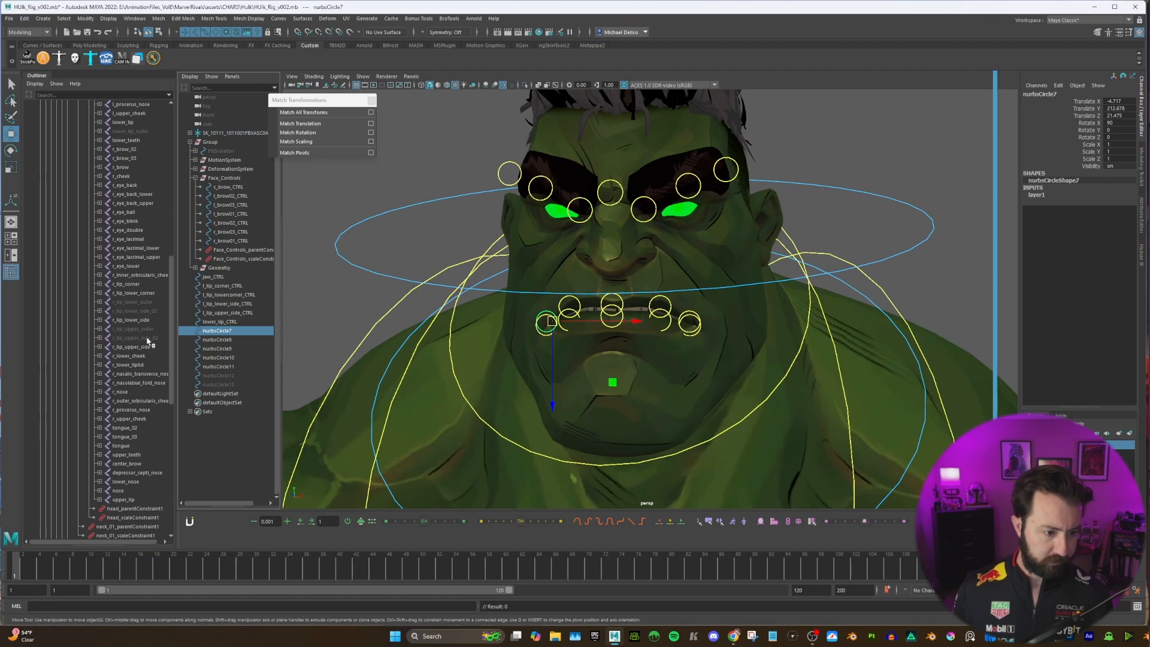
scroll(144, 358, "up", 3)
left_click(137, 356)
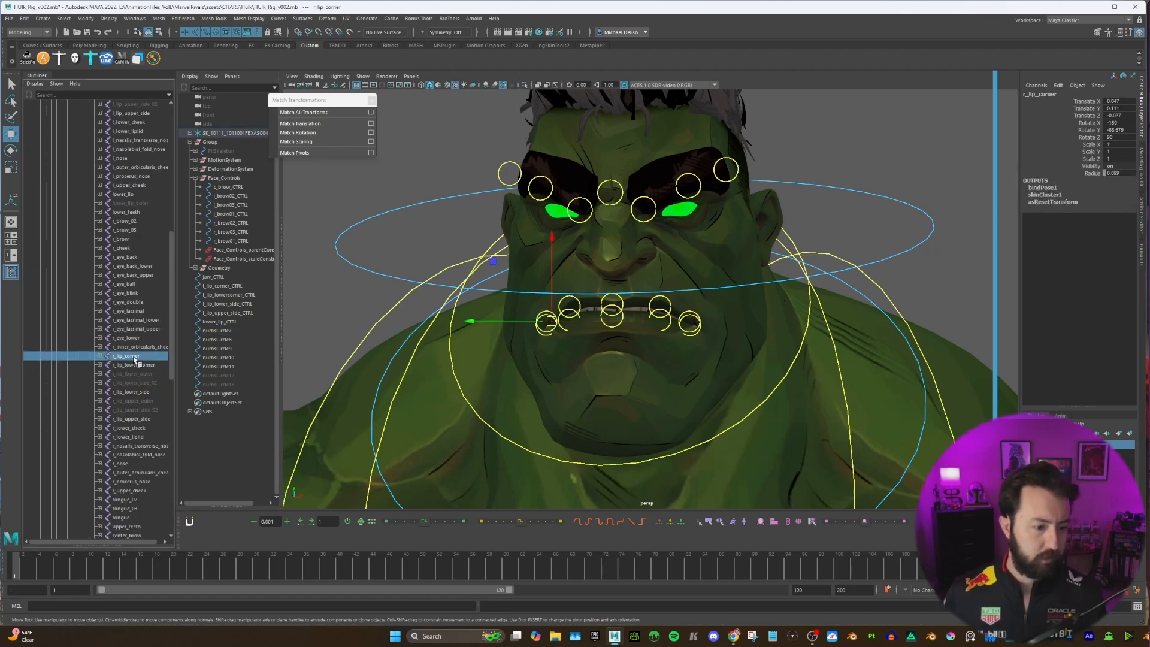
double_click(134, 357)
double_click(222, 331)
key("ctrl+v")
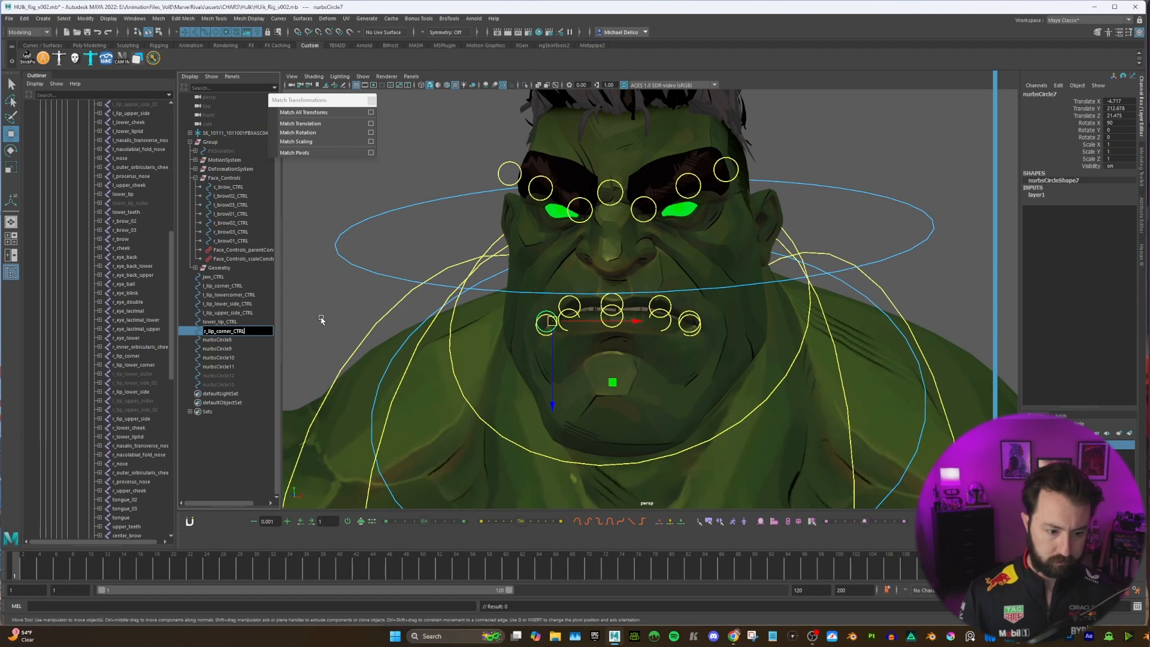
type("_CTRL")
key("Return")
Step: Copy the r_lip_lower_corner joint's name and rename nurbsCircle8 as r_lip_lower_corner_CTRL
double_click(145, 365)
key("ctrl+c")
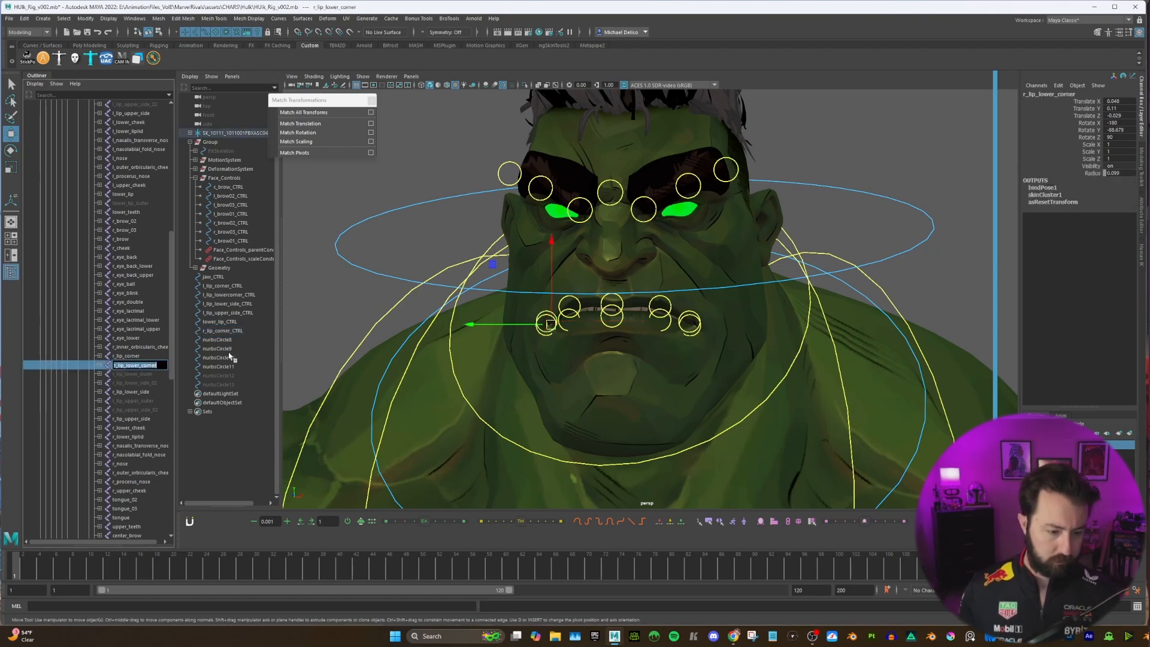
double_click(217, 340)
key("ctrl+v")
type("_CTR")
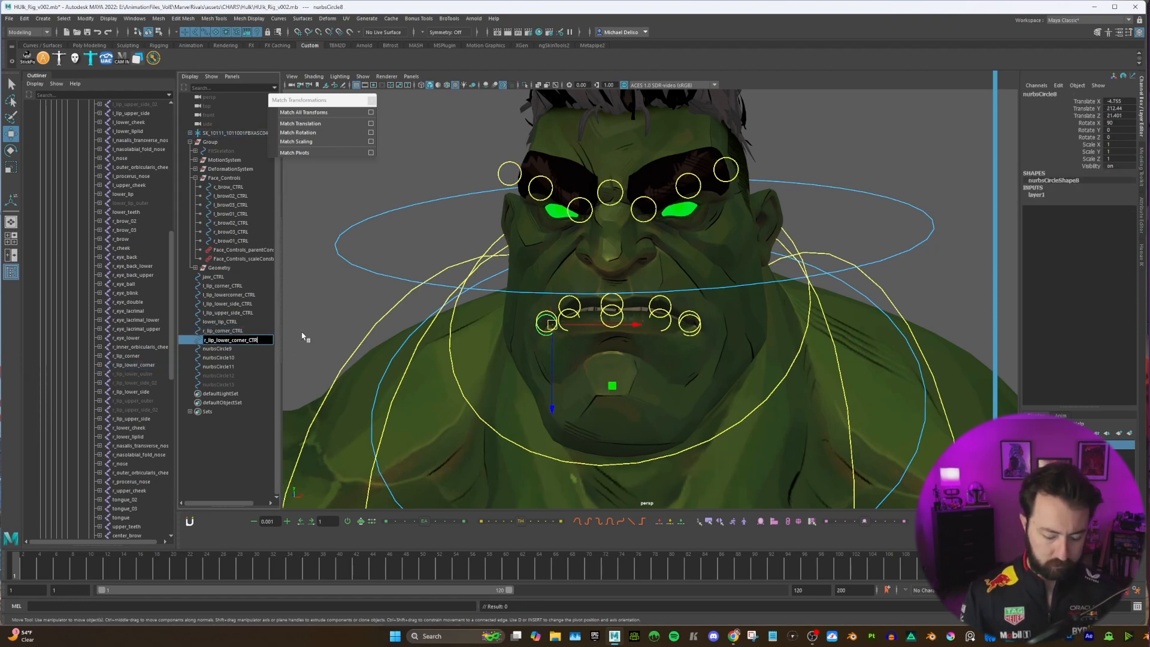
type("L")
key("Return")
Step: Copy the r_lip_lower_side joint's name and rename nurbsCircle9 as r_lip_lower_side_CTRL
double_click(142, 392)
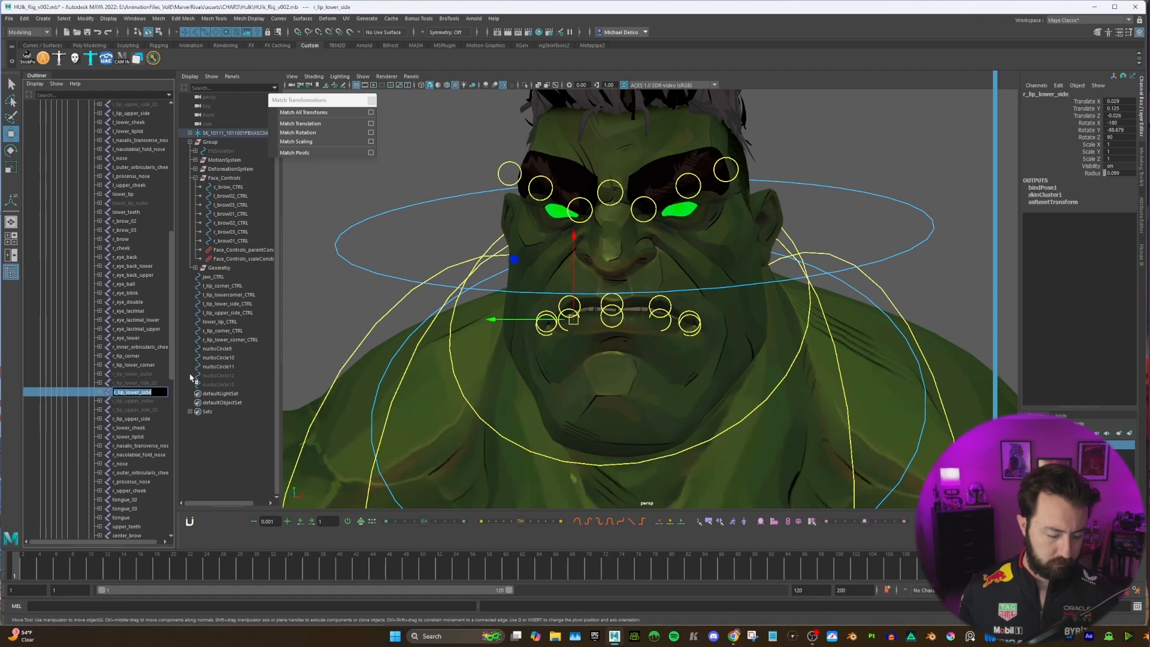
key("ctrl+c")
double_click(228, 349)
key("ctrl+v")
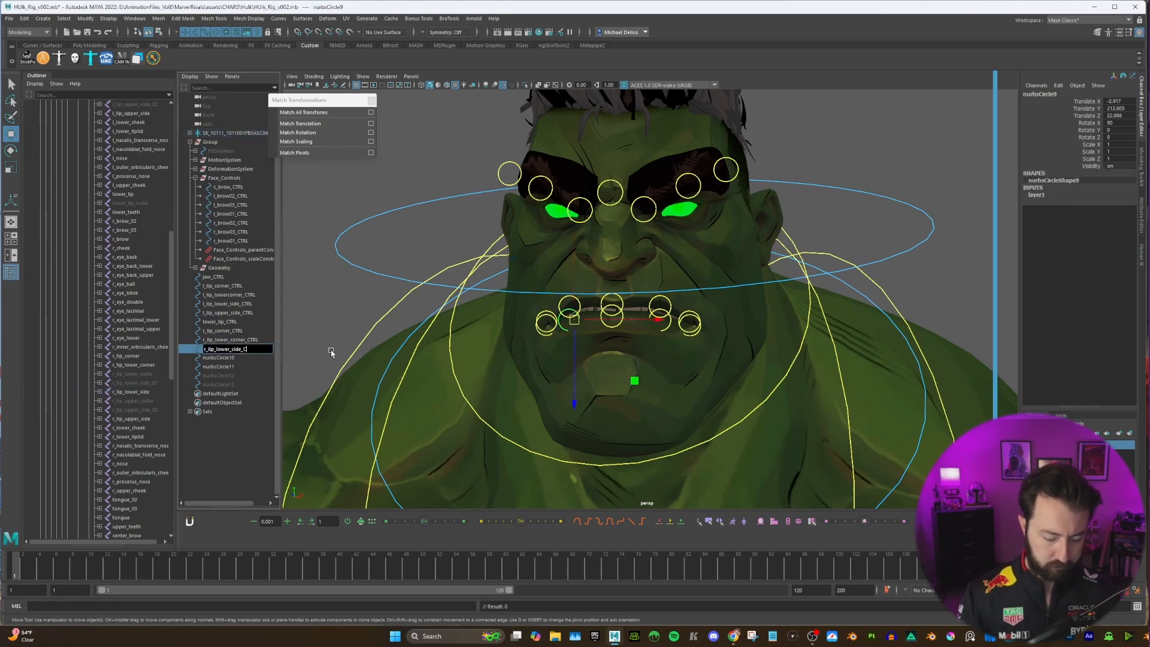
key("Return")
Step: Copy the r_lip_upper_side joint's name and rename nurbsCircle10 as r_lip_upper_side_CTRL
double_click(148, 417)
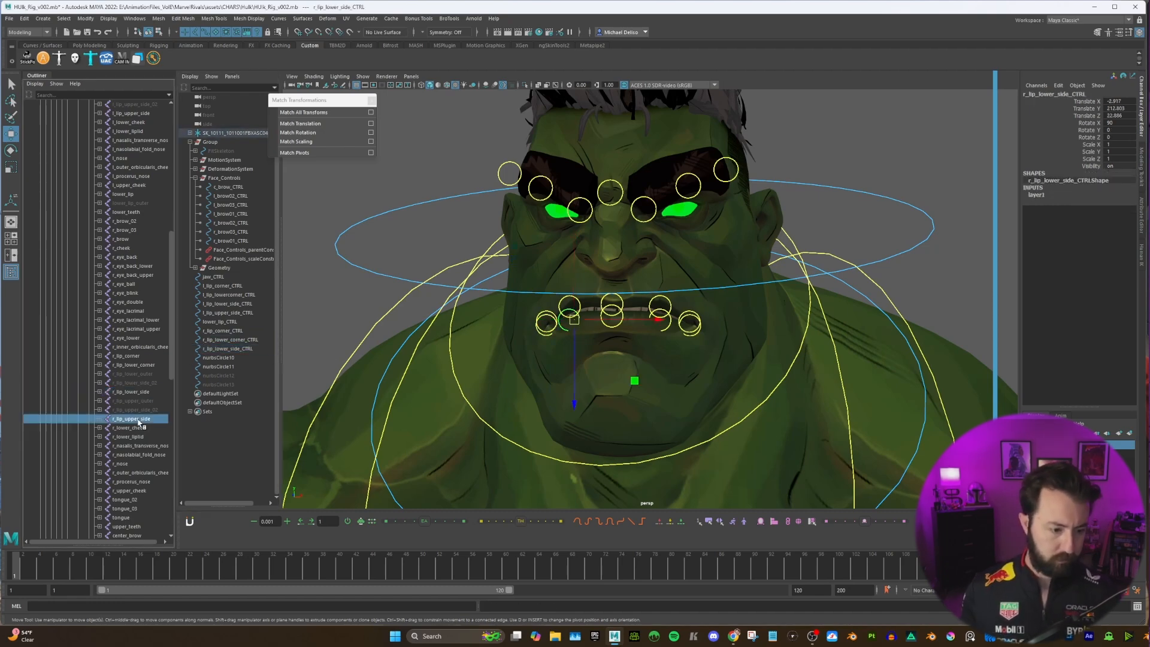
key("ctrl+c")
double_click(225, 357)
key("ctrl+v")
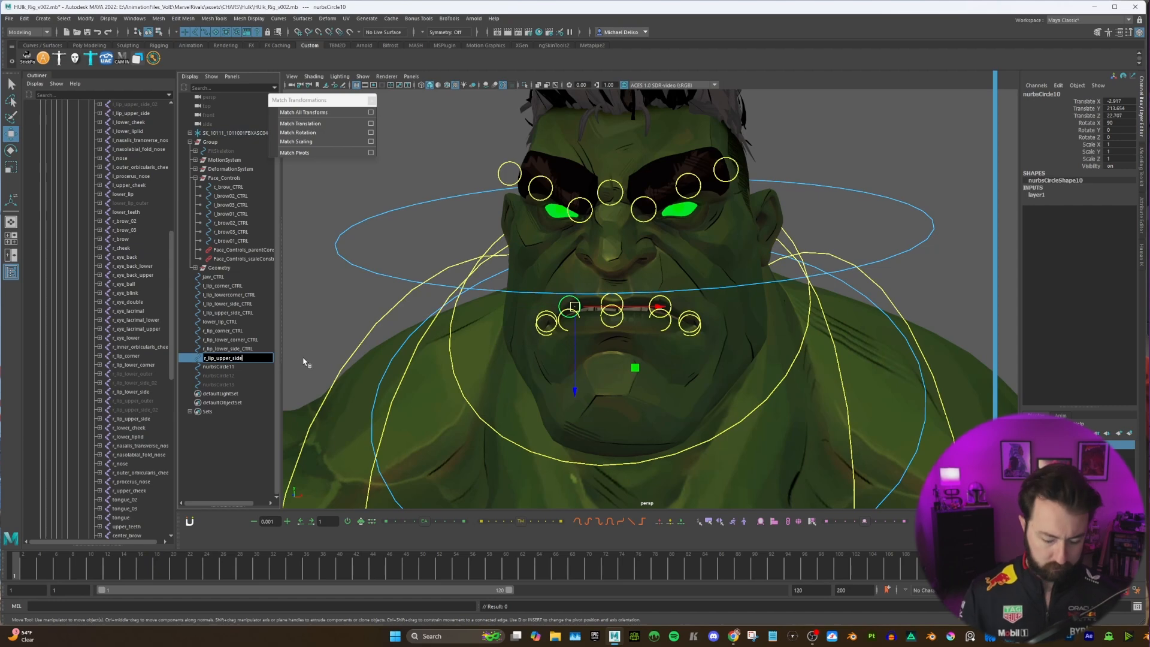
key("Return")
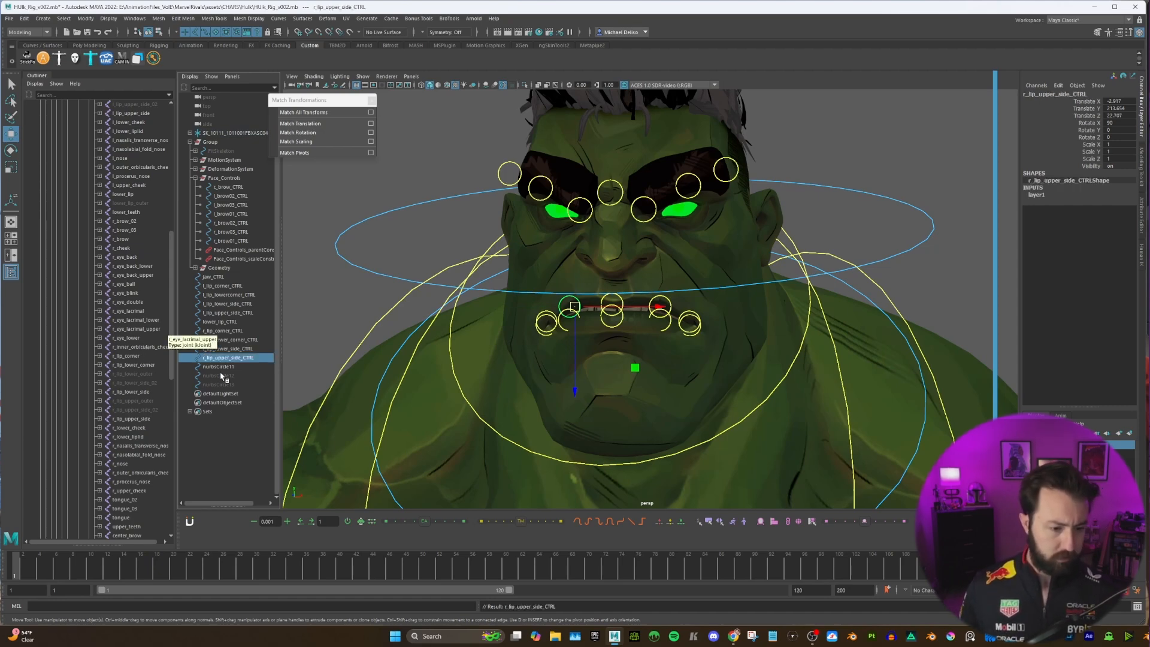
Step: Rename nurbsCircle11 as upper_lip_CTRL after the upper_lip joint, and select all controls from jaw_CTRL through upper_lip_CTRL
scroll(141, 413, "down", 3)
double_click(122, 500)
key("ctrl+c")
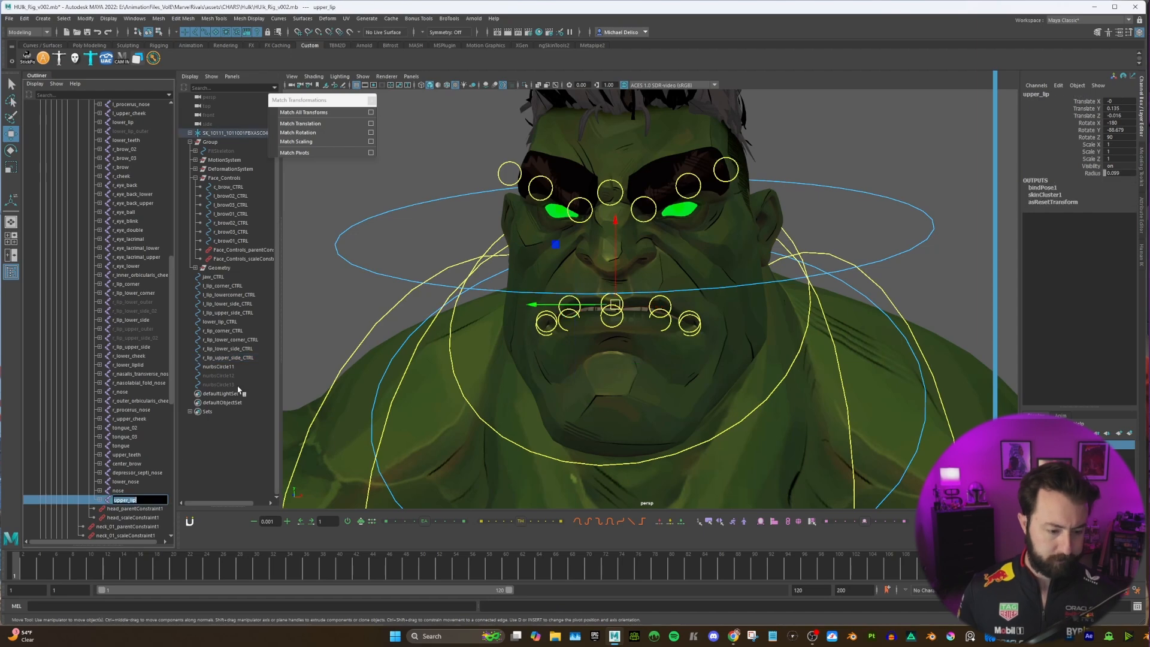
double_click(222, 367)
key("ctrl+v")
type("_CTR")
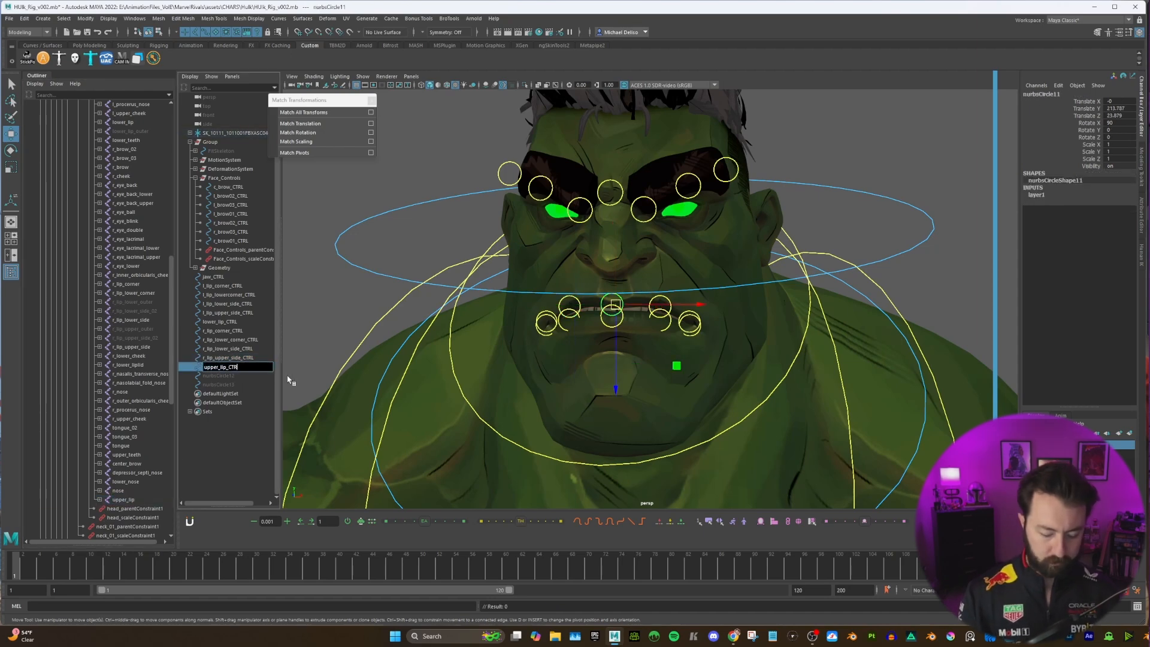
type("L")
key("Return")
left_click_drag(226, 277, 226, 366)
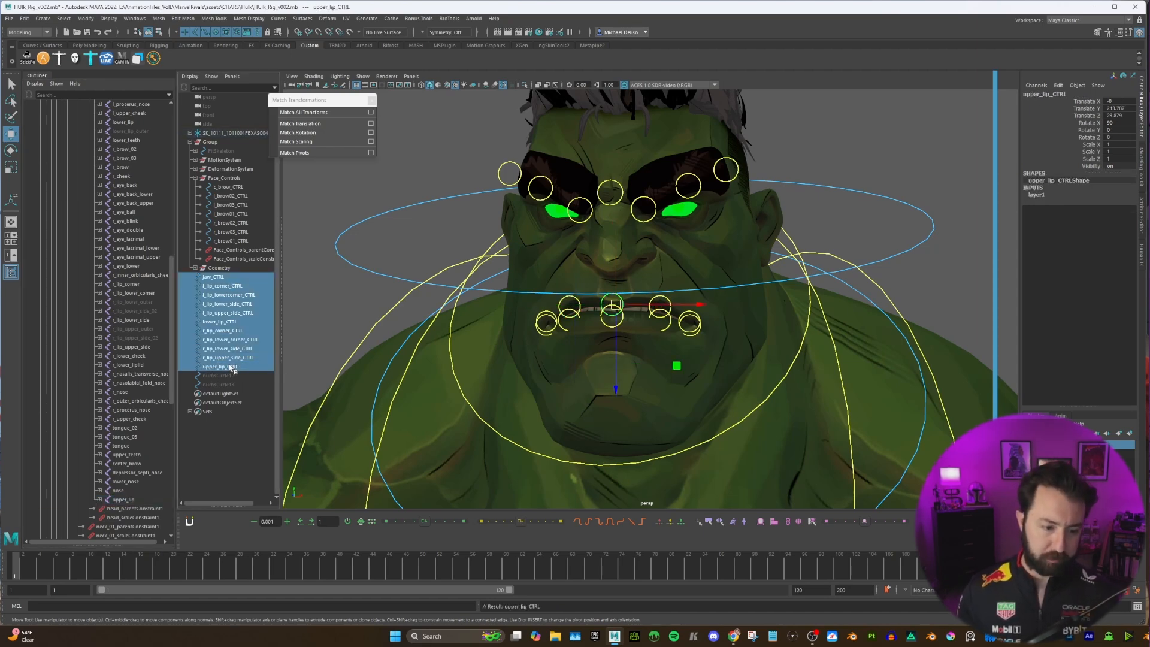
Step: Freeze transformations and delete the construction history on the selected jaw and lip controls, and save the scene
left_click(86, 19)
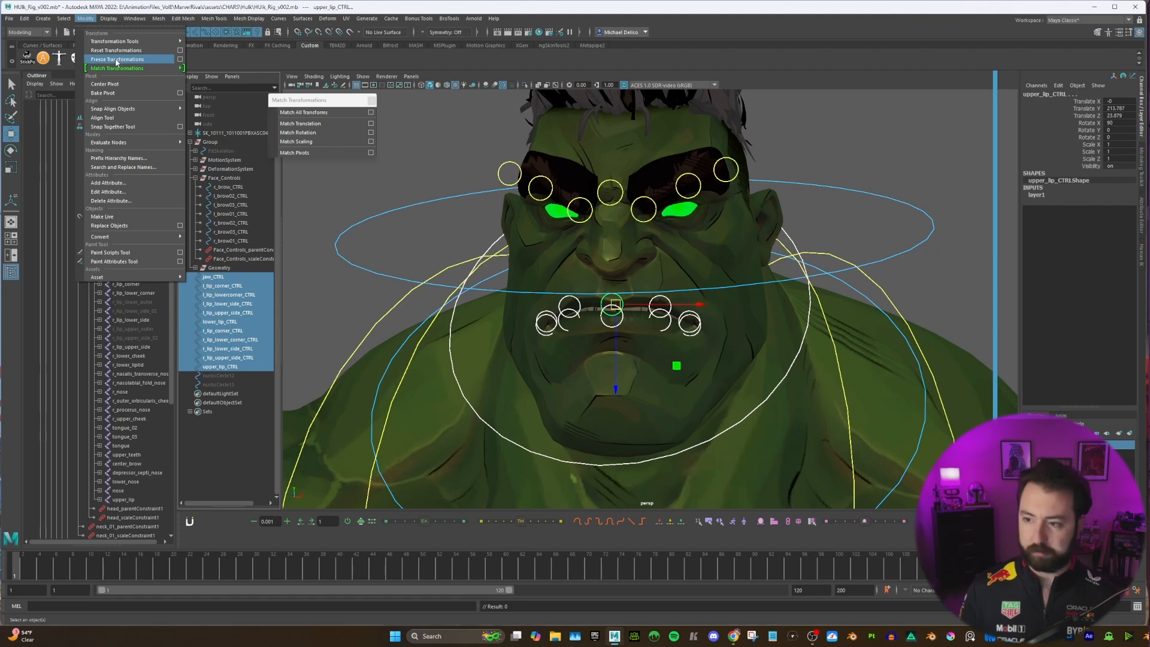
left_click(117, 60)
left_click(24, 19)
mouse_move(90, 124)
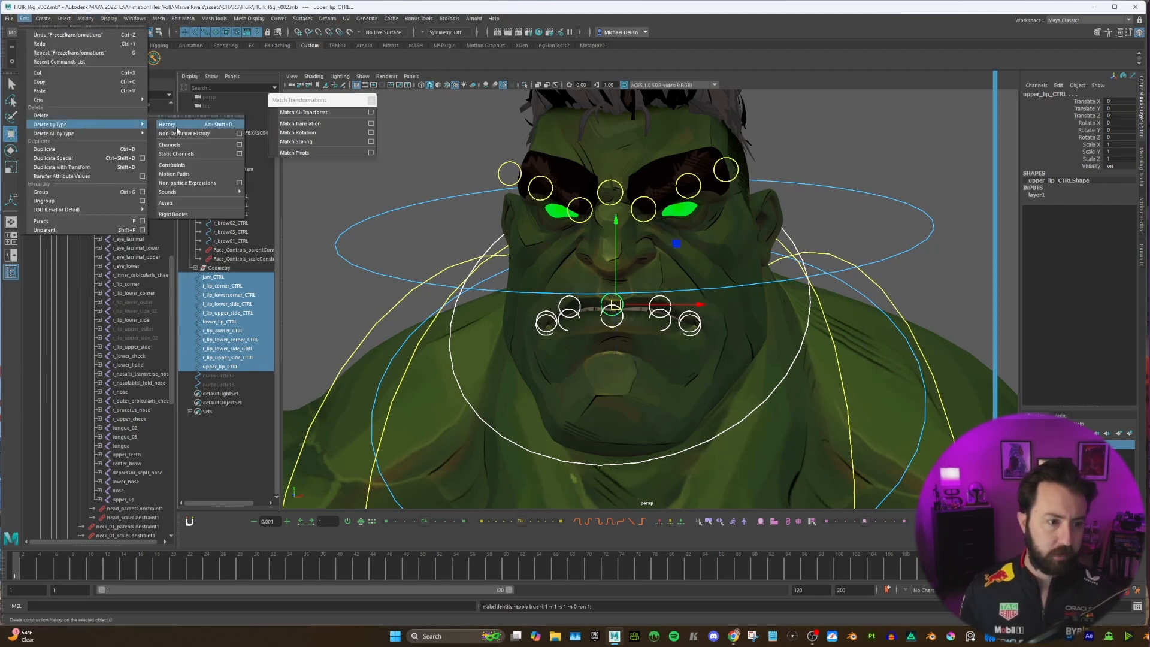
left_click(176, 124)
left_click(823, 160)
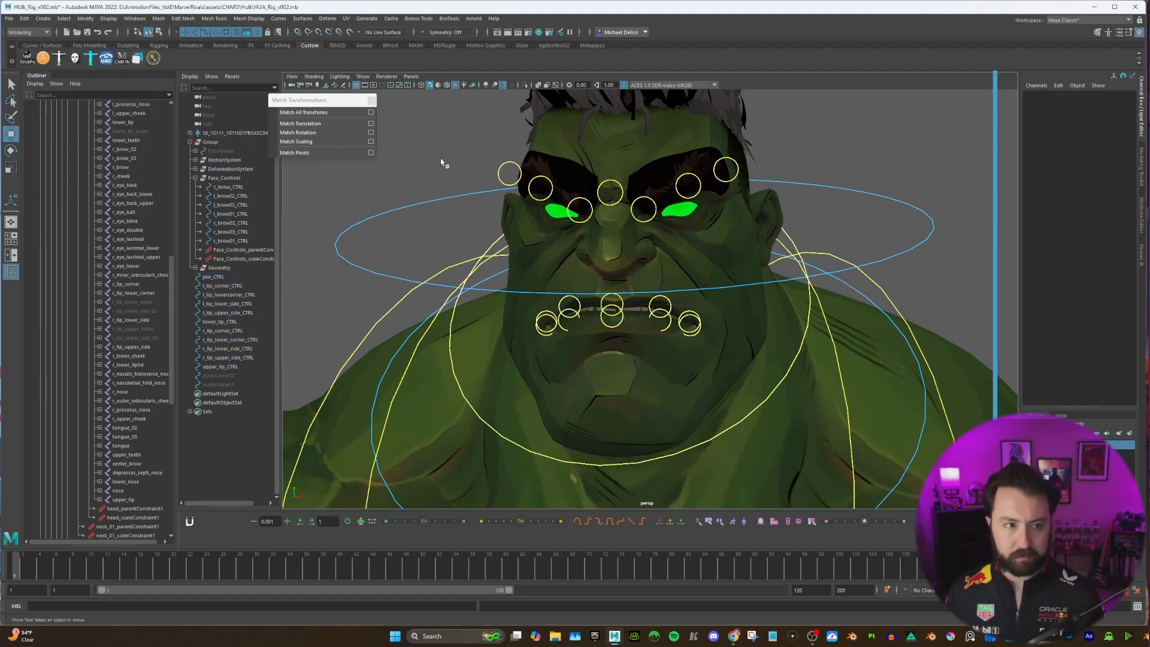
key("ctrl+s")
key("w")
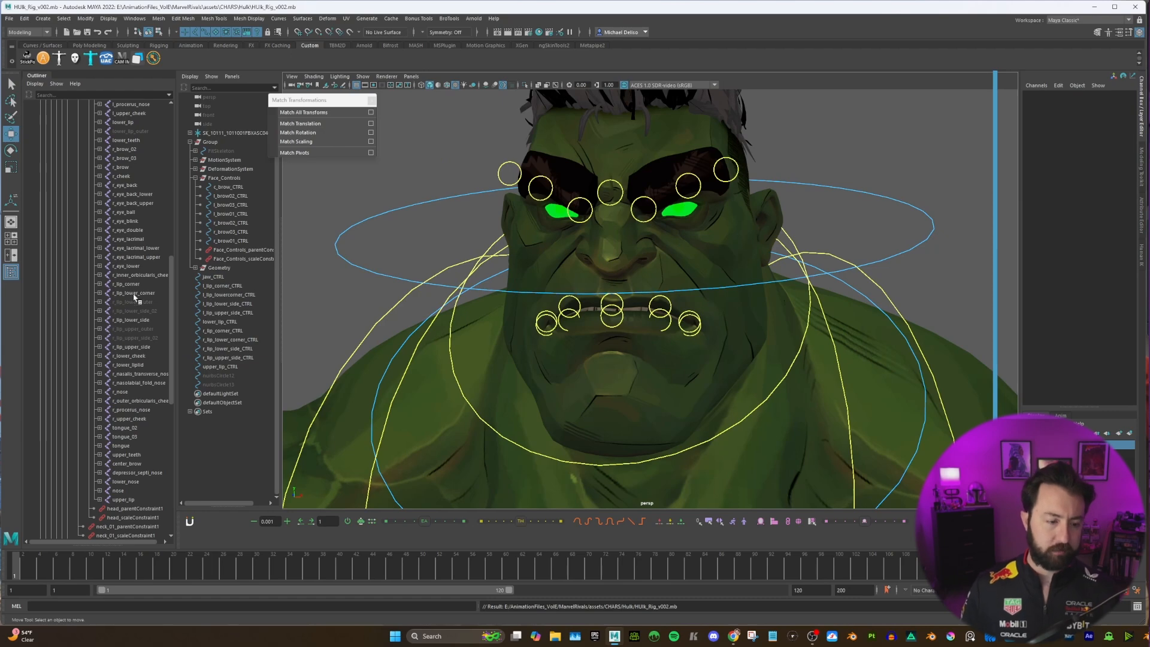
Step: Parent-constrain the jaw joint to jaw_CTRL with Maintain Offset enabled and all translate and rotate axes constrained
scroll(134, 296, "up", 15)
left_click(215, 277)
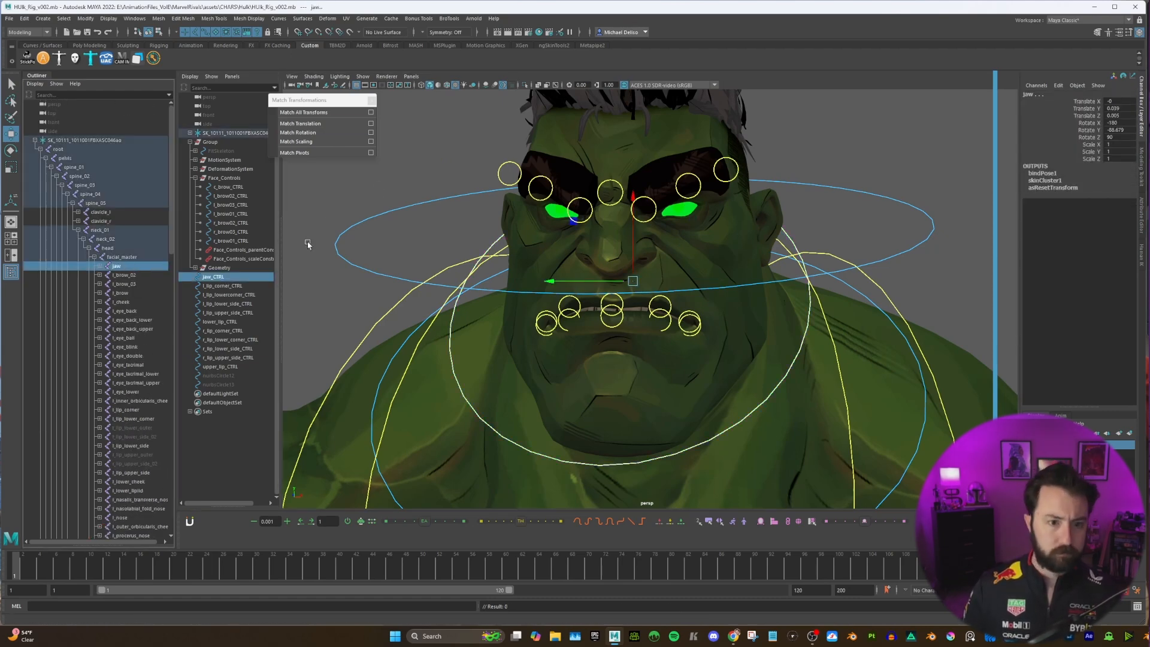
right_click(350, 247)
left_click(425, 276)
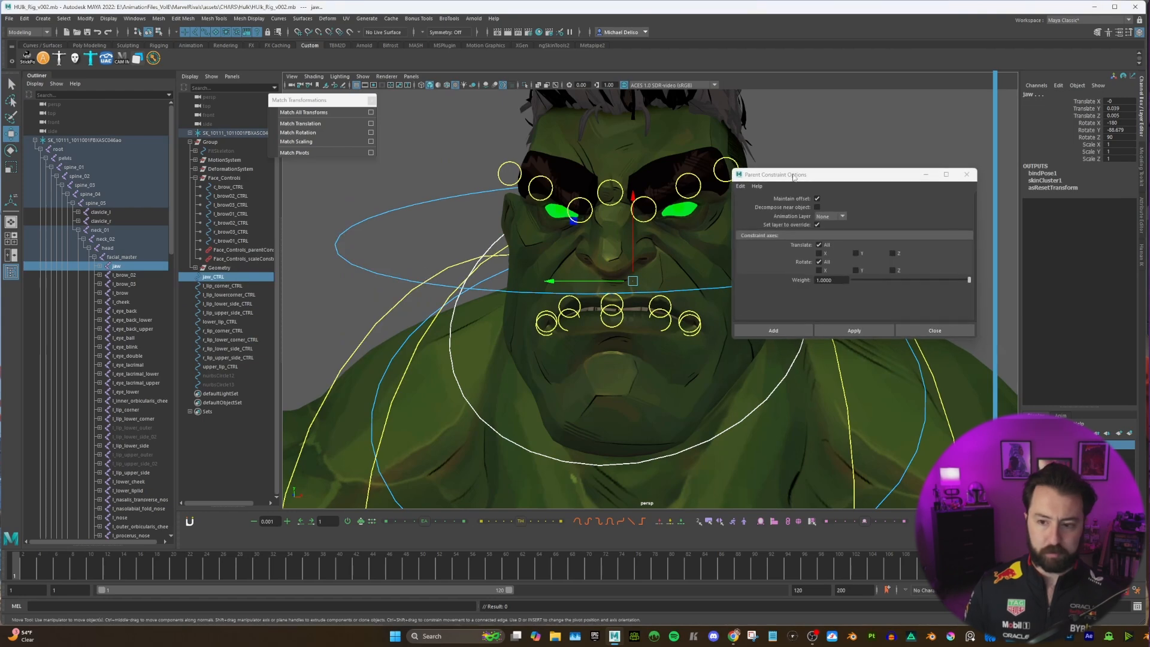
left_click_drag(793, 177, 447, 68)
left_click(167, 266, "ctrl")
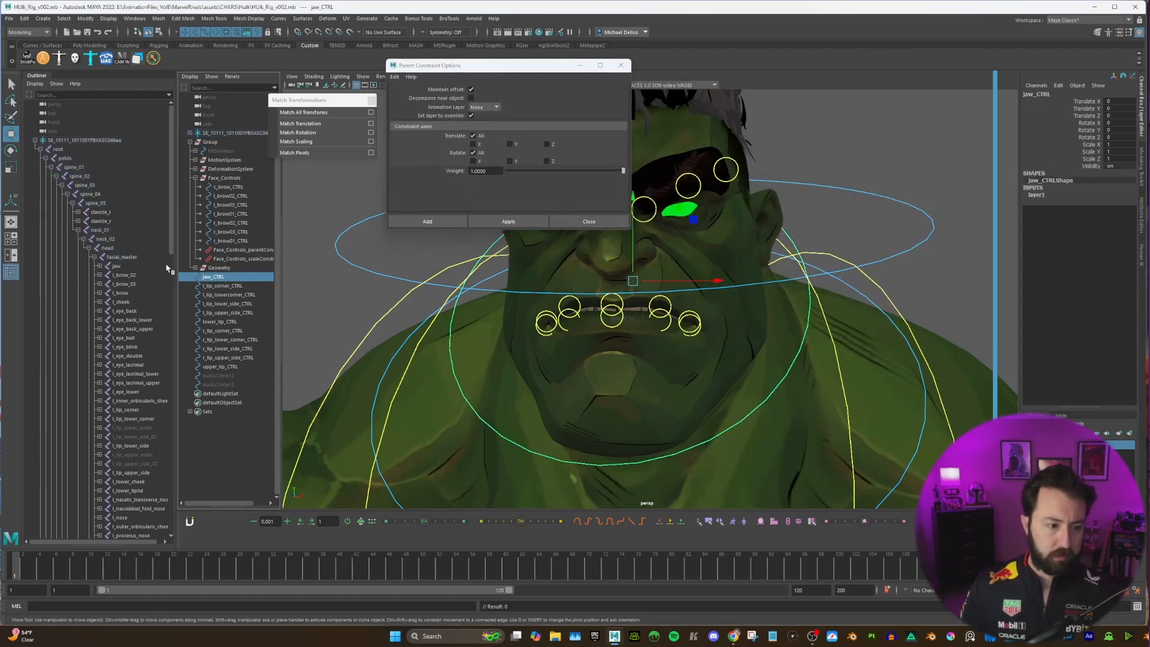
left_click(117, 266, "ctrl")
left_click(507, 221)
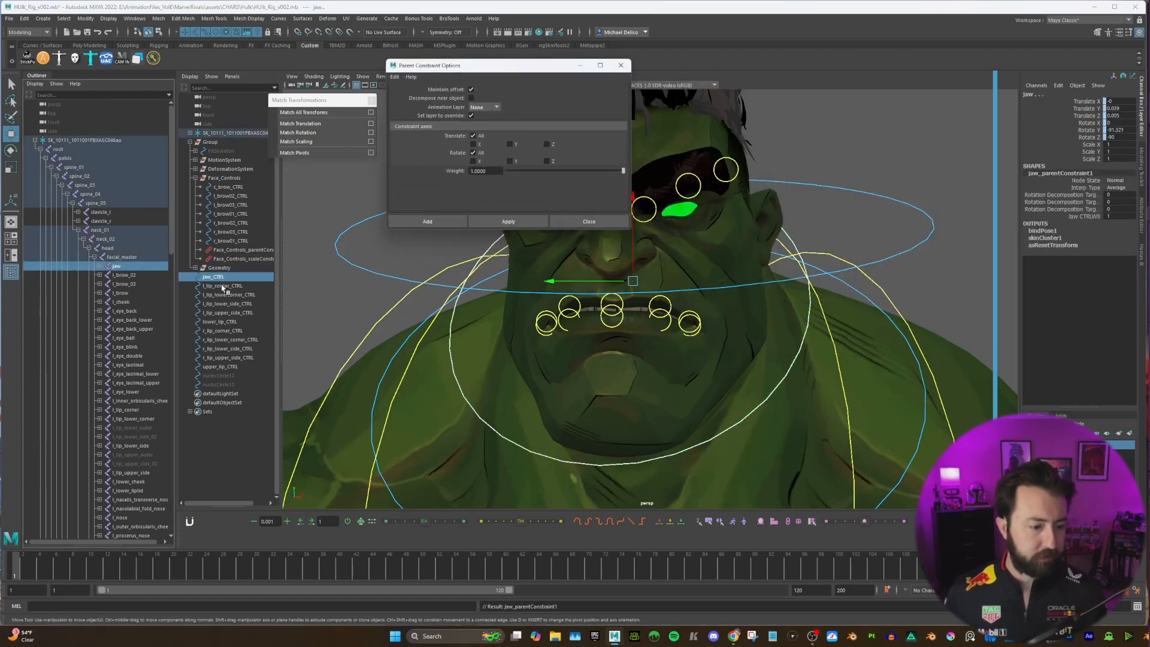
Step: Parent-constrain the l_lip_corner joint to l_lip_corner_CTRL and the l_lip_lower_corner joint to l_lip_lowercorner_CTRL
left_click(223, 286)
scroll(138, 392, "down", 3)
left_click(148, 342, "ctrl")
left_click(508, 220)
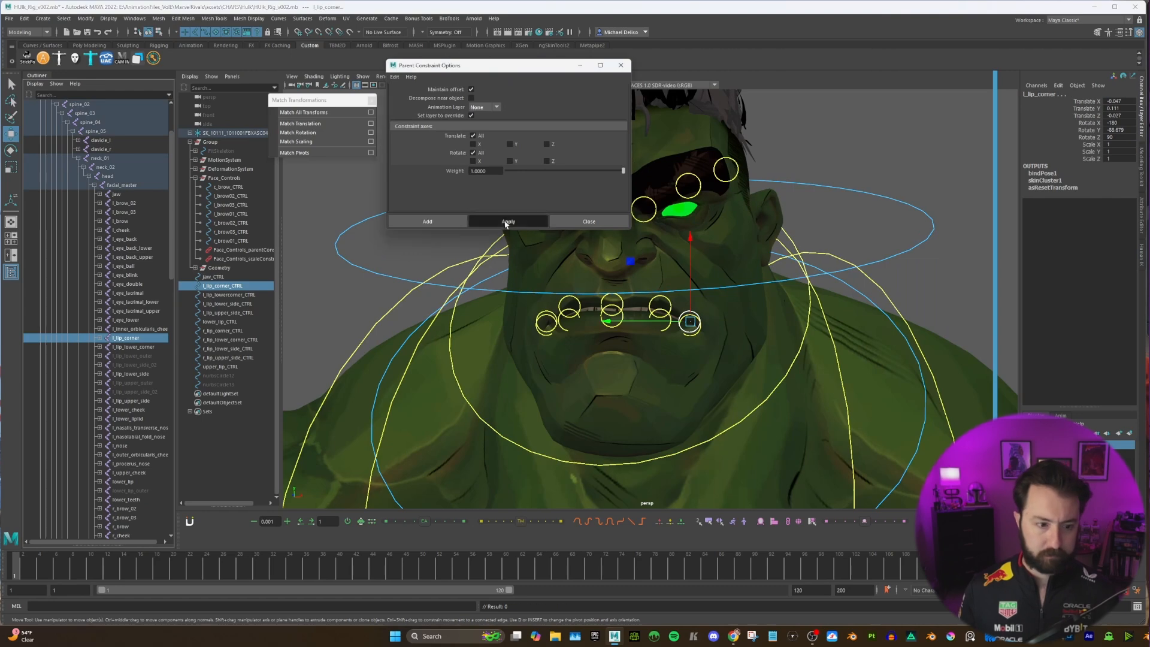
left_click(238, 295)
left_click(161, 347, "ctrl")
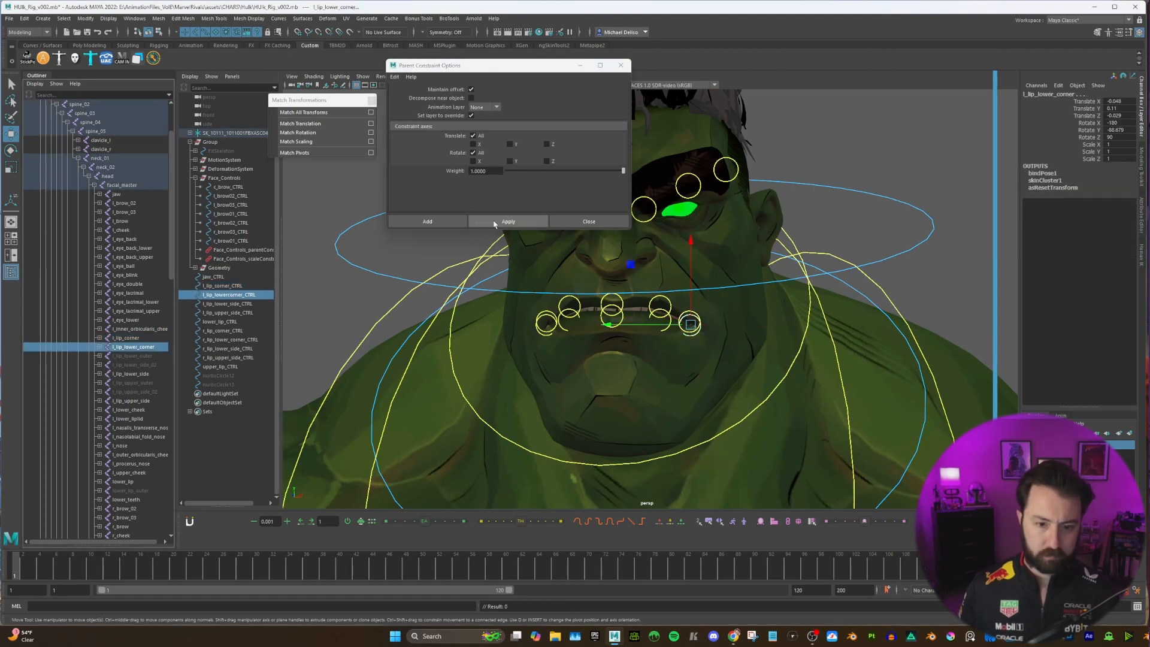
left_click(508, 221)
Step: Parent-constrain the l_lip_lower_side joint to l_lip_lower_side_CTRL and the l_lip_upper_side joint to l_lip_upper_side_CTRL
left_click(237, 304)
left_click(139, 374, "ctrl")
left_click(508, 221)
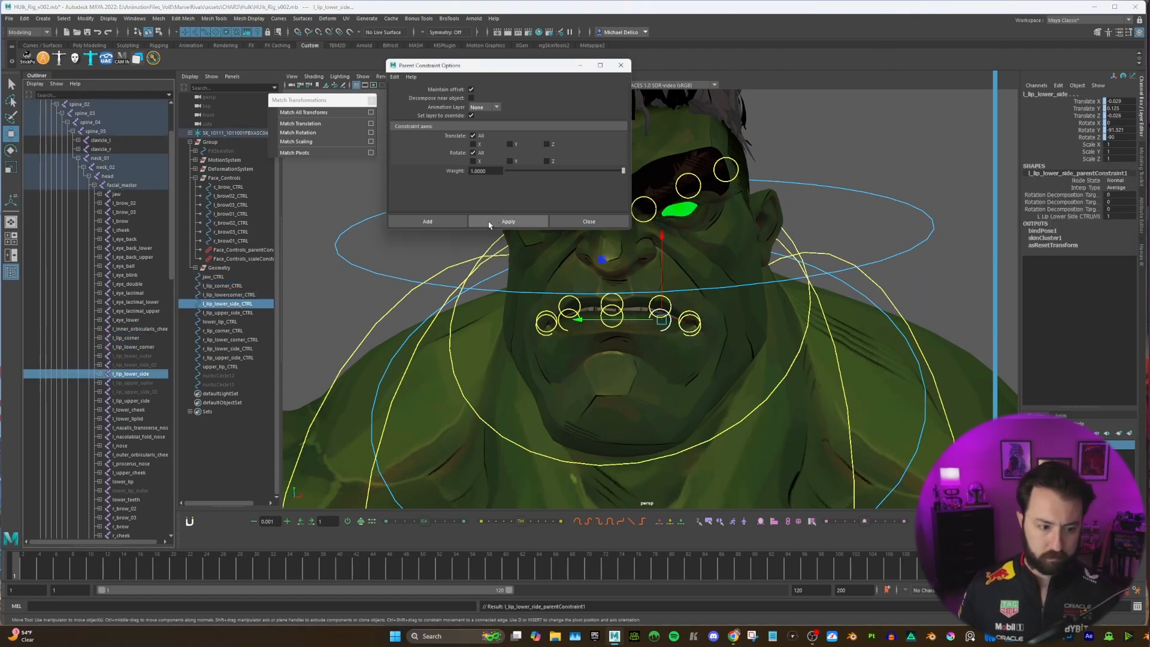
left_click(235, 313)
left_click(132, 400, "ctrl")
left_click(508, 221)
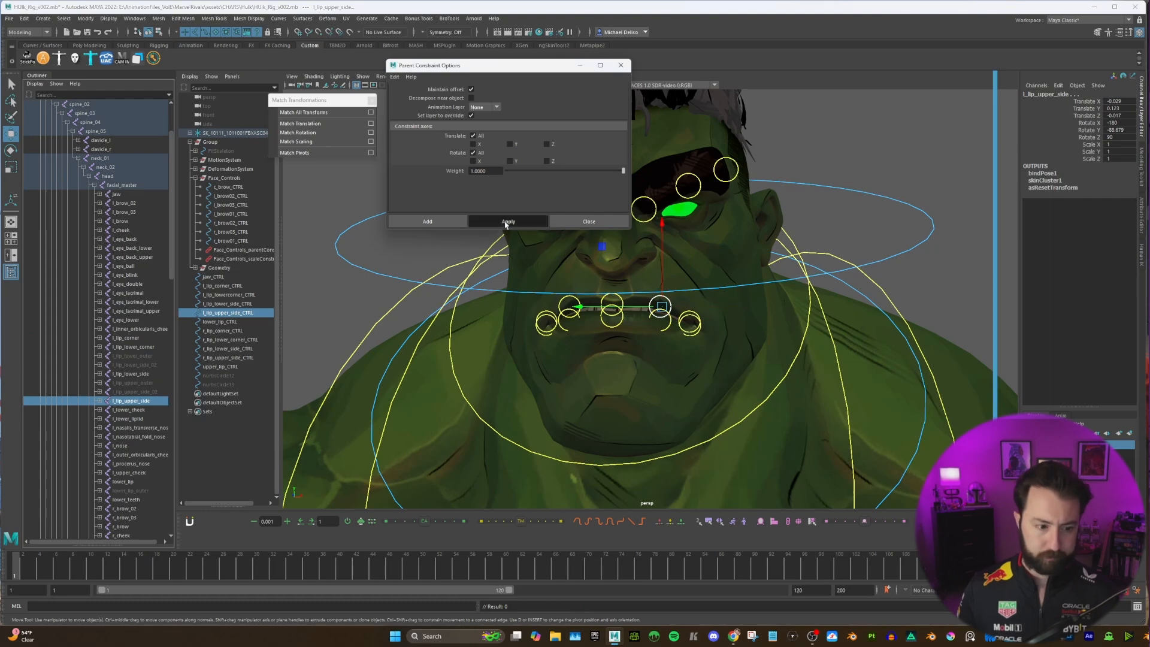
Step: Parent-constrain the lower_lip joint to lower_lip_CTRL and the r_lip_corner joint to r_lip_corner_CTRL
left_click(219, 322)
scroll(135, 407, "down", 3)
left_click(125, 410, "ctrl")
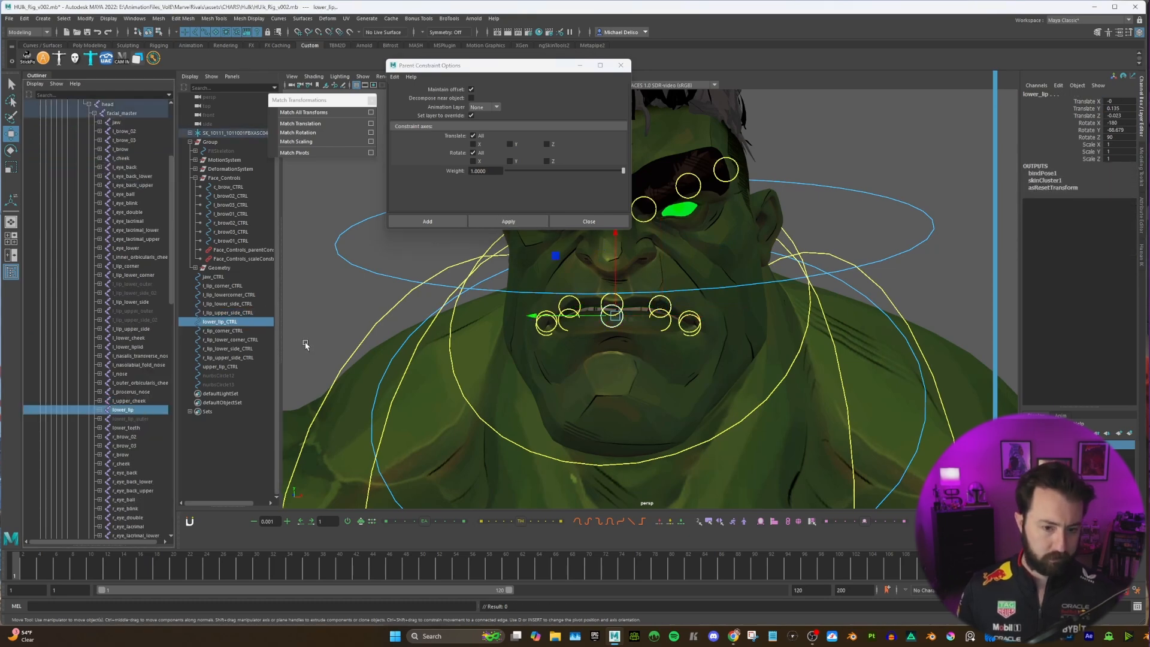
left_click(507, 221)
left_click(222, 331)
scroll(127, 404, "down", 3)
scroll(127, 401, "down", 3)
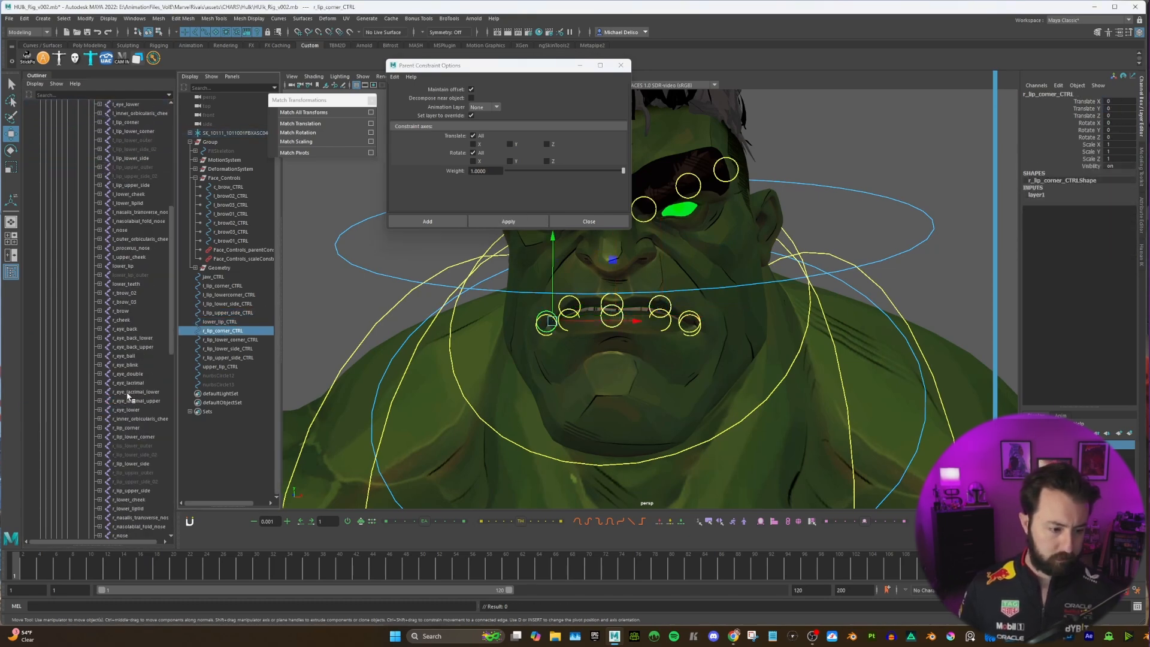
left_click(127, 428, "ctrl")
left_click(508, 221)
Step: Parent-constrain the r_lip_lower_corner joint to r_lip_lower_corner_CTRL and the r_lip_lower_side joint to r_lip_lower_side_CTRL
left_click(230, 339)
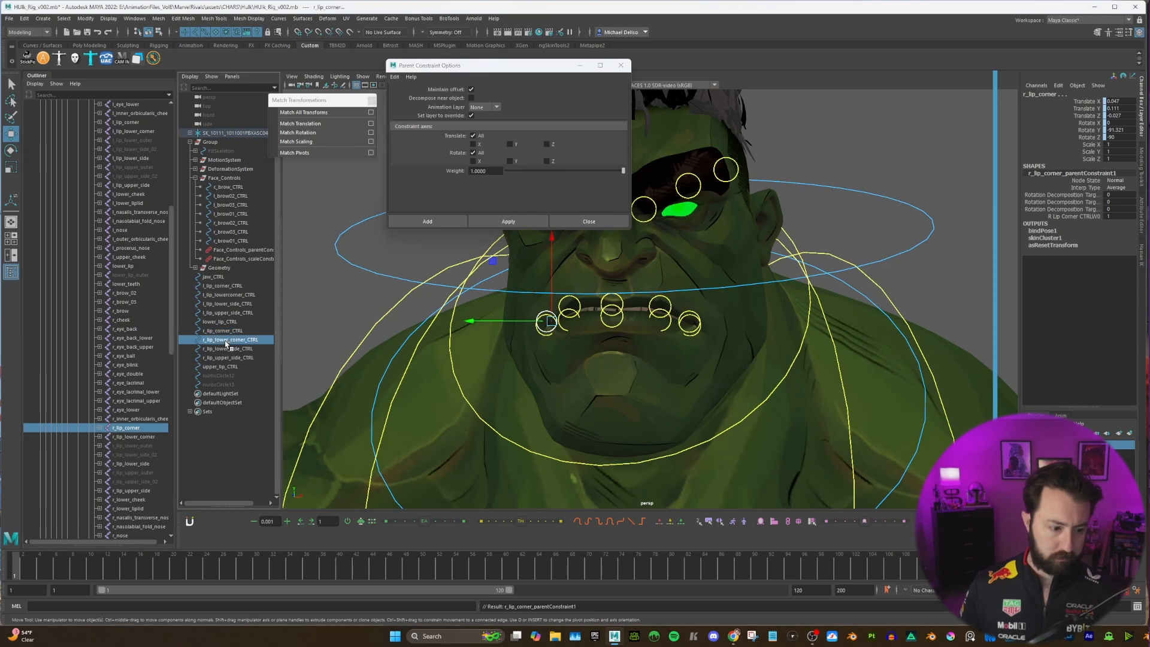
left_click(135, 436, "ctrl")
left_click(508, 221)
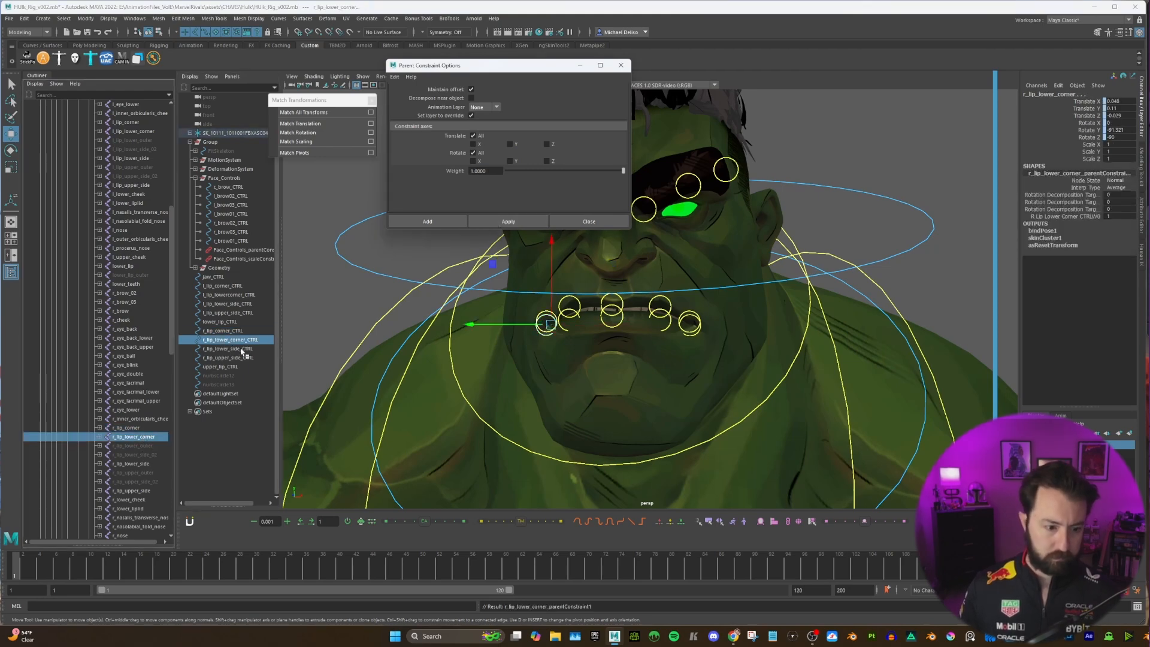
left_click(236, 351)
left_click(133, 463, "ctrl")
left_click(508, 221)
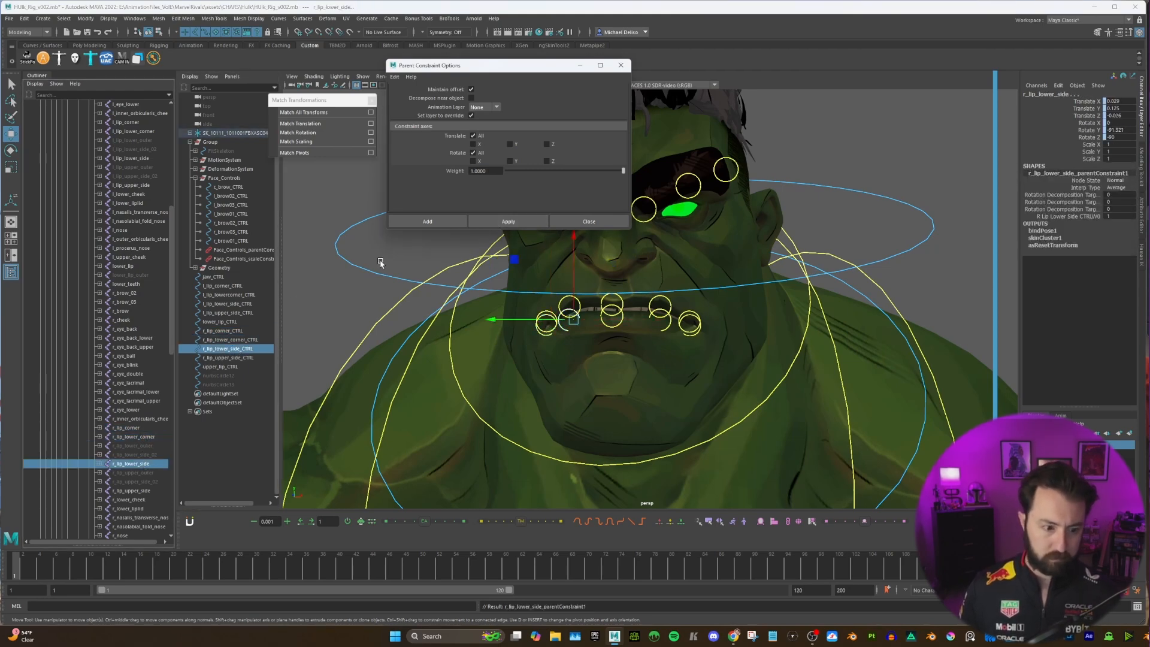
Step: Parent-constrain the r_lip_upper_side joint to r_lip_upper_side_CTRL and the upper_lip joint to upper_lip_CTRL, and clear the selection
left_click(226, 357)
scroll(120, 389, "down", 3)
left_click(131, 418, "ctrl")
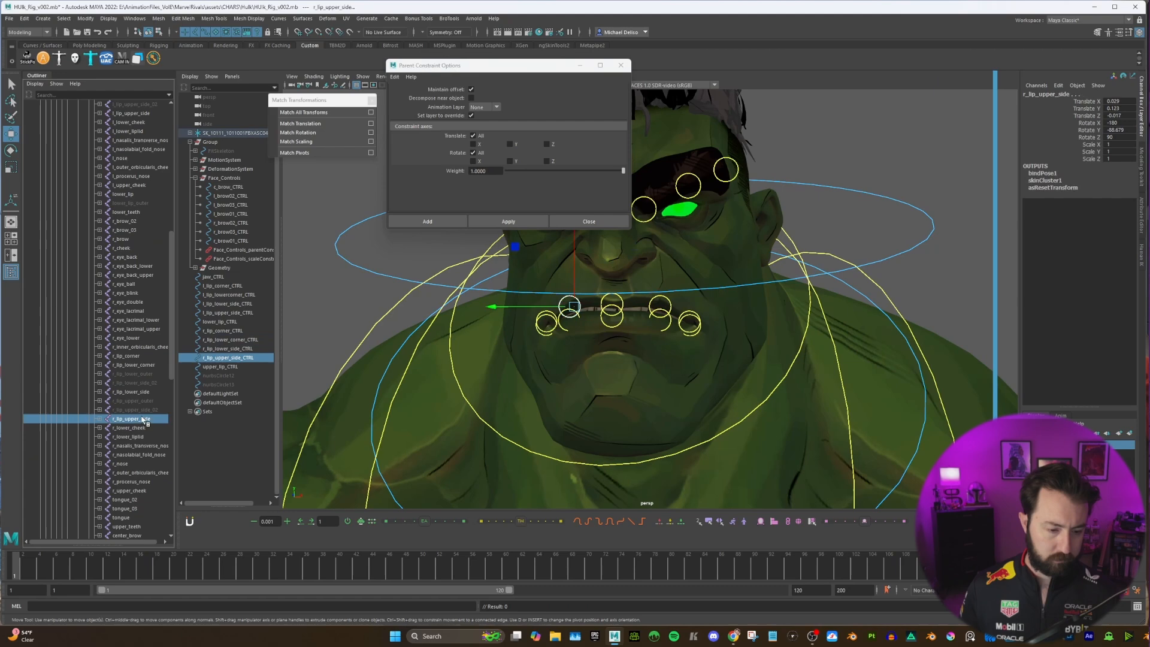
left_click(508, 221)
left_click(230, 367)
scroll(148, 389, "down", 10)
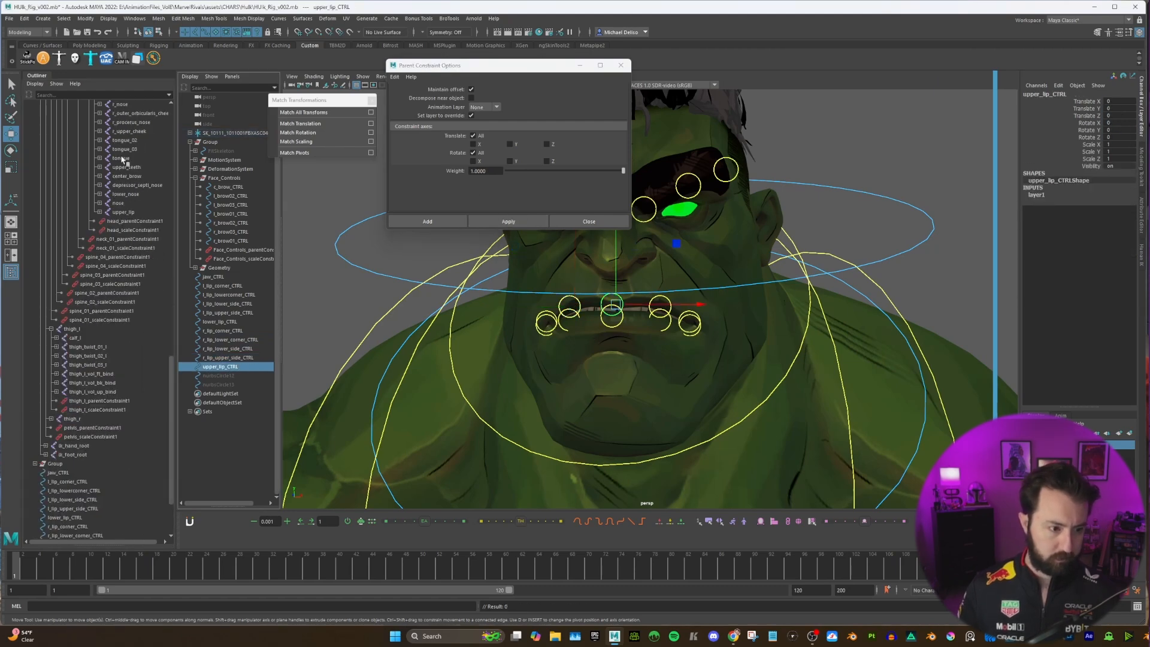
left_click(123, 212, "ctrl")
left_click(508, 221)
left_click(847, 149)
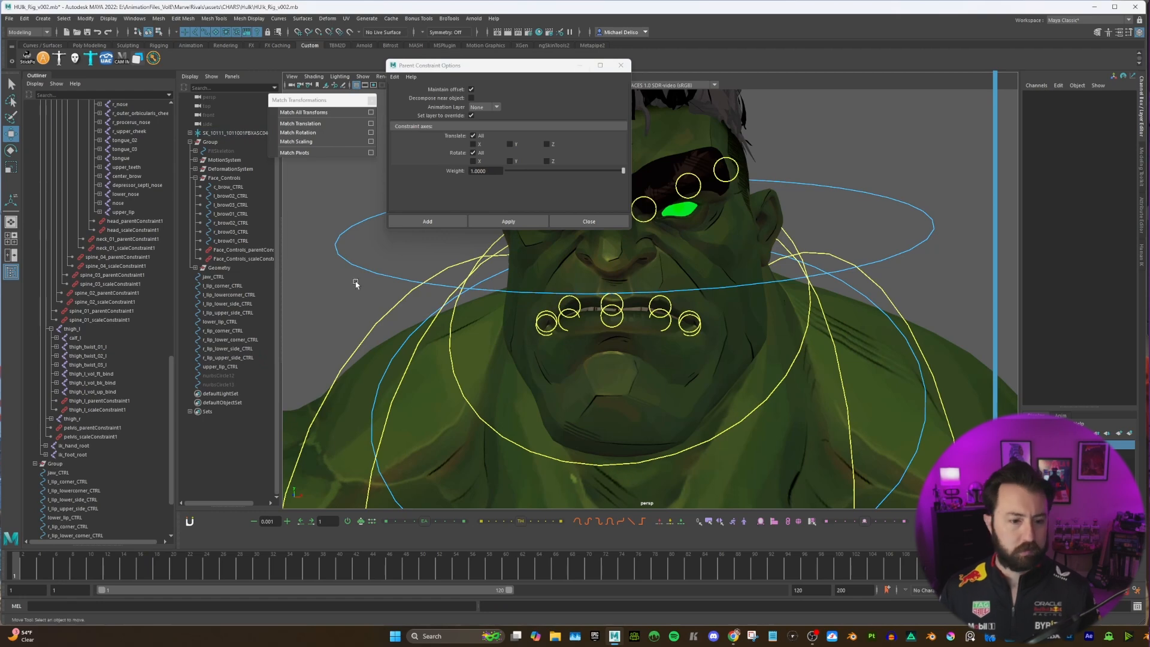
Step: Unhide nurbsCircle12 and nurbsCircle13 and scale both uniformly to about 6.8 so they extend outside the mouth
left_click_drag(235, 375, 231, 387)
key("shift+h")
left_click(229, 378)
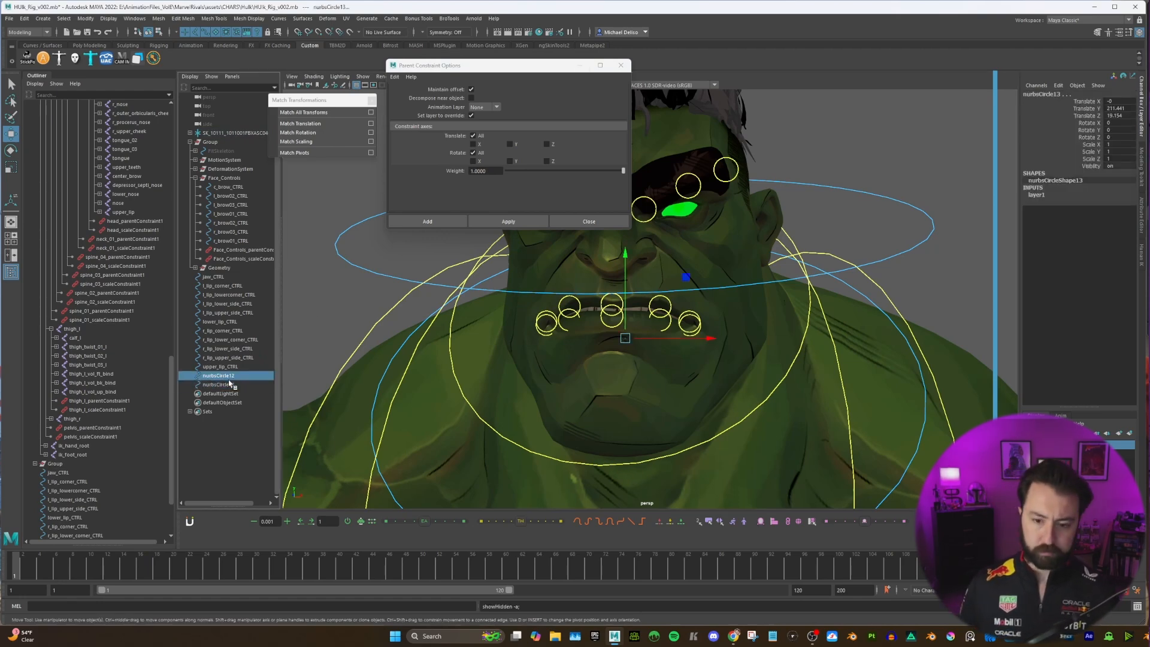
left_click(229, 384, "ctrl")
left_click_drag(578, 351, 545, 353, "alt")
key("r")
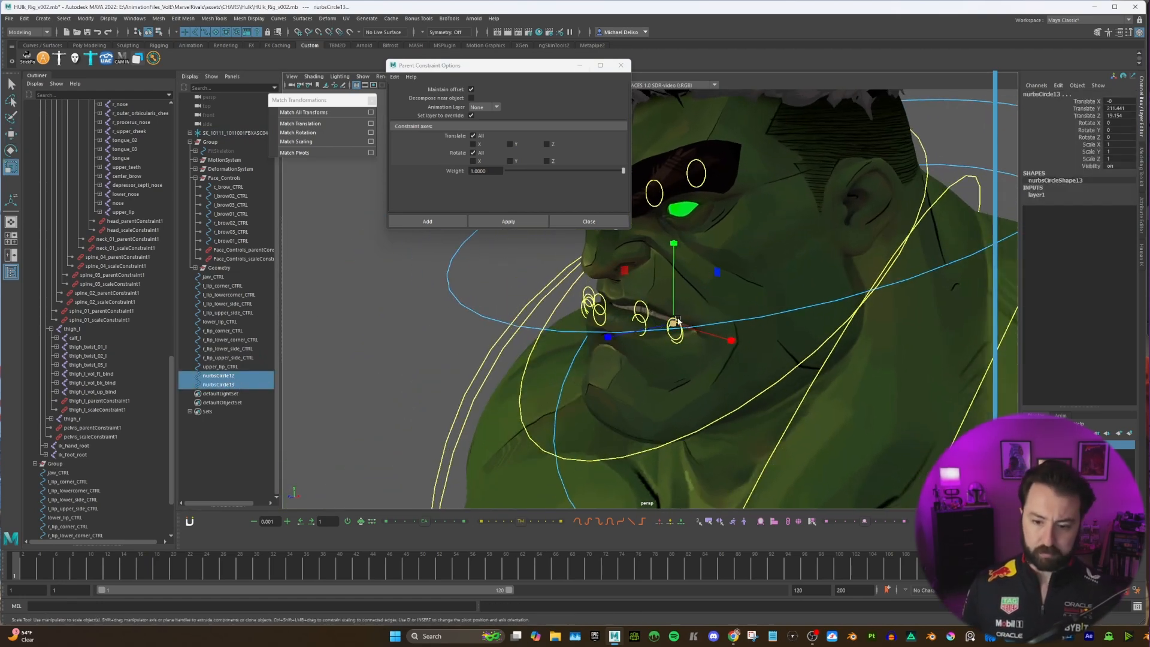
left_click_drag(677, 321, 755, 306)
left_click_drag(533, 73, 325, 108)
left_click_drag(659, 300, 694, 325, "alt")
mouse_move(694, 325)
left_mouse_down("alt")
mouse_move(673, 325)
mouse_move(699, 324)
mouse_move(698, 300)
mouse_move(705, 334)
mouse_move(850, 333)
mouse_move(785, 315)
left_mouse_up("alt")
left_click(539, 85)
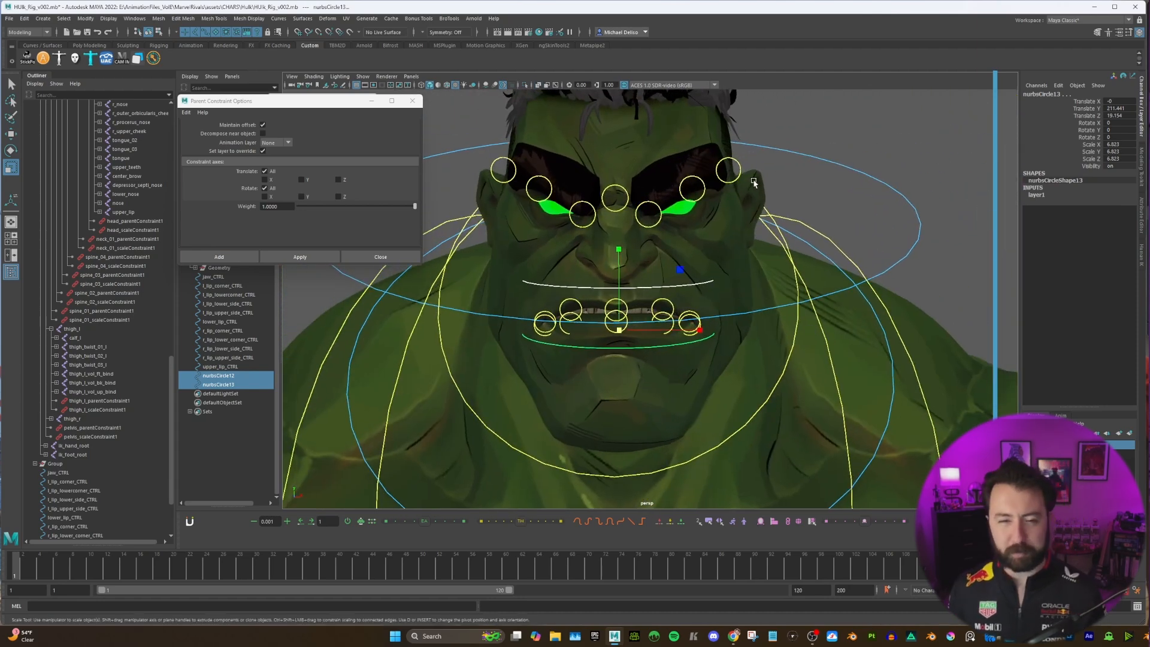
Step: Copy the upper_teeth joint's name and rename nurbsCircle12 as upper_teeth_CTRL
left_click_drag(308, 100, 485, 61)
double_click(224, 375)
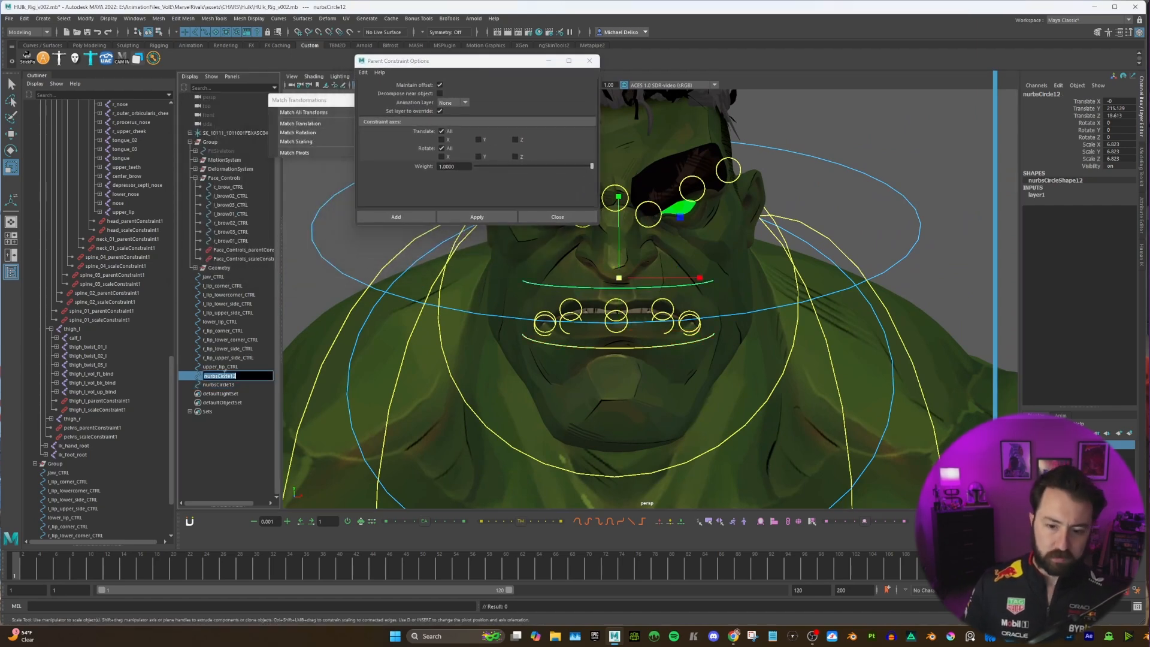
type("u")
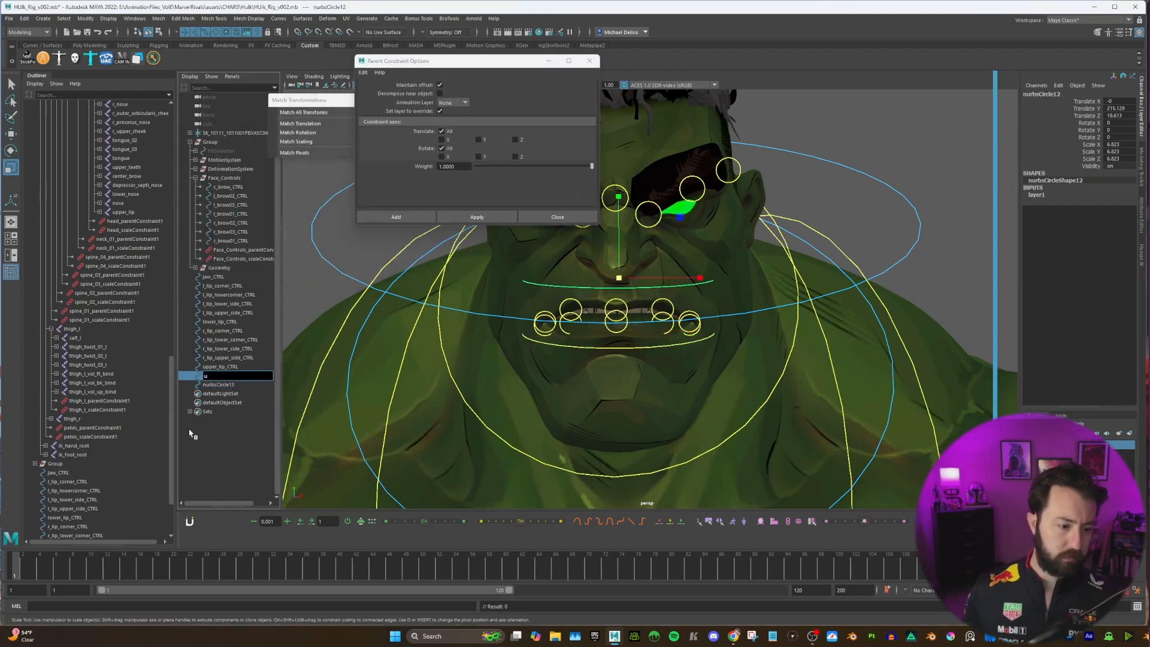
scroll(126, 340, "up", 3)
key("Return")
double_click(129, 239)
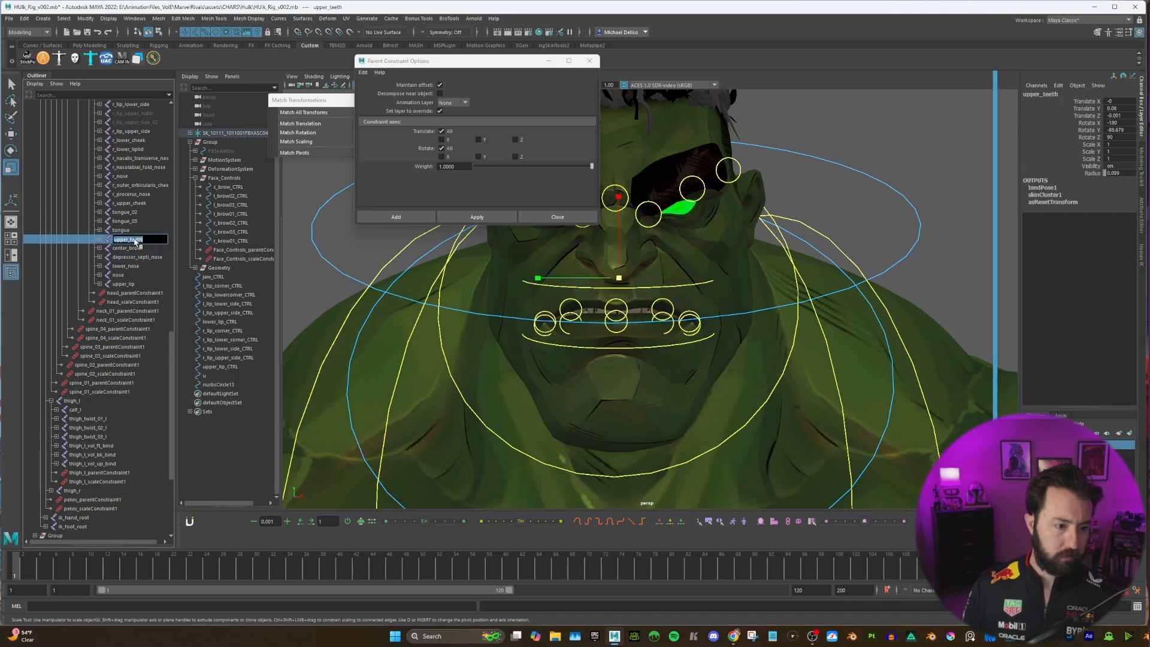
key("ctrl+c")
double_click(215, 376)
key("ctrl+v")
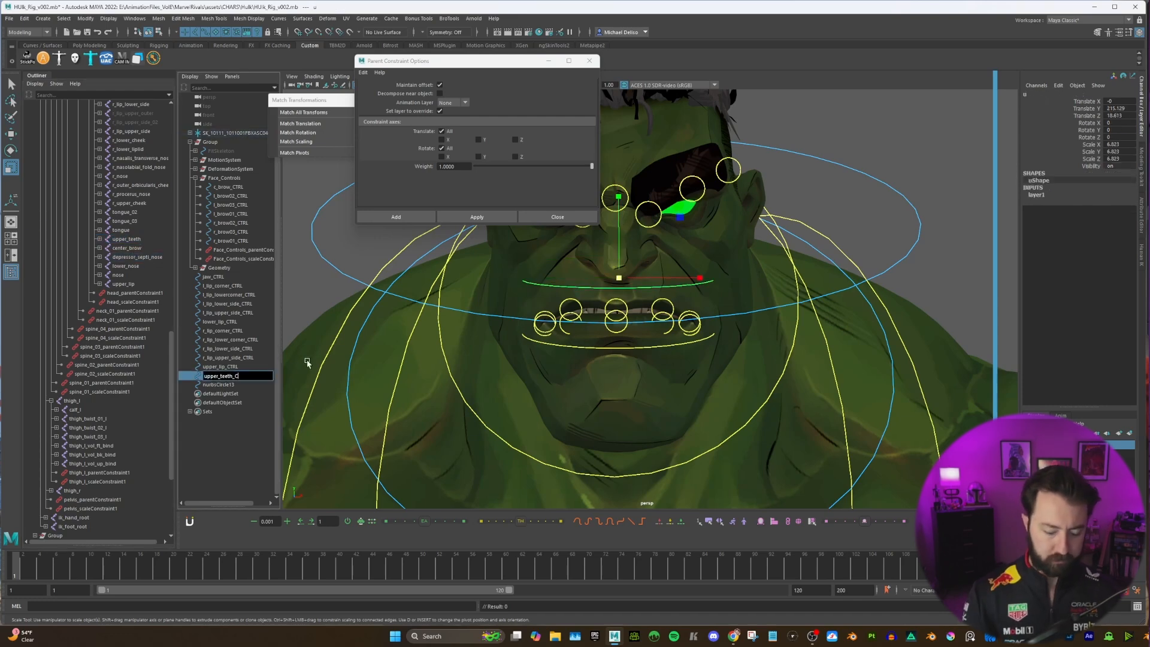
type("_CTRL")
key("Return")
Step: Copy the lower_teeth joint's name and rename nurbsCircle13 as lower_teeth_CTRL
scroll(106, 243, "up", 6)
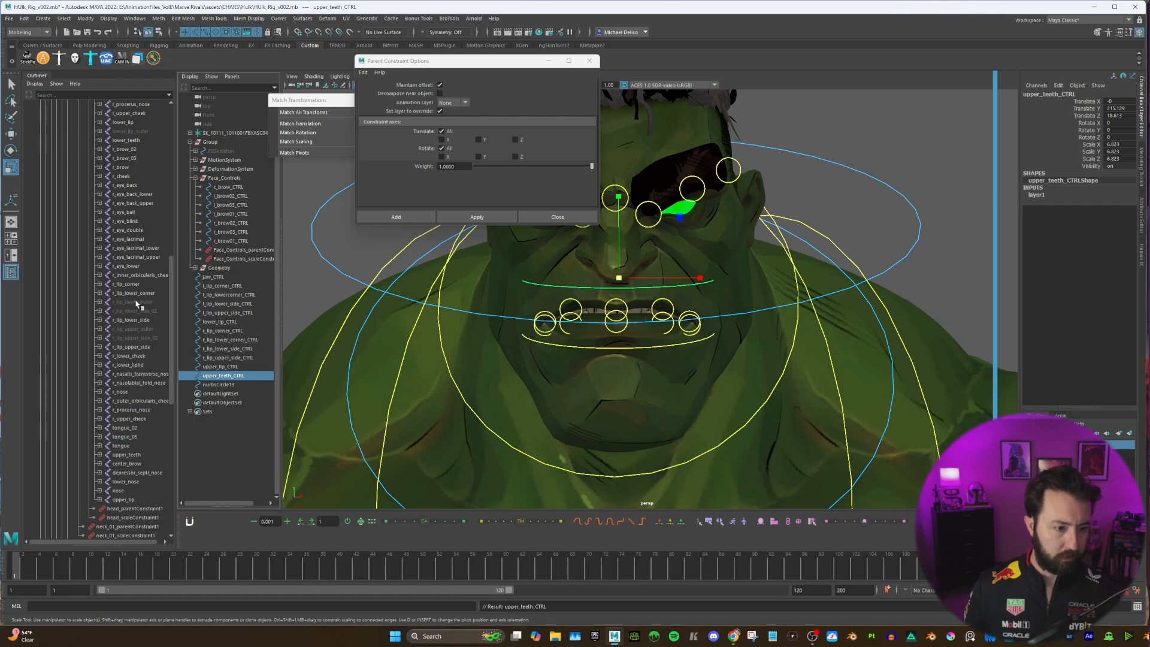
double_click(128, 142)
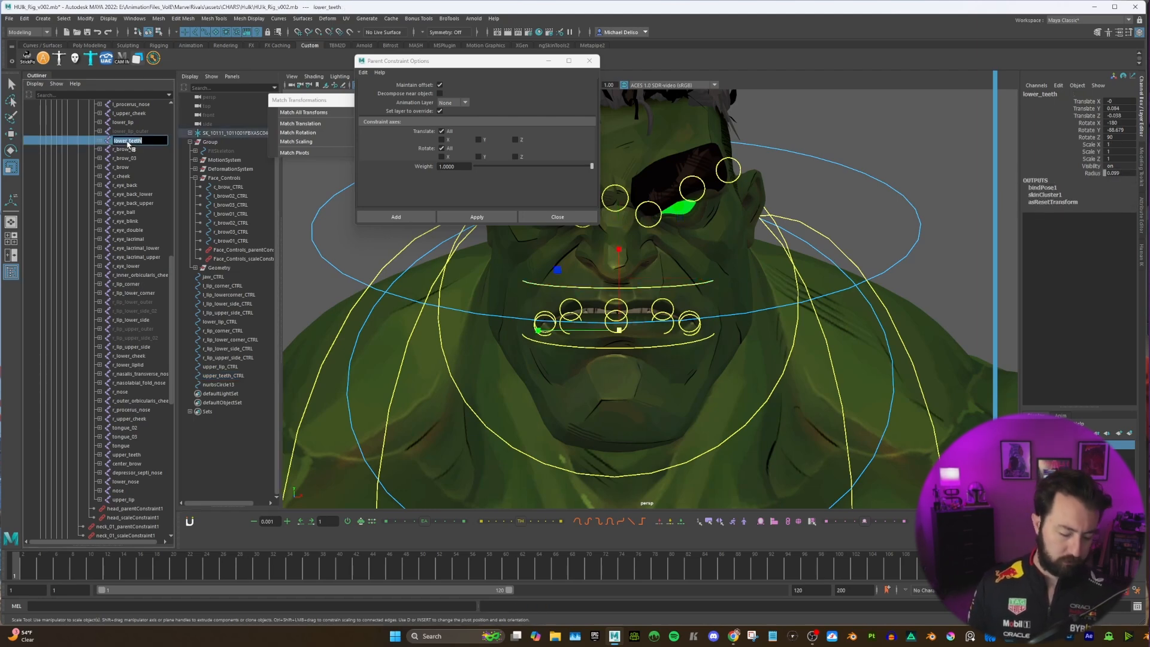
key("ctrl+c")
double_click(221, 384)
key("ctrl+v")
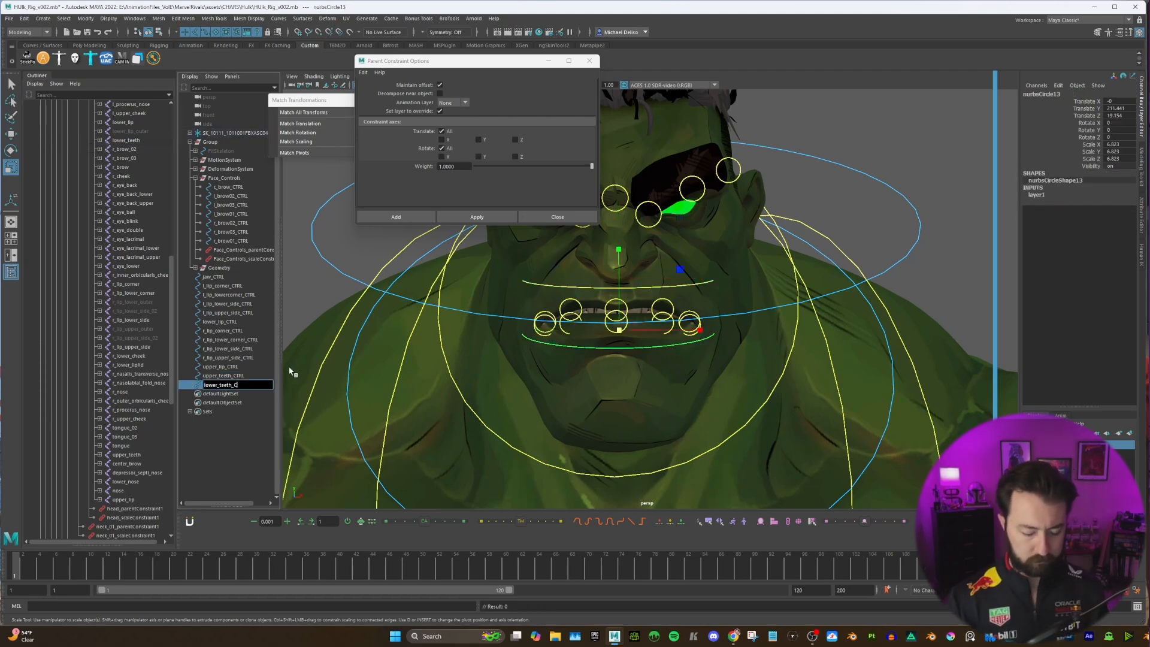
type("_CTRL")
key("Return")
Step: Freeze transformations and delete the construction history on upper_teeth_CTRL and lower_teeth_CTRL
left_click(267, 376, "ctrl")
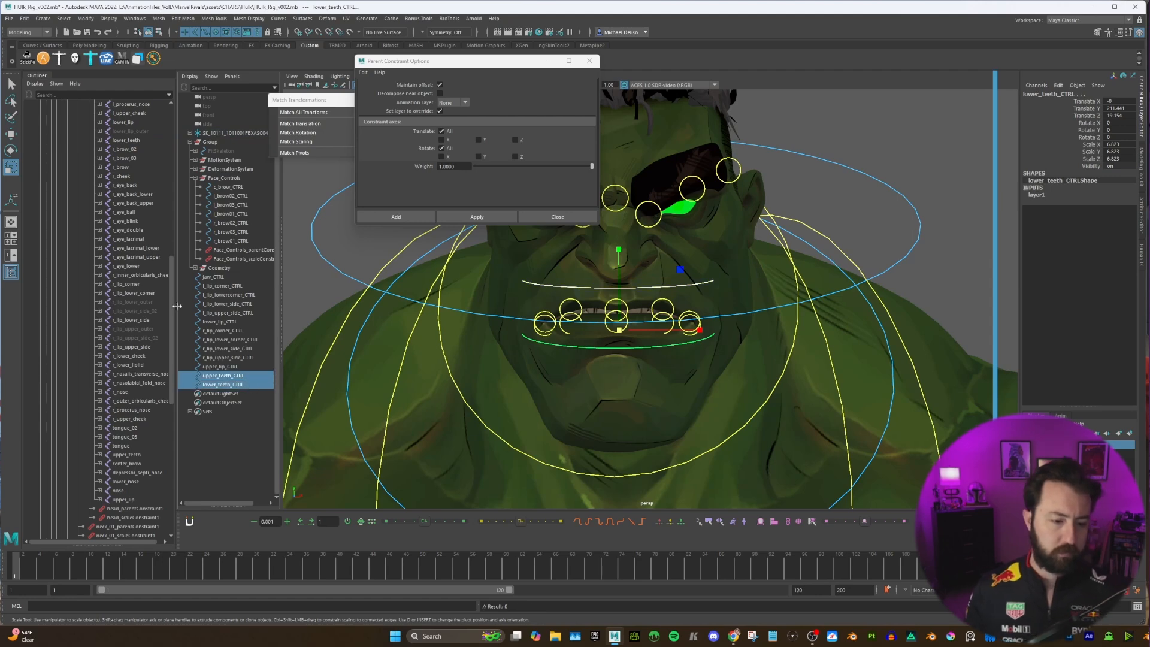
left_click(86, 18)
left_click(119, 60)
left_click(23, 20)
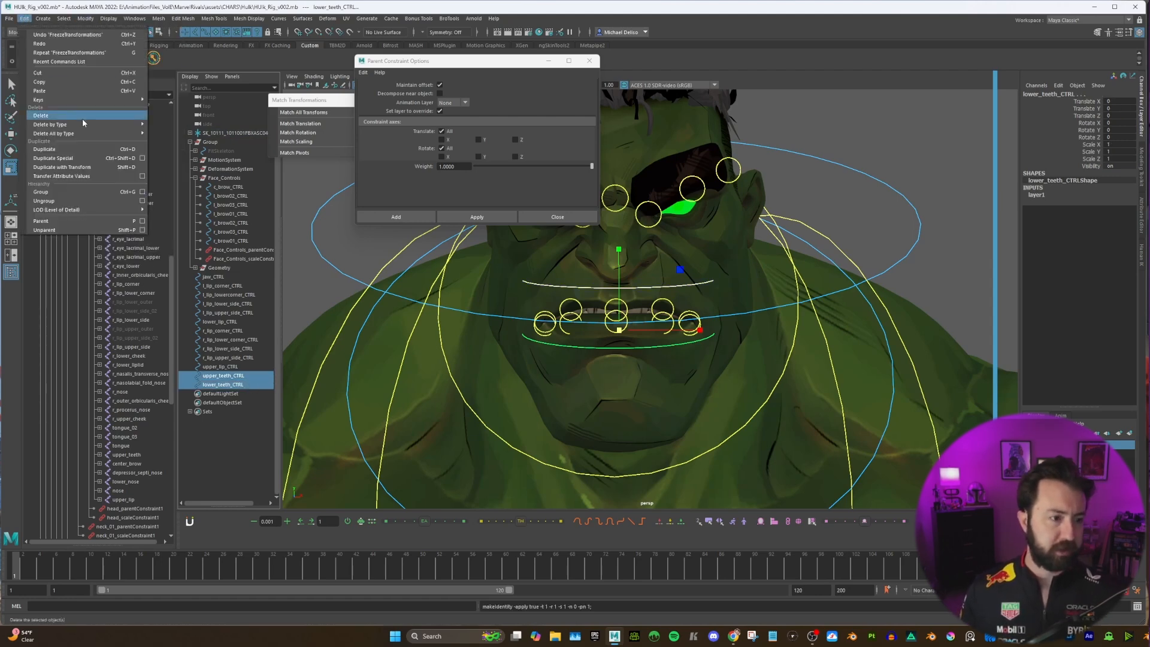
mouse_move(84, 122)
left_click(188, 124)
left_click(773, 212)
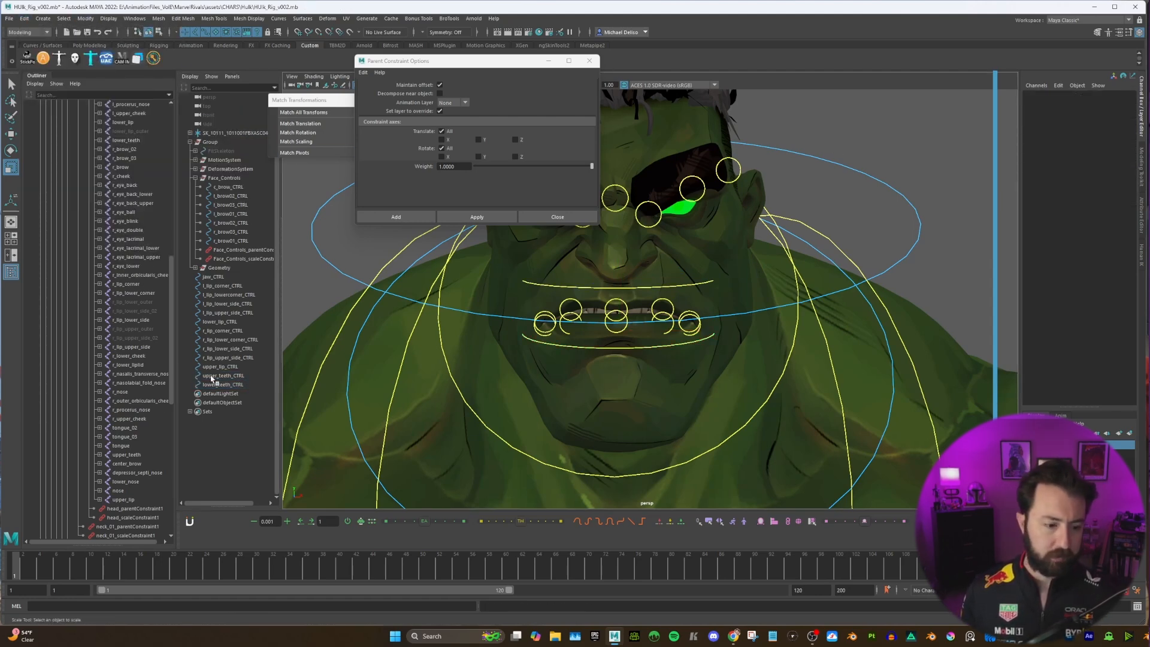
Step: Parent-constrain the upper_teeth joint to upper_teeth_CTRL with Maintain Offset enabled
left_click(211, 376)
left_click(124, 500, "ctrl")
left_click(223, 375)
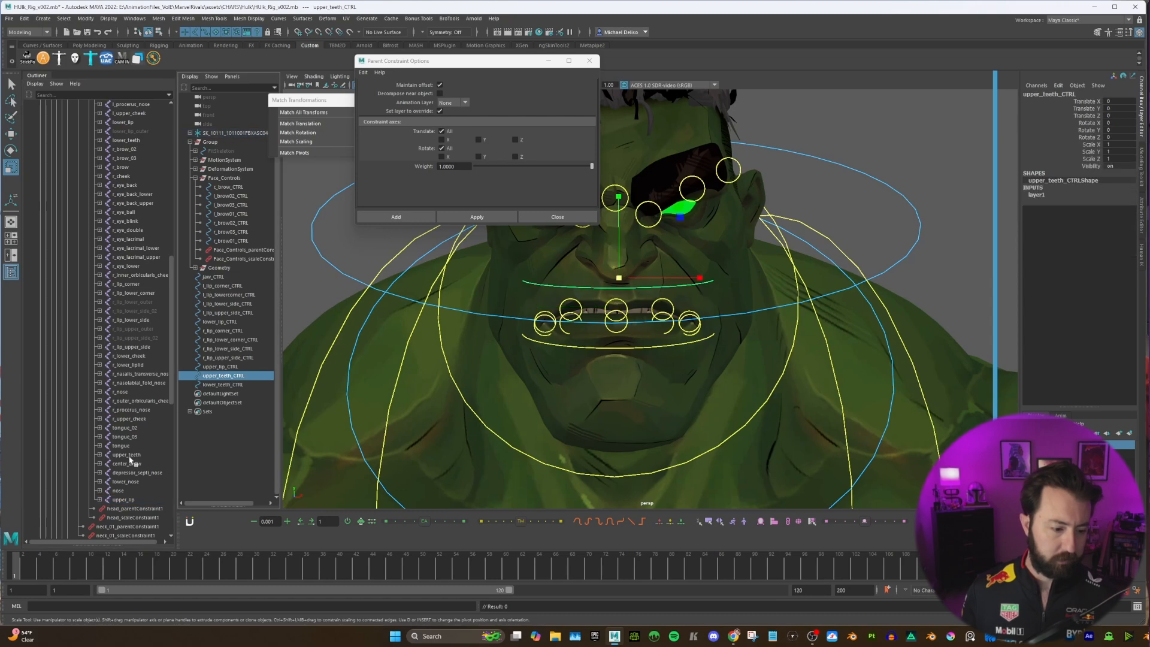
left_click(125, 455, "ctrl")
left_click(477, 217)
Step: Parent-constrain the lower_teeth joint to lower_teeth_CTRL with Maintain Offset enabled, and save the scene
left_click(214, 384)
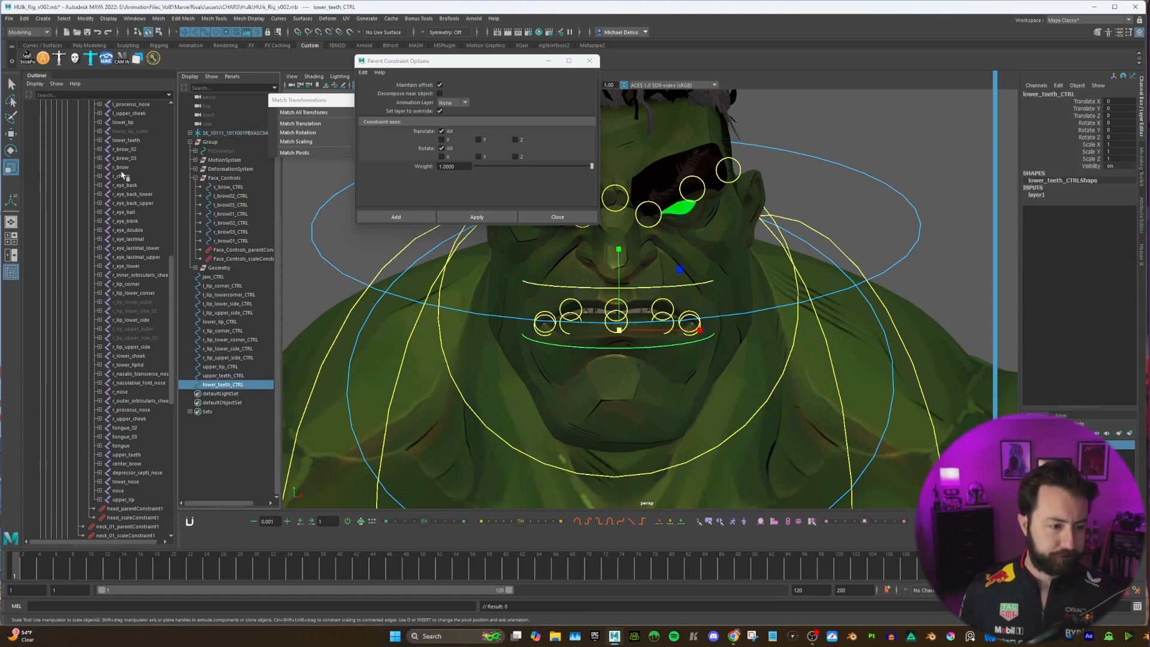
left_click(126, 140, "ctrl")
left_click(477, 216)
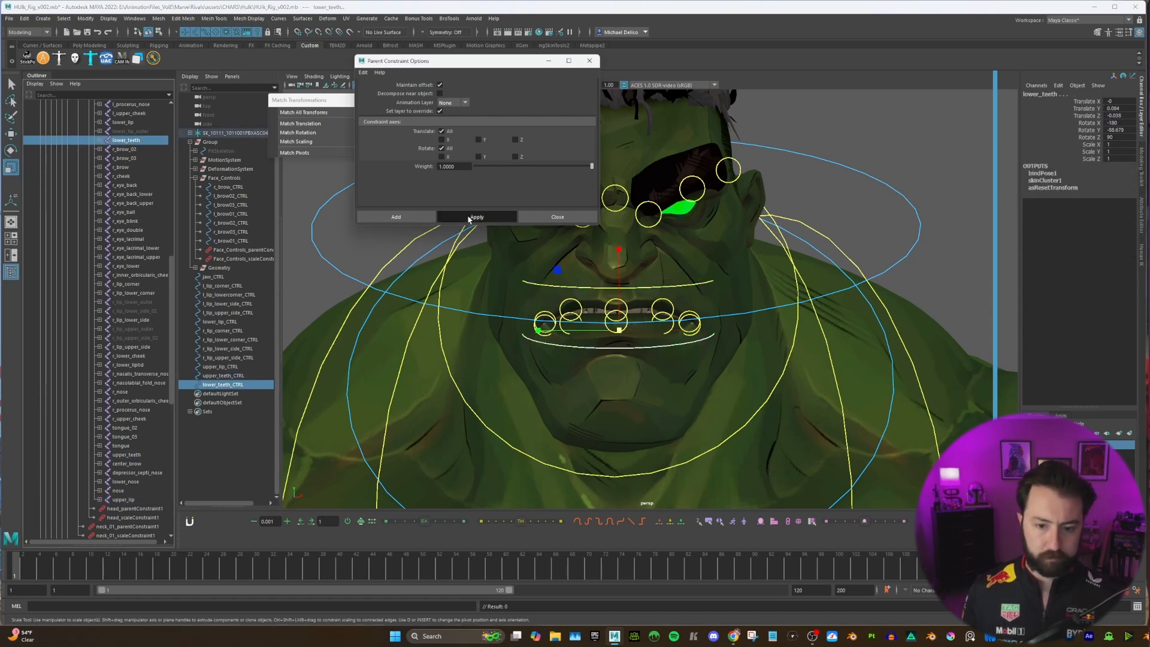
left_click(786, 128)
key("q")
key("ctrl+s")
left_click(550, 61)
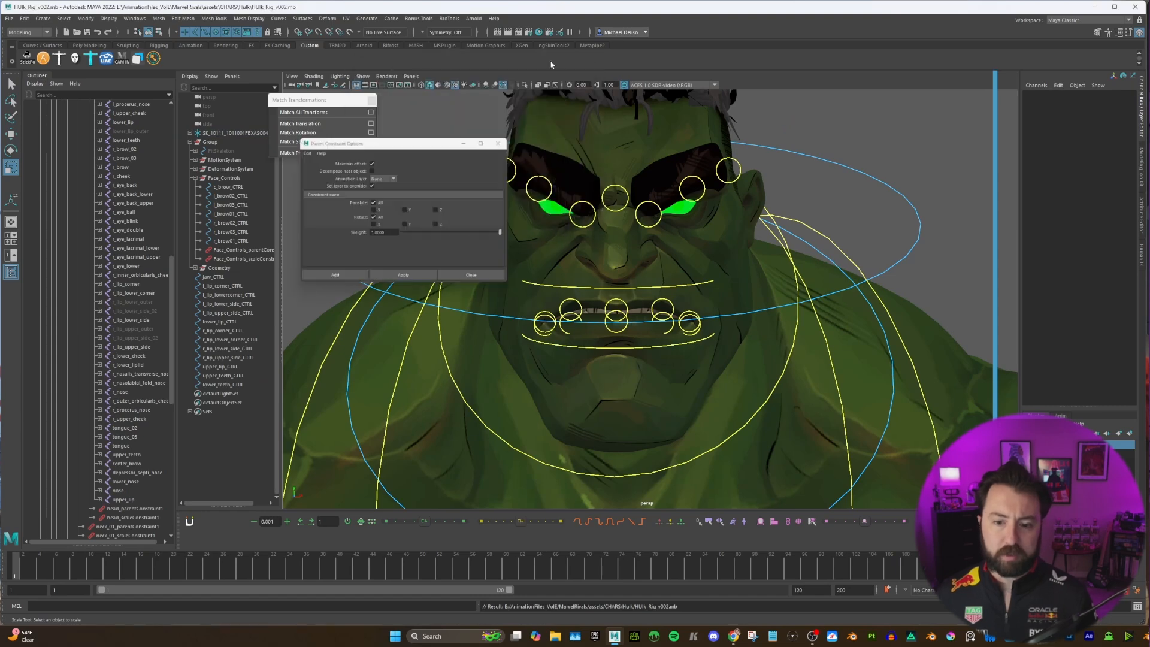
Step: Try rotating jaw_CTRL to test how the mouth deforms, and undo the rotation
scroll(646, 197, "down", 2)
scroll(679, 292, "down", 3)
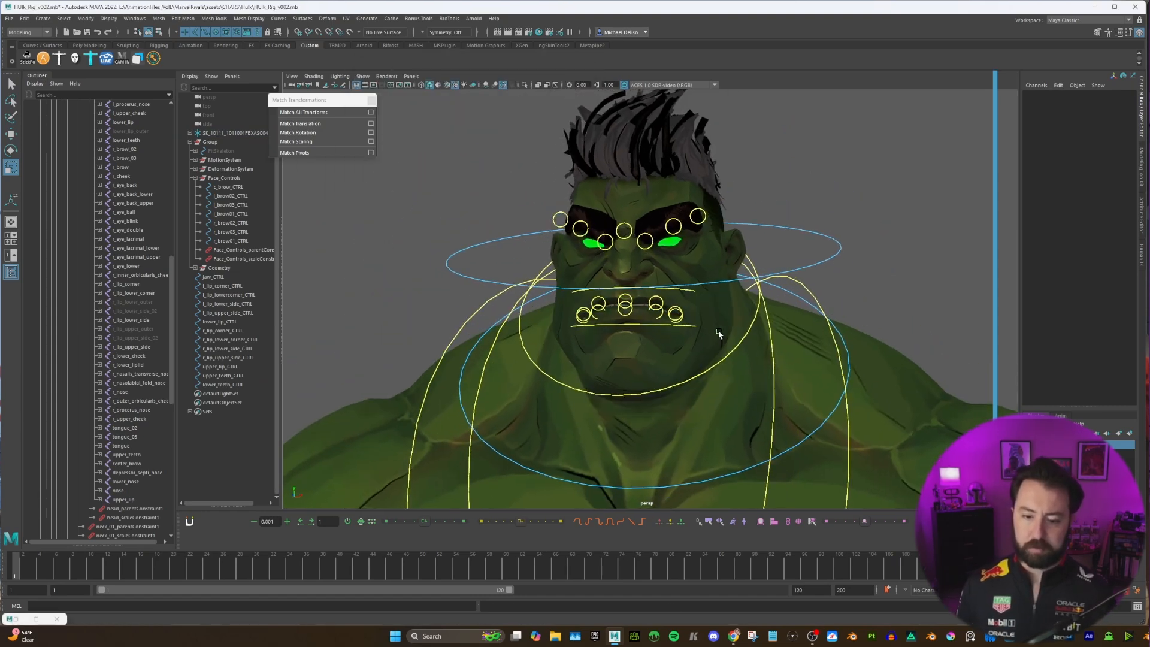
left_click(716, 367)
key("e")
left_click_drag(630, 269, 629, 314)
mouse_move(629, 314)
left_mouse_down("alt")
mouse_move(721, 311)
mouse_move(667, 304)
mouse_move(646, 329)
left_mouse_up("alt")
key("ctrl+z")
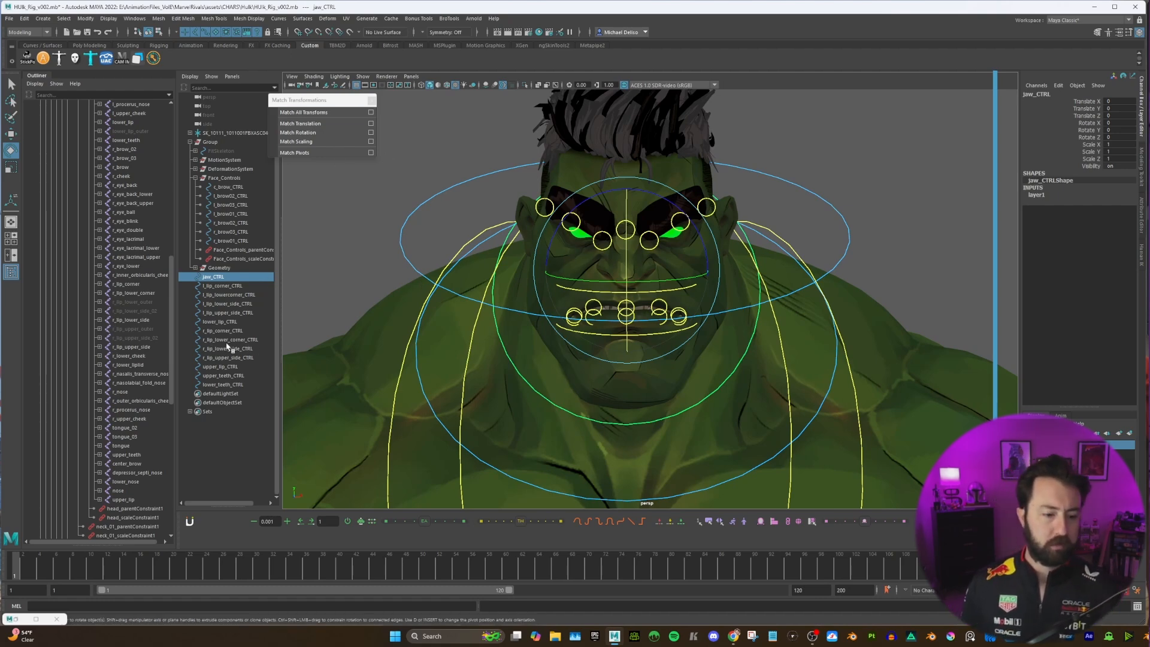
Step: Parent the lower lip, both lower lip side and both lower lip corner controls under jaw_CTRL
left_click(229, 340)
scroll(539, 347, "up", 4)
key("w")
scroll(528, 355, "up", 3)
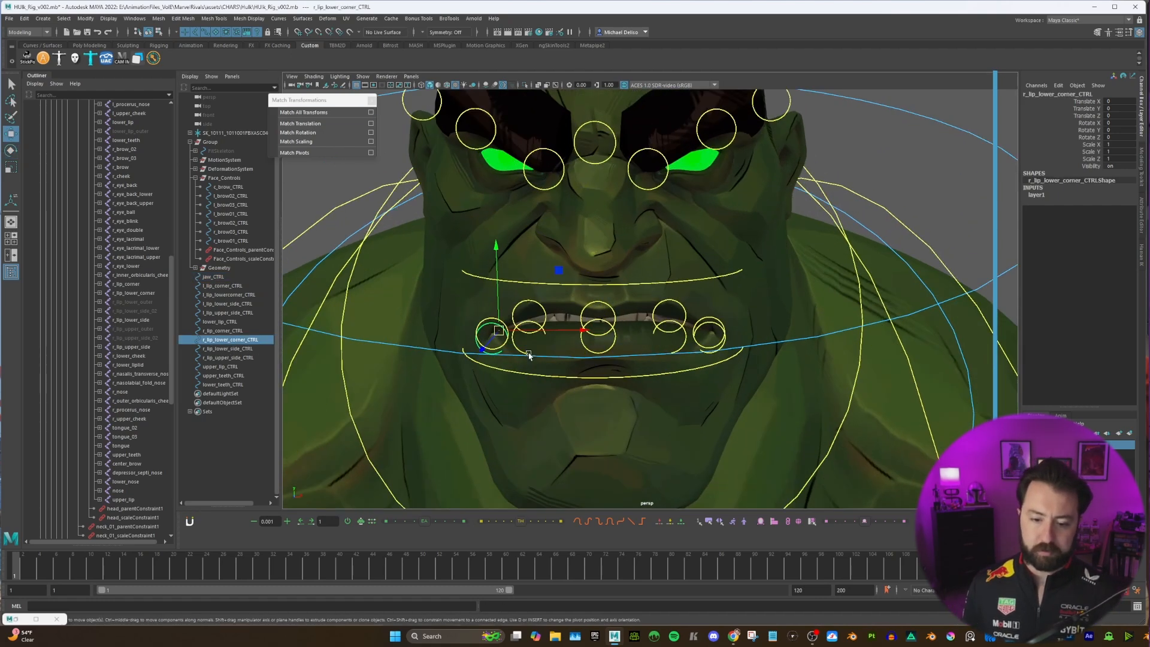
left_click(529, 354, "shift")
left_click(612, 348, "shift")
left_click(683, 348, "shift")
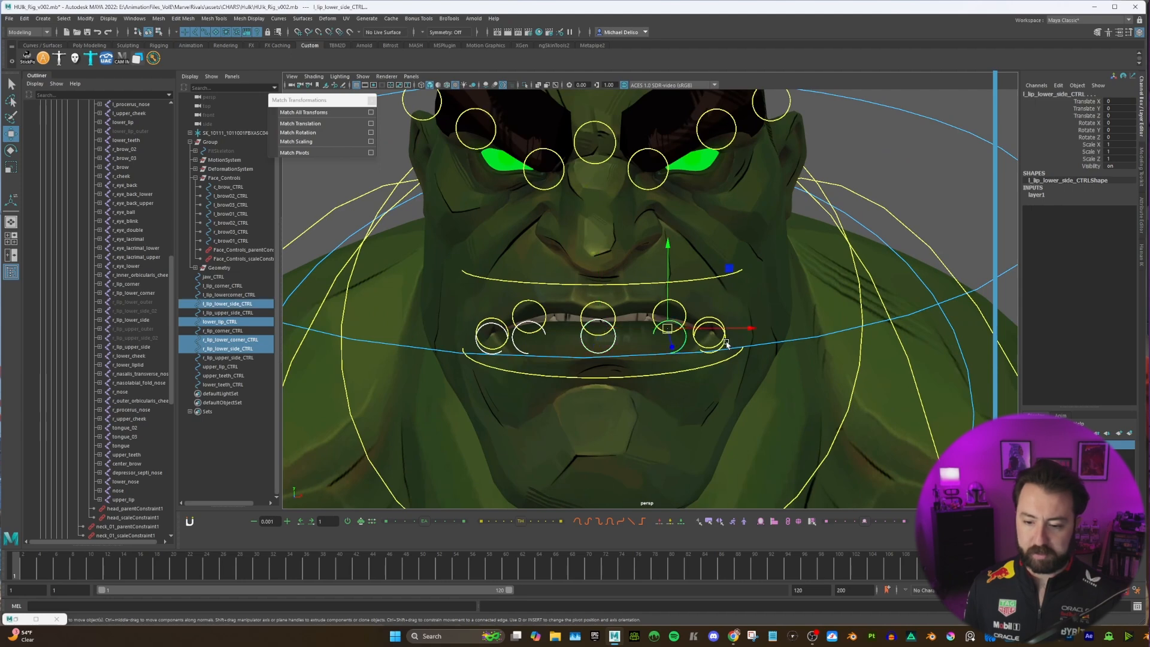
left_click(726, 344, "shift")
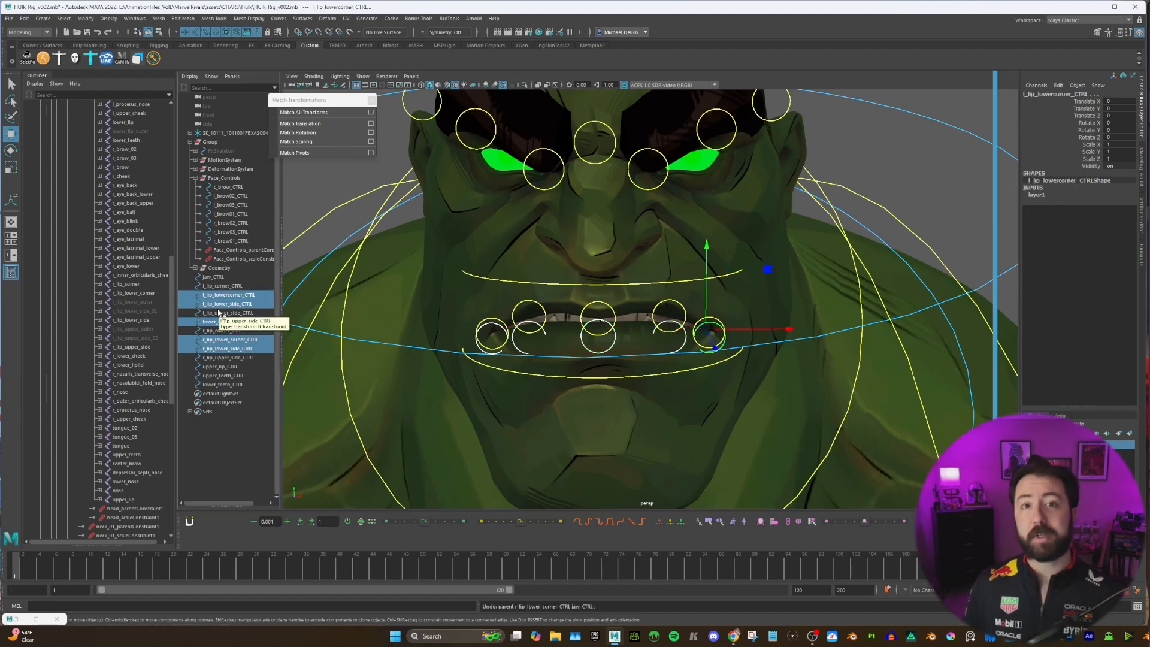
middle_click_drag(231, 302, 222, 278)
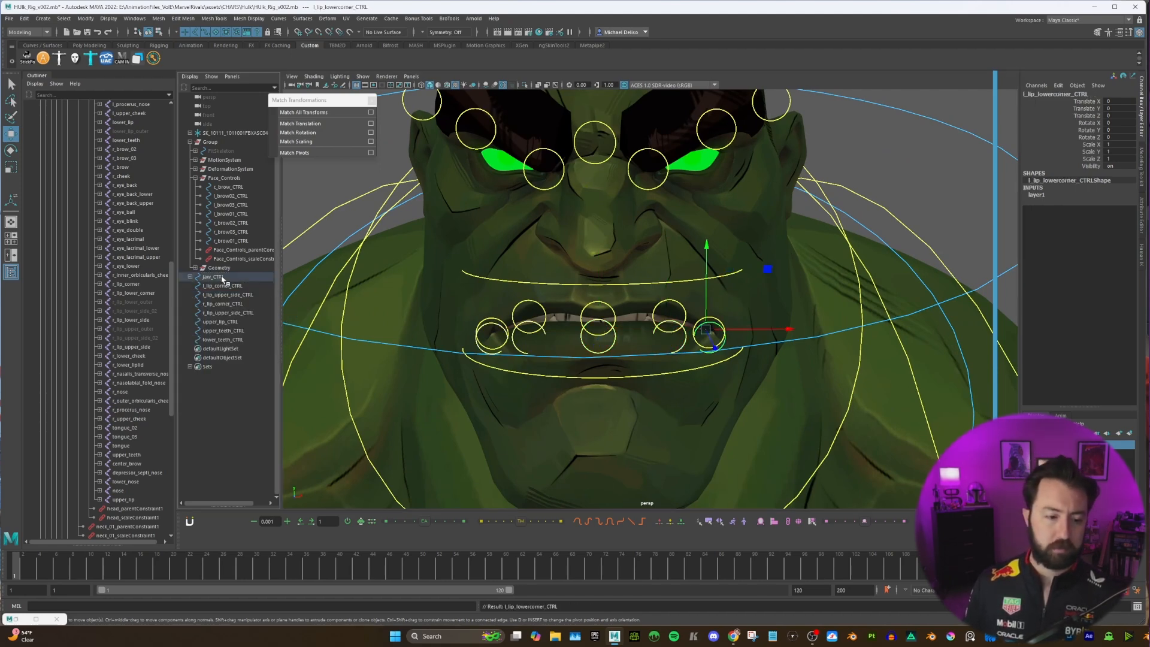
left_click(190, 277)
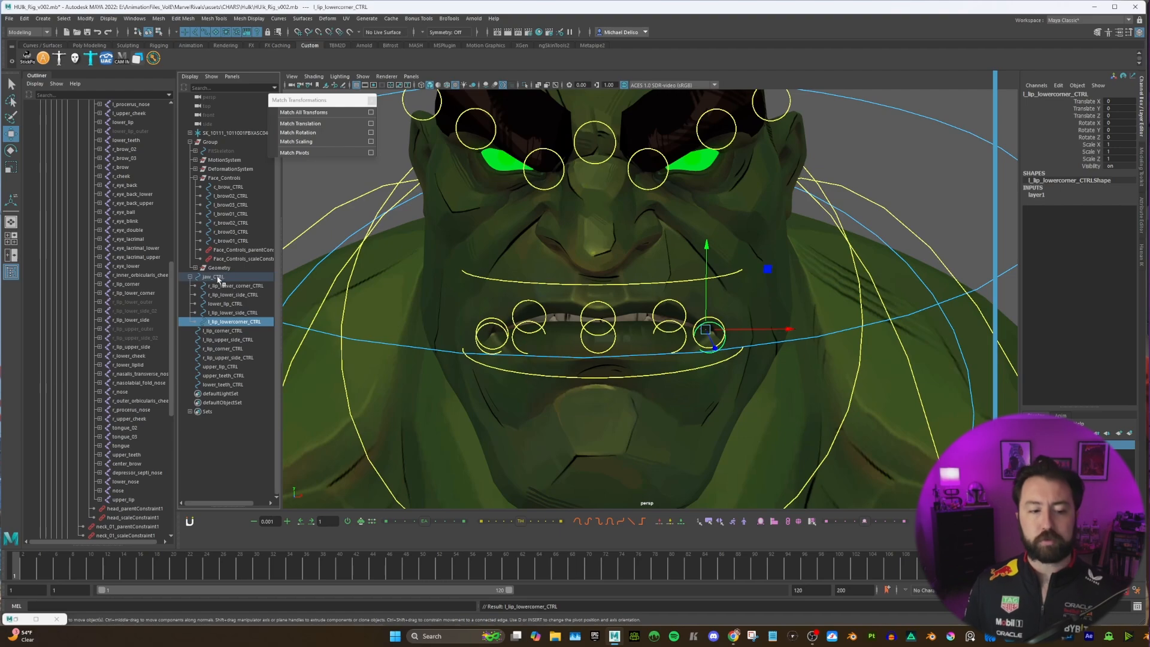
Step: Test-rotate jaw_CTRL with the lower lip controls parented under it, and undo the rotation
left_click(216, 277)
left_click(190, 277)
key("f")
key("e")
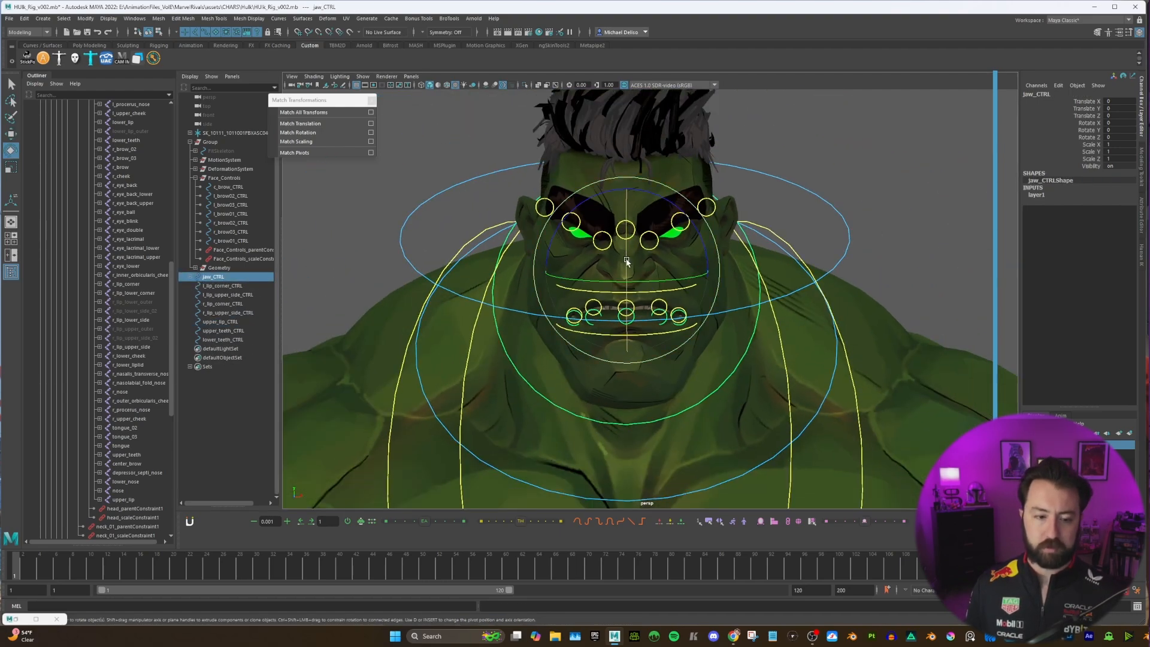
left_click_drag(627, 261, 624, 288)
key("ctrl+z")
right_click_drag(624, 289, 712, 311, "alt")
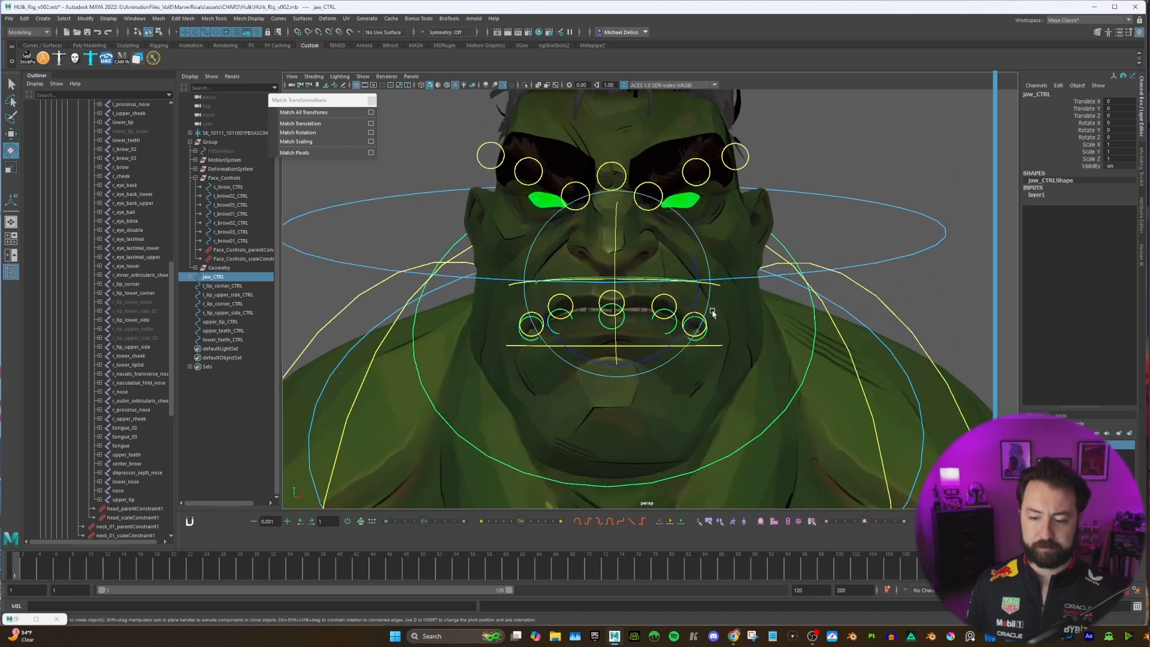
Step: Unparent l_lip_lowercorner_CTRL and r_lip_lower_corner_CTRL from jaw_CTRL, moving them back to the top level
left_click(705, 319)
key("w")
scroll(631, 335, "up", 5)
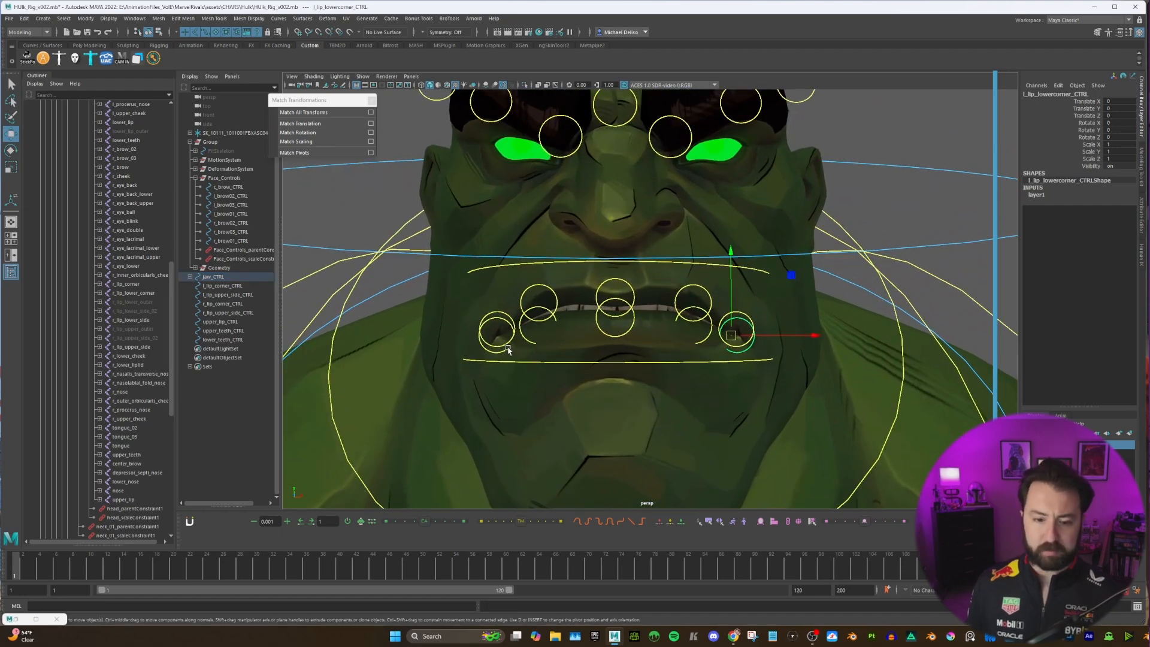
left_click(503, 350)
middle_click_drag(202, 302, 228, 338)
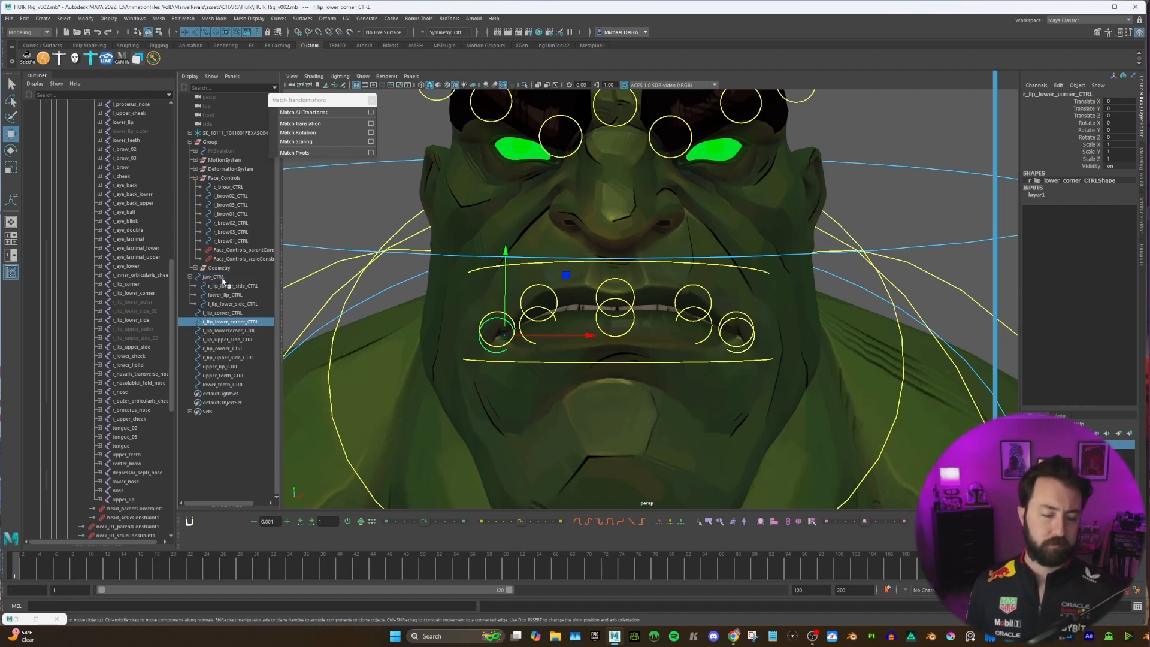
key("ctrl+z")
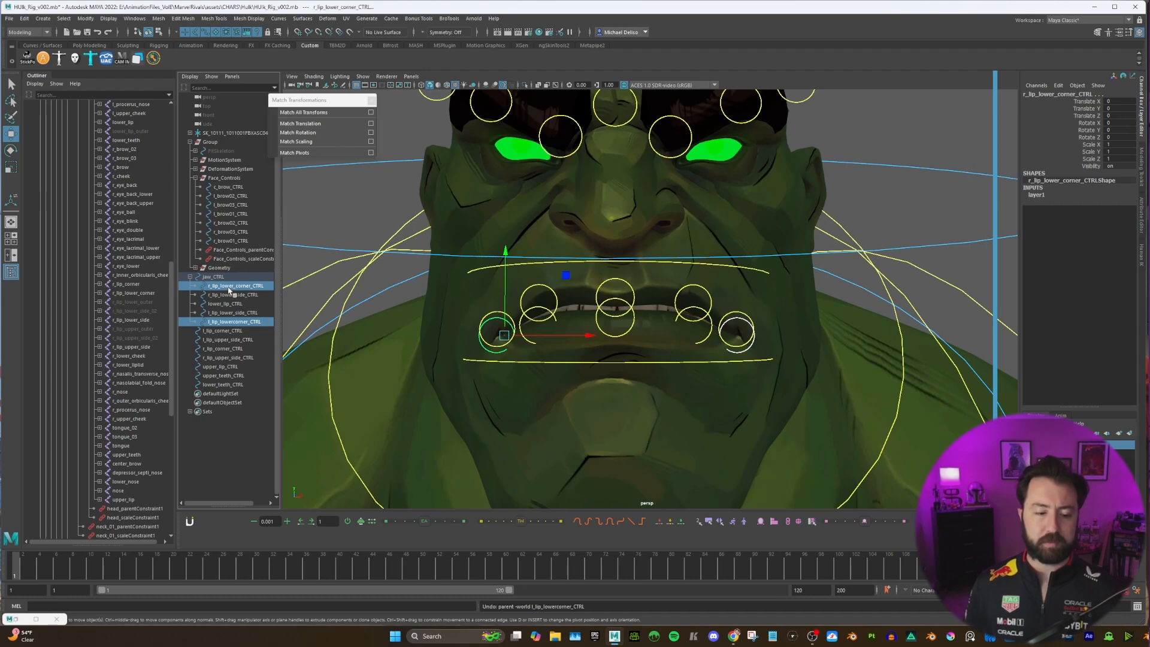
middle_click_drag(235, 290, 234, 334)
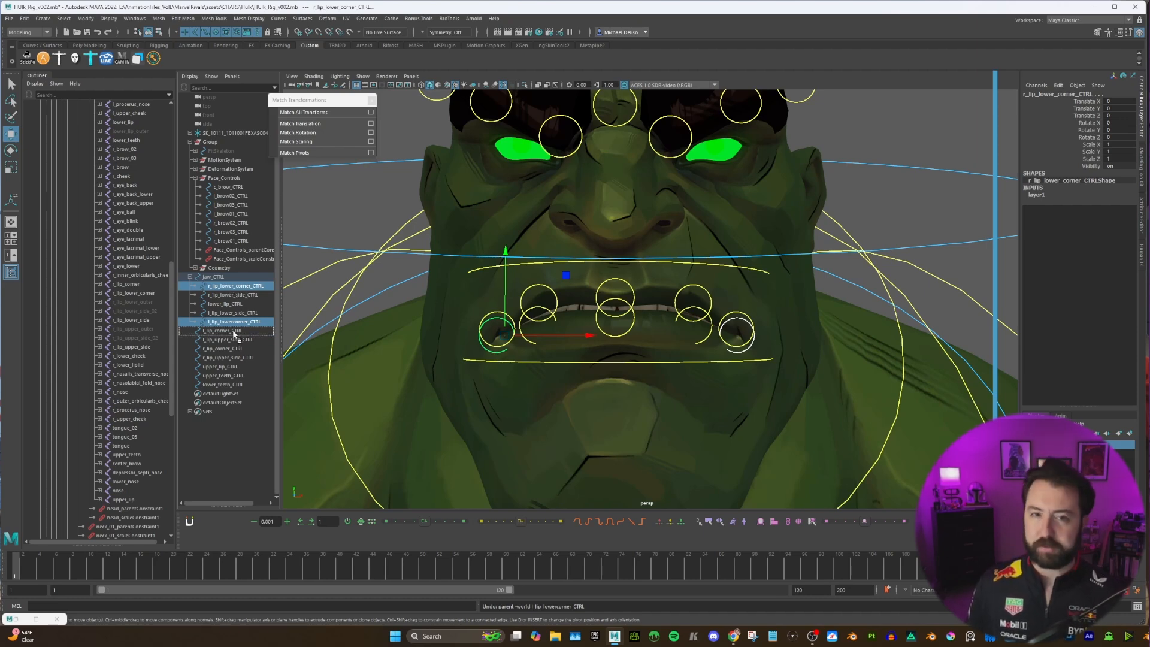
middle_click_drag(235, 335, 235, 339)
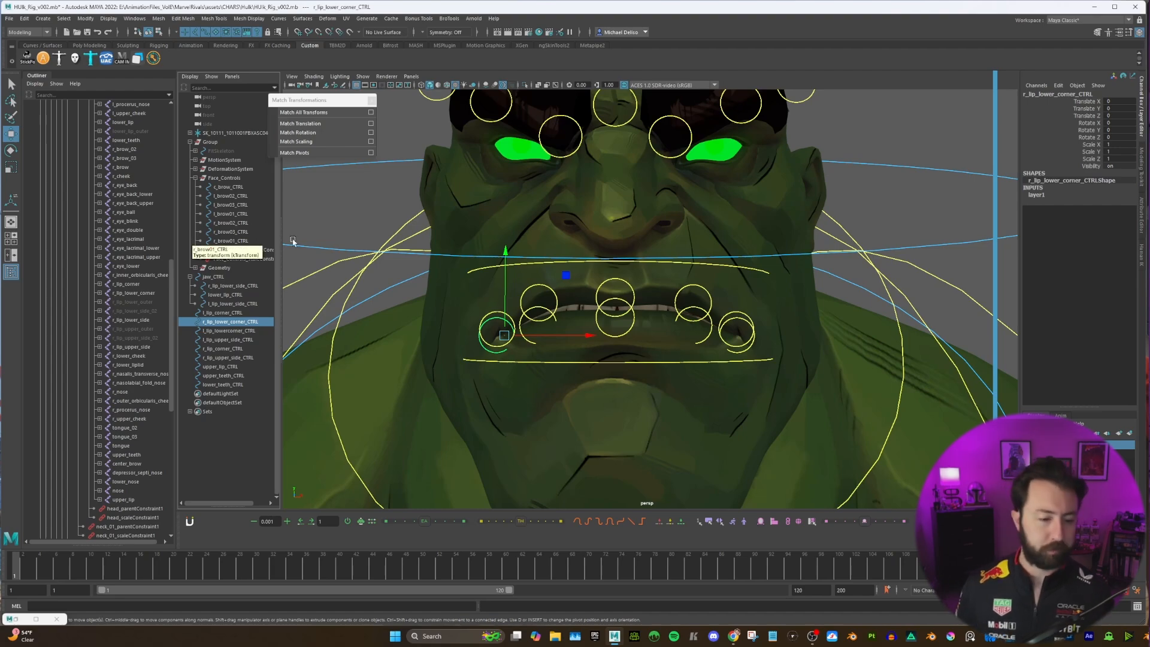
Step: Test-rotate jaw_CTRL with the lower lip corner controls outside its hierarchy, and undo the rotation
left_click(215, 277)
key("f")
key("e")
left_click_drag(554, 282, 665, 339, "alt")
scroll(676, 343, "up", 2)
key("ctrl+z")
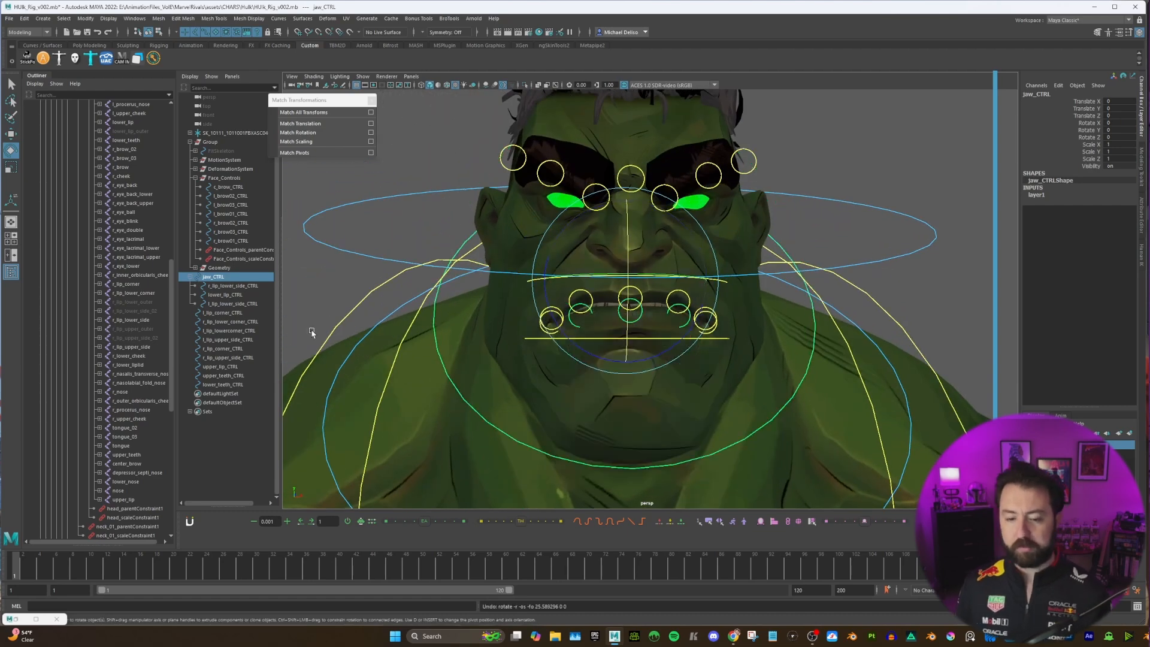
Step: Parent lower_teeth_CTRL under jaw_CTRL, and rotate the jaw open to check the teeth before undoing the rotation
left_click_drag(227, 381, 221, 279)
left_click(221, 278)
left_click_drag(631, 291, 632, 348)
mouse_move(605, 335)
left_mouse_down("alt")
mouse_move(683, 322)
mouse_move(590, 322)
mouse_move(621, 349)
mouse_move(645, 347)
mouse_move(618, 347)
left_mouse_up("alt")
scroll(594, 338, "up", 3)
key("w")
left_click(624, 347)
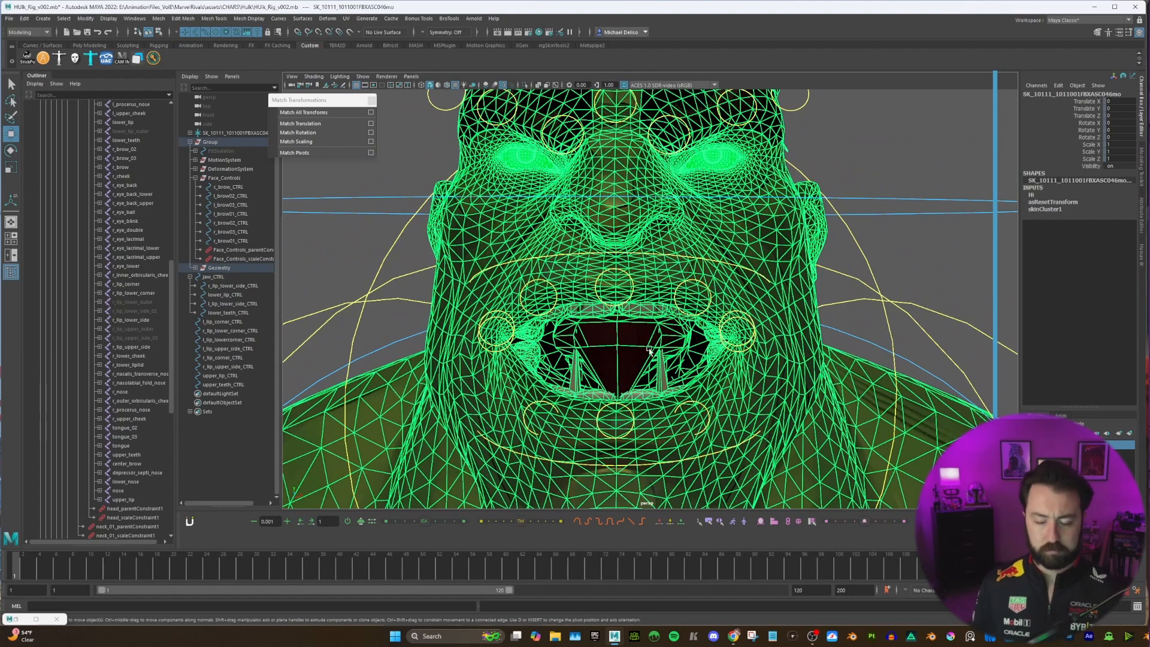
key("ctrl+z")
key("ctrl+z")
key("ctrl+z")
key("ctrl+z")
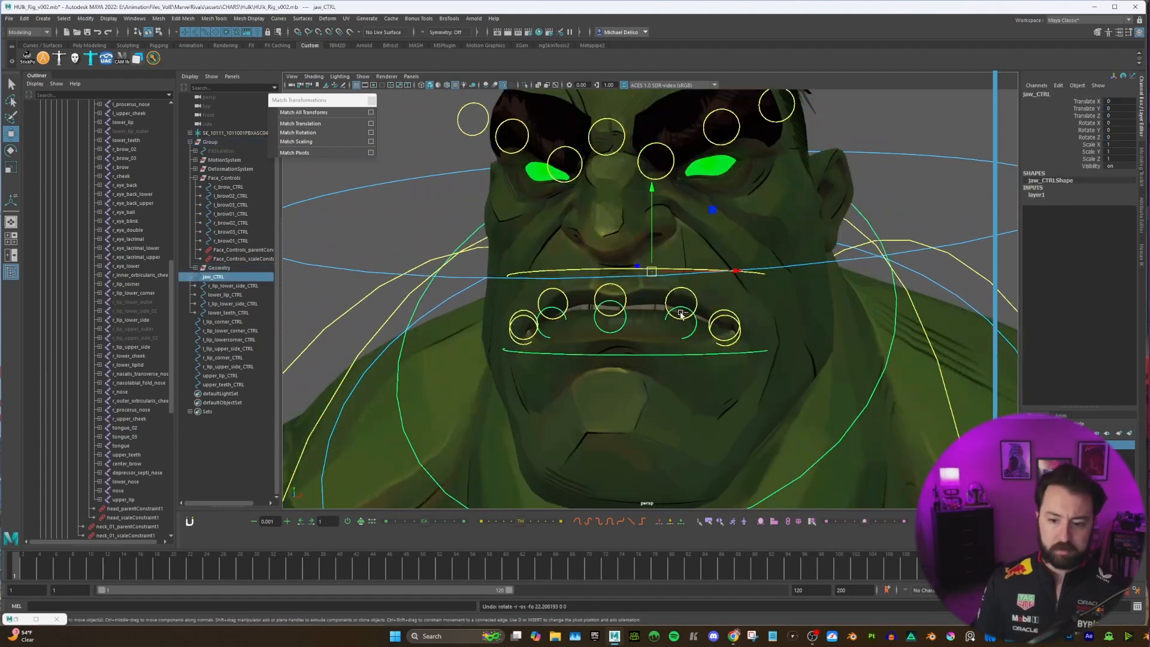
Step: Create a NURBS circle for the tongue controls and duplicate it twice
left_click(125, 427)
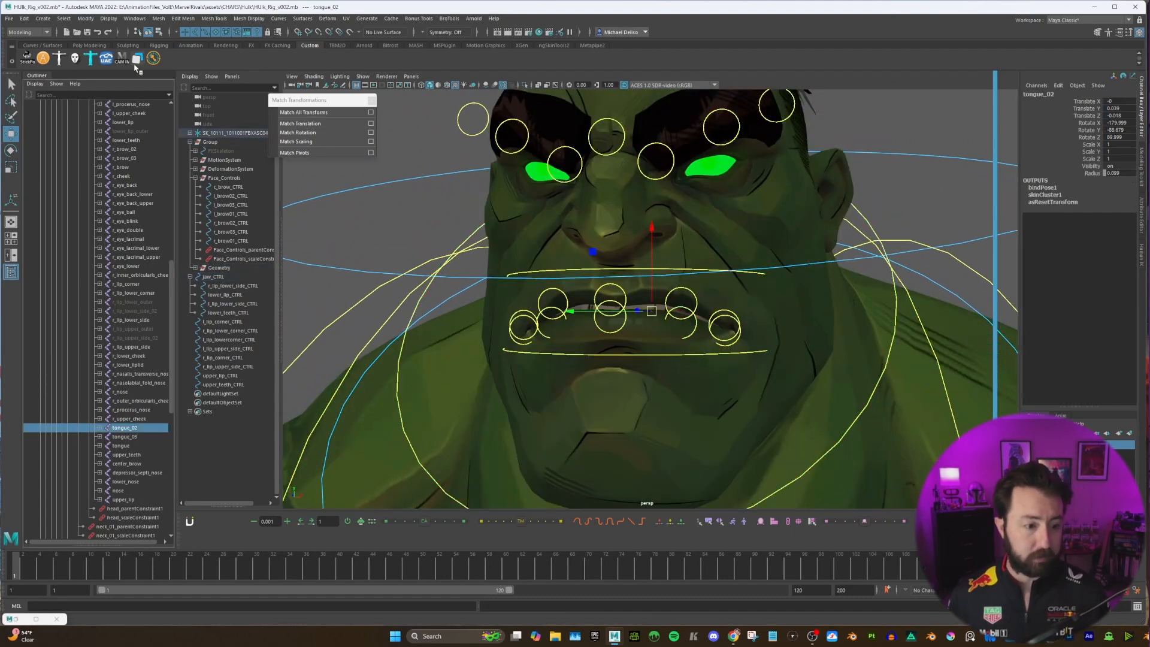
left_click(231, 385)
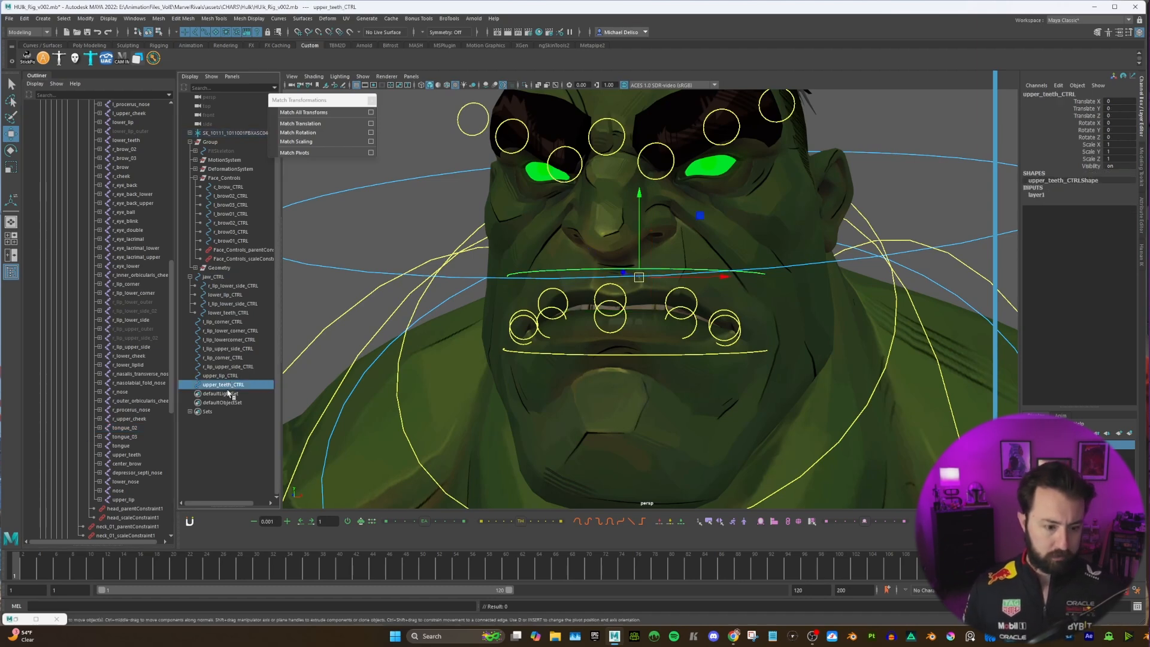
left_click(230, 367)
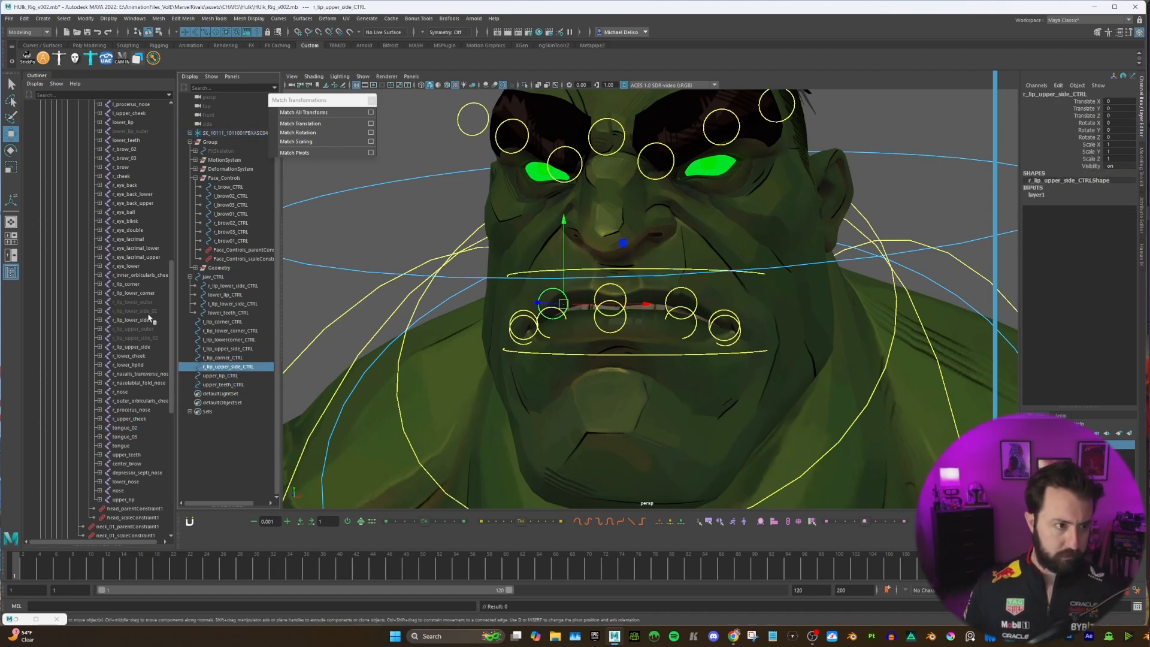
left_click(42, 18)
mouse_move(80, 41)
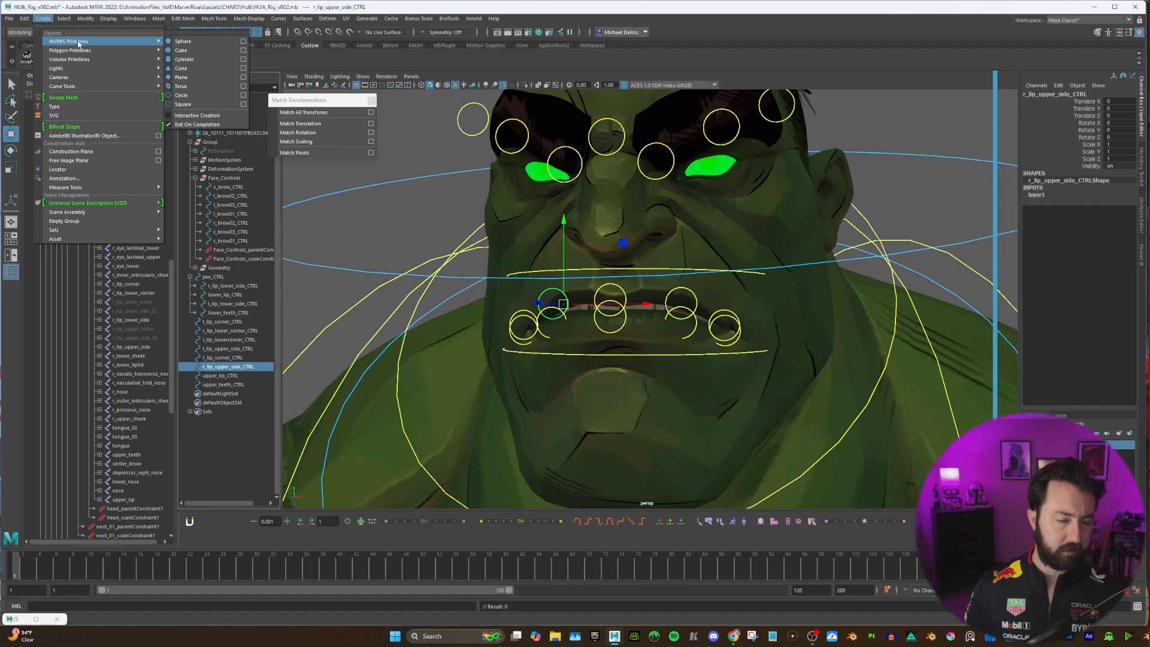
left_click(202, 96)
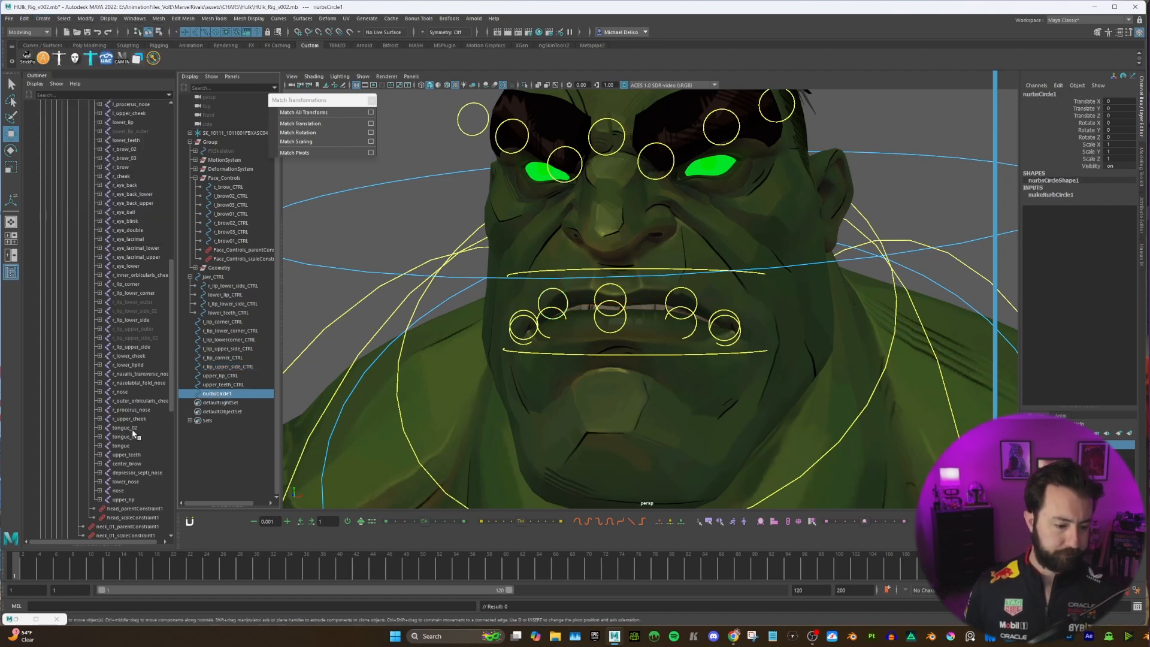
key("ctrl+d")
key("ctrl+d")
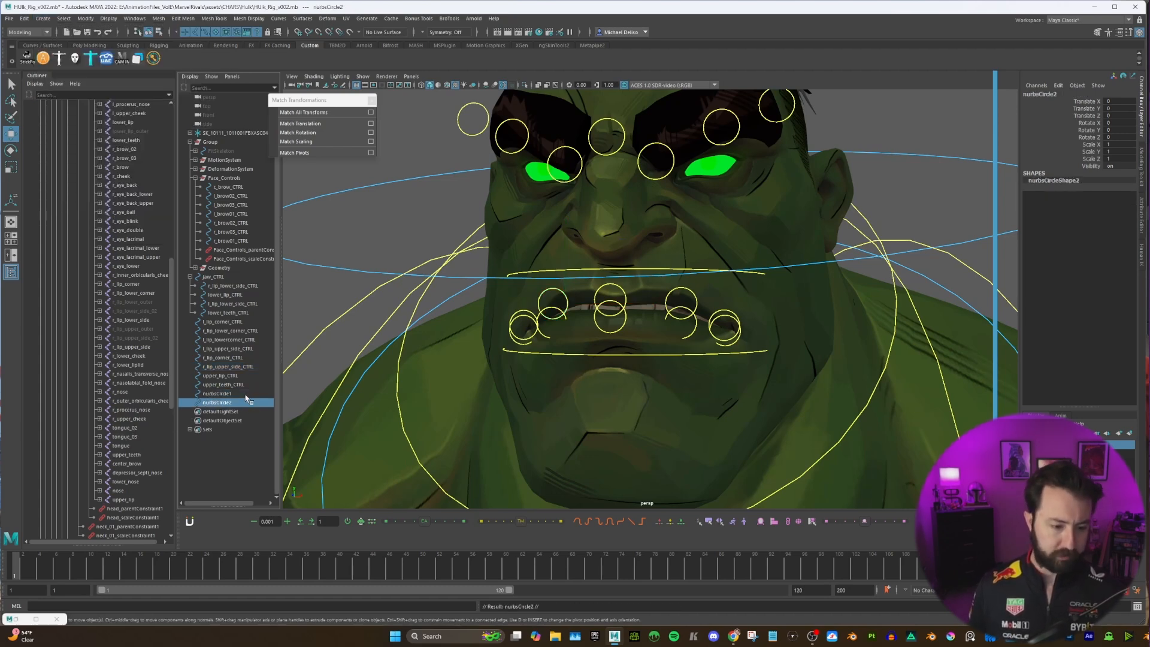
Step: Match the translation of nurbsCircle3 to the tongue joint, nurbsCircle1 to tongue_02 and nurbsCircle2 to tongue_03
left_click(130, 446, "ctrl")
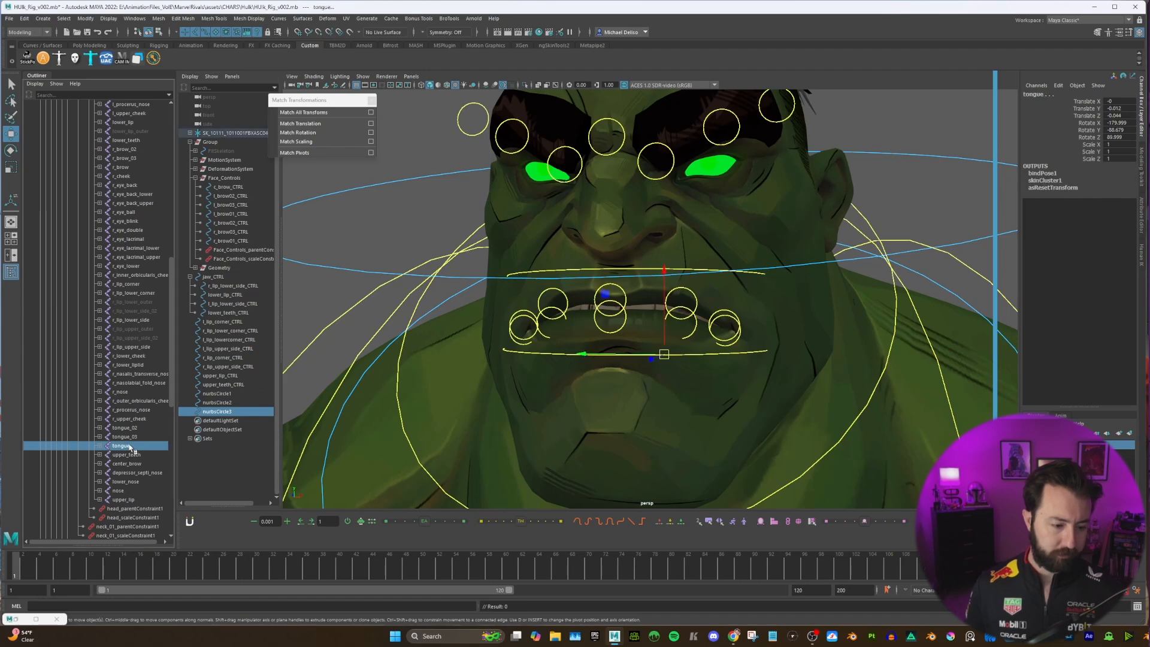
left_click(294, 124)
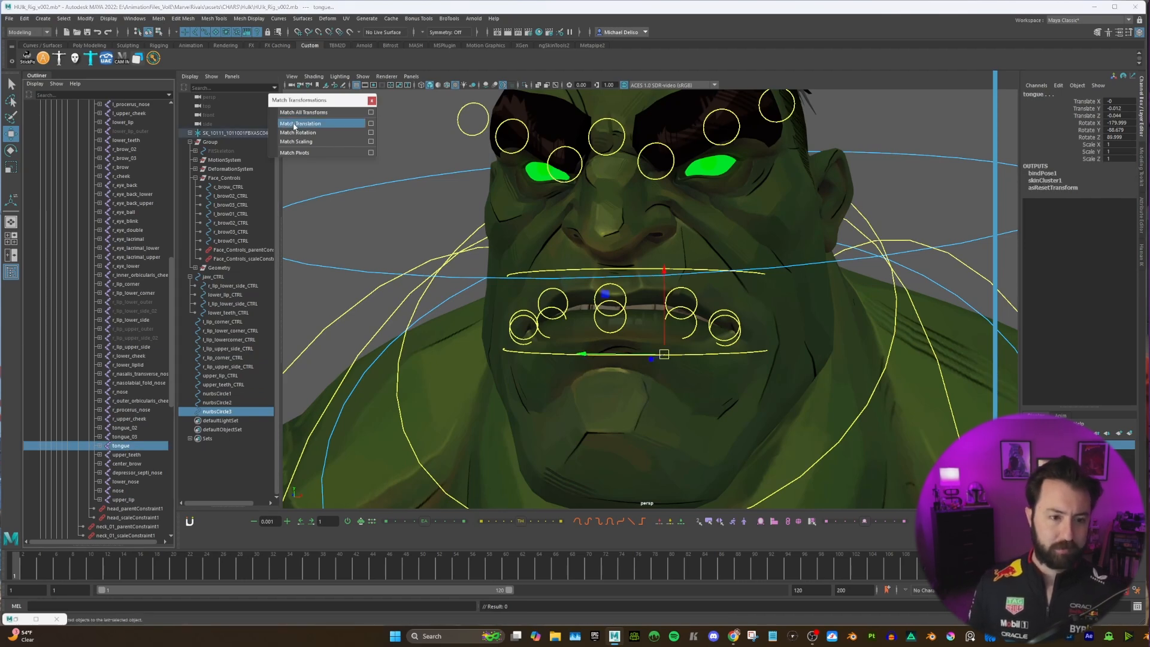
left_click(217, 393)
left_click(125, 427, "ctrl")
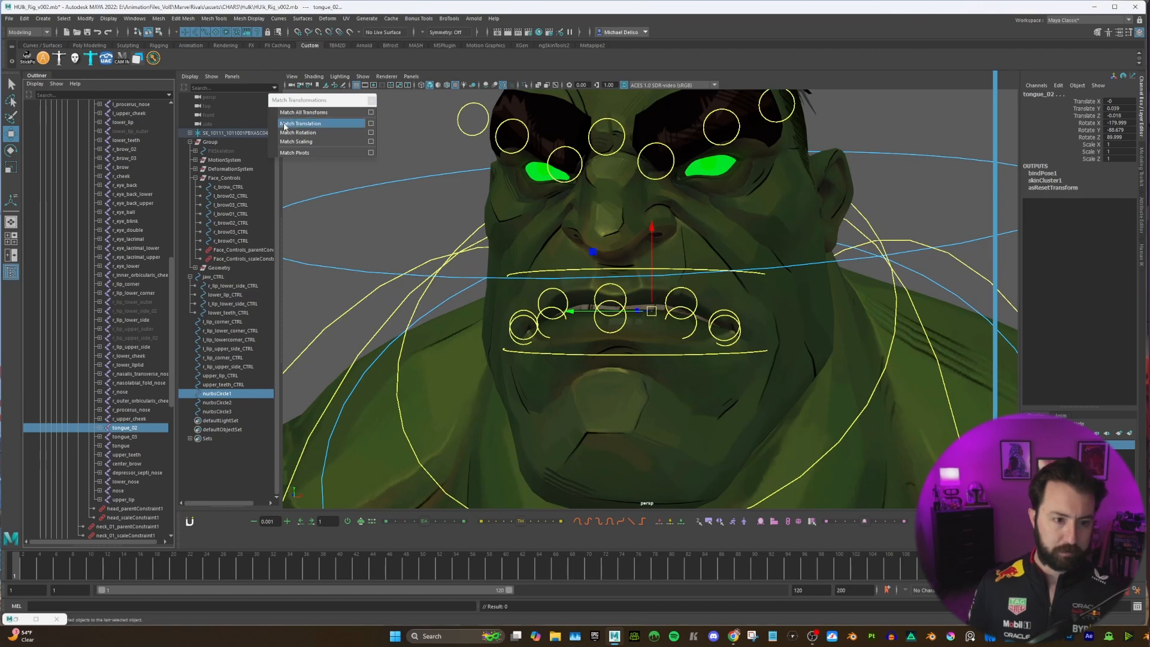
left_click(294, 124)
left_click(216, 403)
left_click(125, 436, "ctrl")
left_click(295, 124)
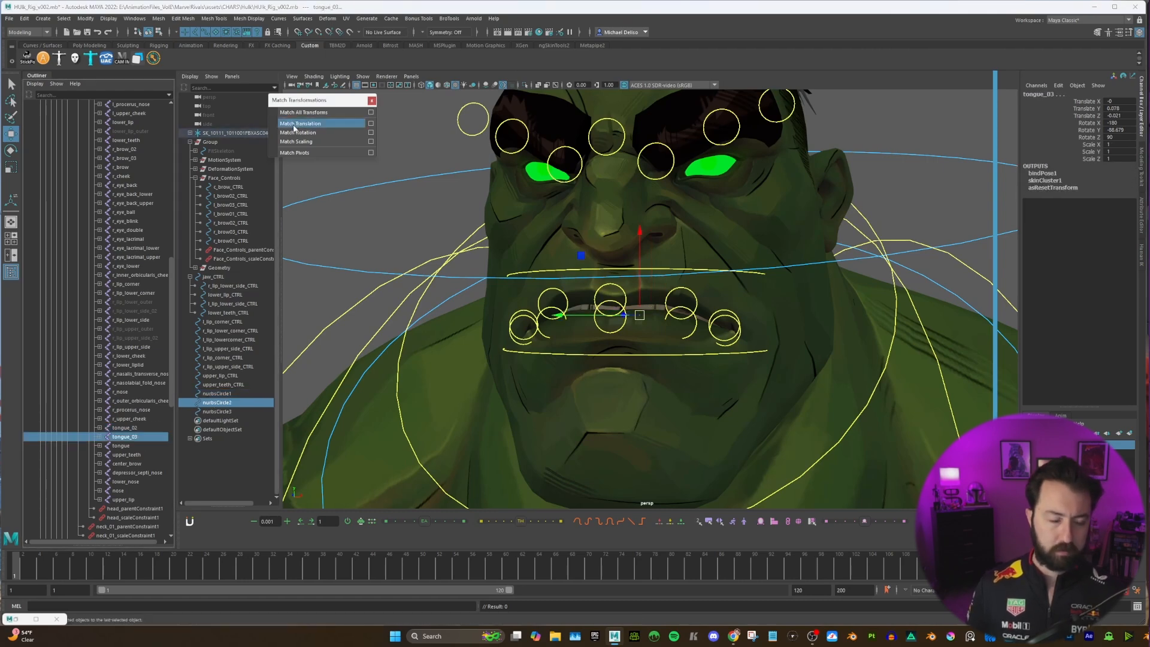
Step: Isolate the three tongue circles and set their Rotate X to 90
left_click_drag(216, 394, 234, 411)
key("ctrl+1")
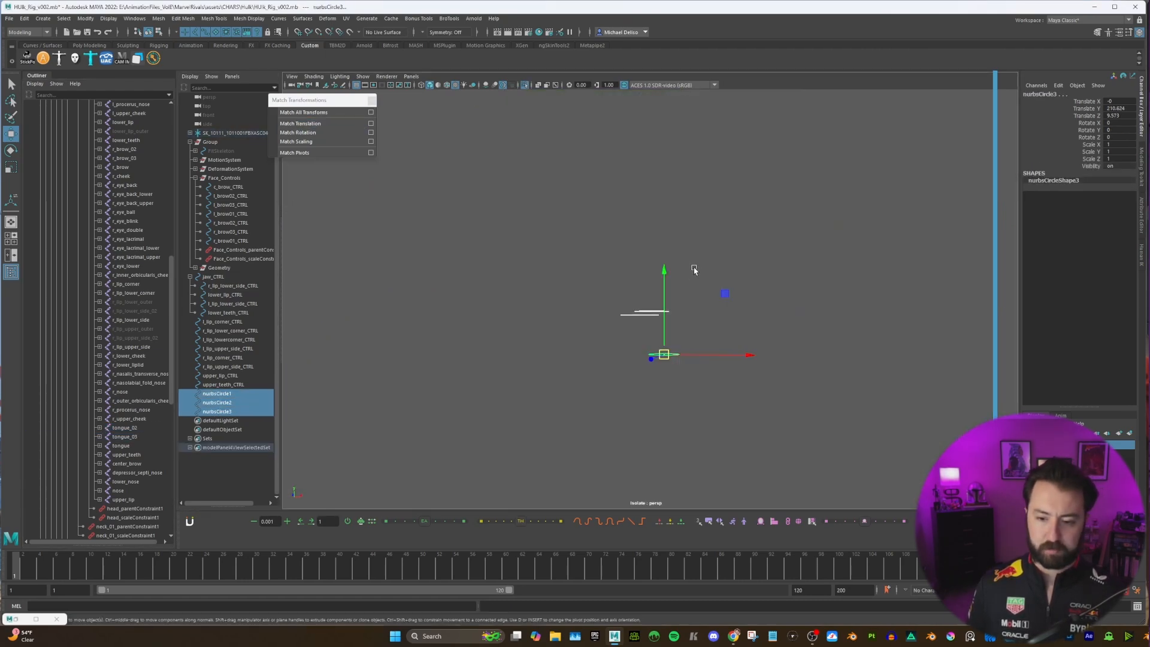
left_click_drag(691, 306, 566, 309, "alt")
key("e")
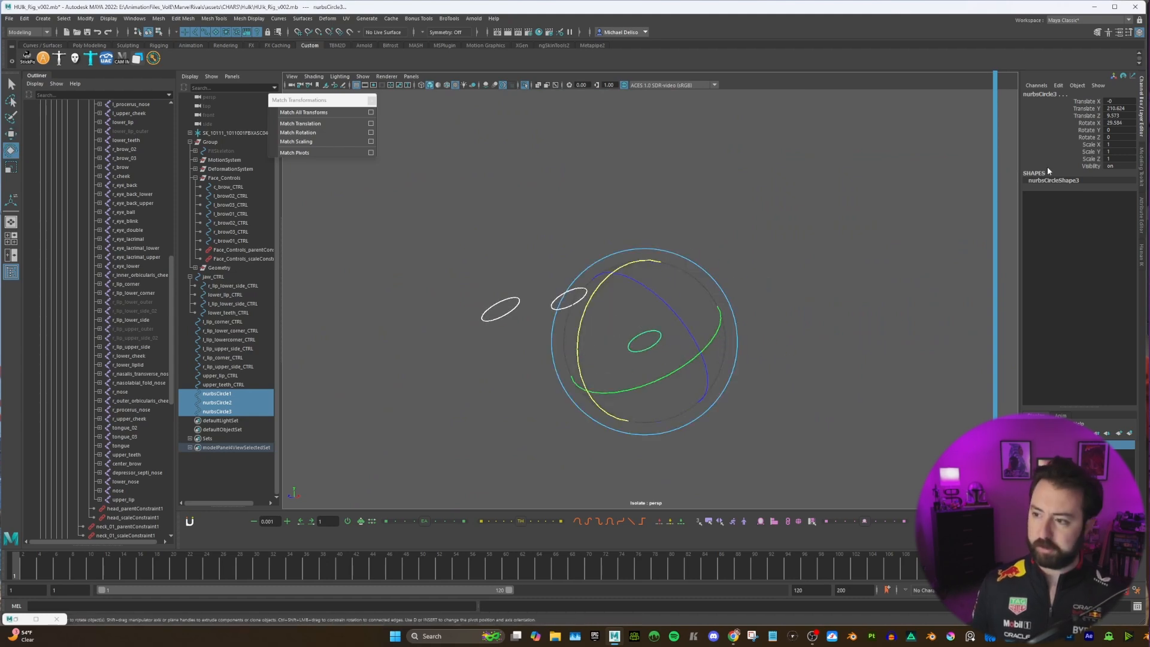
left_click(1117, 123)
type("90")
key("Return")
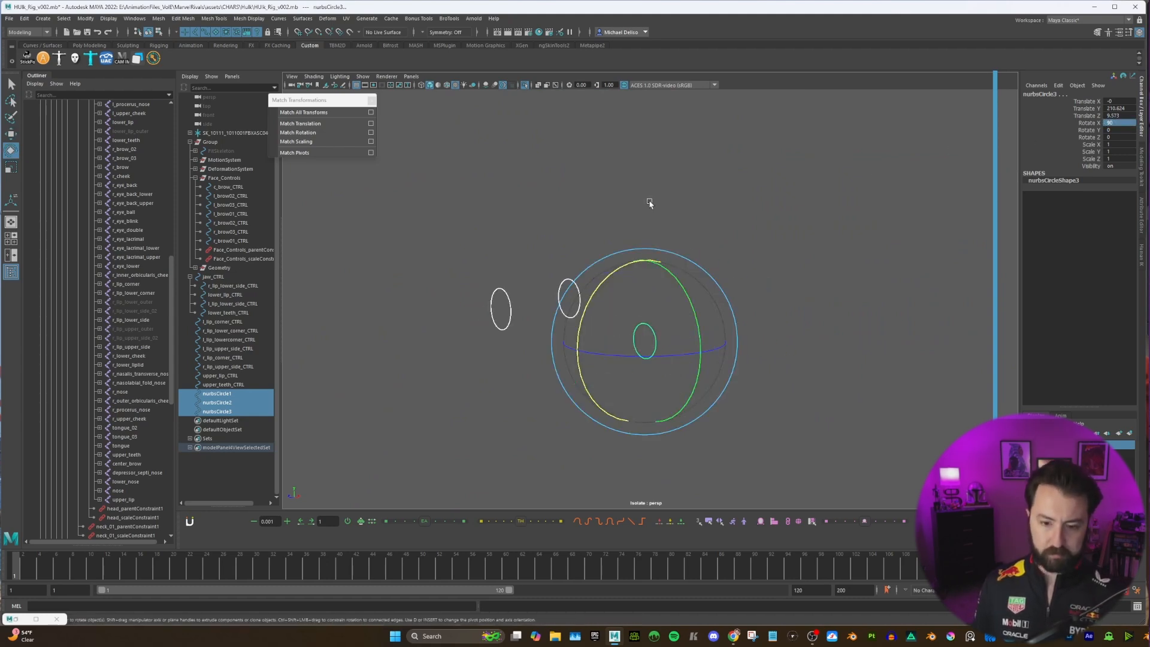
Step: Select all control vertices of the three tongue circles, exit isolation and enable X-Ray display
left_click(158, 32)
left_click_drag(426, 206, 816, 430)
key("ctrl+1")
left_click_drag(618, 319, 682, 319, "alt")
left_click_drag(580, 367, 551, 326, "alt")
scroll(582, 346, "up", 6)
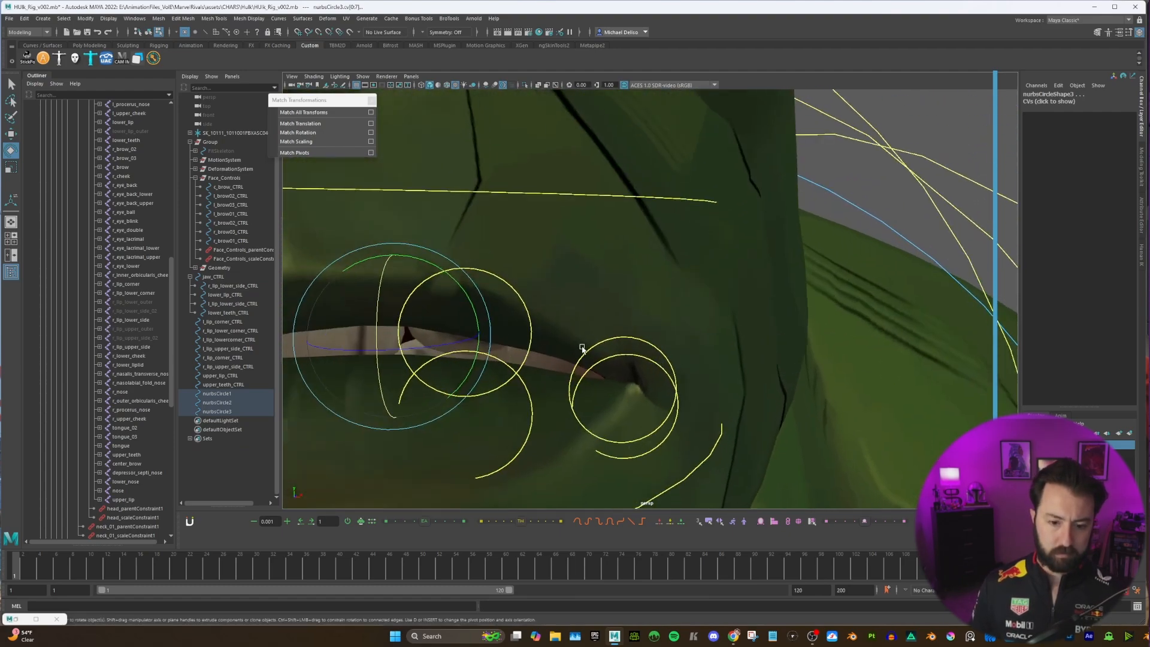
left_click(538, 84)
scroll(627, 216, "down", 6)
left_click_drag(626, 216, 710, 265, "alt")
Step: Scale up the selected vertices so the three circles surround the tongue, and return to object selection
key("r")
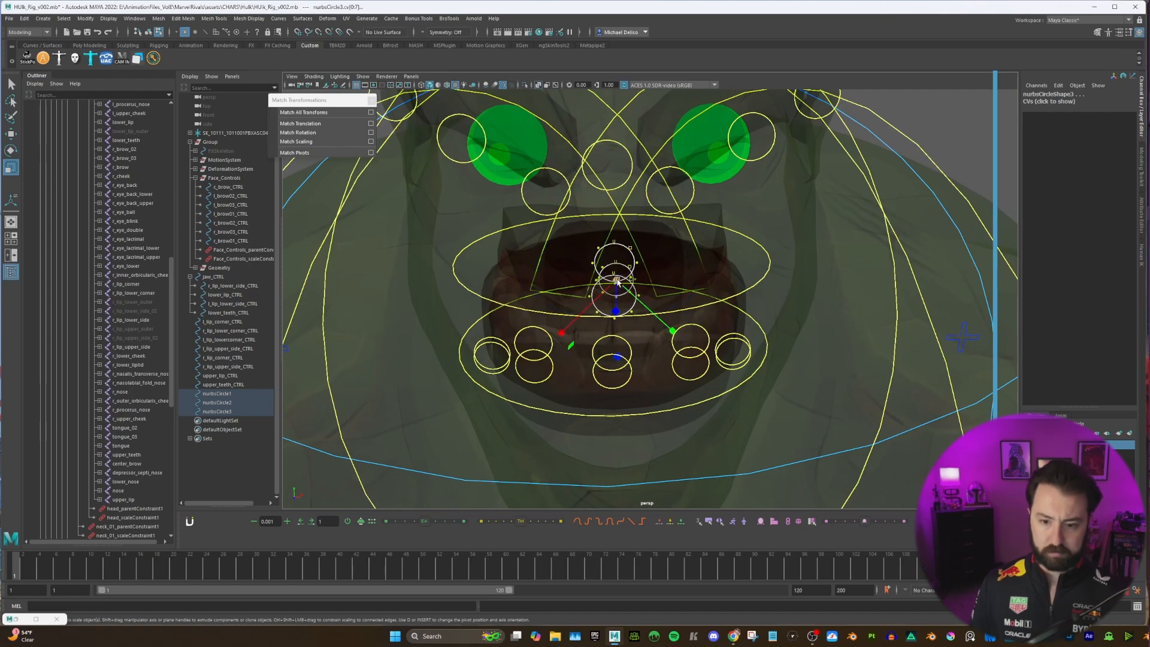
left_click_drag(616, 281, 845, 275)
mouse_move(716, 271)
left_mouse_down("alt")
mouse_move(703, 265)
mouse_move(711, 260)
left_mouse_up("alt")
left_click_drag(616, 297, 552, 288)
left_click_drag(772, 311, 689, 309, "alt")
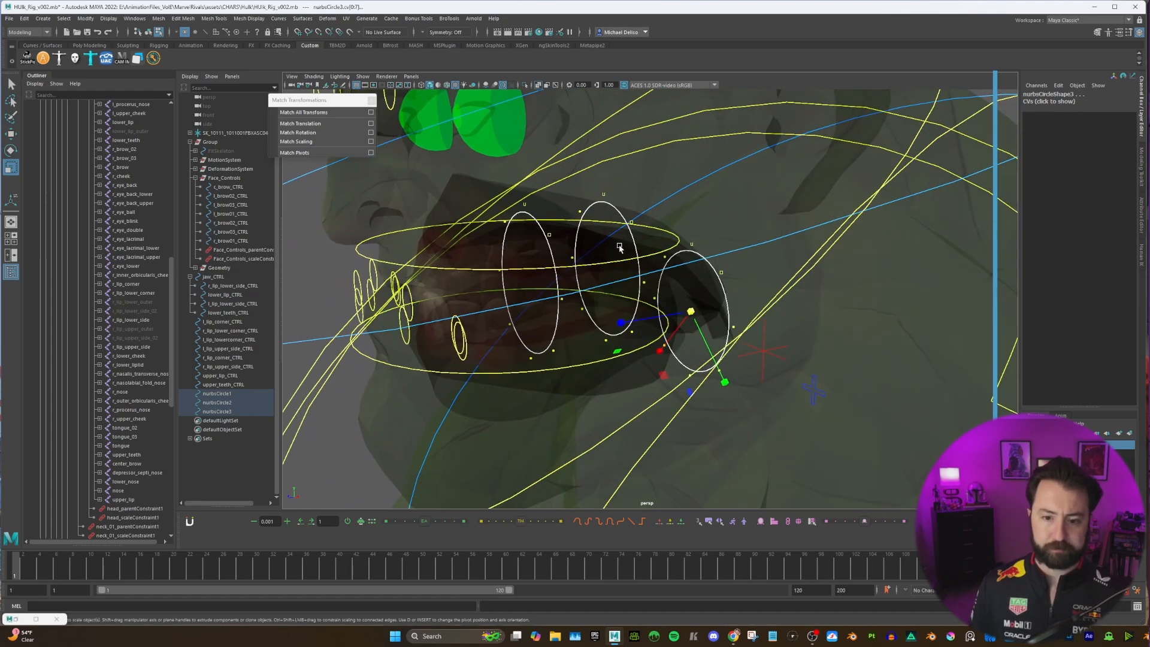
right_click_drag(620, 247, 659, 228)
left_click_drag(658, 228, 662, 300, "alt")
left_click(554, 288)
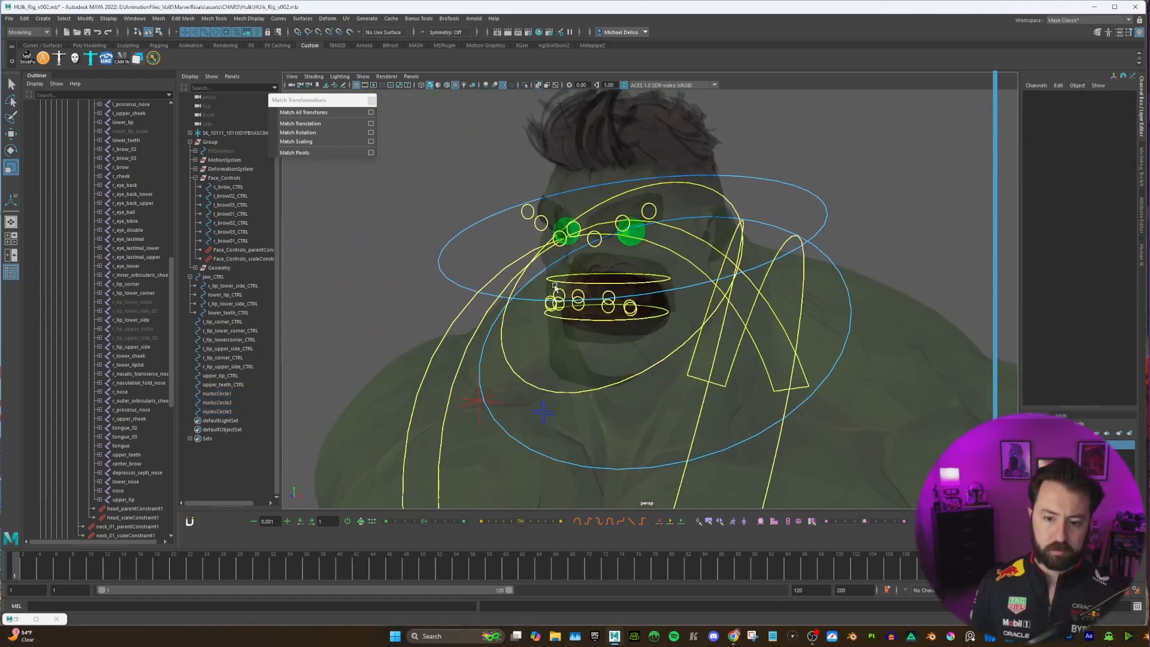
Step: Add nurbsCircle1, nurbsCircle2 and nurbsCircle3 to the display layer layer1
left_click_drag(554, 288, 542, 282, "alt")
left_click_drag(215, 394, 217, 411)
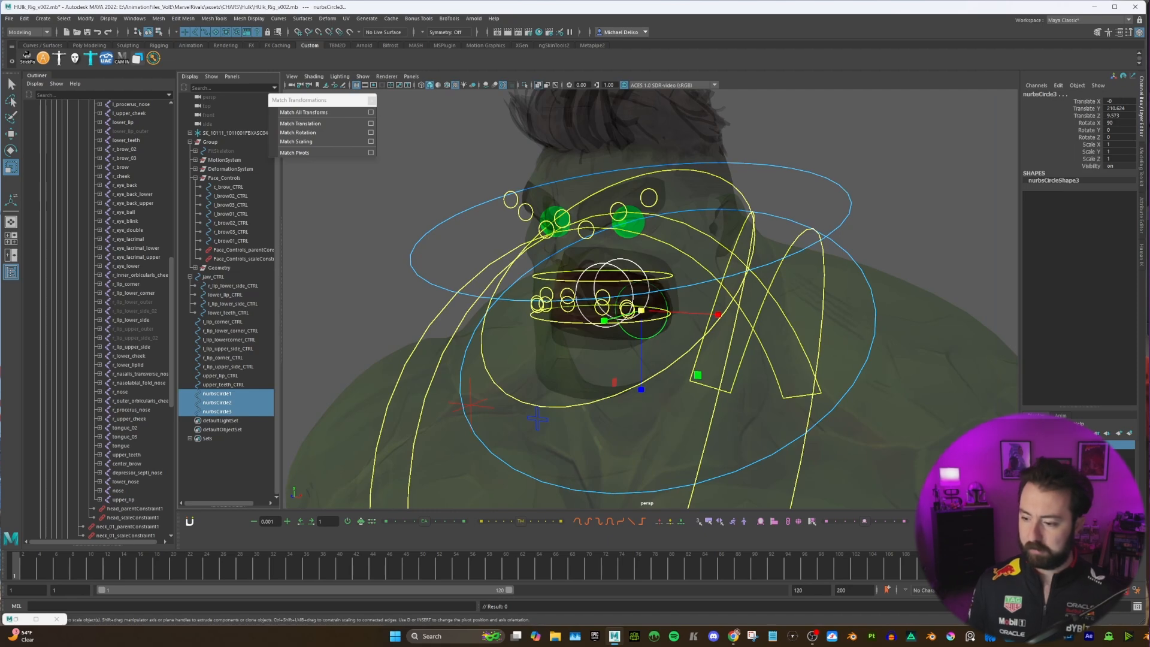
left_click(857, 144)
left_click_drag(857, 143, 808, 162, "alt")
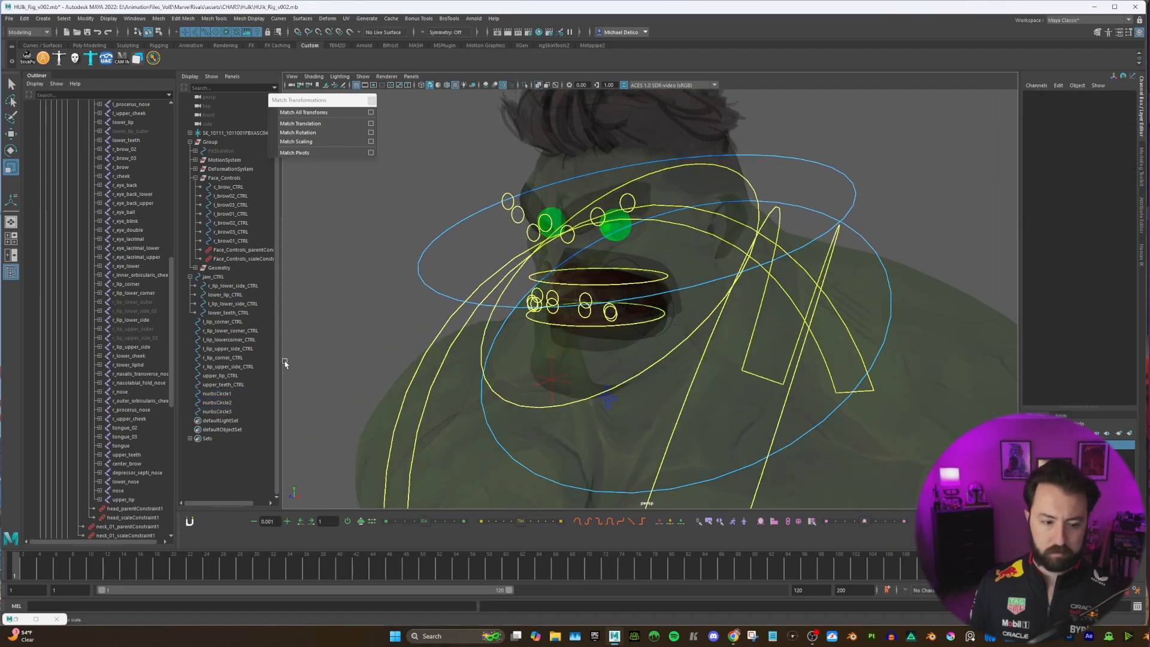
key("ctrl+z")
key("ctrl+z")
left_click_drag(248, 410, 227, 393)
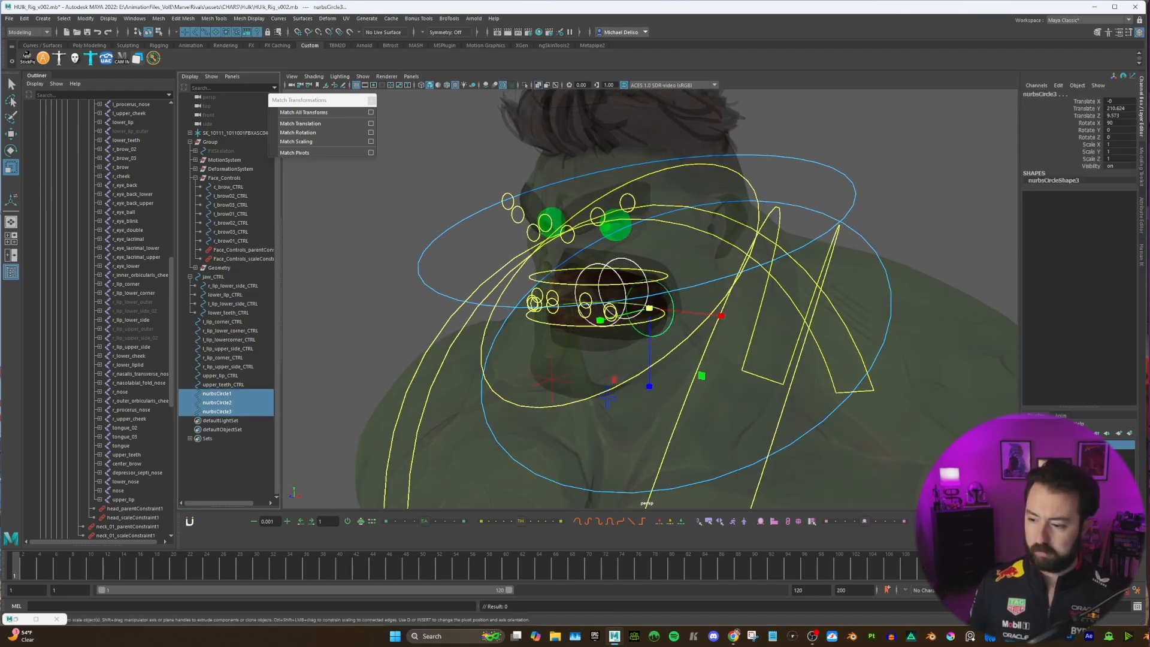
left_click(1115, 469)
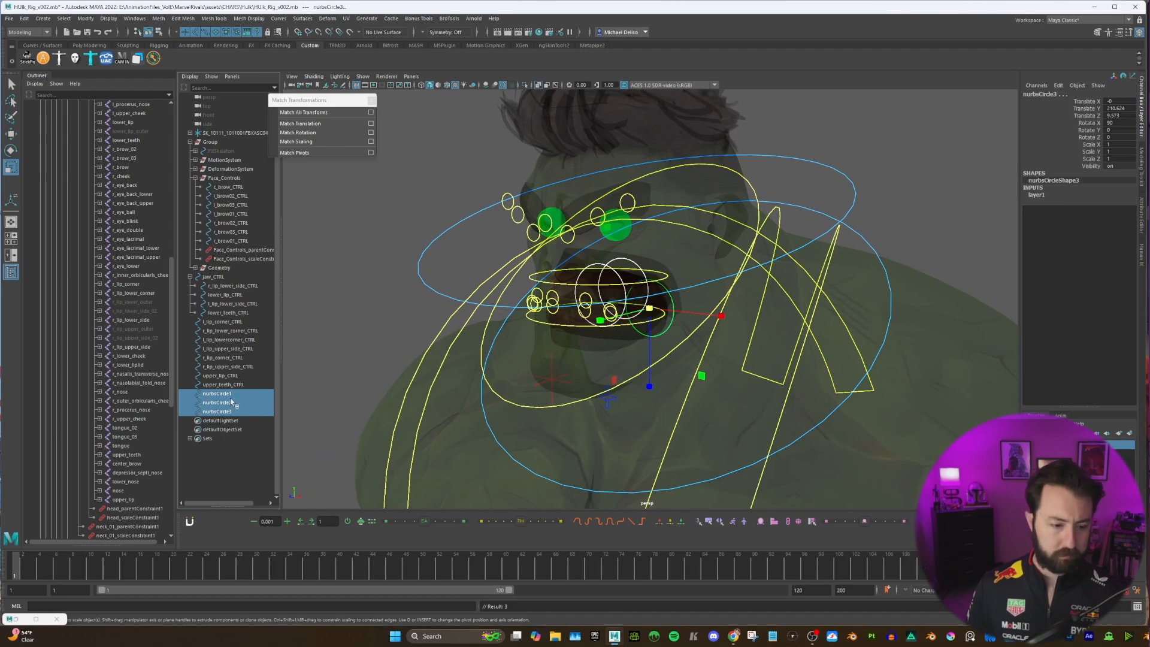
Step: Freeze the transformations of the three tongue circles and delete their history
left_click(85, 19)
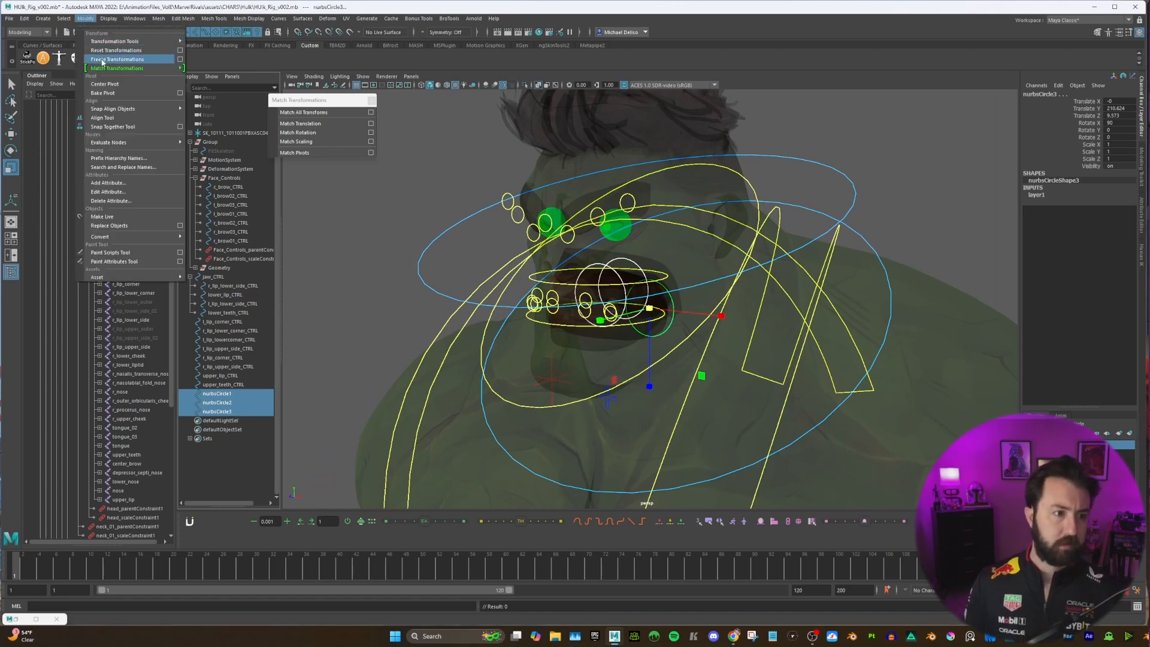
left_click(102, 60)
left_click(29, 19)
mouse_move(84, 124)
left_click(169, 125)
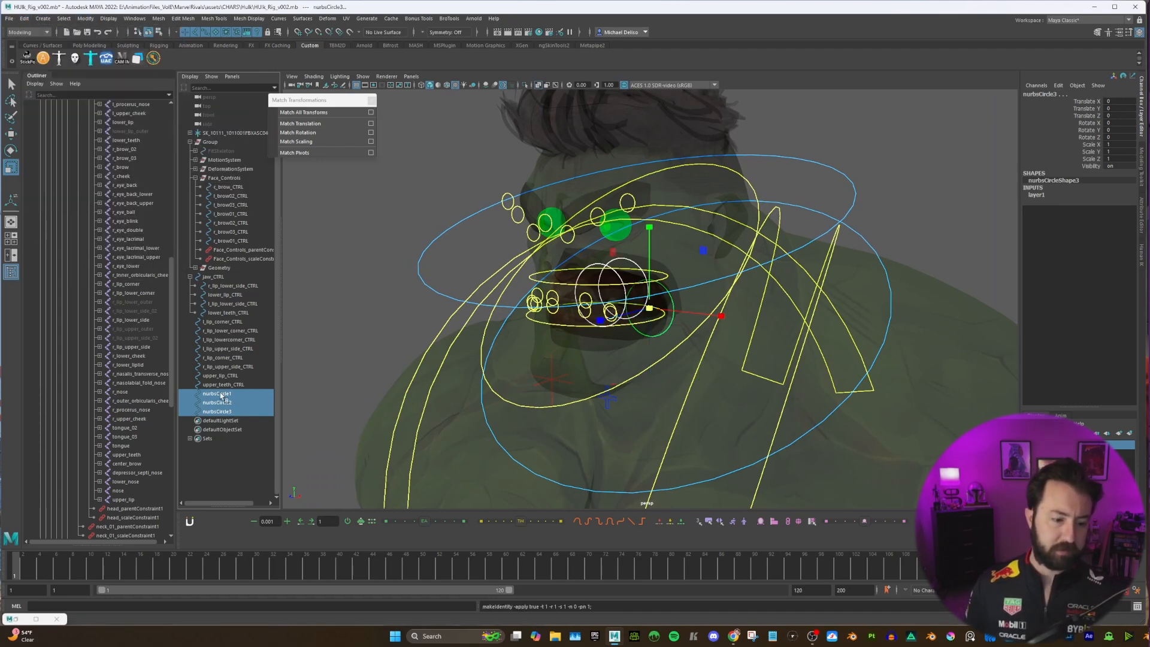
Step: Rename nurbsCircle1 to tongue_02_CTRL, reusing the name of the tongue_02 joint
left_click(219, 394)
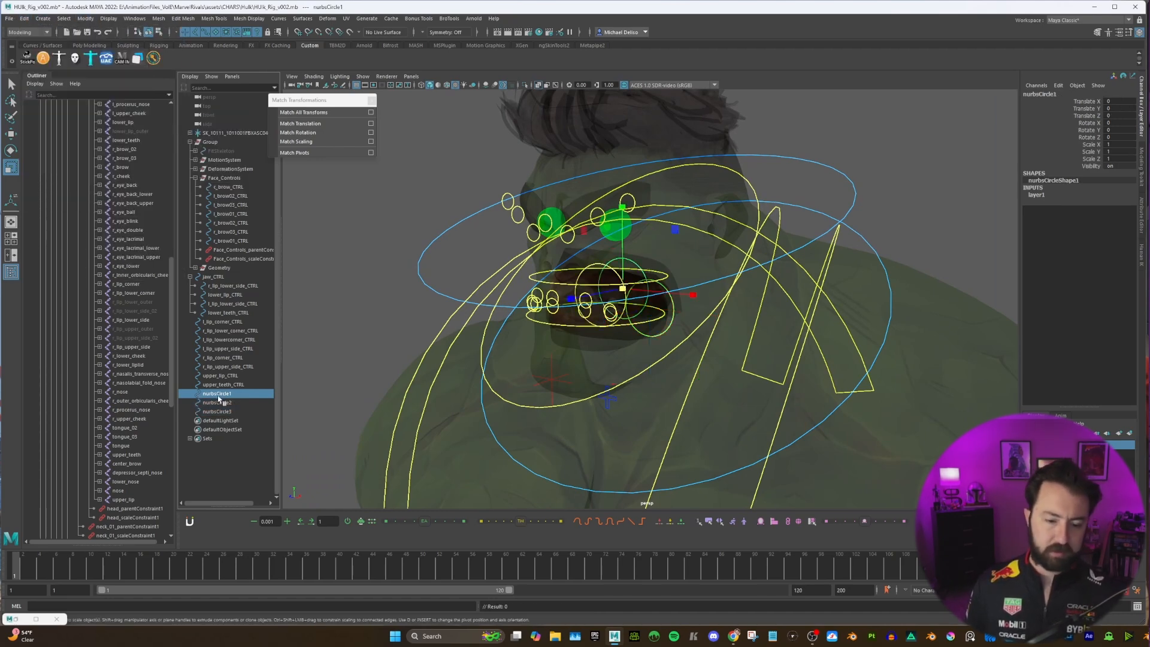
double_click(127, 429)
key("ctrl+c")
double_click(232, 396)
key("ctrl+v")
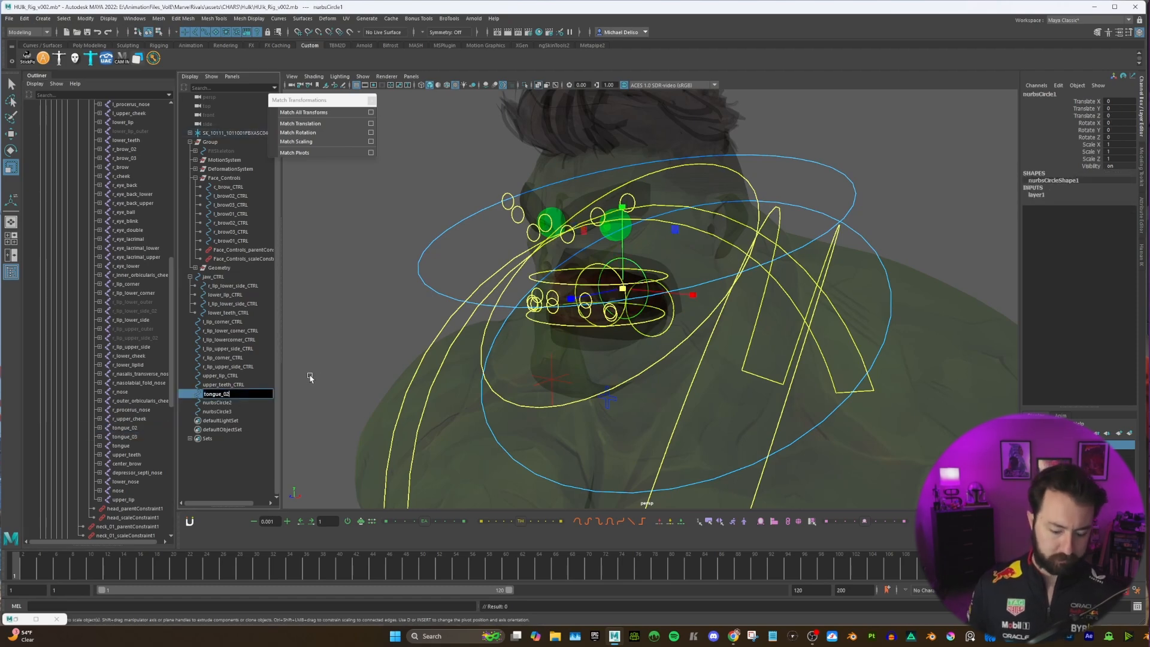
key("Return")
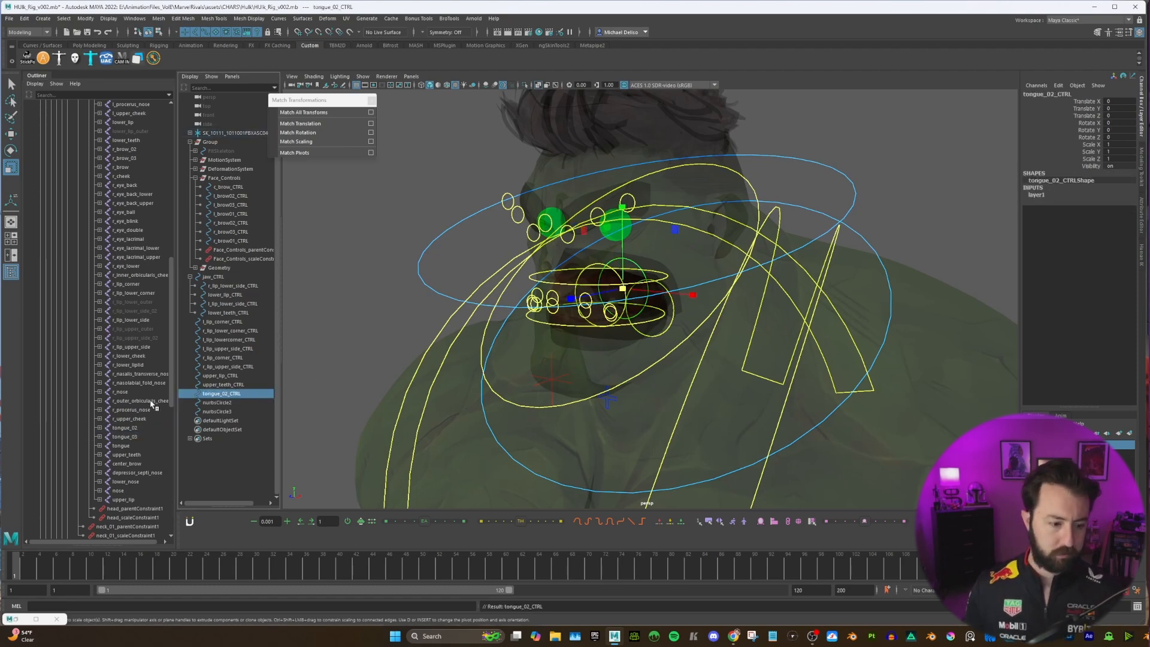
Step: Rename nurbsCircle2 to tongue_03_CTRL, reusing the name of the tongue_03 joint
double_click(126, 437)
key("ctrl+c")
double_click(219, 402)
key("ctrl+v")
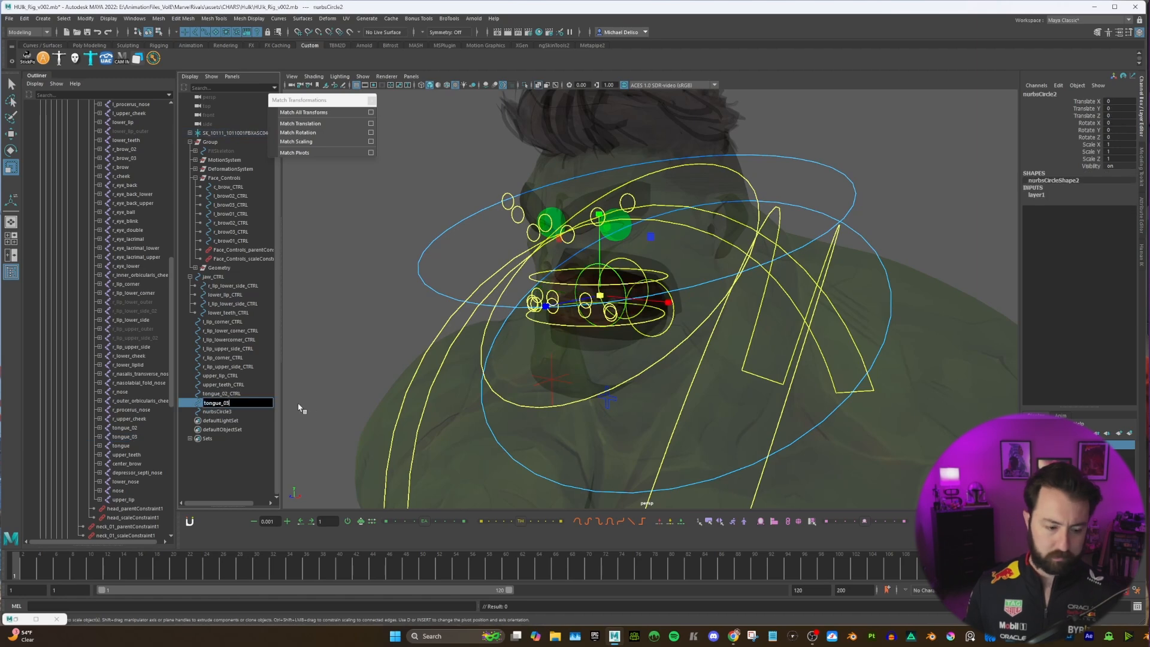
type("_CTRL")
key("Return")
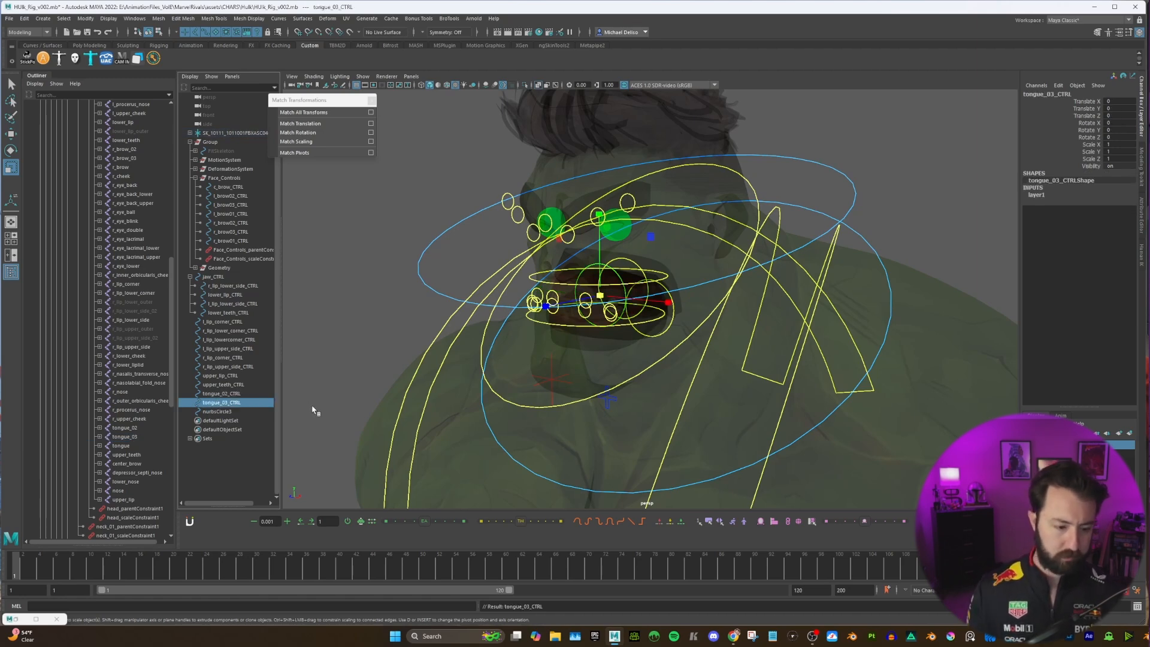
Step: Rename nurbsCircle3 to tongue_CTRL, reusing the name of the tongue joint
double_click(127, 446)
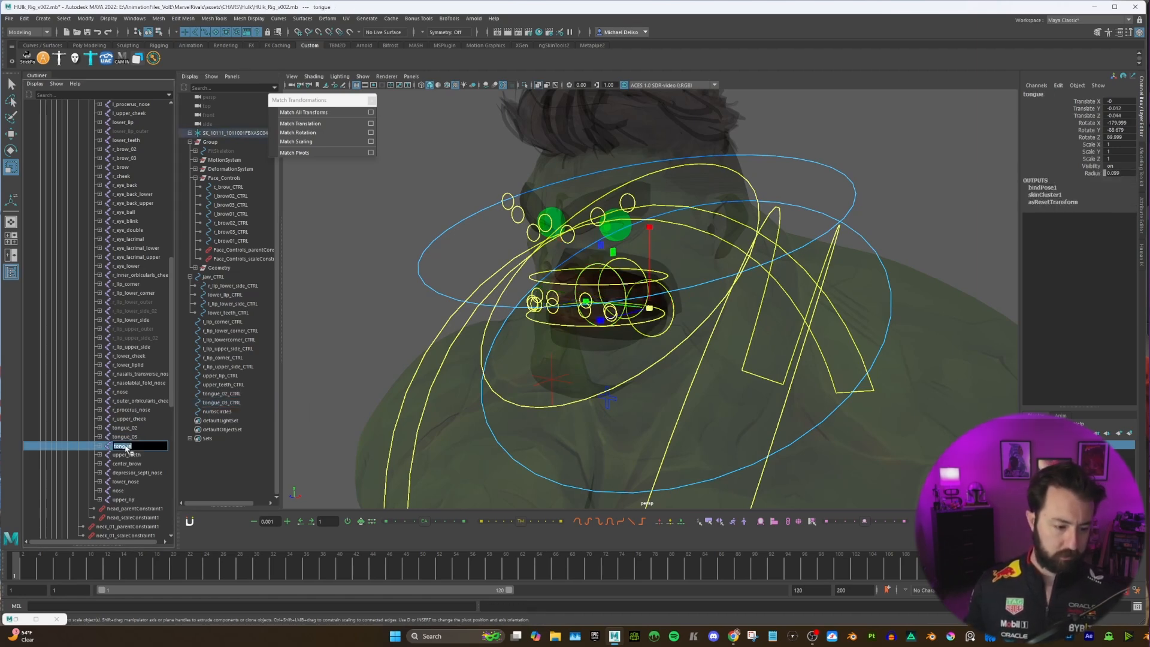
key("ctrl+c")
double_click(218, 411)
key("ctrl+v")
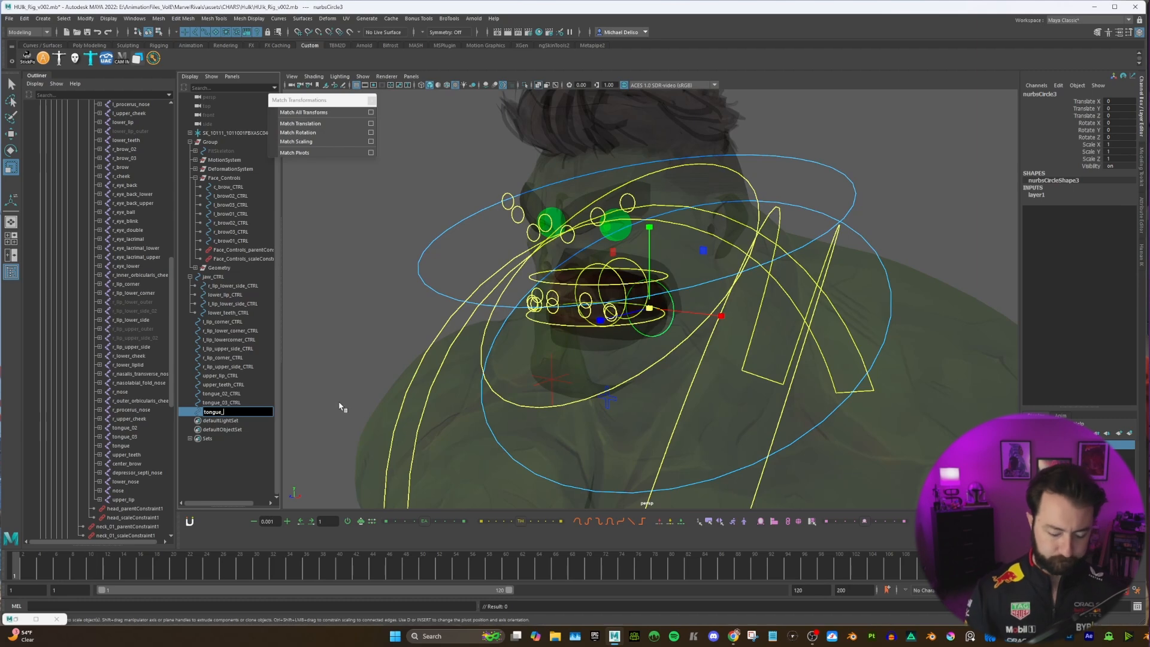
type("_CTRL")
key("Return")
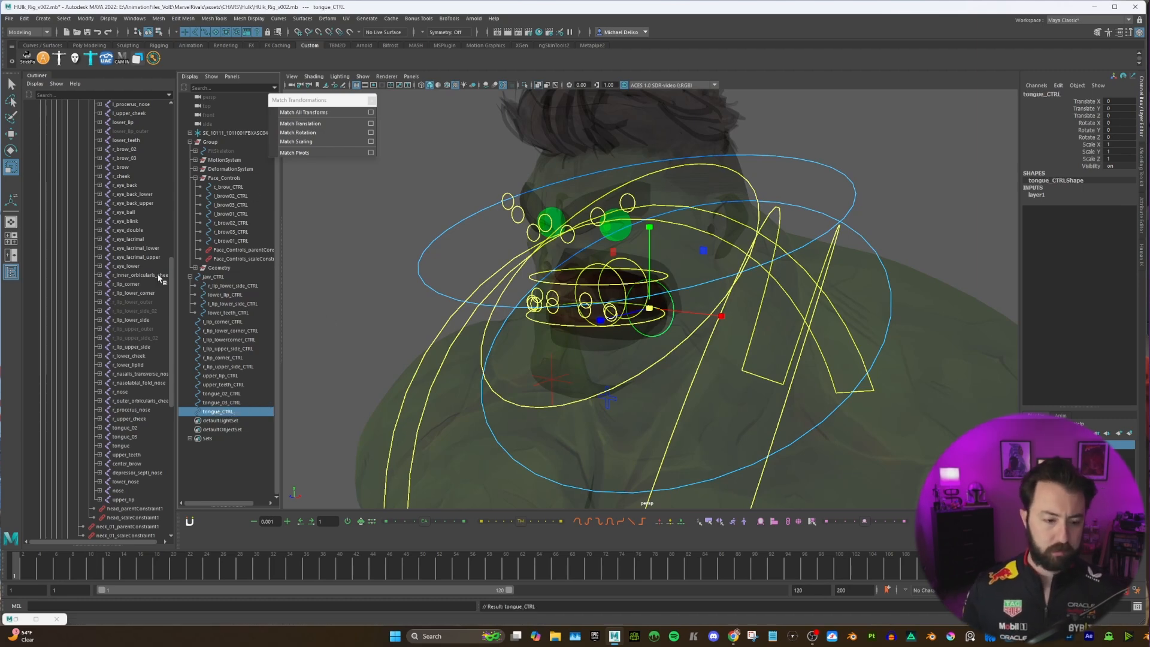
Step: Parent tongue_02_CTRL under tongue_CTRL and tongue_03_CTRL under tongue_02_CTRL
left_click(238, 403)
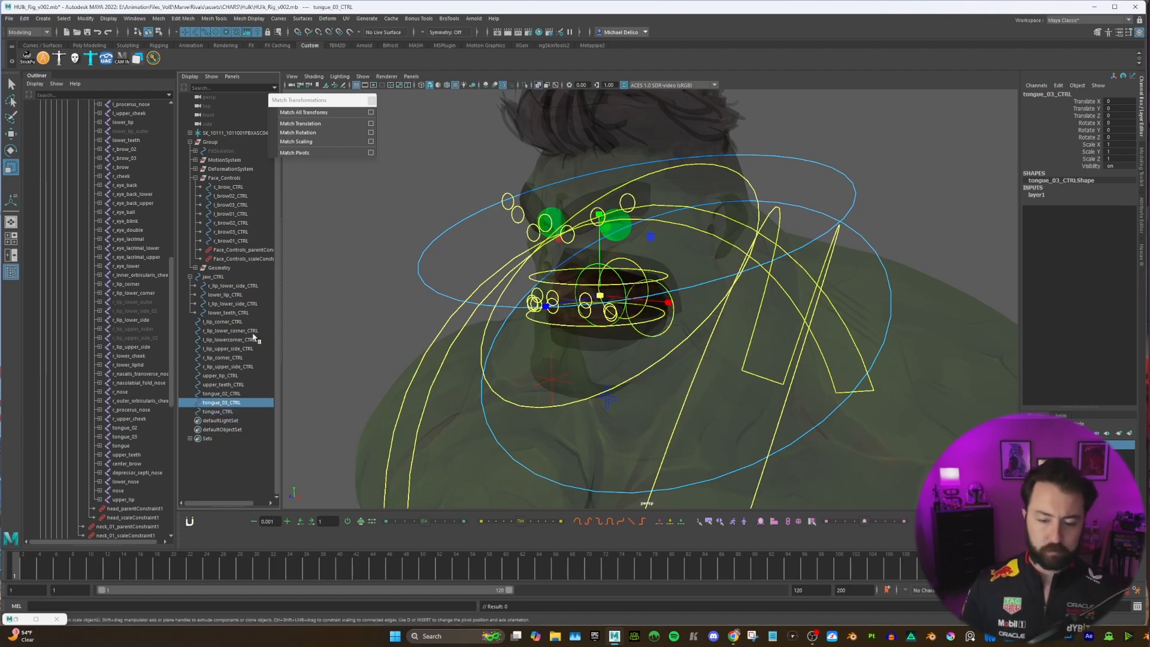
left_click(225, 394)
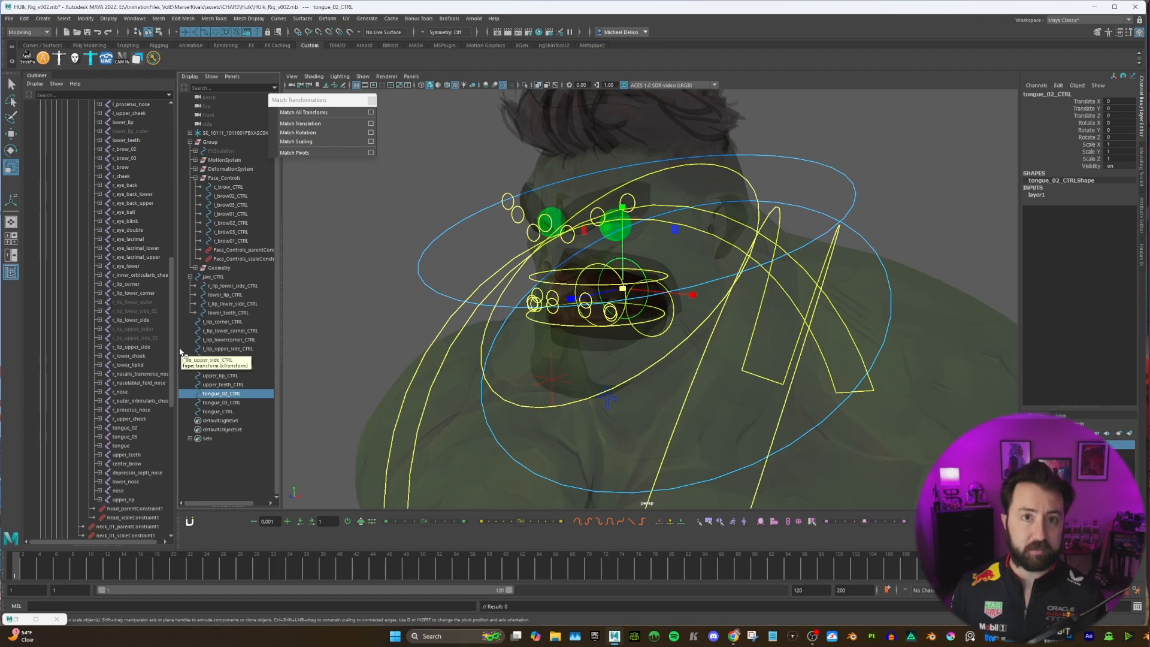
left_click(218, 412)
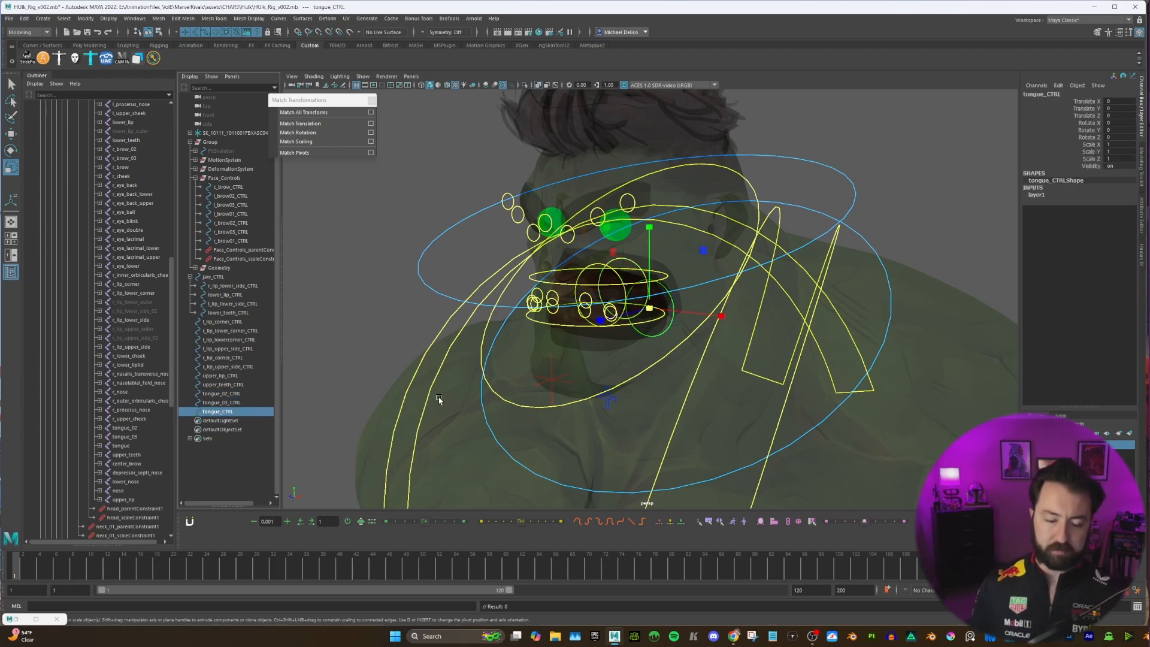
left_click_drag(436, 398, 416, 399, "alt")
left_click(225, 394)
middle_click_drag(225, 393, 223, 414)
left_click(219, 394)
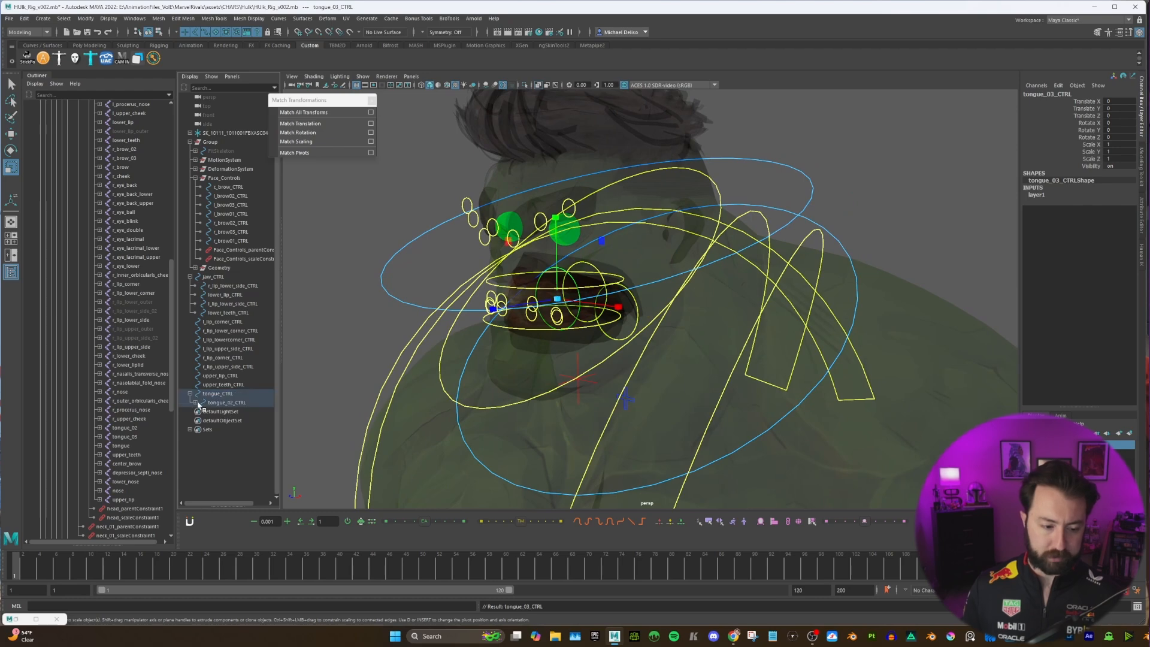
Step: Rotate tongue_CTRL to test the control hierarchy, and undo the rotation
left_click(220, 394)
key("e")
left_click_drag(566, 281, 601, 243)
key("ctrl+z")
Step: Parent-constrain the tongue joint to tongue_CTRL with Maintain Offset on and all axes constrained
left_click(214, 396)
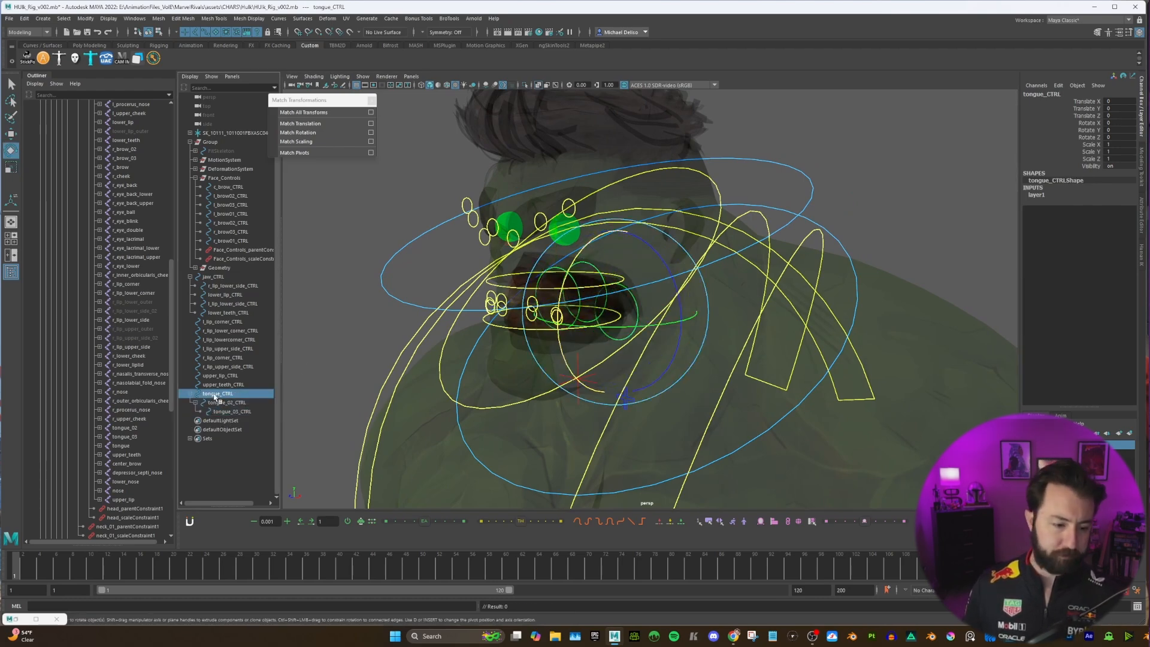
left_click(121, 446, "ctrl")
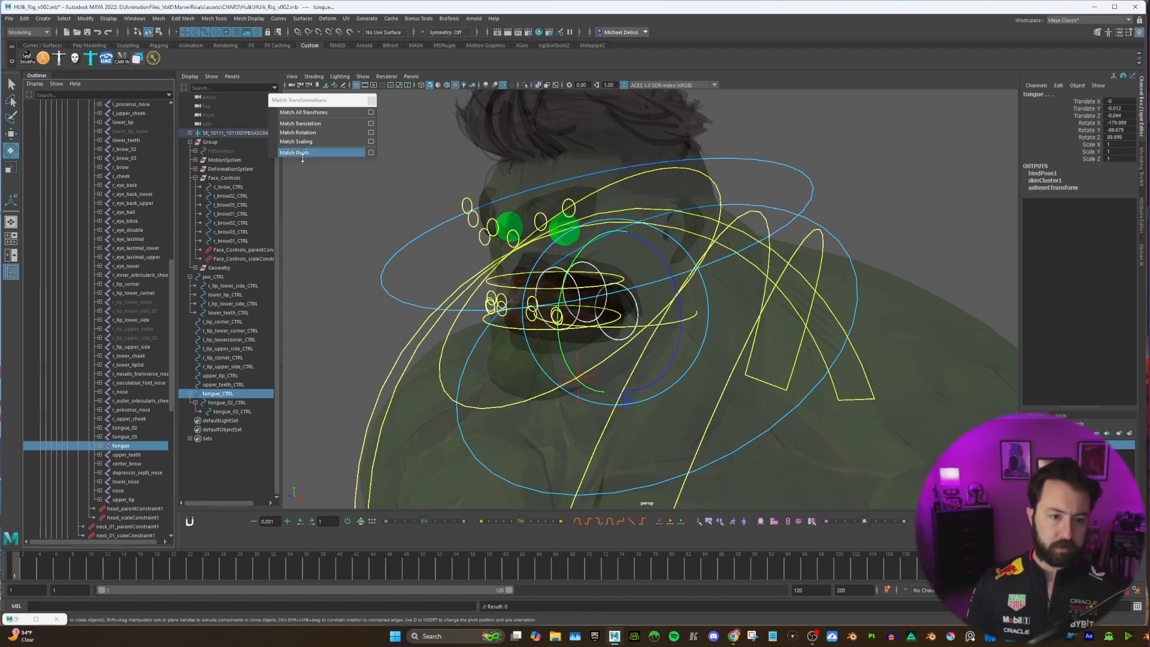
key("space")
left_click(341, 220)
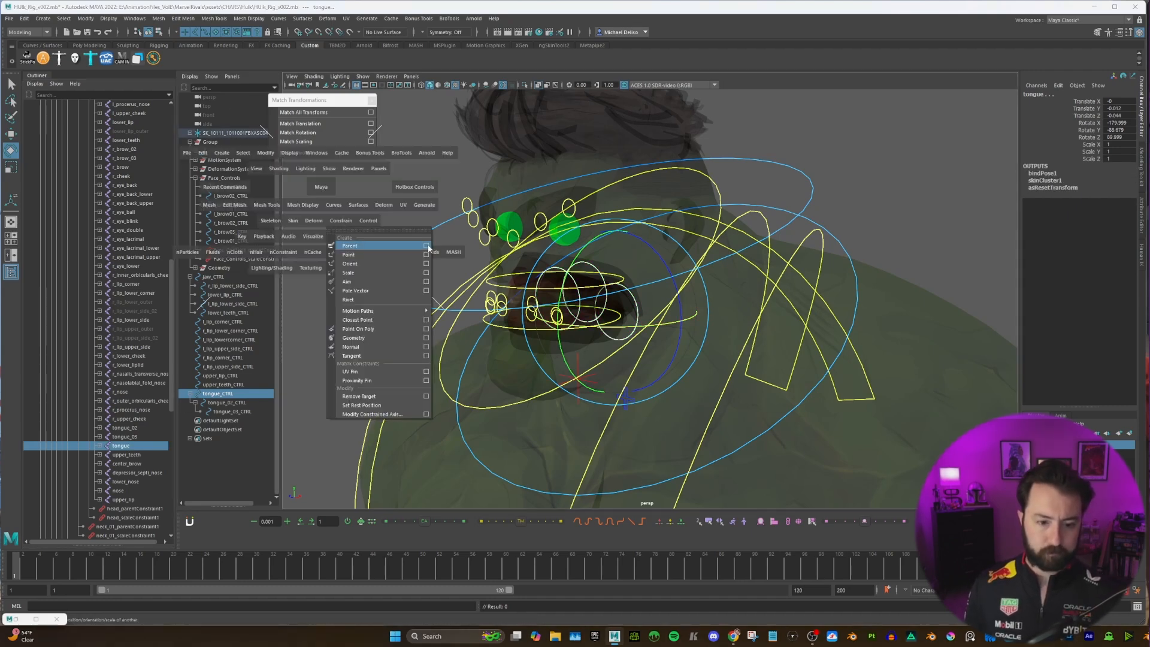
left_click(426, 245)
left_click(476, 217)
Step: Parent-constrain the tongue_02 joint to tongue_02_CTRL and the tongue_03 joint to tongue_03_CTRL
left_click(232, 402)
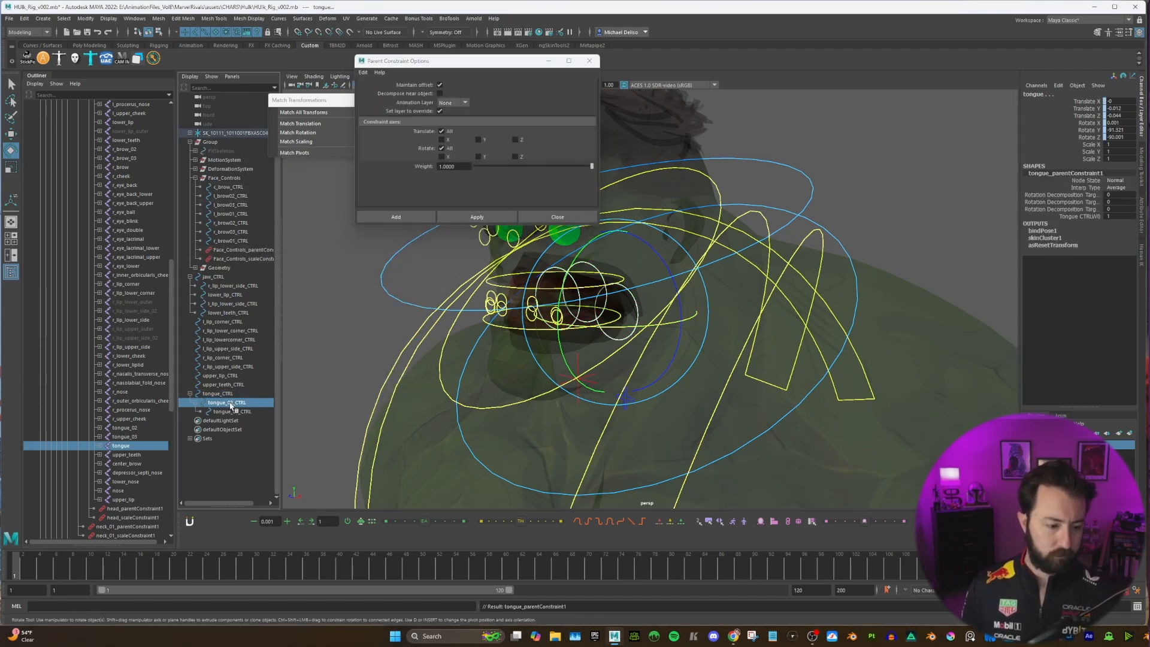
left_click(123, 428, "ctrl")
left_click(477, 217)
left_click(231, 411)
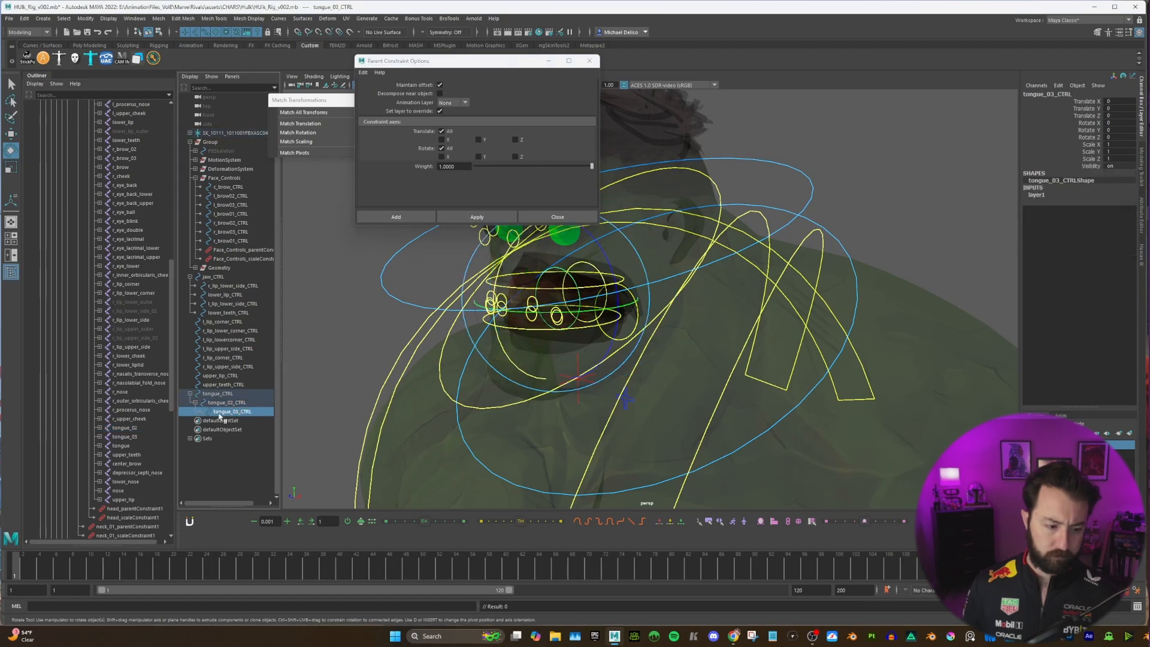
left_click(124, 437, "ctrl")
left_click(476, 217)
Step: Rotate tongue_CTRL to test the constrained tongue joints, and undo that rotation
left_click(219, 394)
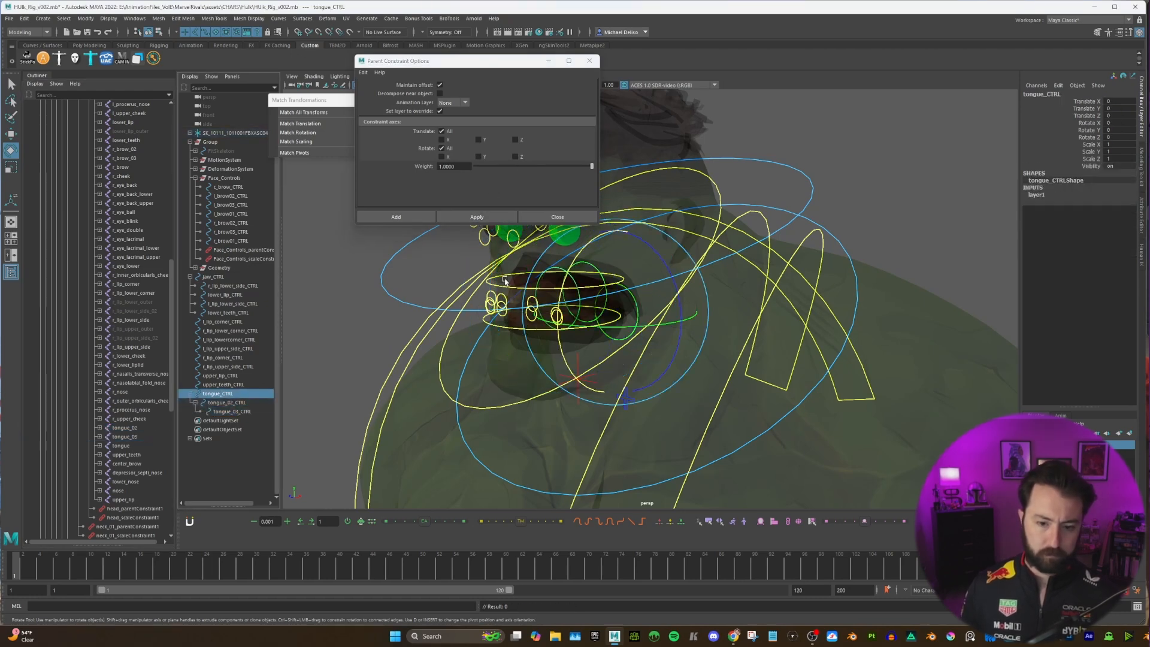
left_click_drag(561, 295, 589, 261)
key("ctrl+z")
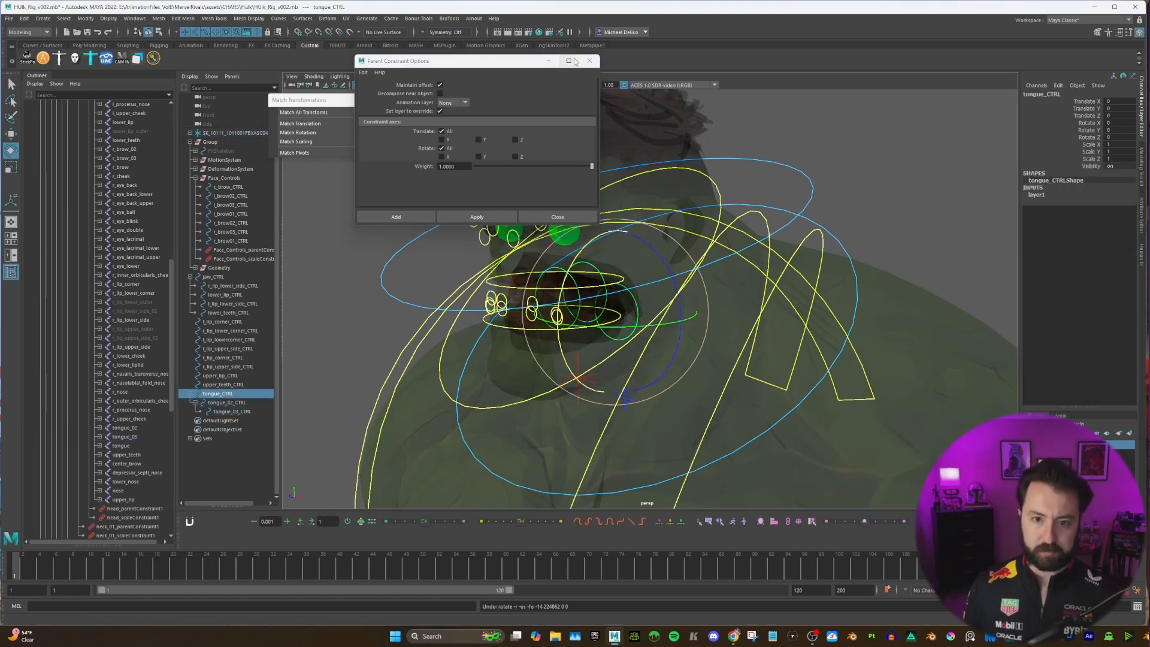
Step: Close the constraint options, parent tongue_CTRL under jaw_CTRL and turn off X-Ray display
left_click(589, 60)
middle_click_drag(221, 394, 215, 277)
left_click(214, 277)
key("f")
left_click_drag(584, 291, 635, 302, "alt")
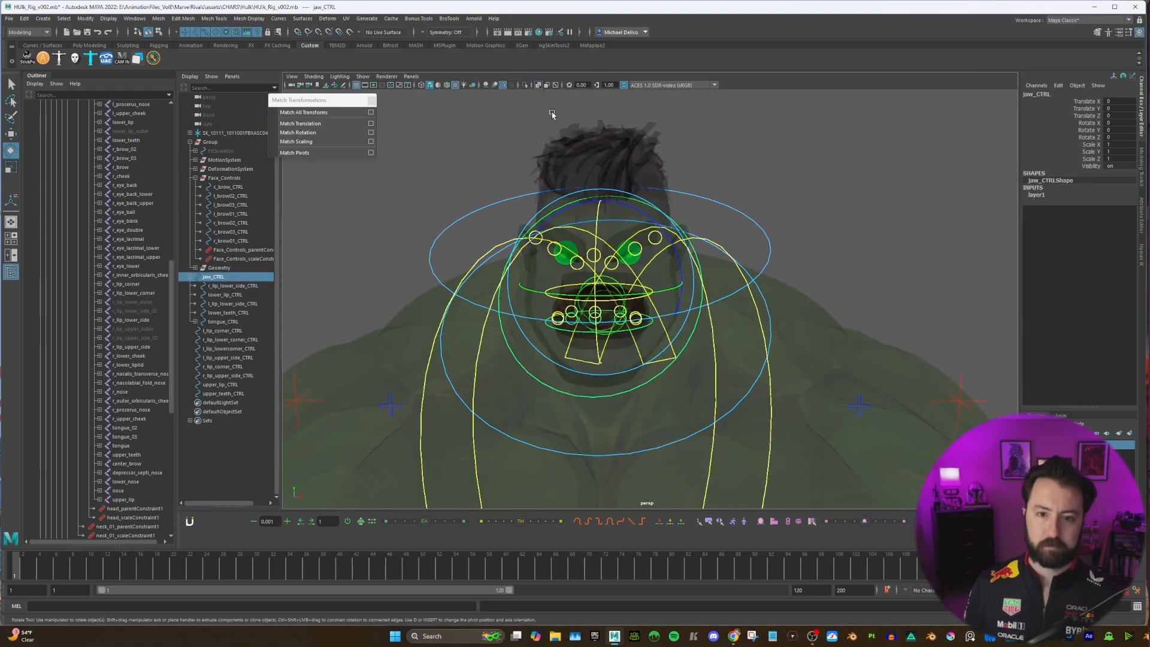
left_click(539, 85)
Step: Rotate jaw_CTRL open to inspect the tongue and teeth, and reset its Rotate X to 0
mouse_move(569, 269)
right_mouse_down("alt")
mouse_move(617, 280)
mouse_move(602, 275)
right_mouse_up("alt")
left_click_drag(577, 266, 658, 324)
right_click_drag(659, 323, 706, 352, "alt")
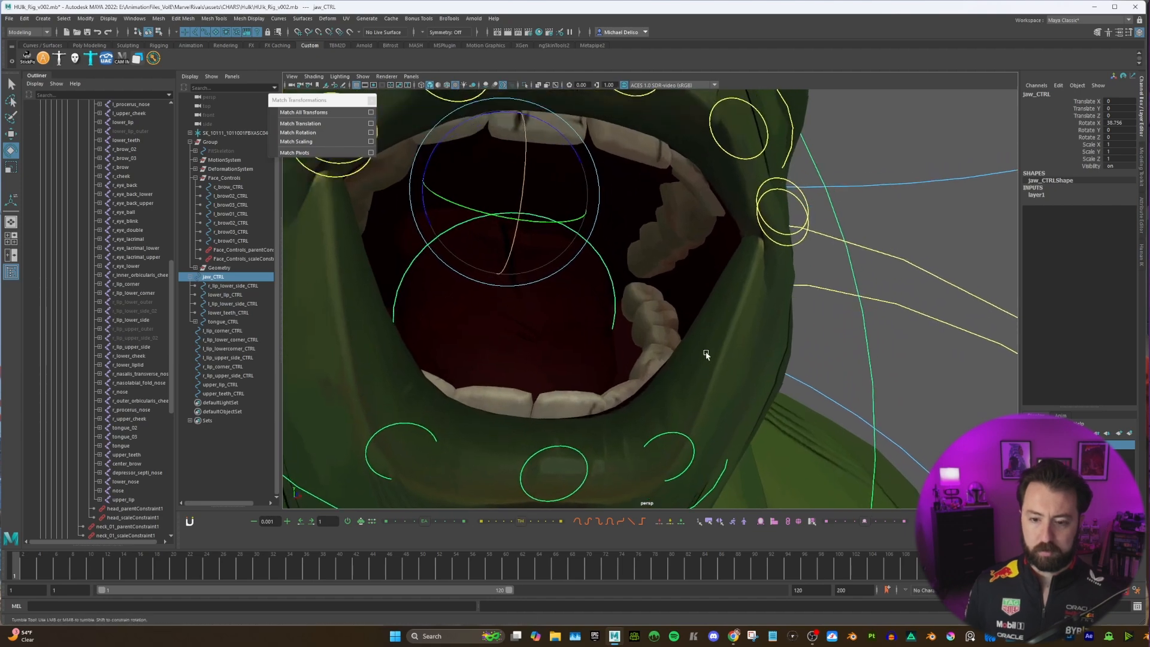
left_click_drag(706, 352, 655, 350, "alt")
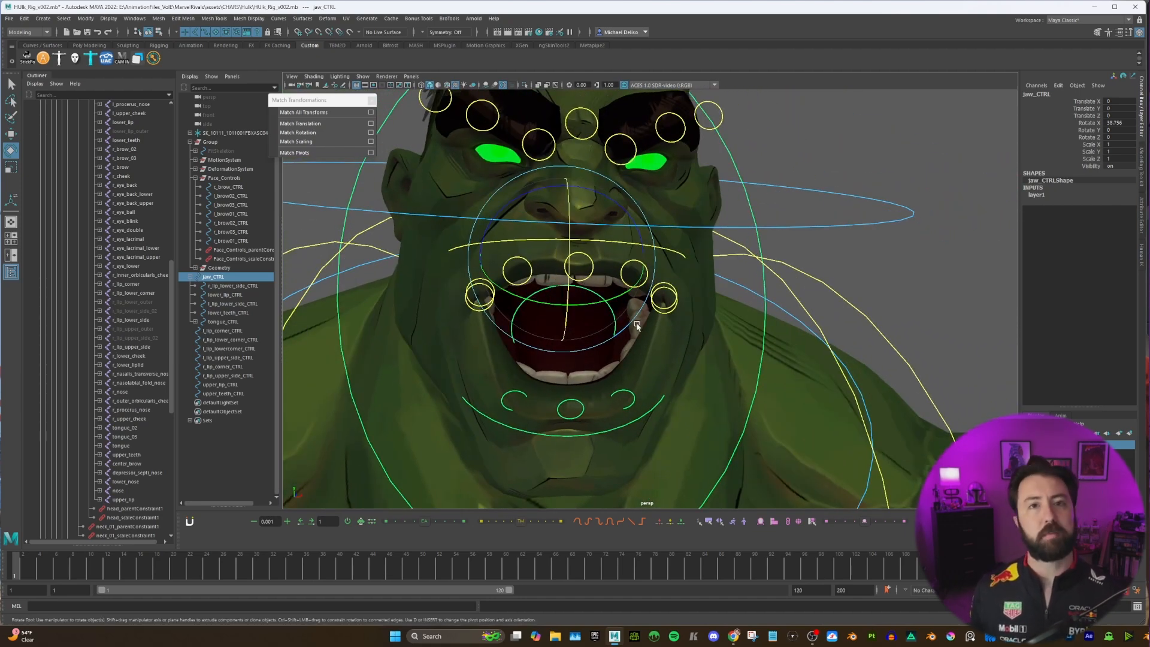
scroll(922, 227, "down", 3)
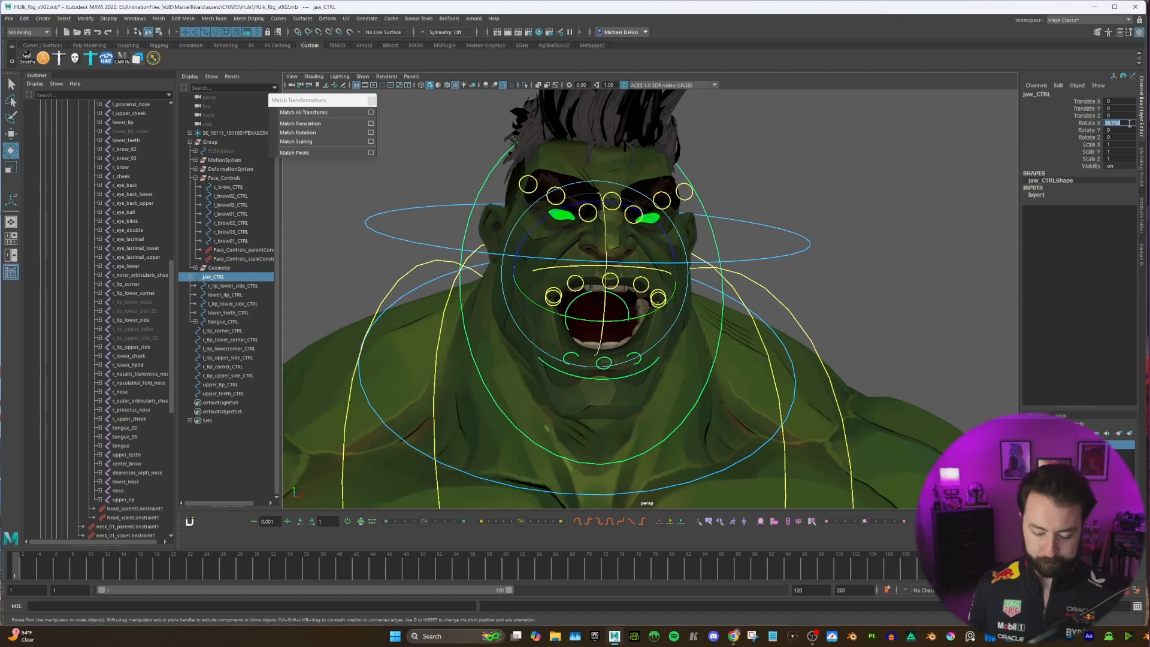
type("0")
key("Return")
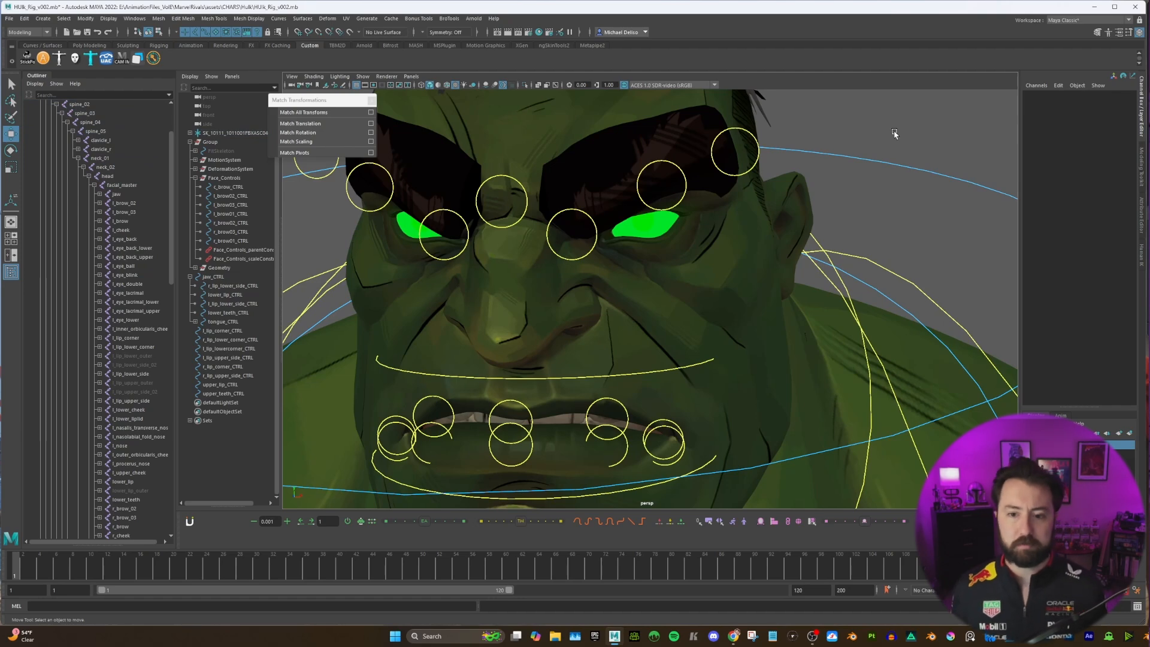
scroll(682, 192, "down", 3)
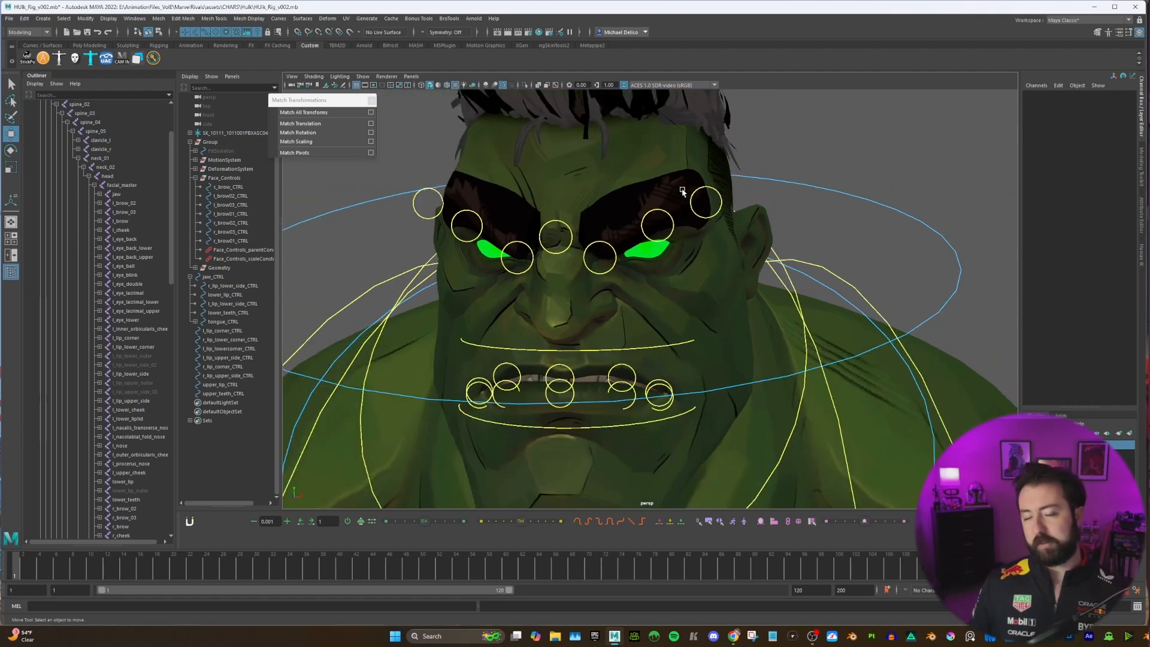
Step: Move the l_eye_blink joint down to test the eyelid closing, and undo that move
scroll(682, 190, "up", 2)
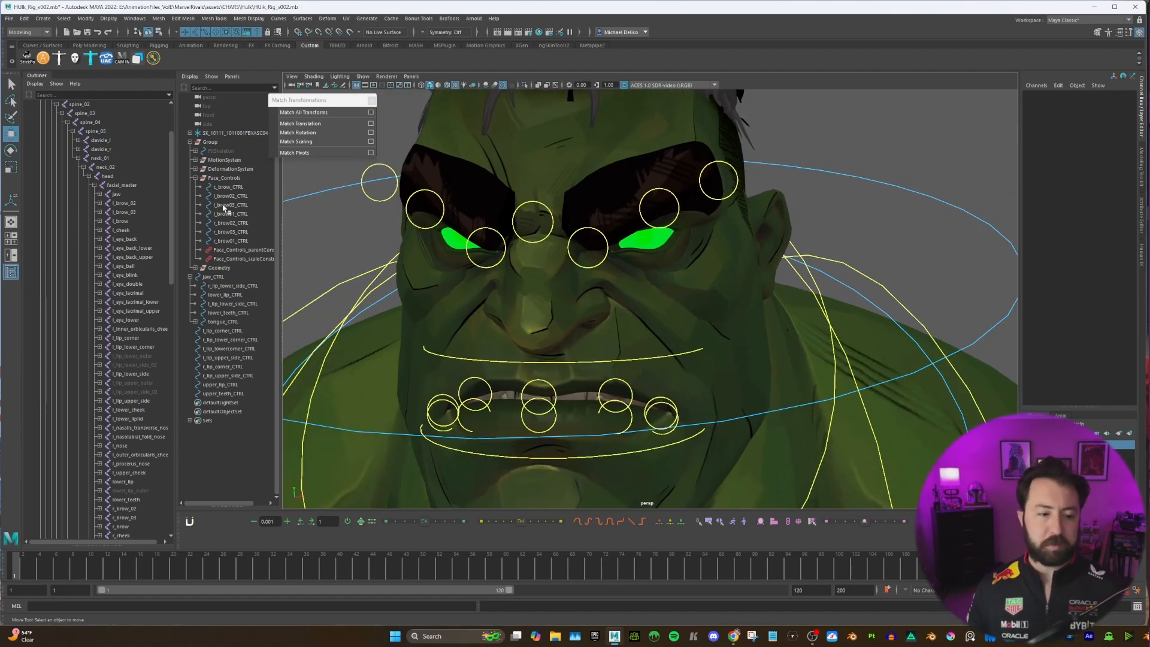
left_click(134, 275)
middle_click_drag(655, 234, 654, 245, "alt")
left_click_drag(643, 219, 641, 244)
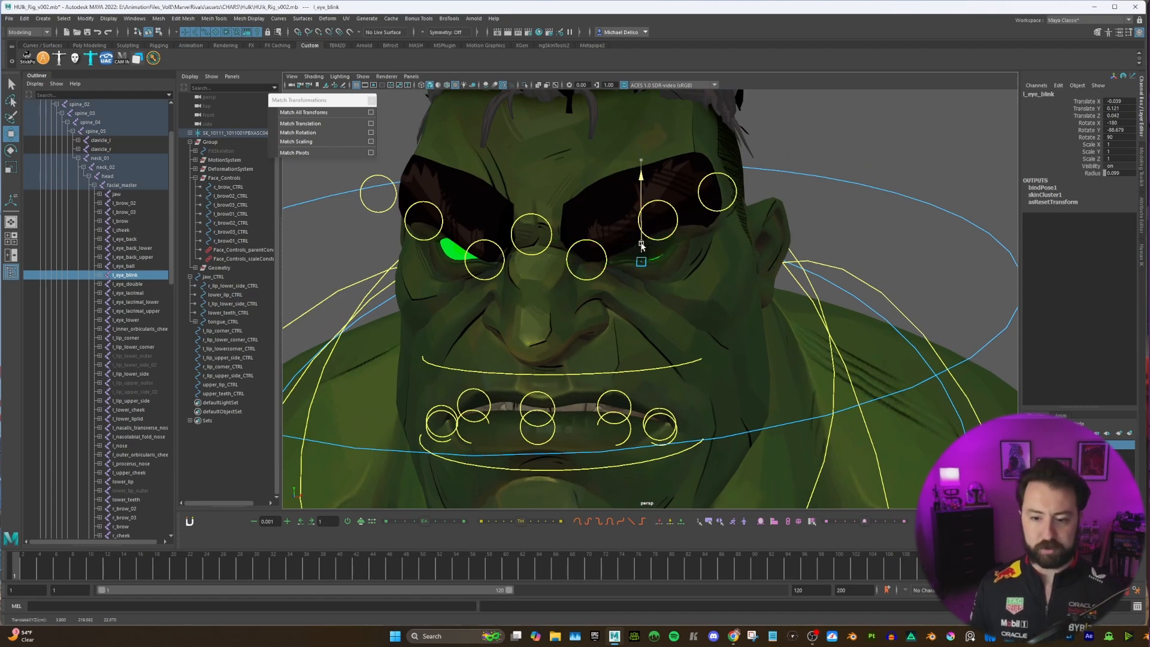
key("ctrl+z")
middle_click_drag(674, 243, 671, 272, "alt")
left_click_drag(671, 272, 692, 266, "alt")
scroll(691, 266, "up", 1)
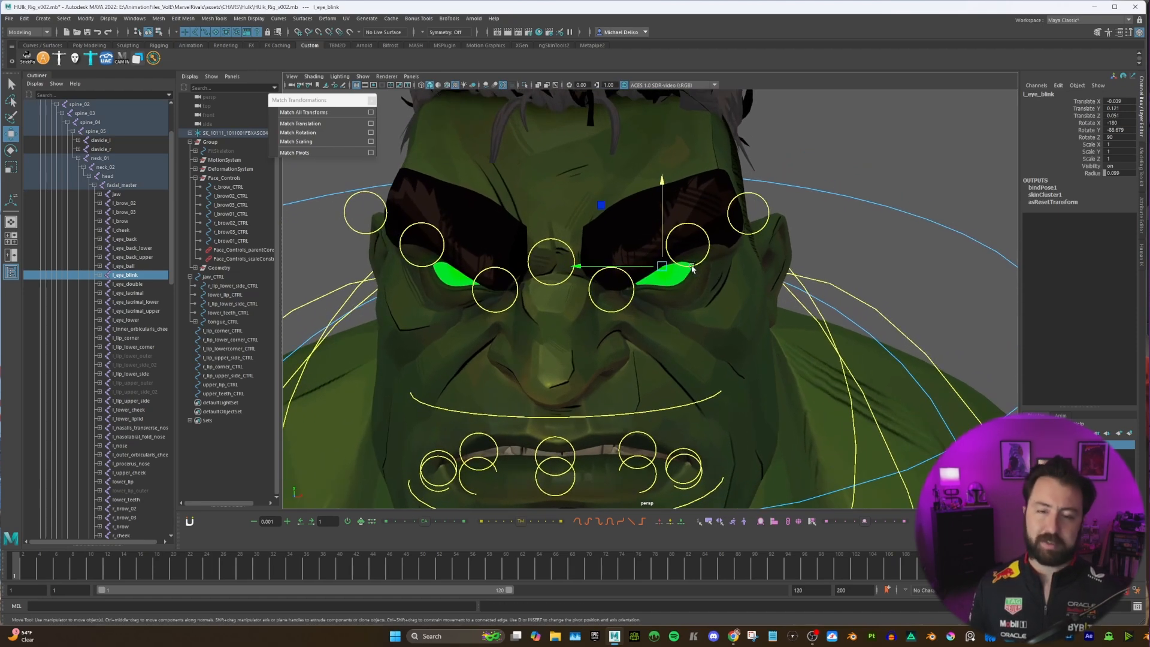
Step: Rotate the l_eye_ball joint to test how the eye responds, and clear the selection
left_click(124, 266)
scroll(662, 280, "up", 3)
scroll(666, 287, "up", 3)
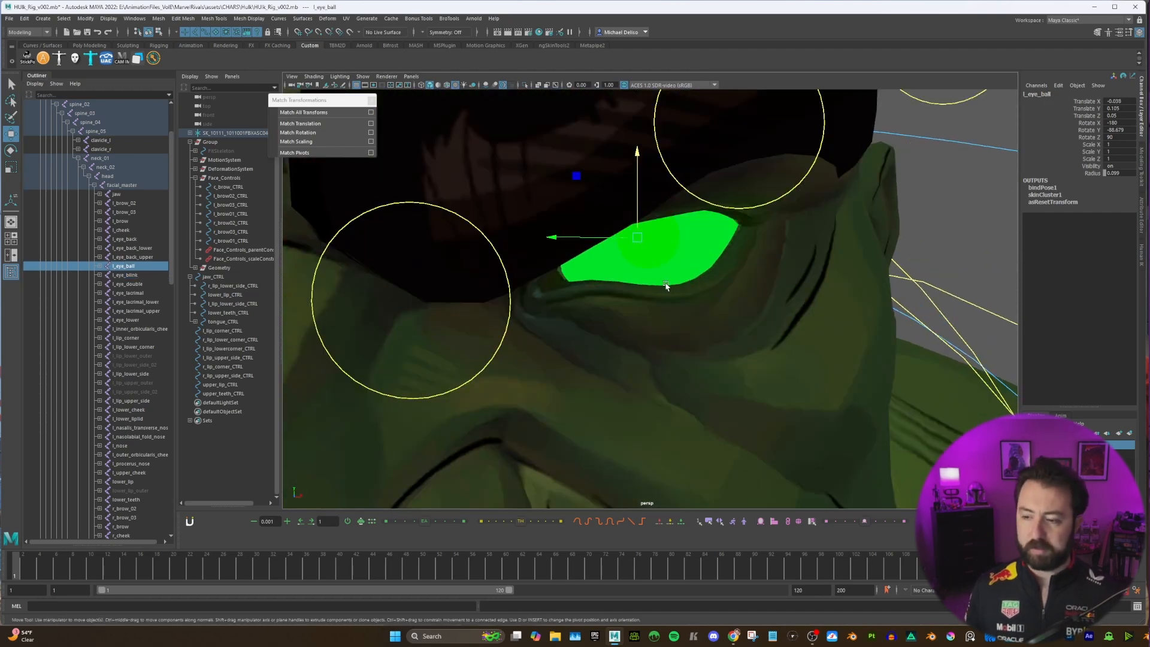
middle_click_drag(666, 284, 656, 294, "alt")
key("e")
left_click_drag(641, 258, 605, 282)
scroll(609, 277, "up", 4)
scroll(605, 282, "down", 6)
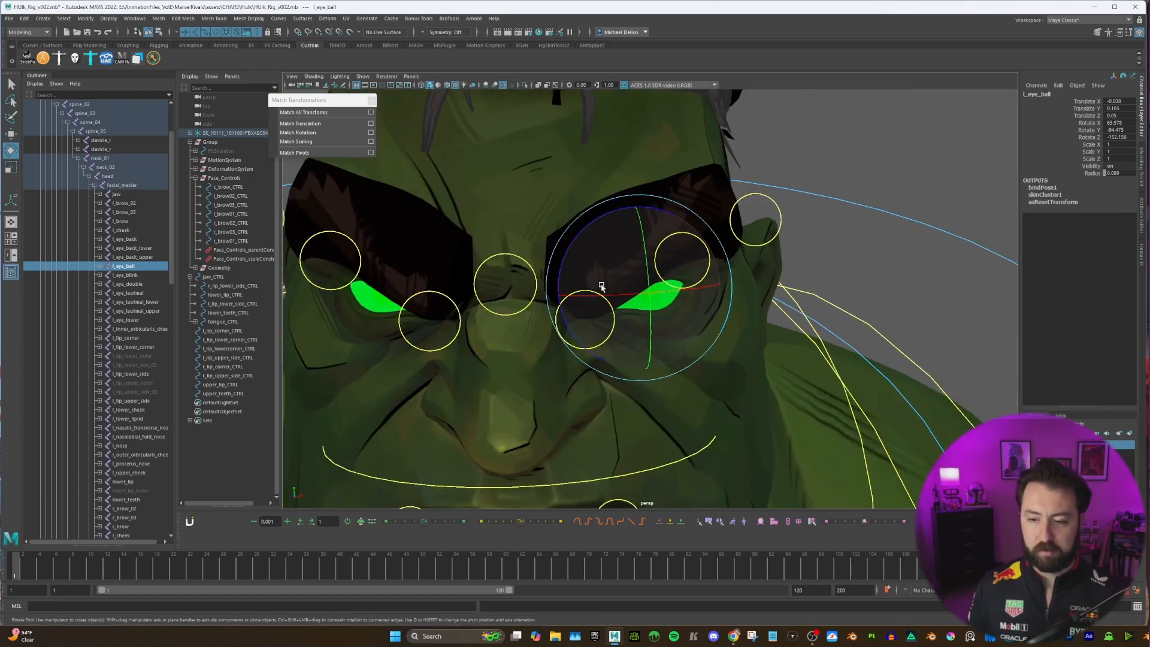
left_click(744, 265)
scroll(719, 266, "up", 3)
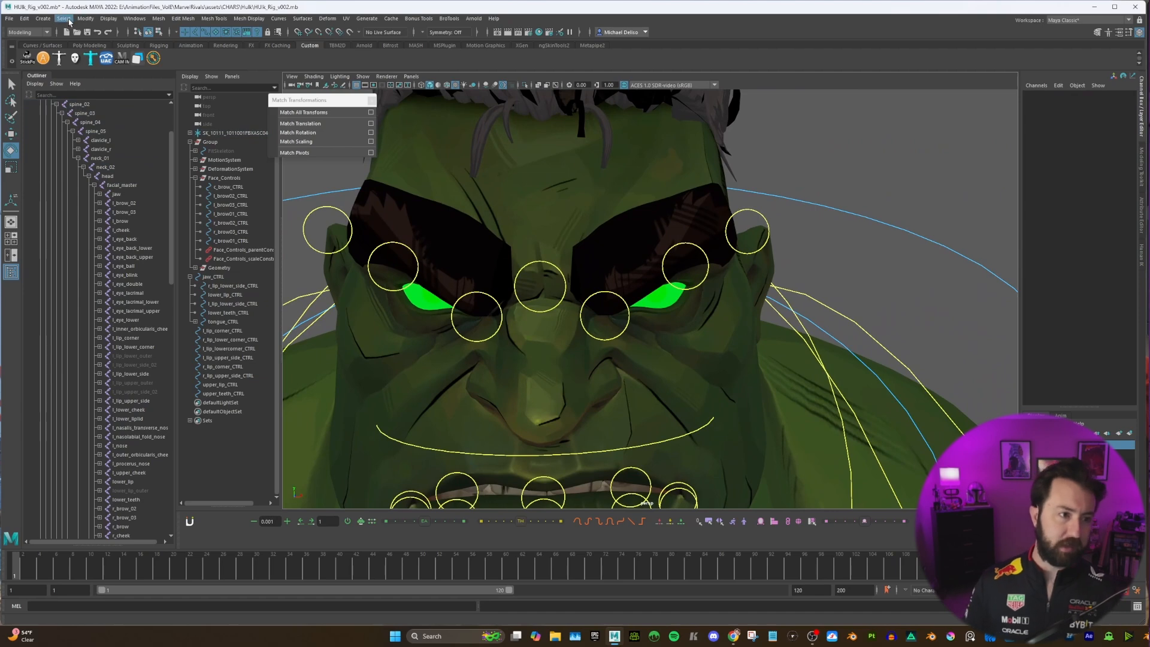
Step: Create a NURBS circle and duplicate it three times for the eye controls
left_click(43, 18)
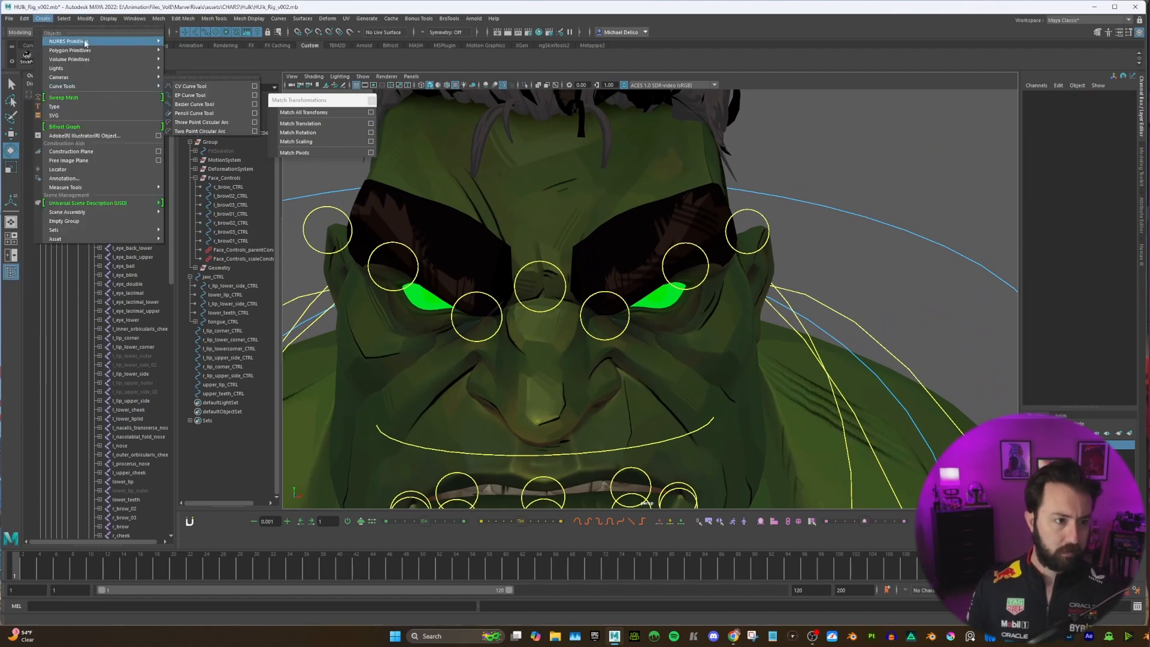
mouse_move(120, 42)
left_click(182, 94)
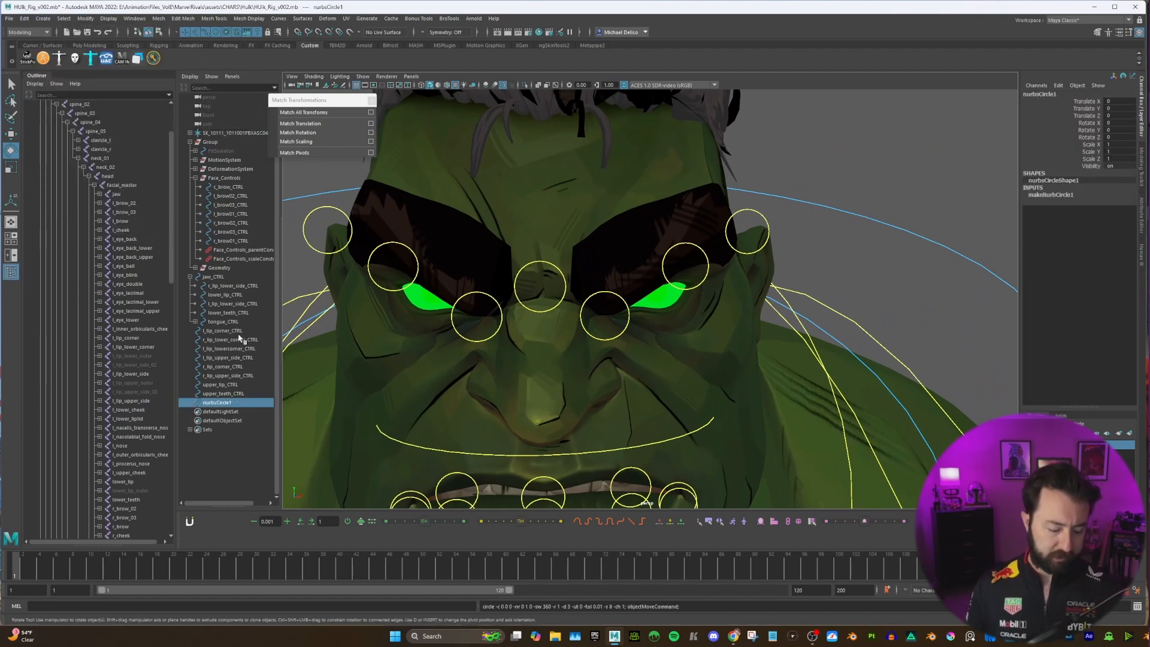
key("ctrl+d")
key("ctrl+d")
key("ctrl+d")
left_click_drag(228, 402, 226, 427)
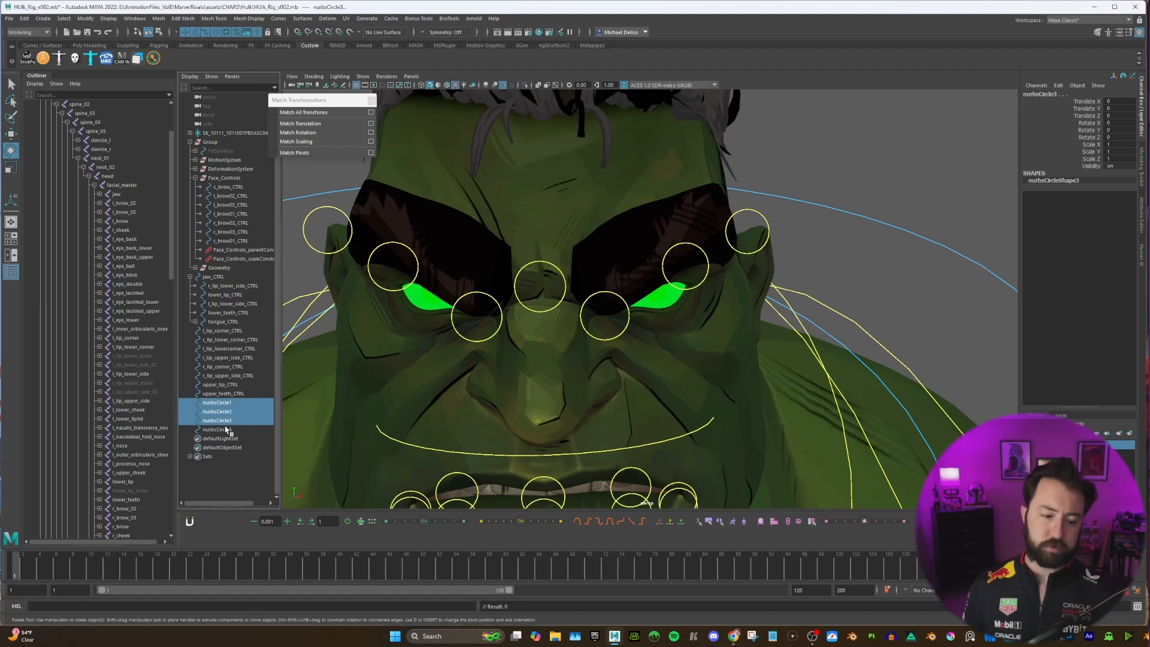
Step: Match the translation of nurbsCircle1 to the l_eye_ball joint and of nurbsCircle2 to the l_eye_blink joint
left_click(216, 402)
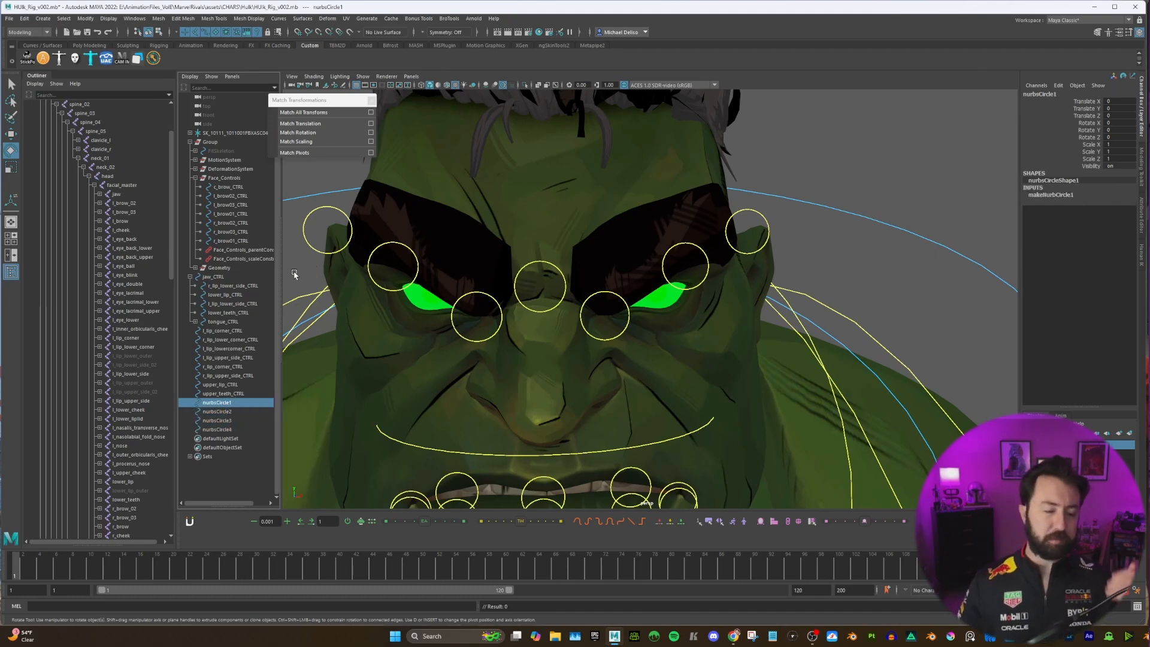
left_click(139, 264, "ctrl")
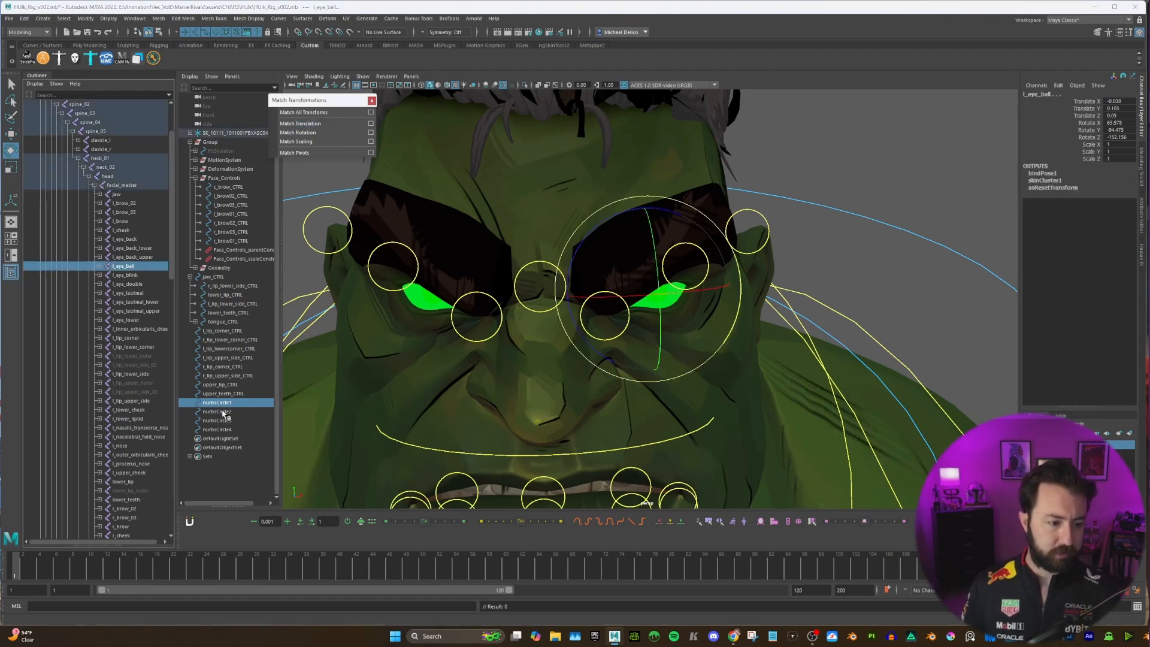
left_click(139, 266, "ctrl")
left_click(135, 275, "ctrl")
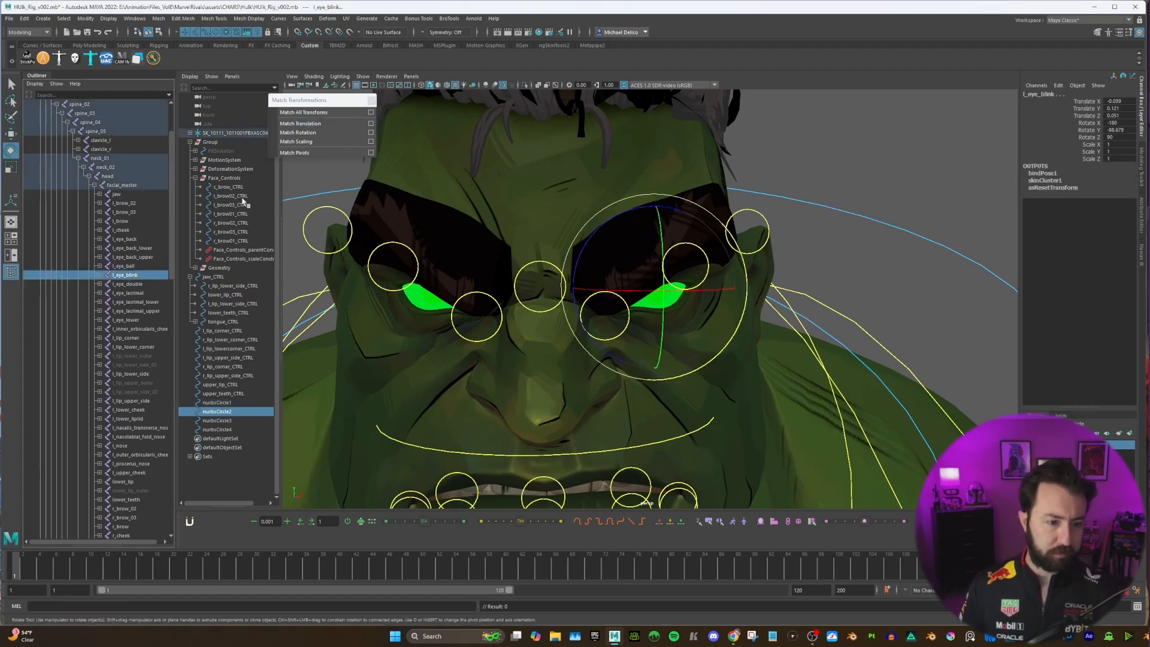
Step: Rename nurbsCircle1 as l_eye_ball_CTRL, using the eyeball joint's name
double_click(219, 402)
double_click(131, 267)
key("ctrl+c")
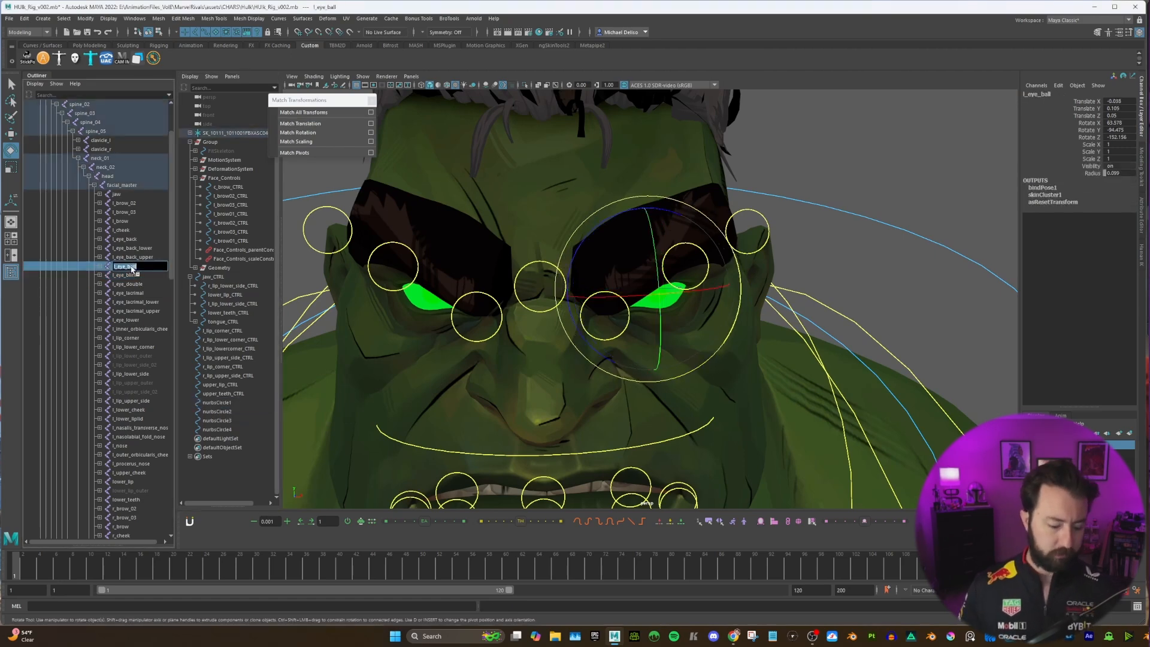
double_click(220, 403)
key("ctrl+v")
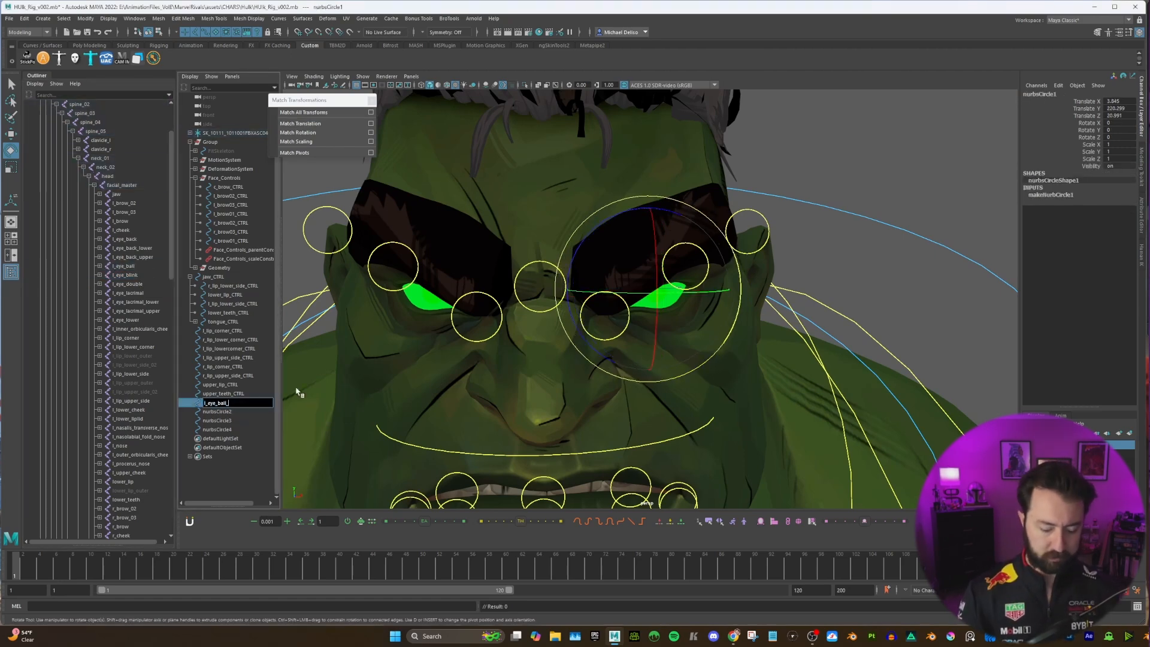
type("_CTRL")
key("Return")
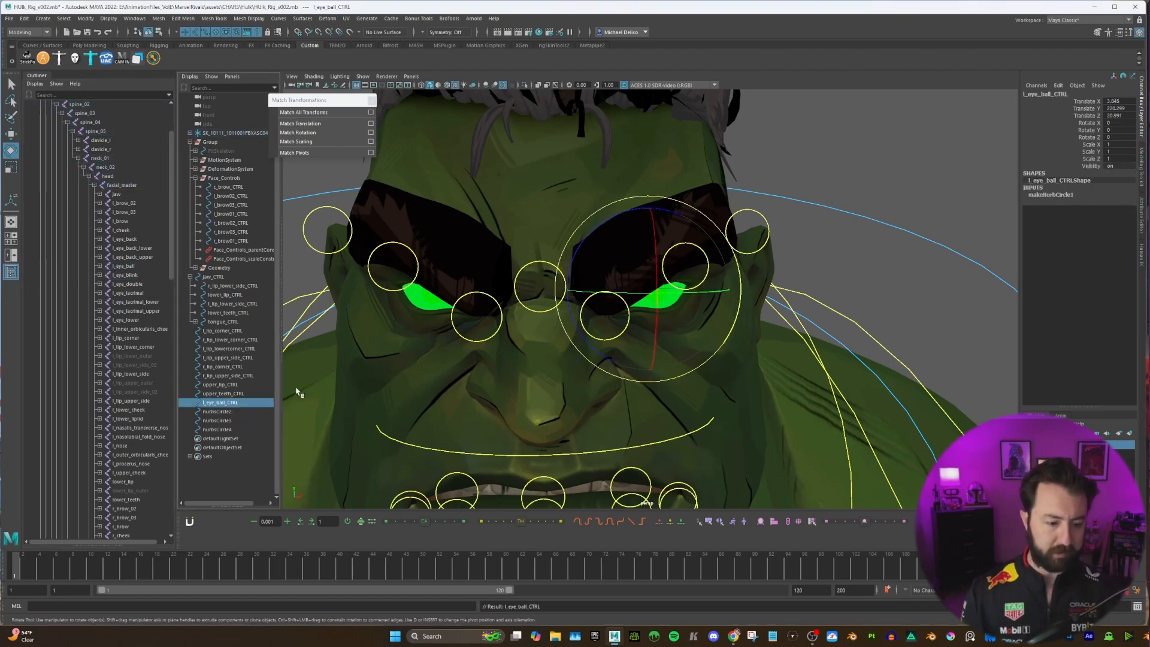
Step: Rename nurbsCircle2 as l_eye_blink_CTRL, using the blink joint's name
double_click(132, 275)
key("ctrl+c")
double_click(227, 411)
key("ctrl+v")
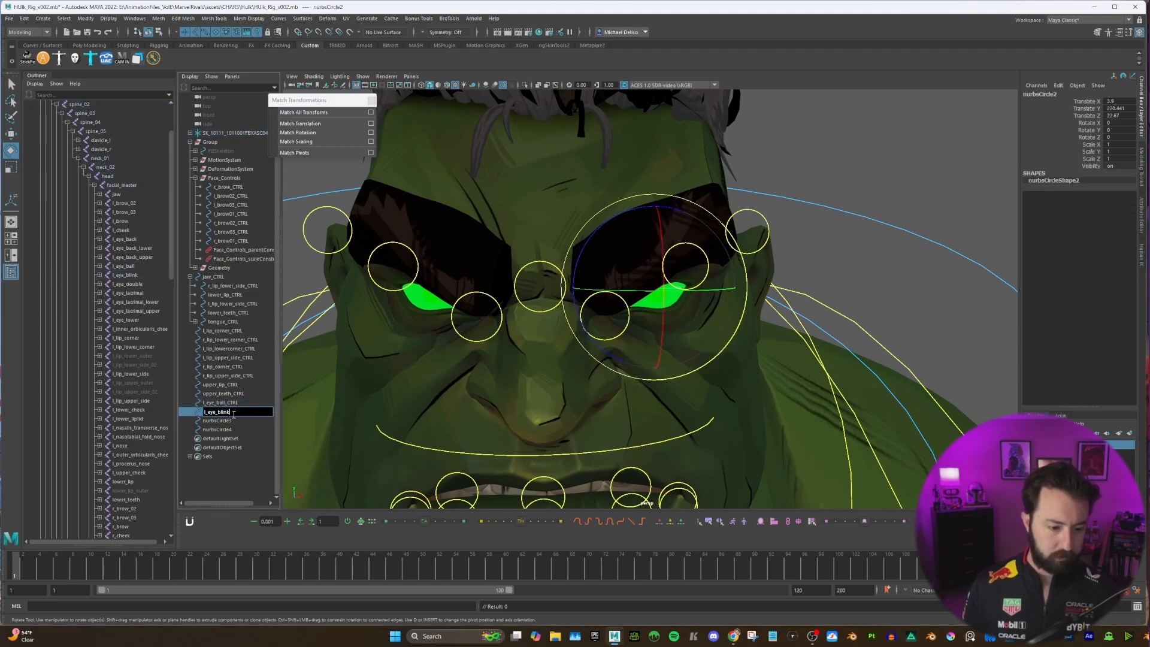
type("_CTRL")
key("Return")
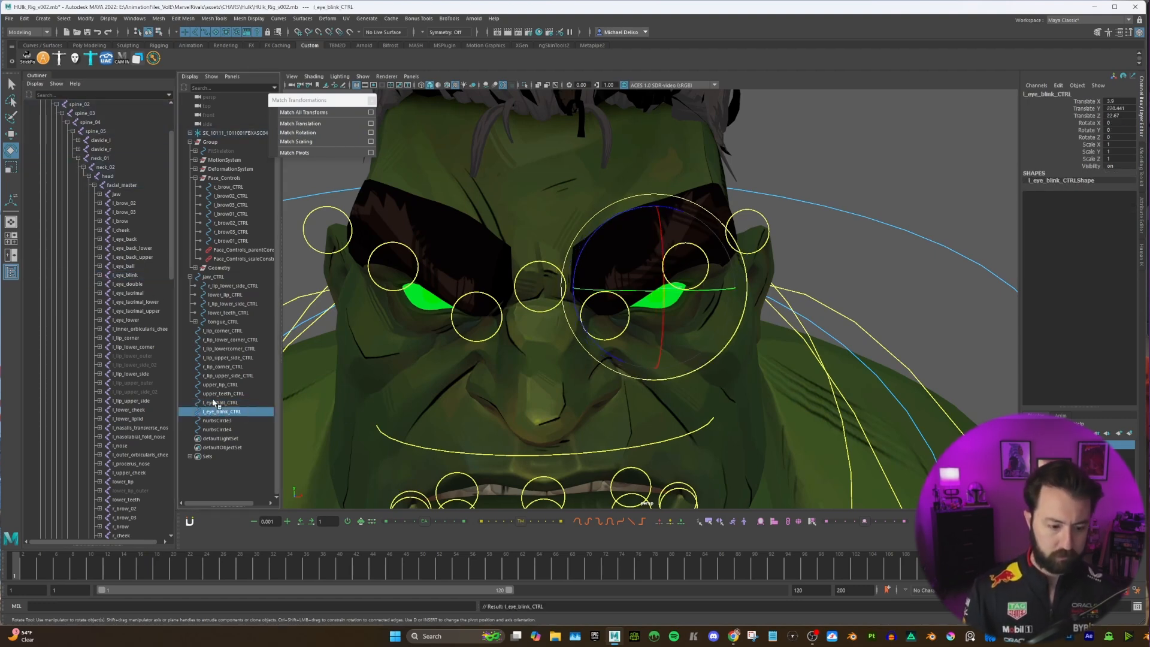
Step: Isolate l_eye_ball_CTRL and l_eye_blink_CTRL and set their Rotate X to 90
left_click(228, 403, "ctrl")
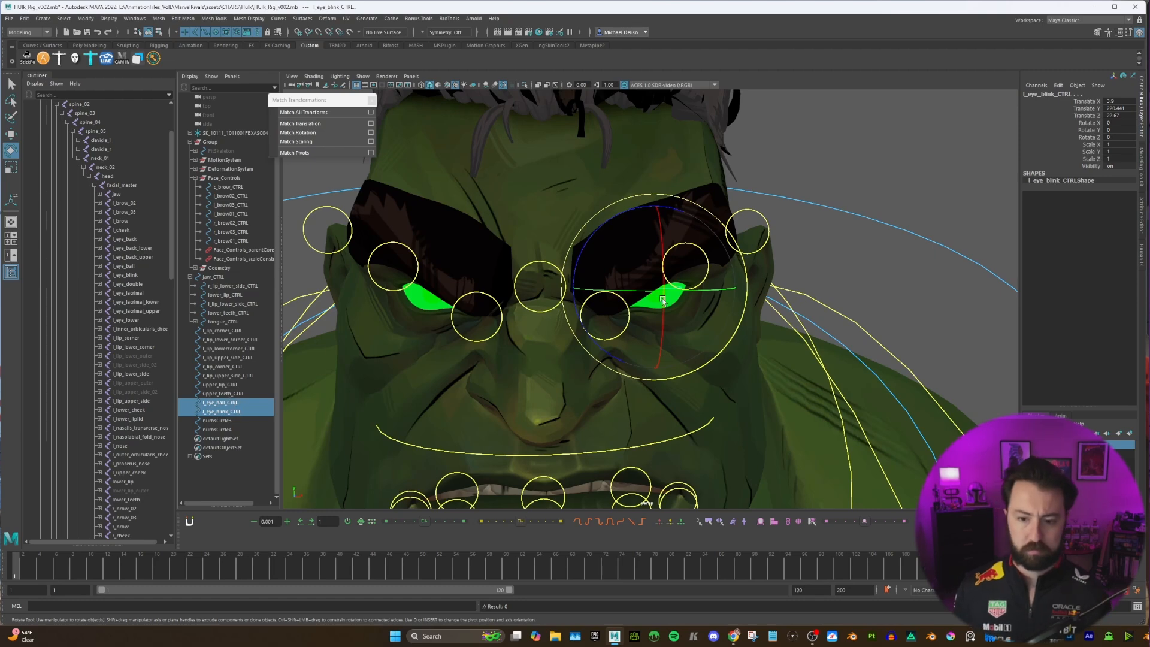
key("ctrl+1")
key("f")
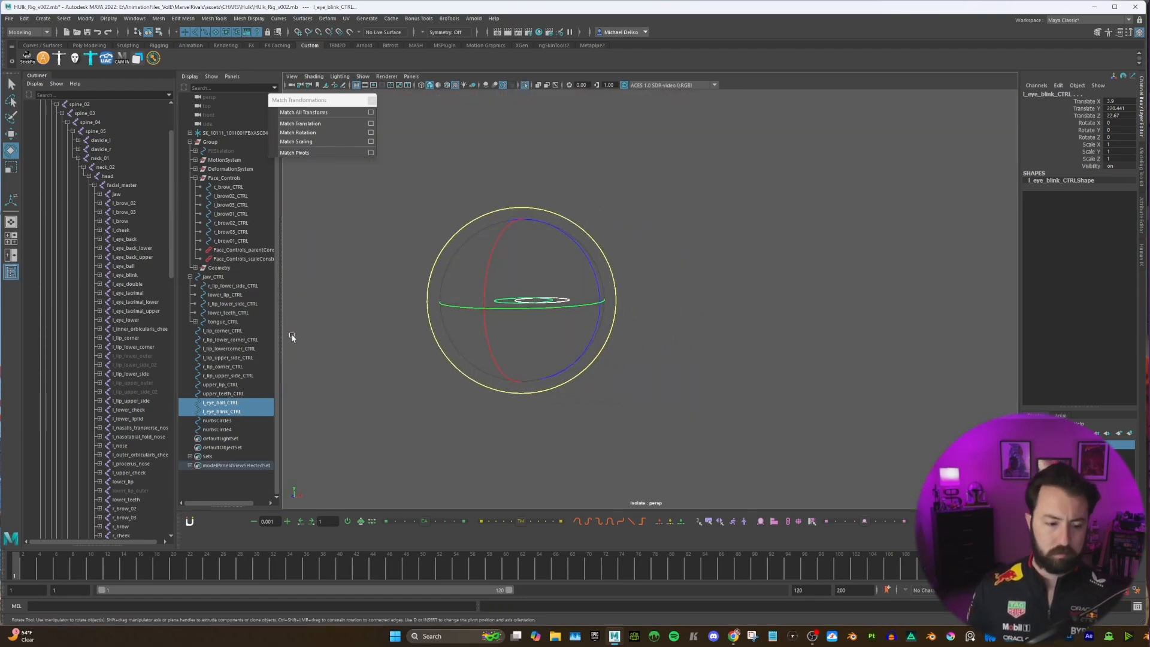
left_click_drag(553, 240, 543, 301)
left_click(1116, 124)
type("90")
key("Return")
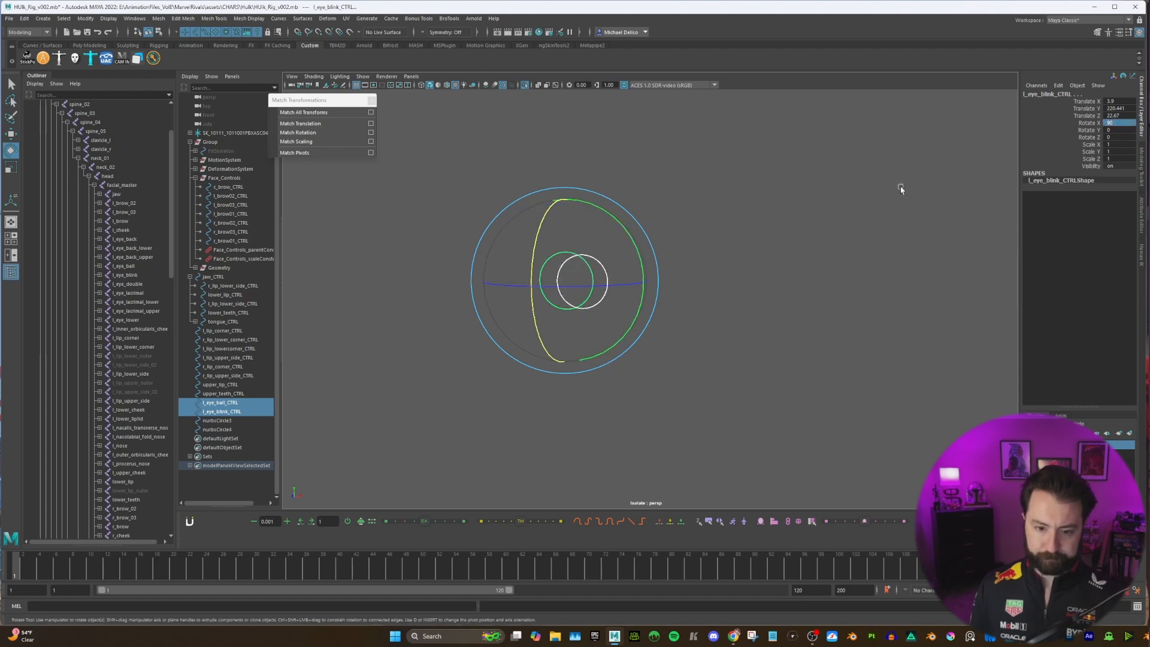
Step: Move all control vertices of l_eye_ball_CTRL forward so the circle sits in front of the face
left_click(219, 402)
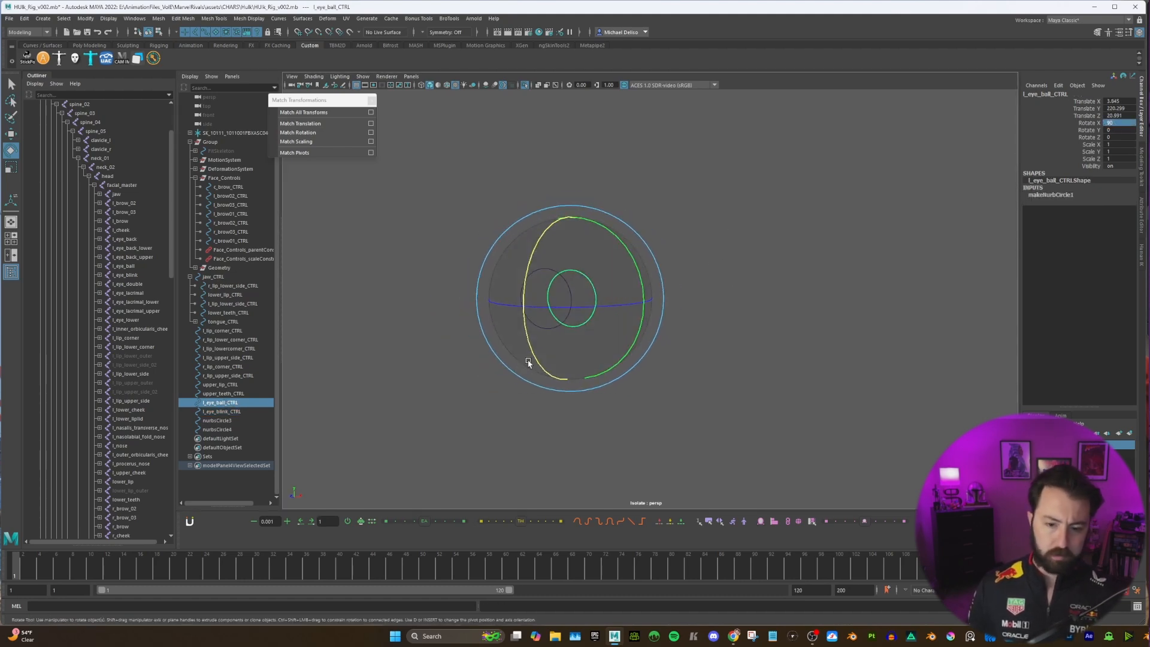
key("ctrl+1")
key("ctrl+1")
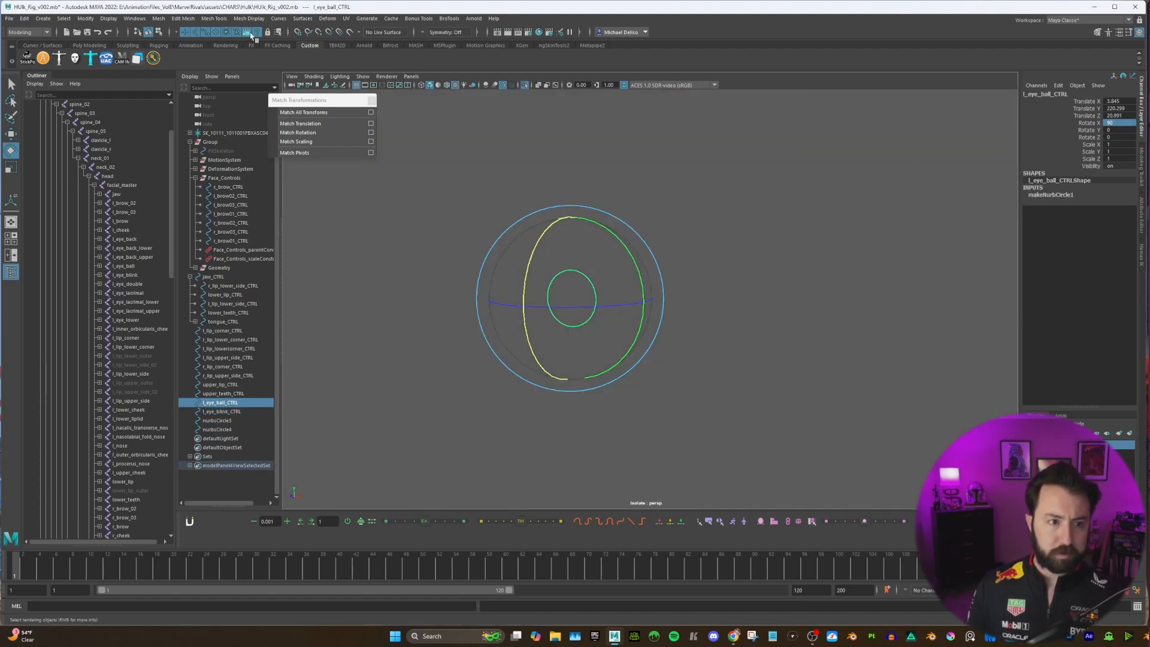
left_click(159, 32)
left_click_drag(481, 212, 523, 312)
key("ctrl+1")
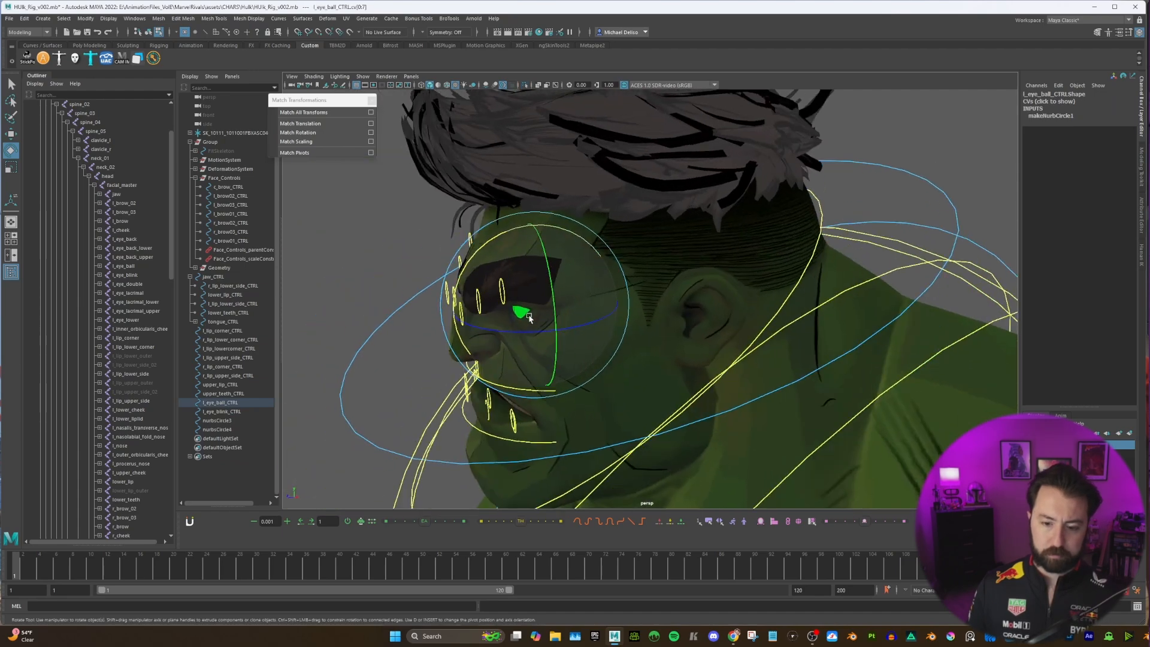
middle_click_drag(523, 313, 588, 298, "alt")
key("w")
left_click_drag(582, 295, 572, 321)
left_click(222, 403)
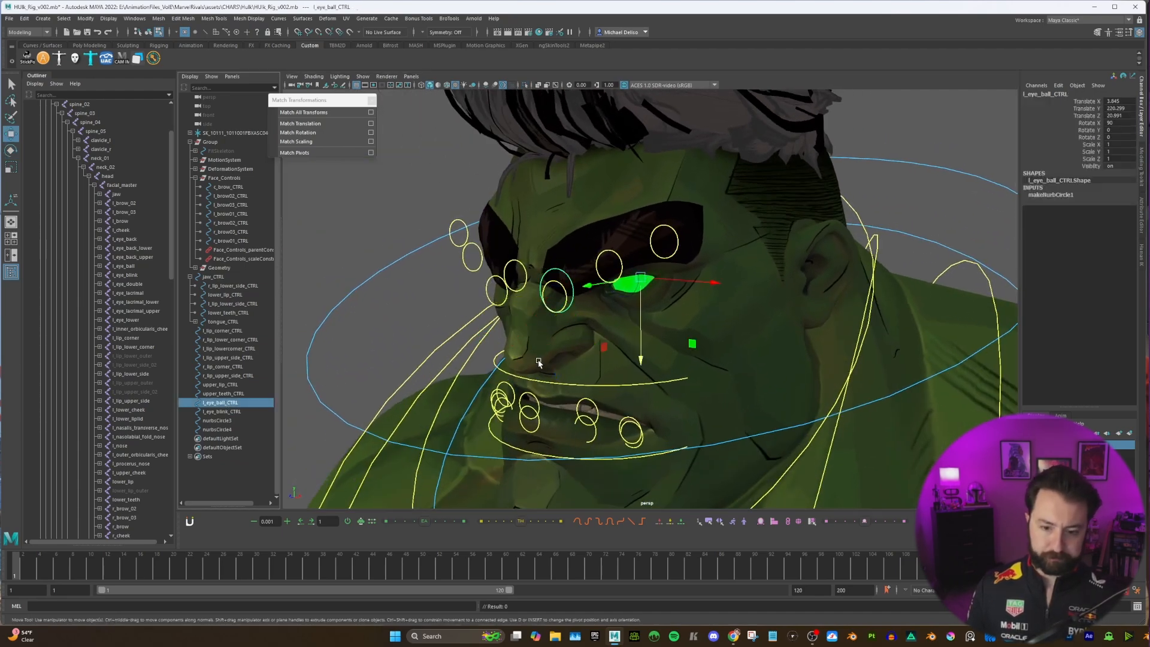
key("f")
Step: Scale the control vertices of l_eye_blink_CTRL into a narrow vertical ellipse
left_click(242, 412)
key("ctrl+1")
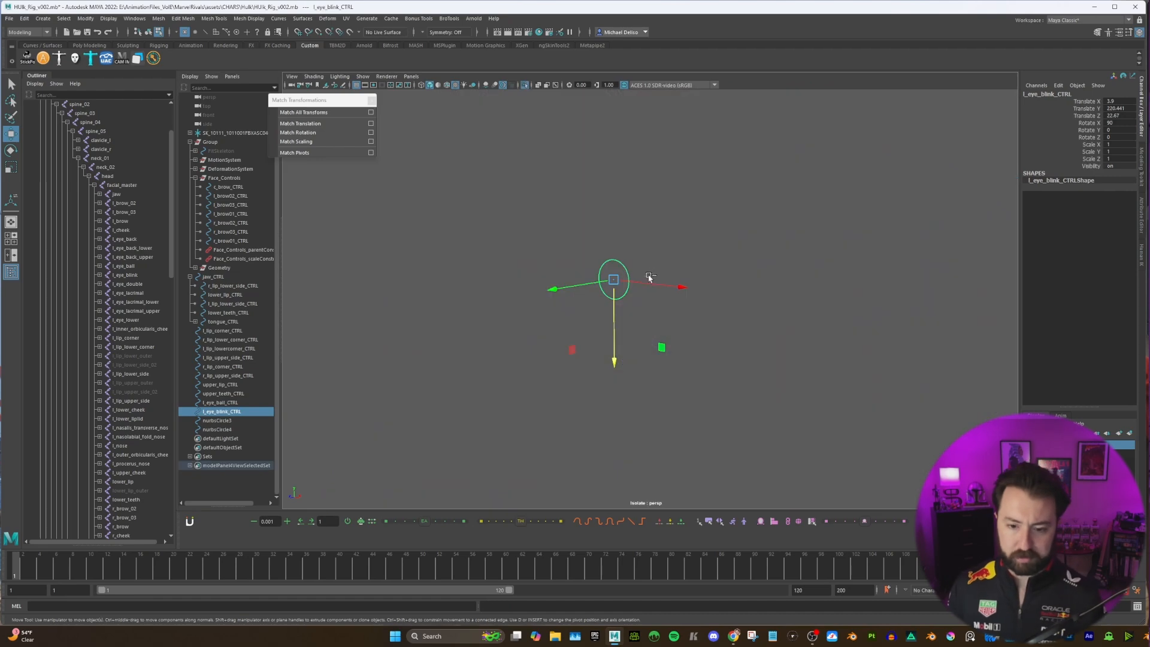
right_click_drag(623, 271, 590, 264)
key("ctrl+1")
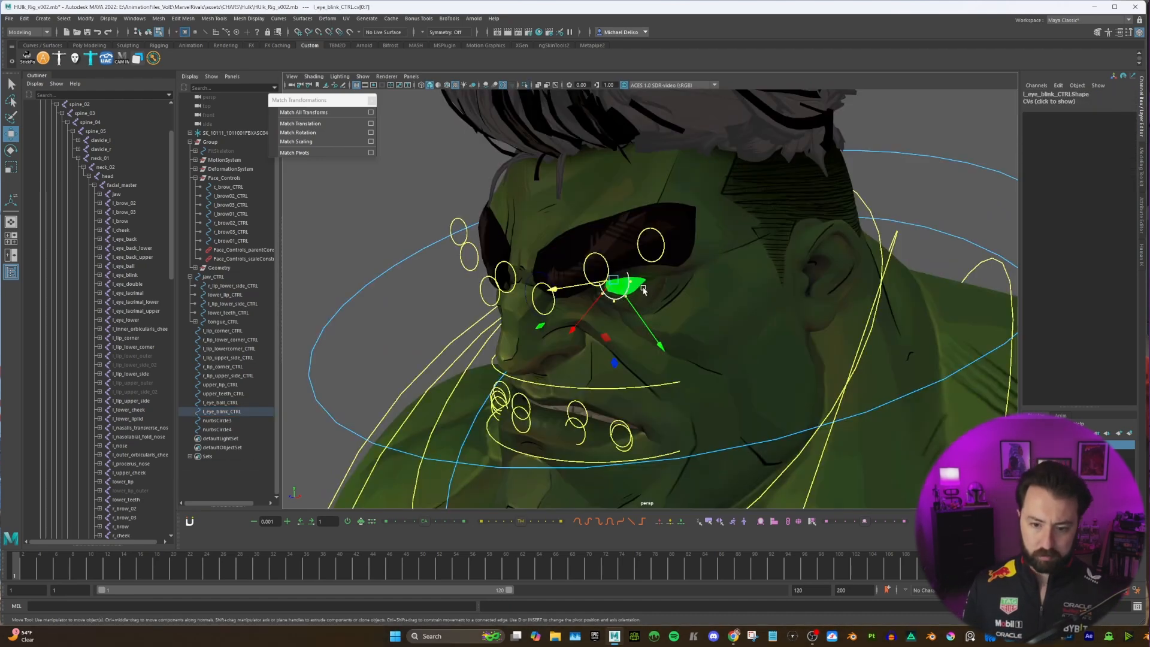
left_click_drag(645, 294, 623, 284, "alt")
key("r")
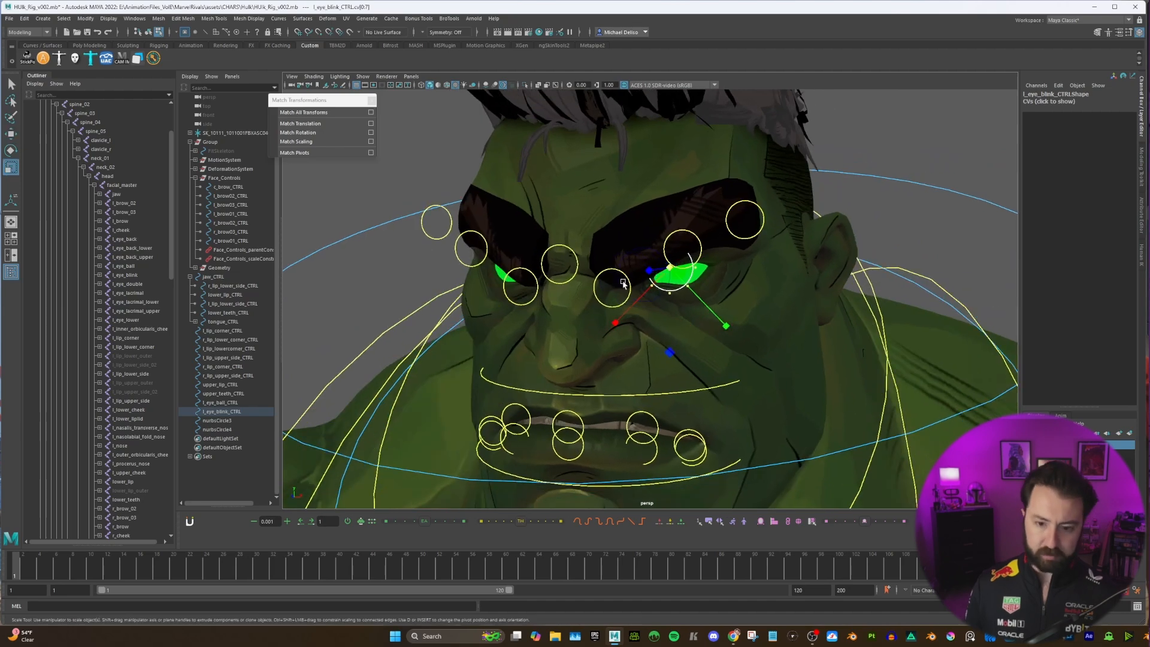
left_click_drag(752, 325, 657, 303, "alt")
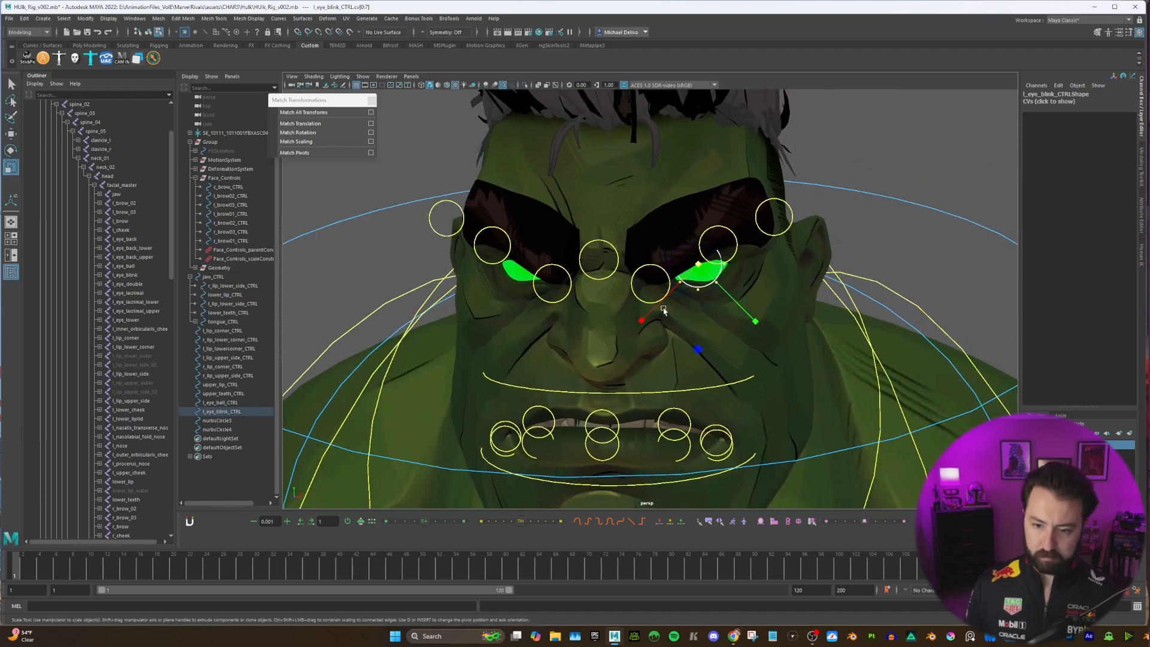
left_click(698, 309)
middle_click_drag(762, 290, 709, 289)
Step: Move the l_eye_blink_CTRL control vertices to sit in front of the eye, and return to object selection
left_click_drag(712, 291, 637, 339, "alt")
key("w")
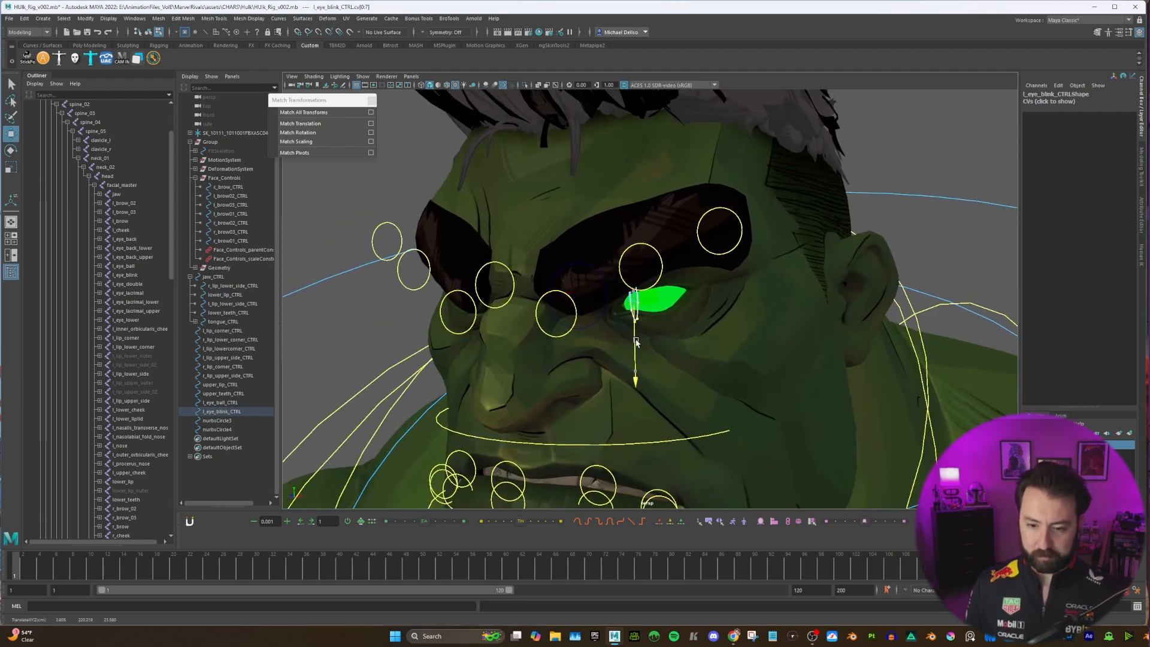
right_click_drag(637, 318, 680, 282)
scroll(680, 282, "down", 3)
left_click(850, 190)
left_click_drag(674, 263, 744, 262, "alt")
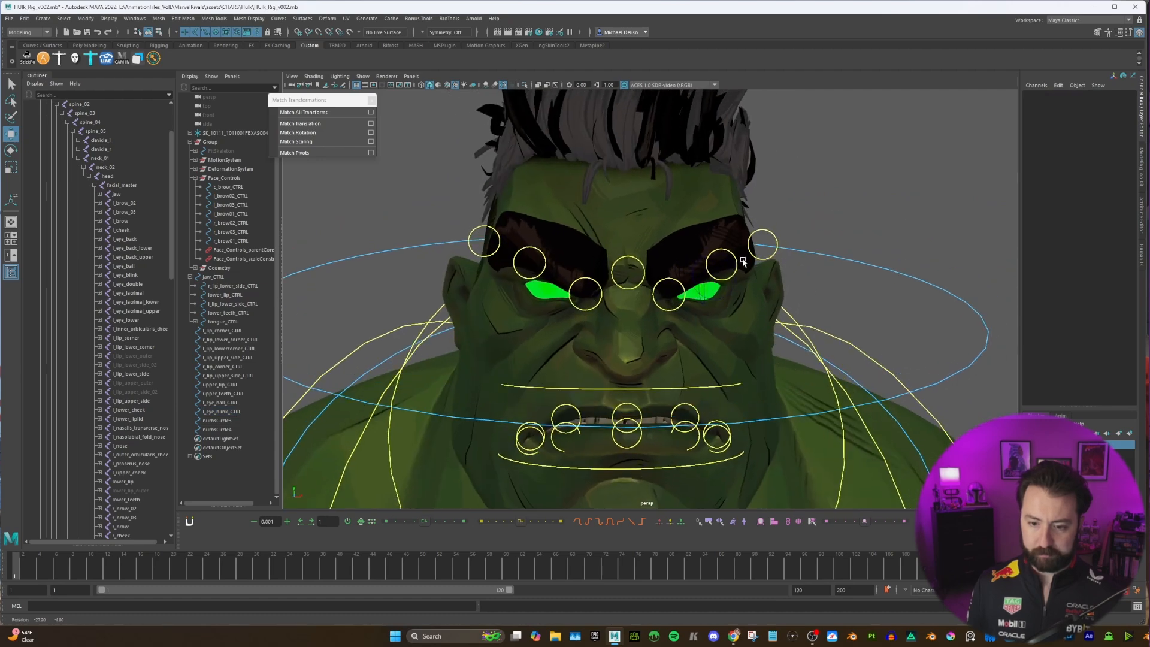
Step: Duplicate l_eye_blink_CTRL and l_eye_ball_CTRL together for the other eye
scroll(732, 293, "up", 3)
left_click(714, 297)
middle_click_drag(728, 304, 666, 320, "alt")
scroll(666, 321, "up", 1)
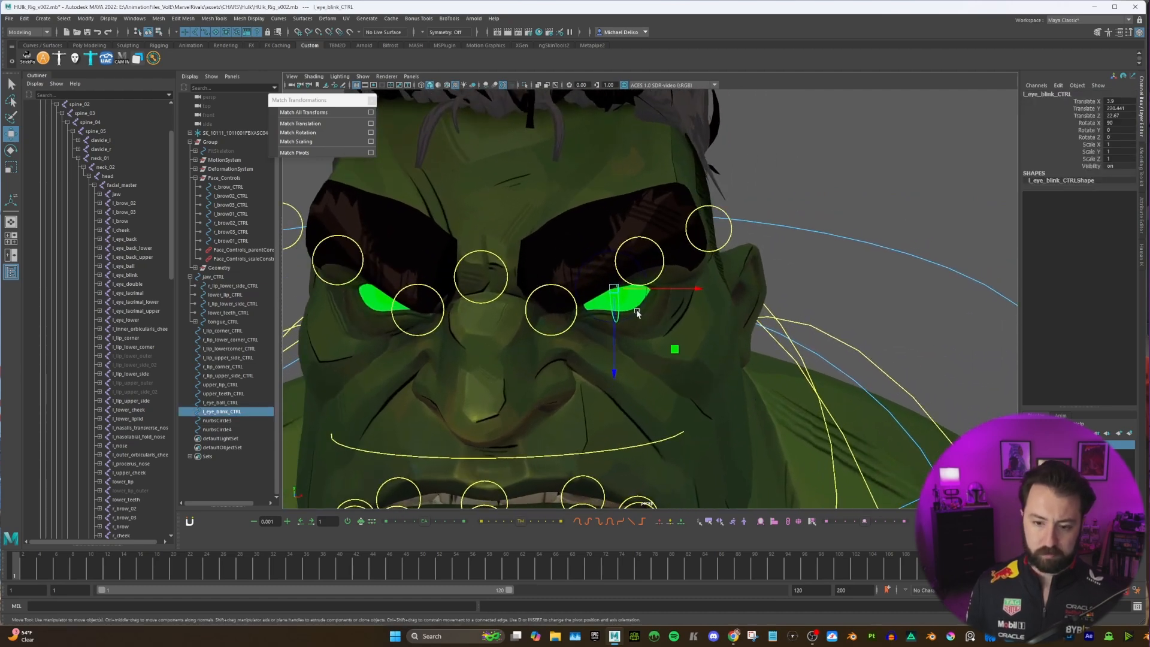
left_click(637, 312, "shift")
key("ctrl+d")
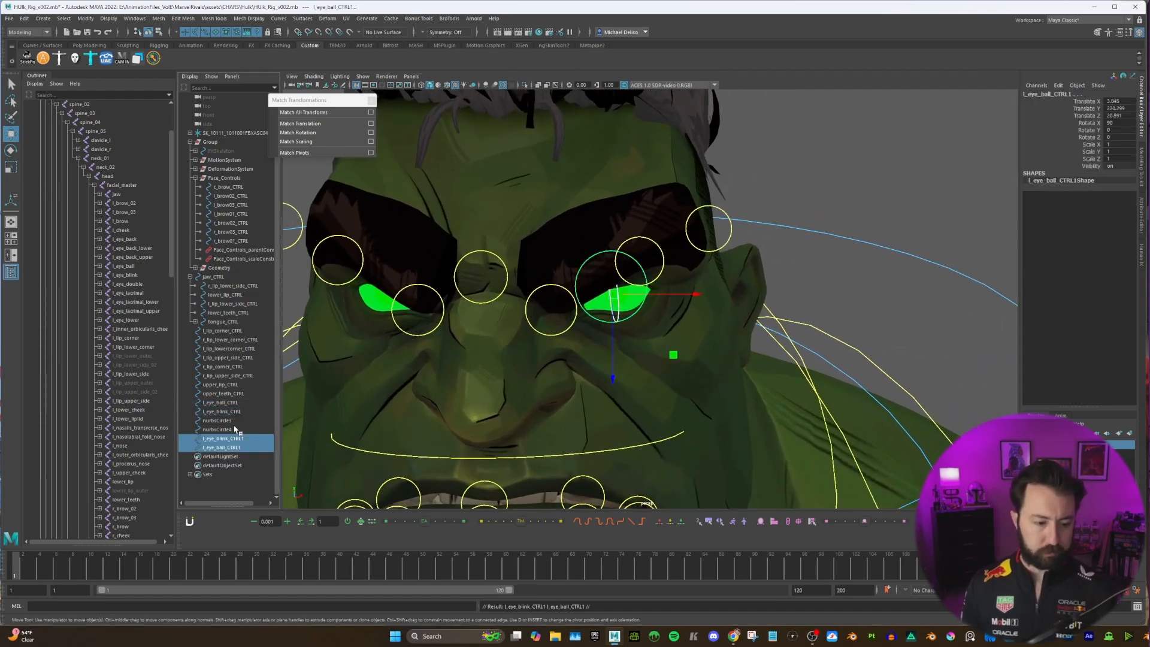
Step: Delete the unused circles nurbsCircle3 and nurbsCircle4
left_click(225, 421)
left_click(224, 427, "shift")
key("Delete")
Step: Rename the two duplicated eye controls r_eye_blink_CTRL and r_eye_ball_CTRL
double_click(230, 421)
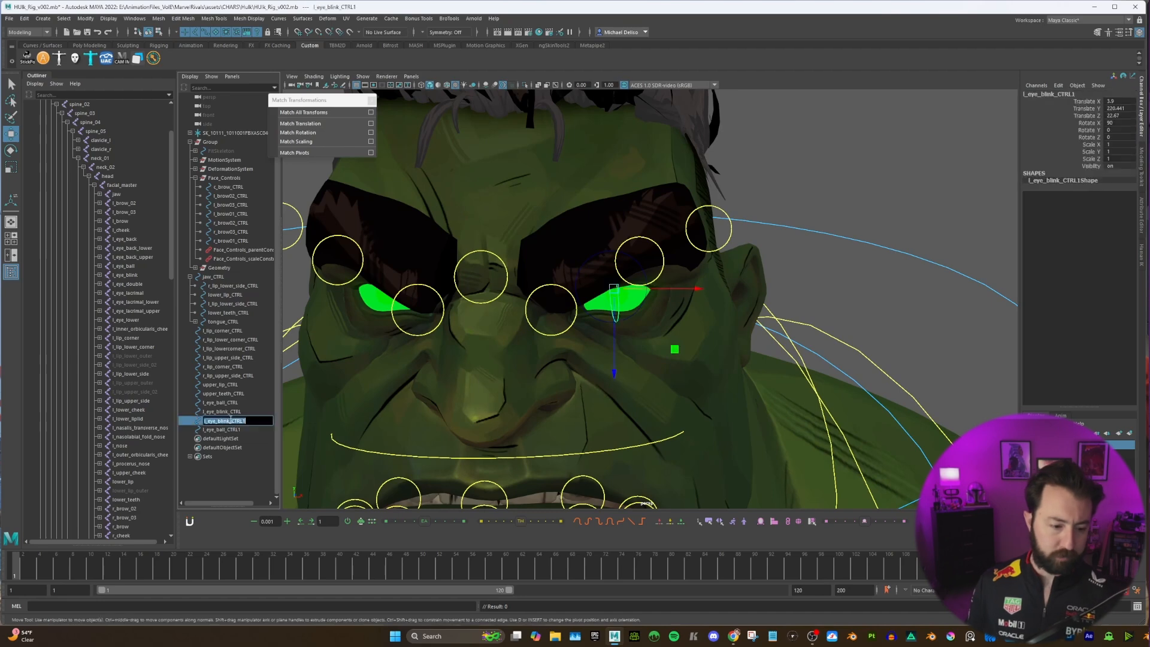
key("Home")
key("Delete")
type("r")
key("Return")
double_click(216, 429)
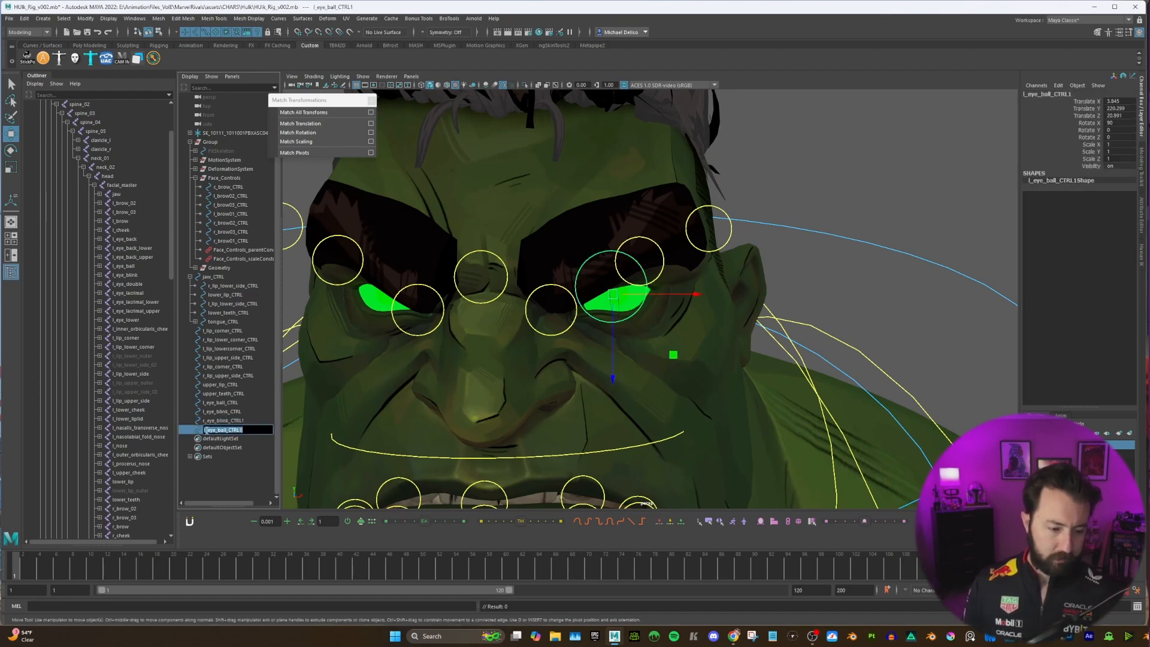
key("Home")
key("Delete")
type("r")
double_click(250, 420)
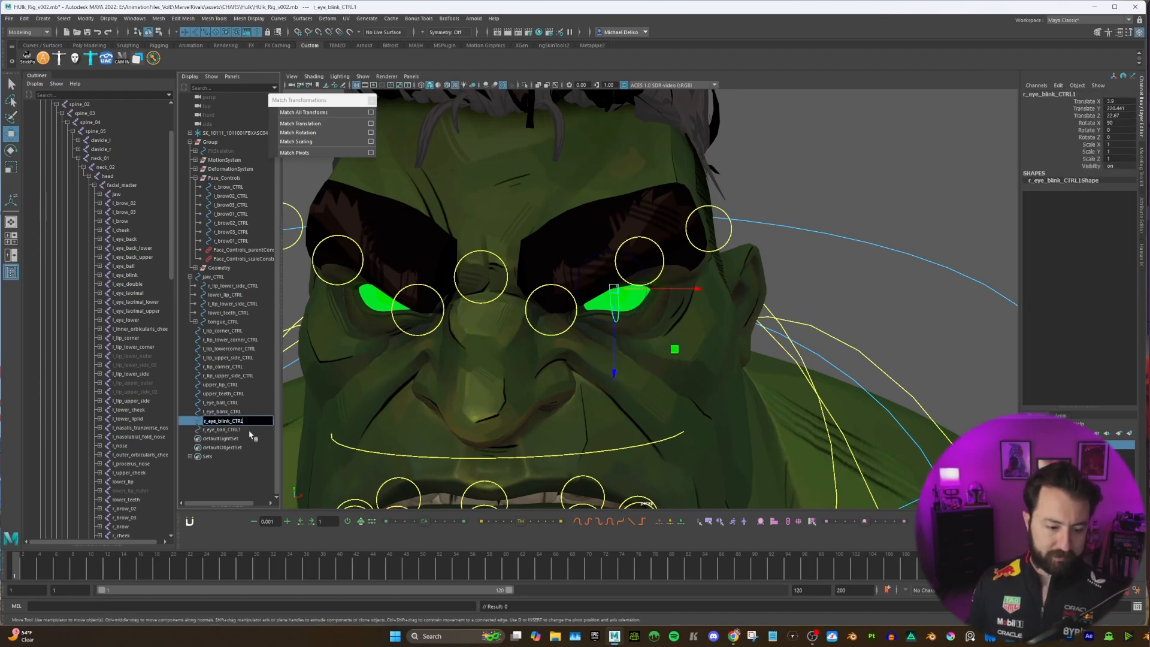
key("Return")
Step: Match the translation of r_eye_blink_CTRL and r_eye_ball_CTRL to the r_eye_blink and r_eye_ball joints
middle_click_drag(695, 259, 704, 274, "alt")
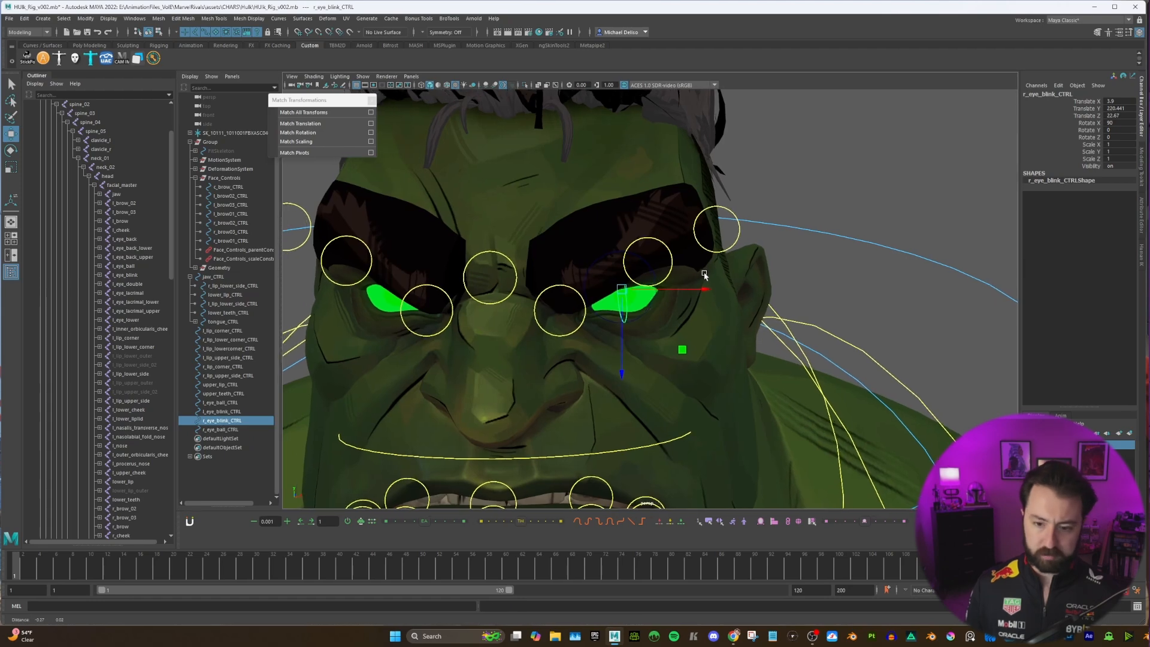
left_click_drag(704, 274, 699, 273, "alt")
scroll(109, 404, "down", 13)
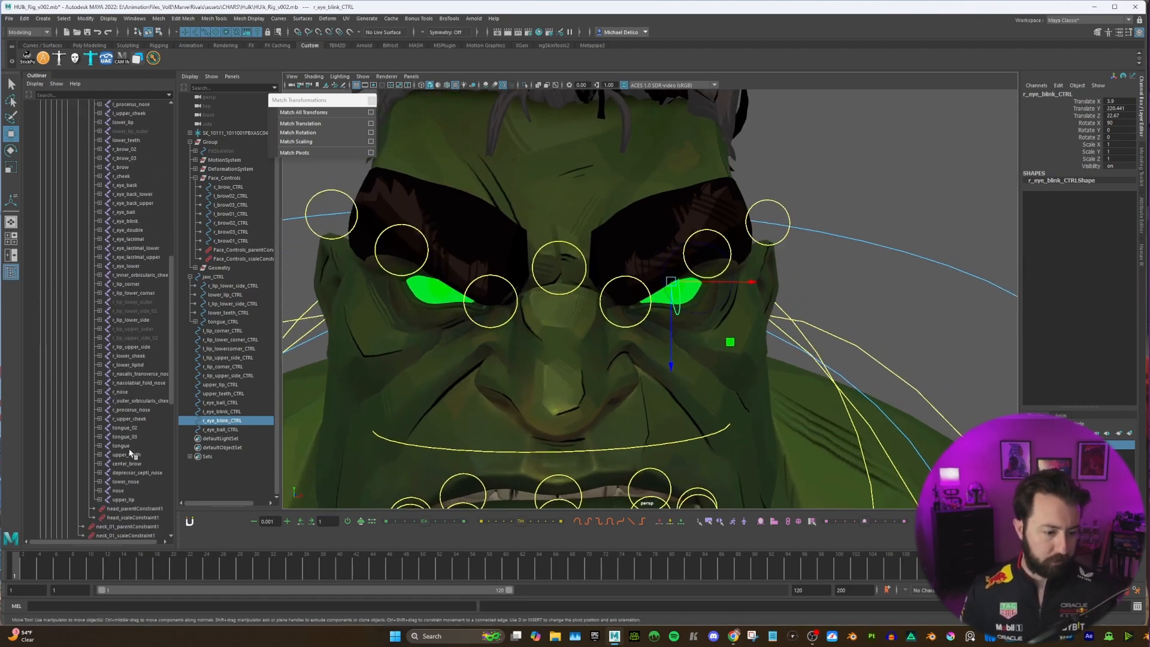
left_click(128, 222)
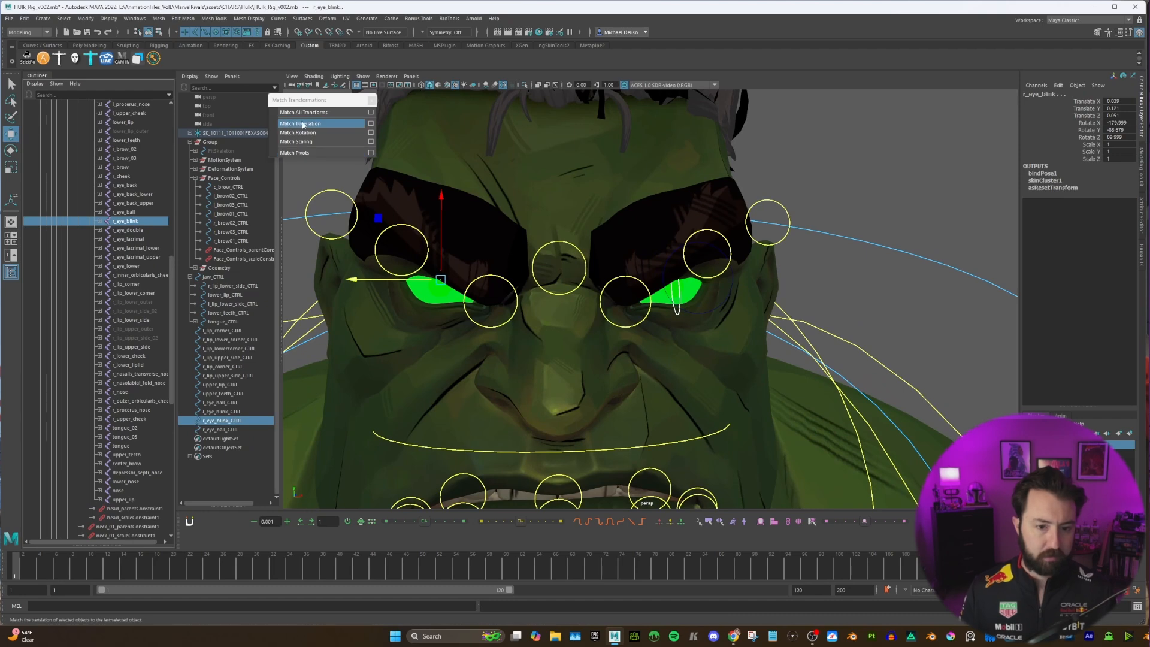
left_click(239, 430)
left_click(127, 212, "ctrl")
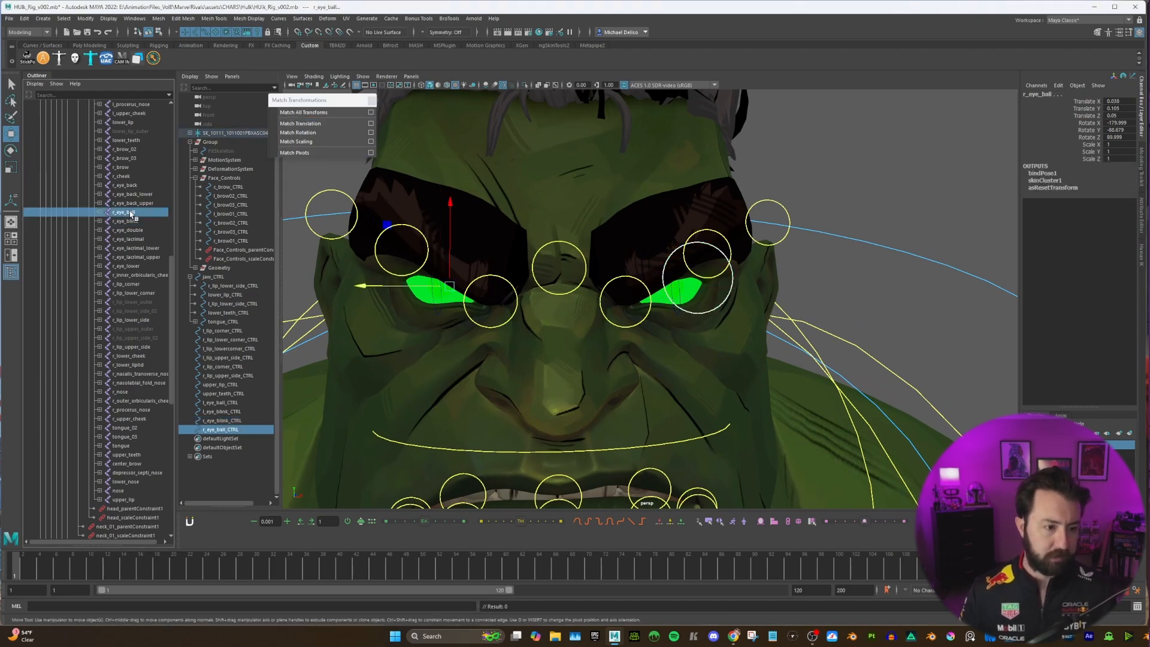
left_click(300, 124)
Step: Parent constrain the r_eye_ball joint to r_eye_ball_CTRL with maintain offset on and all translate and rotate axes
middle_click_drag(678, 324, 655, 354, "alt")
left_click_drag(656, 354, 623, 350, "alt")
right_click_drag(623, 351, 748, 299, "alt")
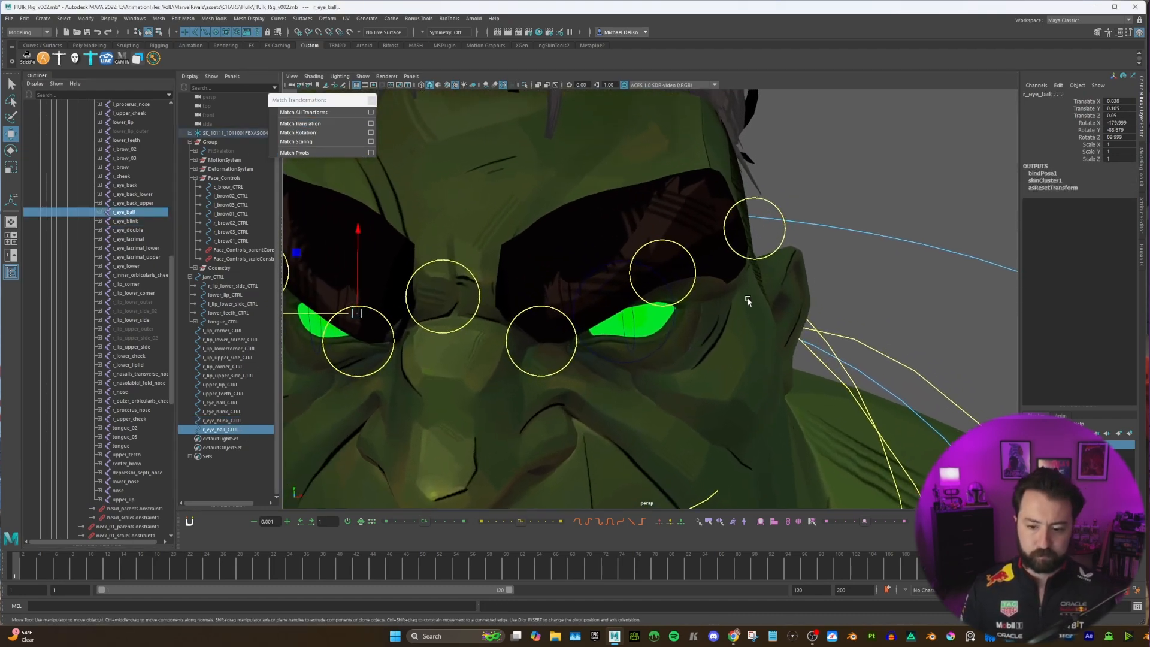
left_click(854, 194)
left_click(235, 429)
scroll(133, 370, "up", 4)
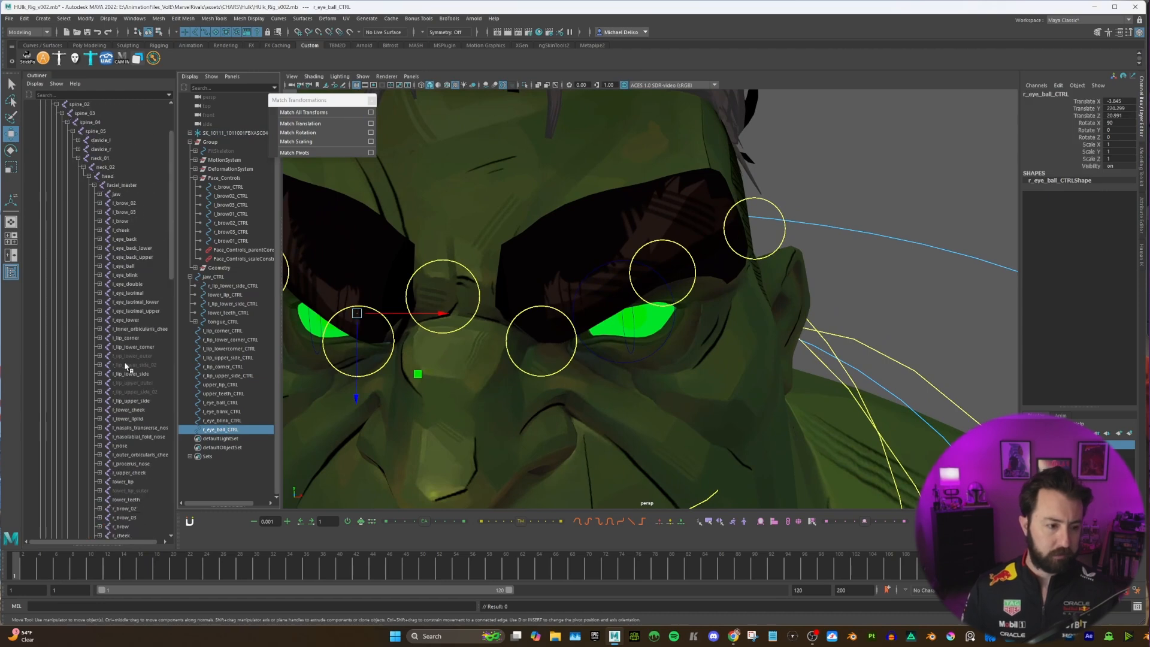
left_click(127, 284, "ctrl")
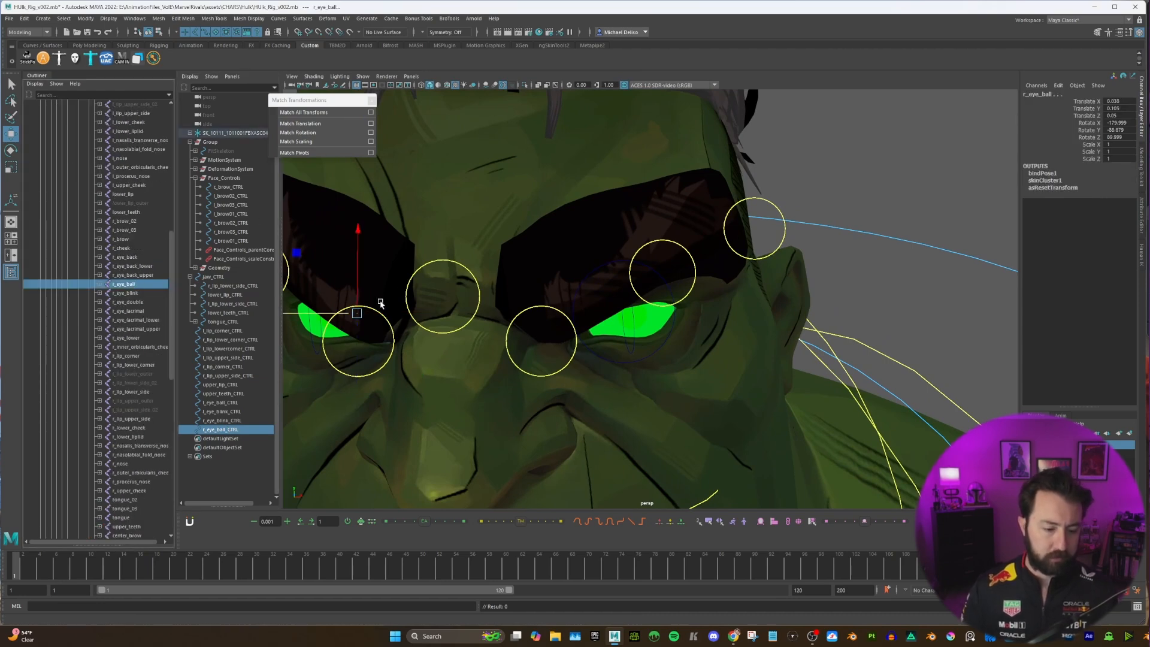
key("space")
left_click_drag(444, 308, 507, 330)
left_click(519, 331)
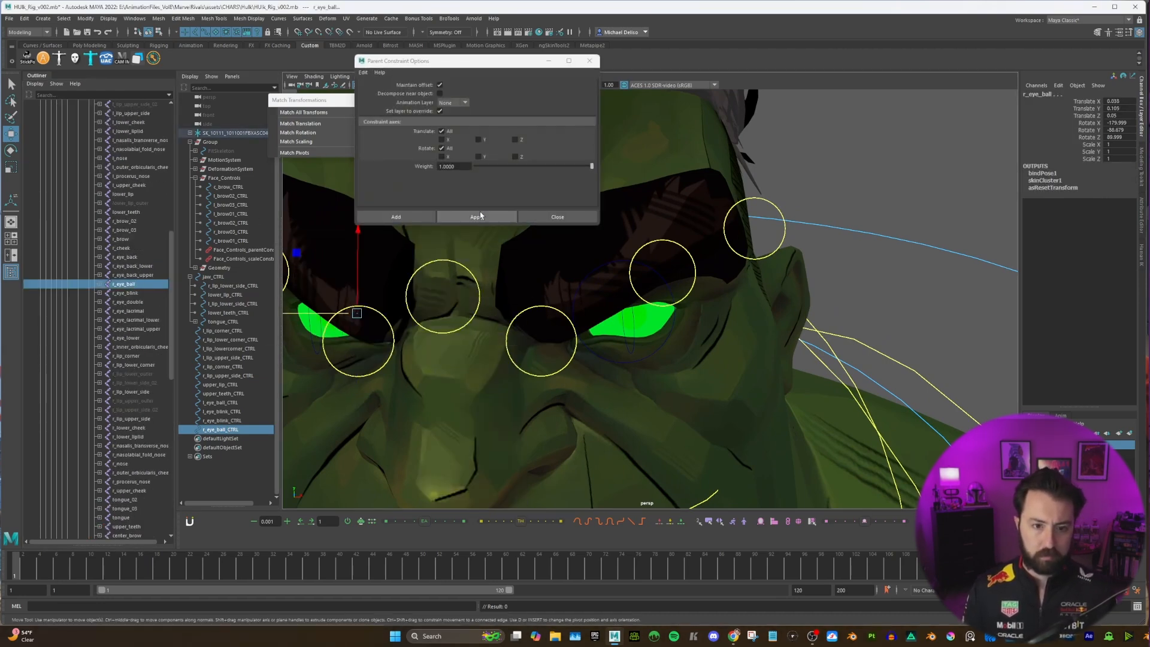
left_click(477, 217)
Step: Parent constrain the r_eye_blink and l_eye_blink joints to their matching blink controls with the same options
left_click(221, 421)
left_click(126, 293, "ctrl")
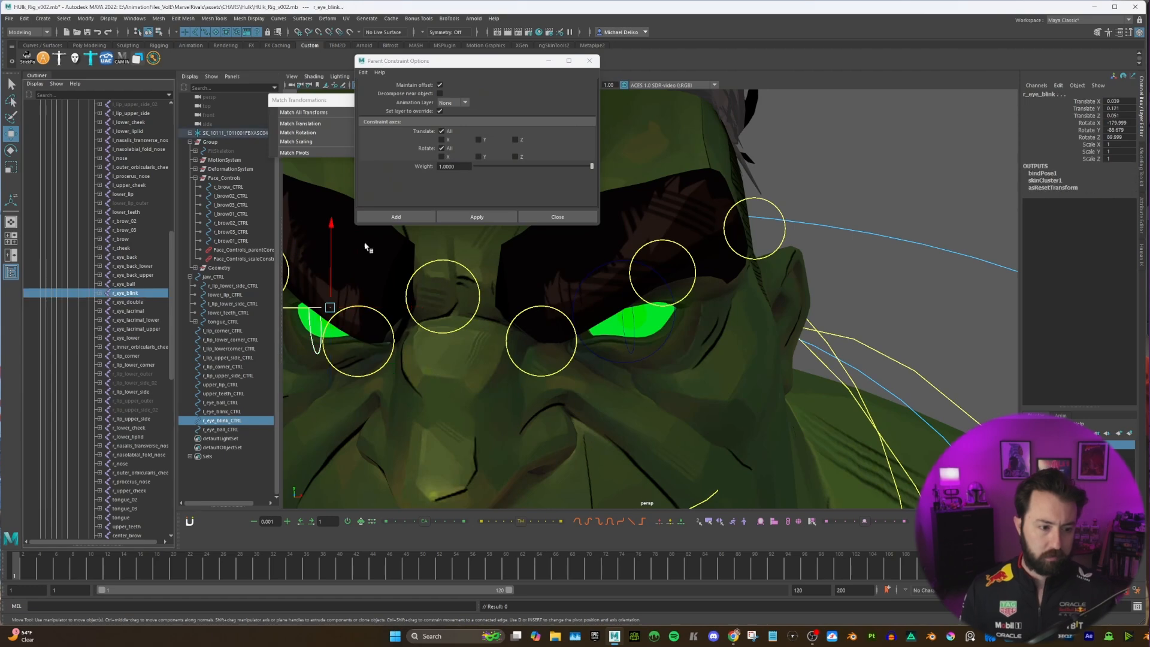
left_click(477, 217)
left_click(222, 411)
scroll(118, 258, "up", 10)
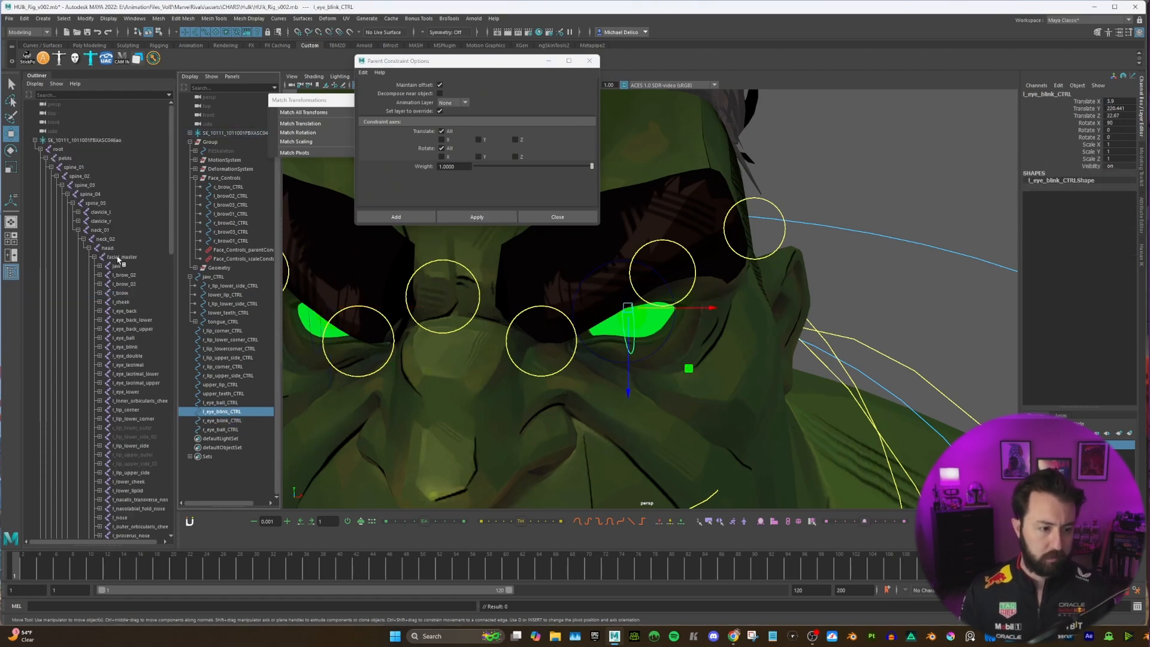
left_click(129, 347, "ctrl")
left_click(477, 217)
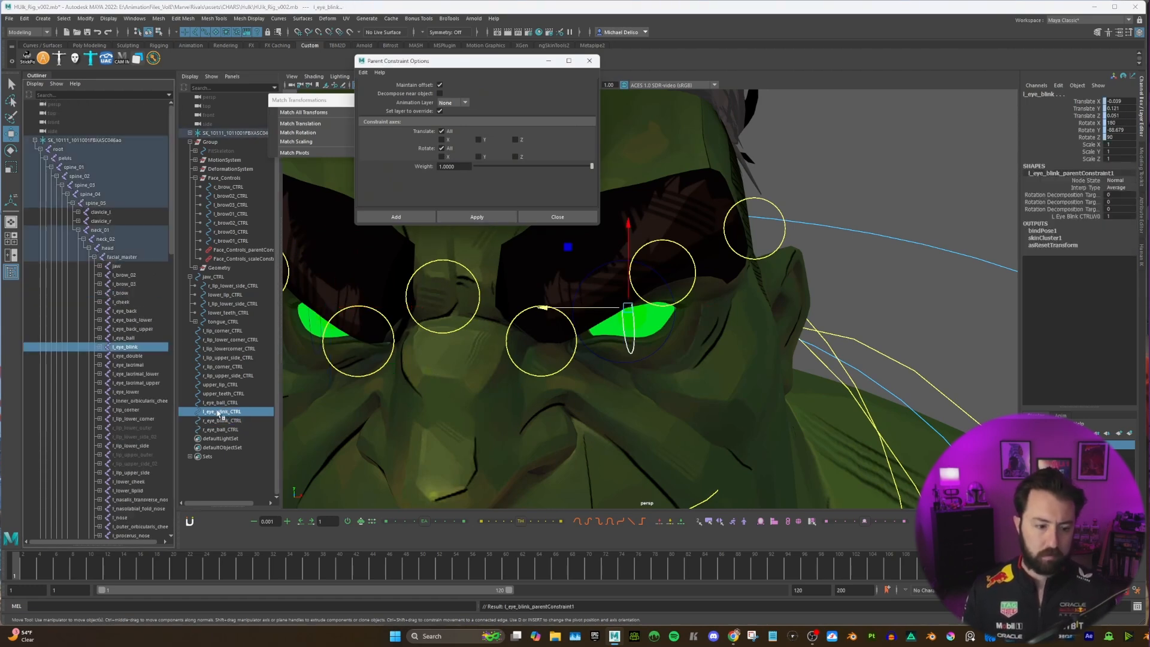
Step: Parent constrain the l_eye_ball joint to l_eye_ball_CTRL and close the constraint options
left_click(229, 403)
left_click(140, 339, "ctrl")
left_click(476, 217)
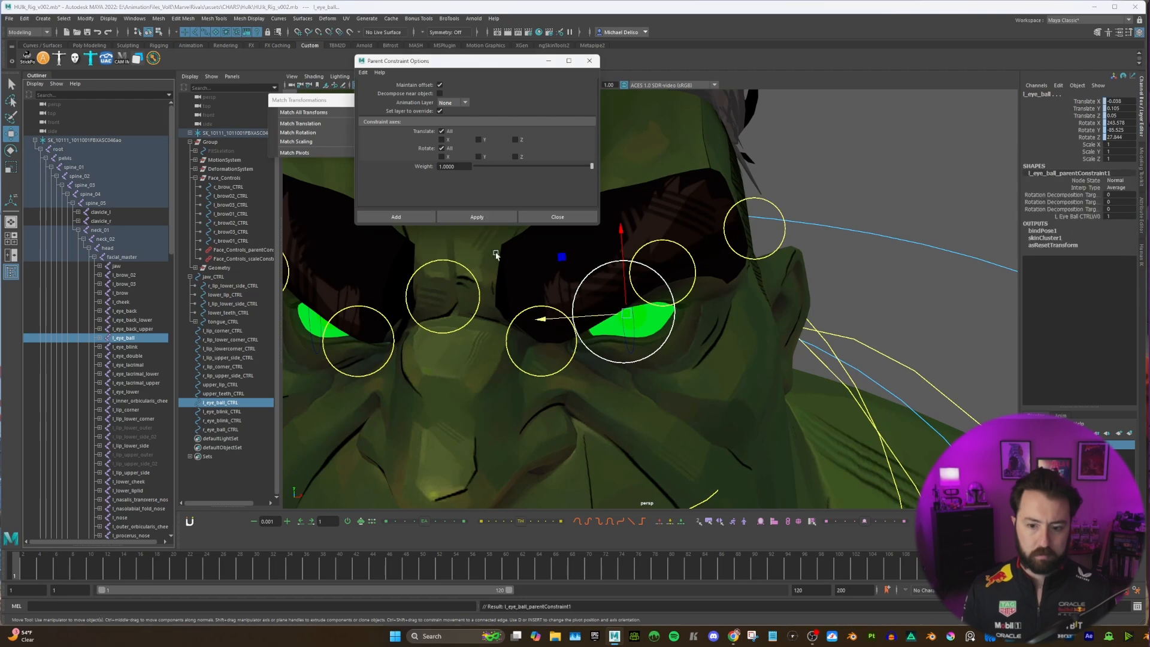
left_click(588, 60)
Step: Test l_eye_ball_CTRL by moving it sideways out of the eye socket, and undo the move
scroll(609, 277, "down", 5)
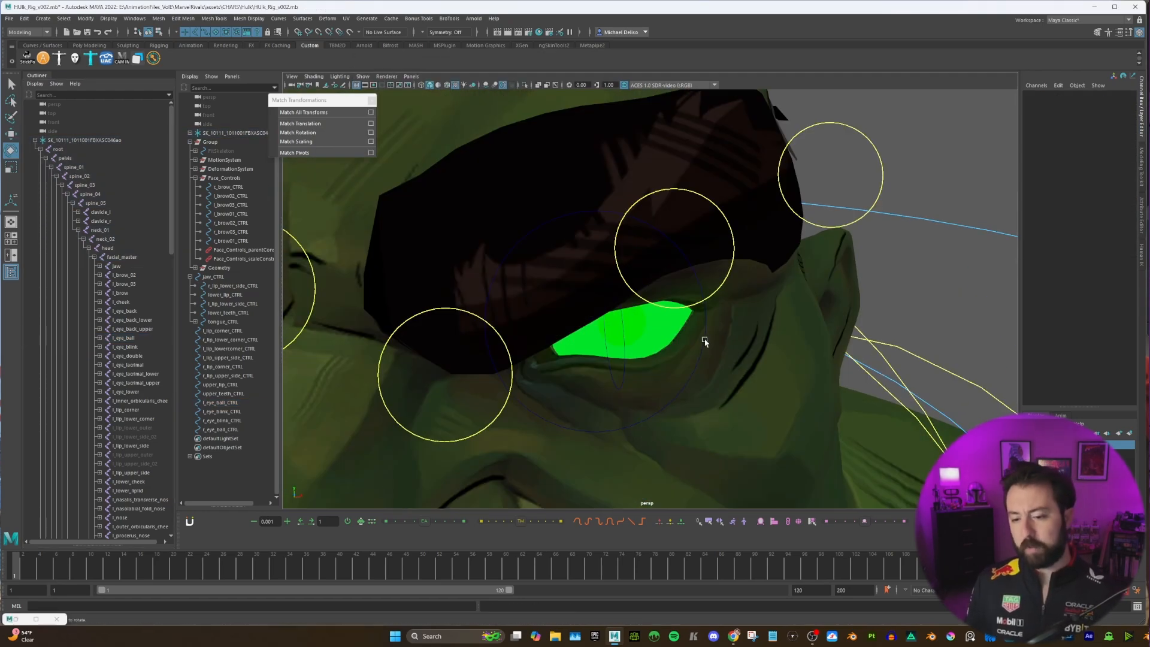
left_click(704, 340)
middle_click_drag(704, 340, 688, 324, "alt")
scroll(677, 332, "up", 4)
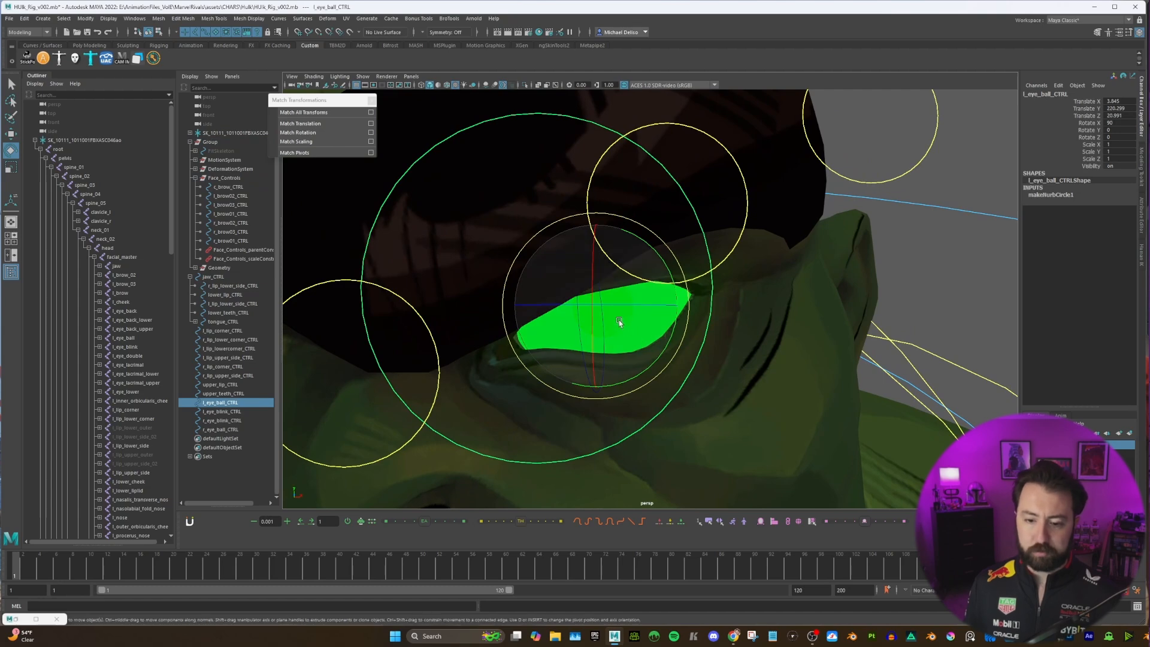
key("w")
left_click_drag(598, 309, 682, 302)
scroll(674, 292, "down", 2)
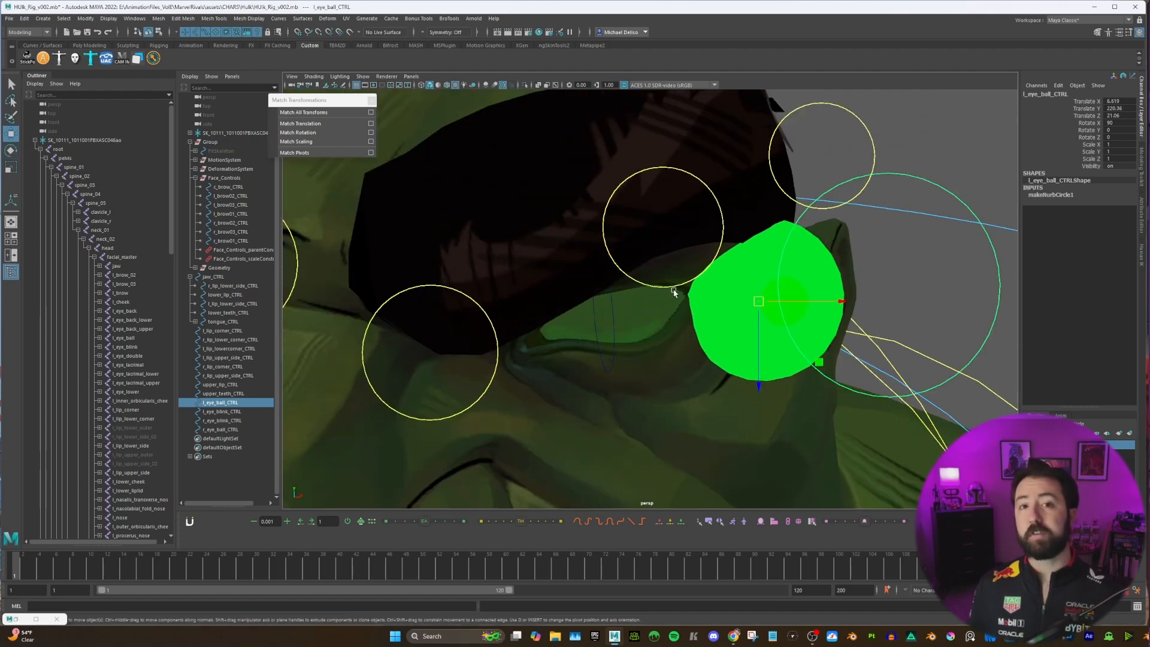
key("ctrl+z")
Step: Test the eyeball's rotation by freely rotating l_eye_ball_CTRL, and undo the rotations
scroll(599, 335, "up", 3)
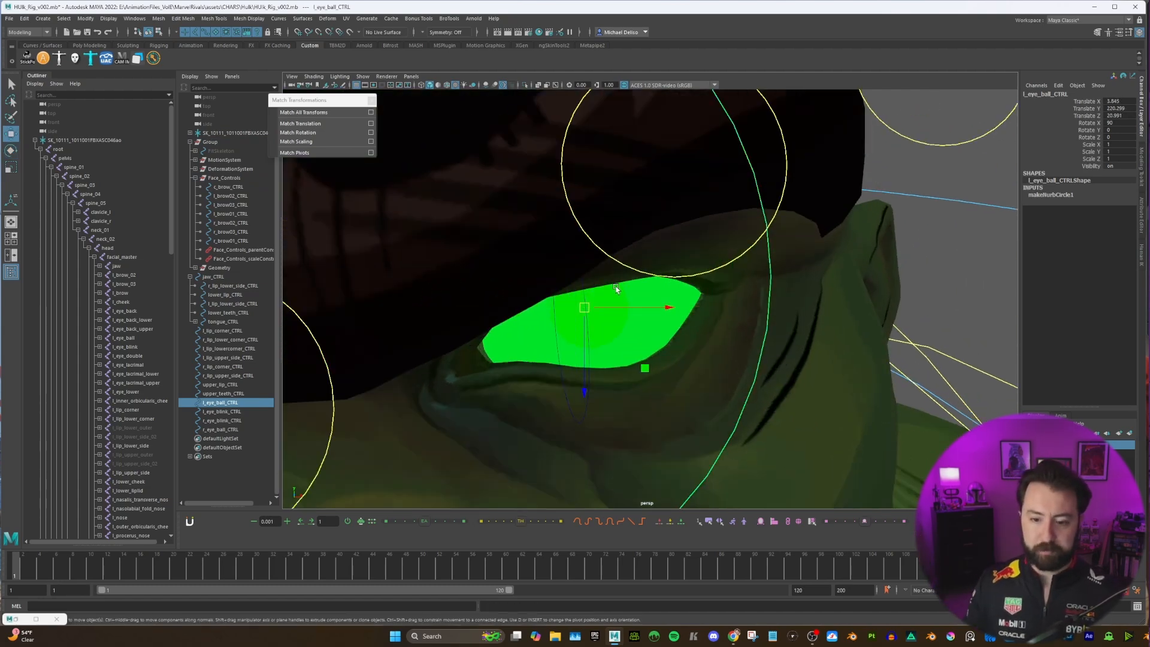
key("e")
mouse_move(599, 336)
left_mouse_down()
mouse_move(598, 317)
mouse_move(599, 350)
mouse_move(603, 332)
left_mouse_up()
key("ctrl+z")
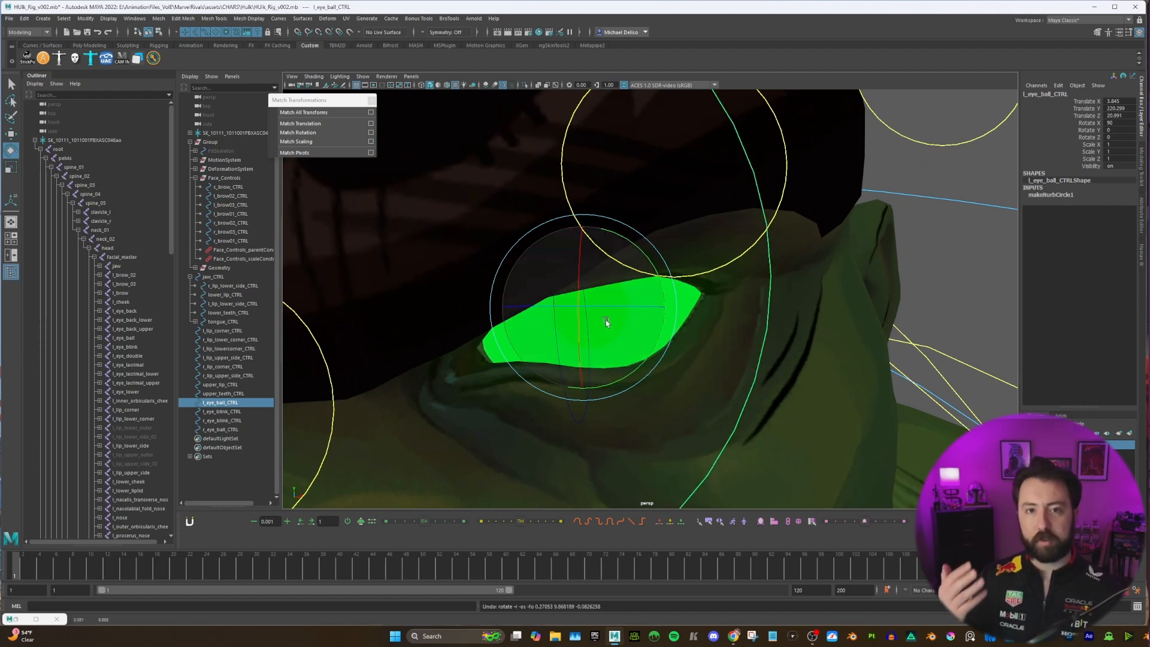
left_click_drag(580, 283, 647, 316)
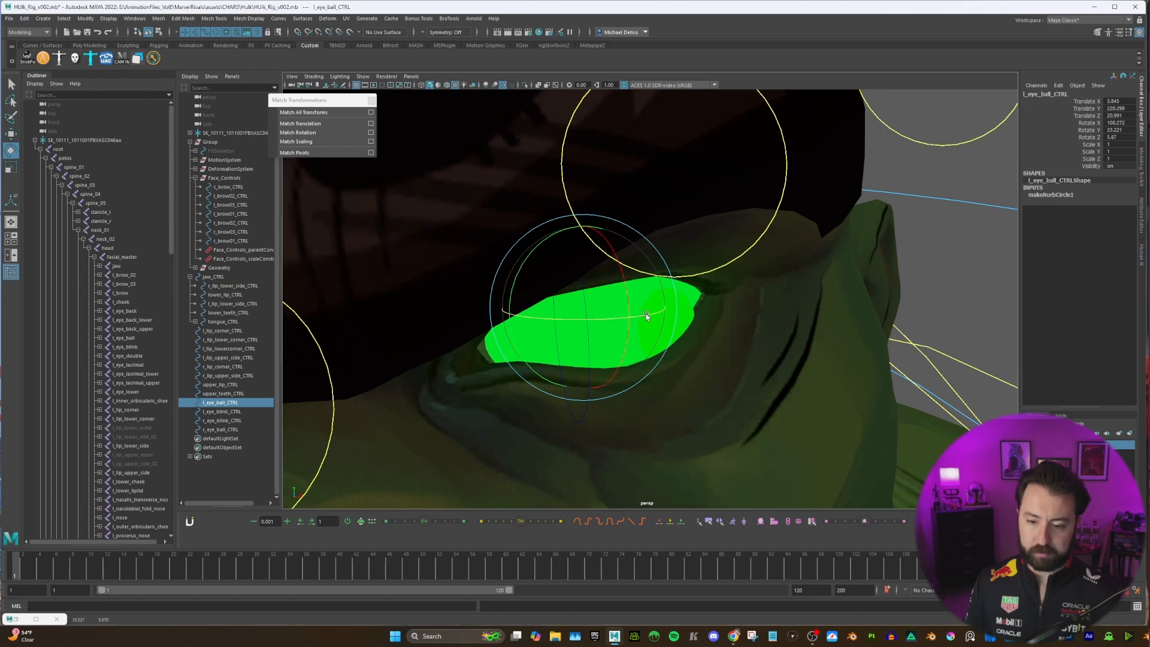
key("ctrl+z")
key("ctrl+z")
Step: Test the blink by moving l_eye_blink_CTRL down about 1 unit, and undo the move
scroll(646, 315, "down", 10)
left_click(846, 179)
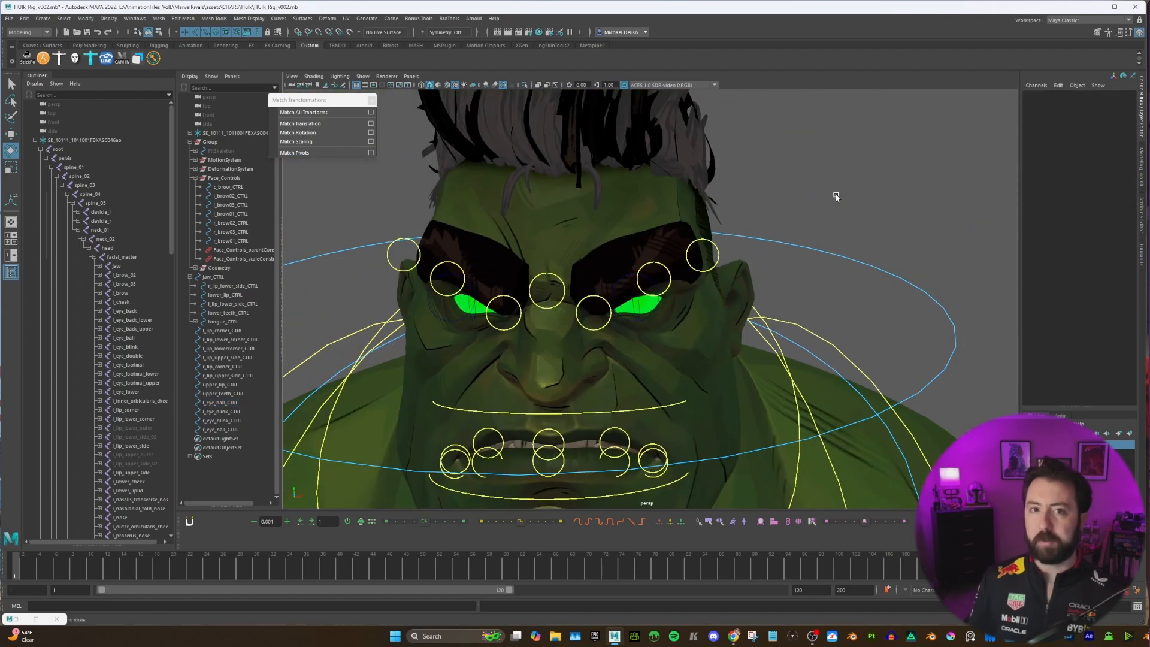
scroll(658, 288, "up", 8)
left_click(648, 276)
key("w")
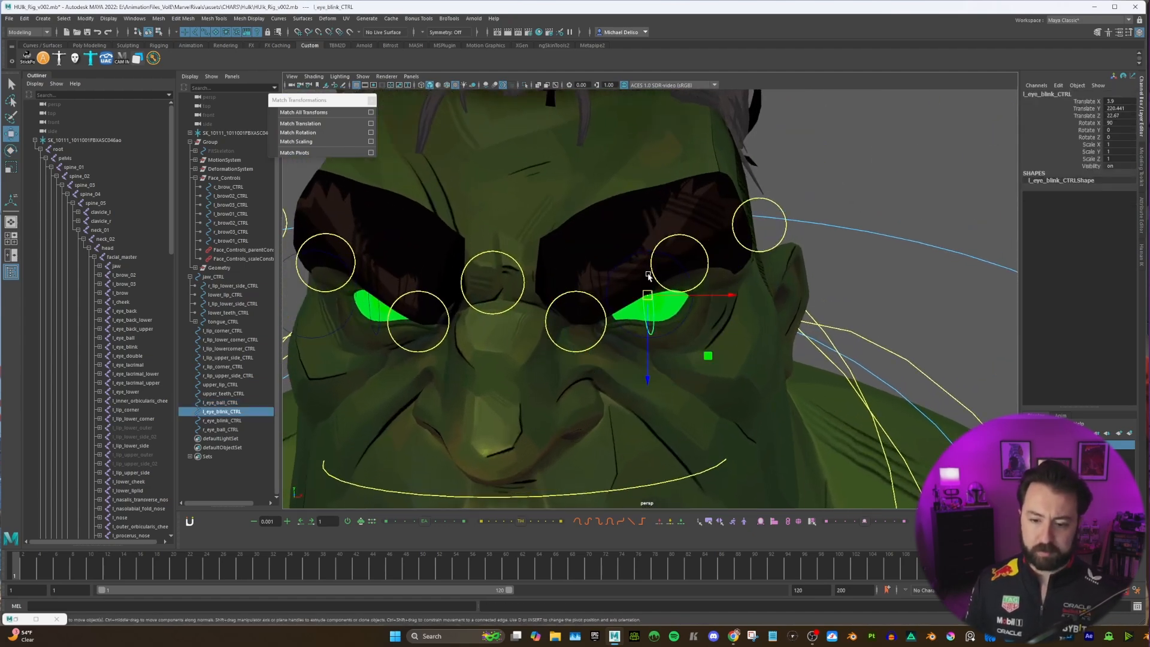
left_click_drag(649, 328, 654, 361)
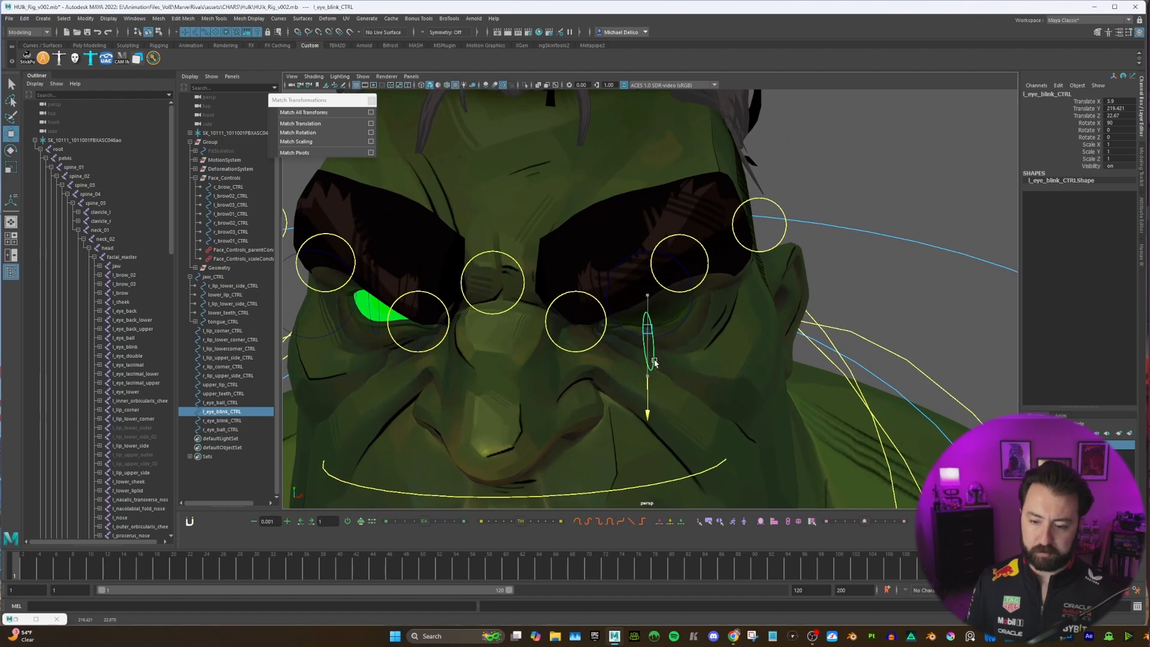
key("ctrl+z")
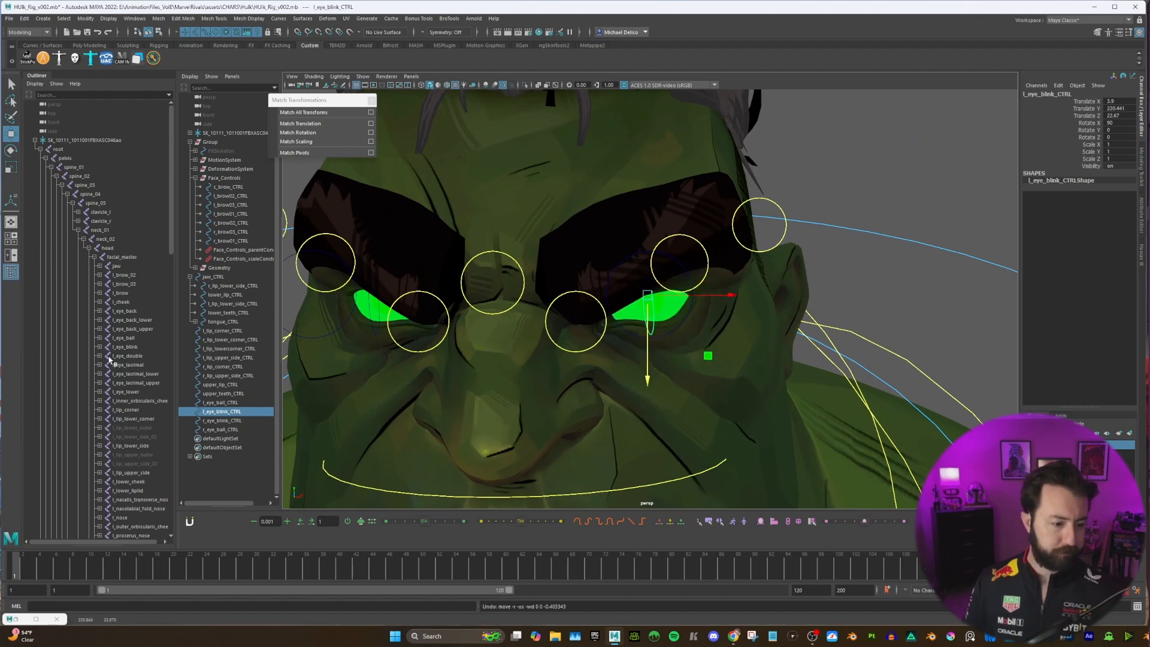
Step: Parent jaw_CTRL and all loose lip, upper teeth and eye controls under the Face_Controls group
scroll(110, 359, "down", 5)
scroll(727, 200, "down", 8)
left_click(726, 200)
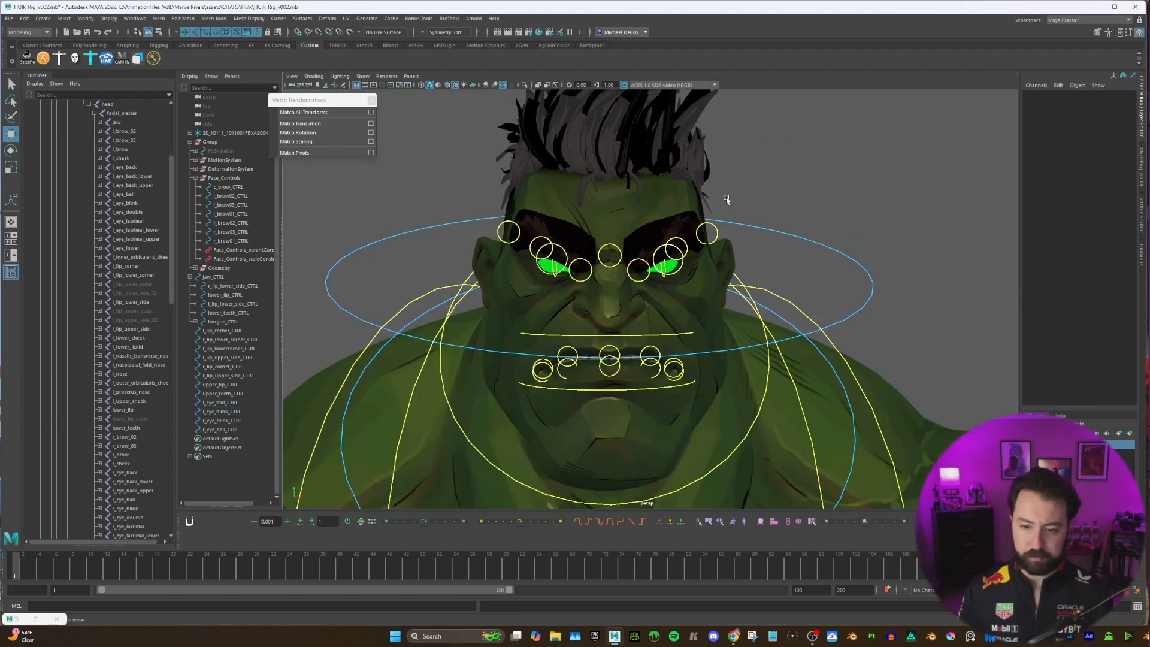
left_click(191, 277)
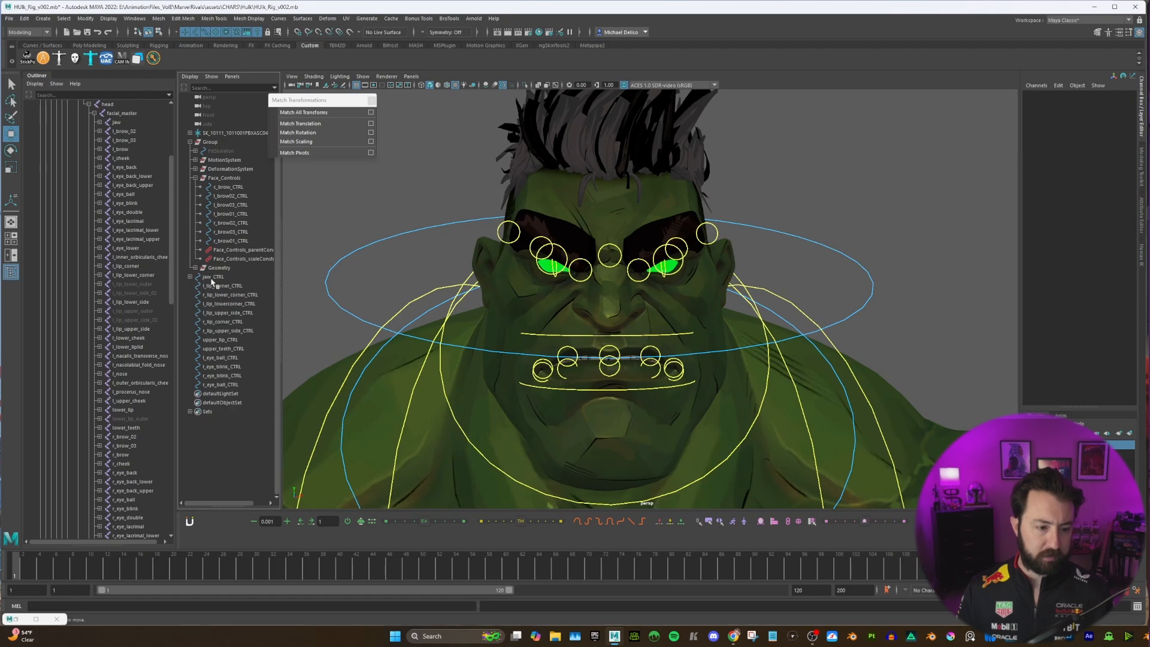
left_click_drag(210, 276, 233, 384)
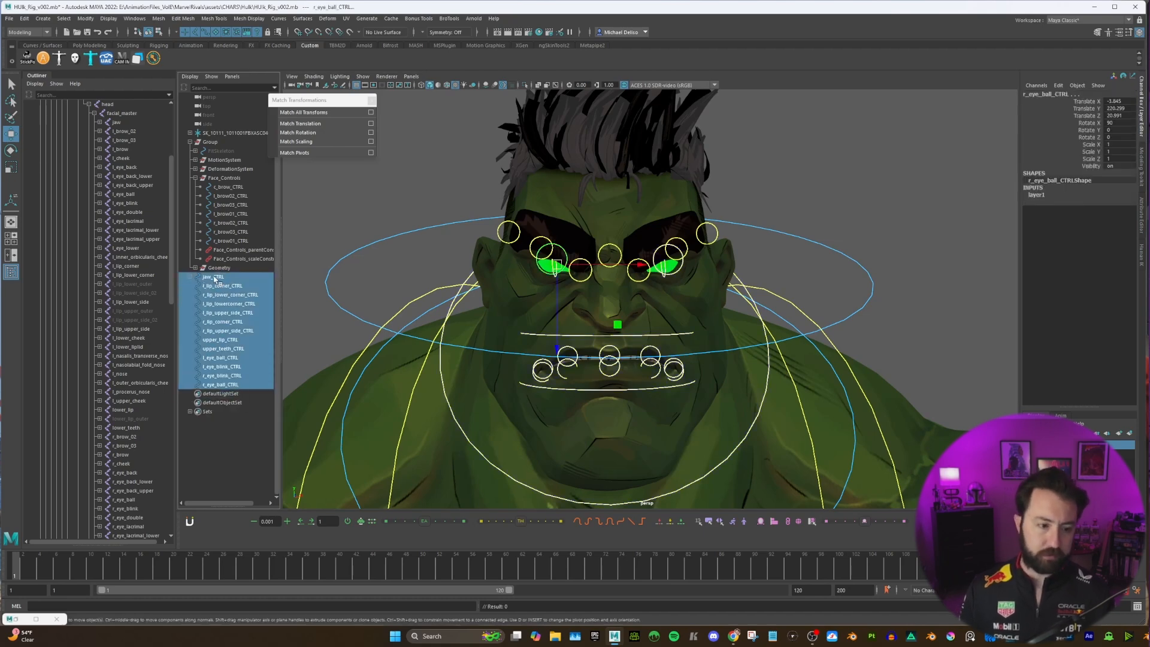
middle_click_drag(242, 183, 244, 183)
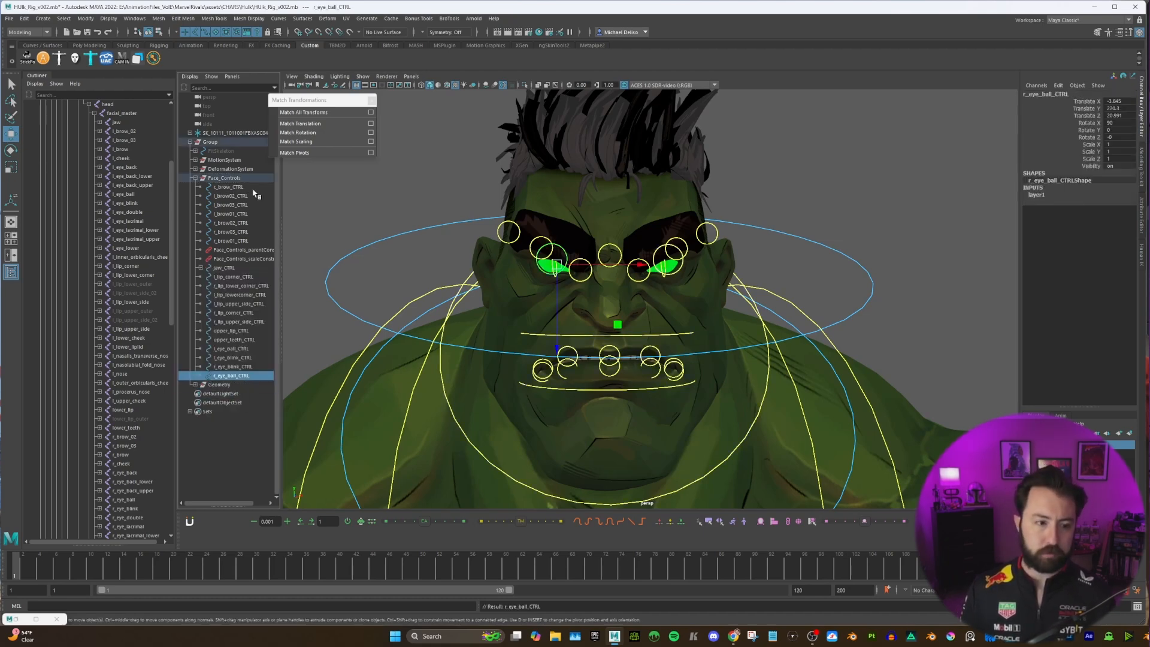
Step: Test the regrouped face controls with a trial rotation, and undo it
scroll(765, 275, "down", 3)
left_click(780, 269)
key("e")
left_click_drag(616, 308, 714, 317)
key("ctrl+z")
key("r")
left_click_drag(653, 299, 587, 296, "alt")
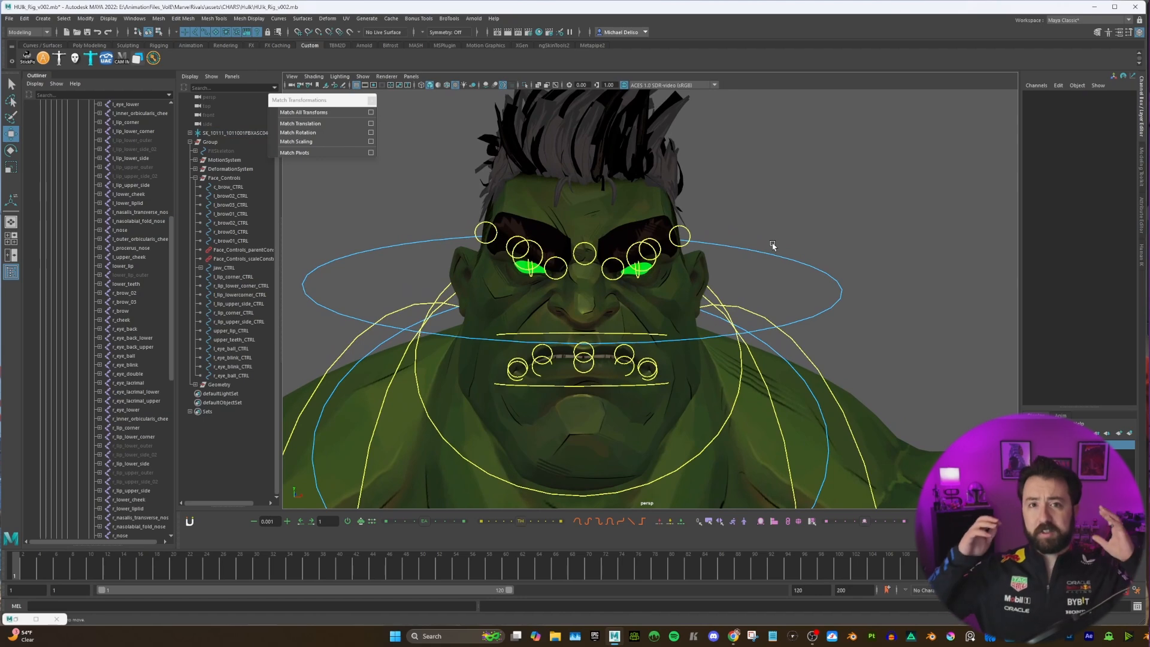
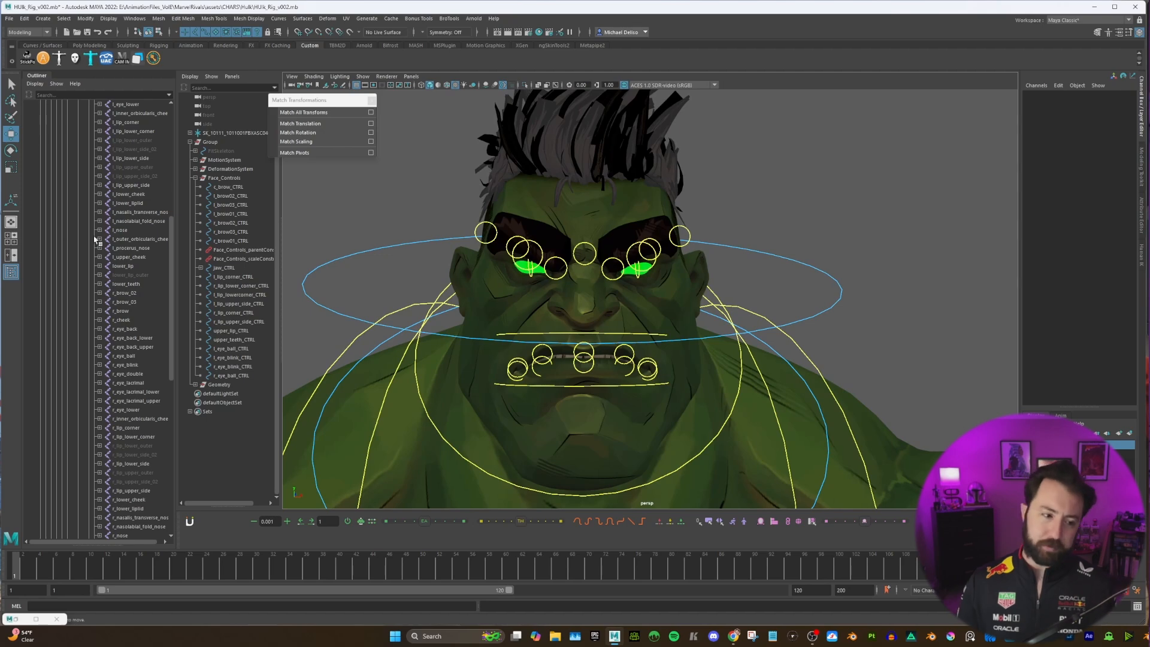
Step: Check the l_nose joint's location, create a NURBS circle for new face controls and duplicate it twice
left_click(125, 231)
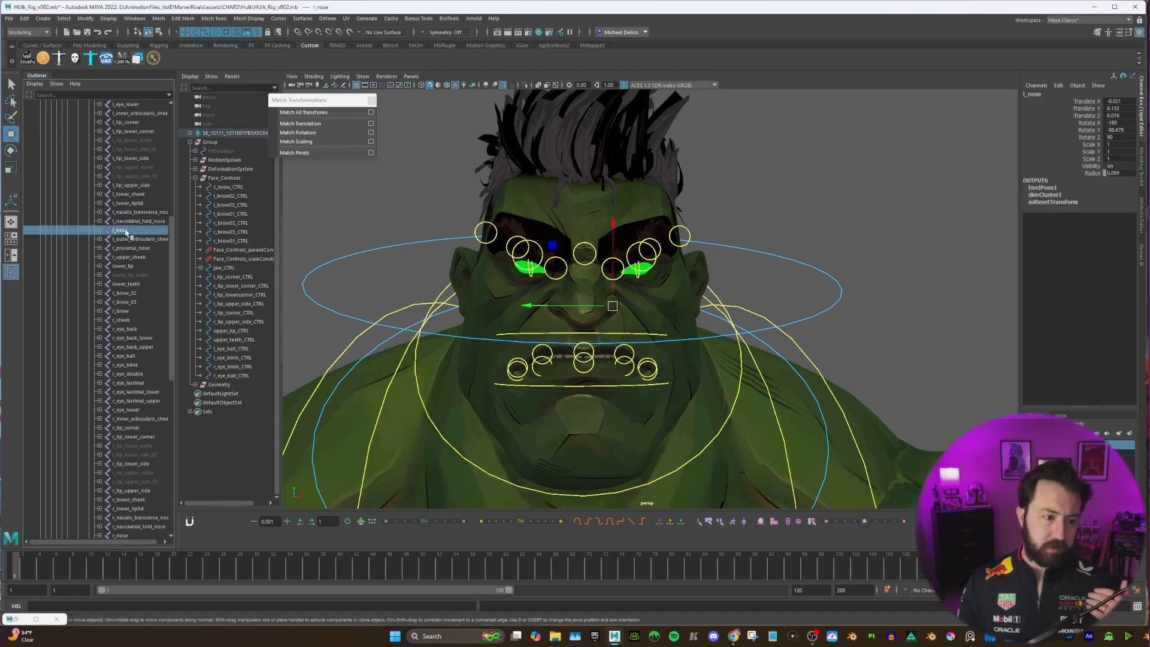
left_click(43, 17)
mouse_move(90, 41)
left_click(209, 95)
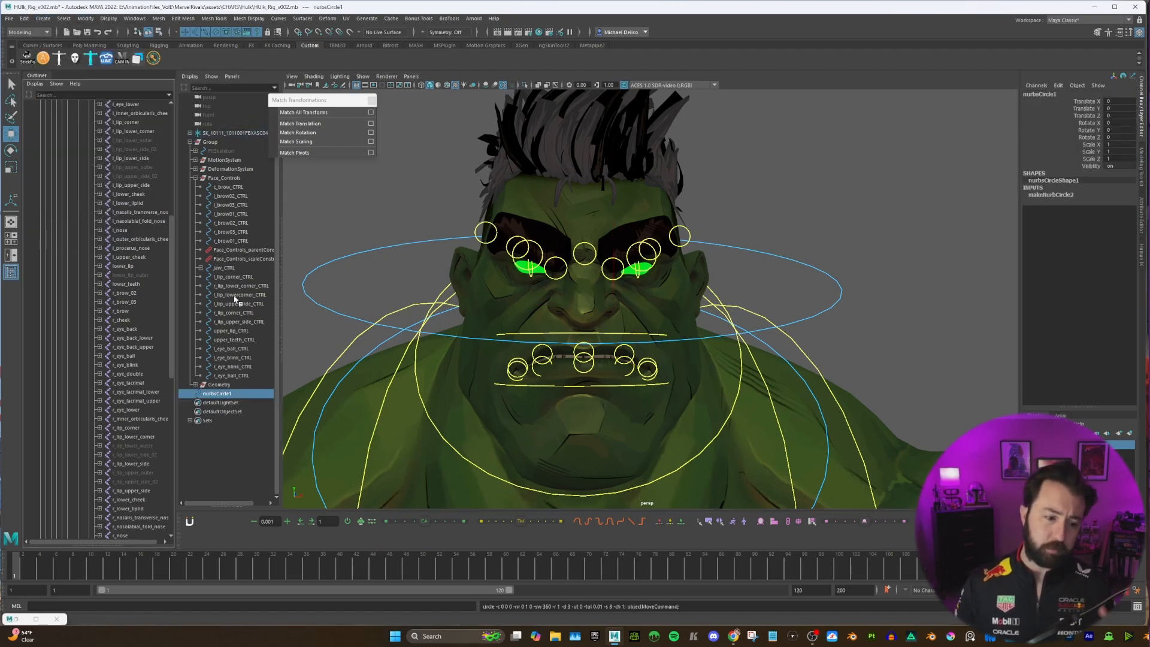
left_click(227, 396)
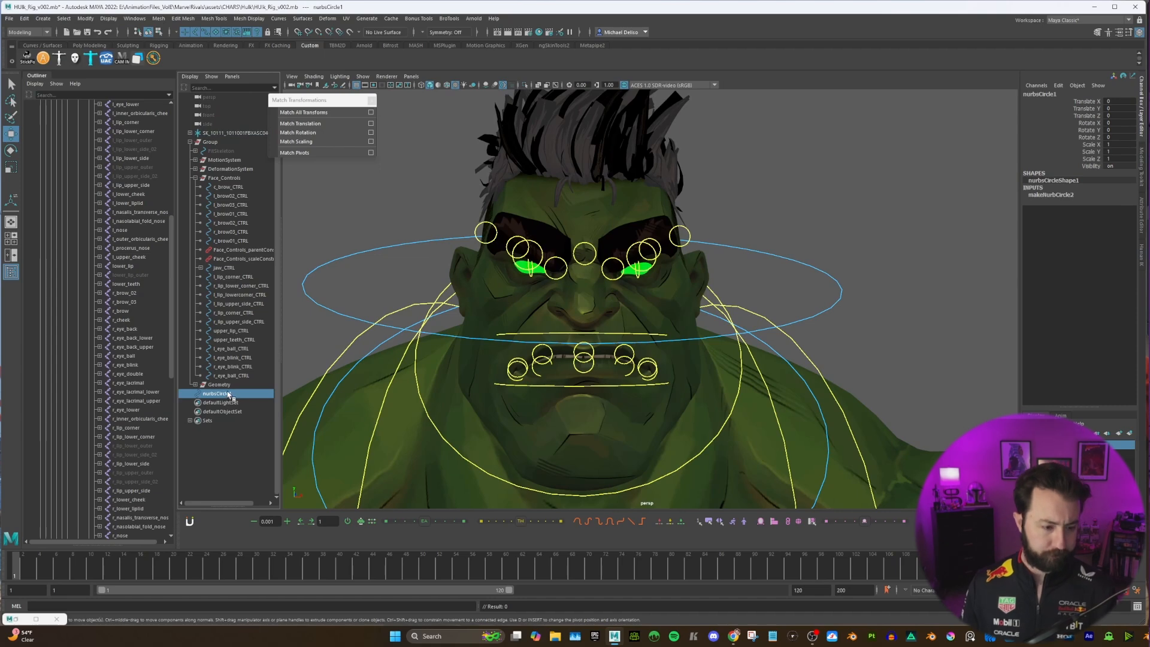
key("ctrl+d")
key("ctrl+d")
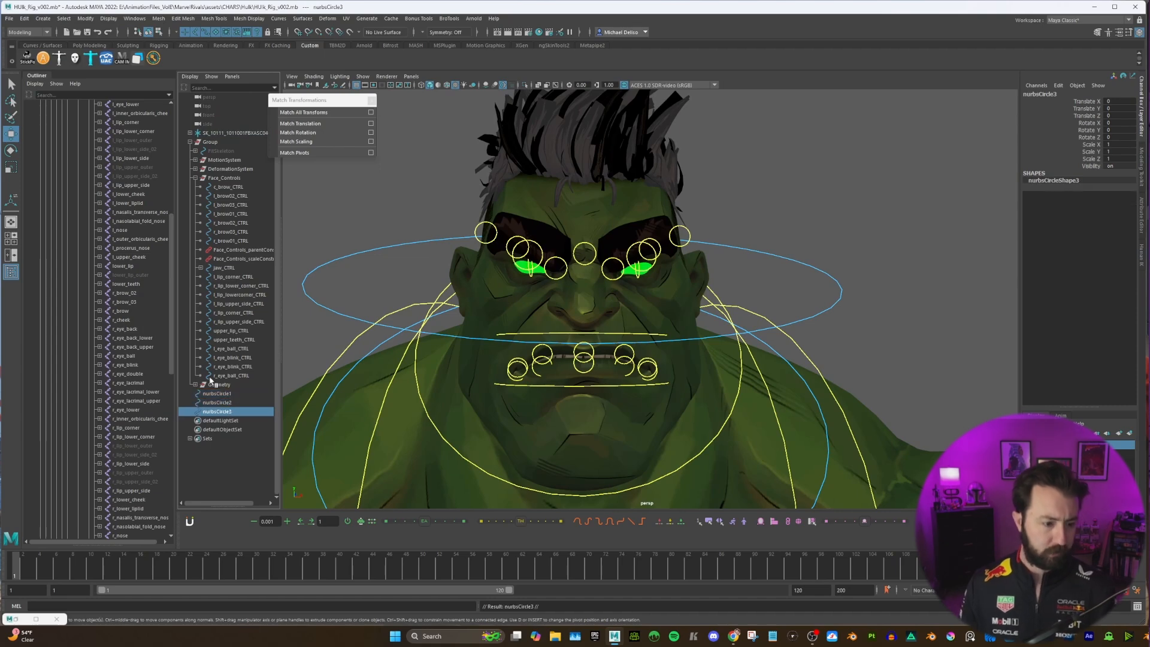
Step: Check the areas affected by the l_nose, l_procerus_nose and r_nose joints with trial moves, undoing each one
left_click(132, 231)
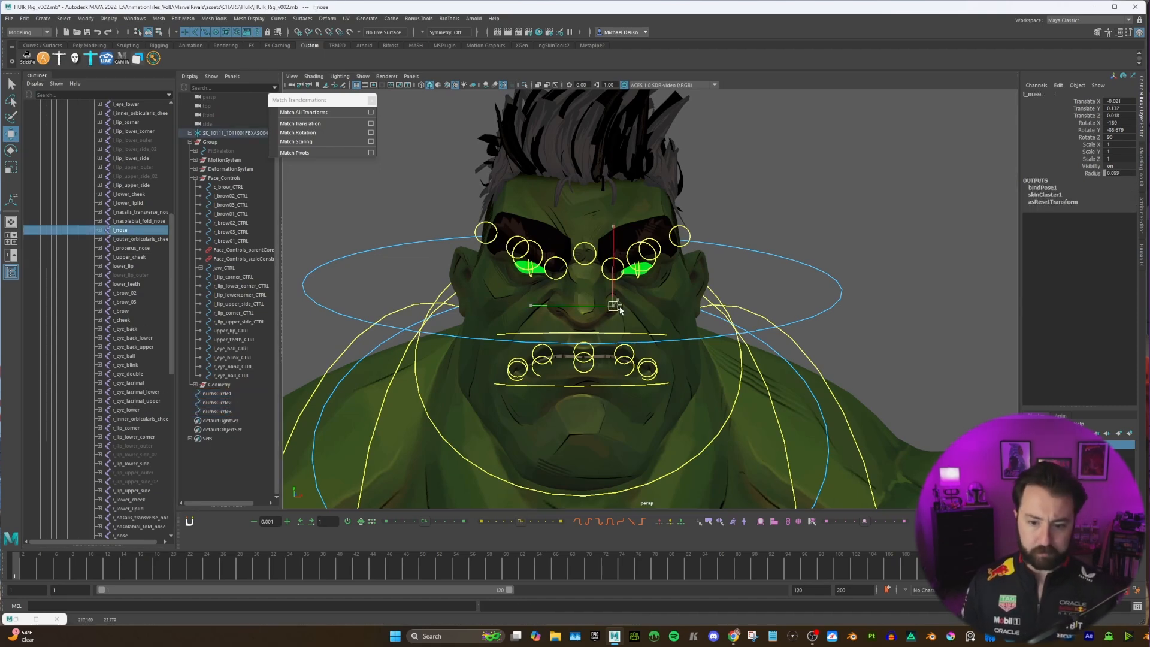
key("ctrl+z")
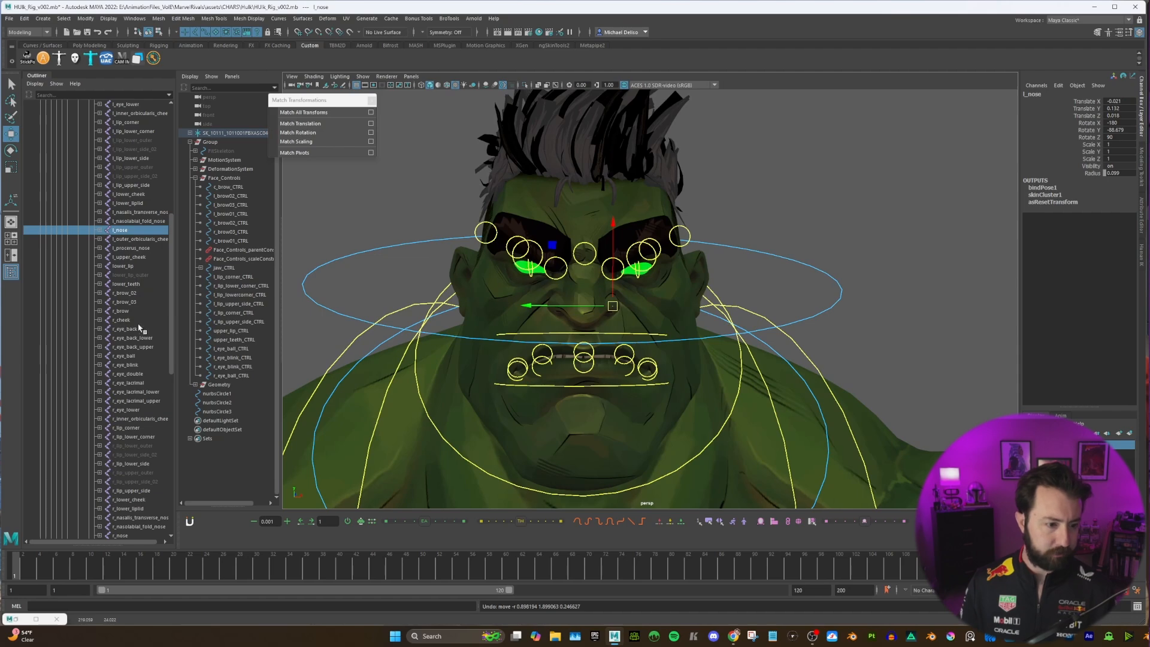
left_click(128, 248)
key("ctrl+z")
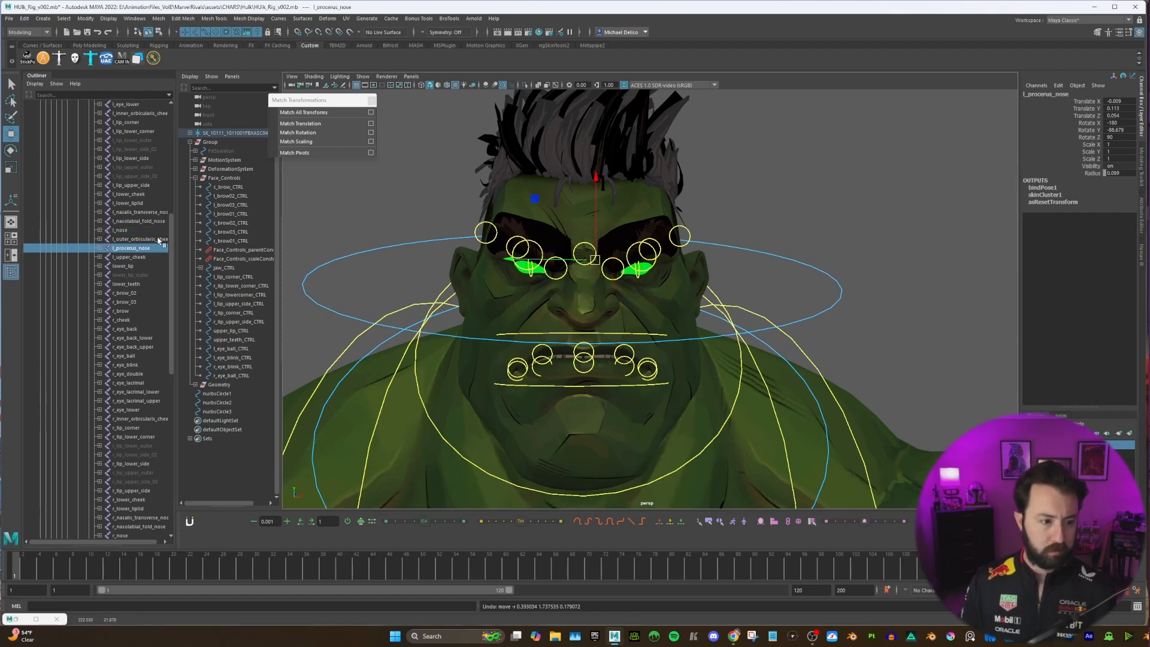
scroll(147, 291, "down", 5)
left_click(133, 392)
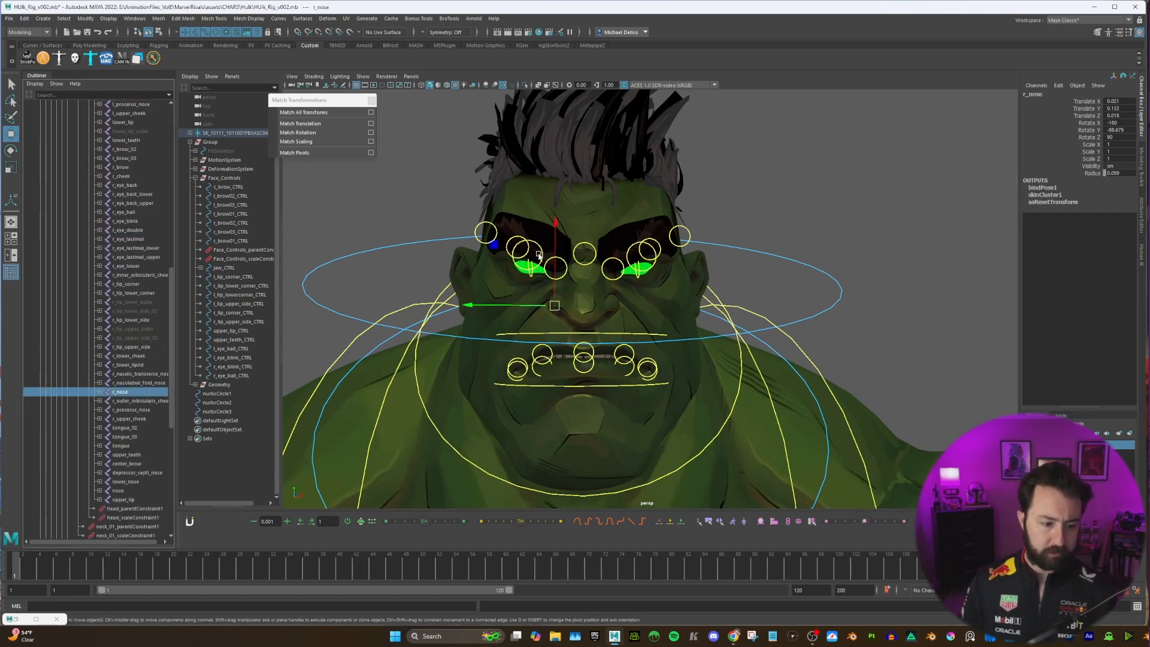
key("ctrl+z")
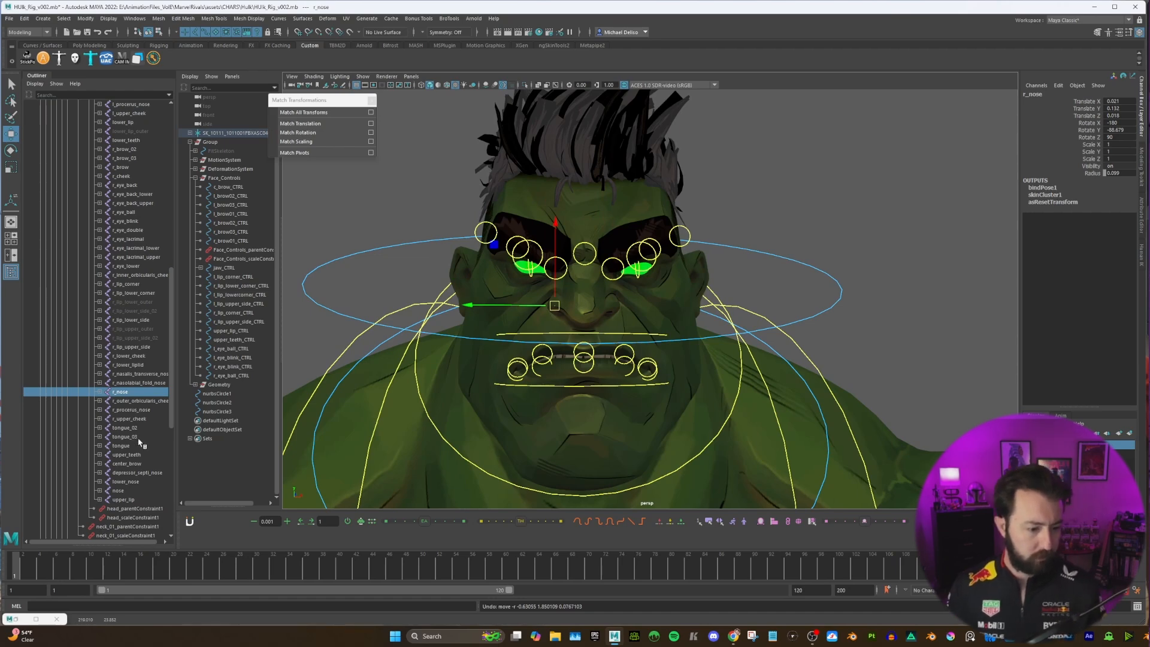
Step: Check the nose and lower_nose joints with trial moves, undo them, and duplicate nurbsCircle3 once more
left_click(123, 490)
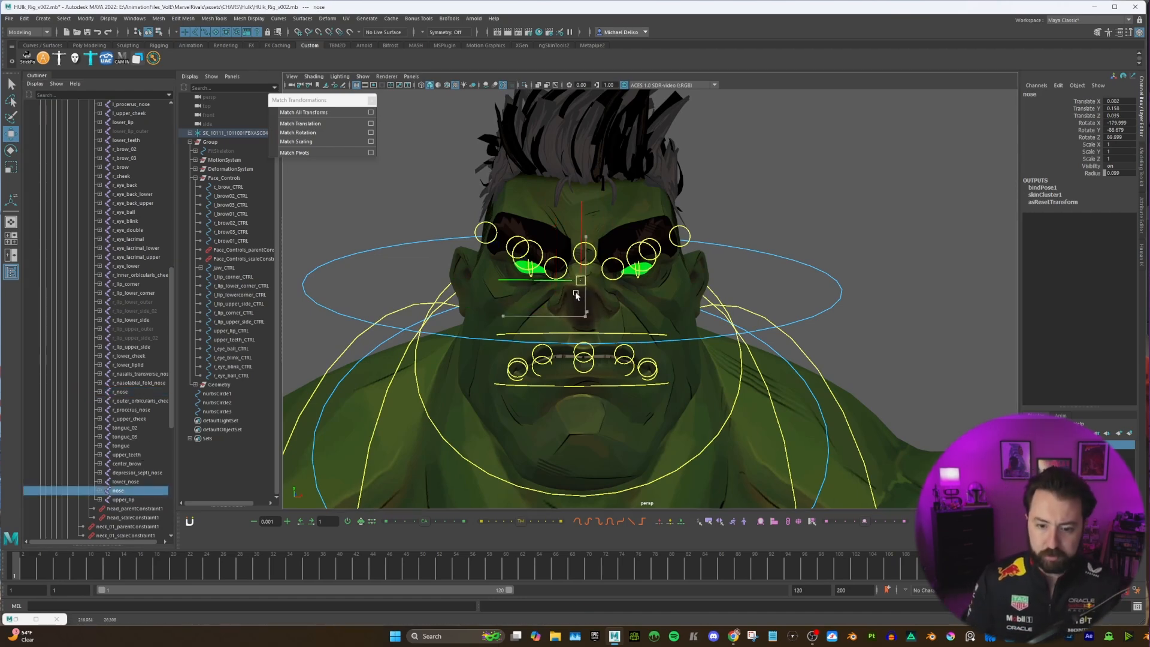
left_click(129, 481)
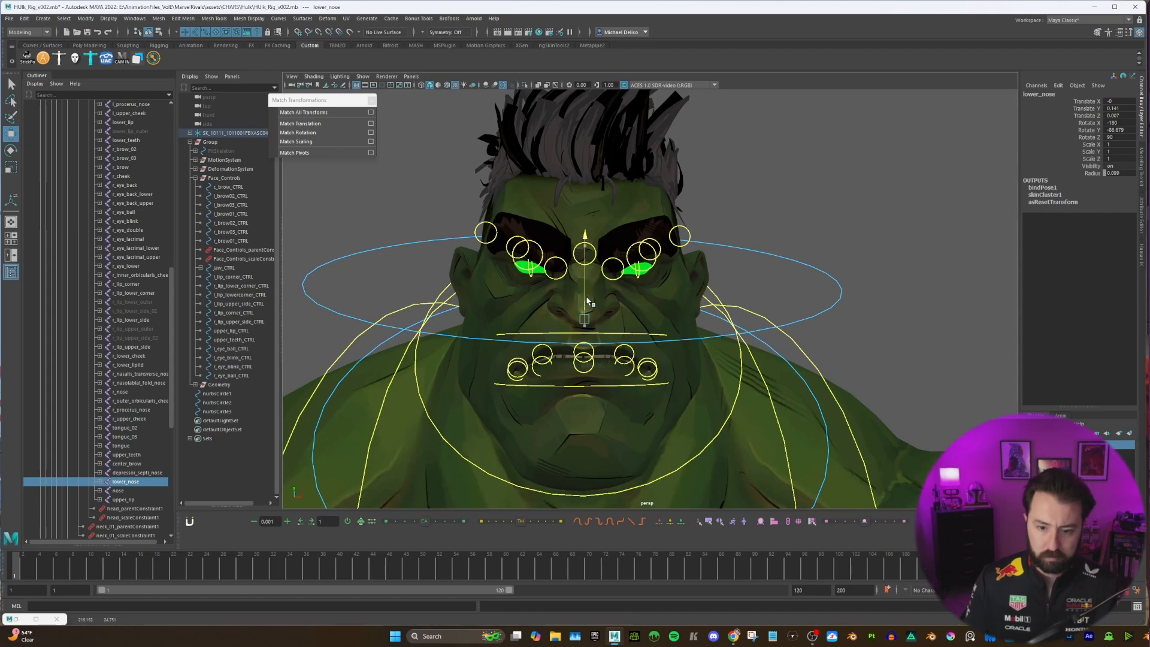
key("ctrl+z")
key("ctrl+z")
key("ctrl+z")
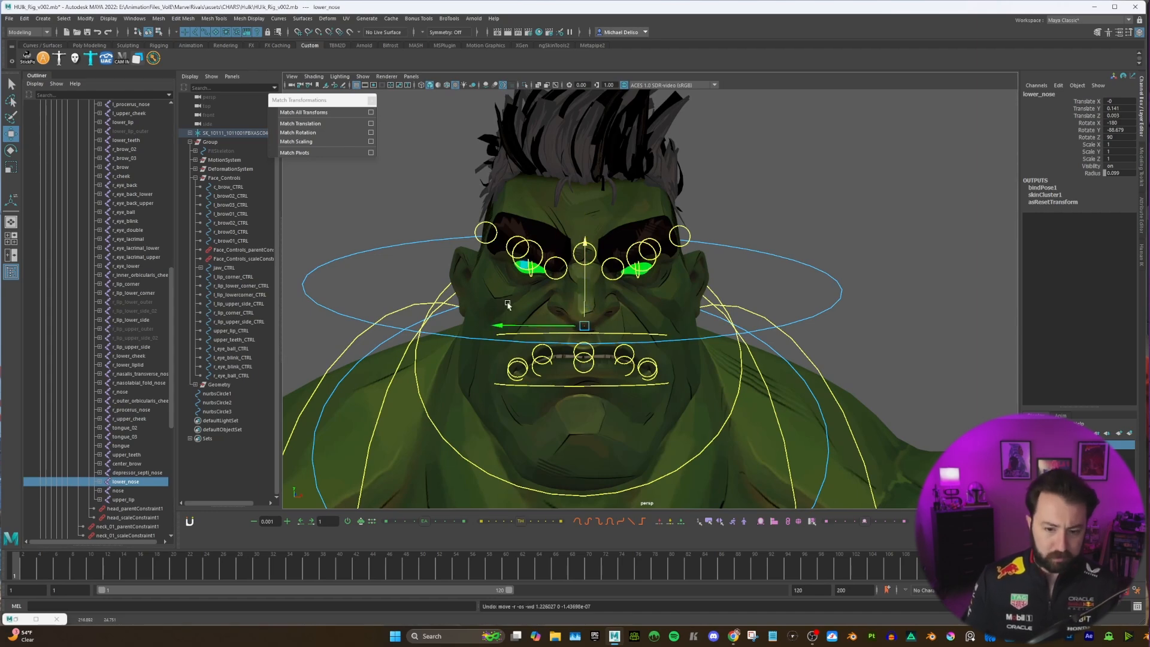
left_click(221, 412)
key("ctrl+d")
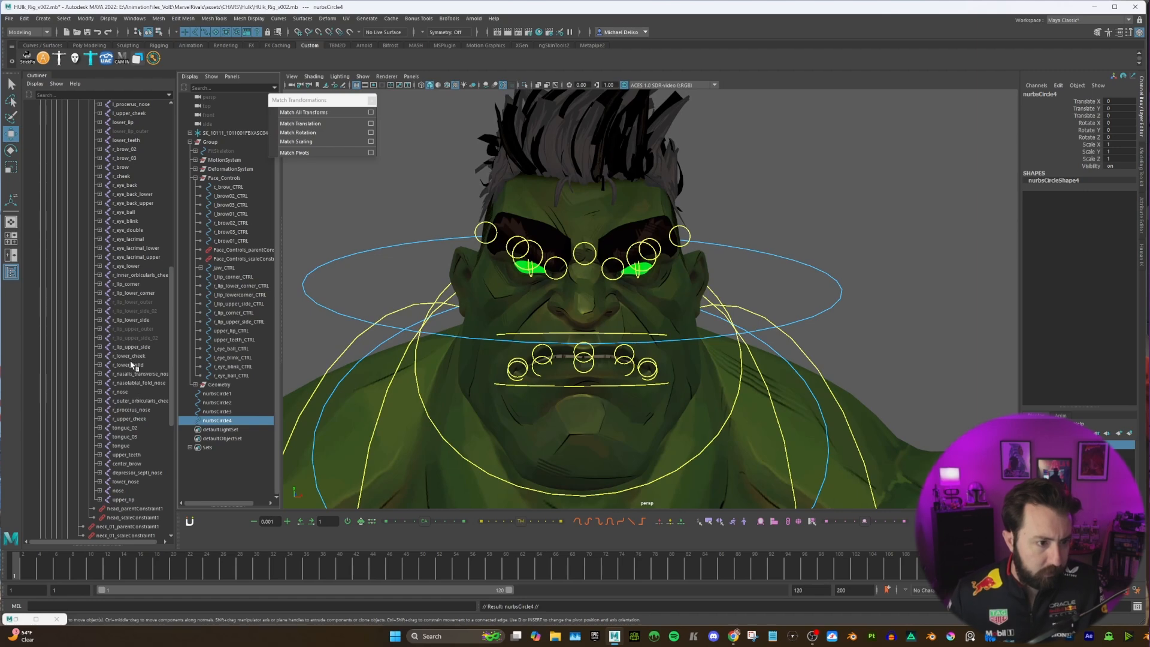
Step: Check the l_nasolabial_fold_nose and depressor_septi_nose joints with trial moves, and undo them
scroll(132, 365, "up", 4)
scroll(128, 359, "up", 4)
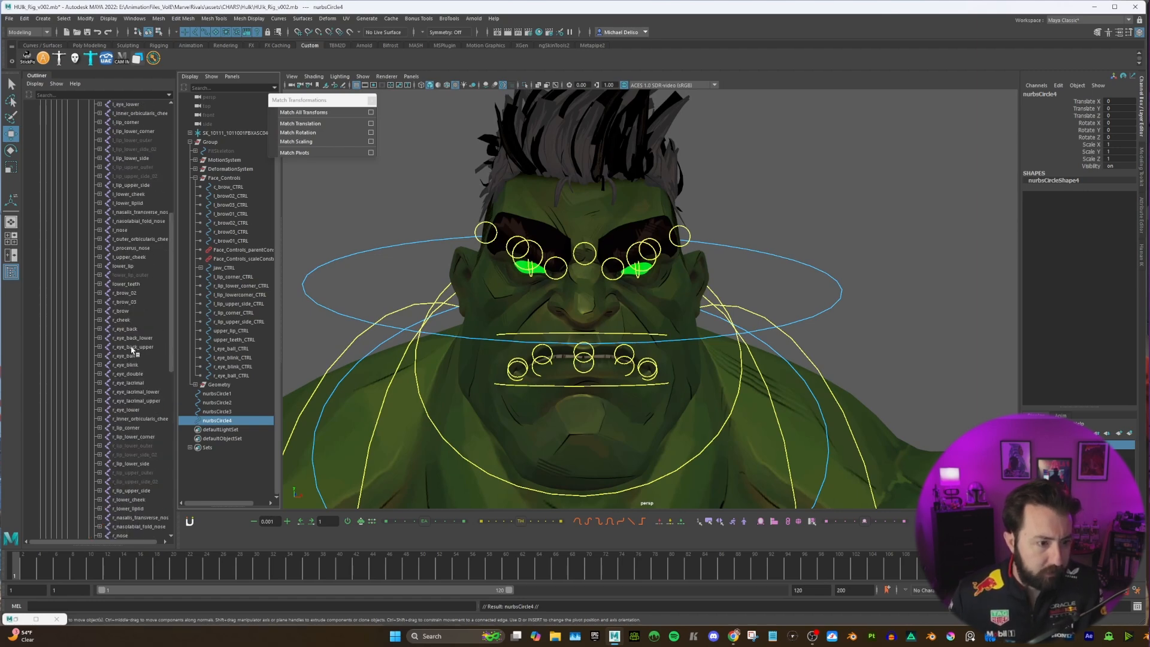
key("ctrl+z")
key("ctrl+z")
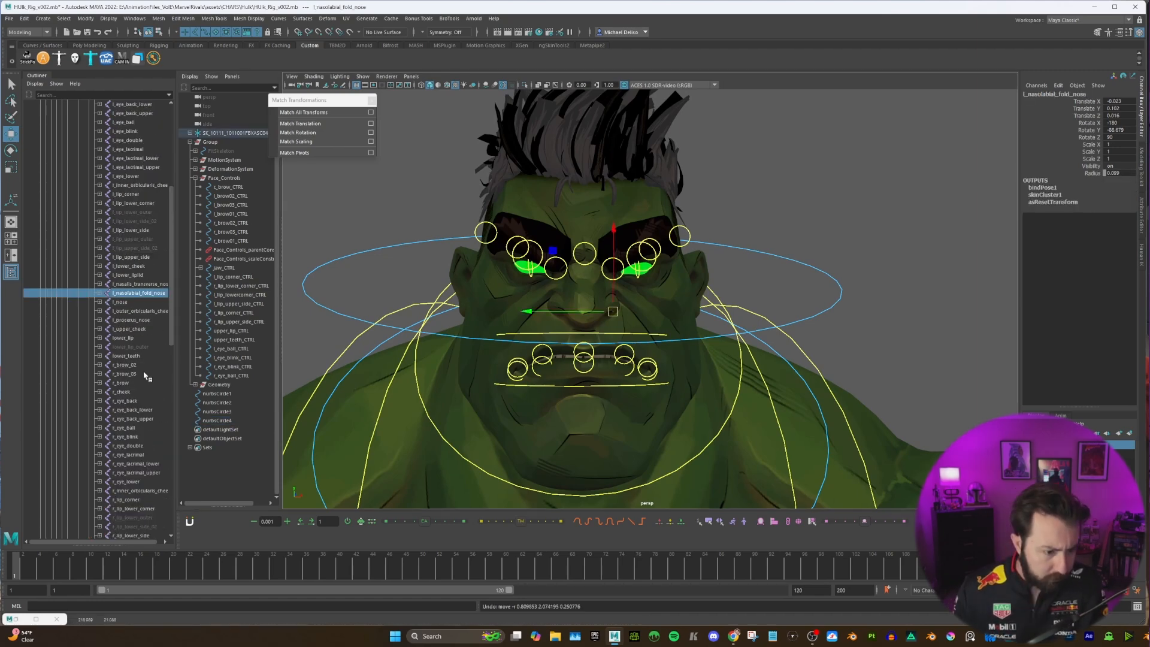
scroll(148, 383, "down", 4)
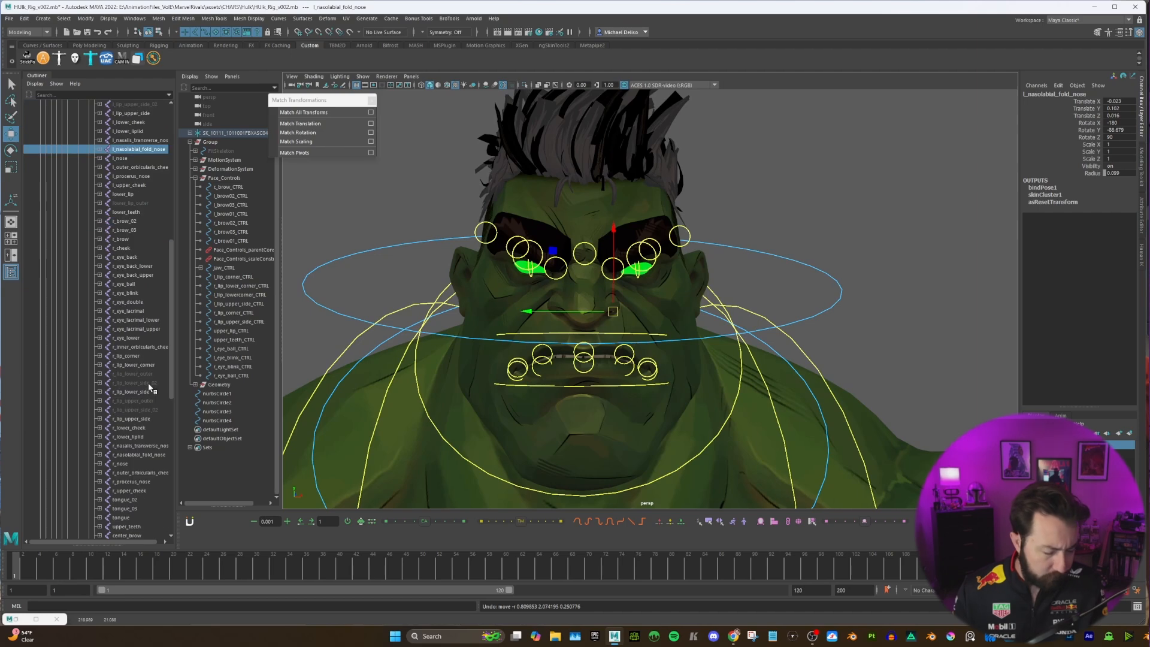
scroll(150, 386, "down", 4)
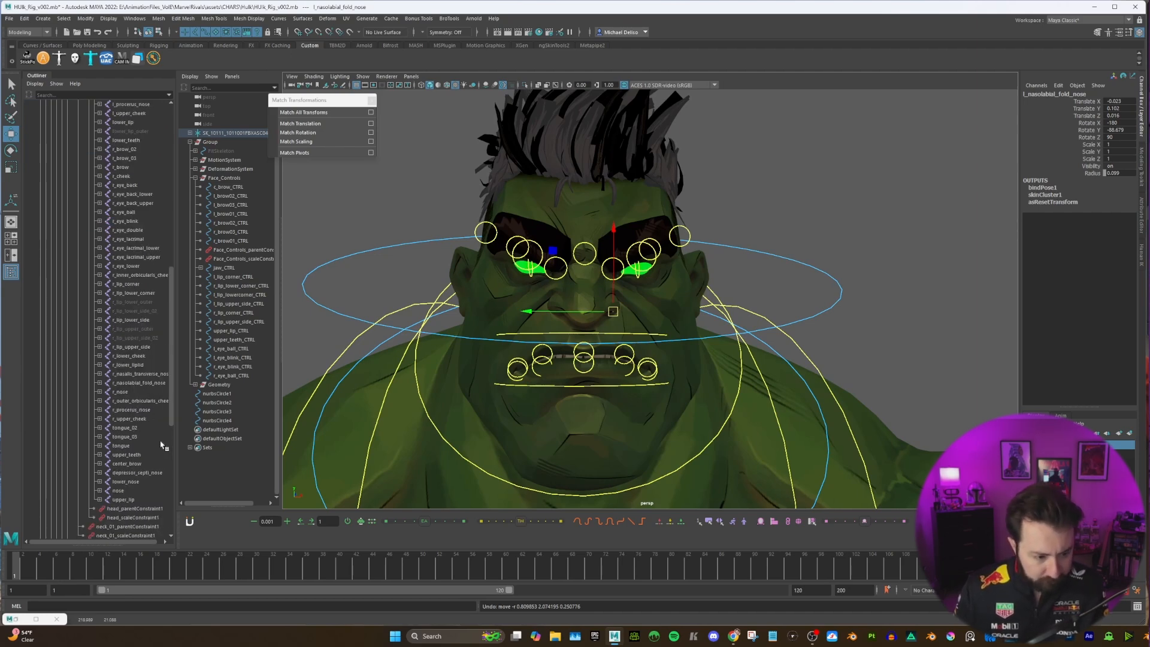
scroll(147, 451, "down", 4)
left_click(144, 401)
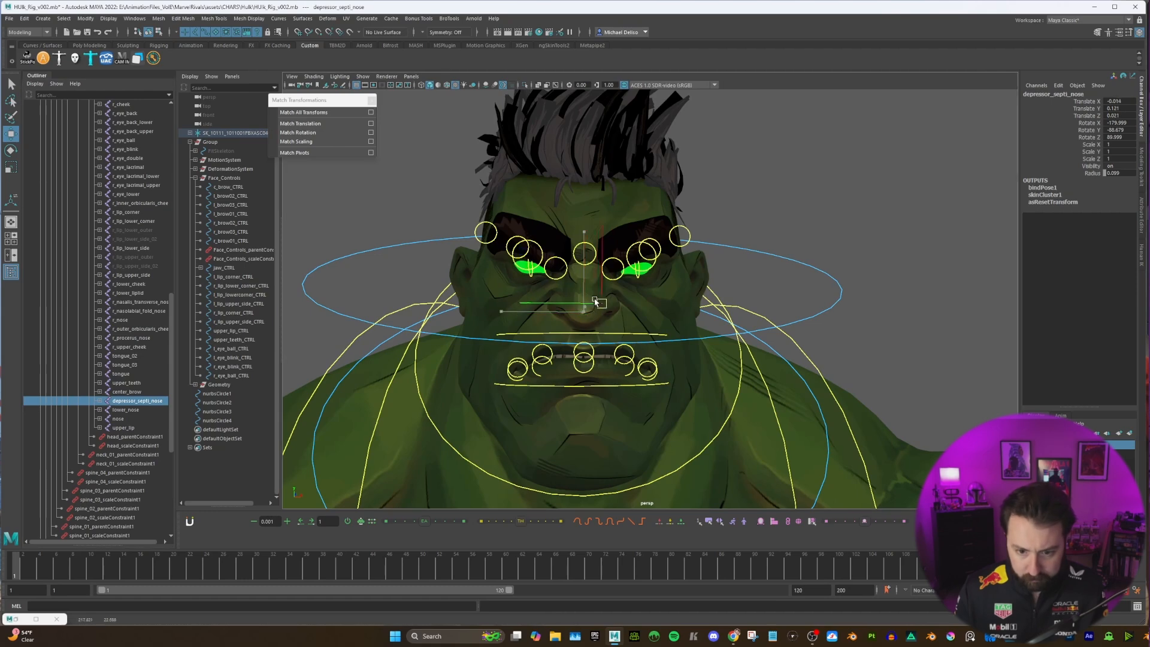
left_click(143, 410)
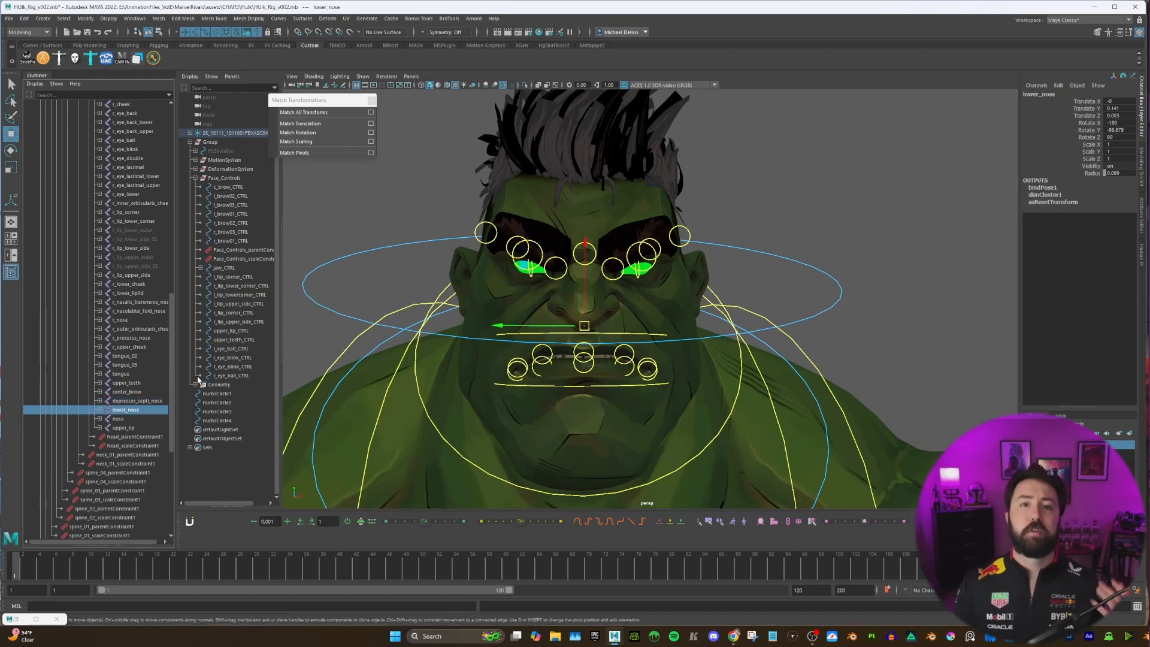
Step: Match the translation of nurbsCircle1 to the l_nose joint and of nurbsCircle2 to the r_nose joint
left_click_drag(225, 394, 233, 420)
left_click(225, 394)
scroll(124, 321, "up", 8)
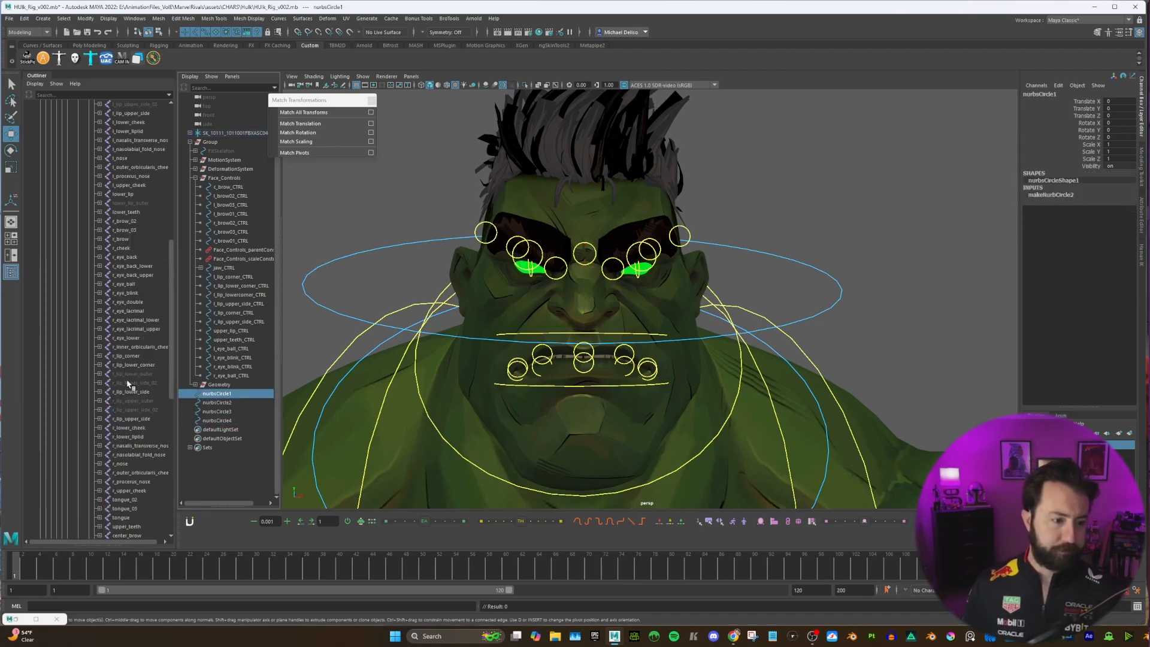
left_click(120, 230, "ctrl")
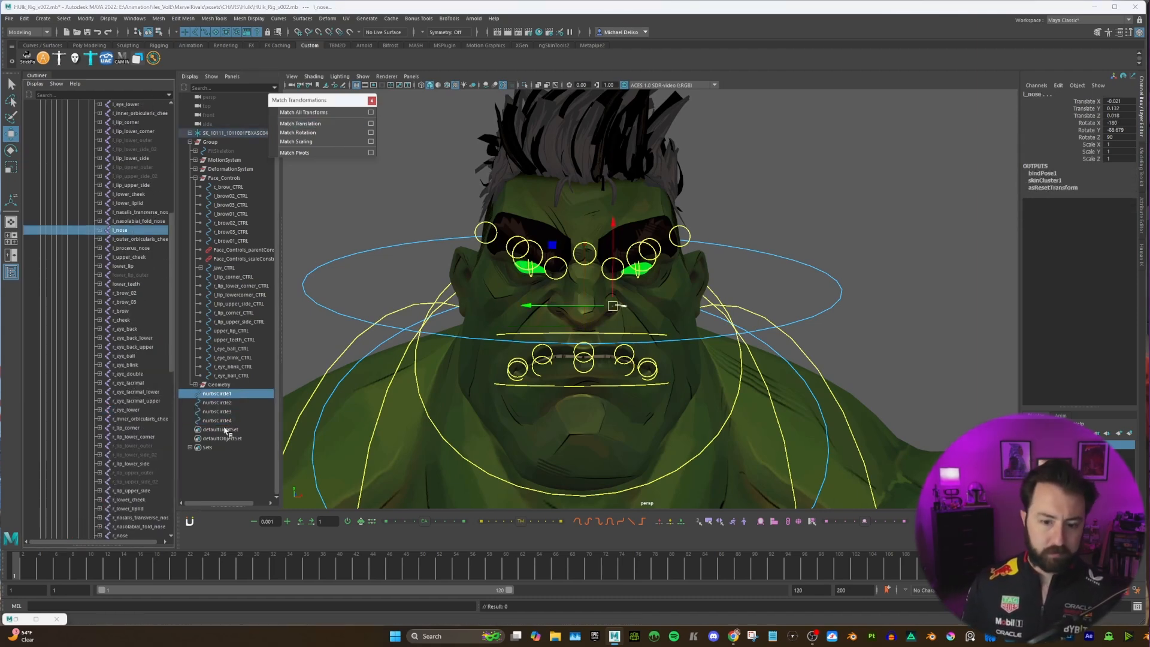
left_click(217, 402)
scroll(120, 396, "down", 5)
left_click(120, 392, "ctrl")
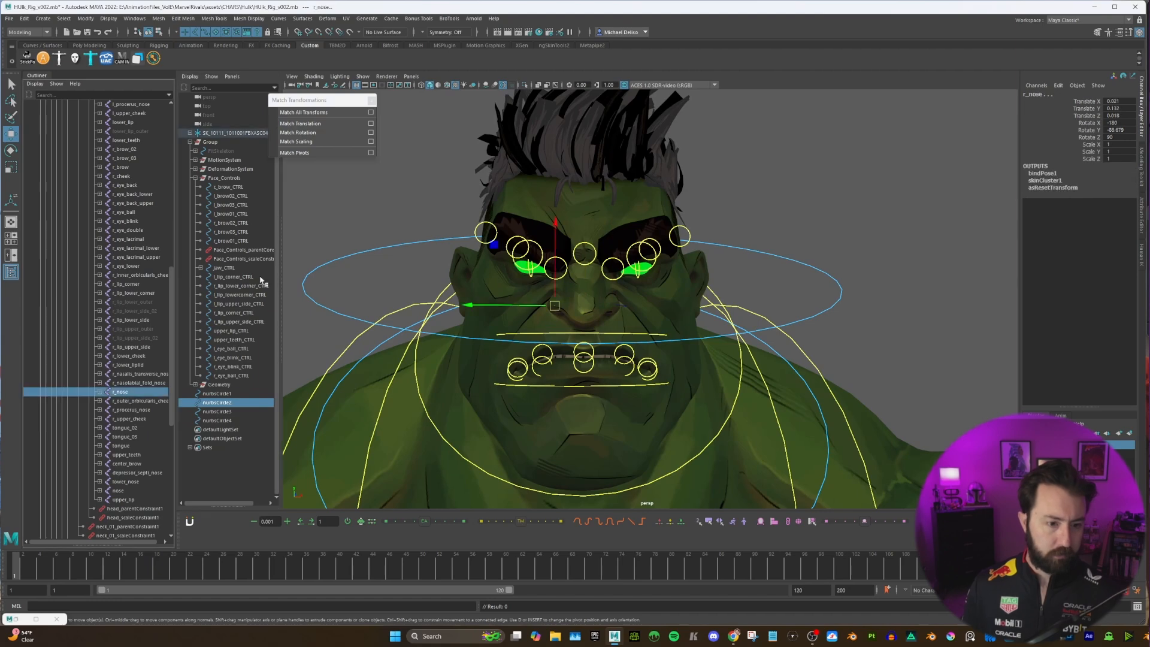
left_click(306, 124)
Step: Match the translation of nurbsCircle3 to the lower_nose joint and of nurbsCircle4 to the nose joint
left_click(216, 411)
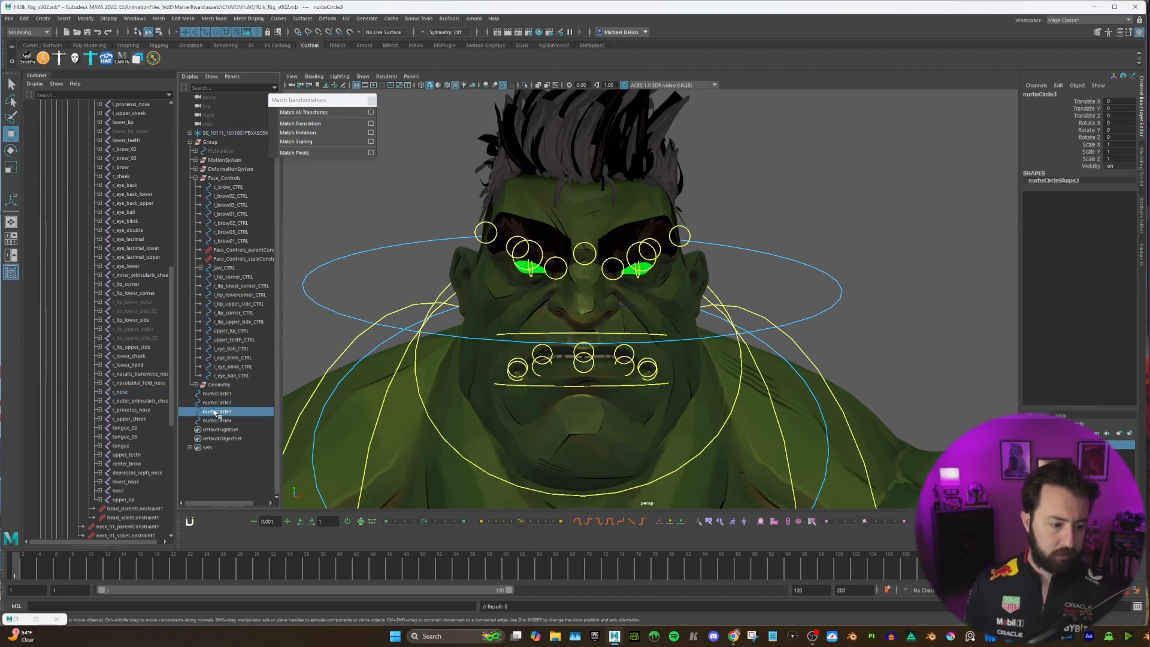
left_click(134, 491, "ctrl")
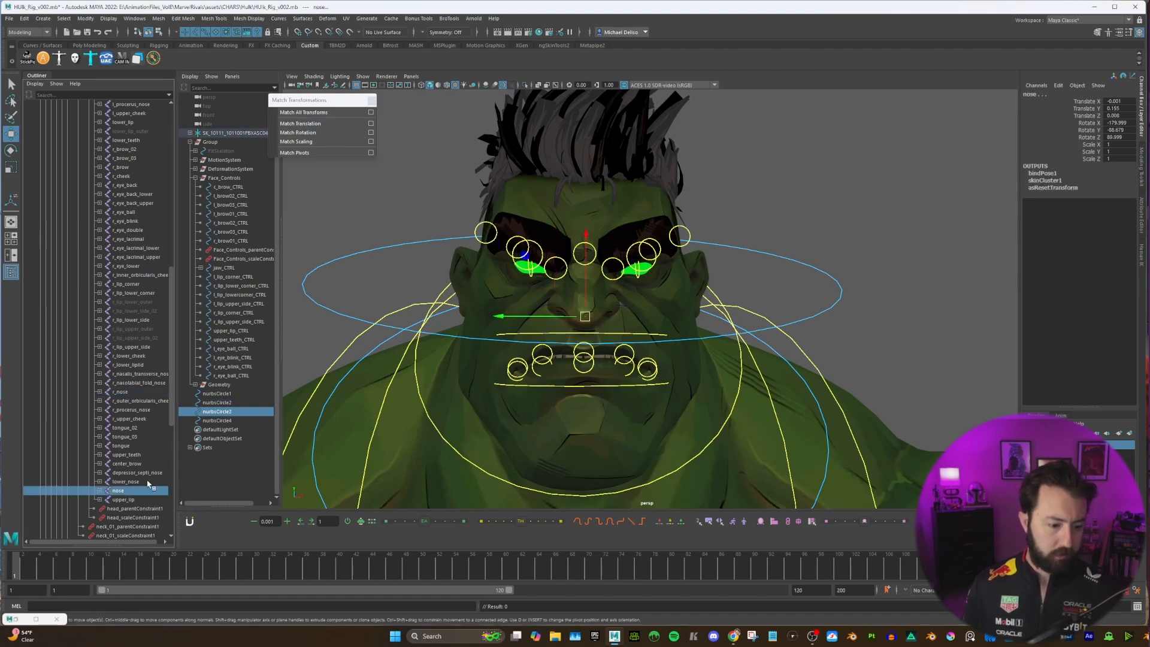
left_click(208, 414)
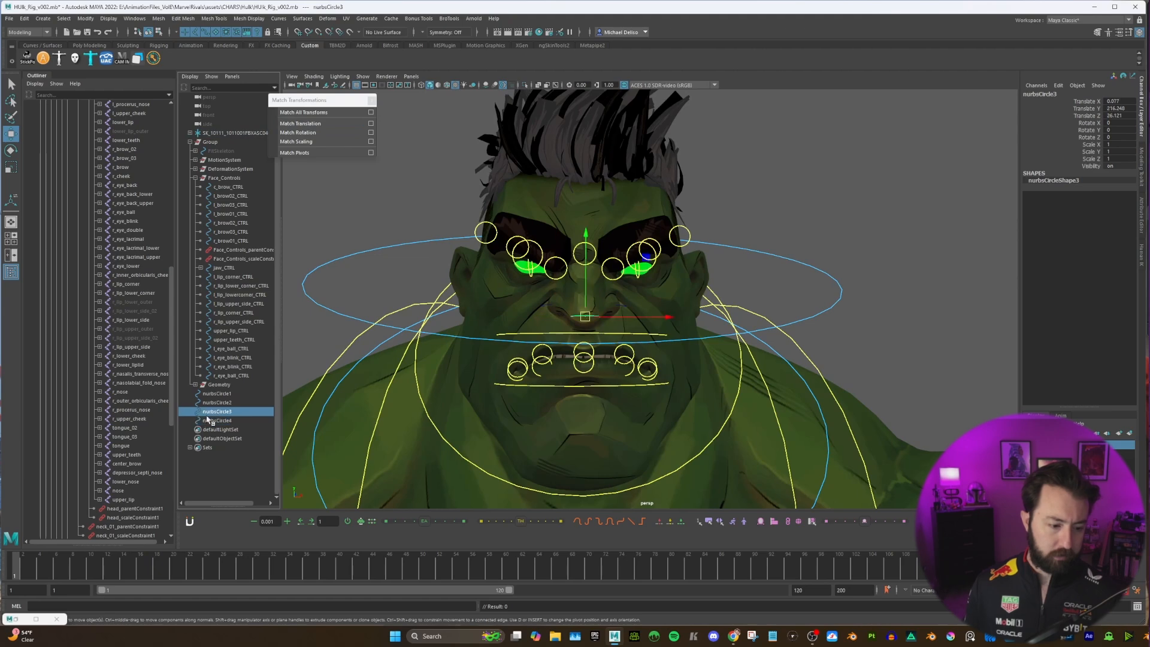
left_click(139, 481, "ctrl")
left_click(298, 124)
left_click(214, 420)
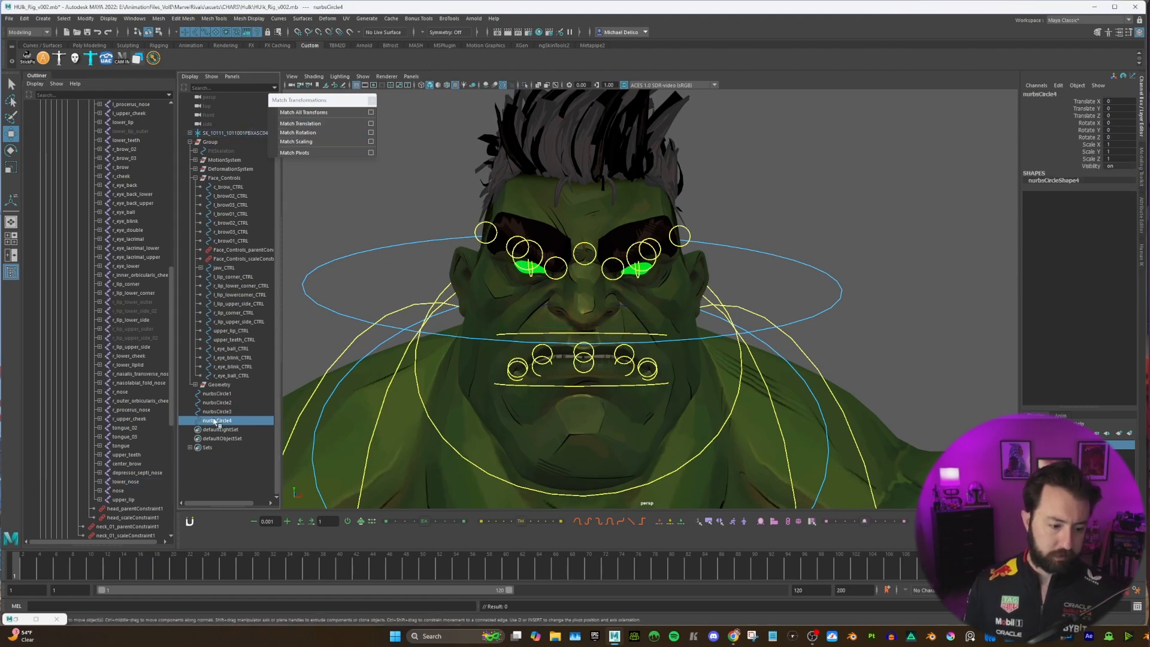
left_click(142, 491, "ctrl")
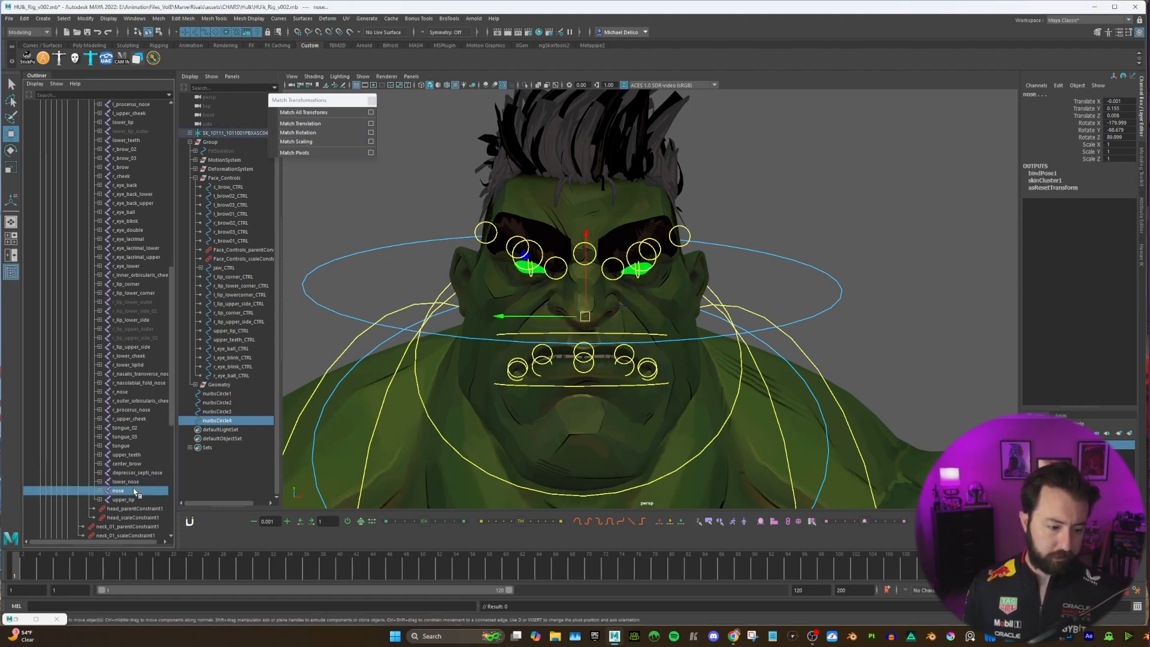
Step: Rename nurbsCircle1, placed at the l_nose joint, as l_nose_CTRL
left_click(217, 393)
scroll(123, 299, "up", 10)
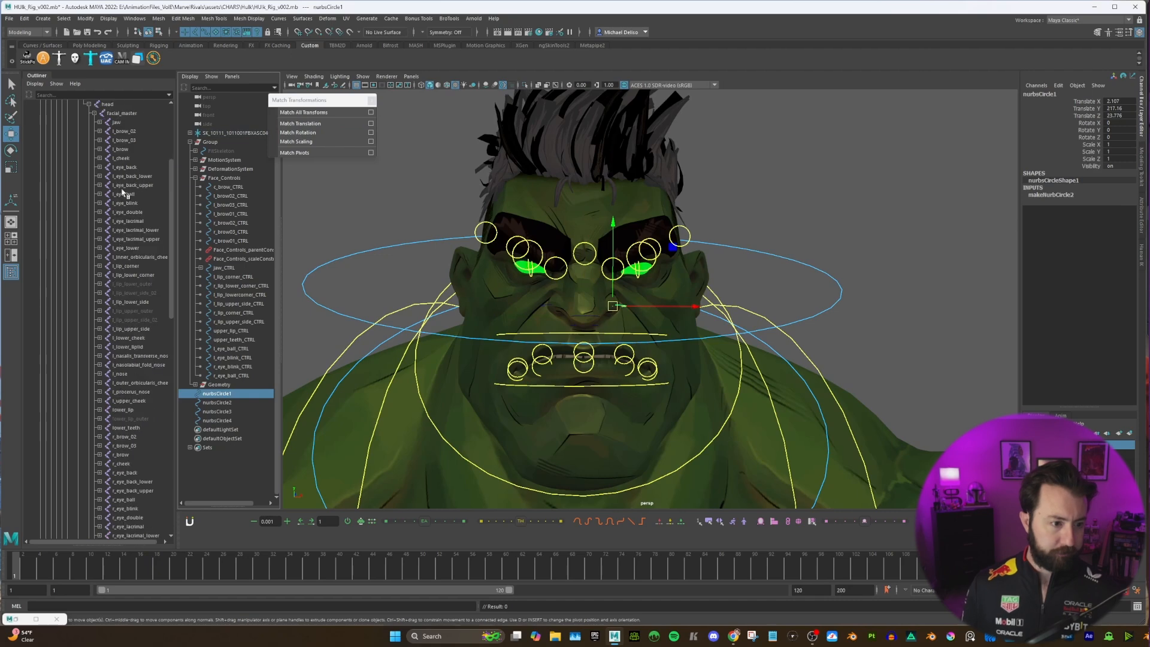
double_click(215, 394)
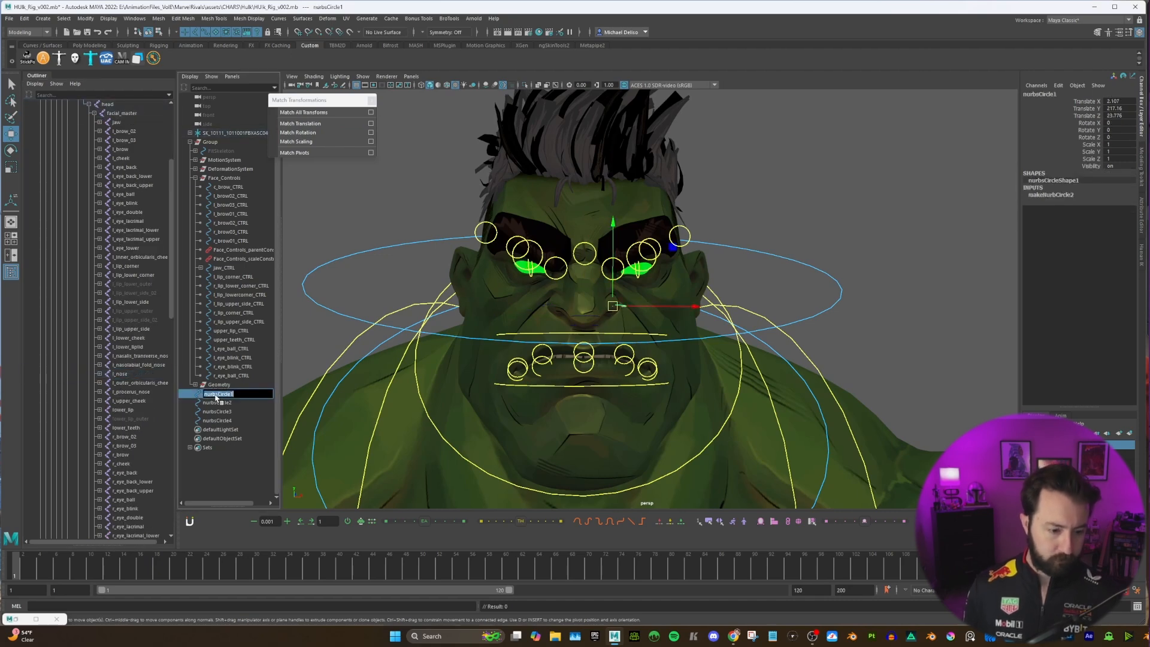
type("l_nose_CTRL")
key("Return")
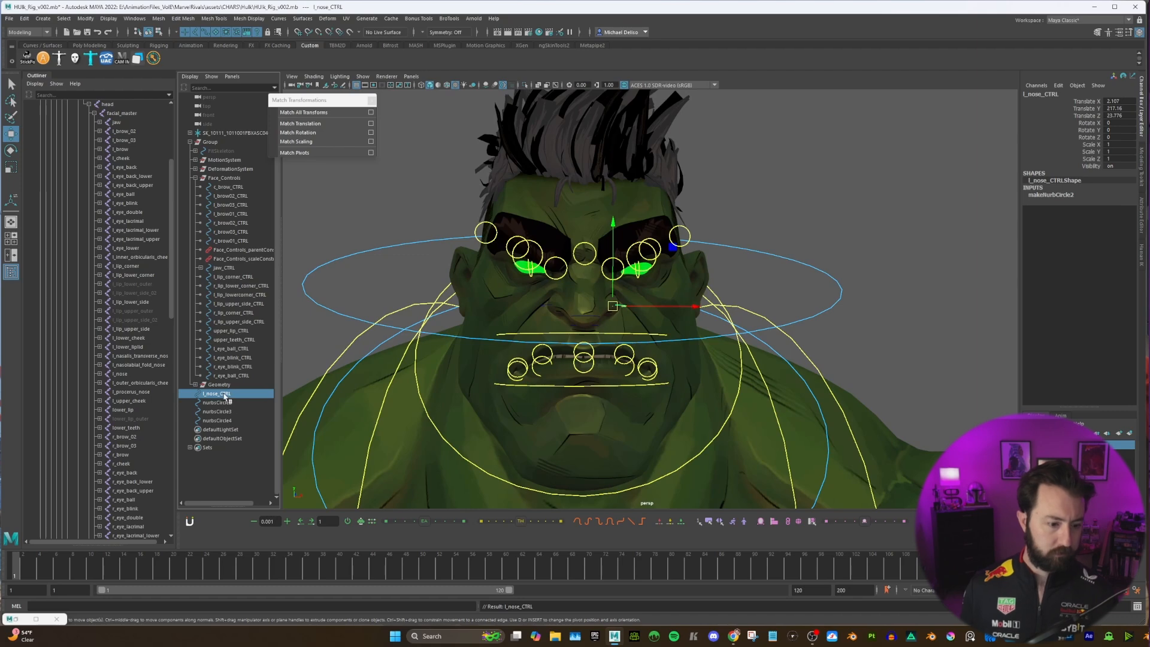
Step: Rename nurbsCircle2, placed at the r_nose joint, as r_nose_CTRL
scroll(136, 395, "down", 5)
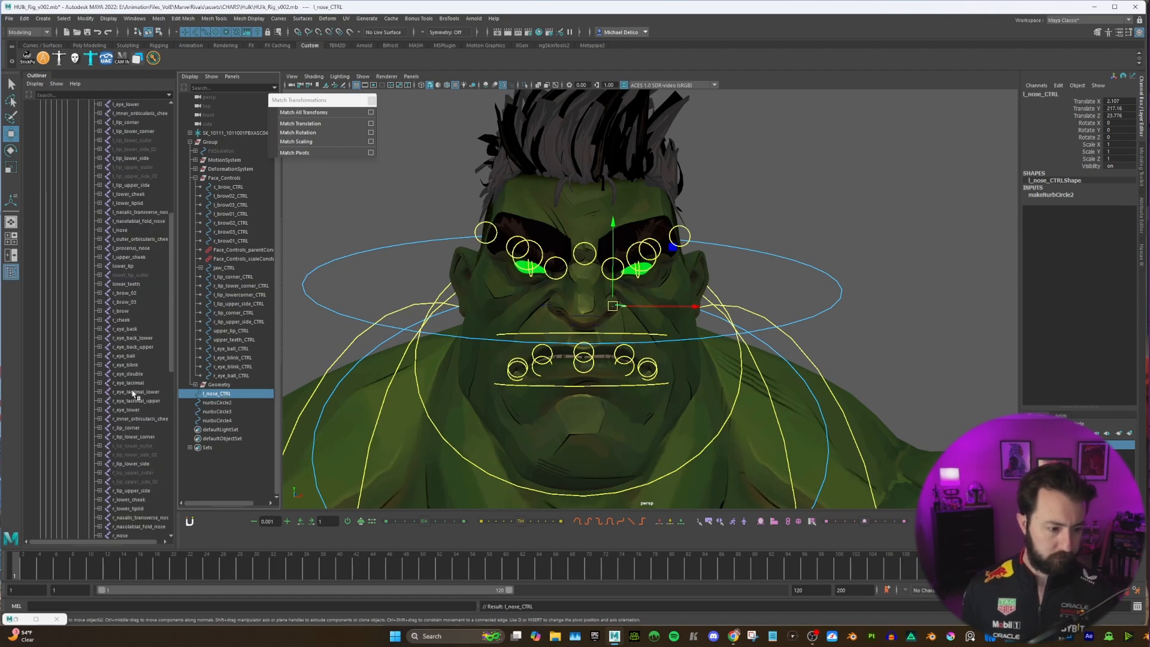
scroll(134, 392, "down", 3)
left_click(216, 402)
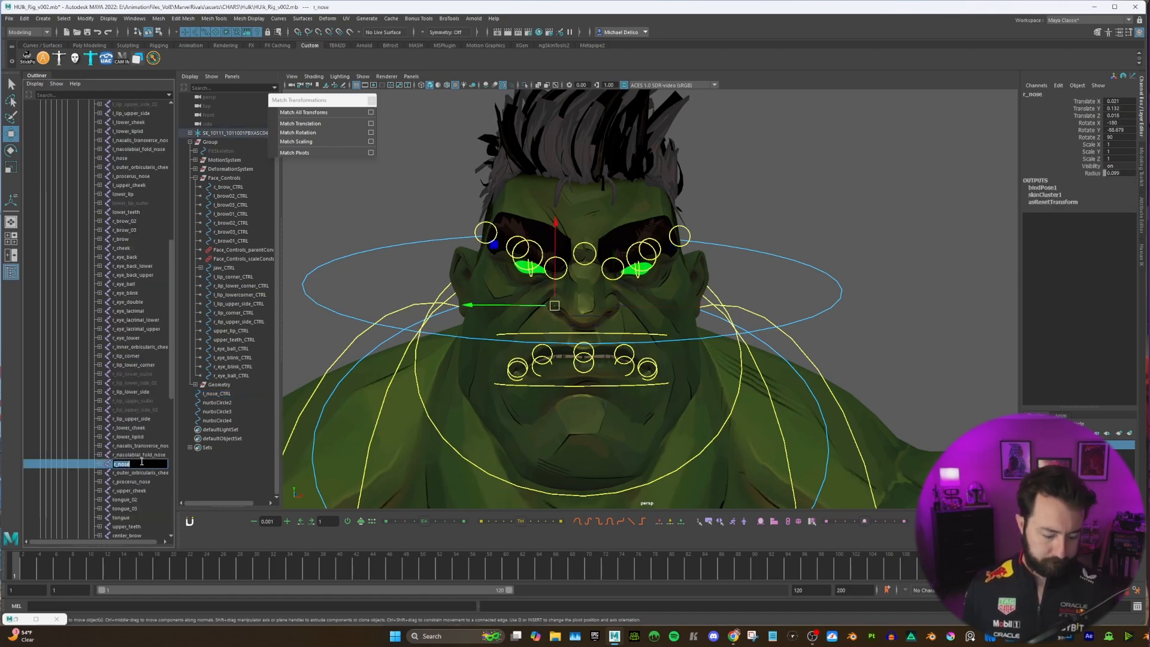
double_click(217, 403)
type("r_nose_CTRL")
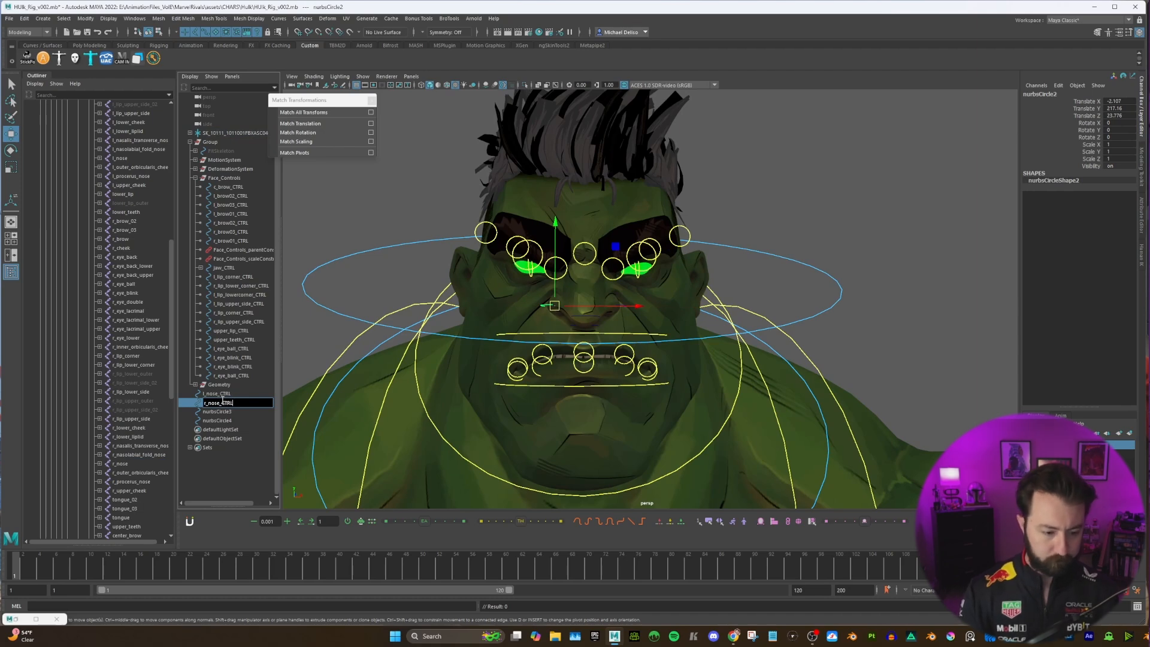
key("Return")
Step: Rename nurbsCircle3 as lower_nose_CTRL, reusing the name copied from the lower_nose joint
scroll(130, 424, "down", 3)
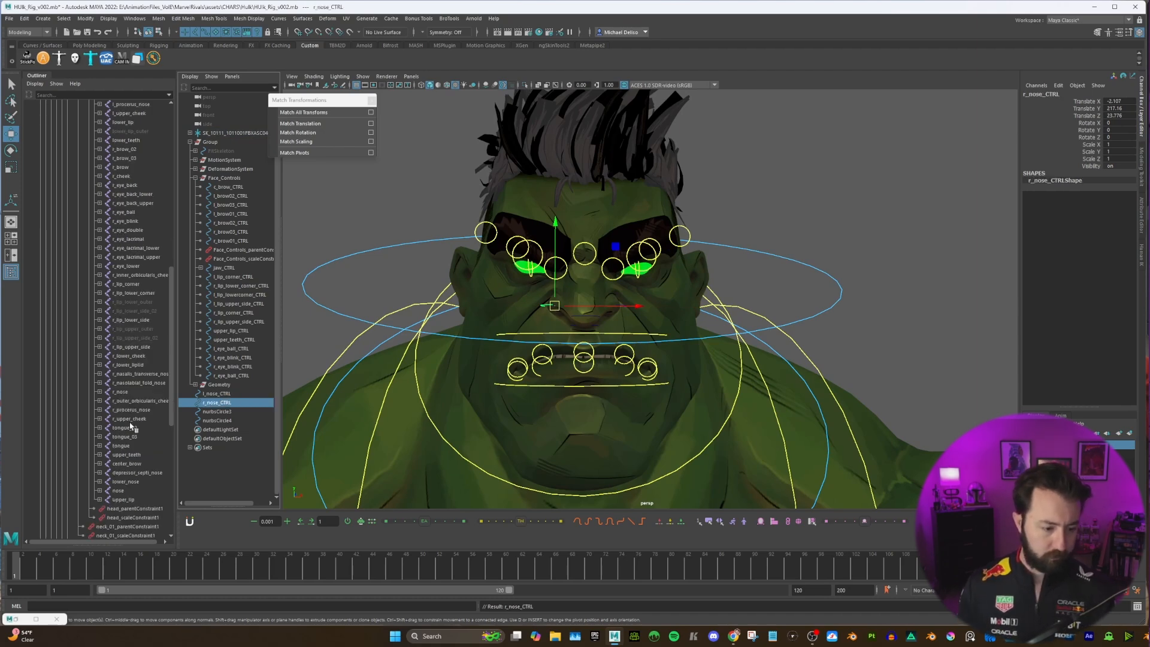
double_click(128, 483)
key("ctrl+c")
double_click(227, 411)
key("ctrl+v")
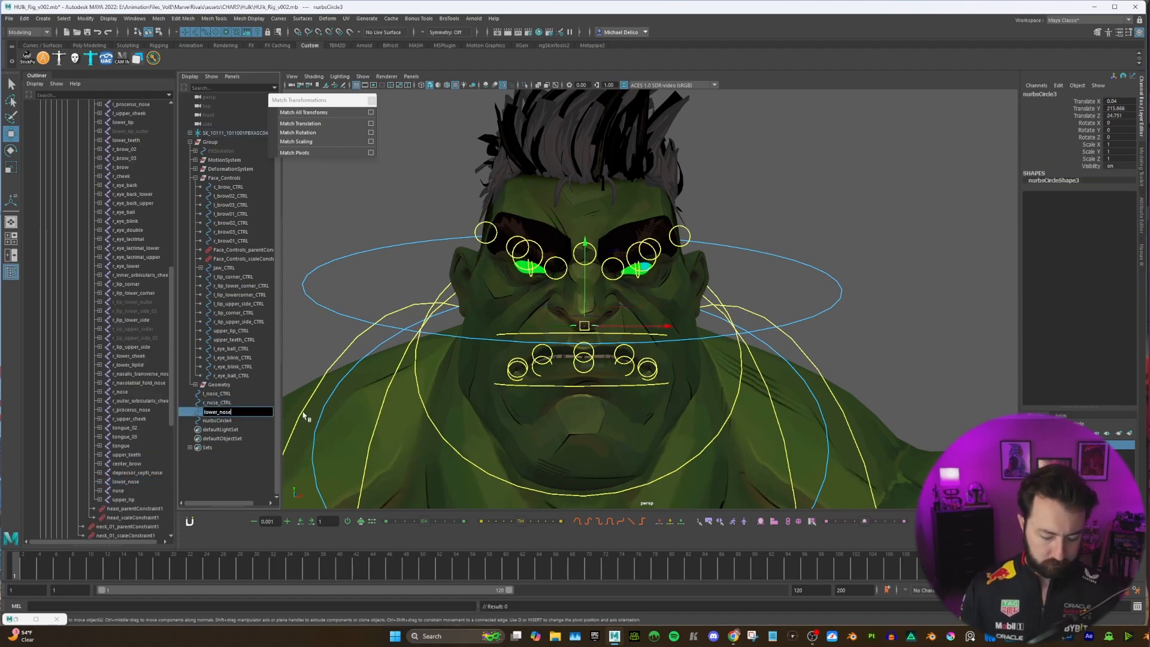
key("Return")
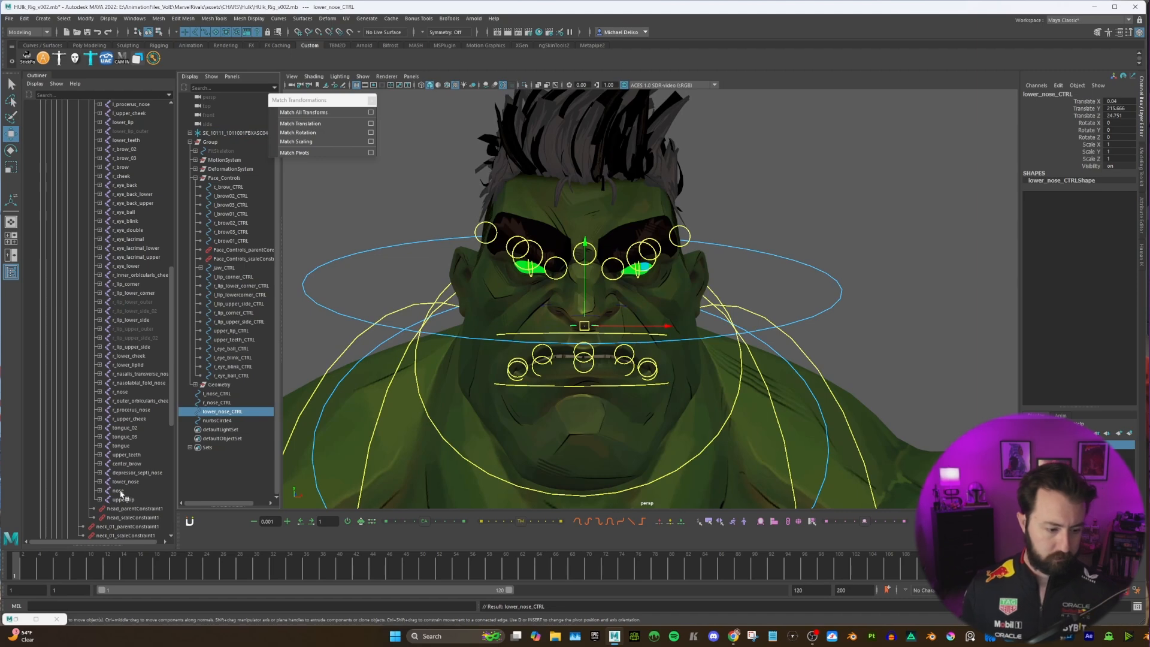
Step: Rename nurbsCircle4 as nose_CTRL, reusing the name copied from the nose joint
double_click(123, 490)
key("ctrl+c")
double_click(227, 420)
key("ctrl+v")
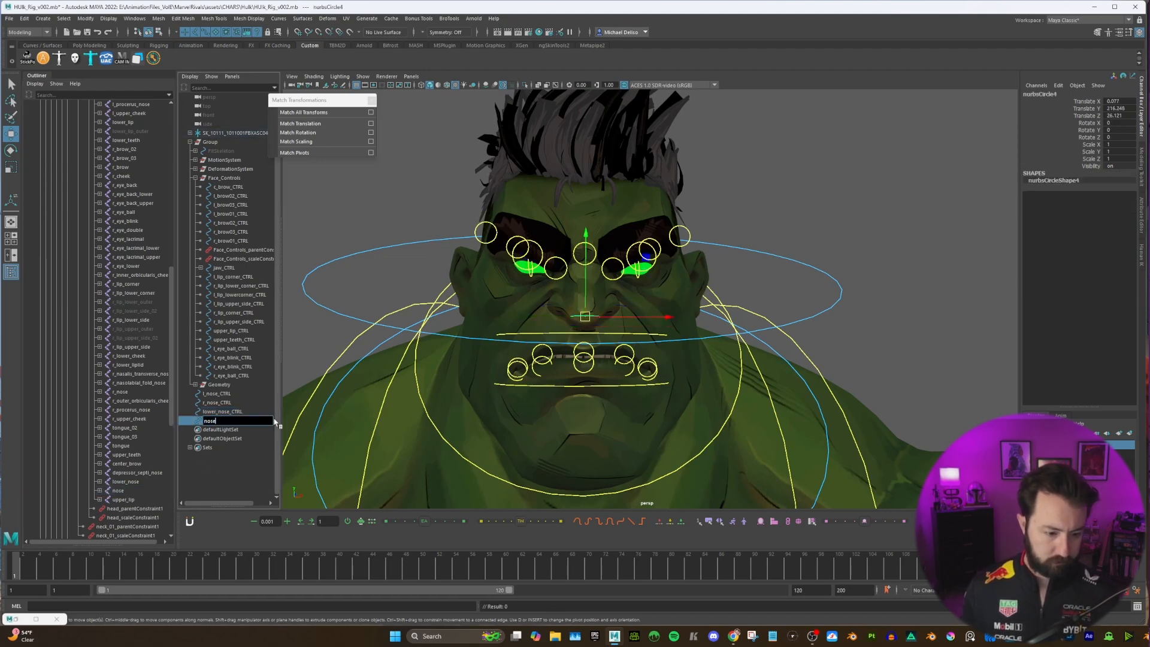
type("_CTRL")
key("Return")
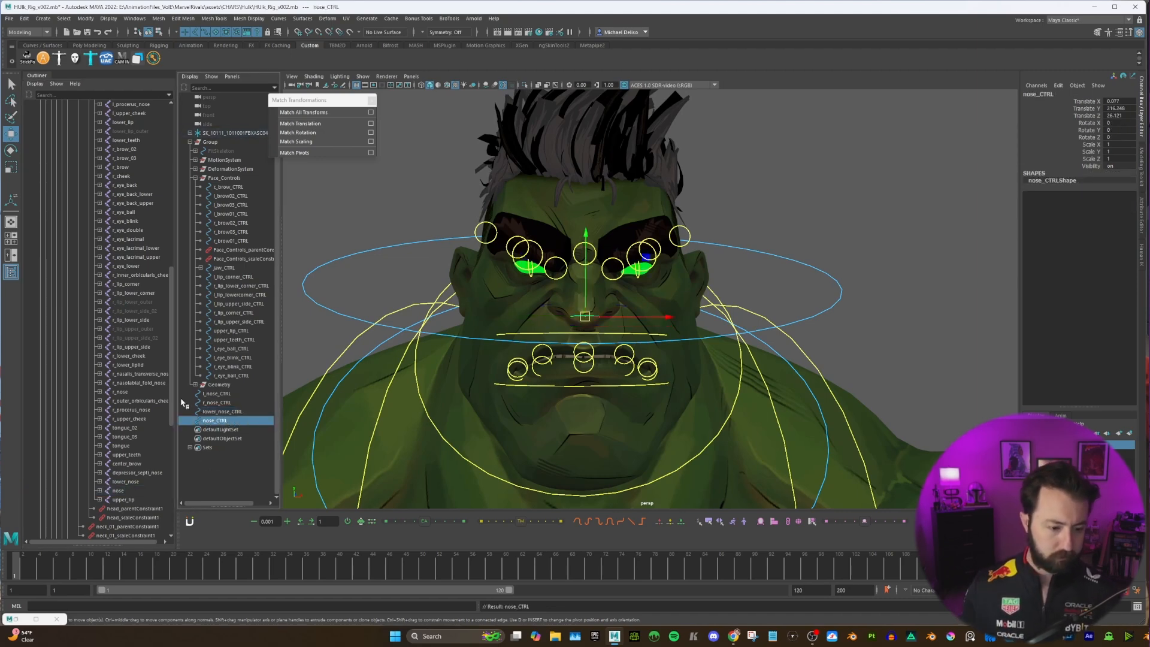
Step: Set Rotate X to 90 on the l_nose, r_nose, lower_nose and nose controls together
left_click_drag(221, 394, 227, 419)
key("e")
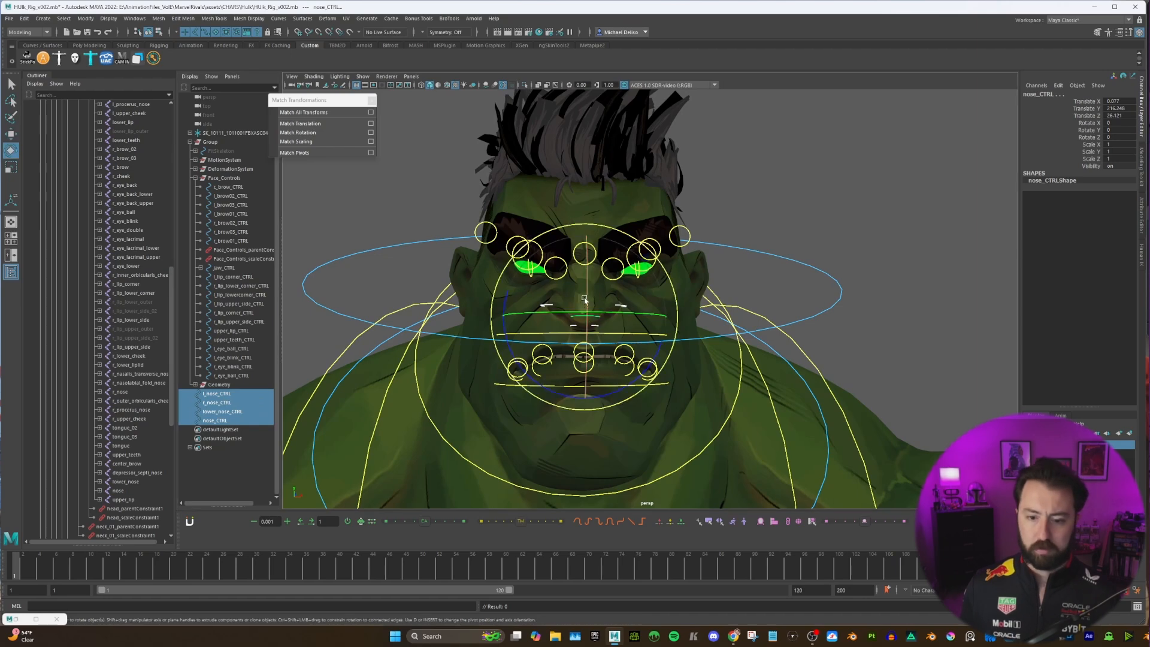
left_click_drag(586, 299, 596, 338)
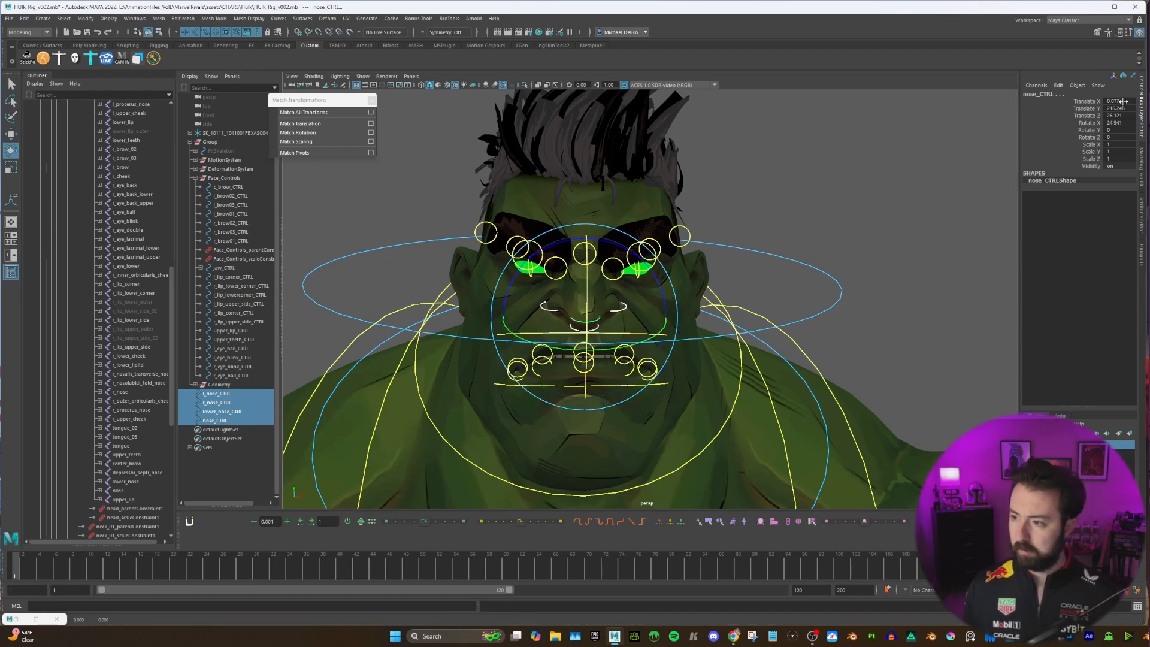
double_click(1115, 123)
type("90")
key("Return")
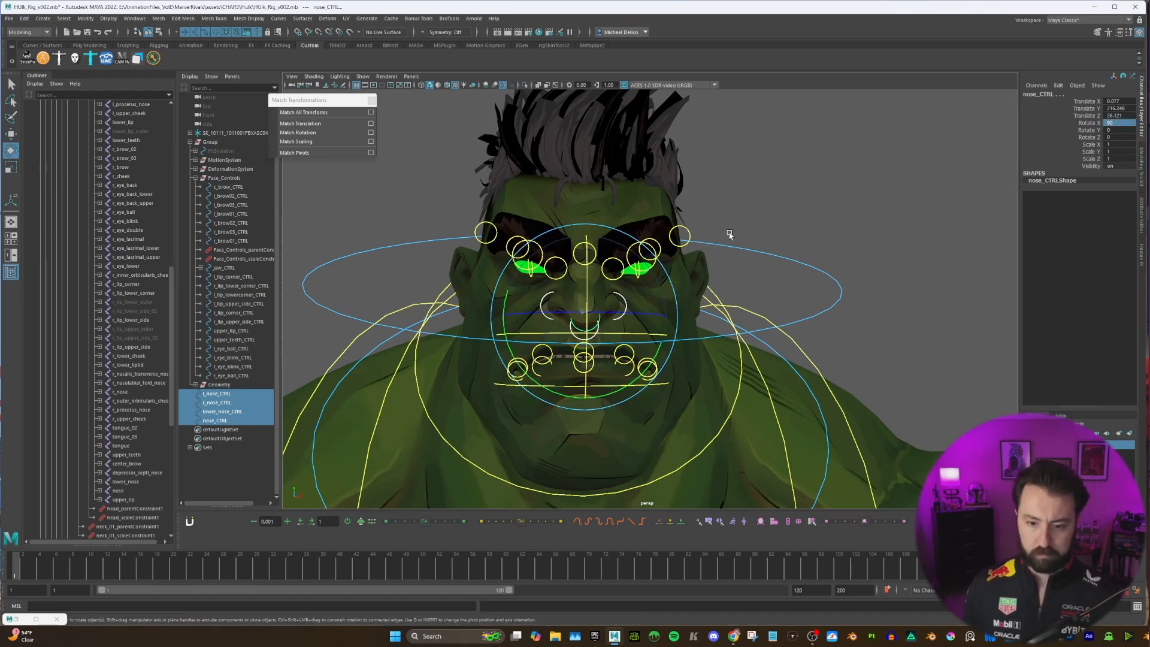
left_click_drag(730, 233, 808, 255, "alt")
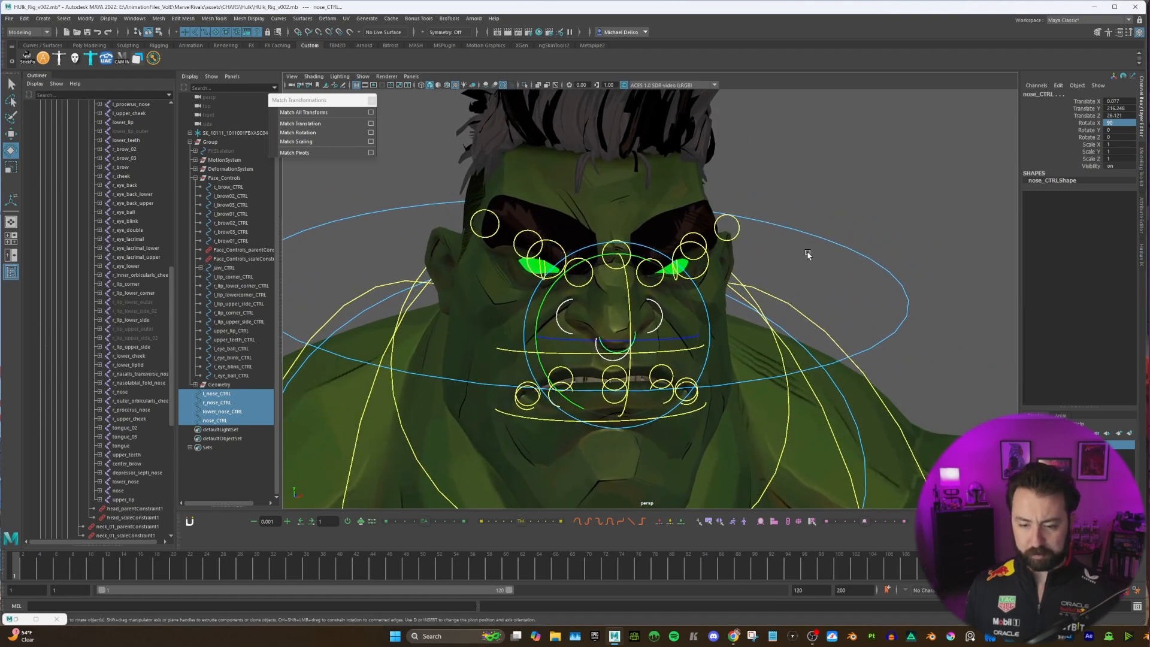
Step: Freeze the transformations of the four nose controls and delete their history
left_click(86, 18)
left_click(105, 59)
left_click(24, 19)
mouse_move(92, 125)
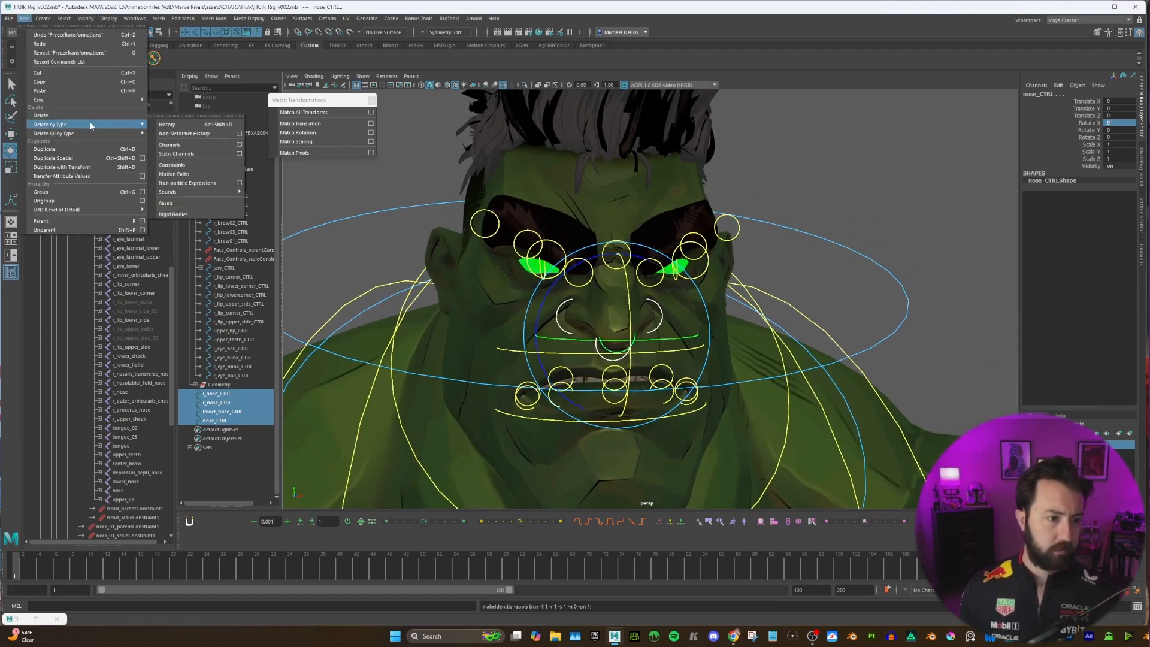
left_click(180, 127)
left_click(842, 172)
key("w")
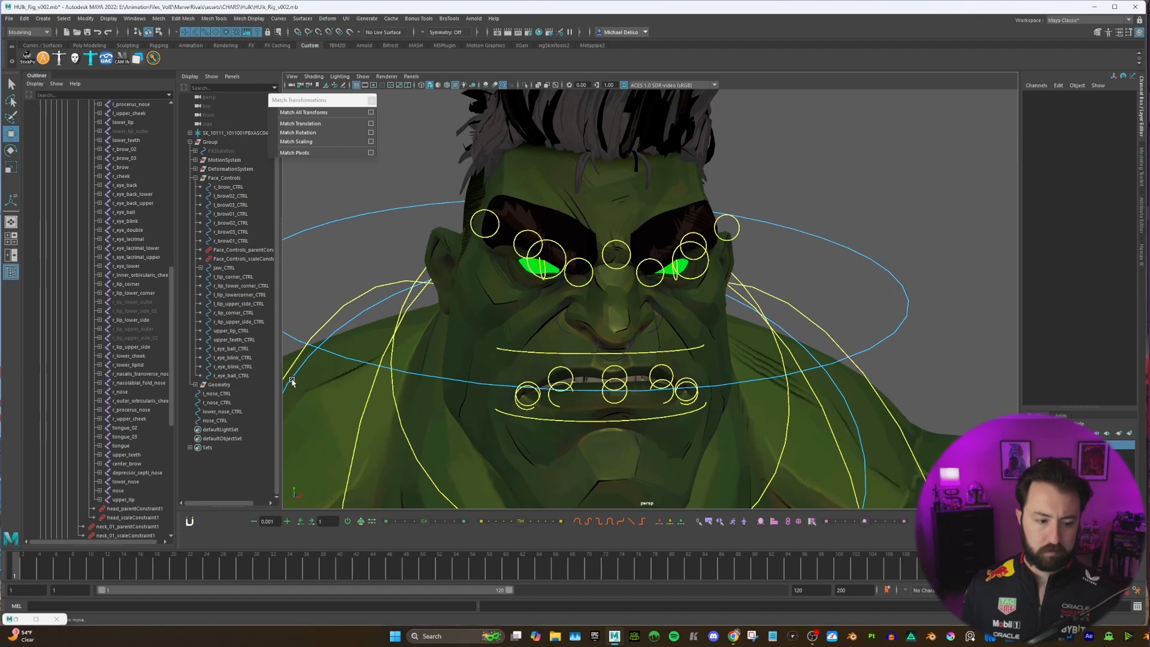
Step: Parent-constrain the nose joint to nose_CTRL with Maintain Offset on and all translate and rotate axes
left_click(214, 421)
left_click(118, 491, "ctrl")
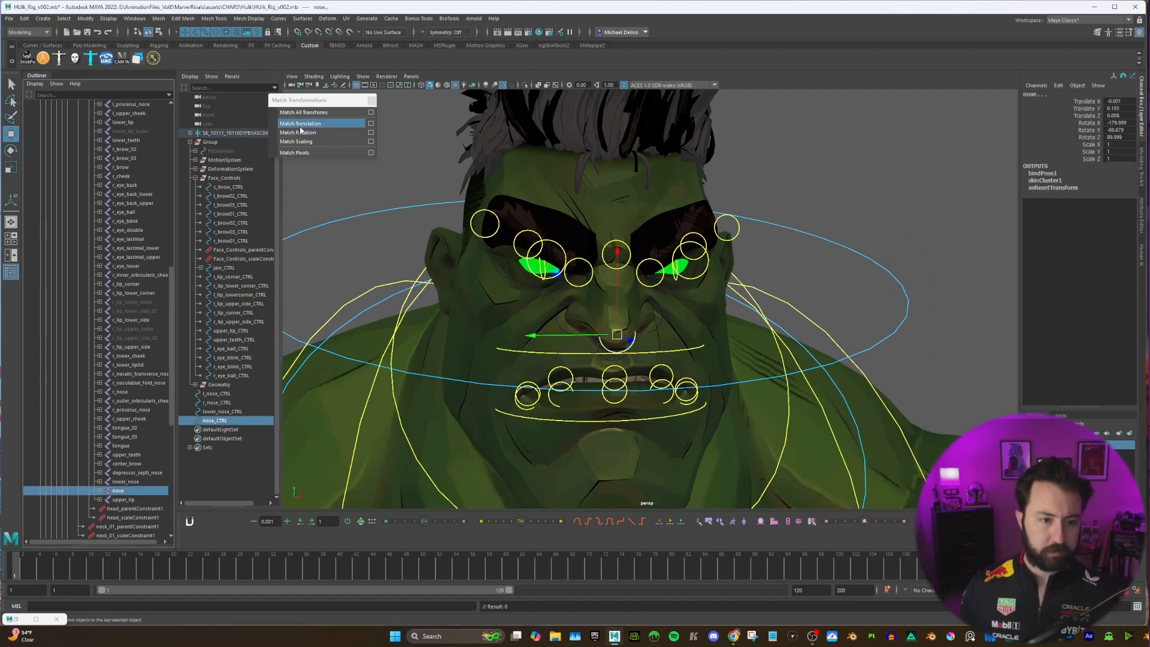
key("space")
left_click(377, 220)
left_click(464, 246)
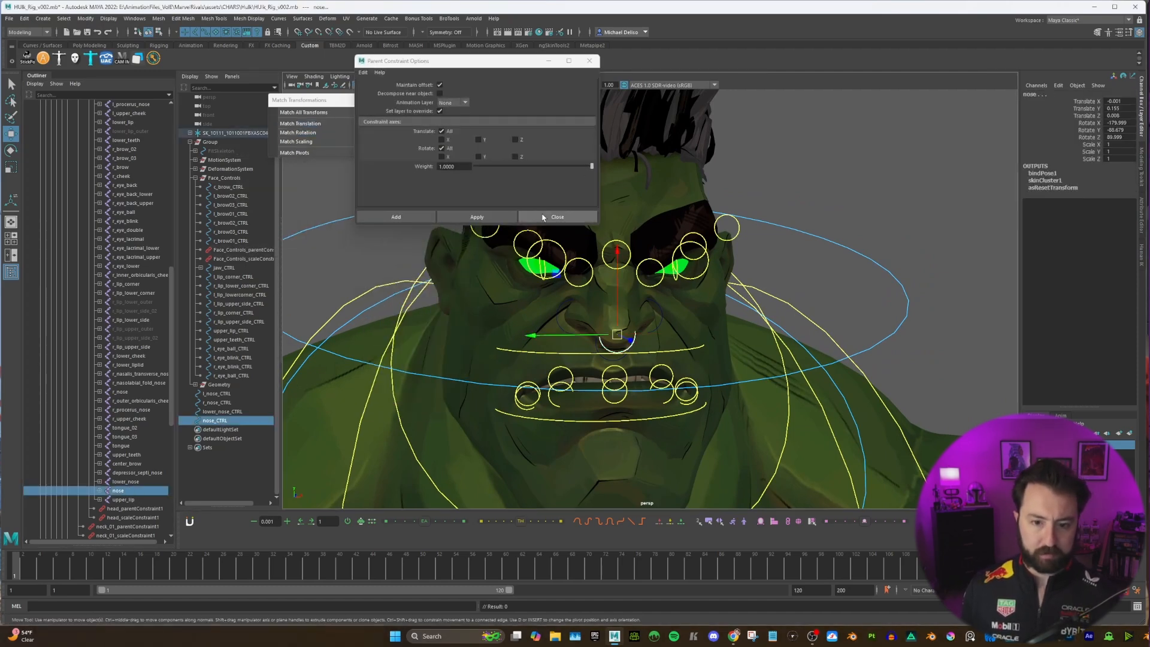
left_click(477, 217)
Step: Parent-constrain the lower_nose joint to lower_nose_CTRL and the r_nose joint to r_nose_CTRL with the same options
left_click(222, 411)
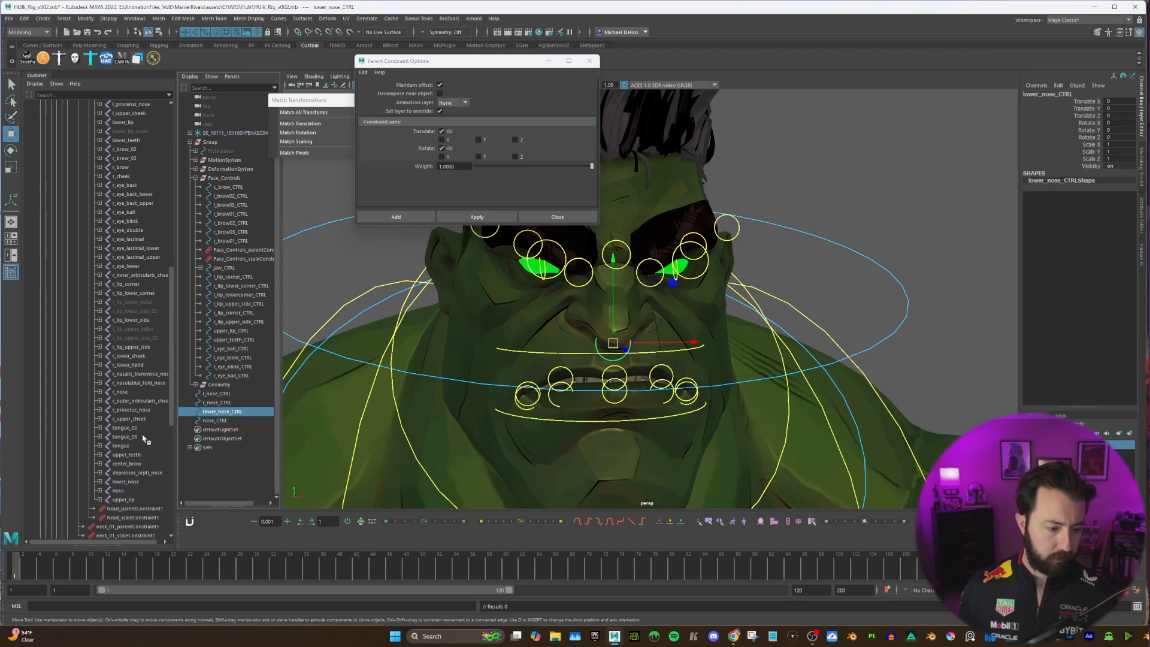
left_click(126, 482, "ctrl")
left_click(477, 217)
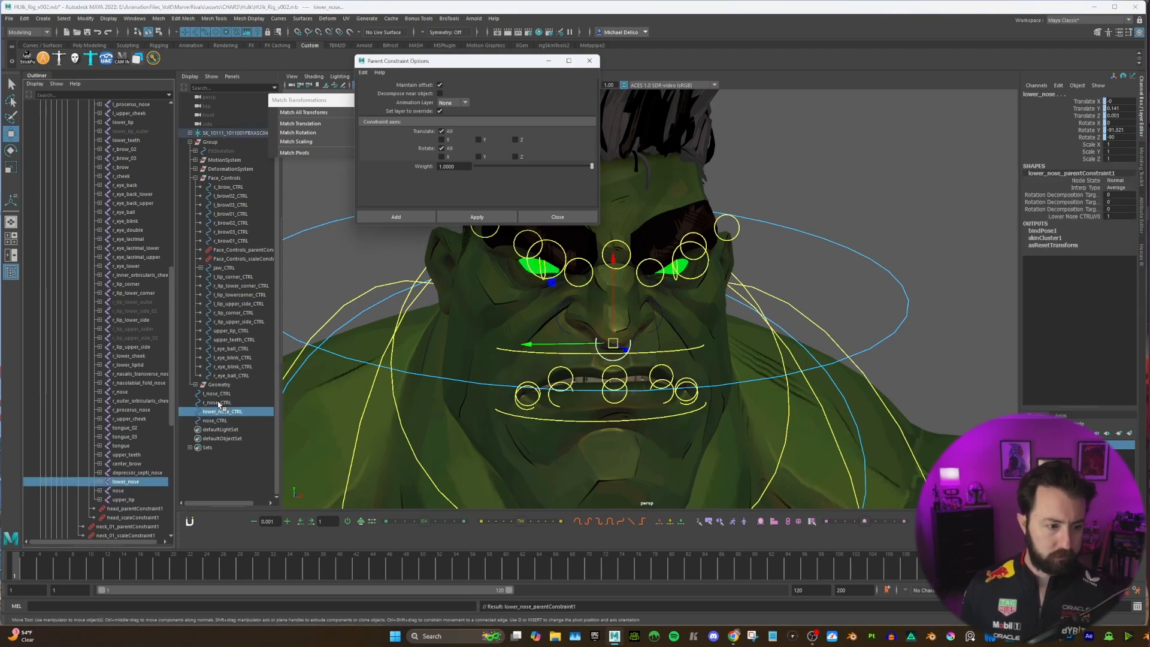
left_click(219, 402)
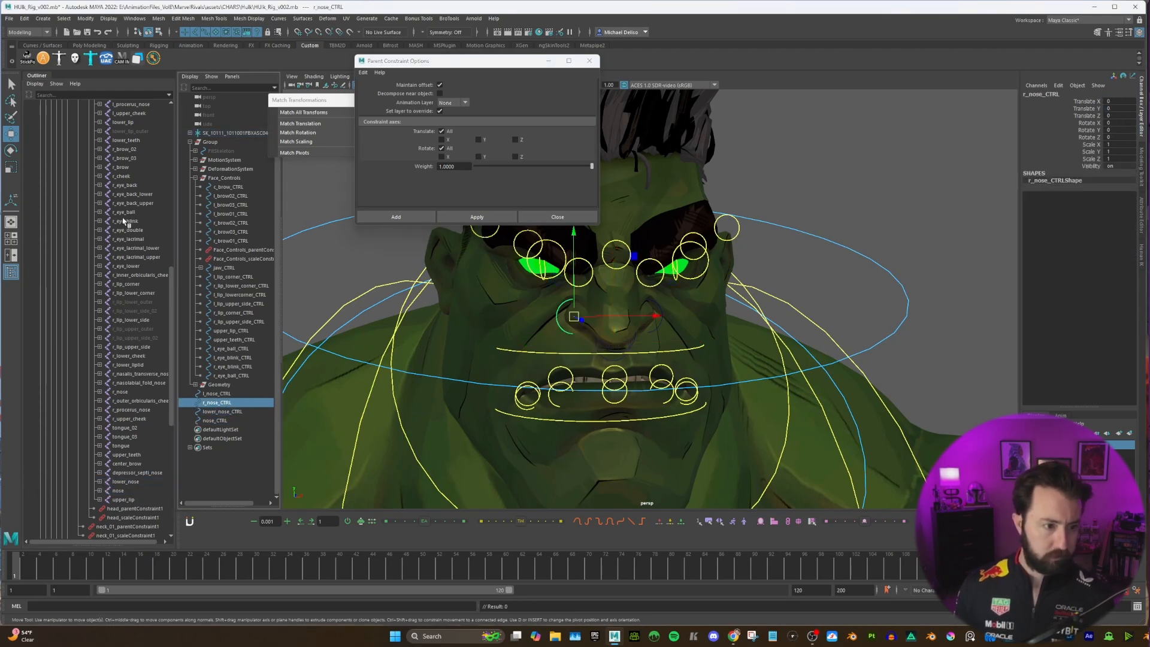
left_click(123, 393, "ctrl")
left_click(477, 217)
Step: Parent-constrain the l_nose joint to l_nose_CTRL with Maintain Offset and close the constraint options
left_click(217, 394)
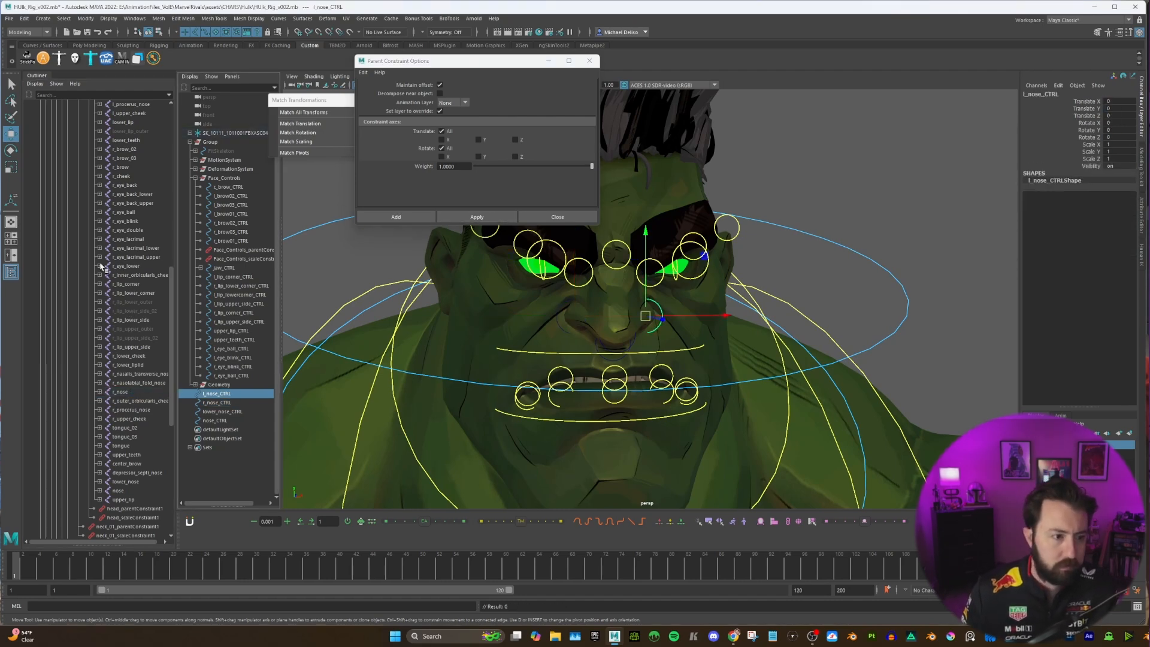
scroll(102, 266, "up", 10)
left_click(125, 374, "ctrl")
left_click(476, 217)
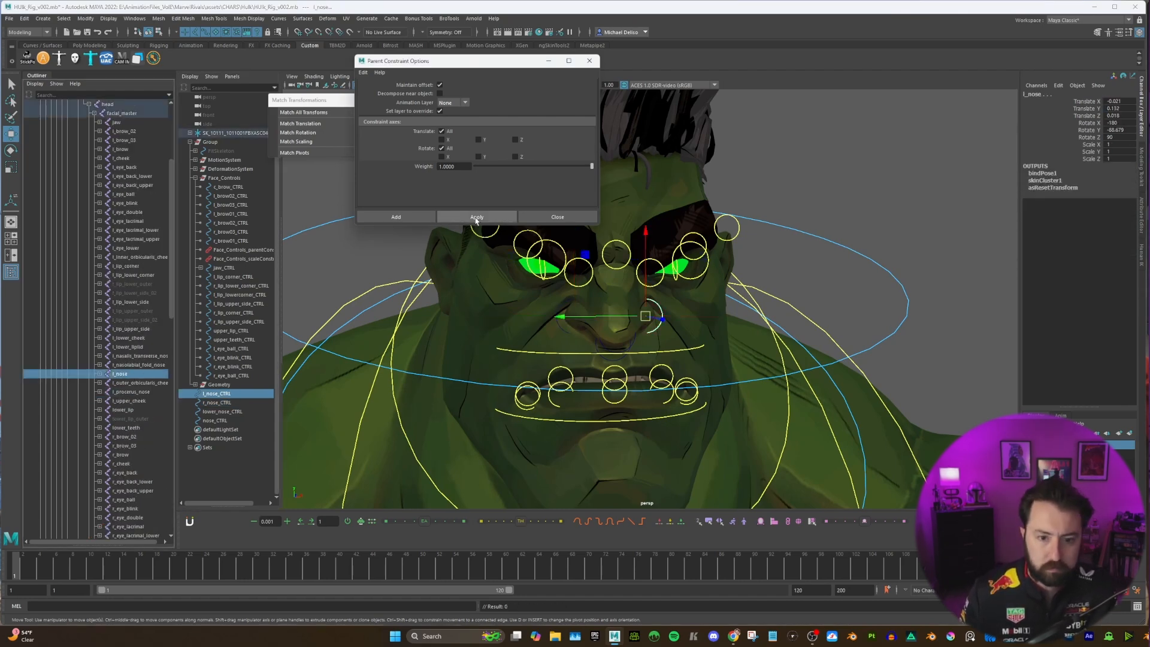
left_click(557, 217)
Step: Add the four nose controls to layer1 and parent them under the Face_Controls group
left_click_drag(216, 393, 231, 421)
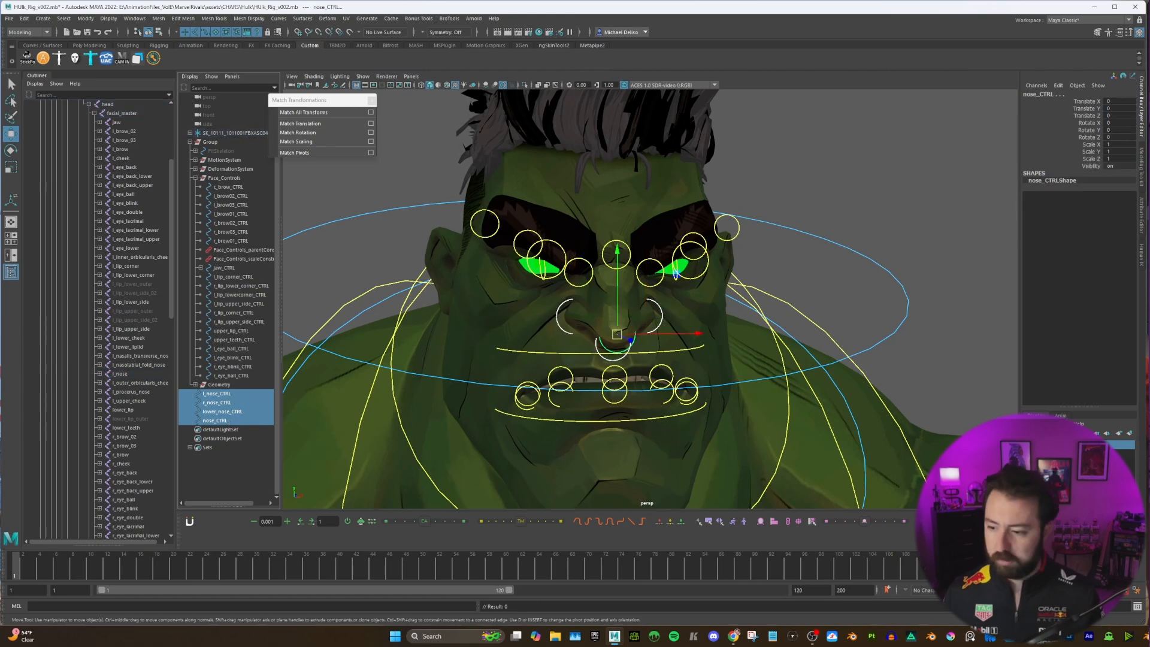
left_click(876, 129)
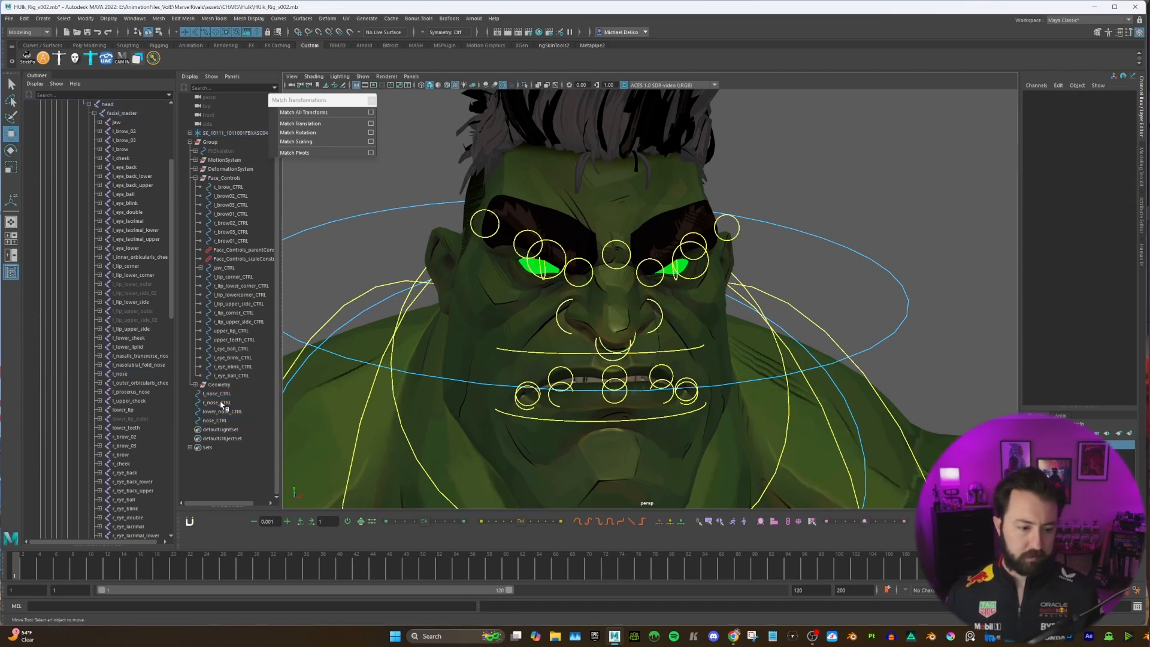
left_click_drag(217, 393, 227, 420)
middle_click_drag(226, 419, 228, 184)
scroll(811, 280, "down", 1)
left_click(822, 256)
Step: Test the nose controls by rotating and moving them, undoing each change
key("e")
left_click_drag(604, 335, 654, 301)
key("ctrl+z")
key("w")
left_click(659, 313)
key("ctrl+z")
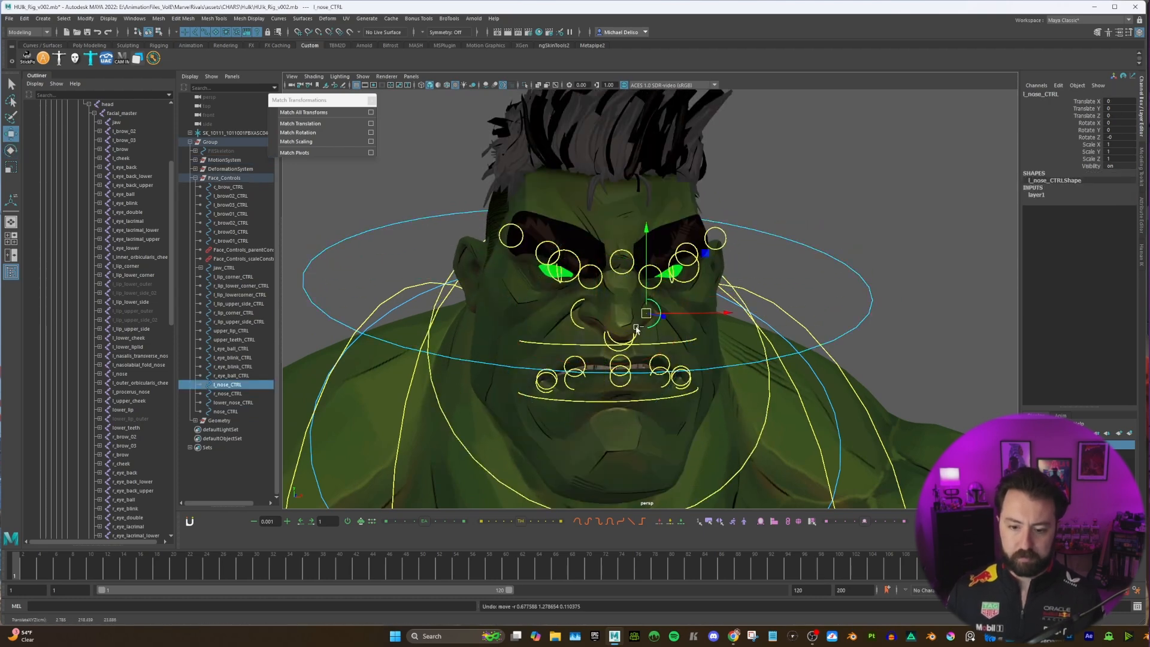
left_click(623, 335)
Step: Clear the selection and save the Hulk rig scene HUlk_Rig_v002.mb
left_click(829, 235)
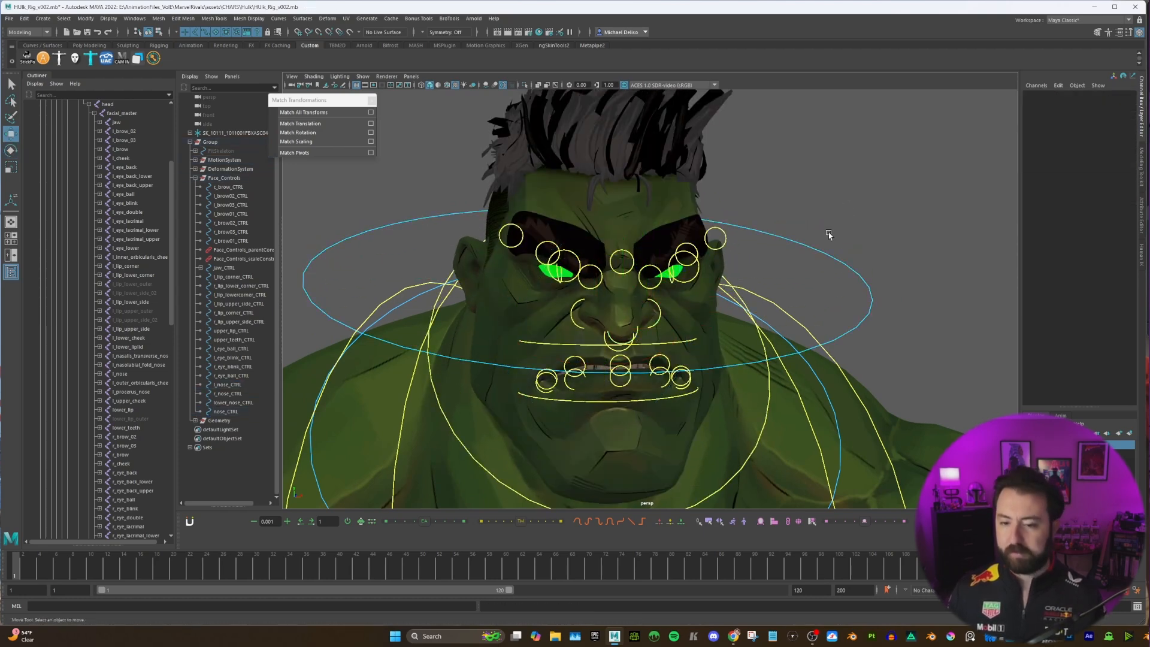
key("a")
key("ctrl+s")
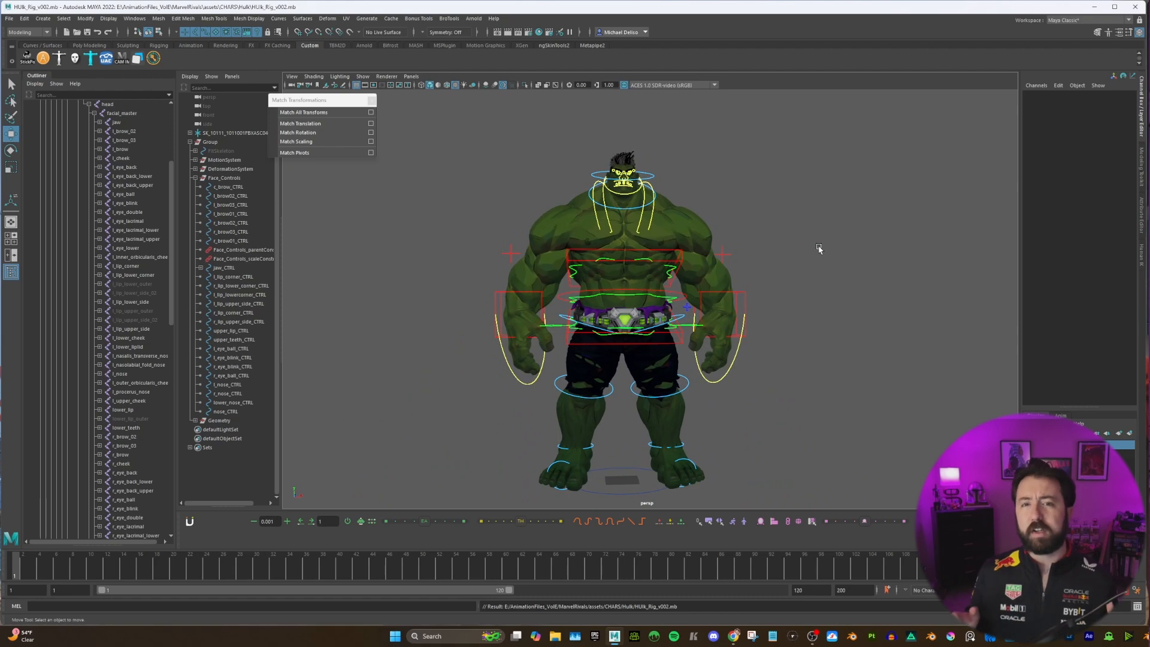